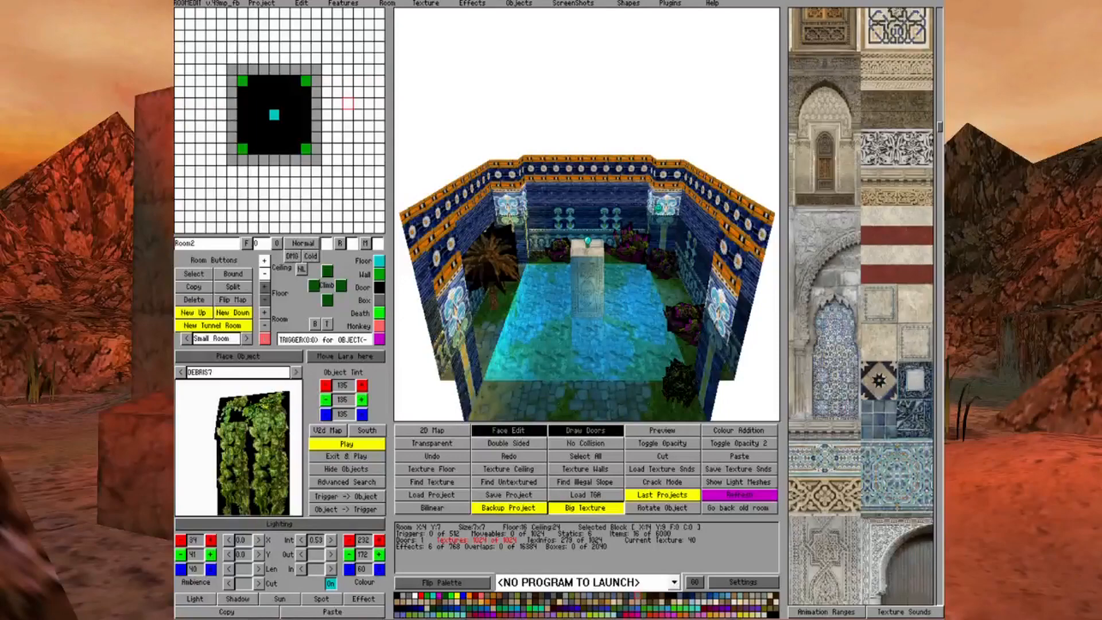
Turn on the lighting display for Room2
key("Up")
key("Down")
key("Down")
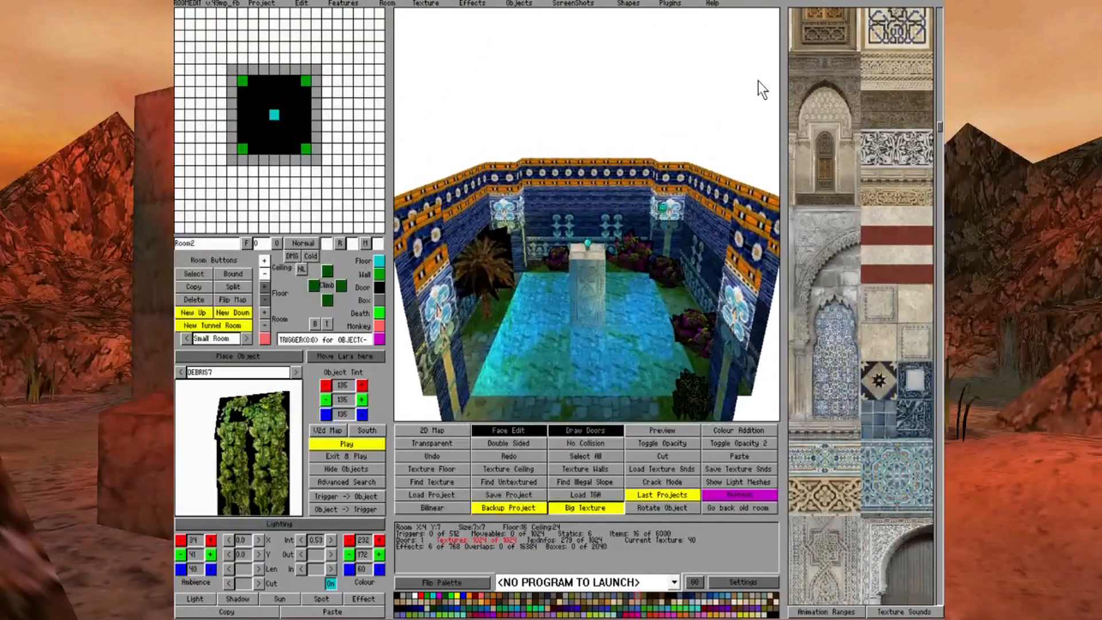
left_click(262, 519)
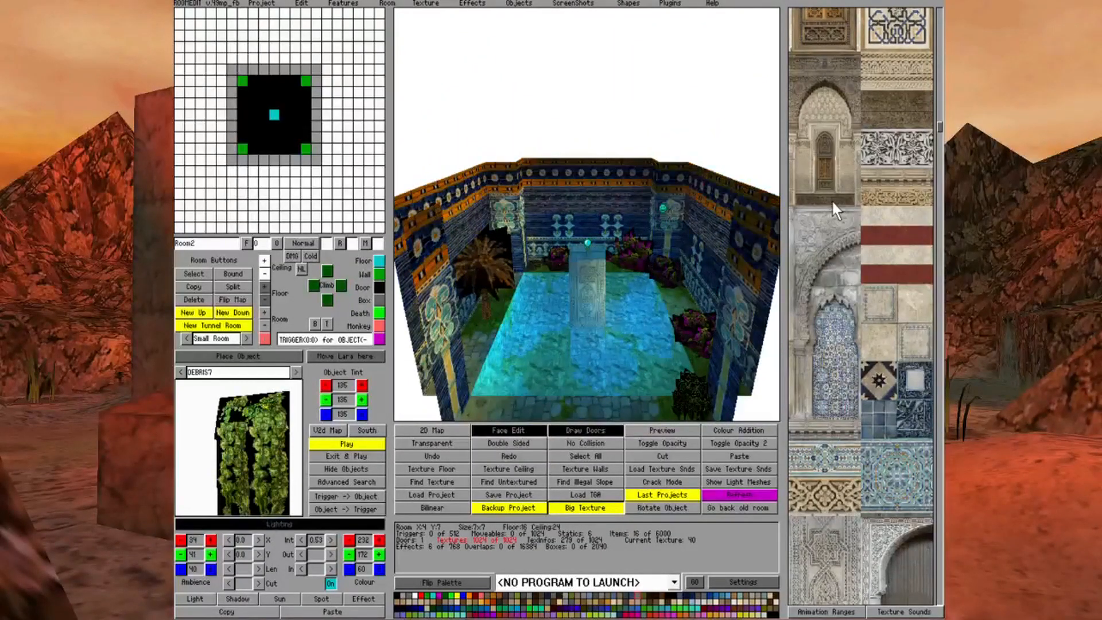
Examine the lit walls, pool and central pillar of Room2 from several angles
key("Up")
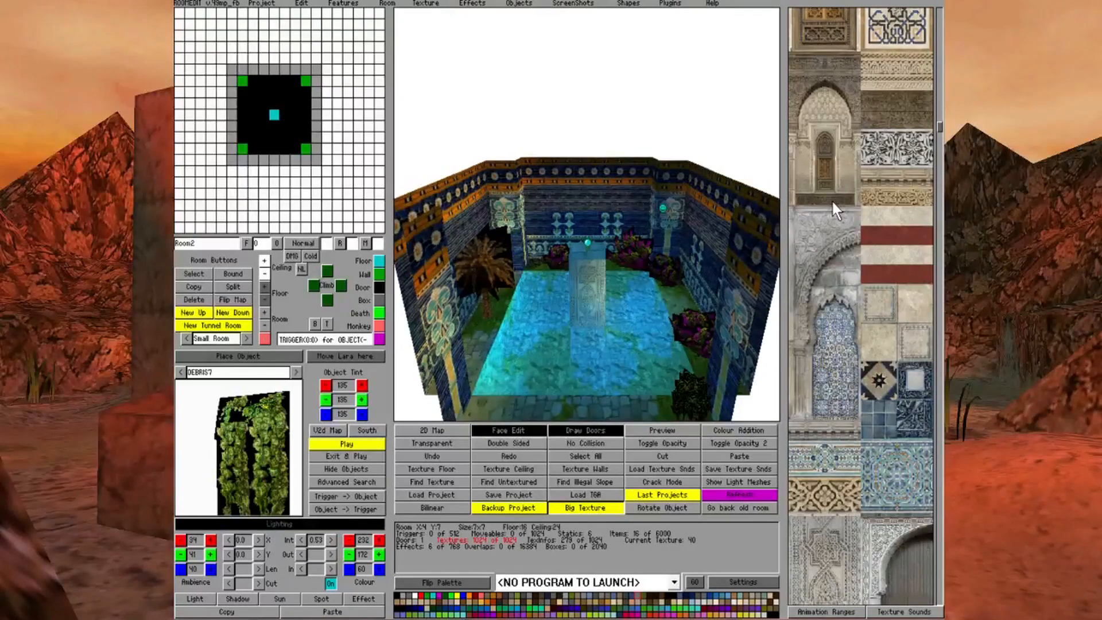
key("Left")
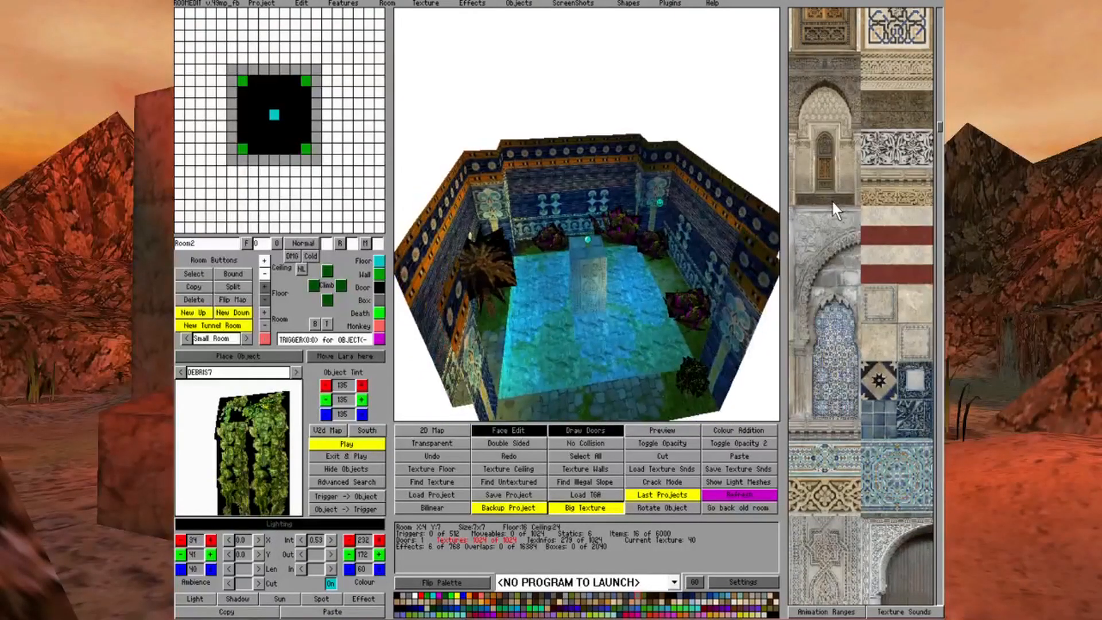
key("Right")
key("Left")
key("Down")
key("Up")
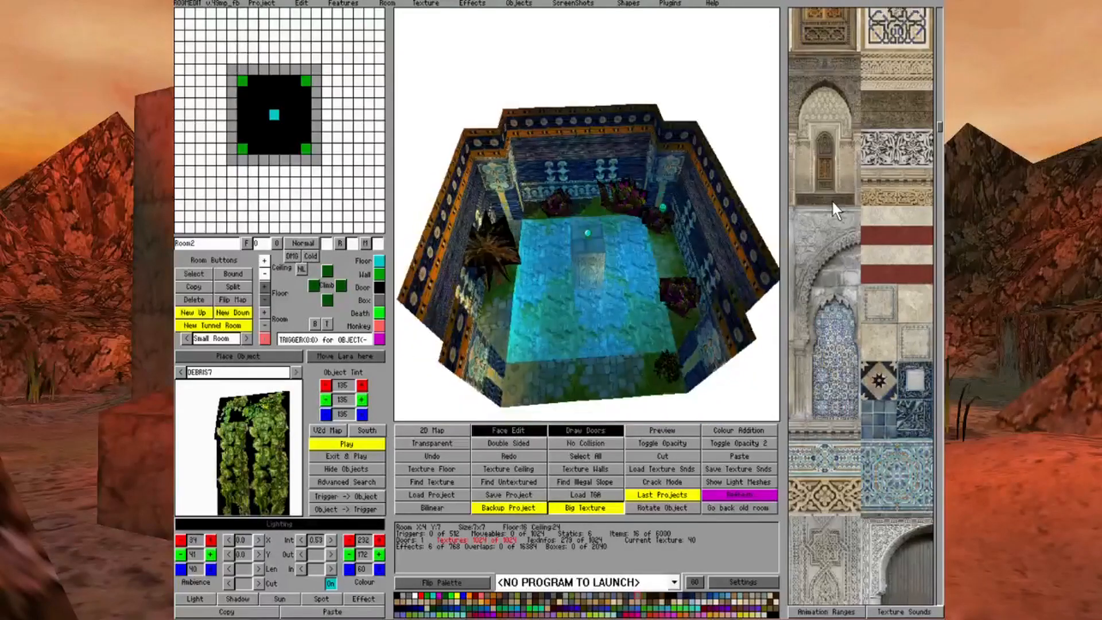
key("Left")
key("Right")
key("Down")
key("Right")
key("Left")
key("Down")
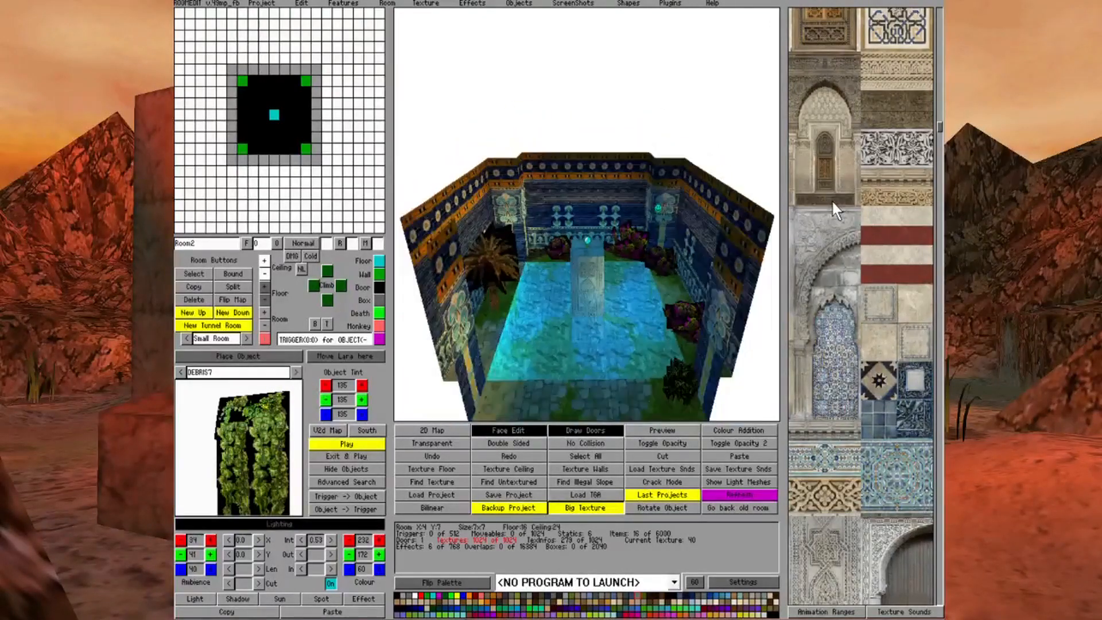
Switch from Room2 through its floor door to Room0 below
key("Page_Up")
key("Page_Down")
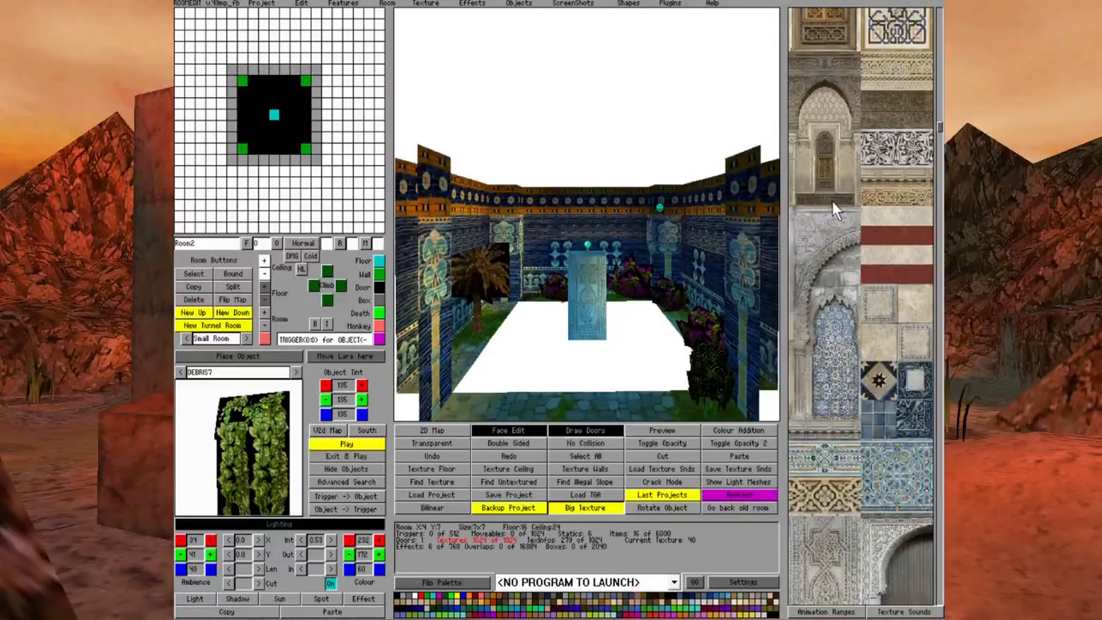
left_click(280, 132)
left_click(274, 137)
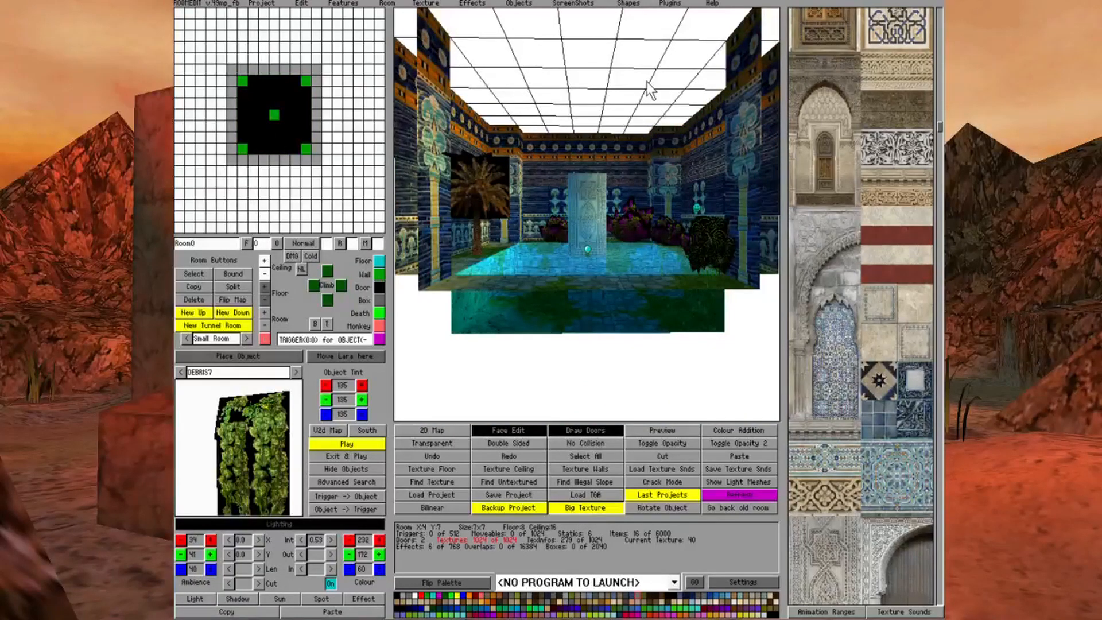
Examine the pillar, pool and surrounding garden of Room0 from higher and lower viewing angles
key("Up")
key("Page_Up")
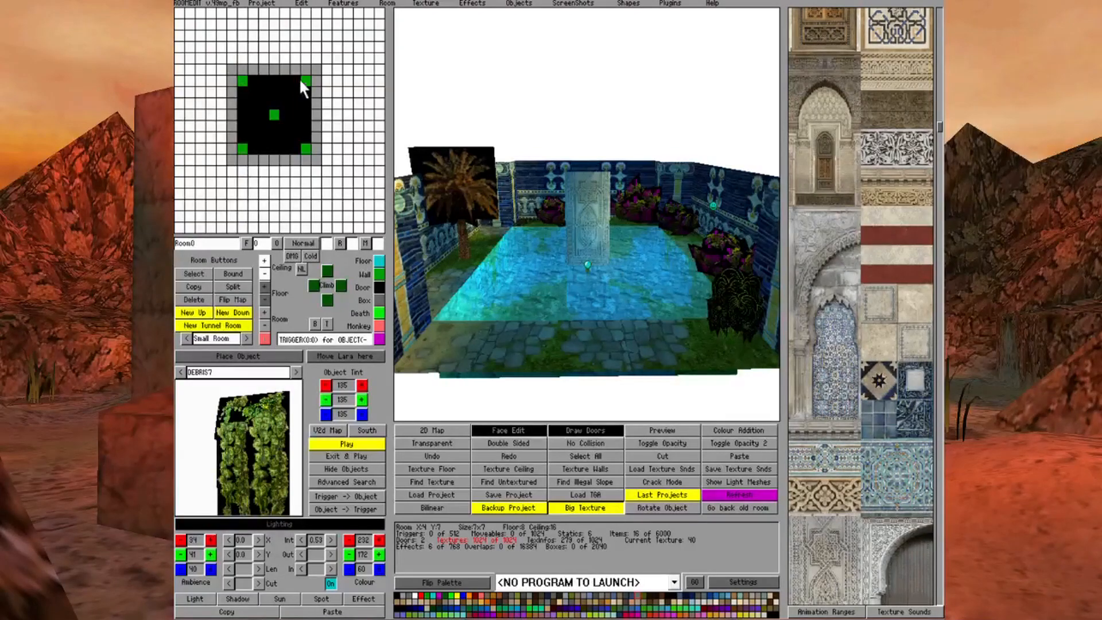
key("Down")
key("Down")
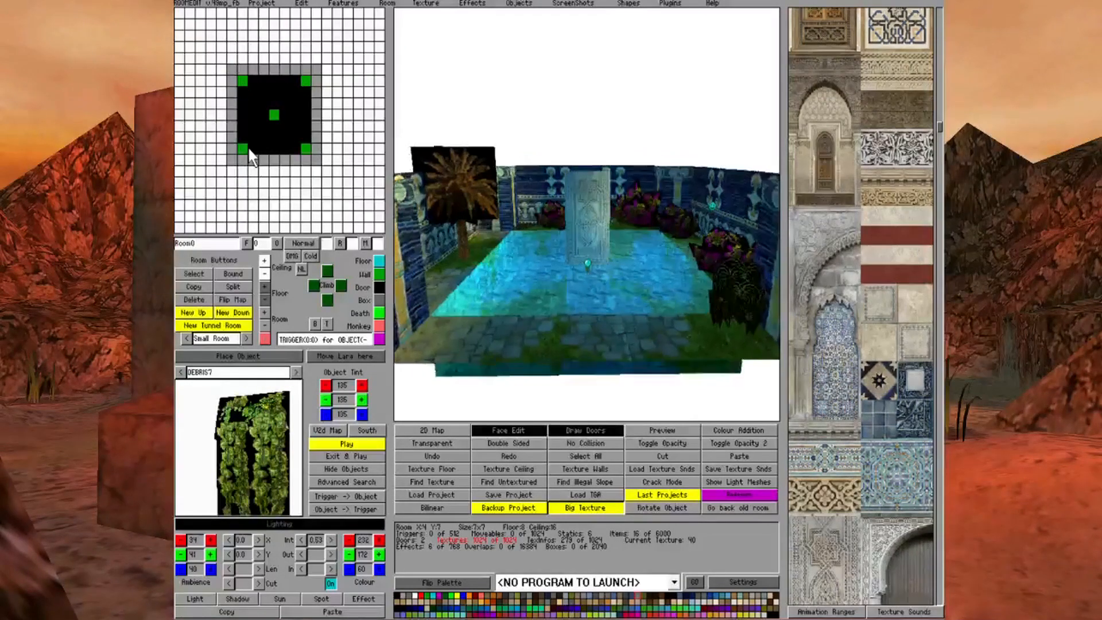
key("Left")
key("Right")
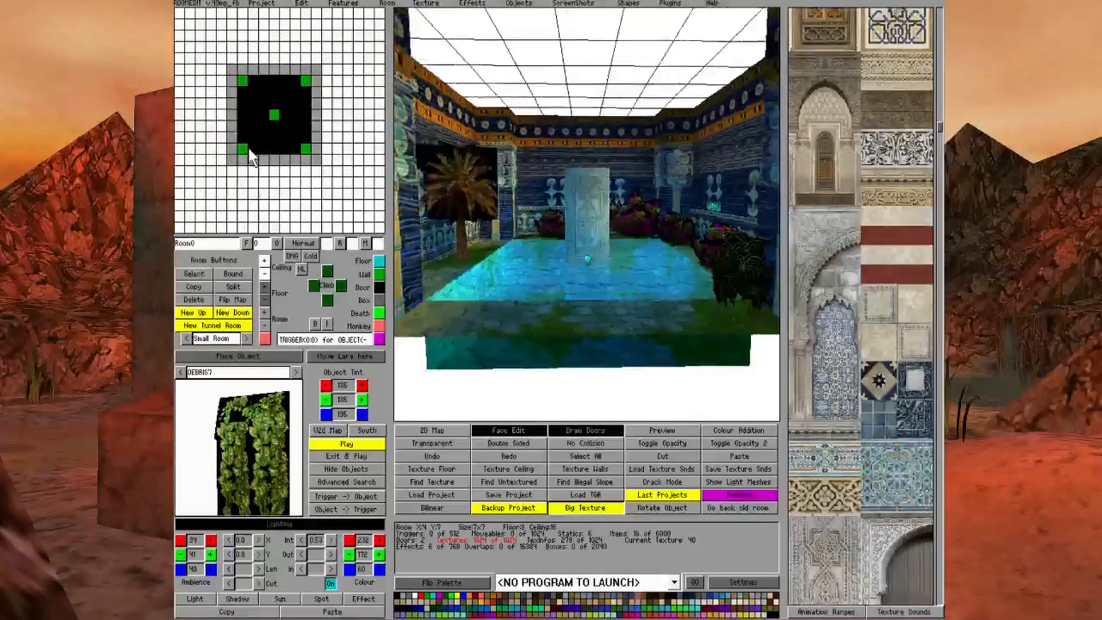
key("Up")
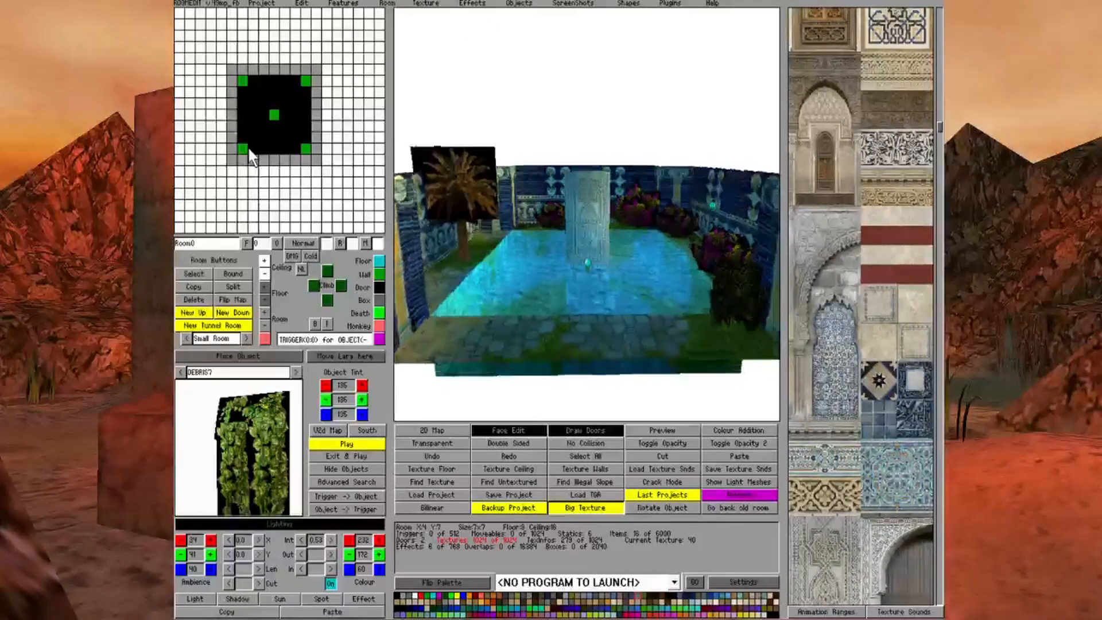
key("Down")
key("Page_Up")
key("Up")
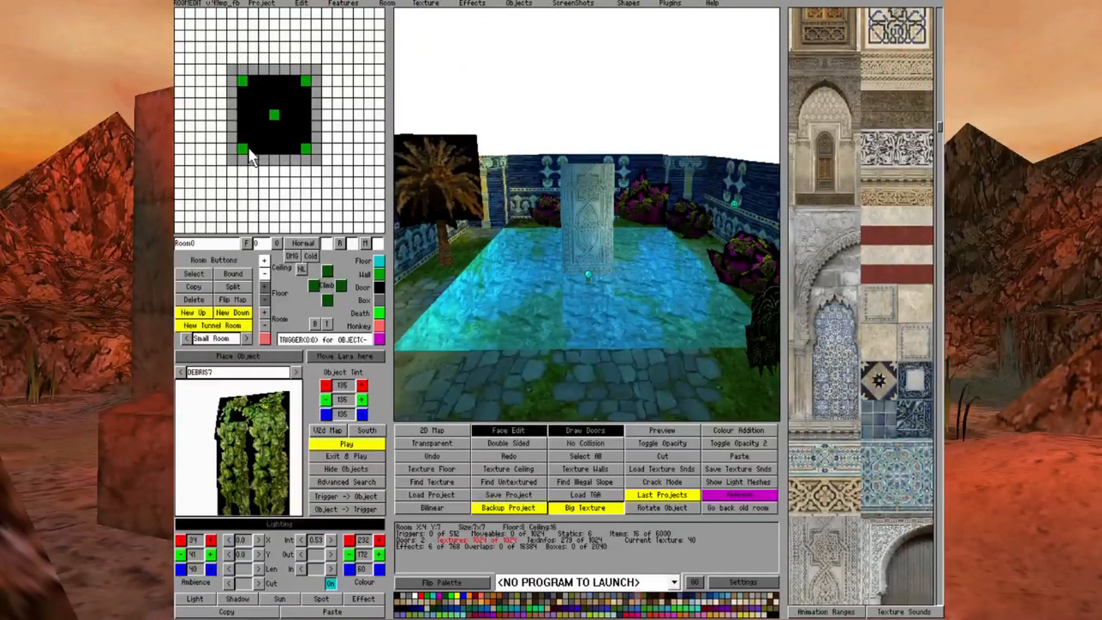
key("Down")
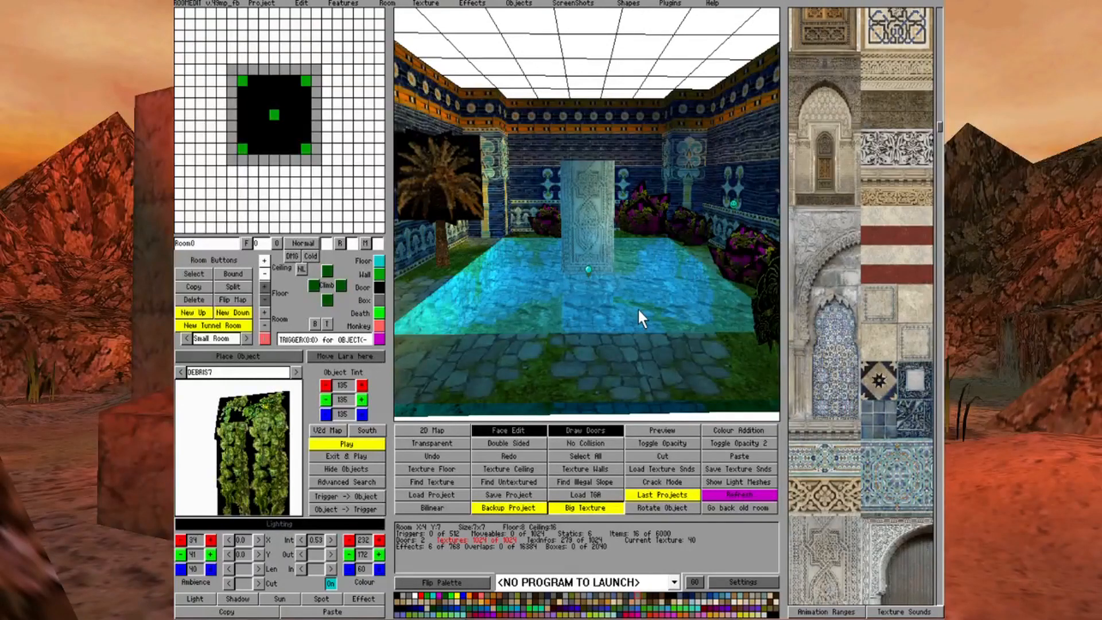
Turn off Face Edit and Draw Doors, and go back up to Room2 through the door area
left_click(517, 431)
left_click(574, 430)
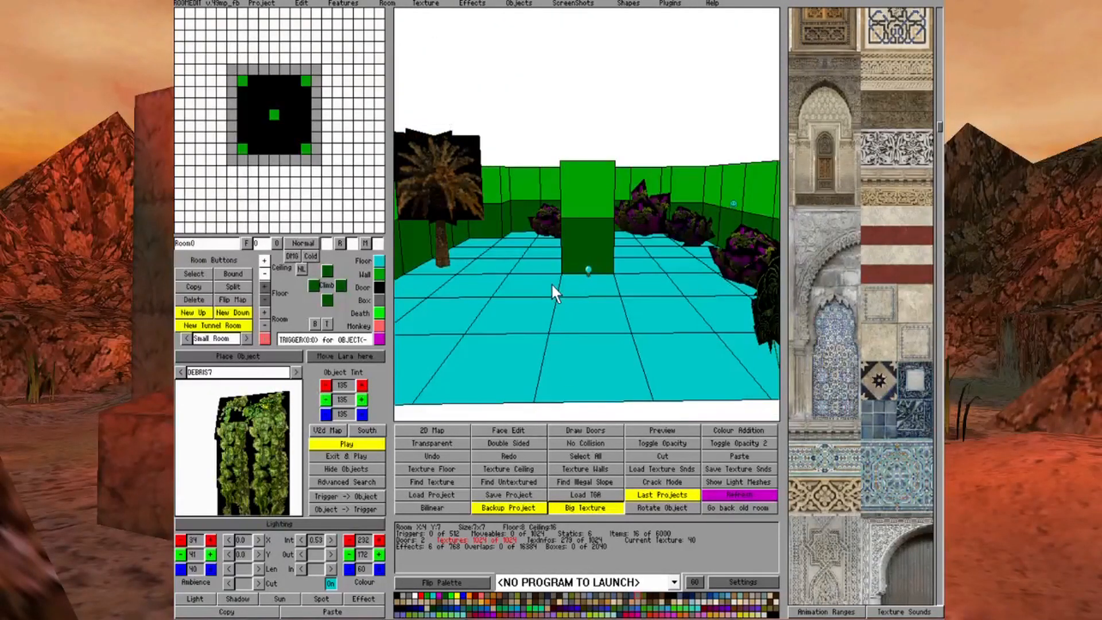
left_click(305, 131)
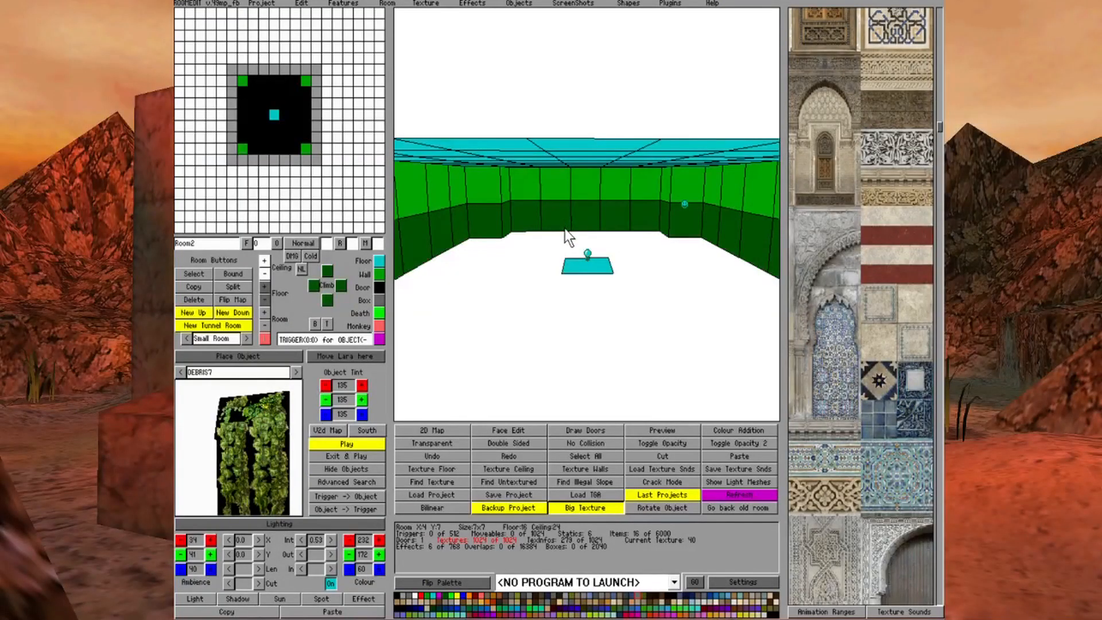
Turn Draw Doors back on so the pool room is drawn beneath Room2's pillar-top block
left_click(575, 270)
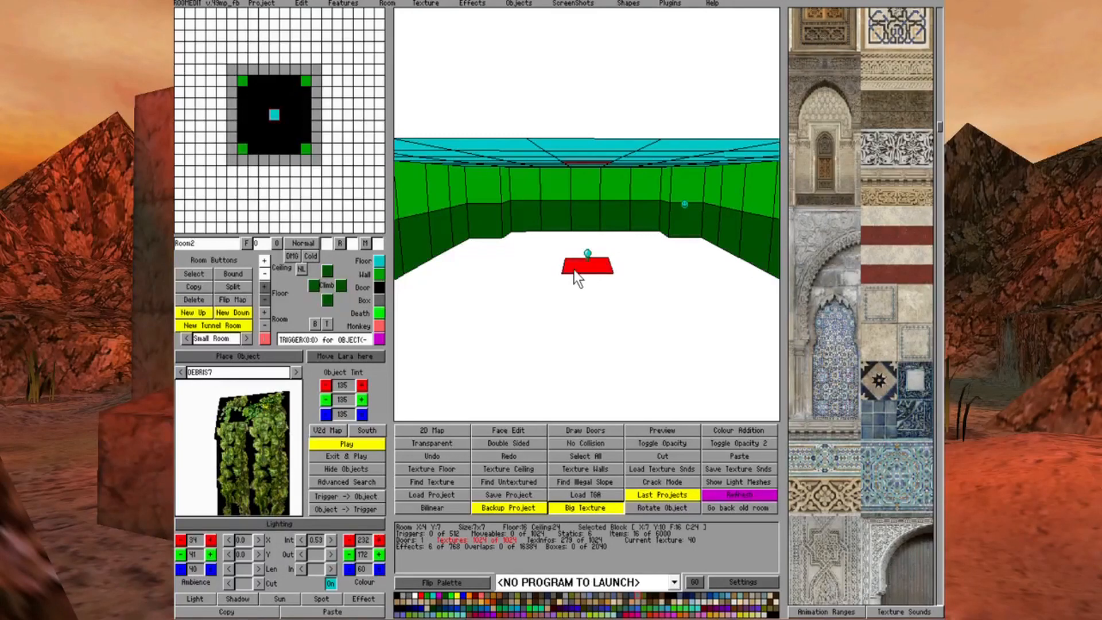
left_click(598, 432)
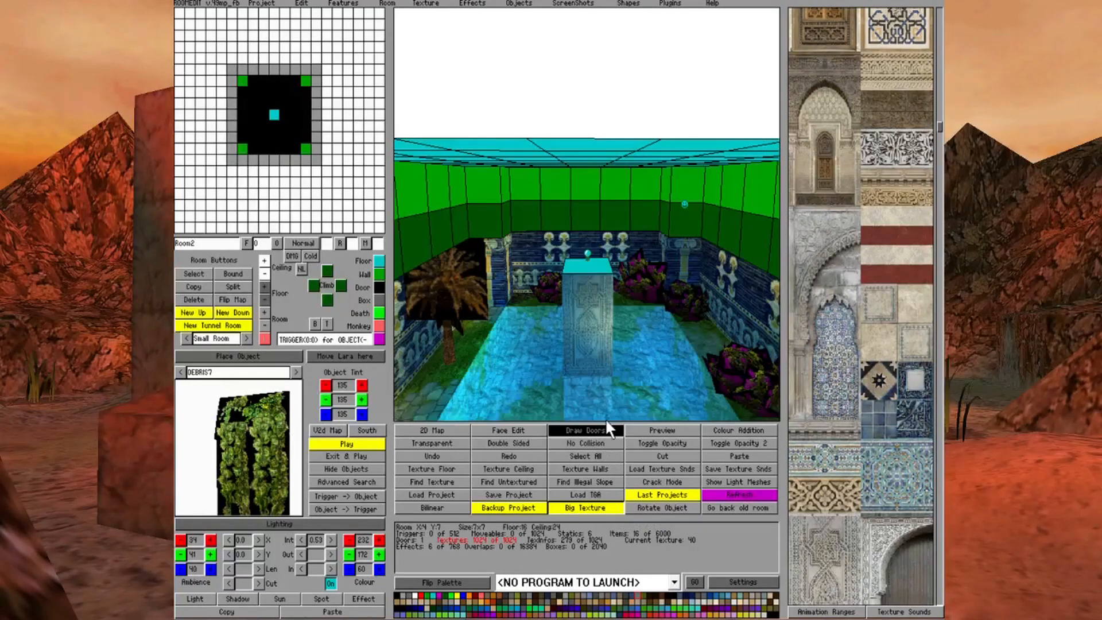
key("Up")
key("Up")
key("Down")
key("Down")
key("Down")
key("Down")
key("Up")
key("Up")
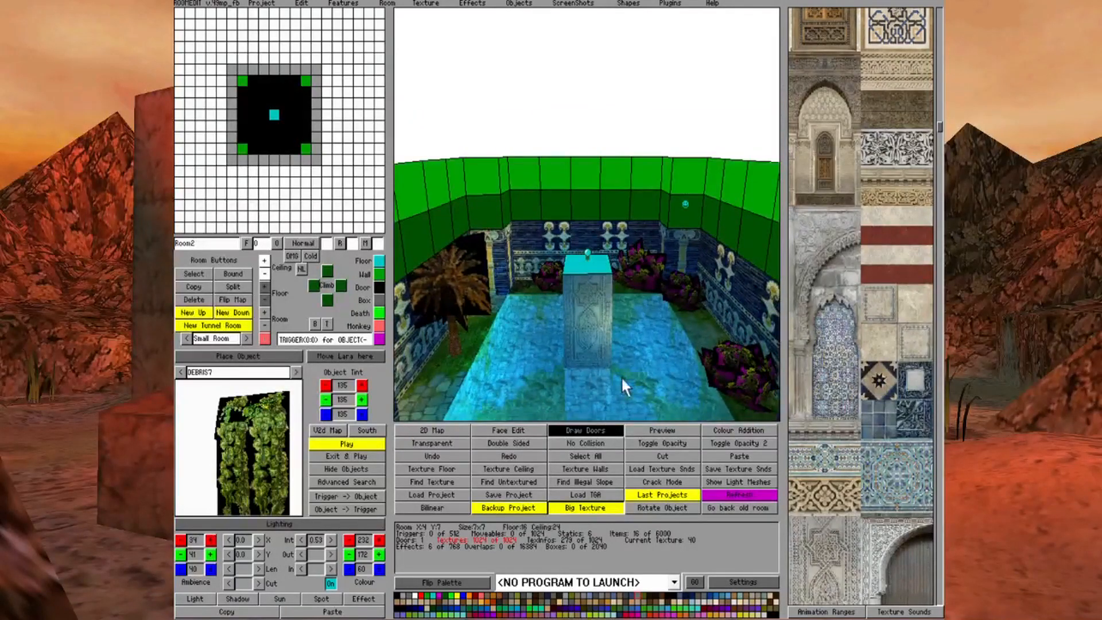
Raise the floor around Room2's pillar-top block into a 3x3 patch with sloping outer blocks
left_click(598, 267)
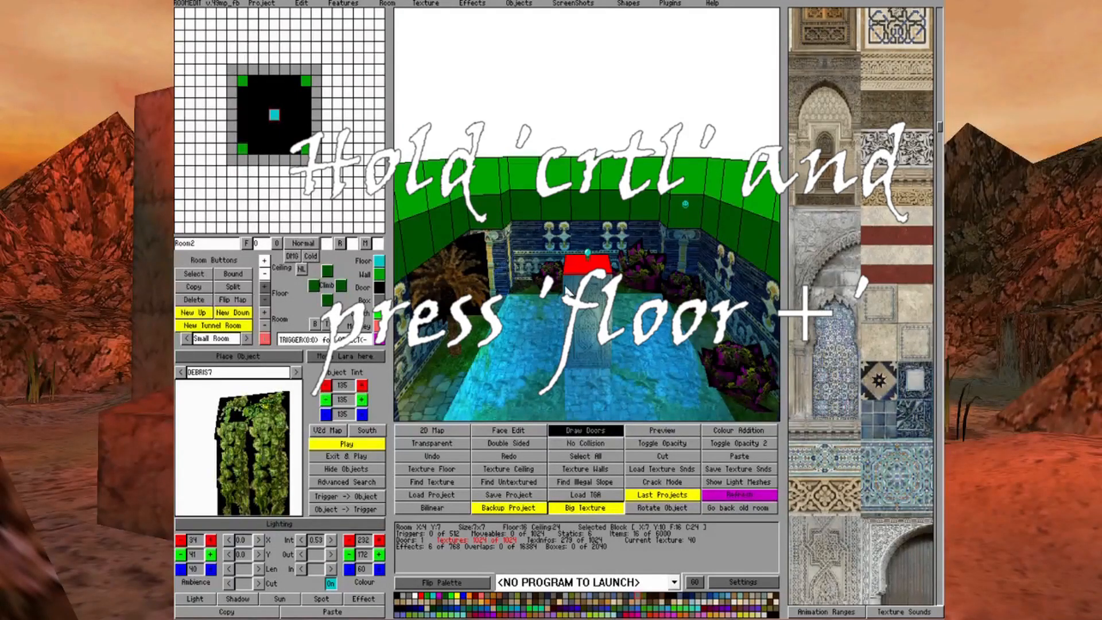
left_click(265, 287, "ctrl")
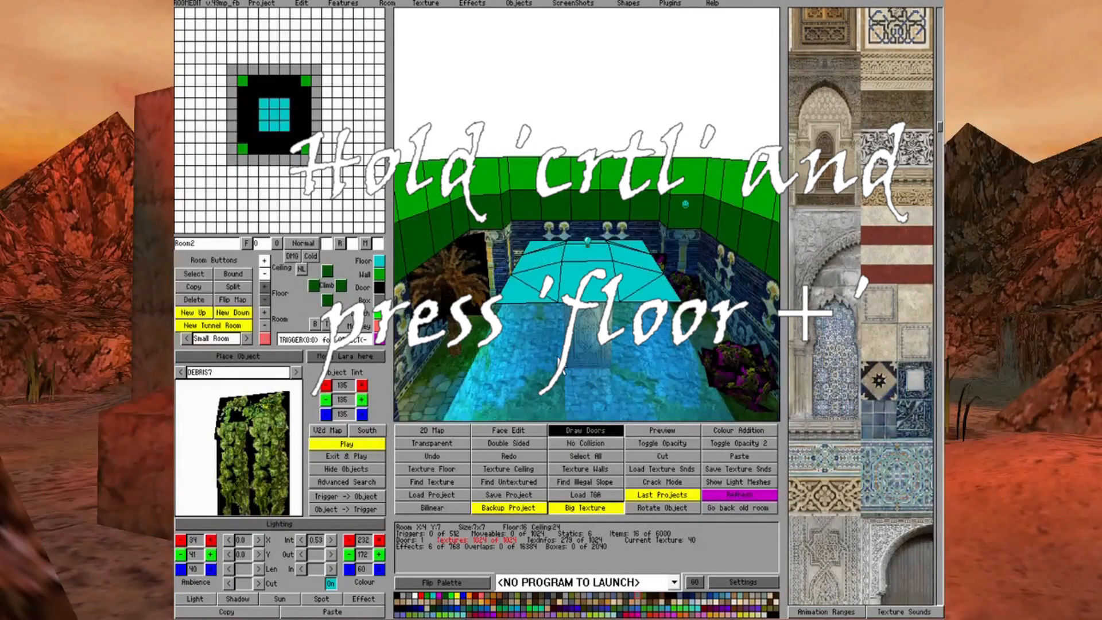
key("Up")
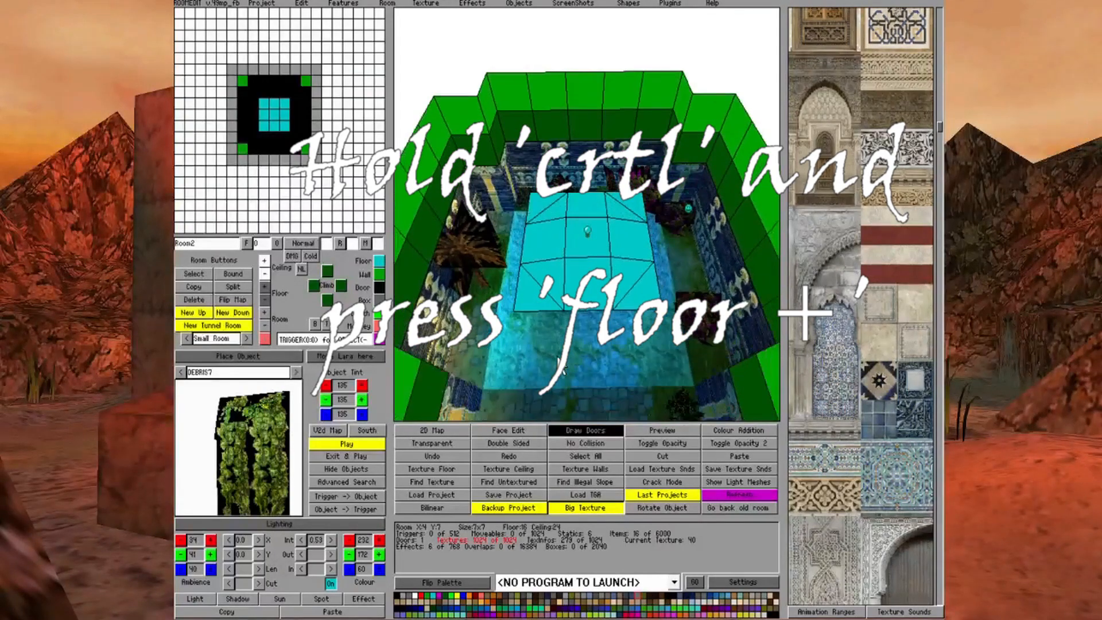
key("Down")
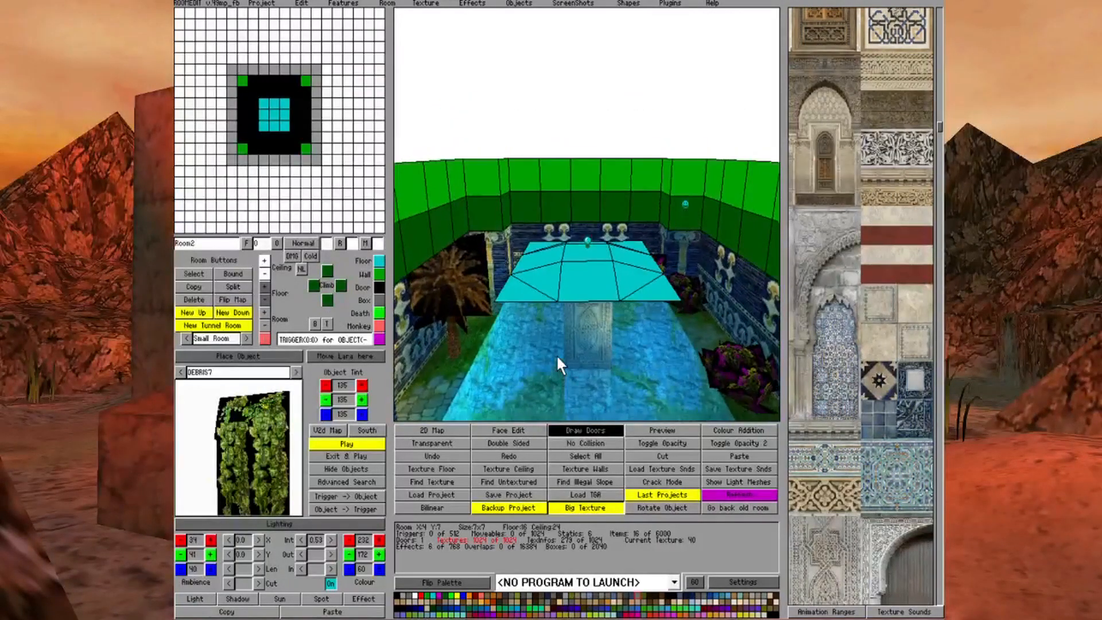
key("Down")
key("Up")
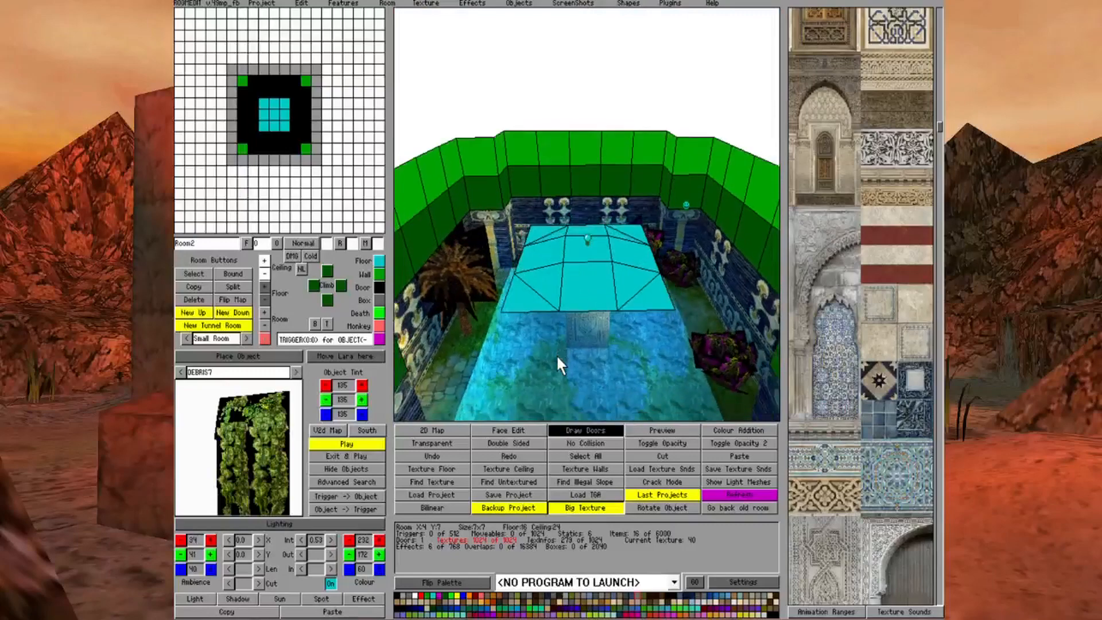
key("Up")
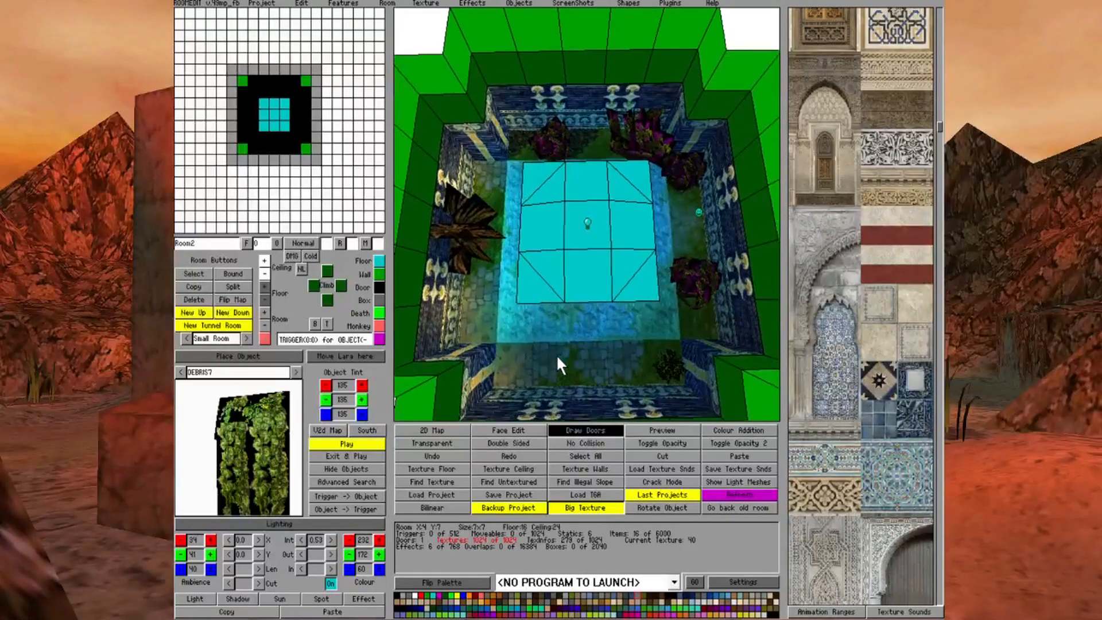
Go through the side and corner blocks of the 3x3 sloped floor one by one to inspect them
left_click(545, 239)
left_click(582, 183)
left_click(588, 277)
left_click(622, 233)
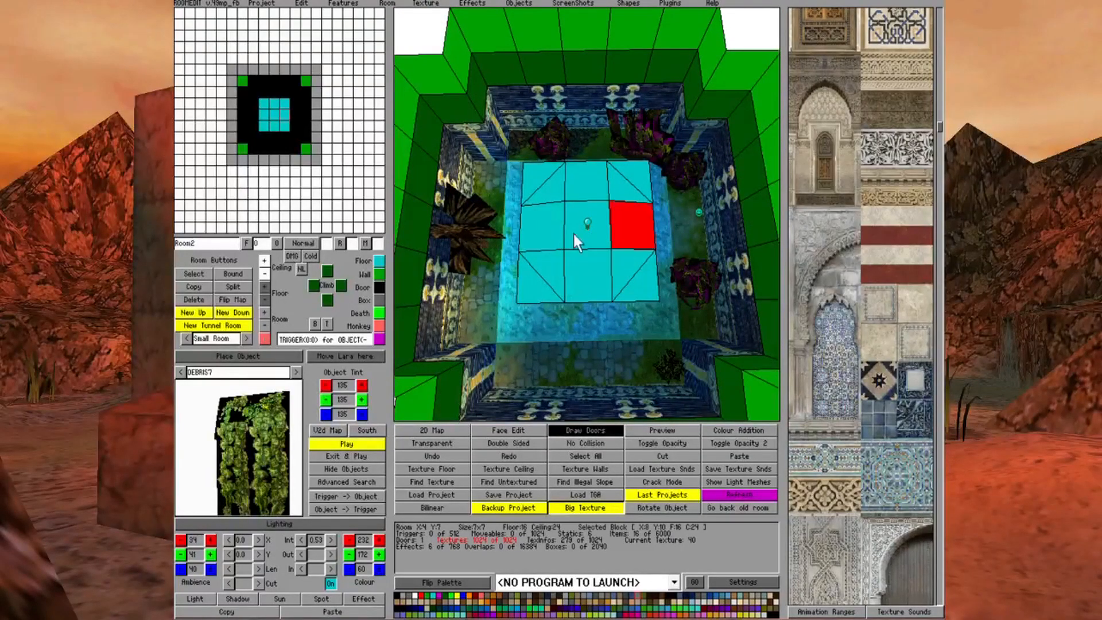
left_click(539, 230)
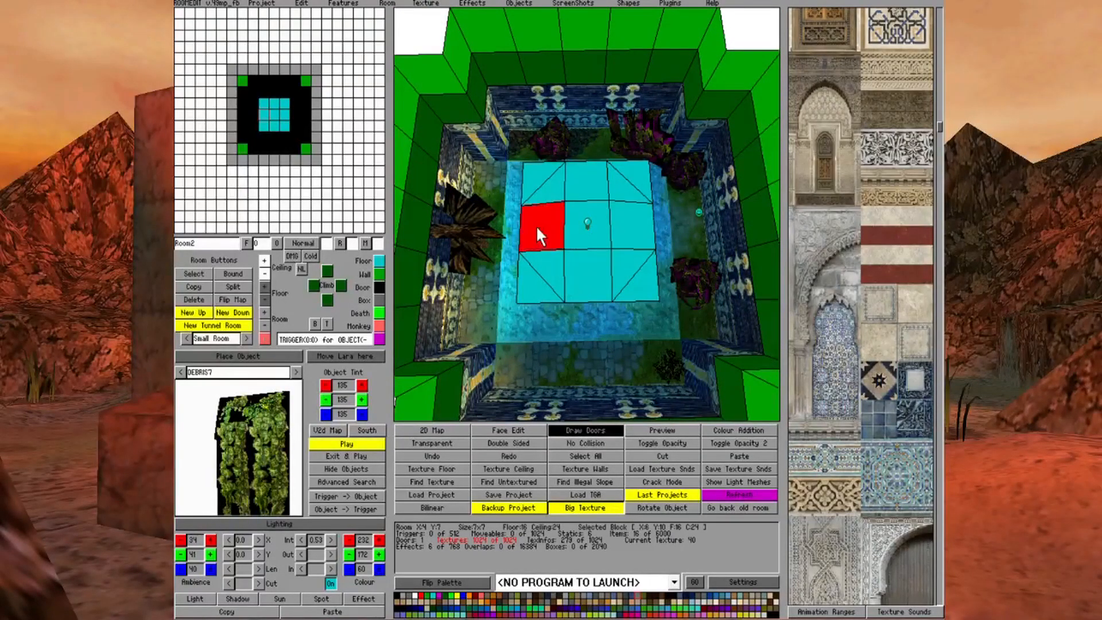
left_click(551, 187)
left_click(635, 176)
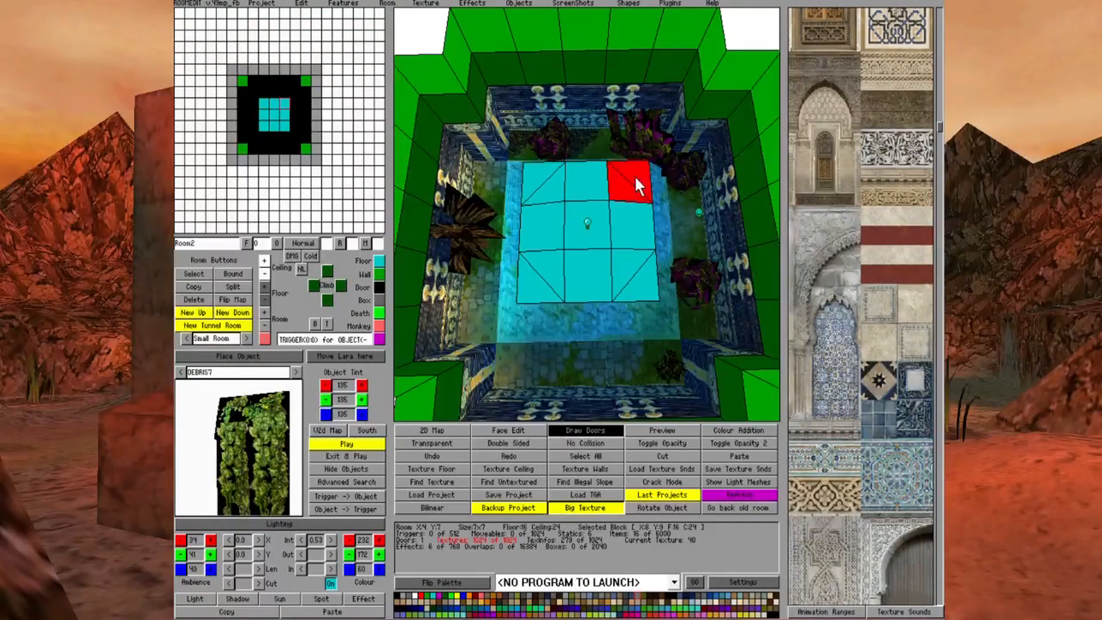
left_click(621, 266)
left_click(539, 267)
left_click(545, 173)
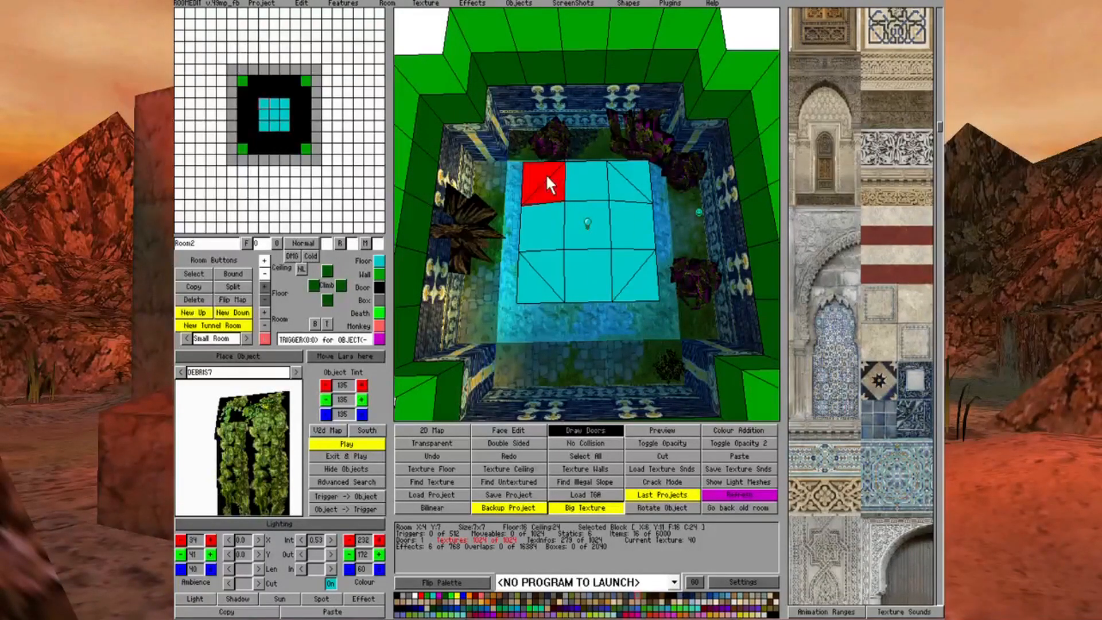
left_click(632, 184)
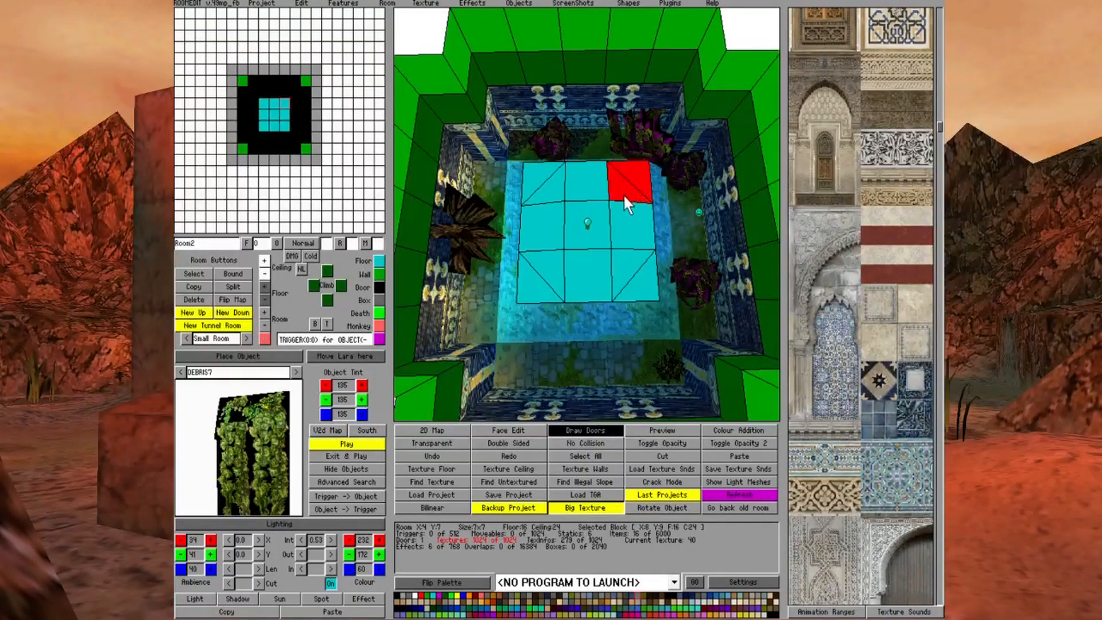
Turn on No Collision and mark the outer triangles of the sloped 3x3 floor's four corner blocks
key("Right")
key("Down")
key("Down")
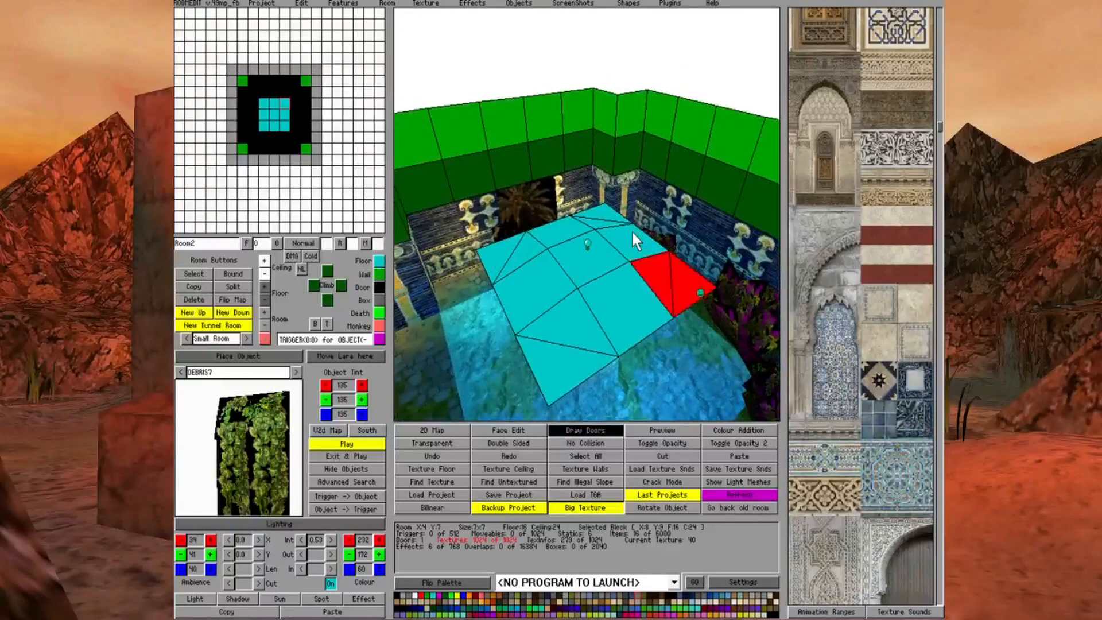
key("Left")
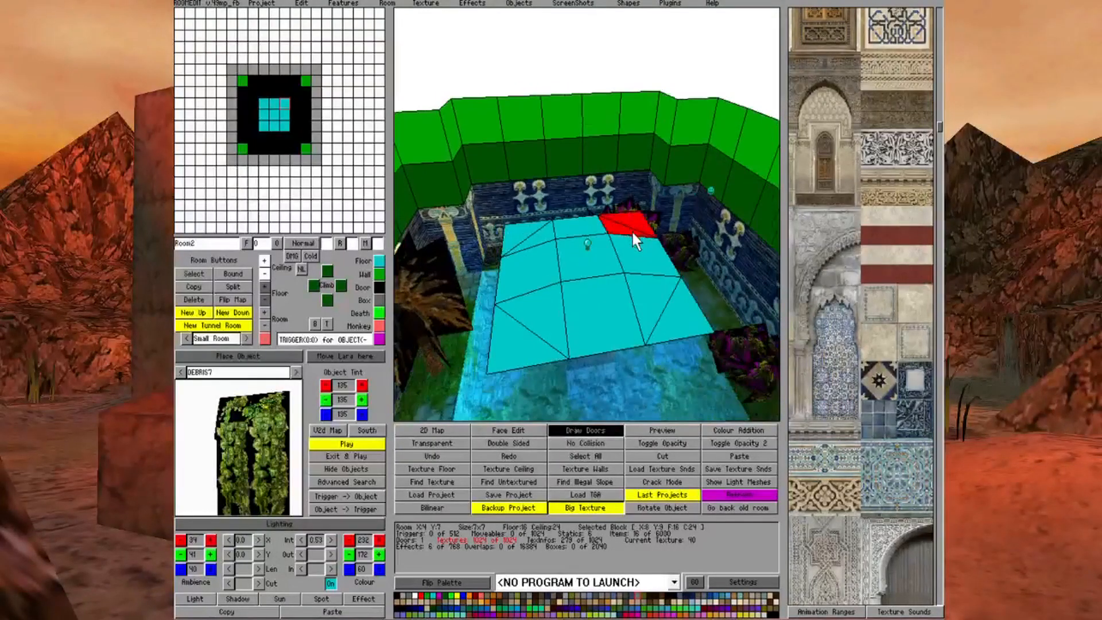
key("Up")
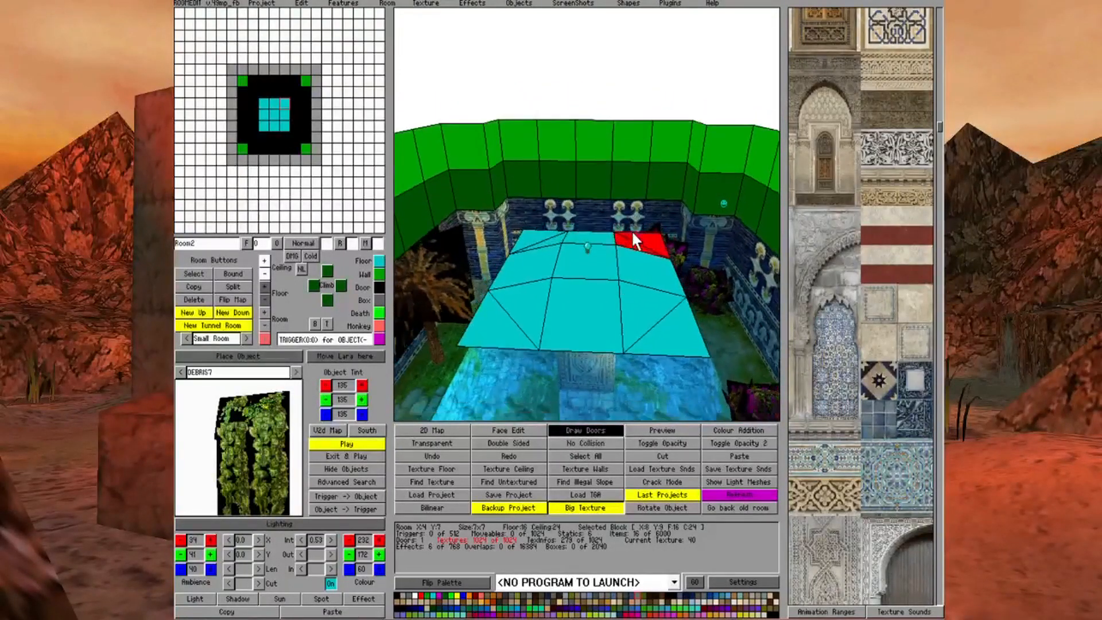
key("Up")
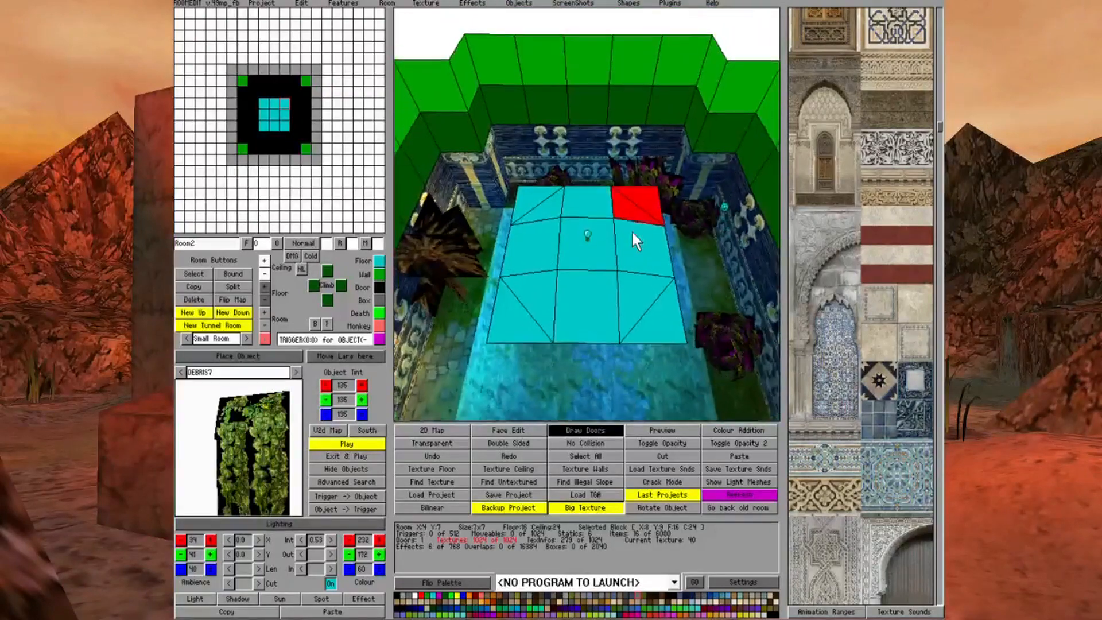
left_click(599, 299)
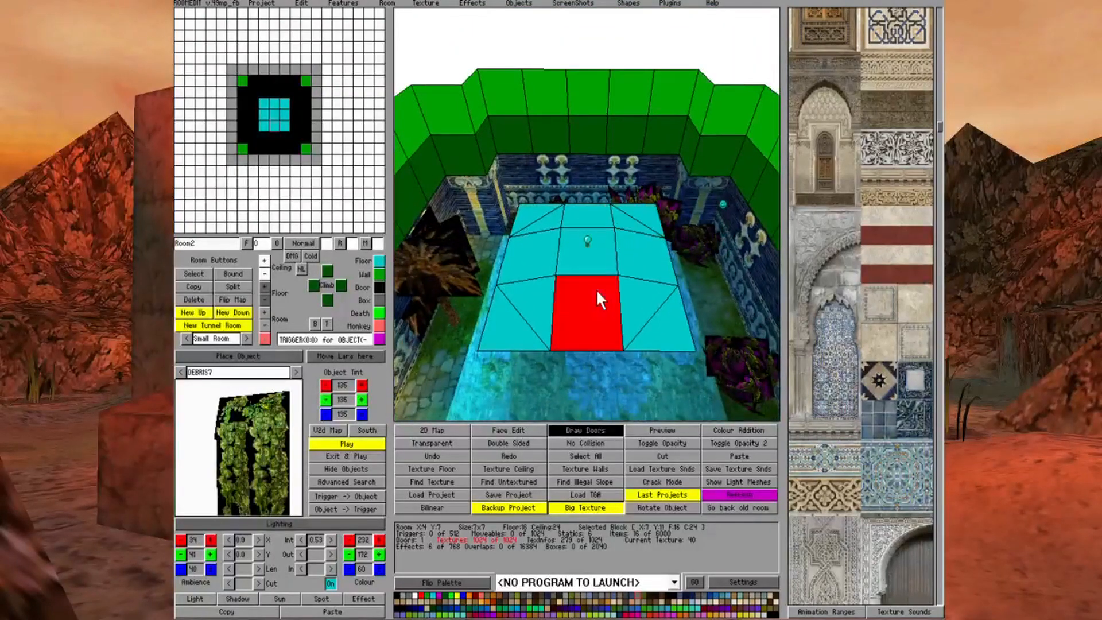
left_click(587, 443)
left_click(682, 331)
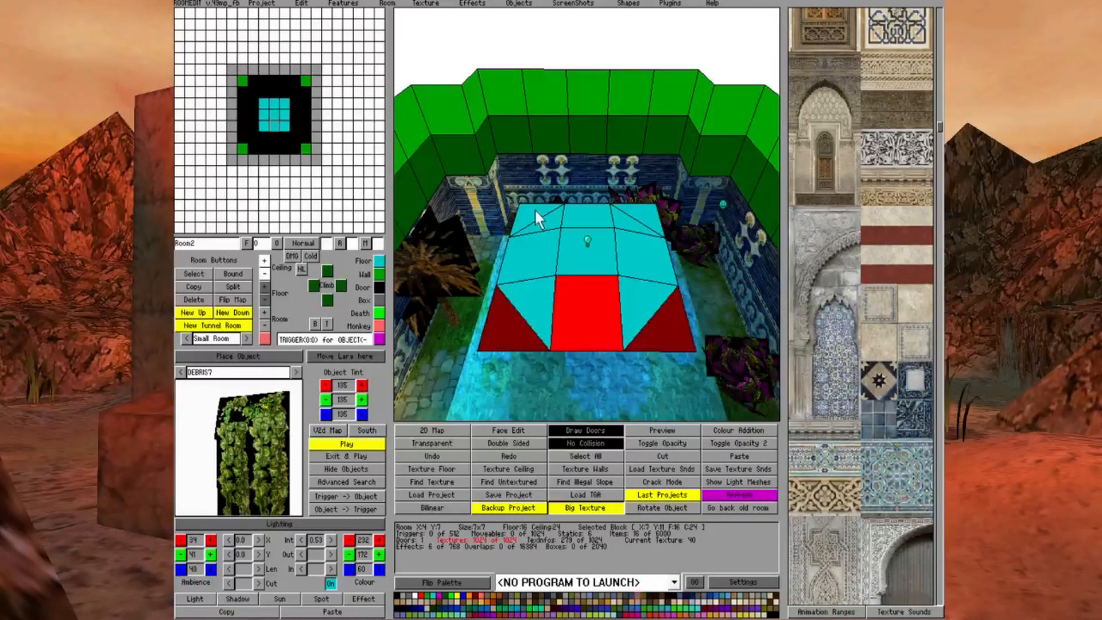
left_click(647, 214)
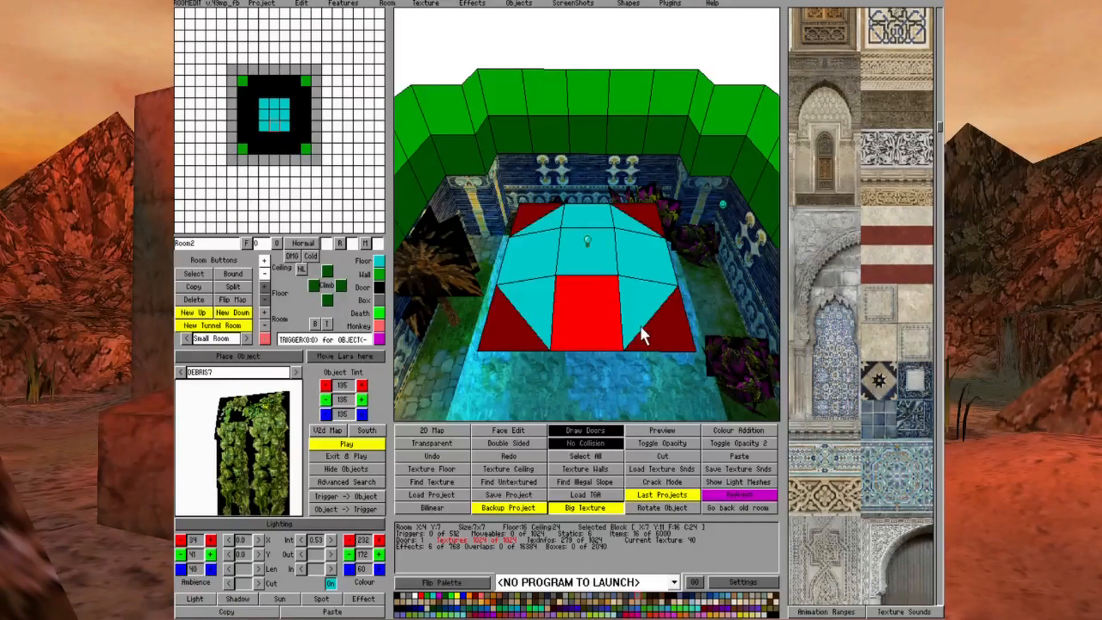
Turn on Face Edit and cover the whole 3x3 floor with the pale paving texture of its centre block
left_click(520, 430)
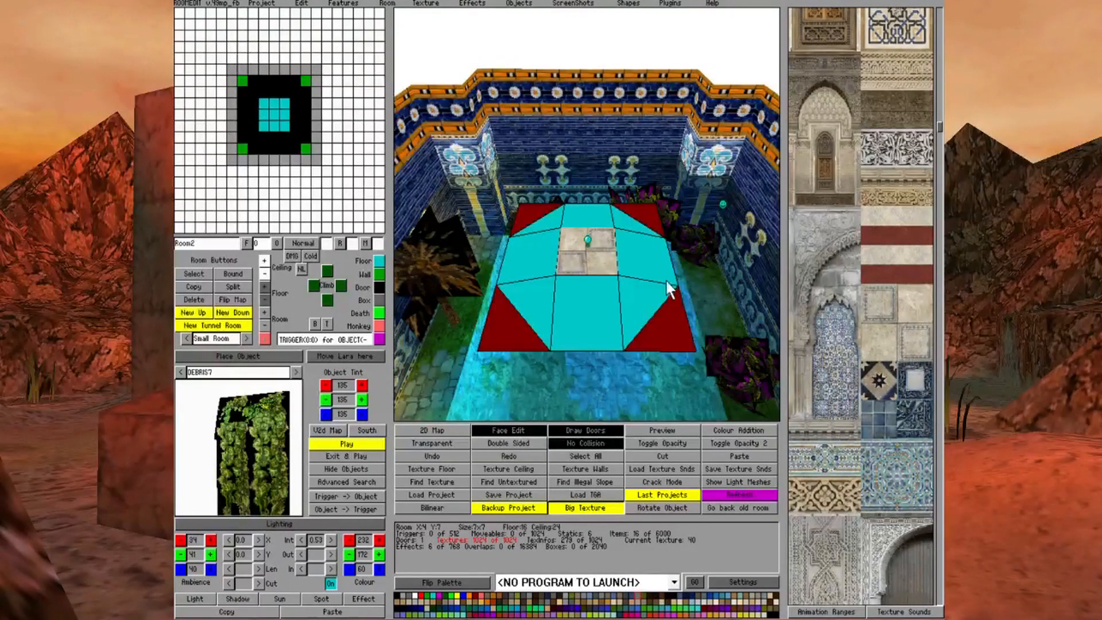
left_click(501, 430)
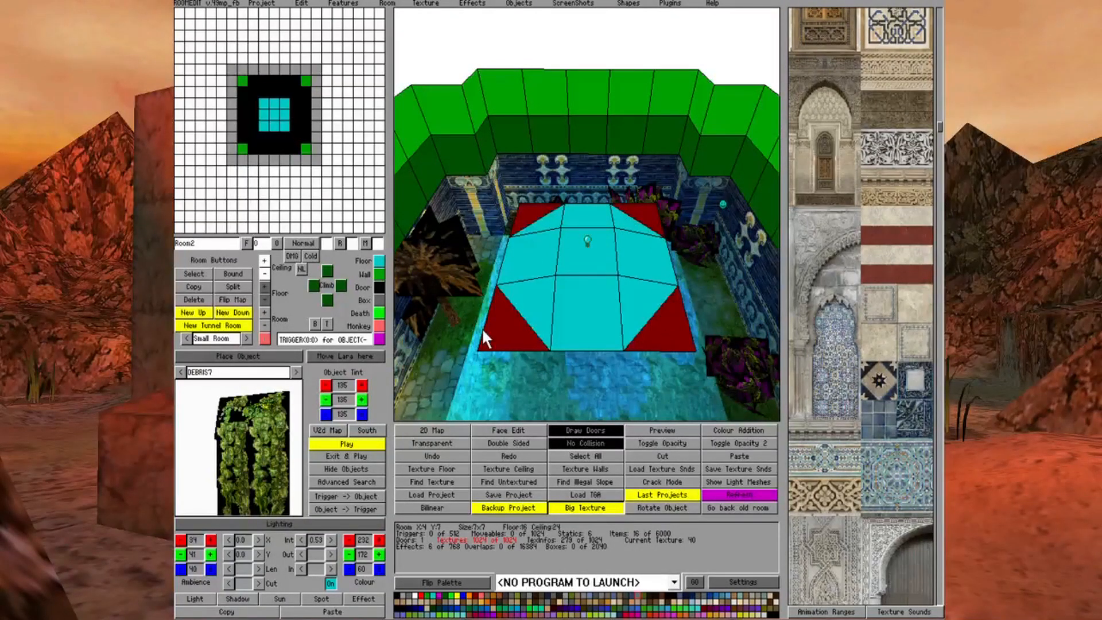
left_click(506, 431)
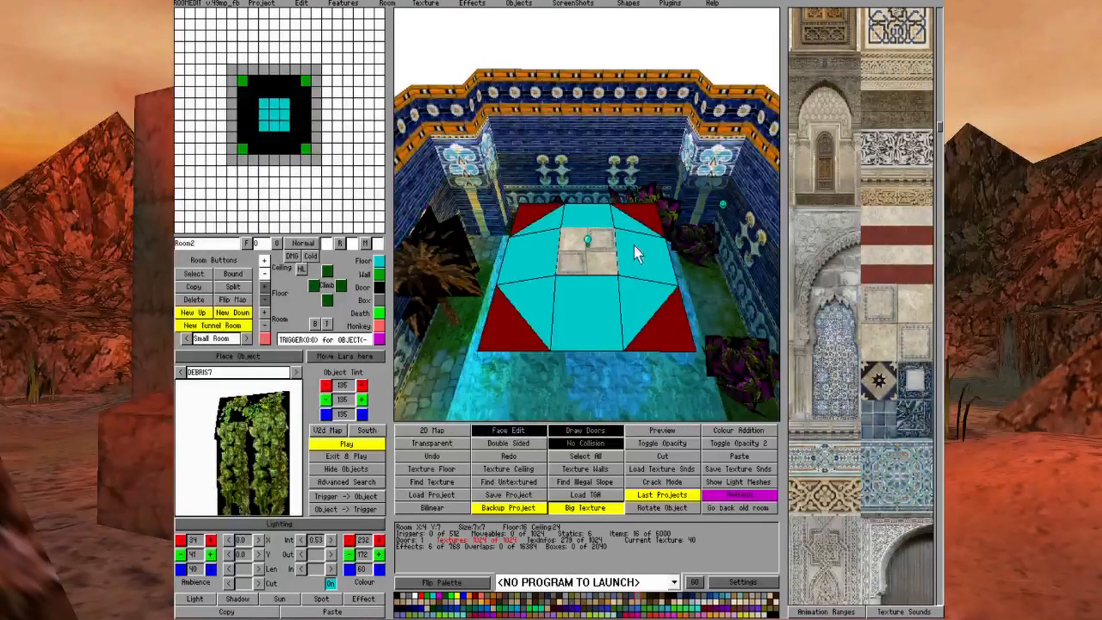
right_click(600, 263)
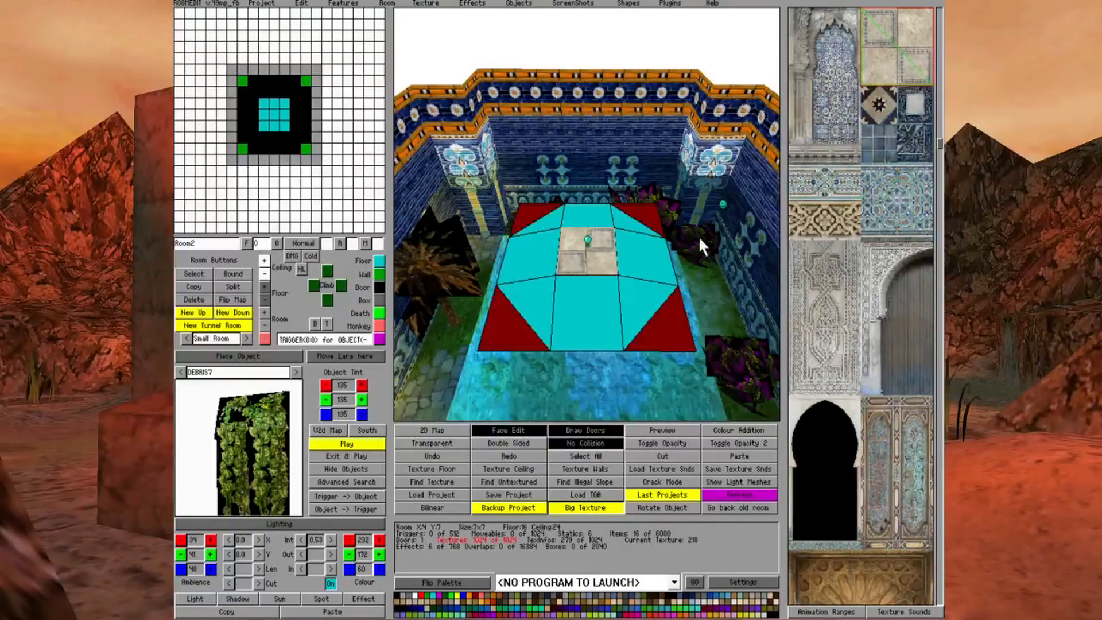
left_click_drag(536, 213, 632, 290)
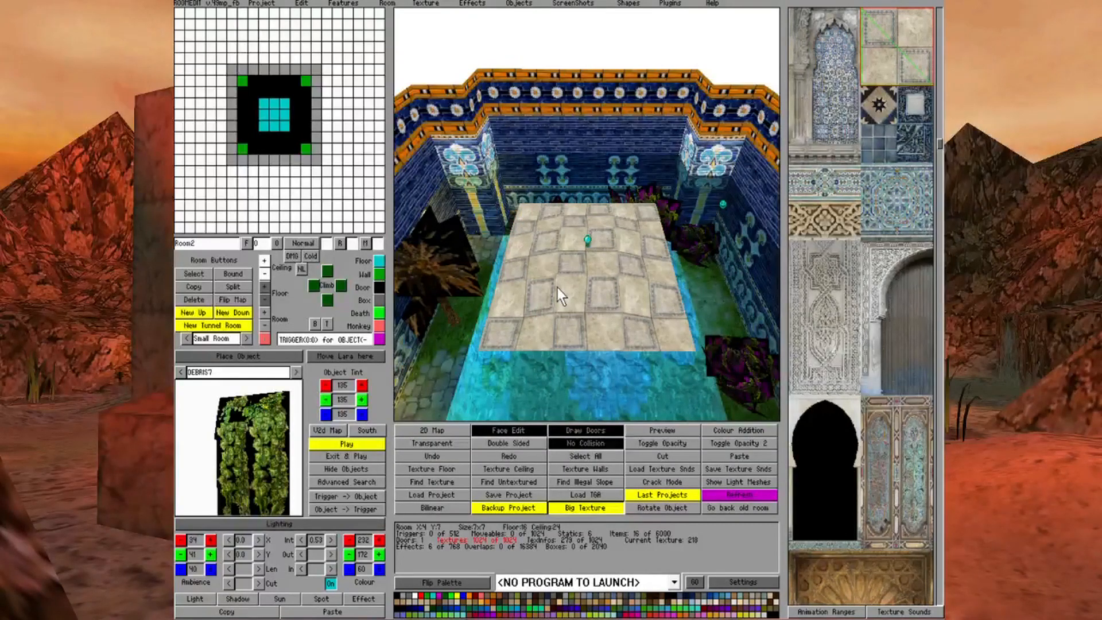
Make the outer triangles of the 3x3 floor's four corner blocks invisible
left_click(396, 596)
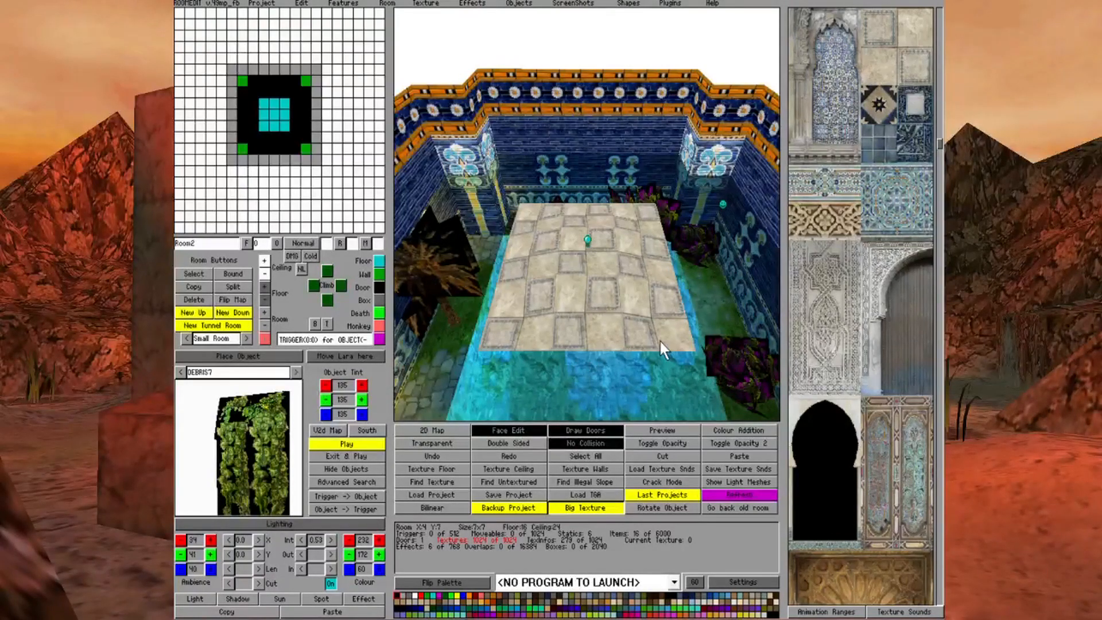
left_click(504, 333)
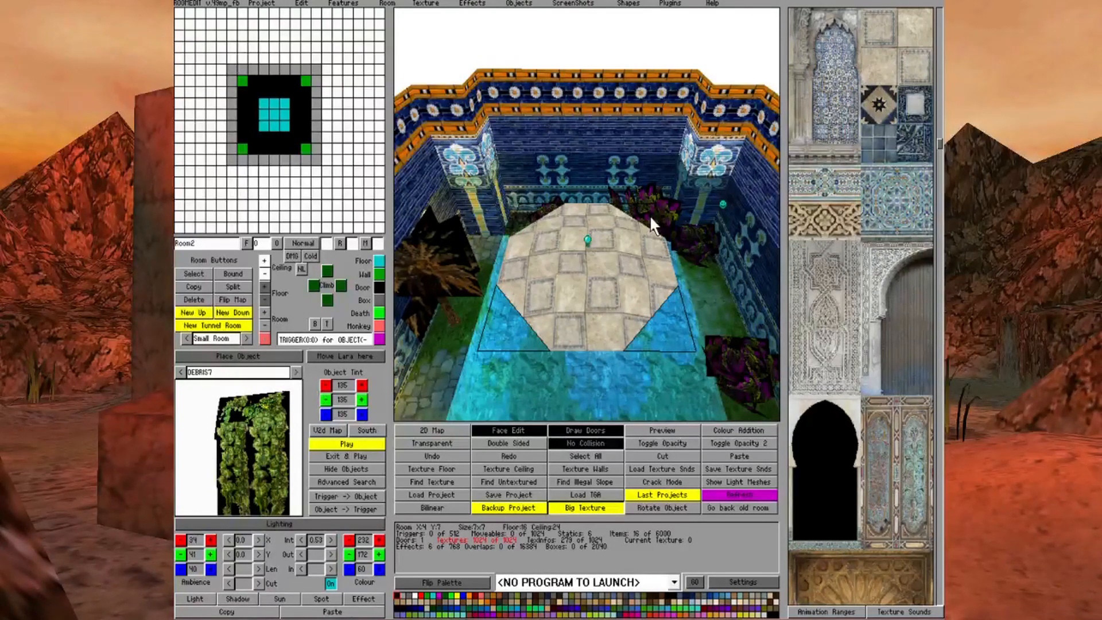
Examine the trimmed, textured platform over the pool from different viewing angles and distances
key("Down")
key("Down")
key("Down")
key("Down")
key("Down")
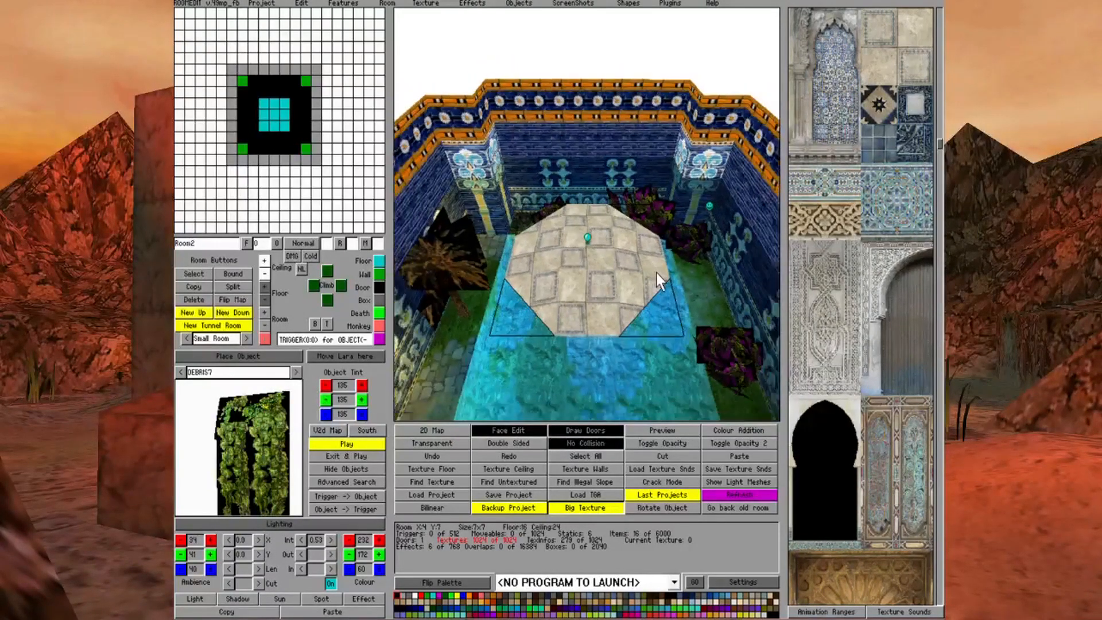
key("Up")
key("Up")
key("Up")
key("Up")
key("Up")
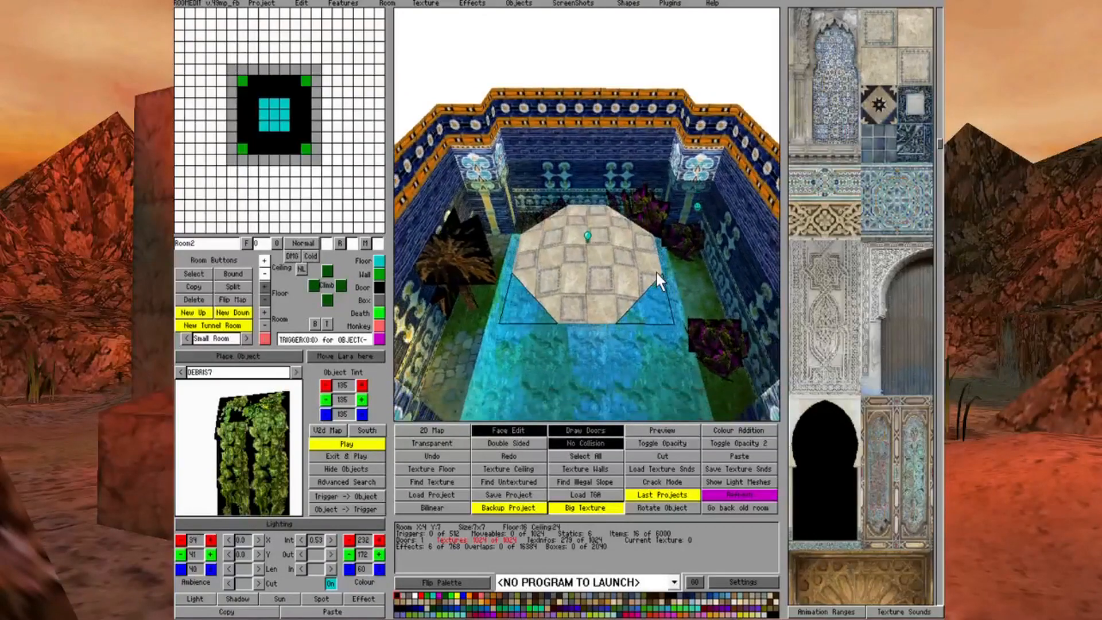
key("Down")
key("Down")
key("Down")
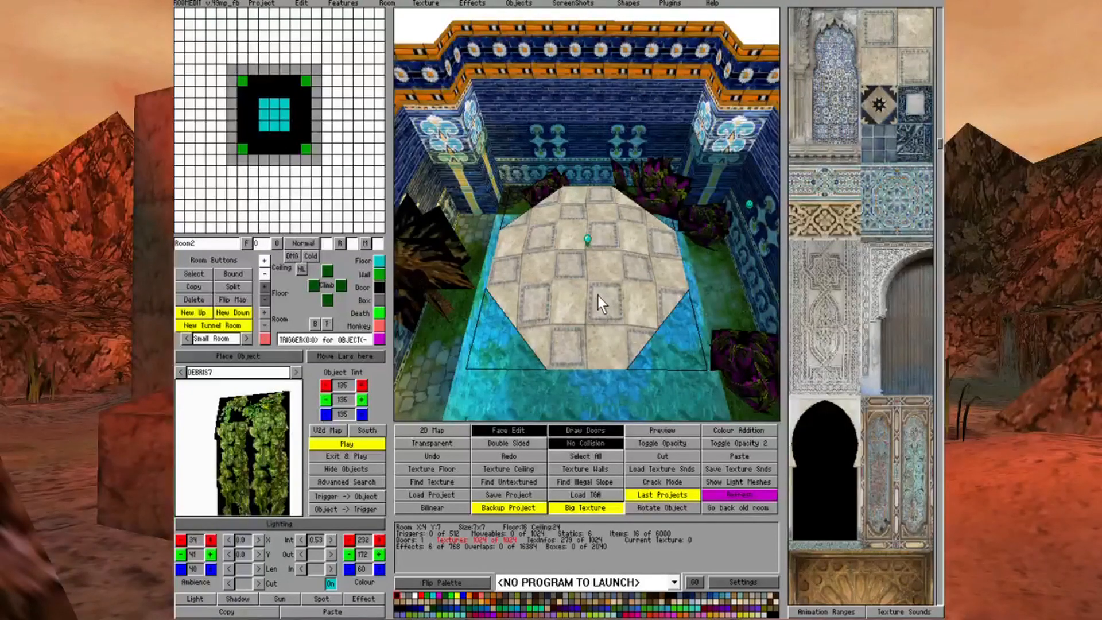
Go down through the door area into Room0 and face the ceiling around the central pillar
right_click(276, 144)
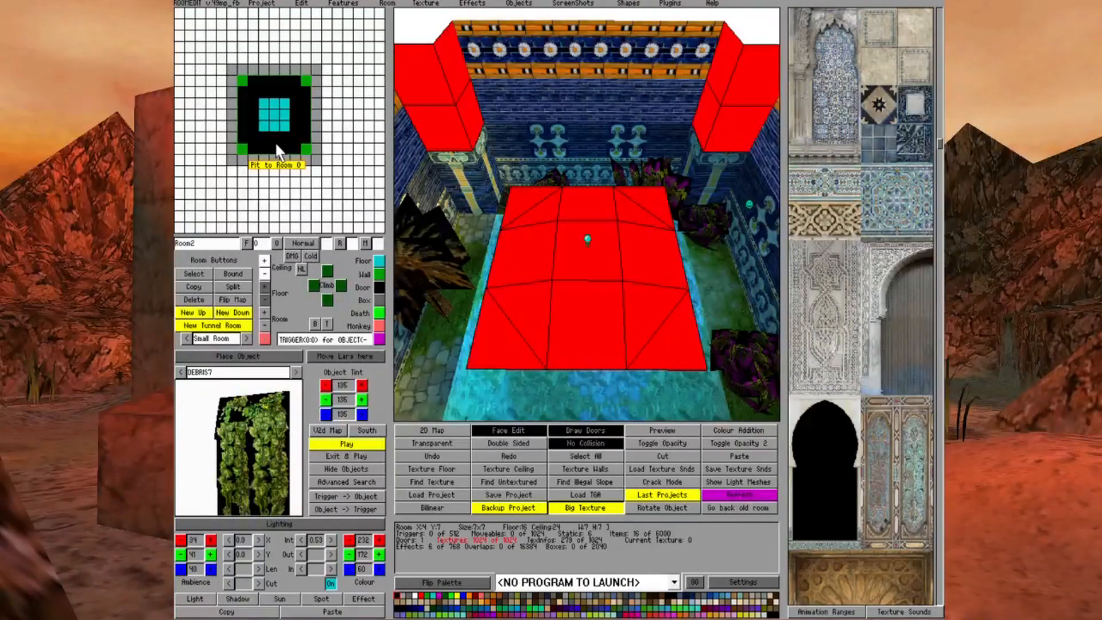
left_click(271, 146)
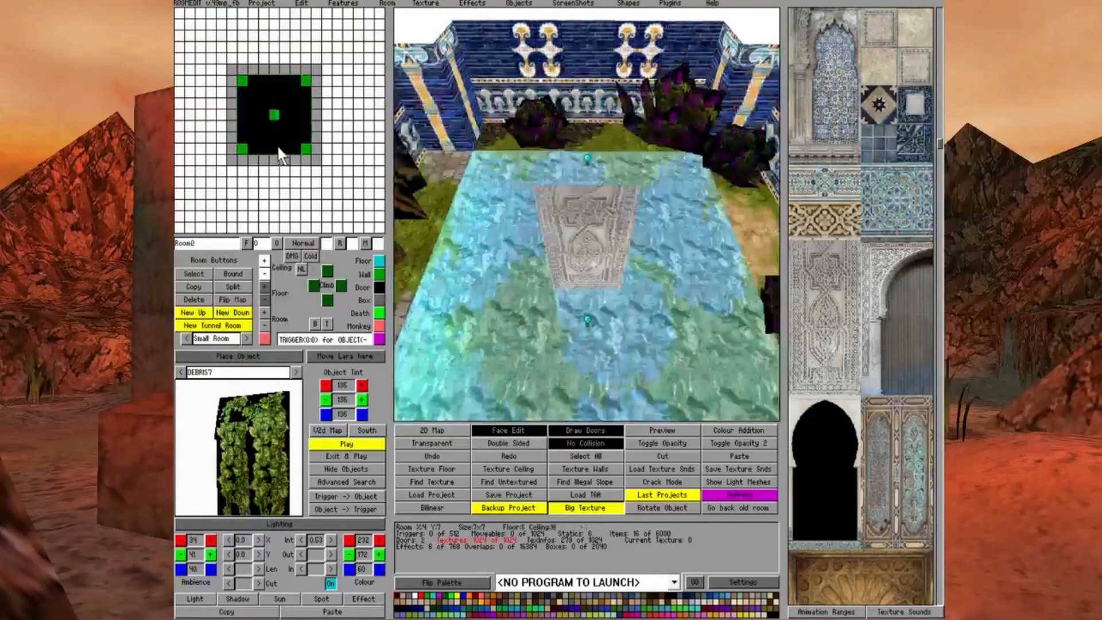
key("Up")
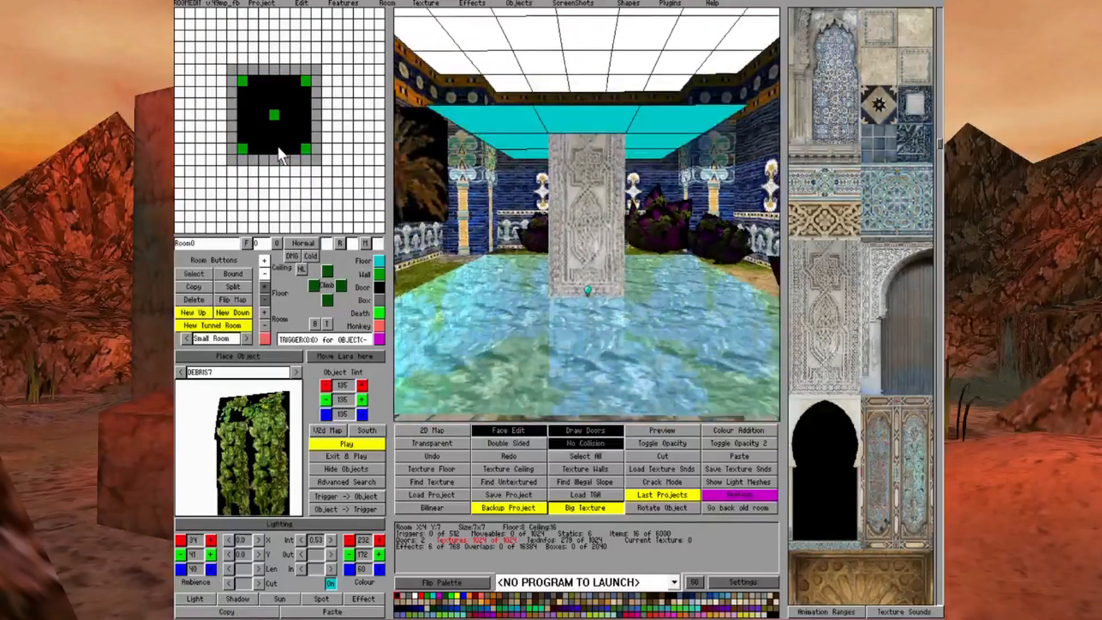
key("Down")
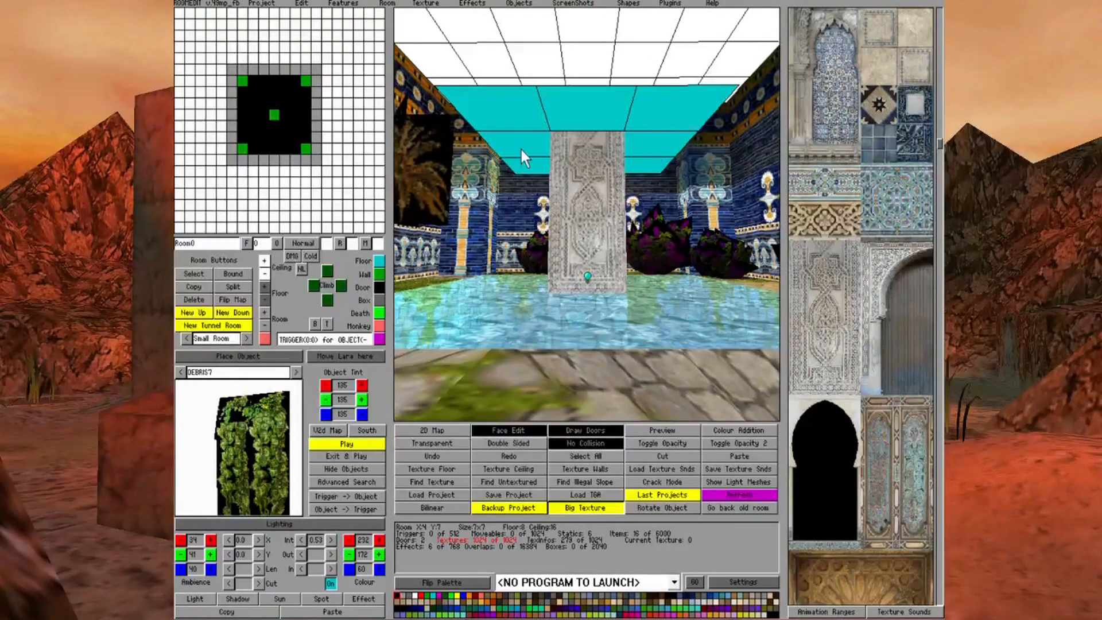
Make one corner ceiling face beside the pillar invisible, and turn off Face Edit and No Collision
left_click(561, 445)
left_click(560, 444)
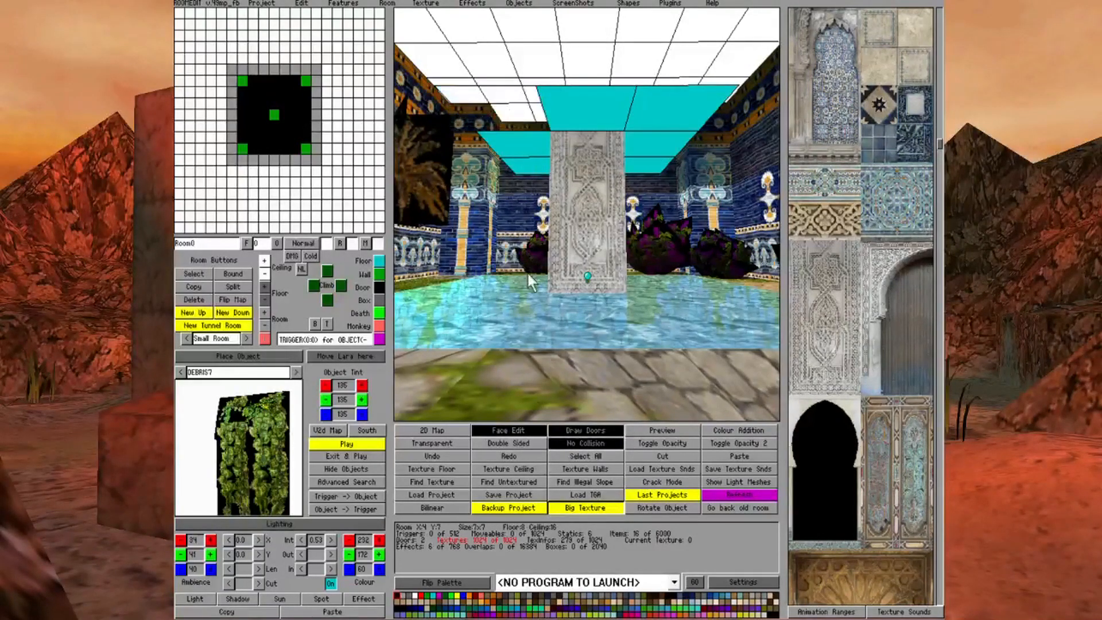
left_click(522, 432)
left_click(649, 108)
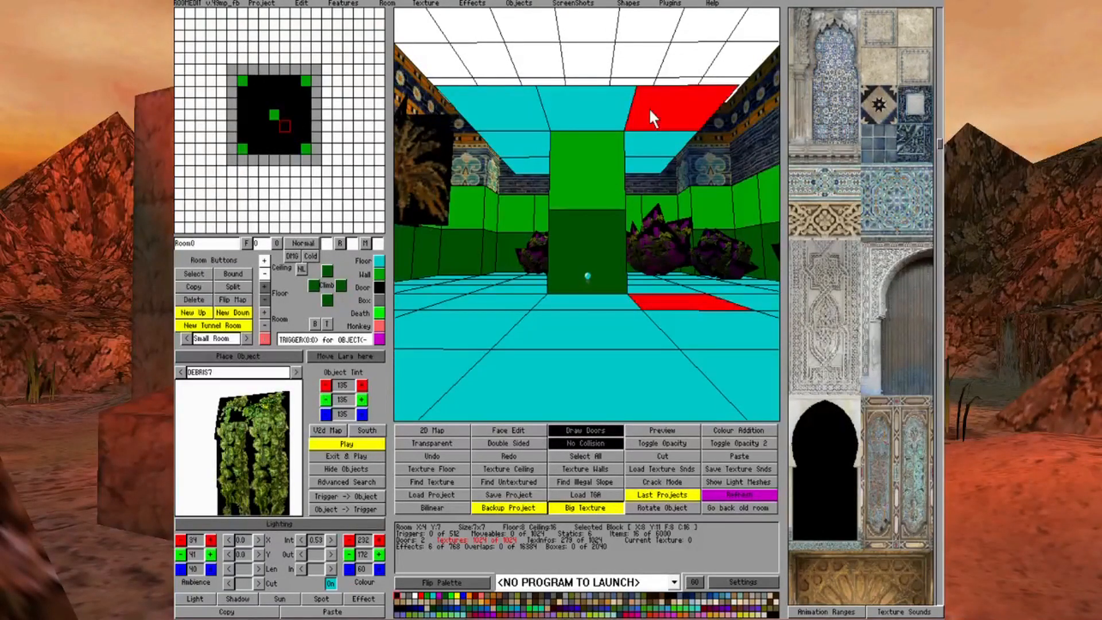
left_click(569, 443)
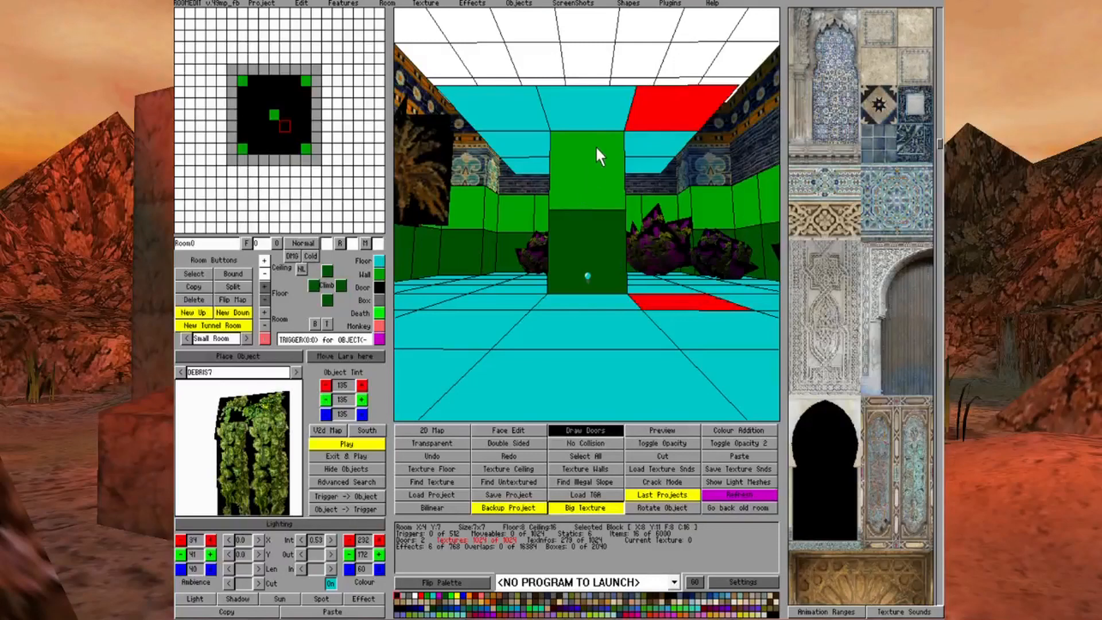
Slope the ceiling of block X:8 Y:10 down toward the central pillar
left_click(604, 115)
left_click(659, 146)
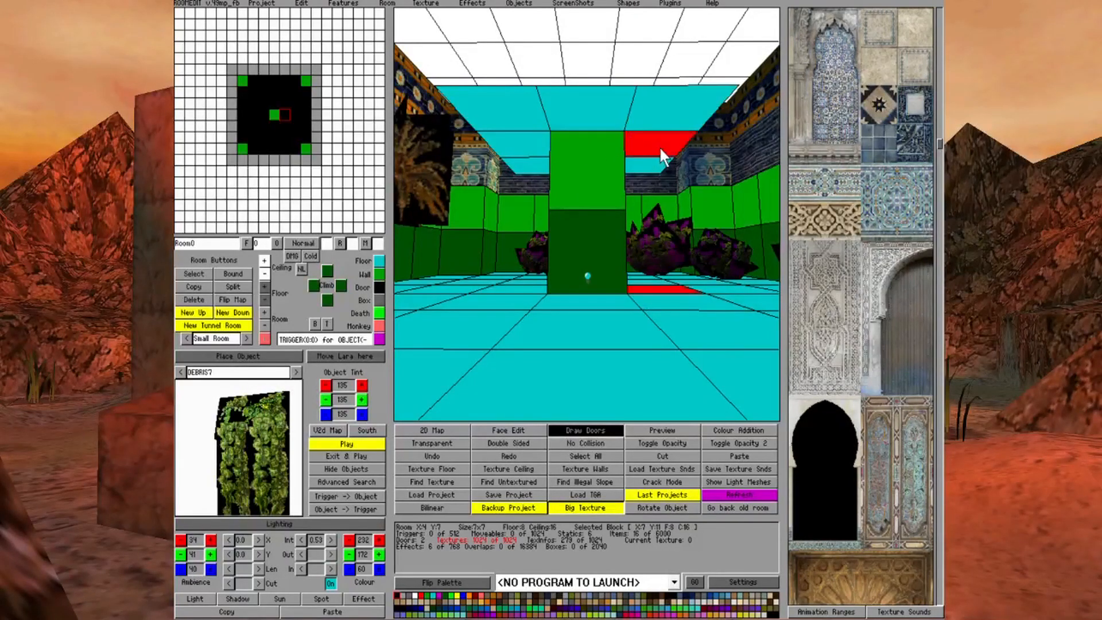
left_click(660, 150)
left_click(264, 275)
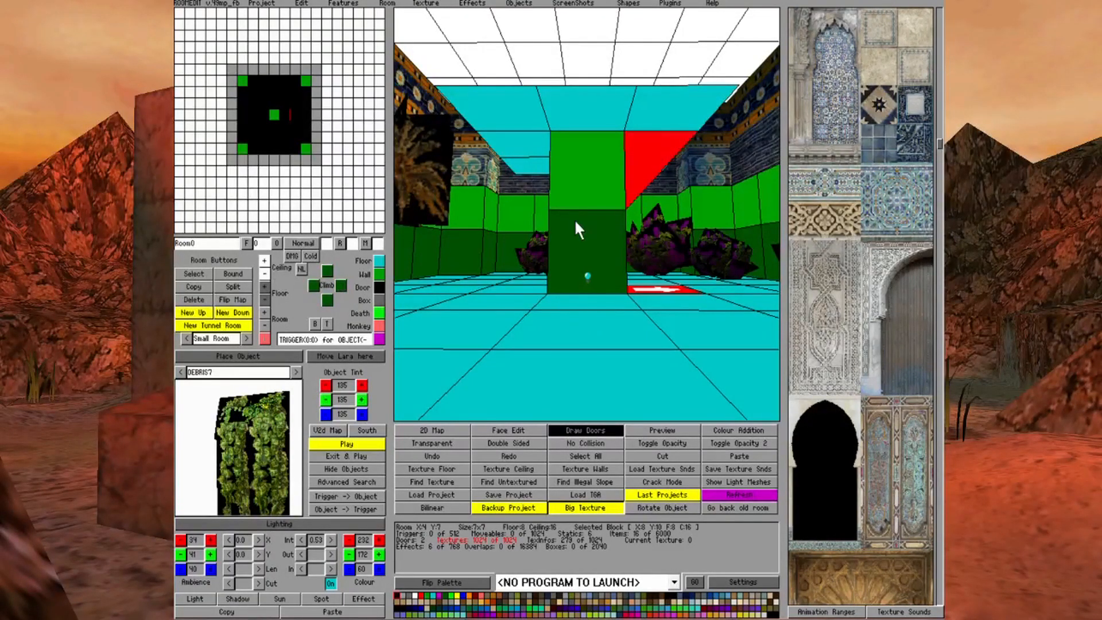
Slope the ceilings of blocks X:6 Y:10 and X:7 Y:11 down toward the central pillar
key("Right")
key("Left")
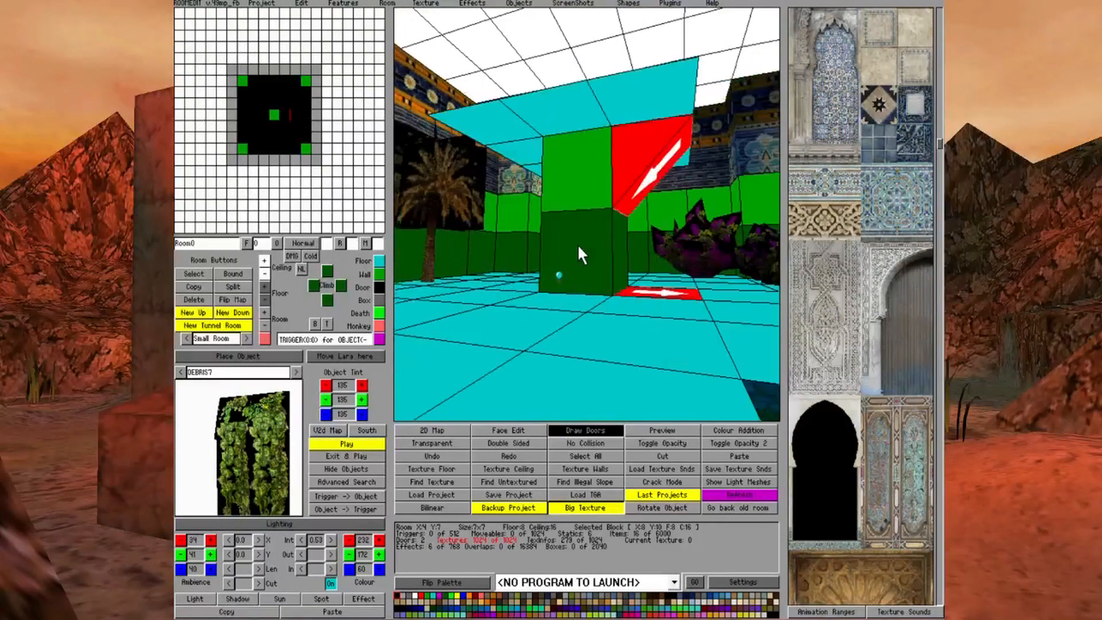
key("Left")
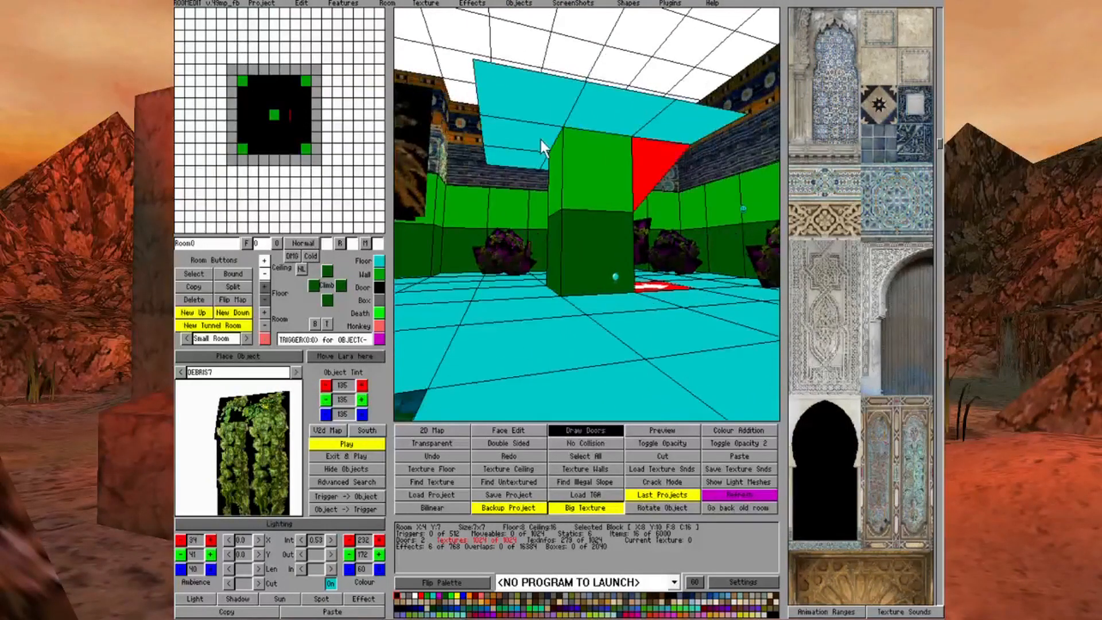
left_click(541, 140)
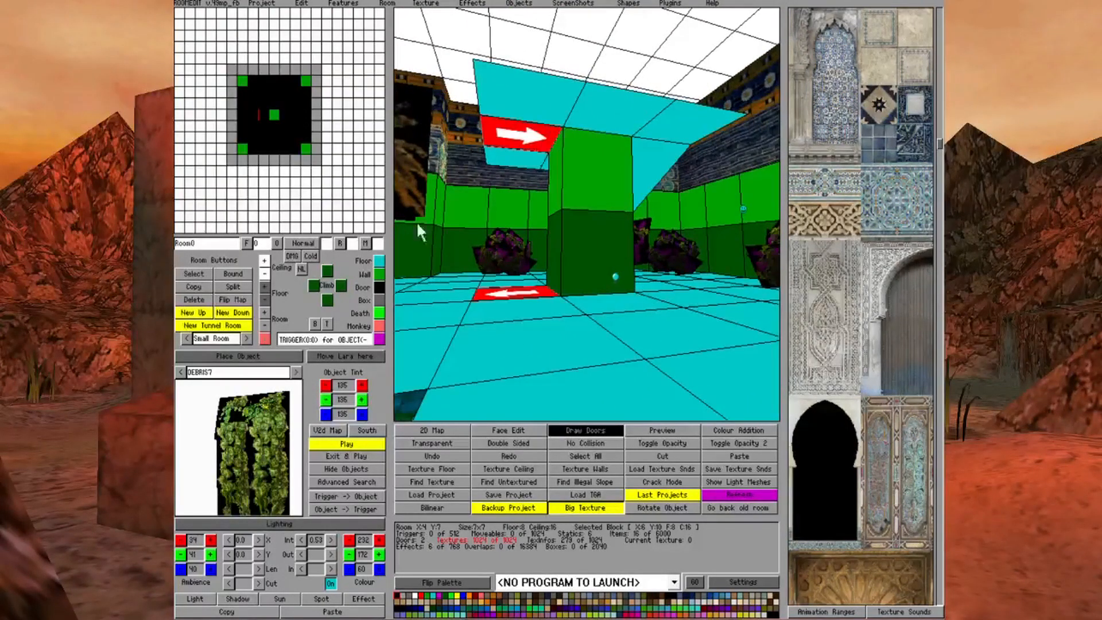
left_click(615, 126)
left_click(263, 277)
left_click(562, 333)
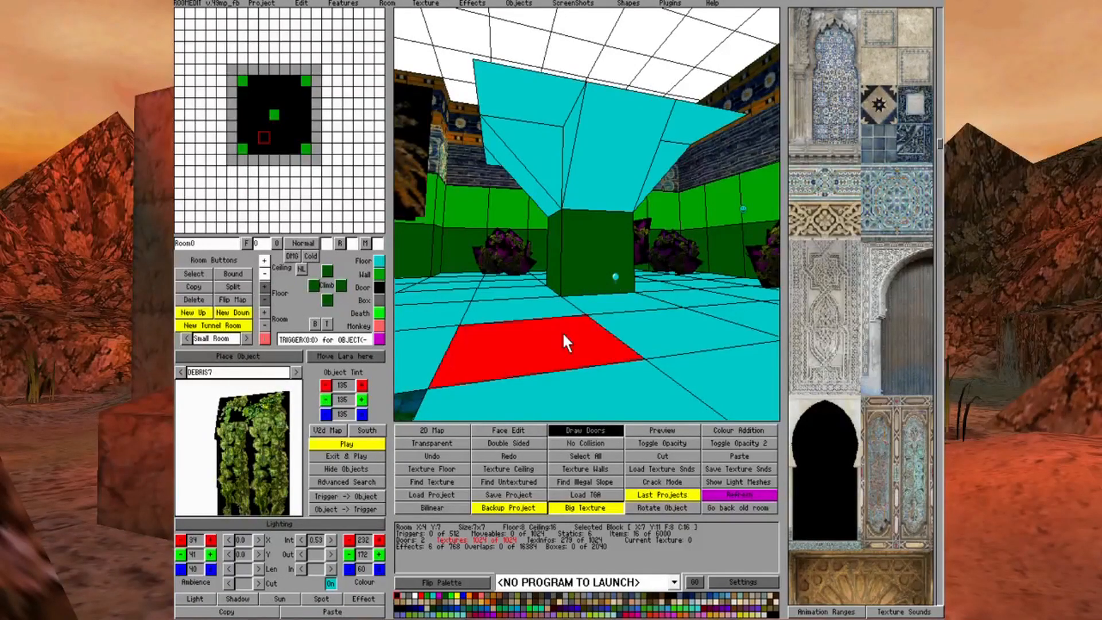
Slope the ceiling of block X:7 Y:9 down toward the central pillar
key("Left")
key("Left")
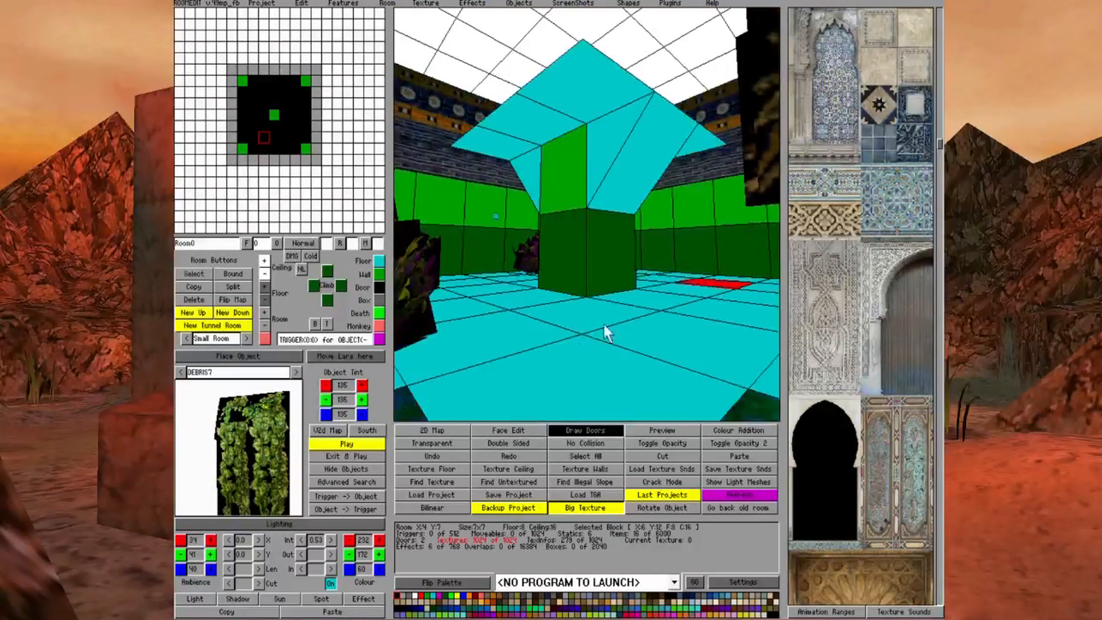
left_click(542, 123)
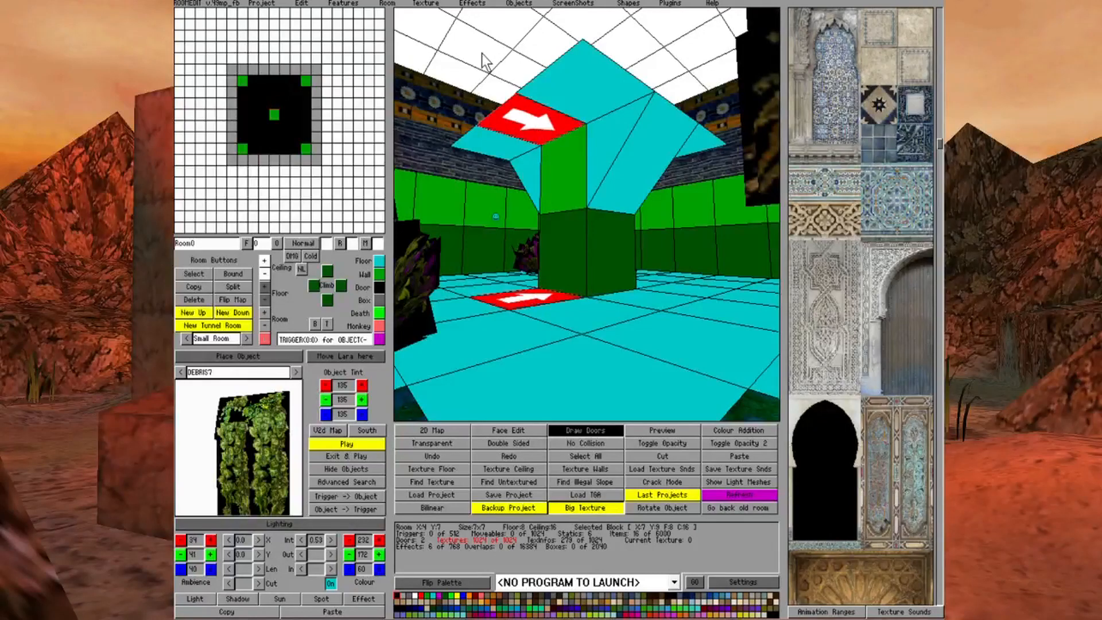
left_click(264, 273)
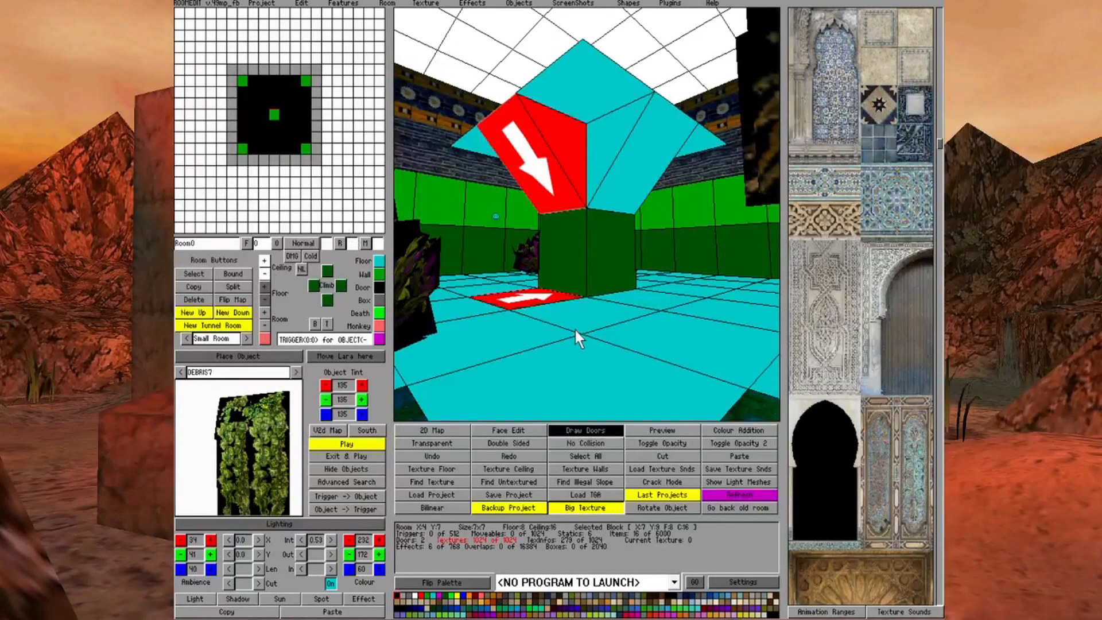
left_click(574, 329)
Lower the corner of block X:6 Y:9's ceiling that faces the central pillar to meet the neighbouring slopes
left_click(583, 87)
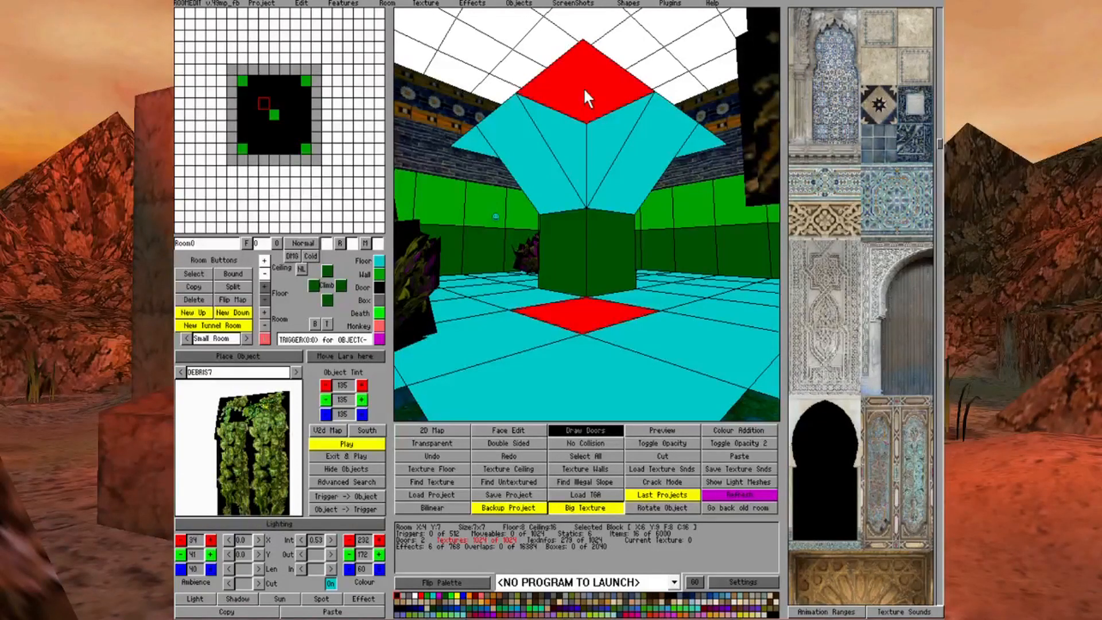
left_click(584, 87)
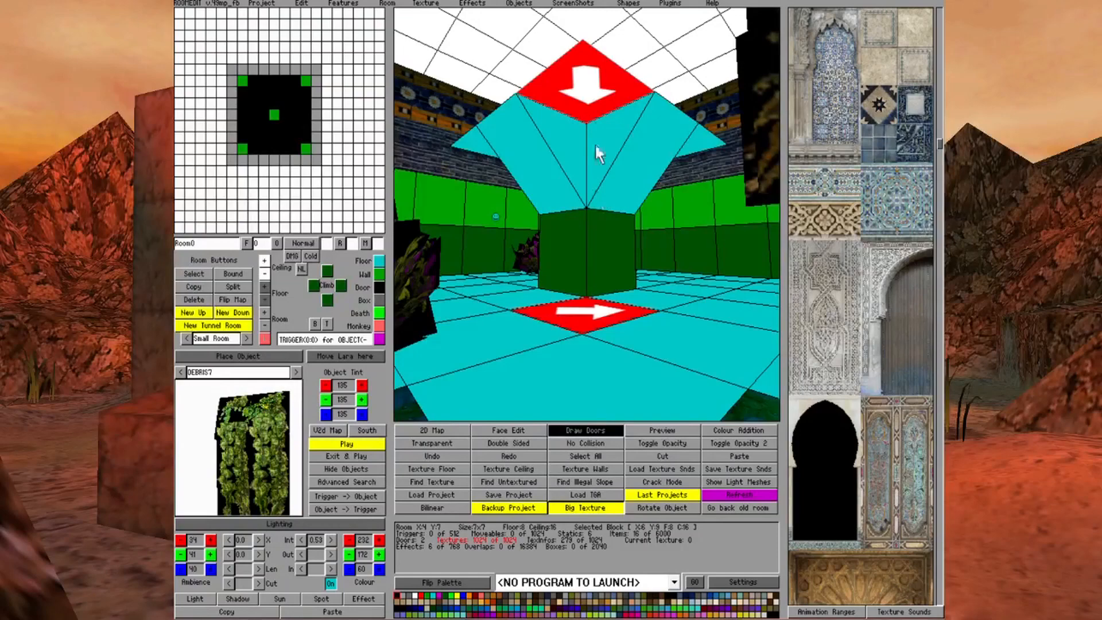
left_click(265, 275)
left_click(540, 295)
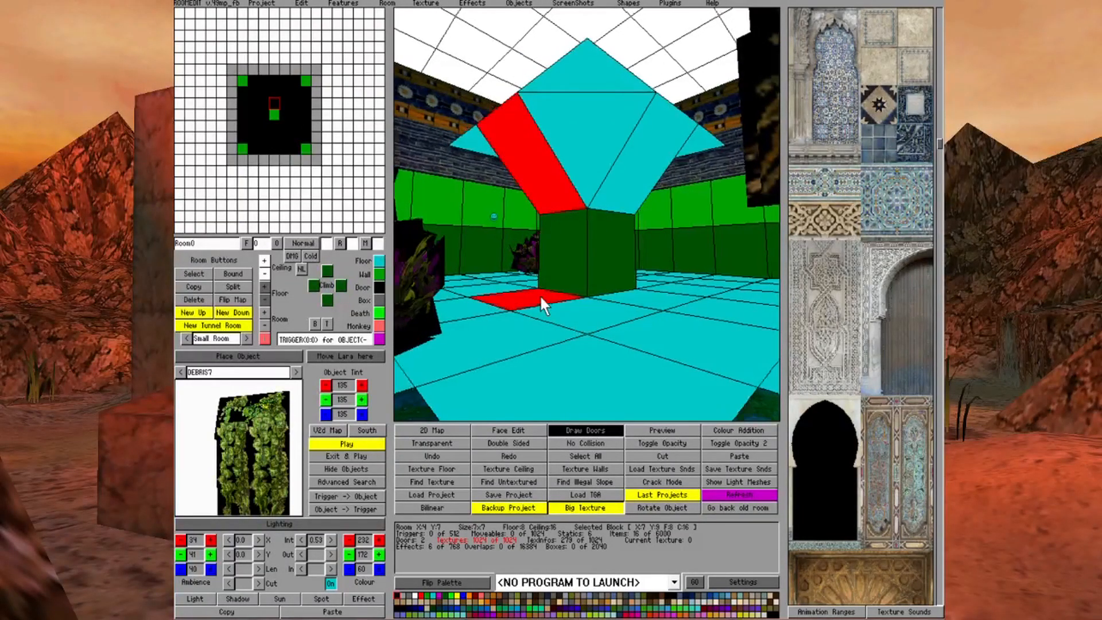
Lower the corner of block X:8 Y:9's ceiling that faces the central pillar
key("Left")
key("Left")
key("Left")
key("Left")
key("Left")
key("Left")
key("Left")
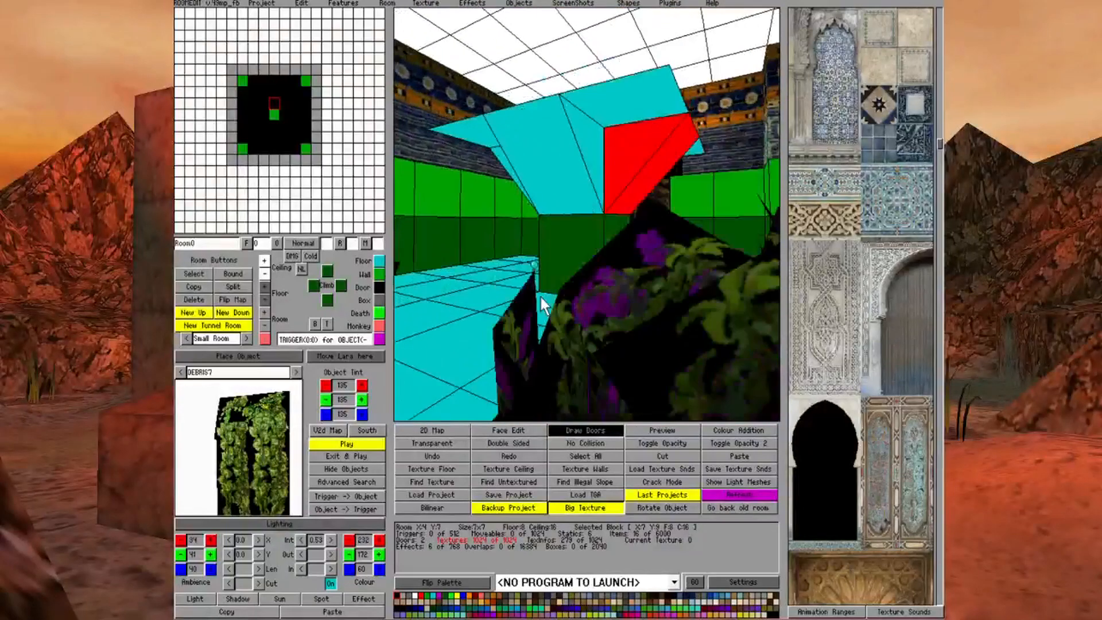
left_click(656, 117)
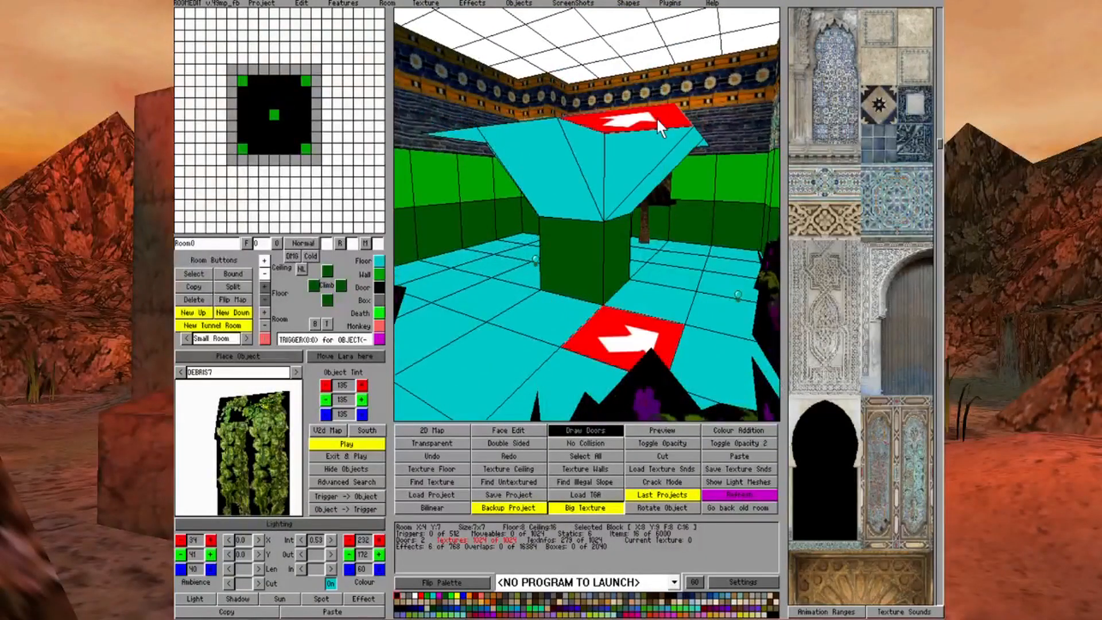
left_click(268, 274)
left_click(518, 298)
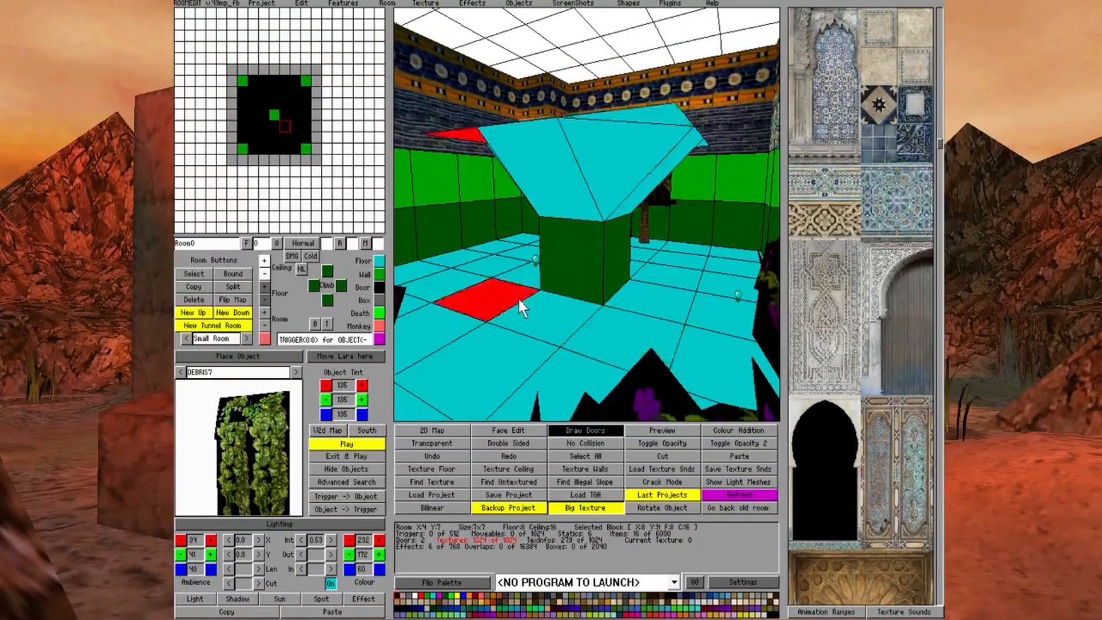
Lower the corner of block X:8 Y:11's ceiling that faces the central pillar
key("Left")
key("Left")
key("Left")
key("Left")
left_click(552, 119)
left_click(553, 119)
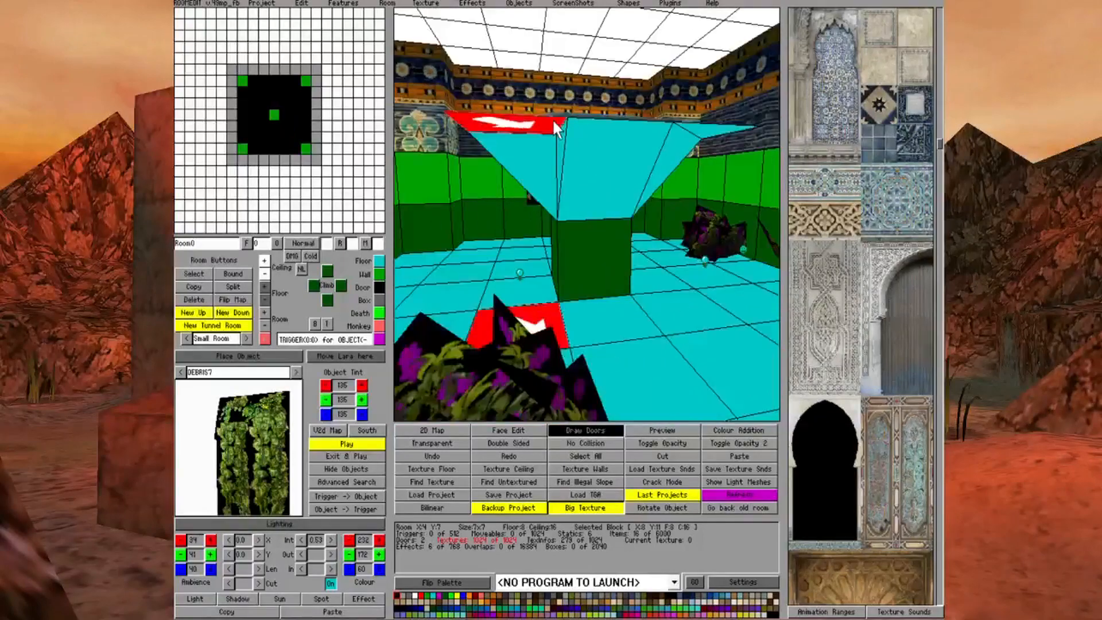
left_click(265, 275)
left_click(656, 330)
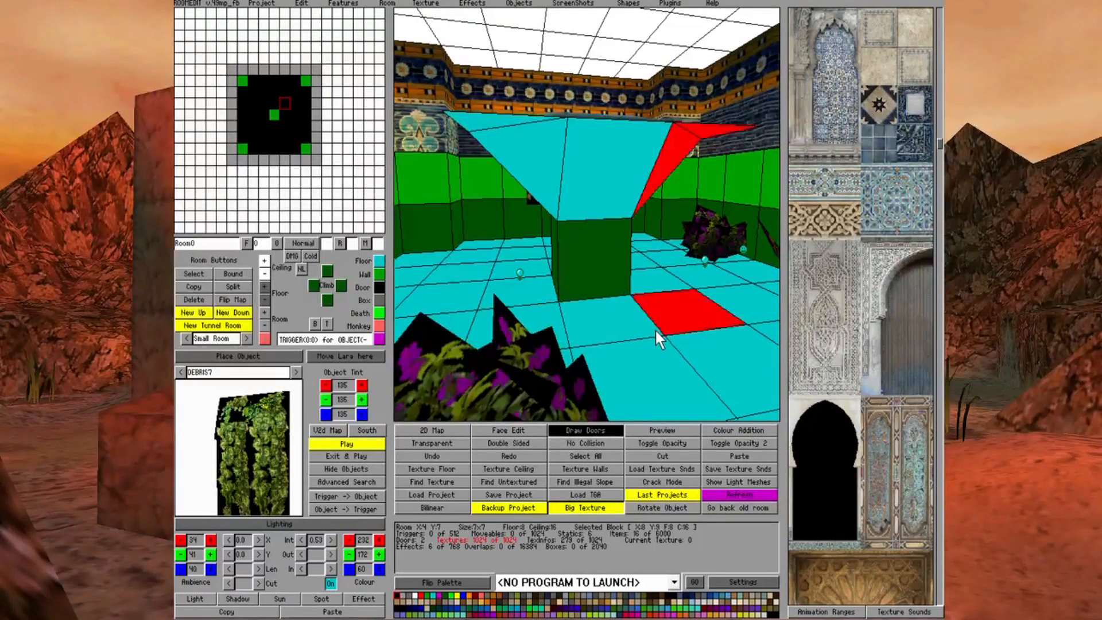
Lower the pillar-facing ceiling corner of the remaining diagonal block beside the central pillar
key("Left")
key("Left")
key("Left")
key("Left")
key("Left")
key("Left")
key("Down")
key("Down")
key("Down")
key("Left")
key("Left")
key("Left")
key("Left")
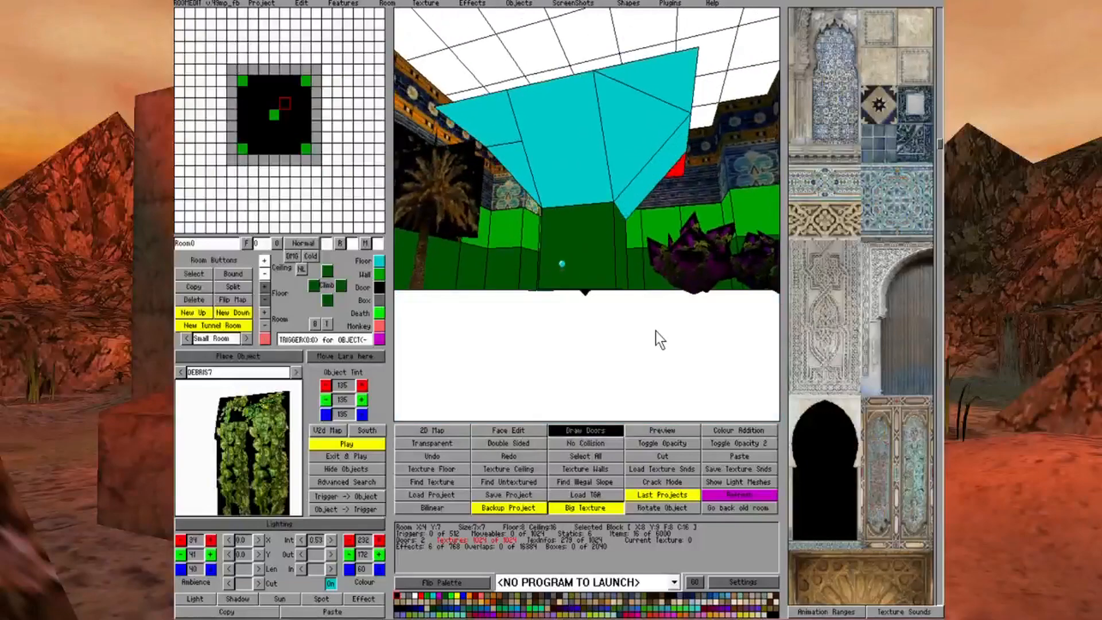
left_click(579, 96)
left_click(580, 97)
left_click(267, 276)
left_click(565, 292)
Turn on No Collision and apply it to the outer ceiling triangles of the four corner blocks around the pillar
key("Left")
key("Left")
key("Left")
key("Left")
key("Down")
key("Down")
key("Down")
key("Down")
left_click(495, 91)
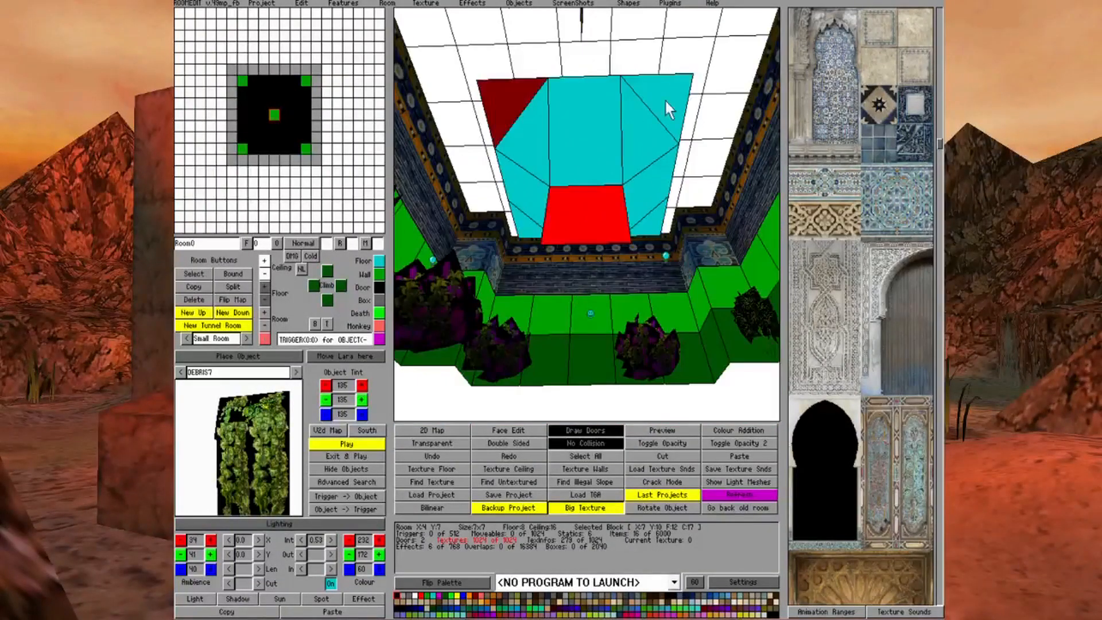
left_click(664, 98)
left_click(650, 218)
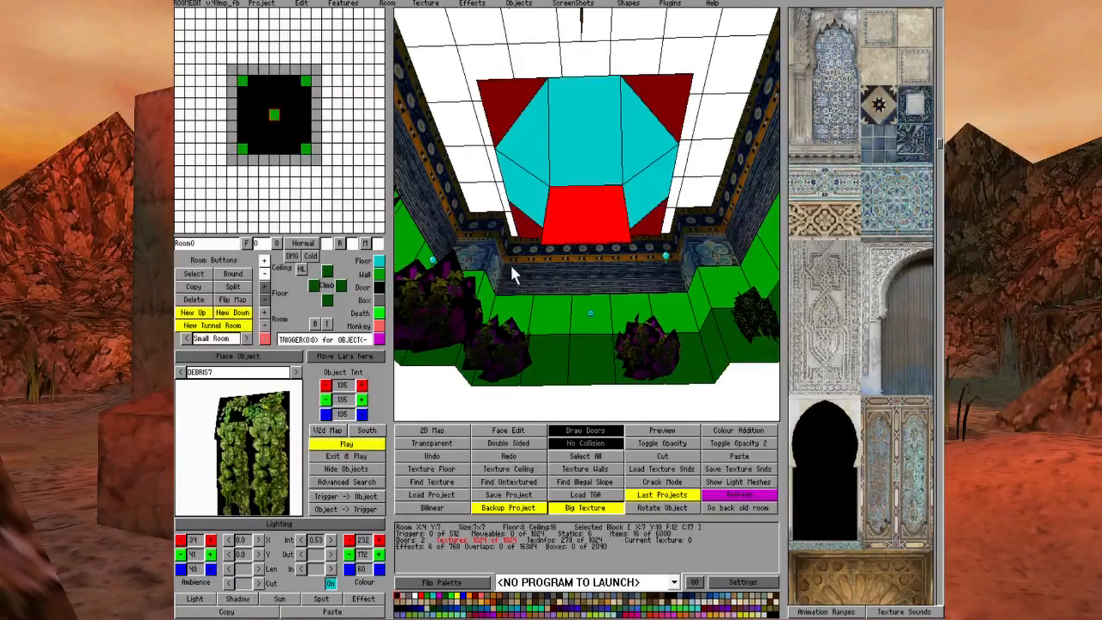
Examine the sloped ceilings and no-collision corners around the pillar from several angles
key("Down")
key("Down")
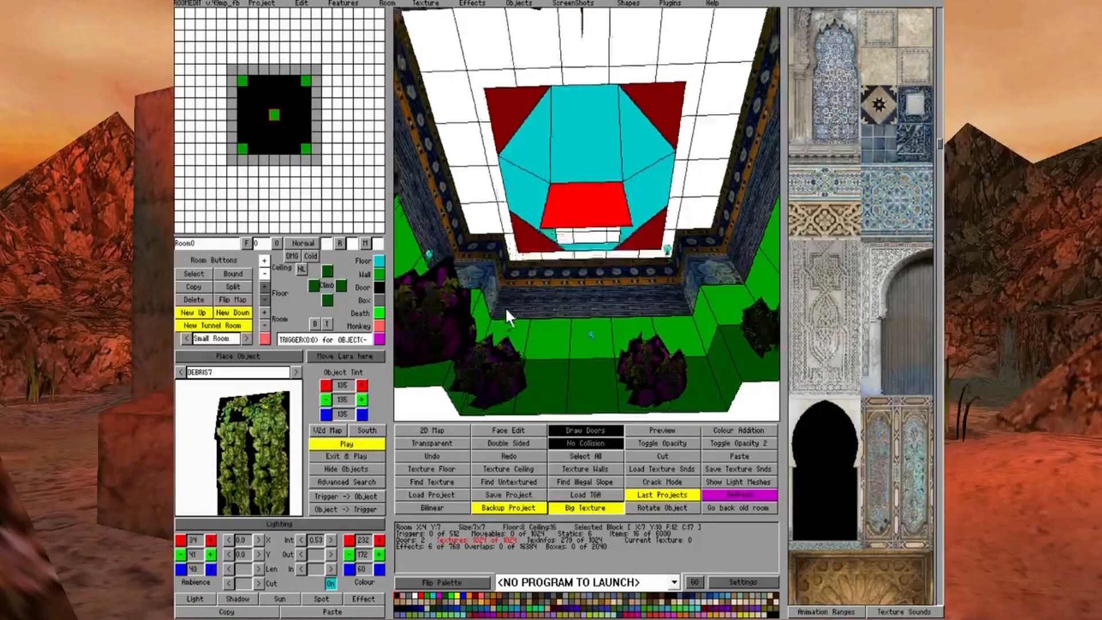
key("Up")
key("Up")
key("Up")
key("Up")
key("Up")
key("Up")
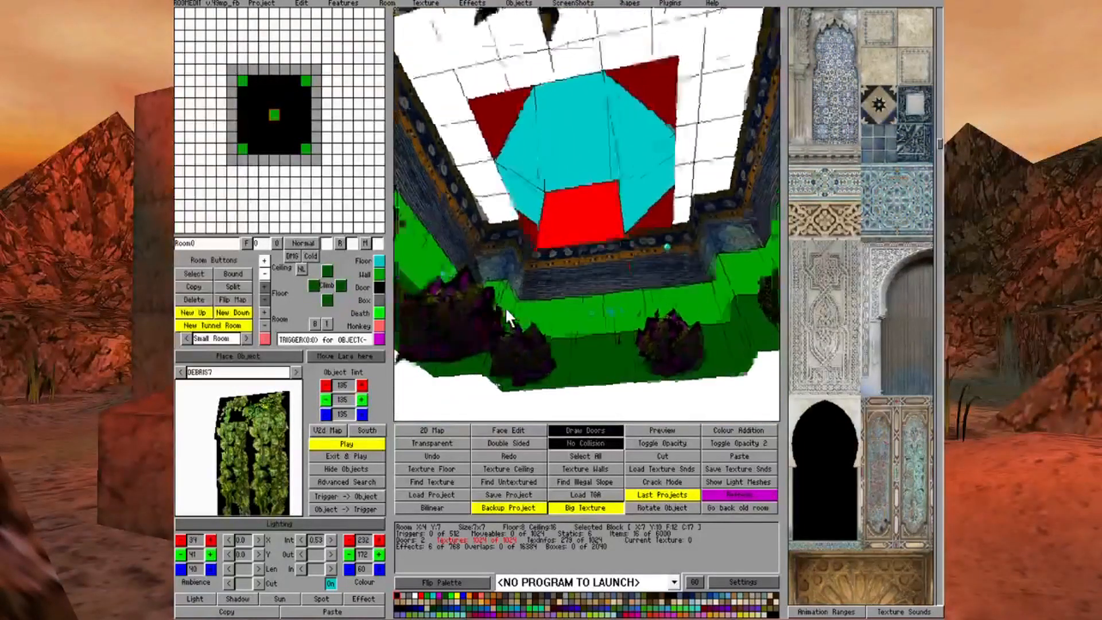
key("Left")
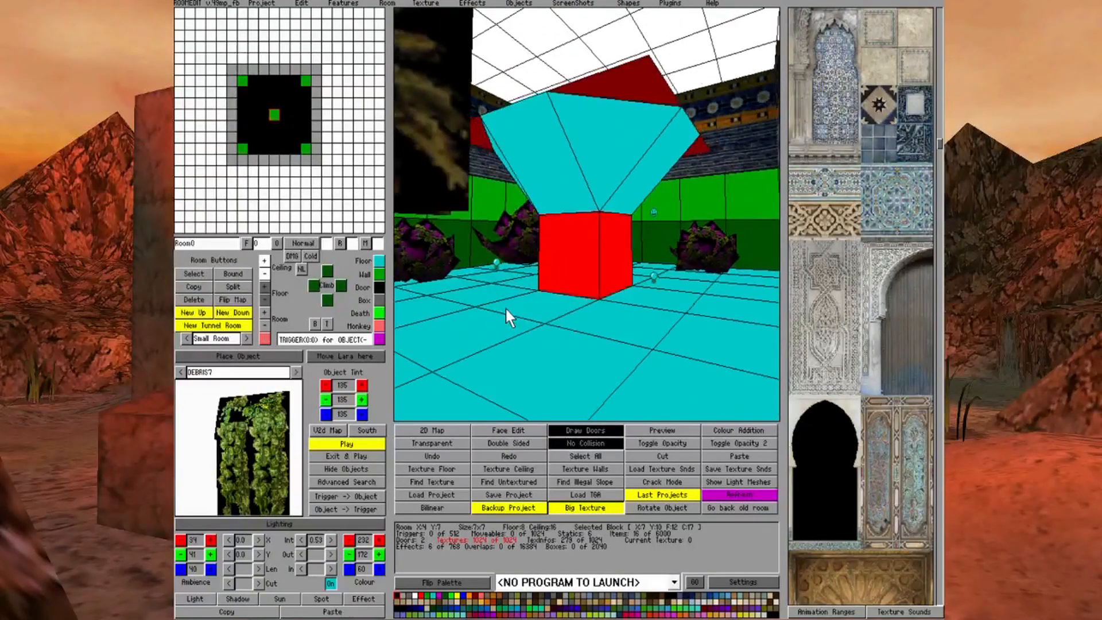
key("Left")
key("Left")
key("Left")
key("Left")
key("Down")
key("Down")
key("Down")
key("Down")
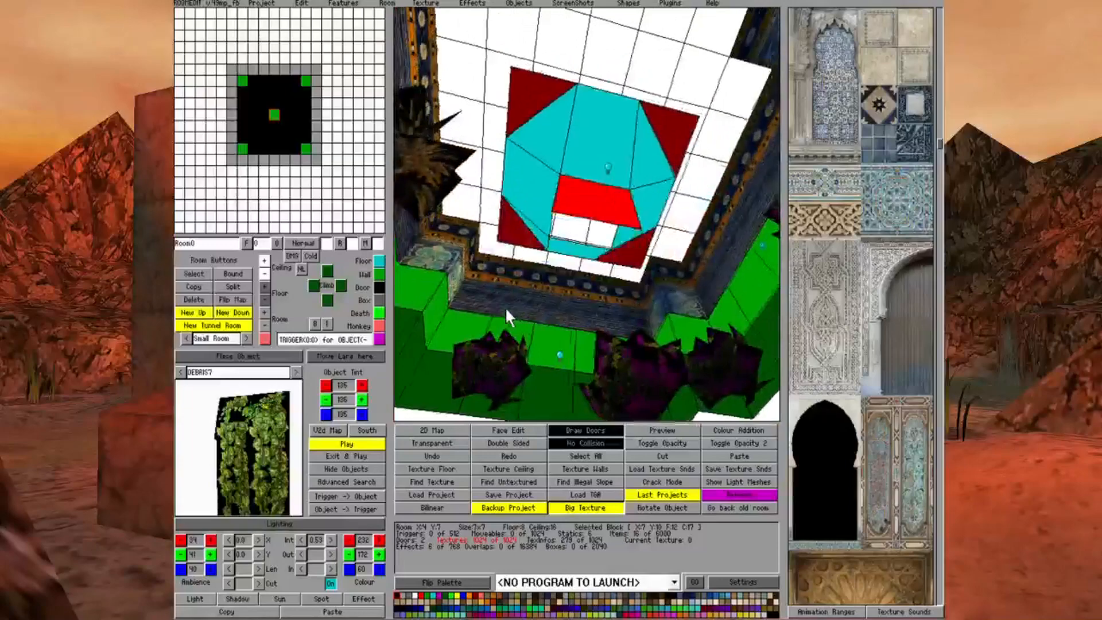
Turn on Face Edit, make corner ceiling faces beside the pillar invisible, and turn off No Collision
left_click(498, 429)
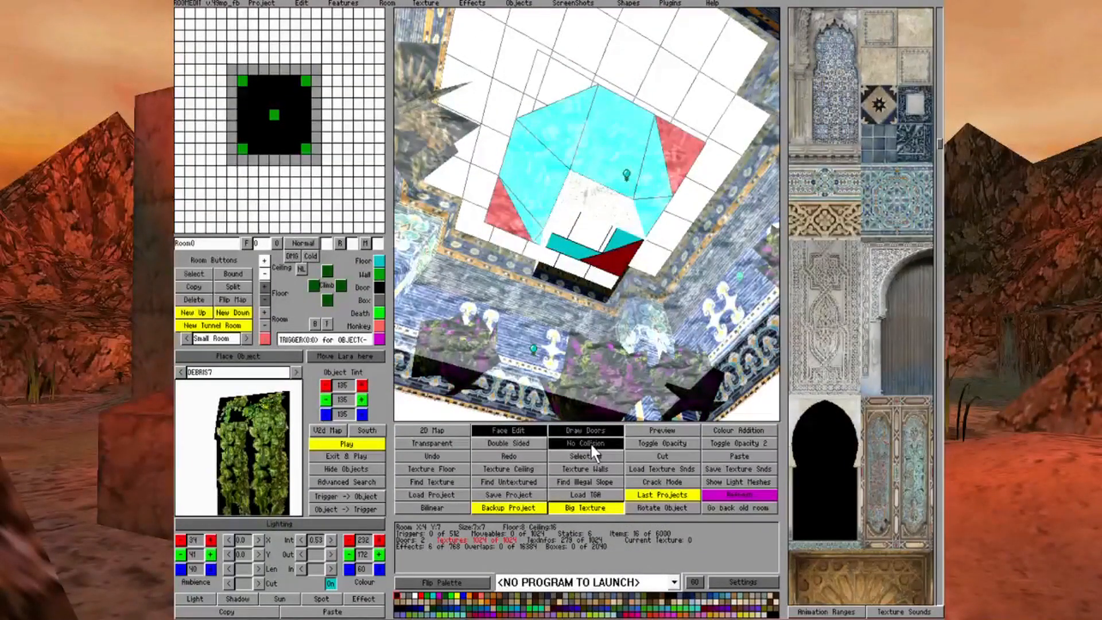
left_click(591, 442)
key("Up")
key("Up")
key("Up")
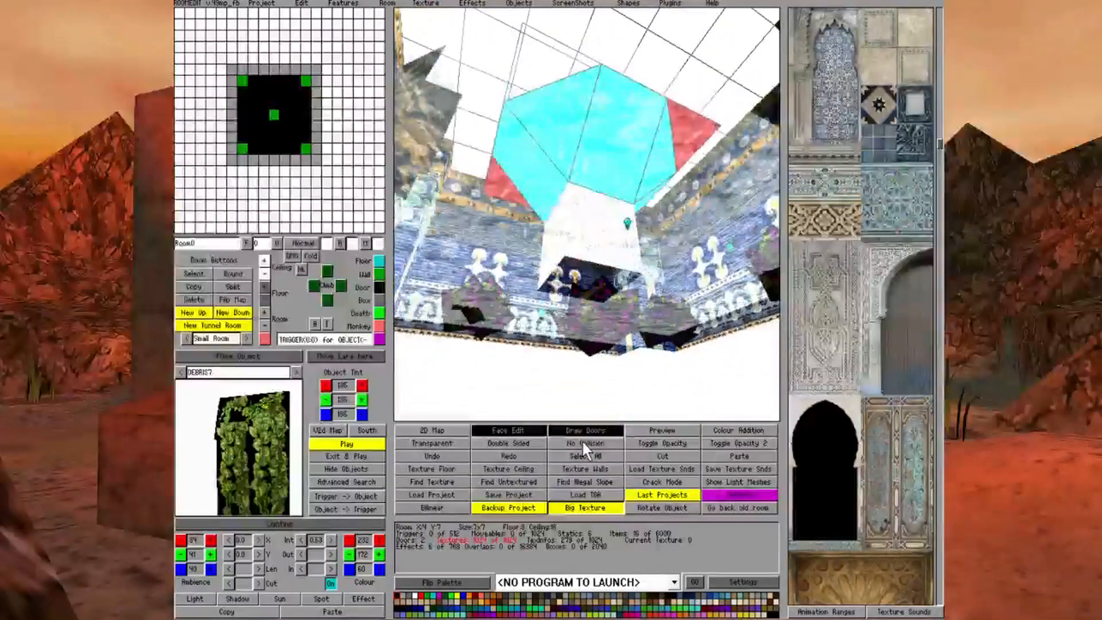
key("Right")
key("Right")
key("Right")
key("Down")
key("Down")
key("Down")
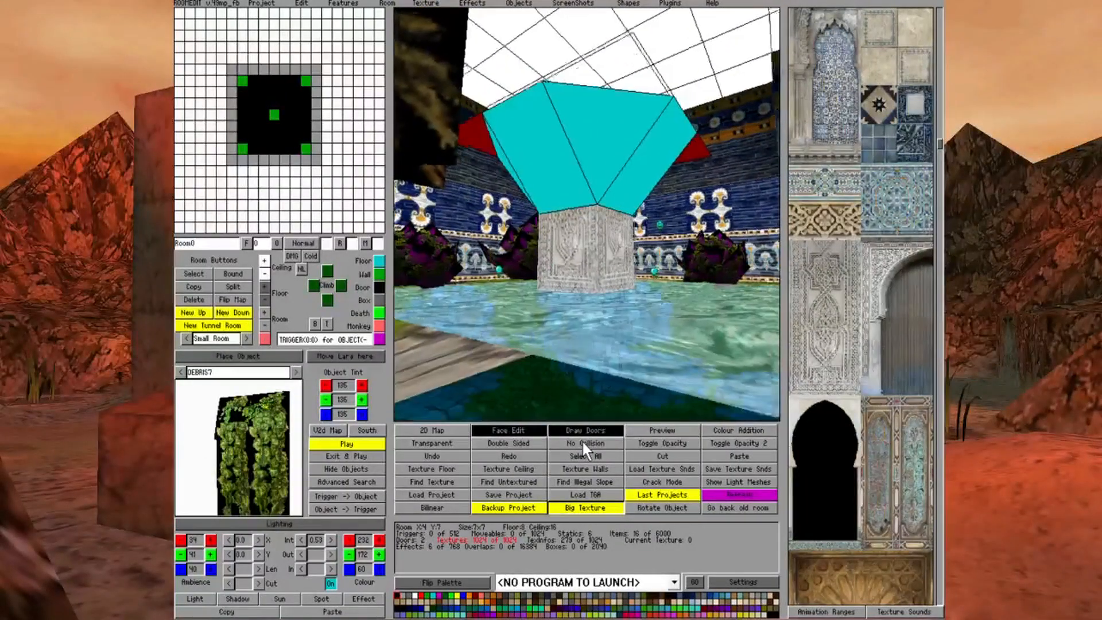
Texture the sloped ceilings around the pillar with pale stone textures and make the remaining outer corner faces invisible
key("Right")
key("Right")
key("Right")
key("Page_Up")
key("Page_Up")
key("Right")
key("Right")
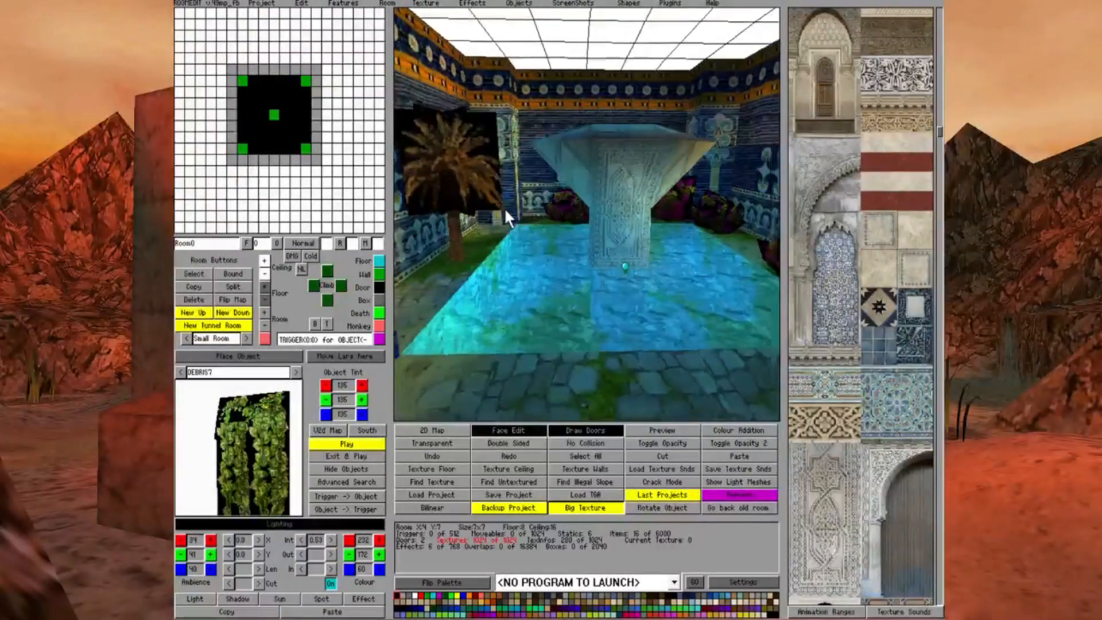
key("Right")
key("Right")
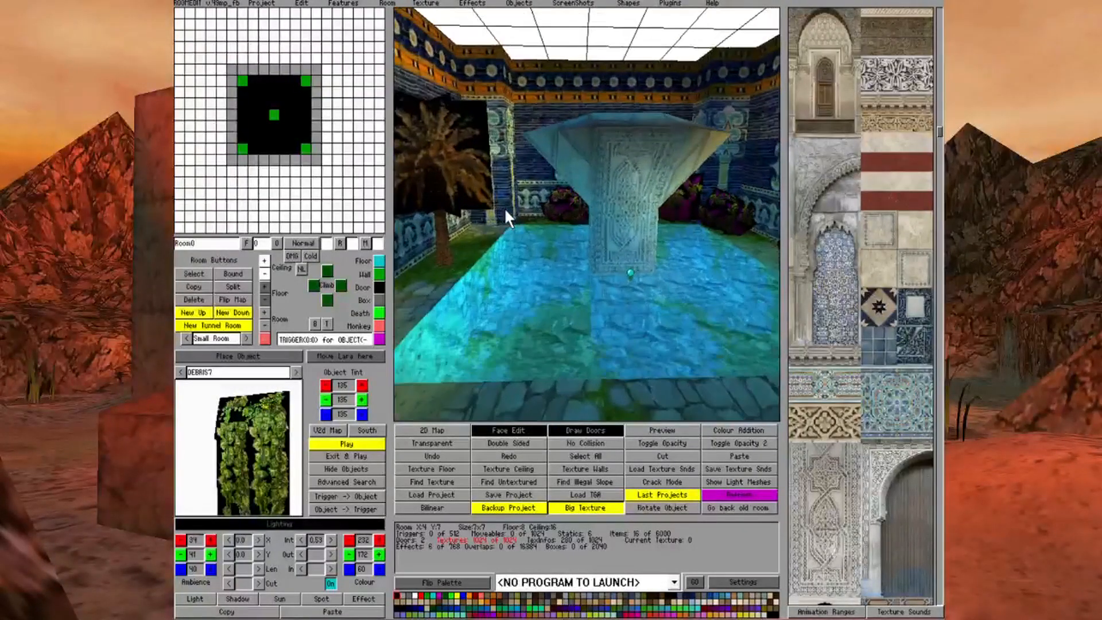
key("Down")
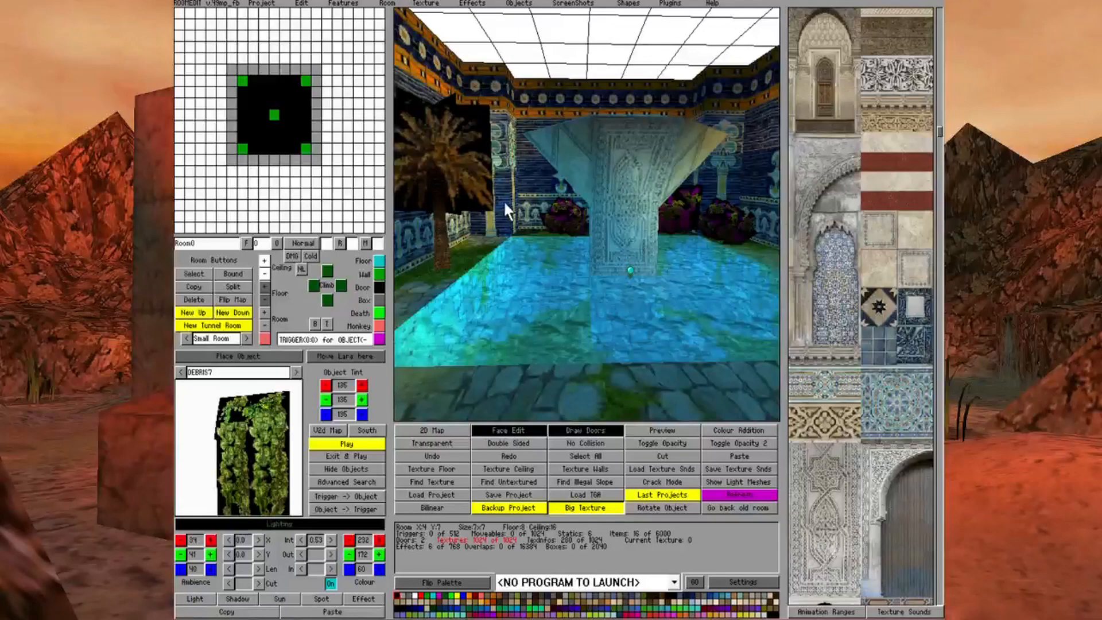
middle_click_drag(599, 131, 600, 135)
Switch to Room2, the room above the pool's pillar
right_click(306, 108)
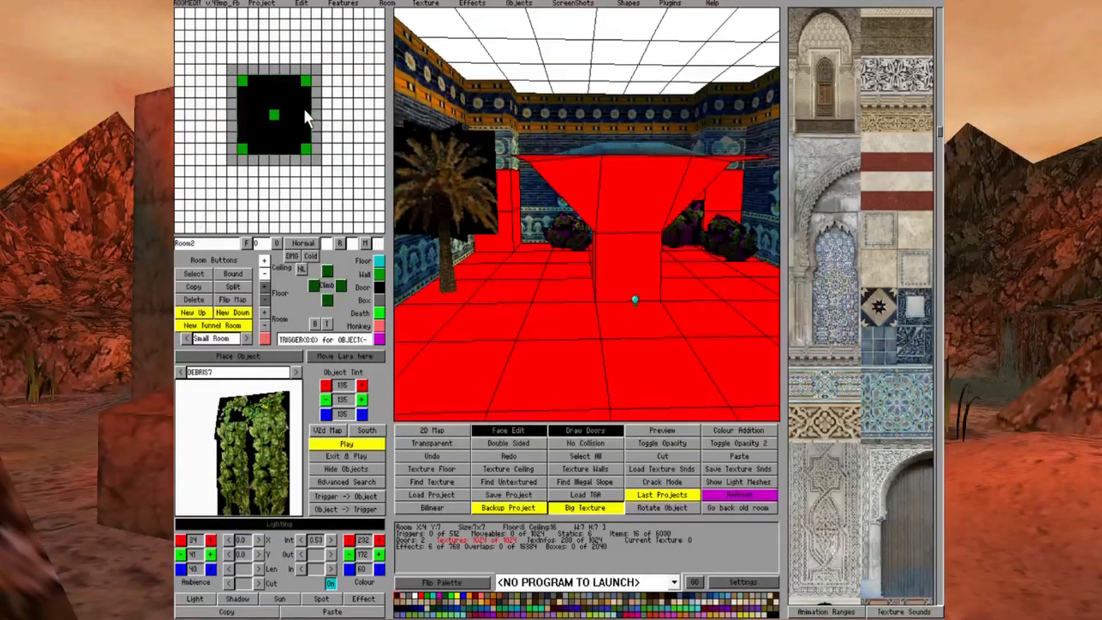
left_click(304, 108)
middle_click_drag(533, 164, 537, 155)
key("Right")
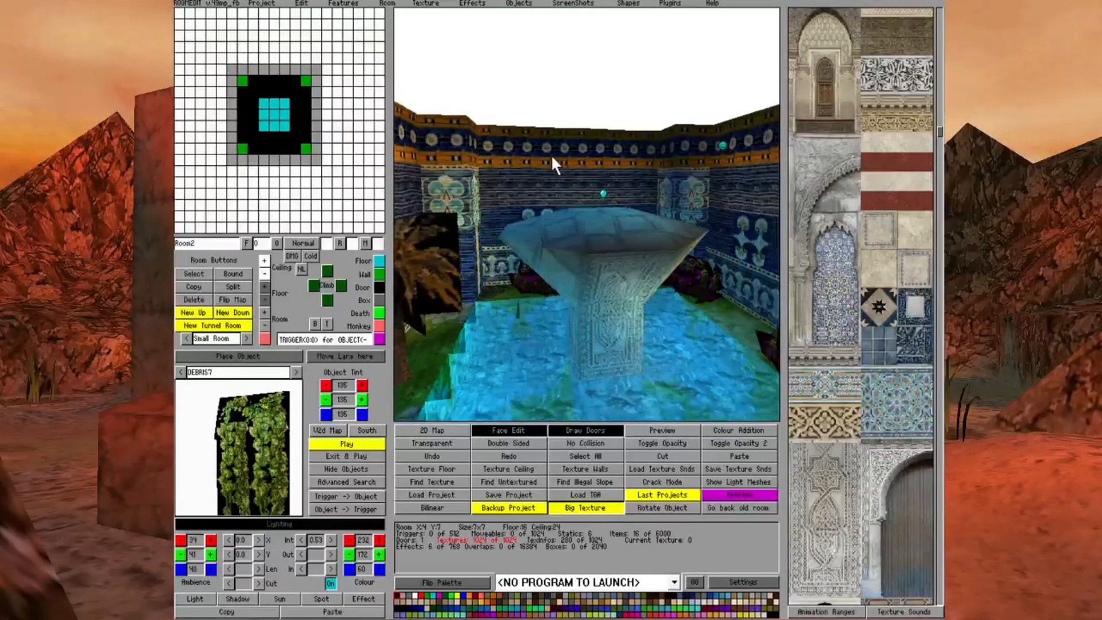
Examine the octagonal platform's top and underside from several angles in Room2
key("Up")
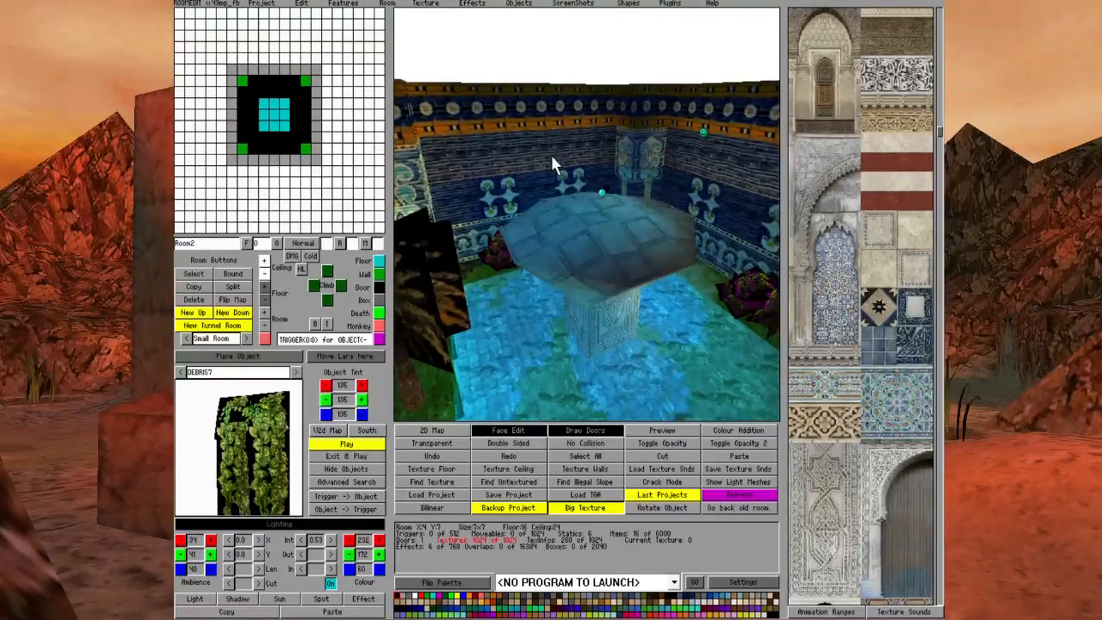
key("Right")
key("Right")
key("Up")
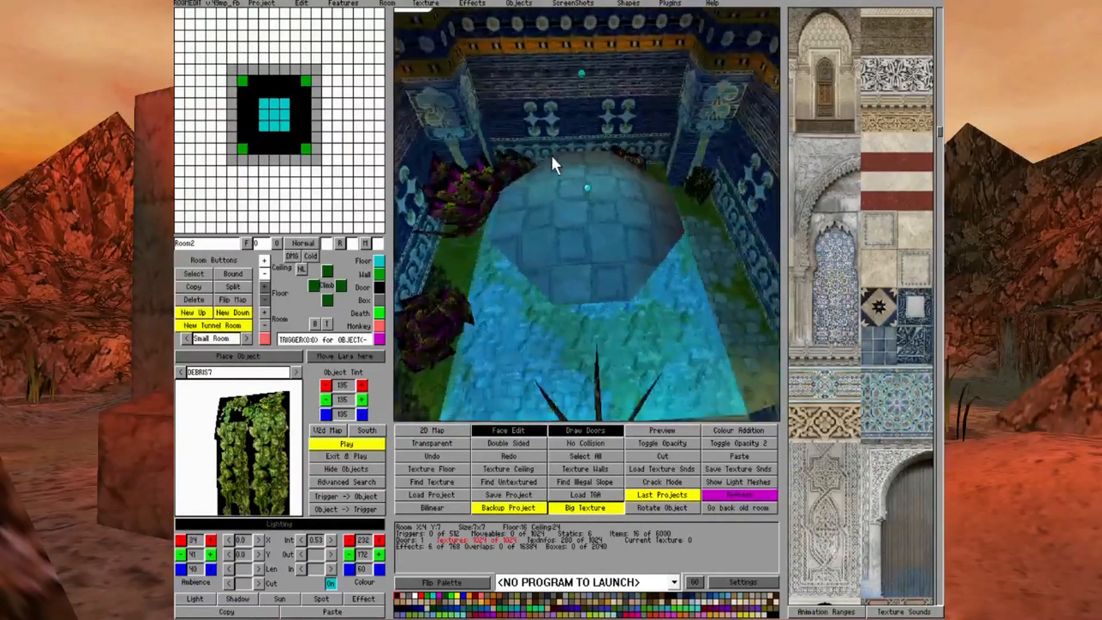
key("Down")
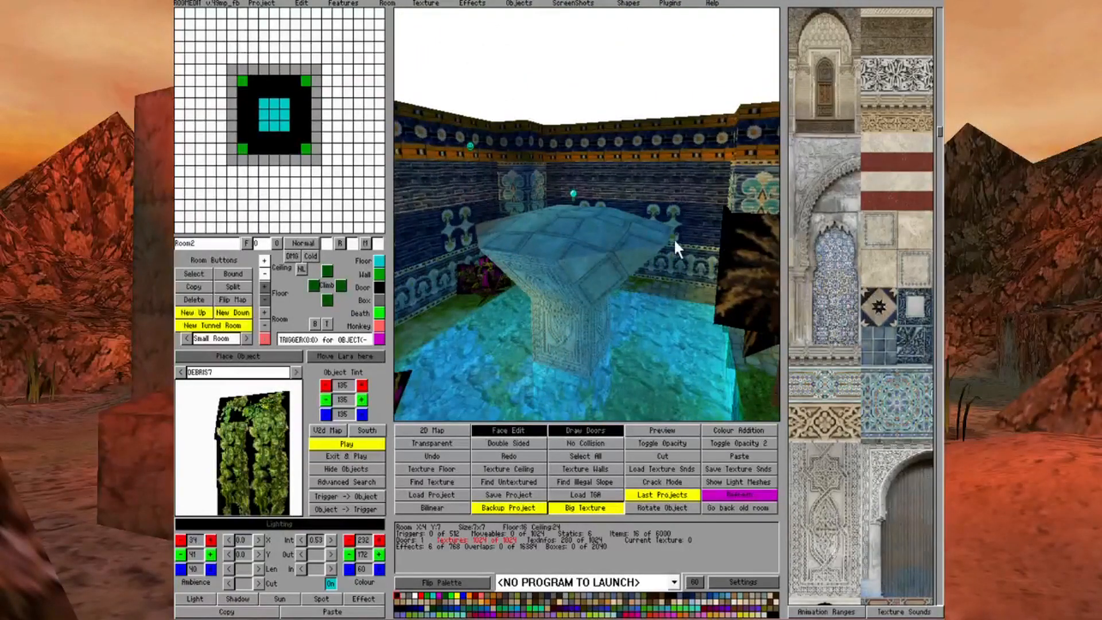
key("Left")
key("Up")
key("Page_Up")
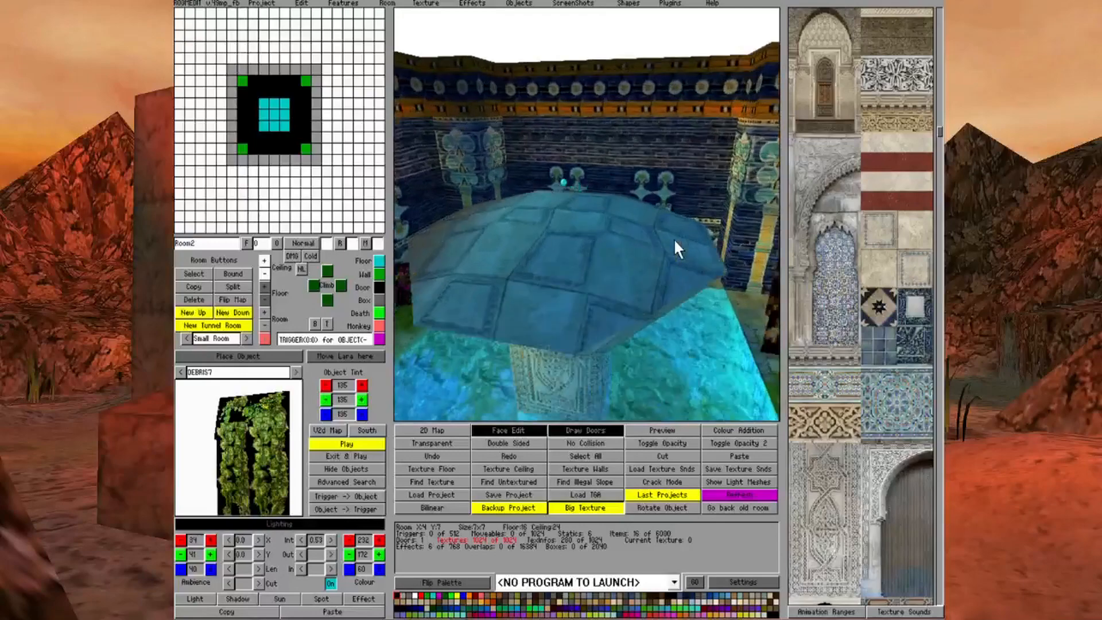
key("Left")
key("Page_Down")
key("Up")
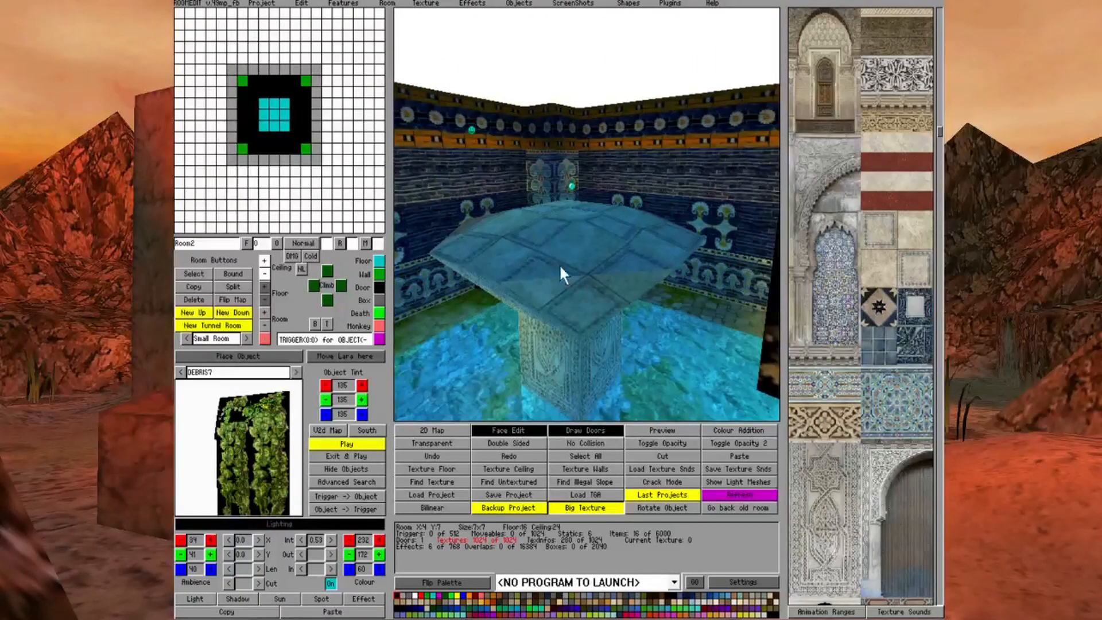
Try texturing the platform's corner floor faces in Room2 with the pale framed-square stone tile
left_click(901, 242)
left_click(613, 257)
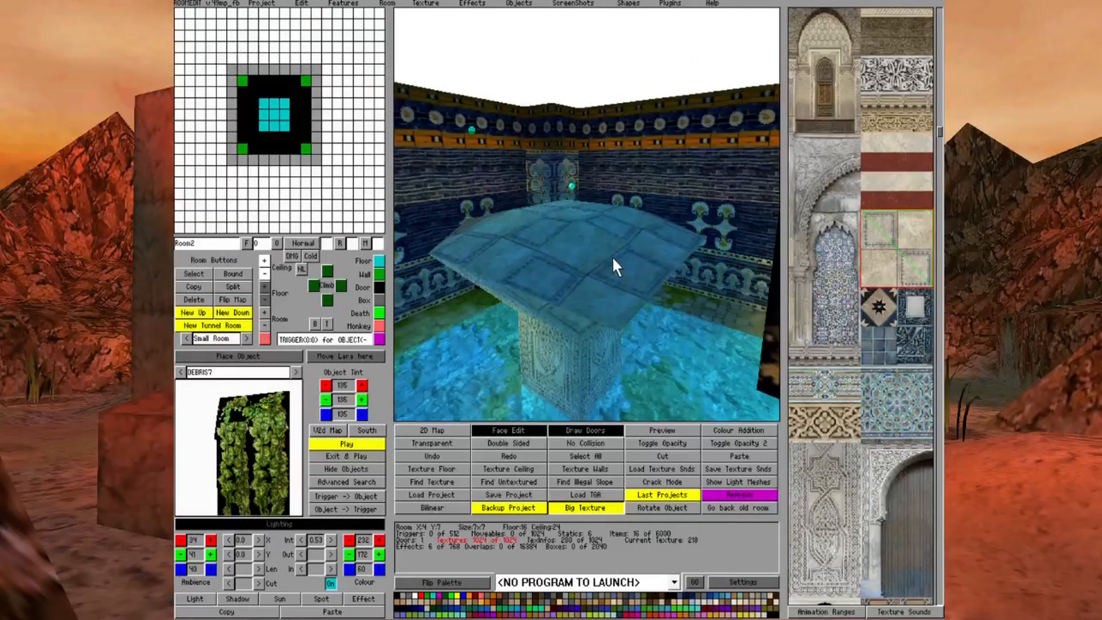
left_click(600, 257)
left_click(599, 243)
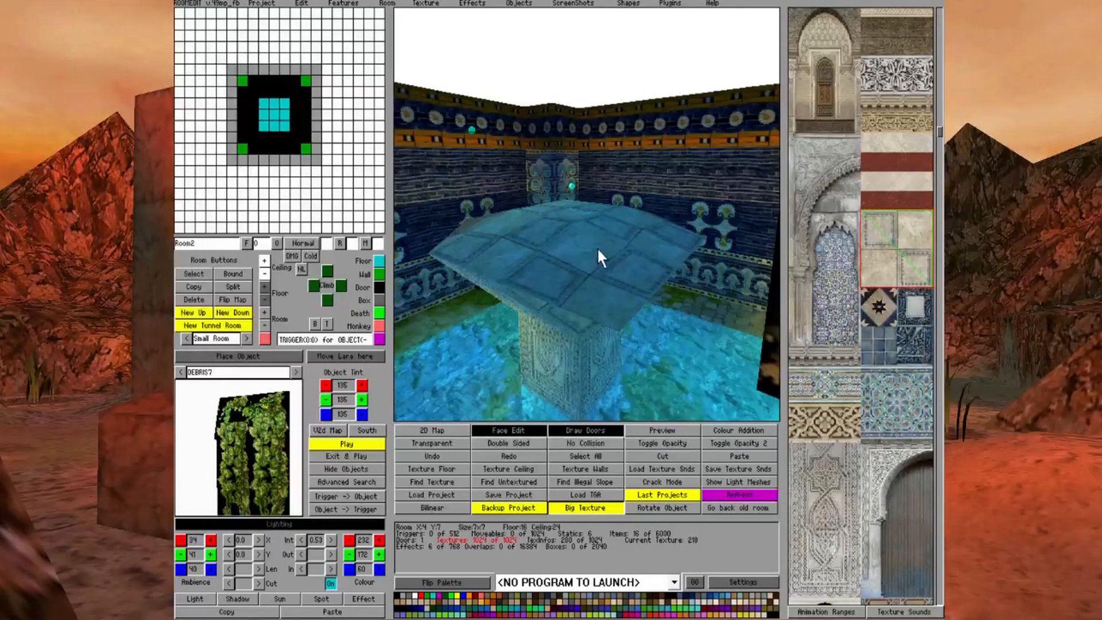
key("Up")
key("Up")
key("Up")
left_click(603, 184)
key("Down")
key("Down")
Make the outer corner floor faces of the platform in Room2 invisible
left_click(397, 596)
left_click(658, 304)
left_click(596, 270)
key("Up")
key("Up")
key("Up")
left_click(646, 212)
Texture the outer corner floor face on the opposite side of the platform with the pale framed-square stone tile
key("Left")
key("Left")
key("Left")
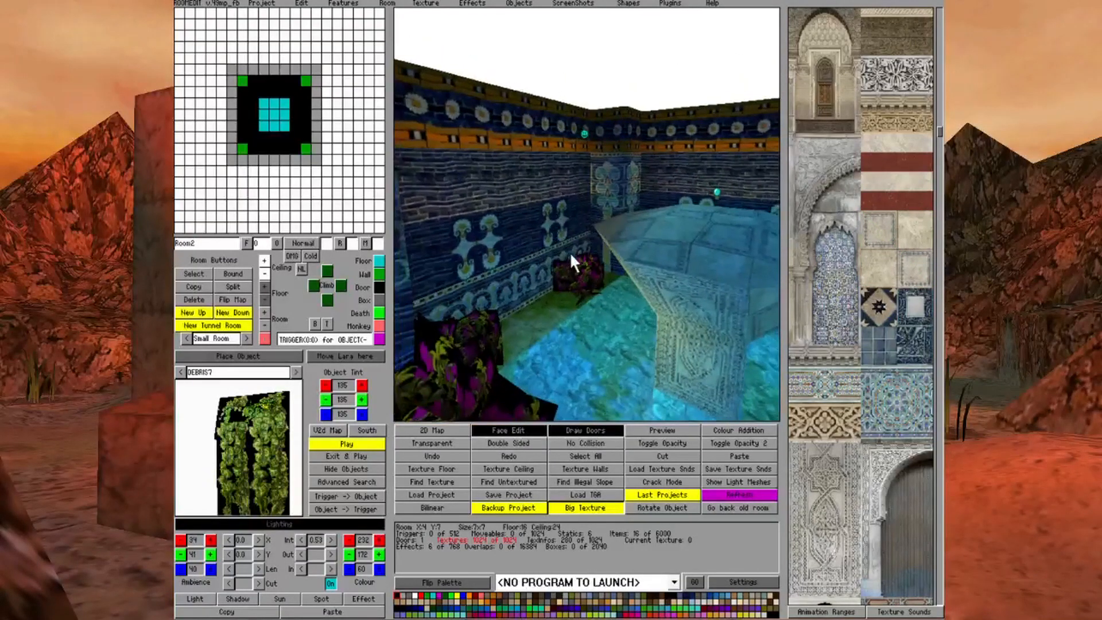
key("Left")
key("Left")
key("Left")
key("Left")
key("Left")
key("Left")
key("Page_Up")
key("Page_Up")
key("Page_Up")
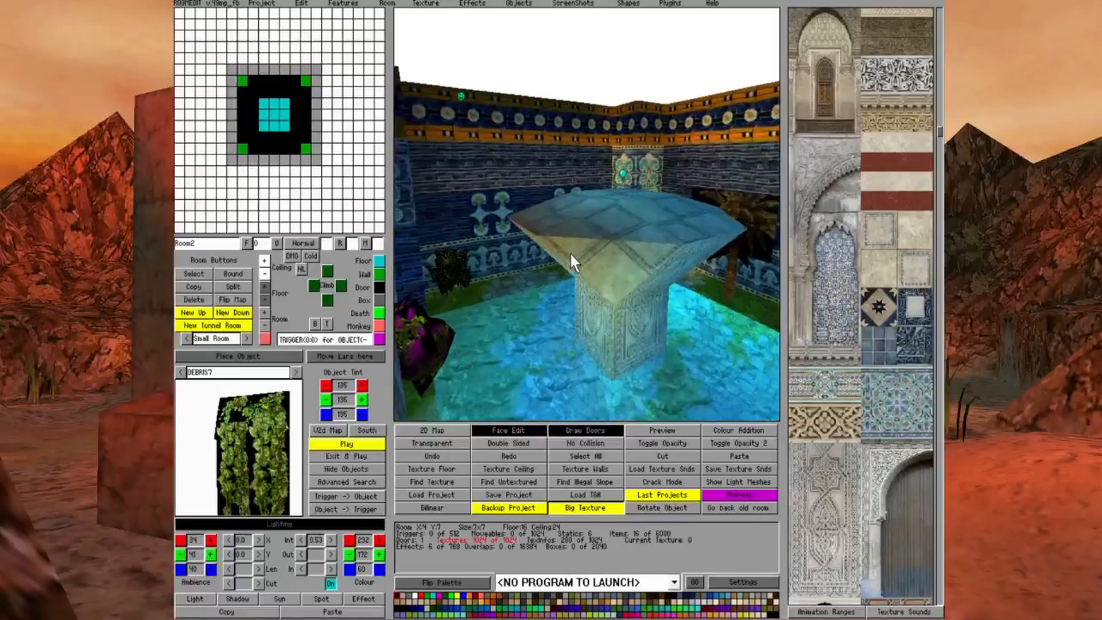
key("Left")
key("Left")
key("Page_Up")
key("Page_Up")
left_click(914, 229)
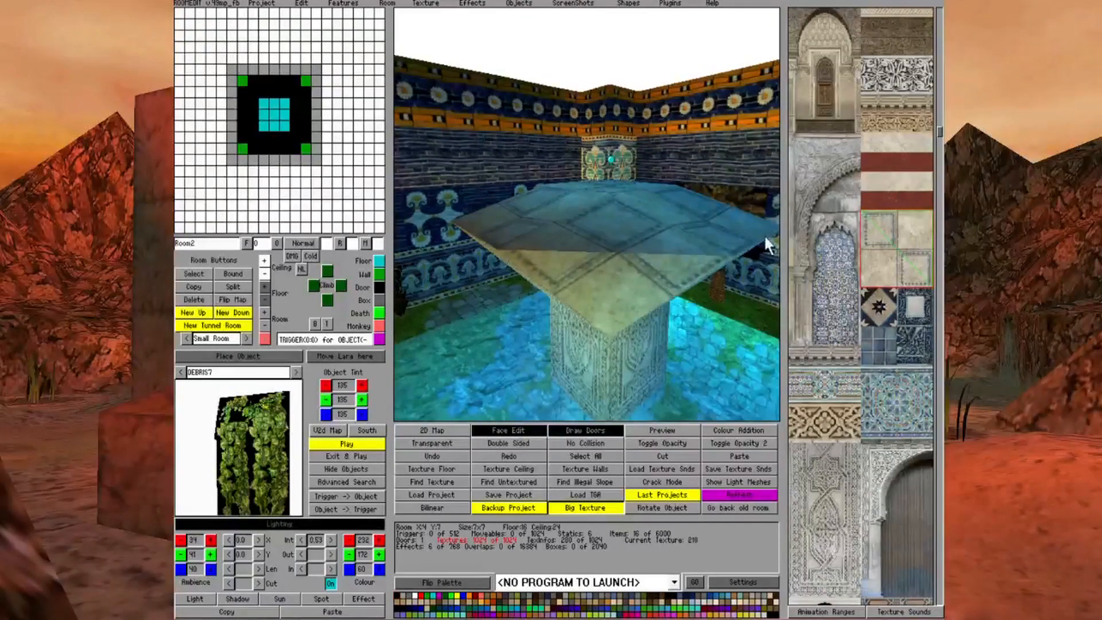
left_click(644, 239)
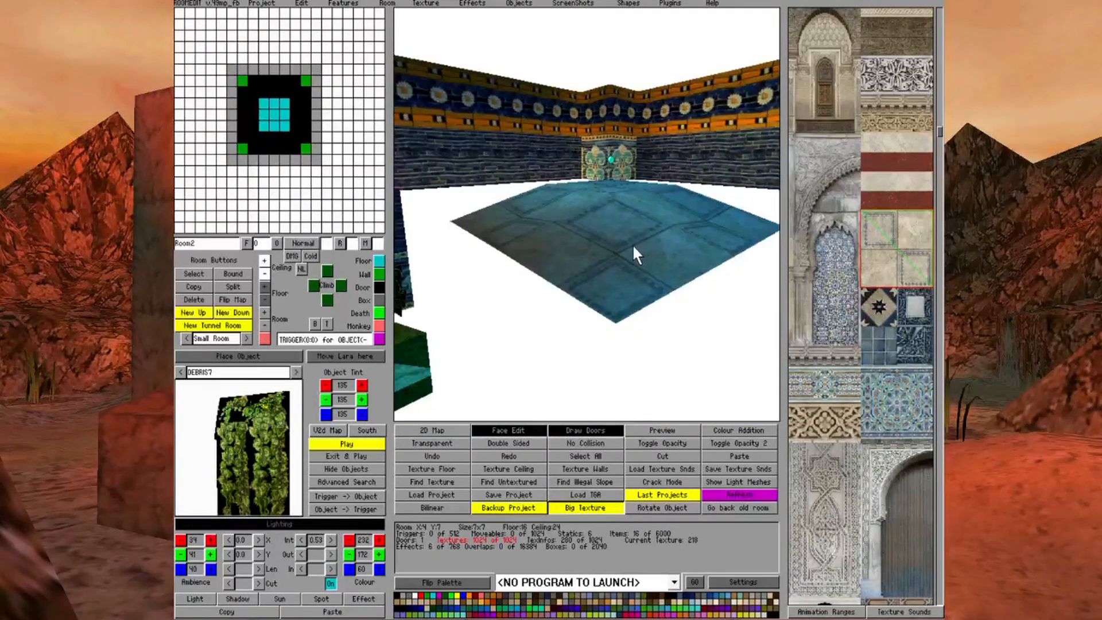
key("Down")
key("Down")
key("Down")
key("Up")
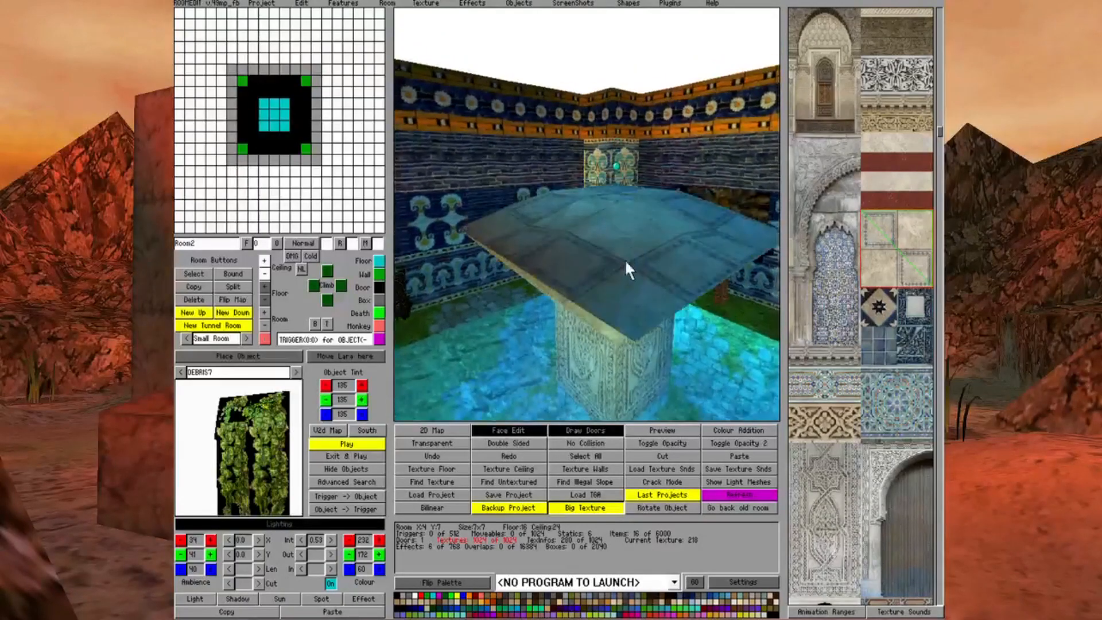
Make the outer floor triangle at the platform's near corner in Room2 invisible
left_click(400, 596)
left_click(614, 321)
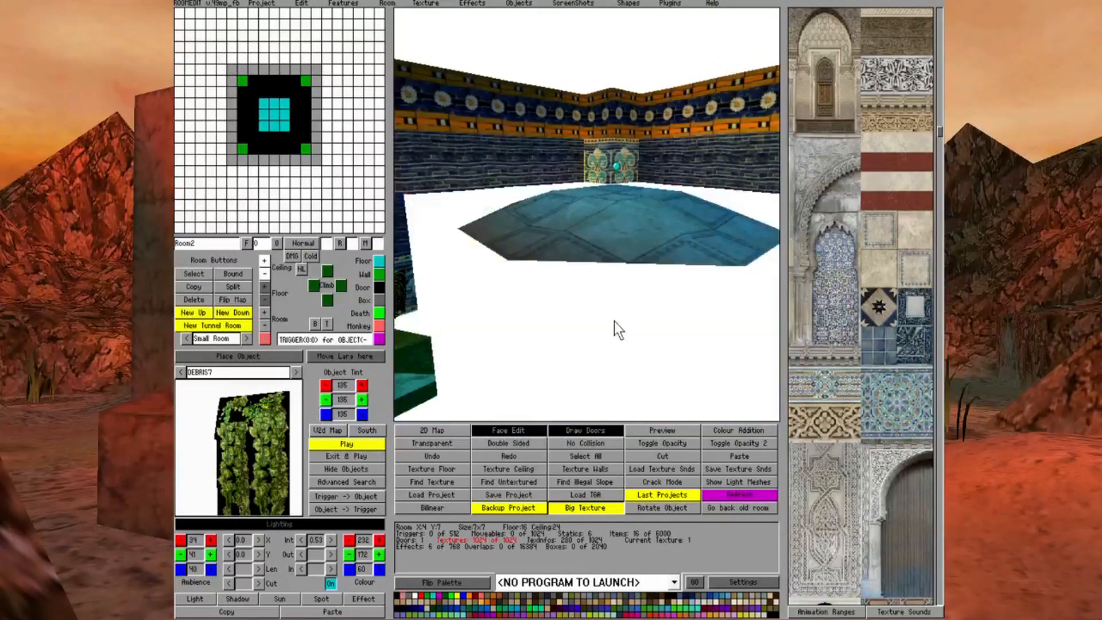
key("Down")
key("Down")
key("Down")
key("Down")
key("Down")
key("Down")
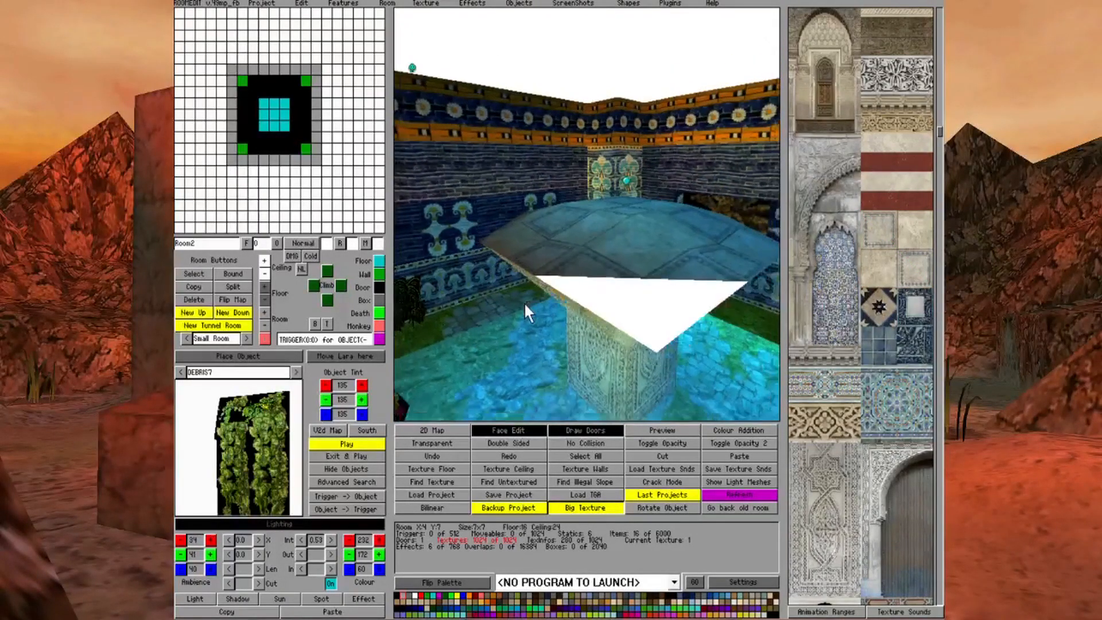
left_click(641, 278)
key("Left")
key("Left")
key("Left")
key("Left")
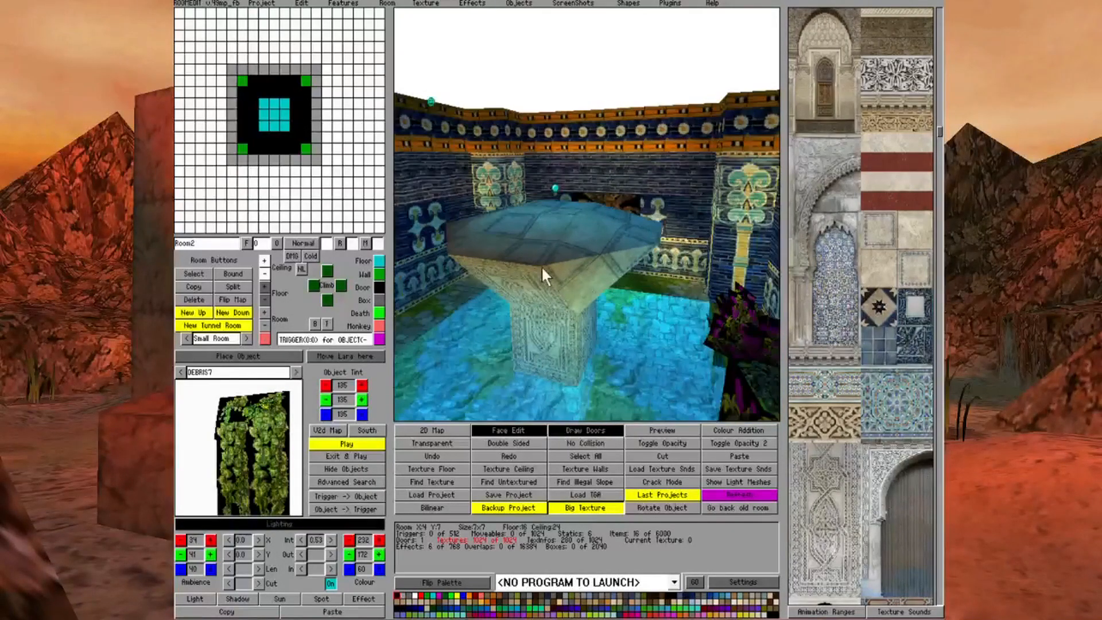
Texture the next corner floor faces of the platform with the pale framed-square stone tile
key("Left")
key("Left")
key("Left")
key("Left")
key("Page_Up")
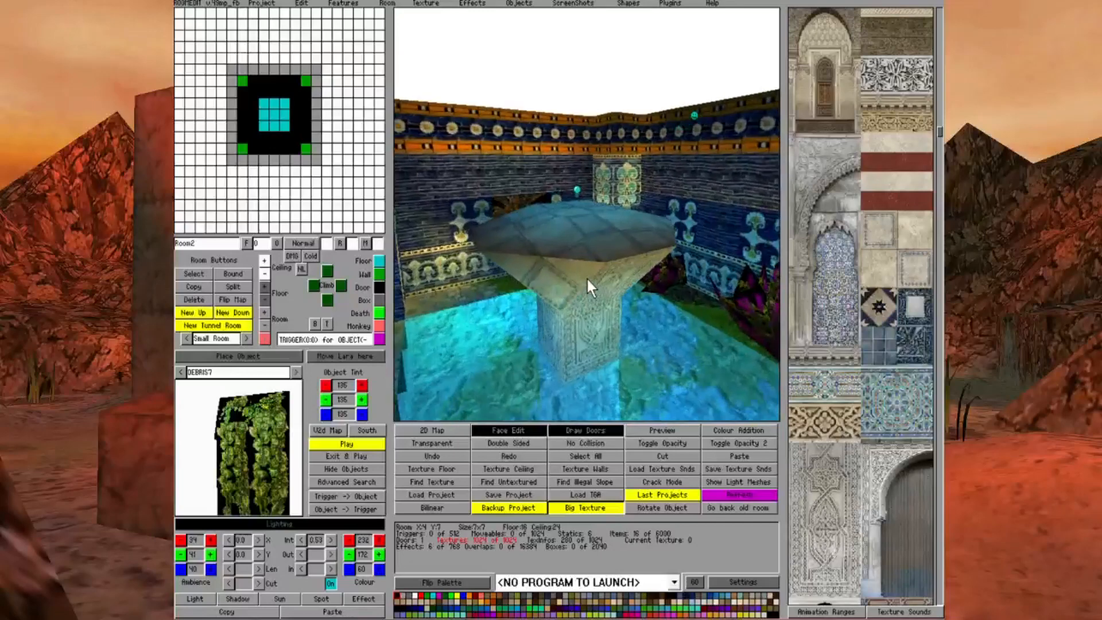
left_click(884, 233)
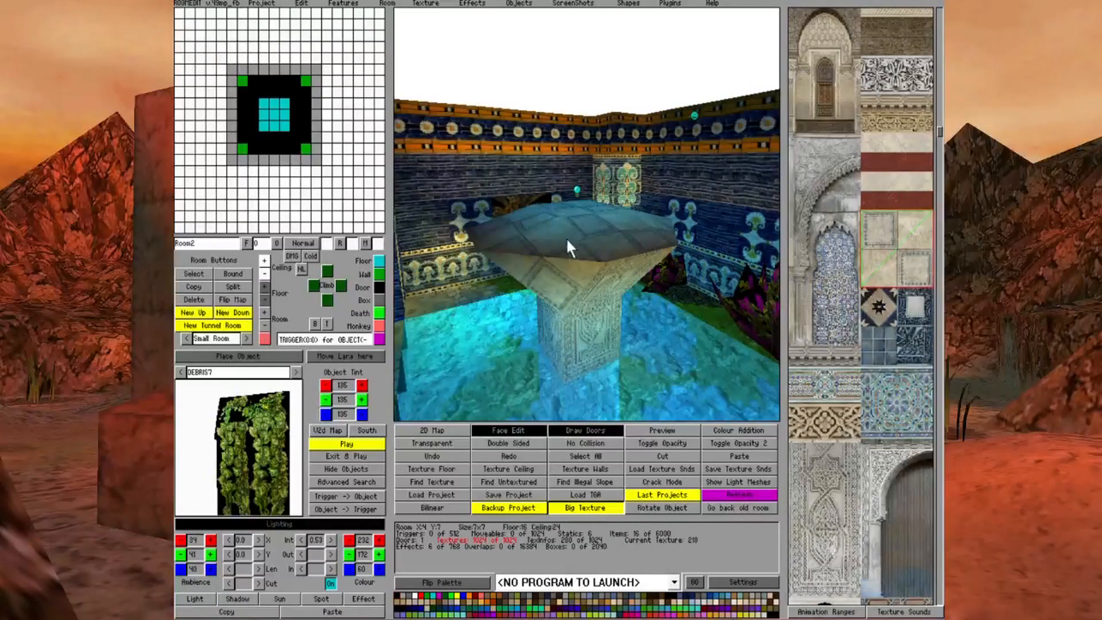
left_click(524, 247)
key("Left")
key("Left")
left_click(558, 247)
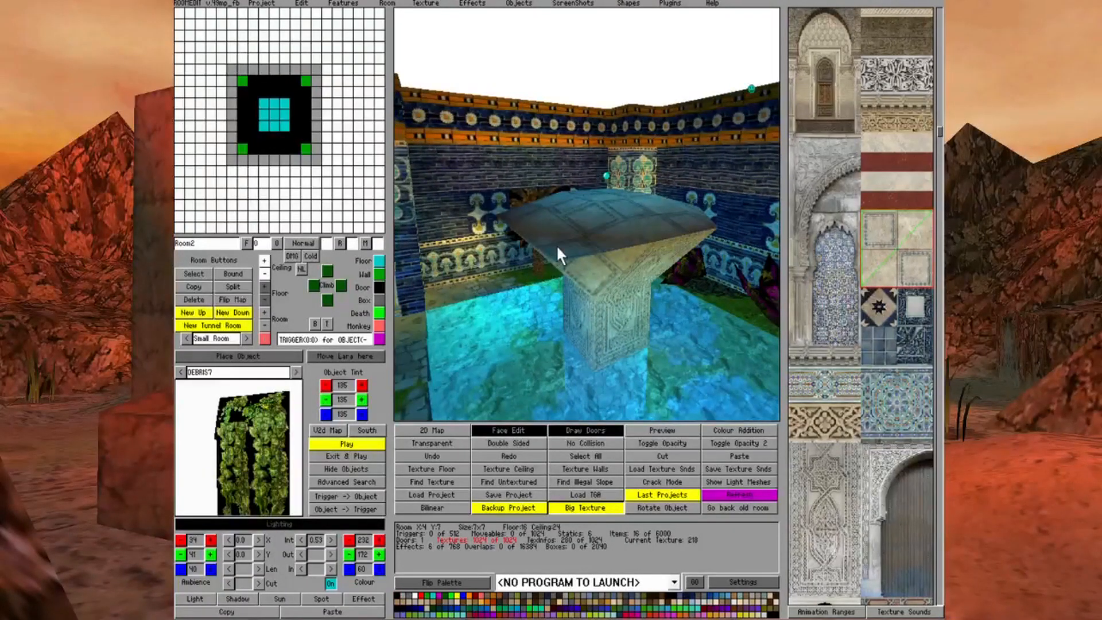
Make the outer floor triangle of that newly textured platform corner invisible
left_click(398, 595)
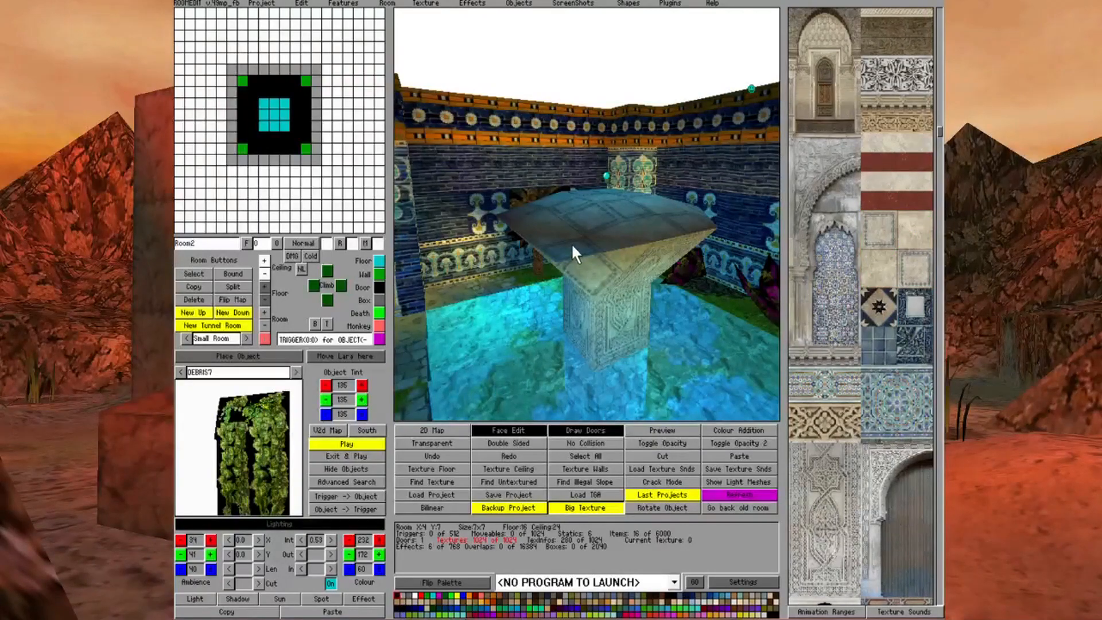
key("Right")
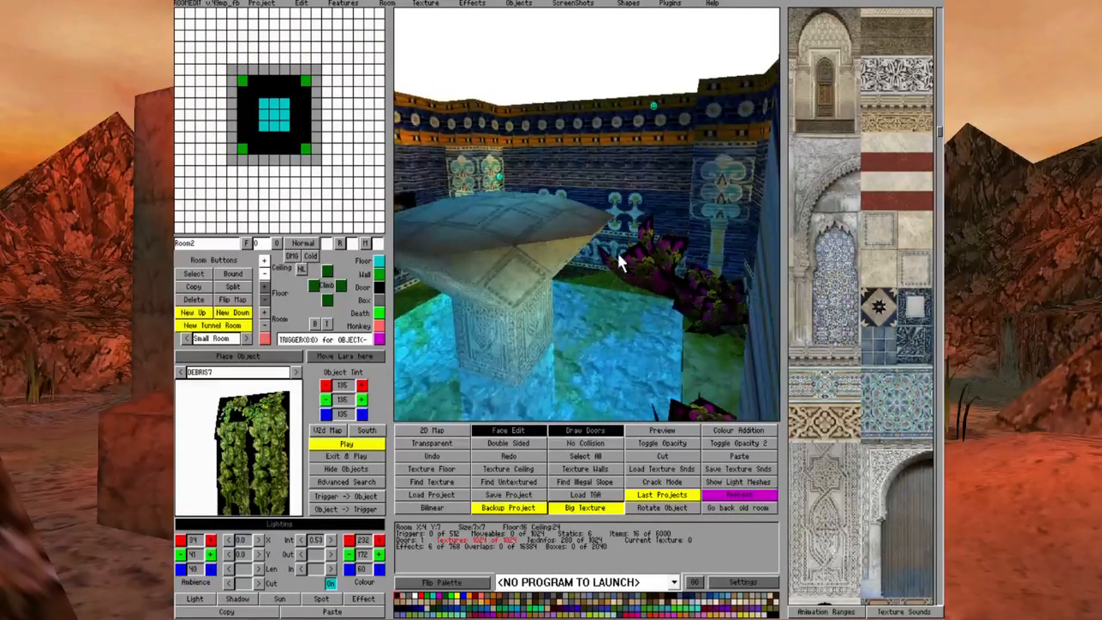
key("Right")
key("Right")
Texture the remaining platform corner with the pale framed-square stone tile and make its outer floor triangle invisible
left_click(922, 246)
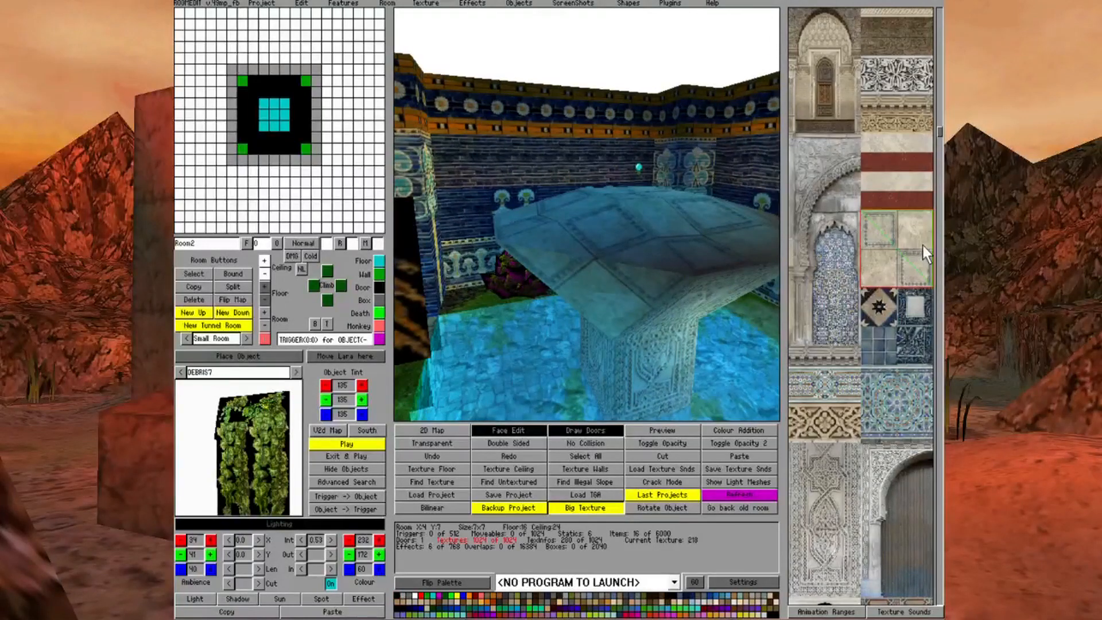
left_click(583, 243)
left_click(397, 597)
left_click(547, 282)
key("Right")
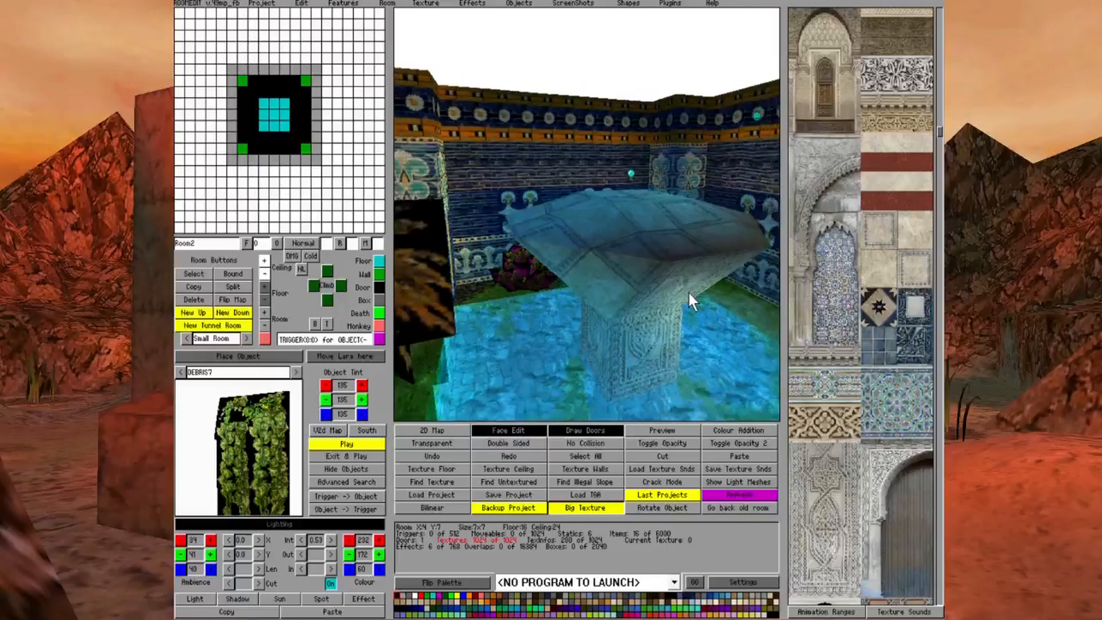
key("Page_Up")
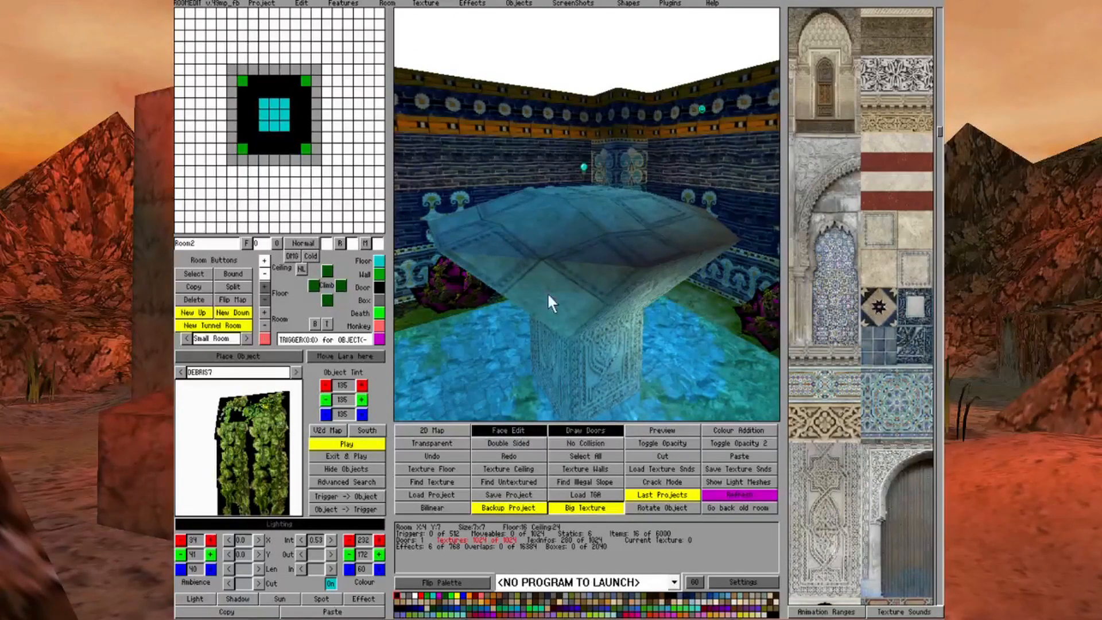
key("Left")
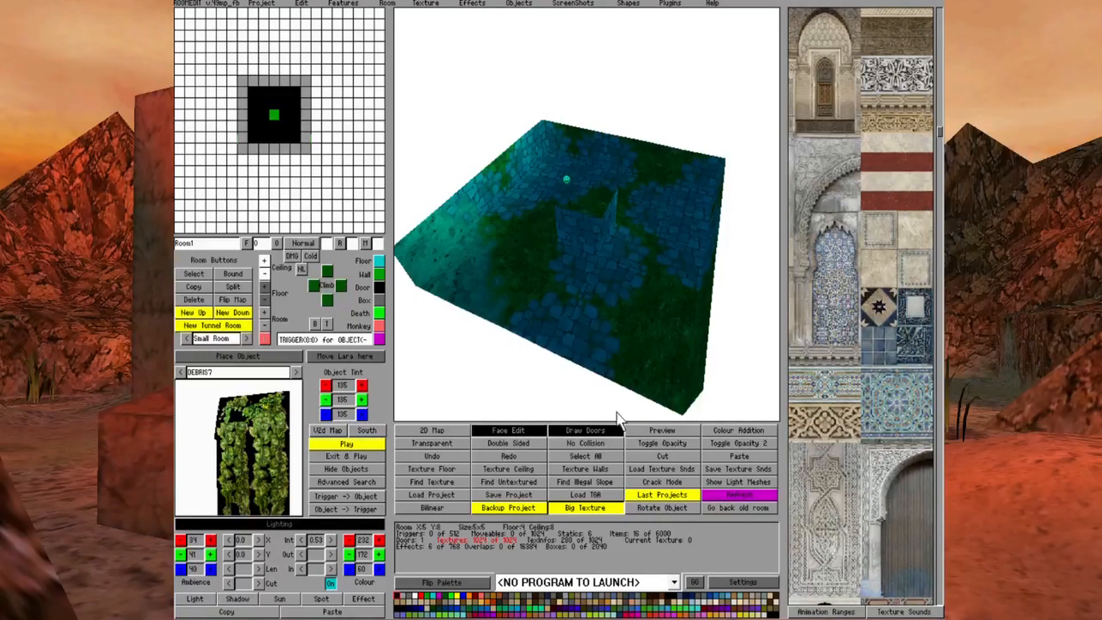
Go through Room0 back to the pool basin, Room1, and set it as a Water room with value 2
left_click(511, 431)
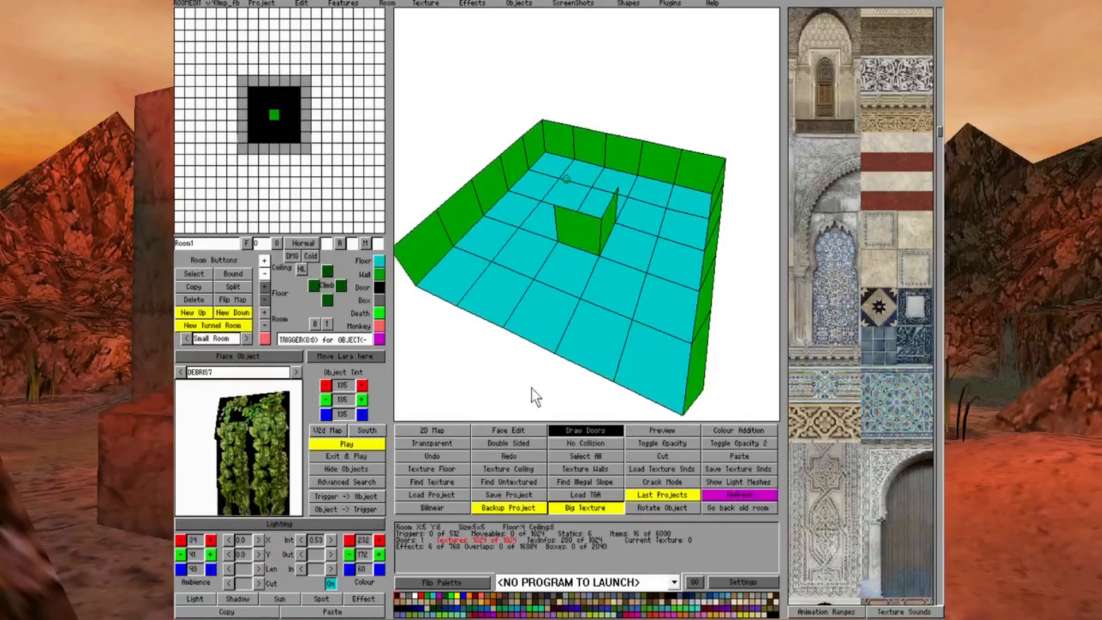
left_click(555, 168)
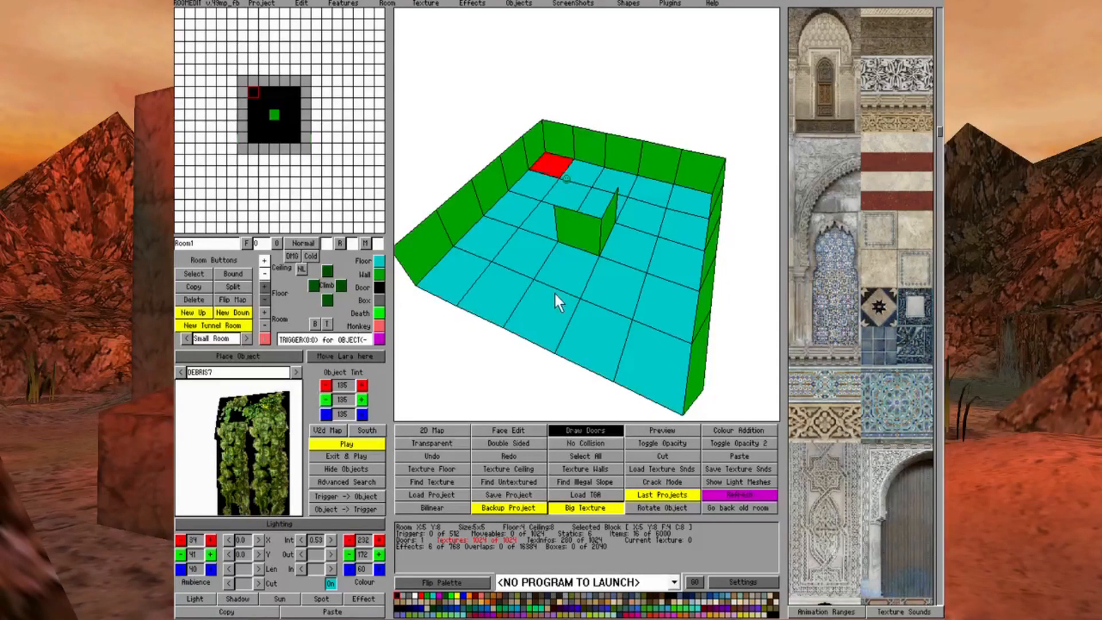
key("Left")
key("Page_Up")
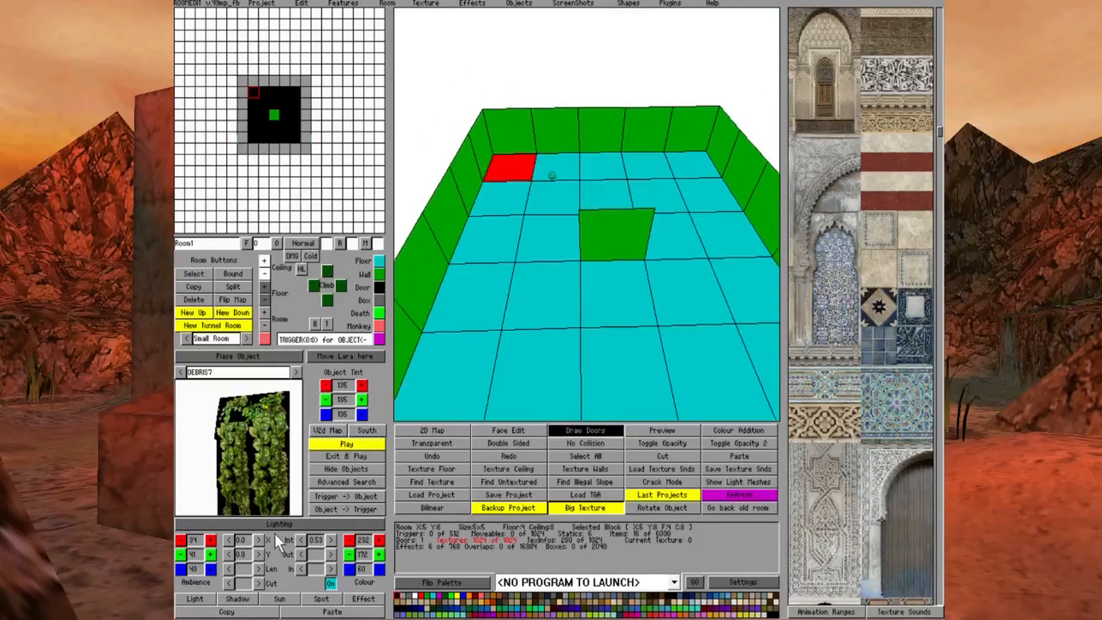
left_click(280, 524)
left_click(276, 105)
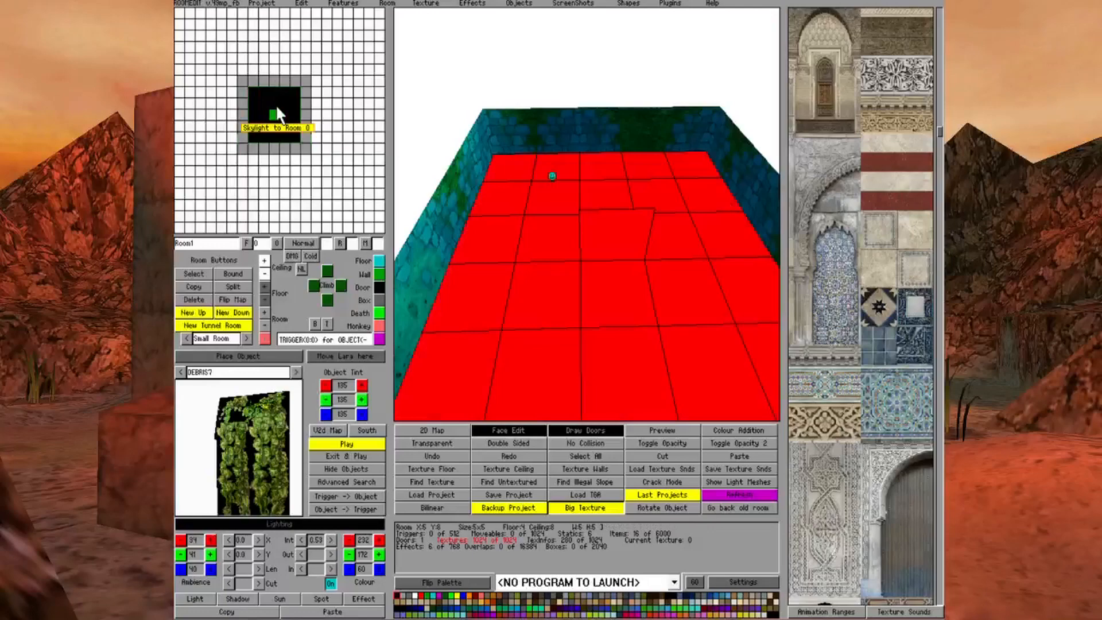
left_click(276, 105)
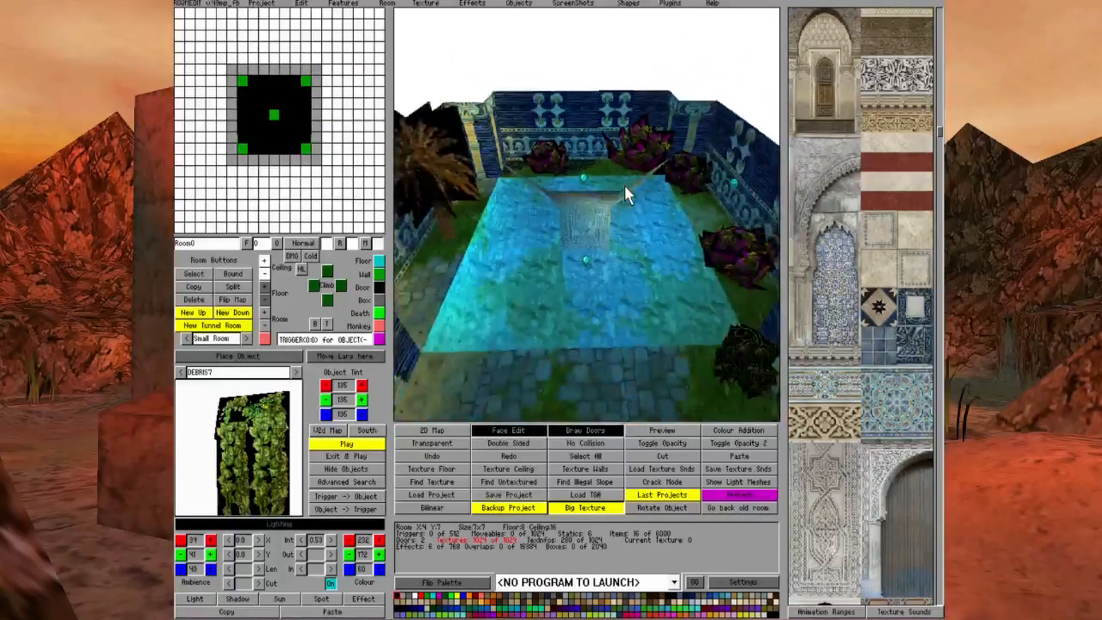
left_click(277, 135)
left_click(276, 133)
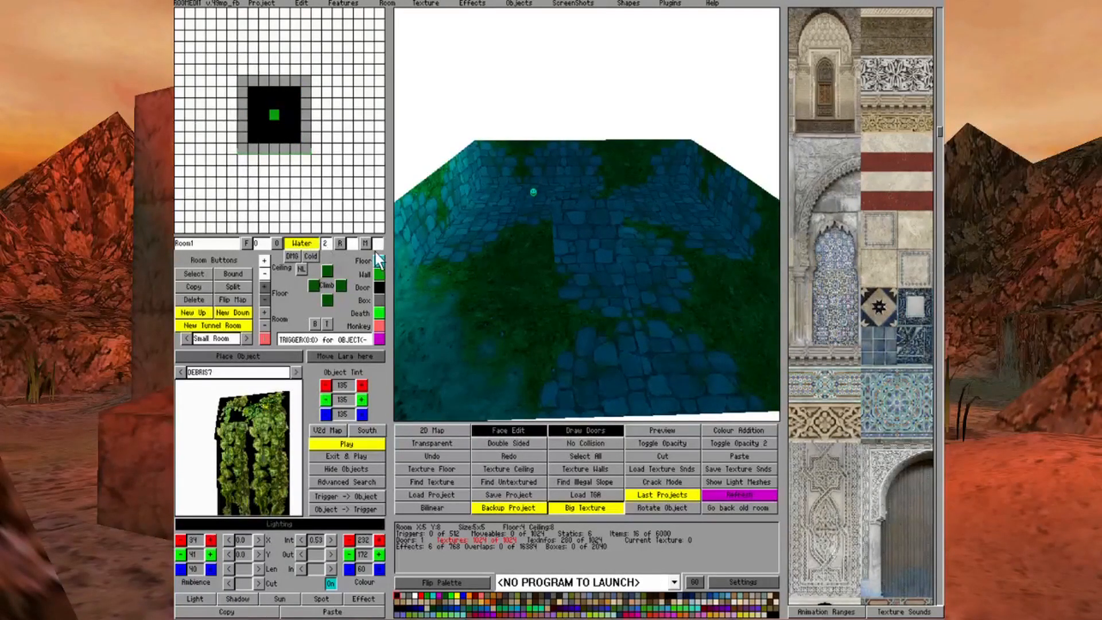
Examine the pool basin in Room1 and the base of the central pillar from several angles
key("End")
key("Right")
key("Home")
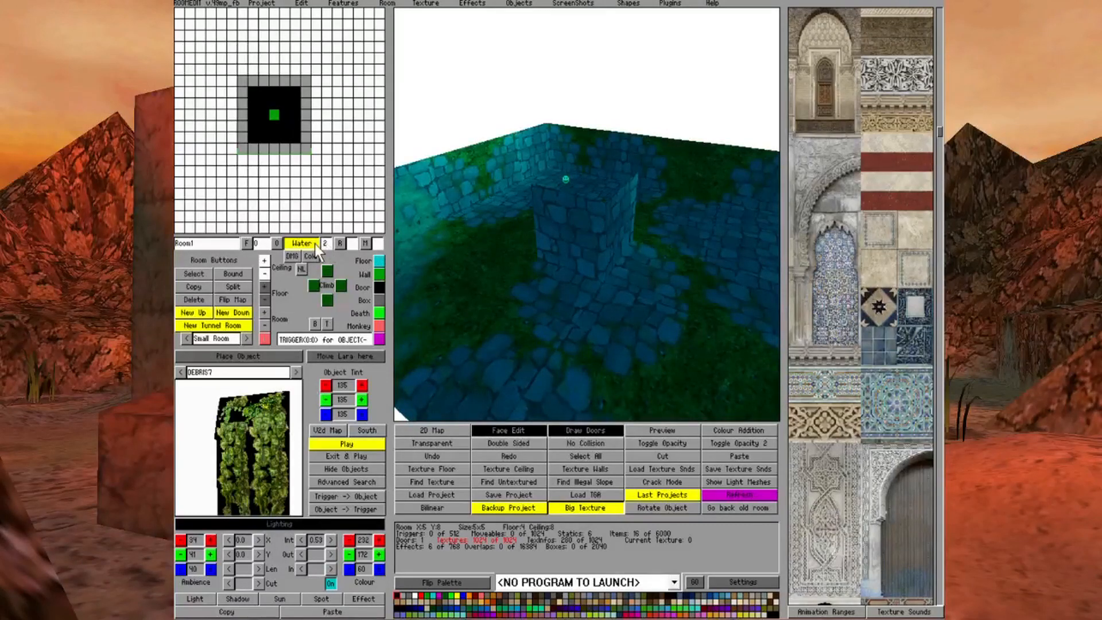
key("Down")
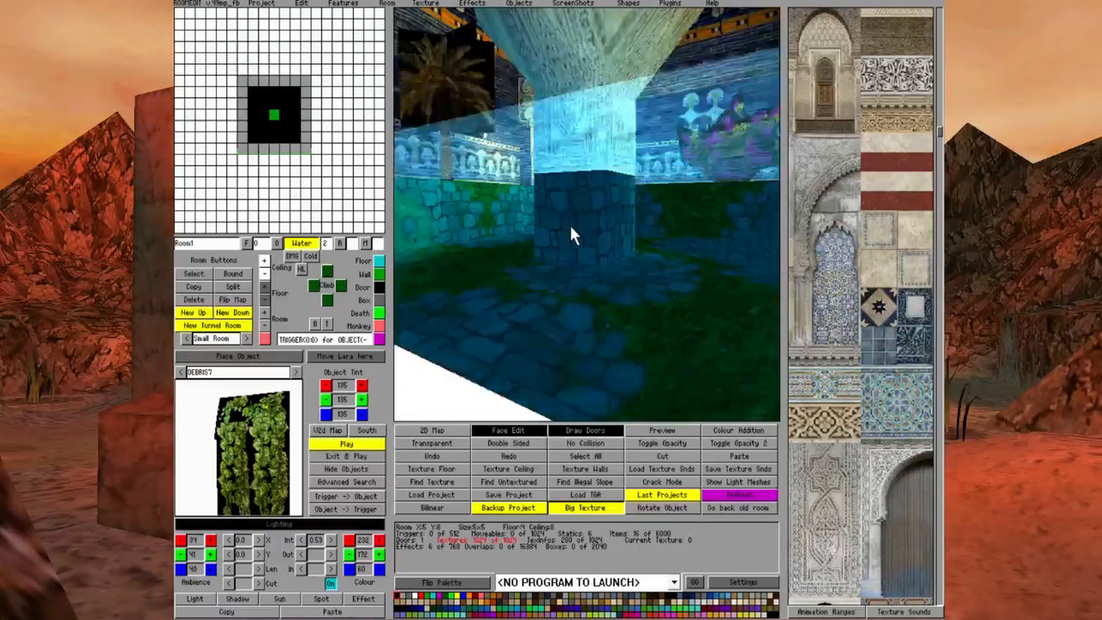
key("Up")
key("Left")
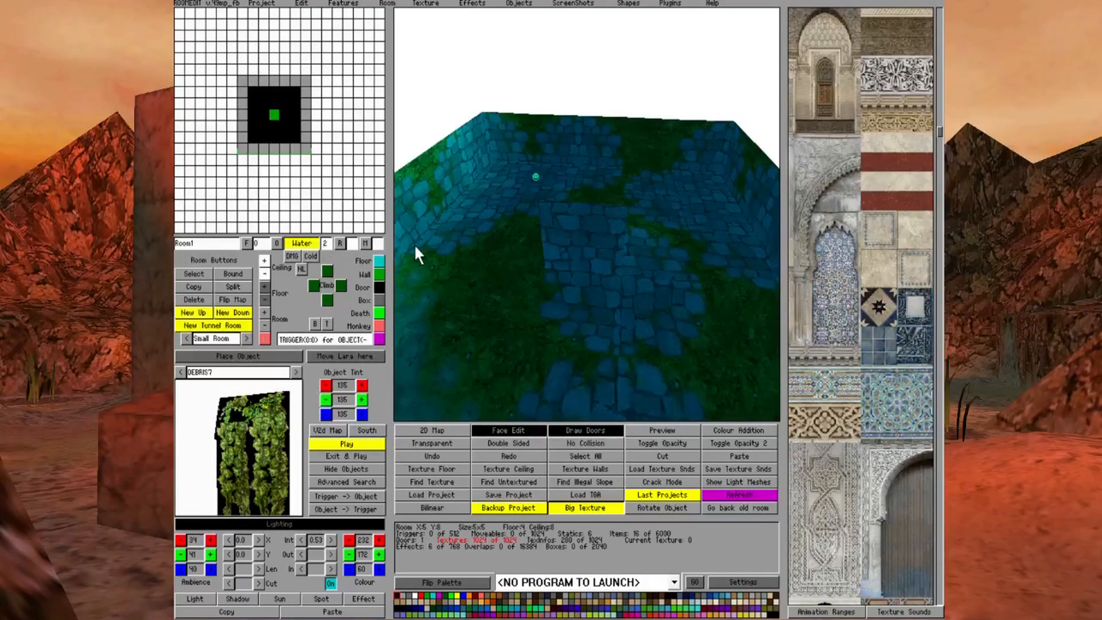
key("Page_Down")
key("Page_Down")
key("Left")
key("Page_Up")
key("Page_Up")
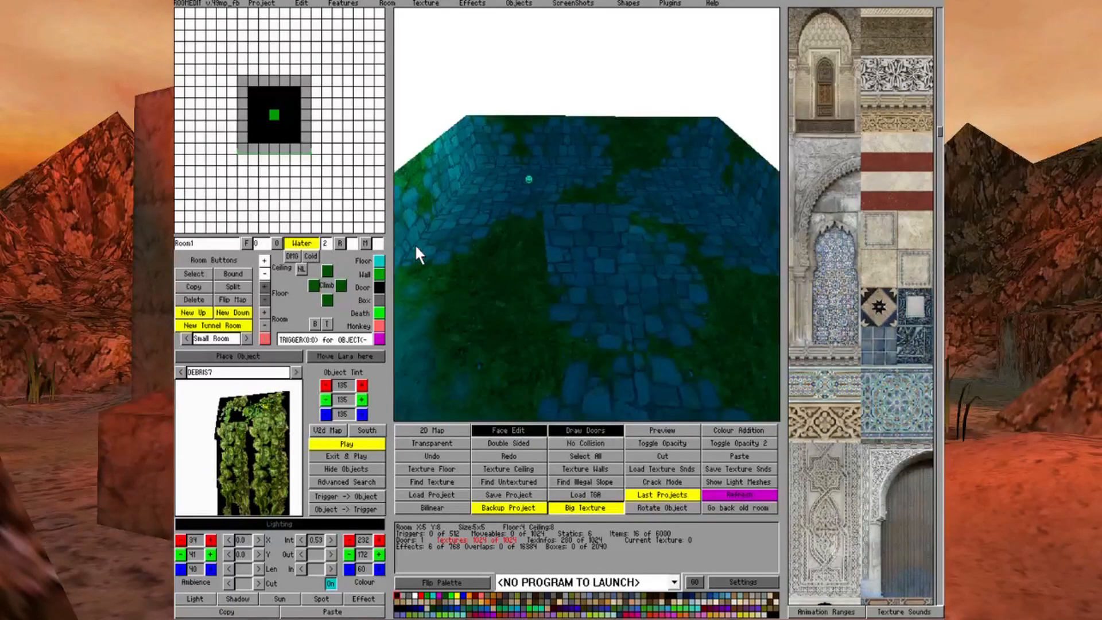
Turn the four corner blocks of the Room1 pool basin into walls
left_click(503, 432)
left_click(501, 172)
left_click(376, 276)
left_click(707, 185)
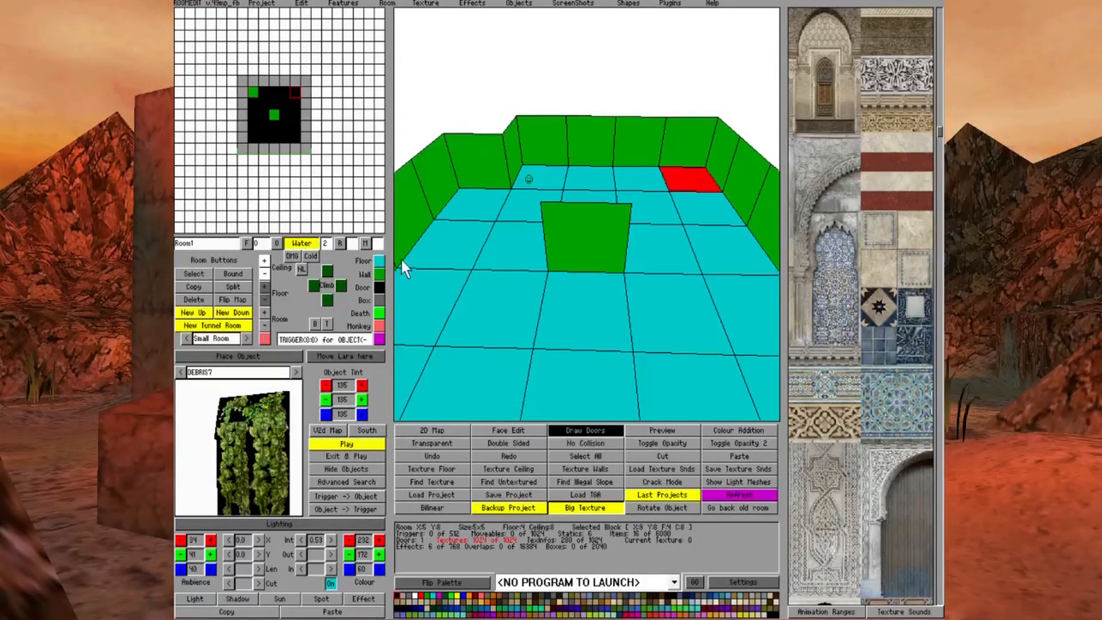
left_click(381, 272)
key("Page_Down")
key("Page_Up")
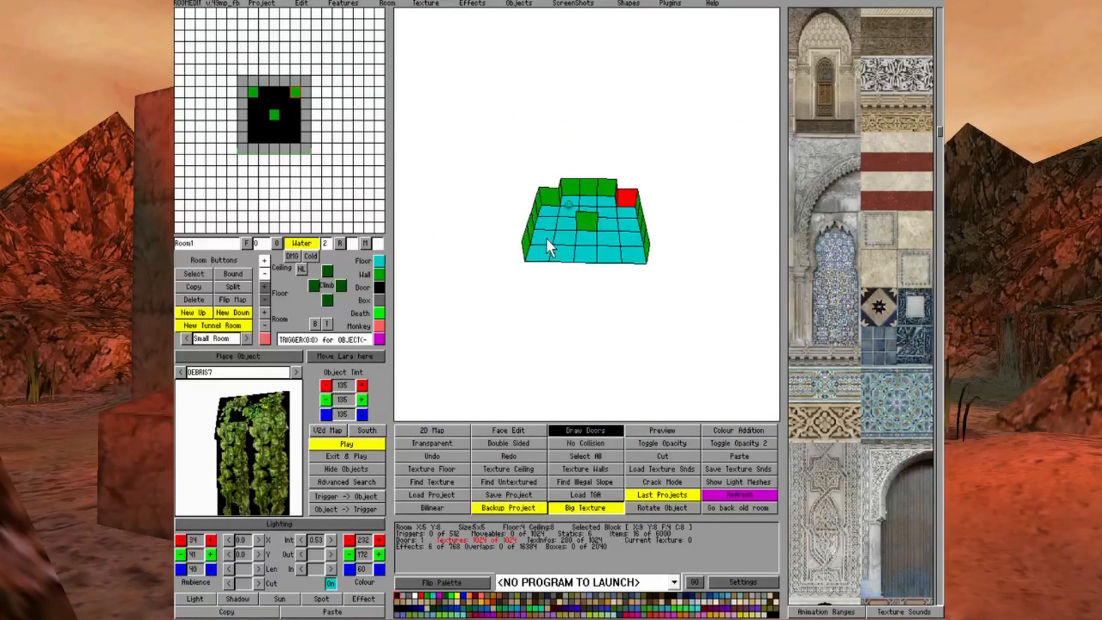
left_click(457, 298)
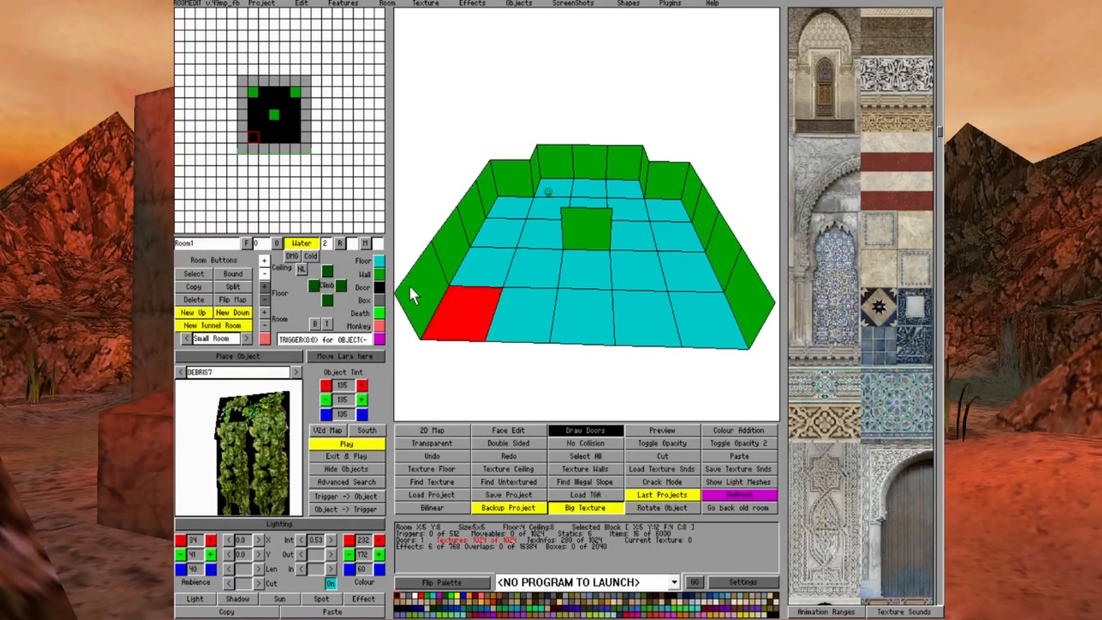
left_click(379, 274)
left_click(726, 320)
left_click(635, 292)
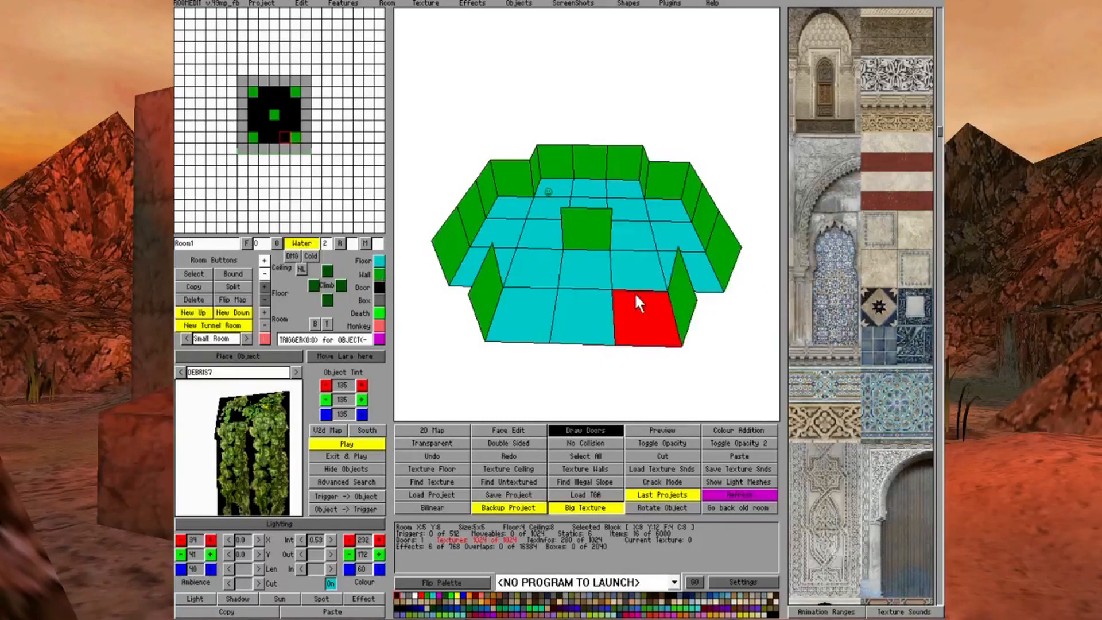
Try lowering the outer floor corner of the edge block in front of the far corner wall in Room1
key("Page_Up")
key("Page_Up")
key("Page_Up")
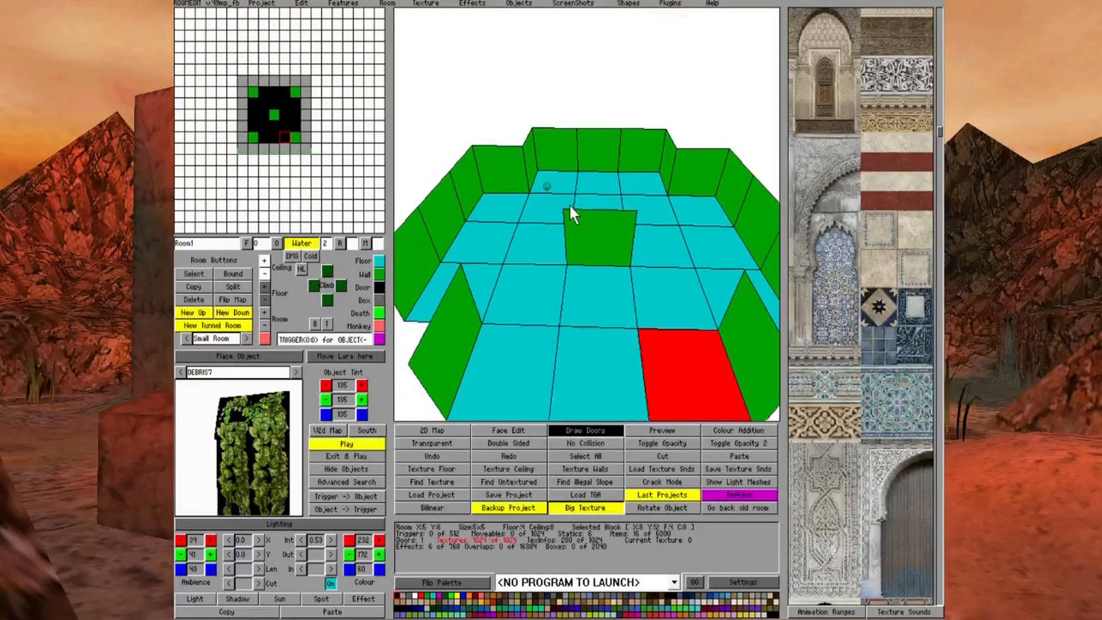
left_click(494, 200)
left_click(495, 211)
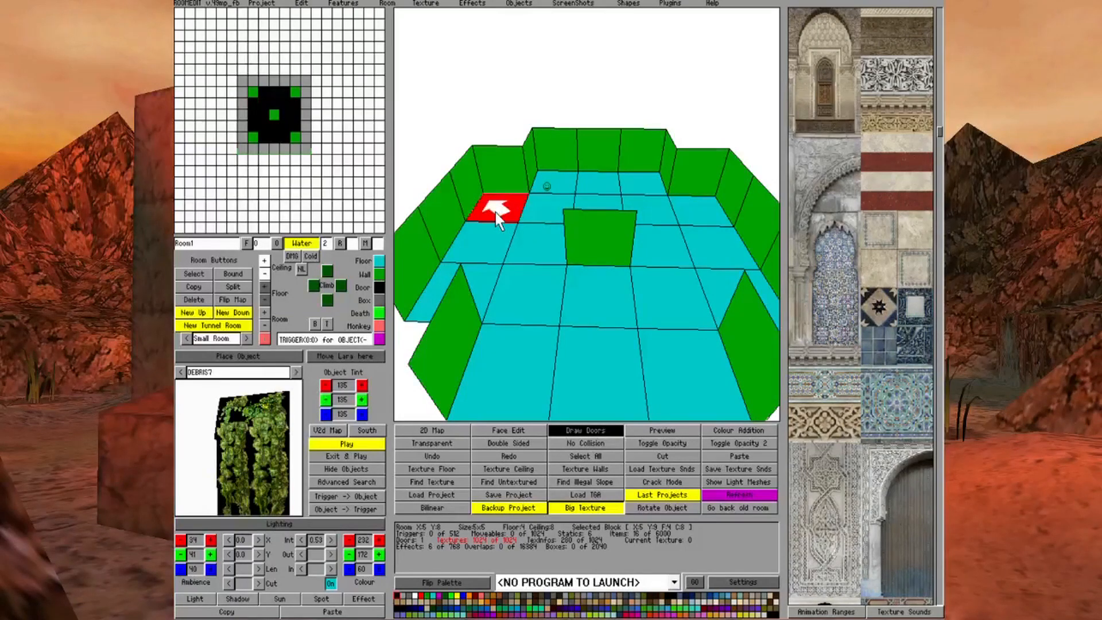
left_click(566, 174)
left_click(496, 203)
left_click(557, 176)
left_click(494, 204)
left_click(490, 216)
left_click(264, 300)
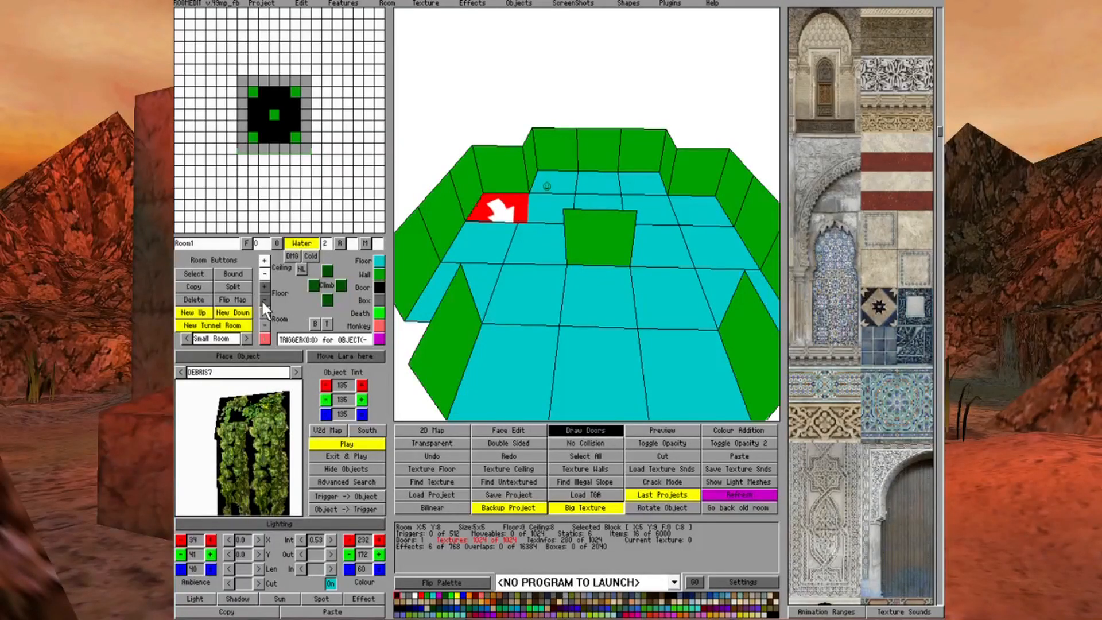
left_click(659, 216)
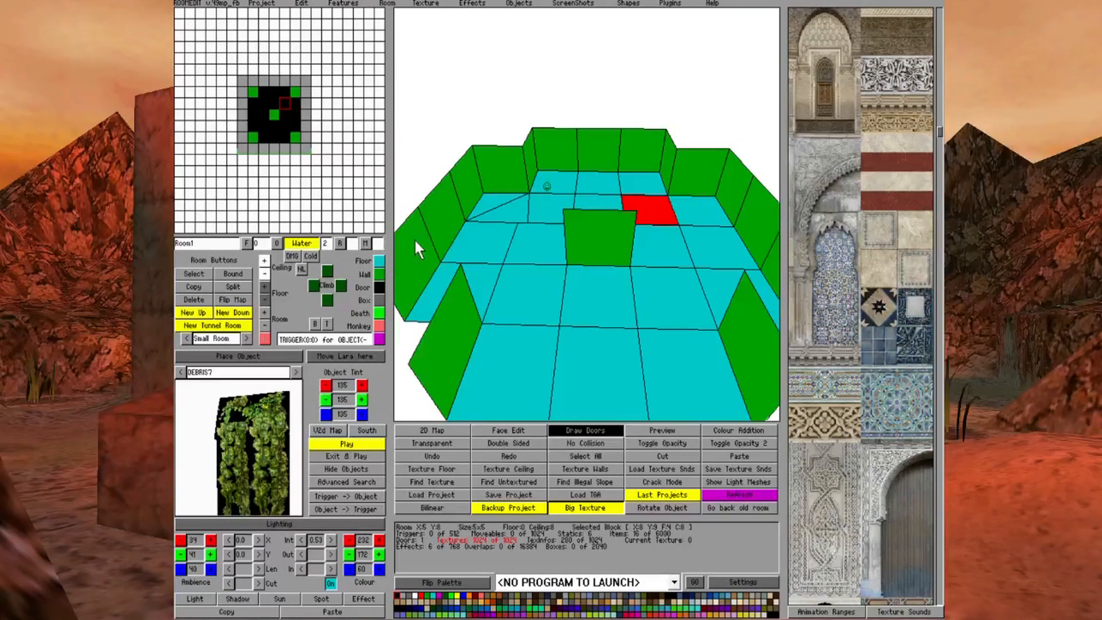
left_click(485, 210)
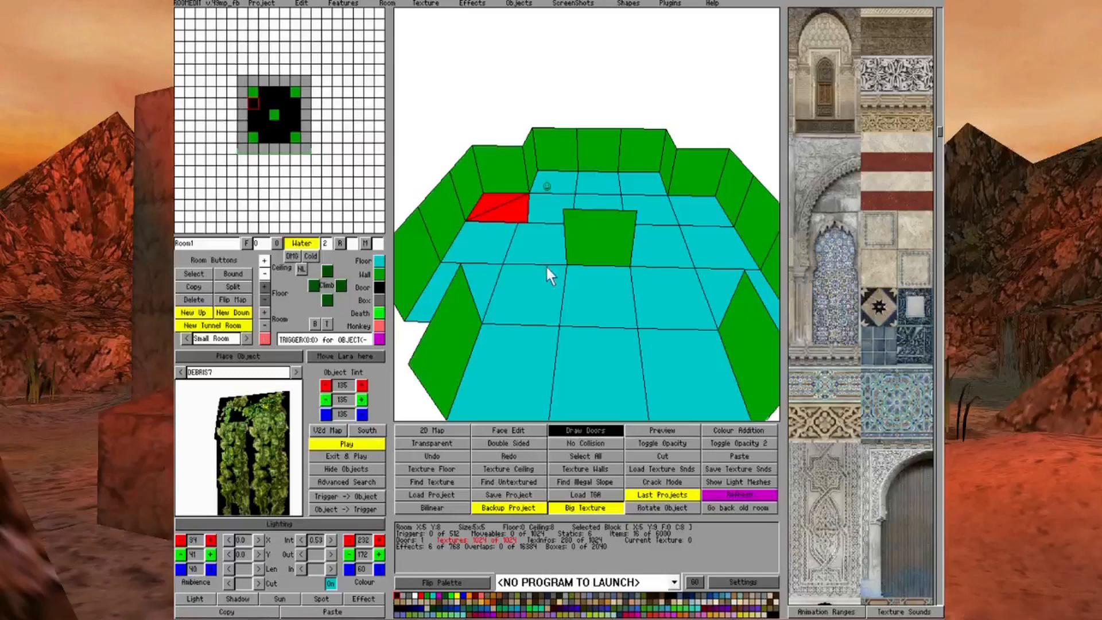
left_click(563, 294)
Raise the outer floor corners of that edge block to wall height as a diagonal slope facing the pool's centre, and check its shape
left_click(507, 207)
left_click(264, 287)
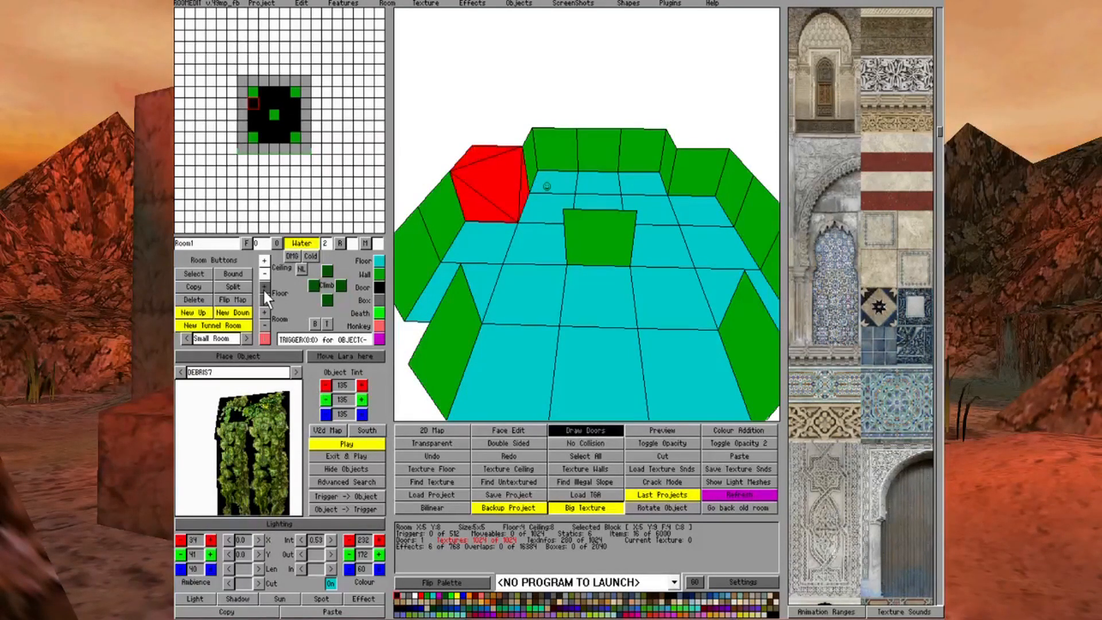
left_click(611, 316)
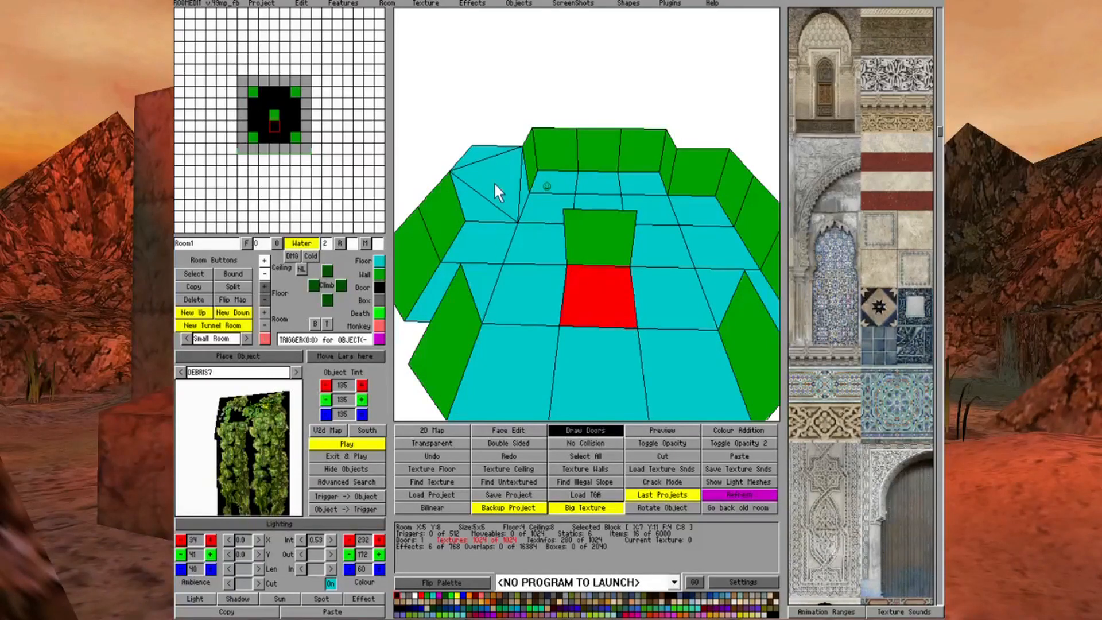
key("Up")
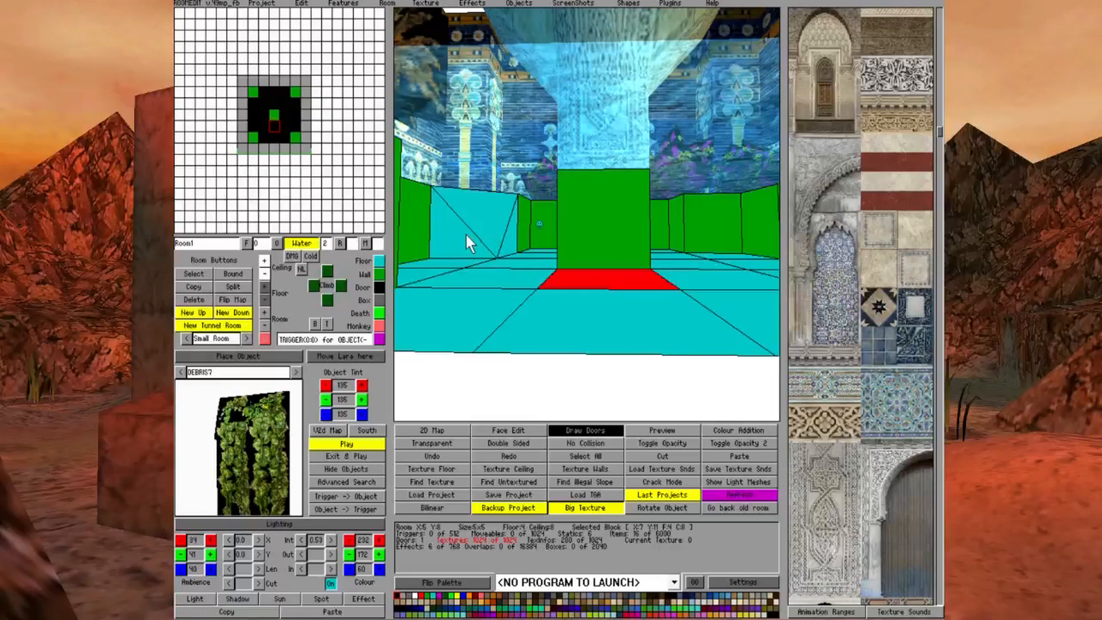
key("Down")
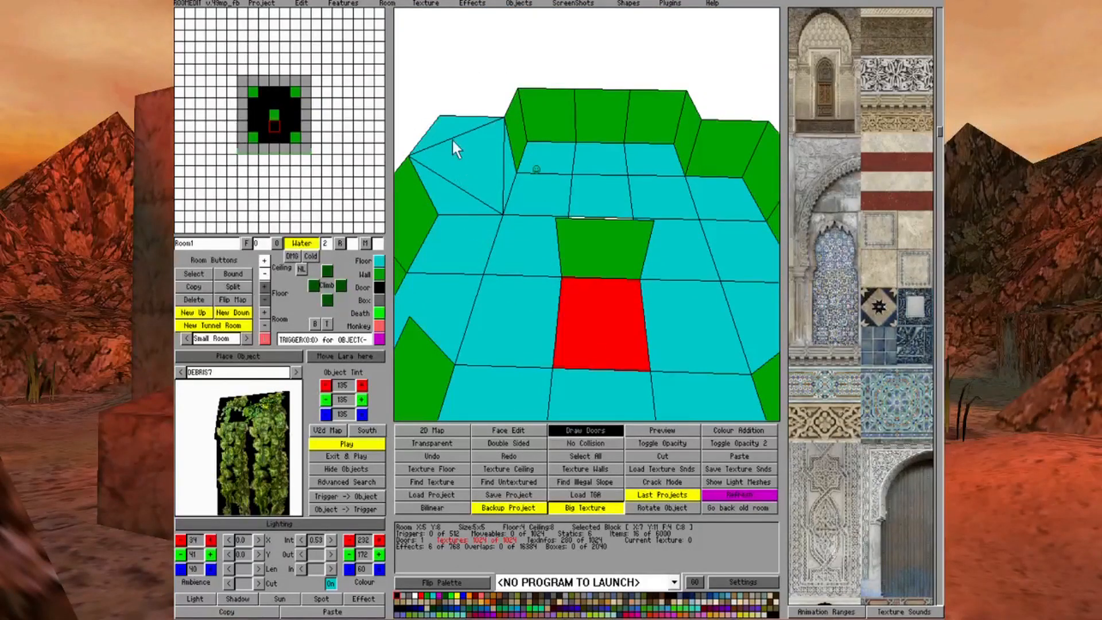
left_click(448, 128)
key("Up")
key("Up")
key("Up")
key("Down")
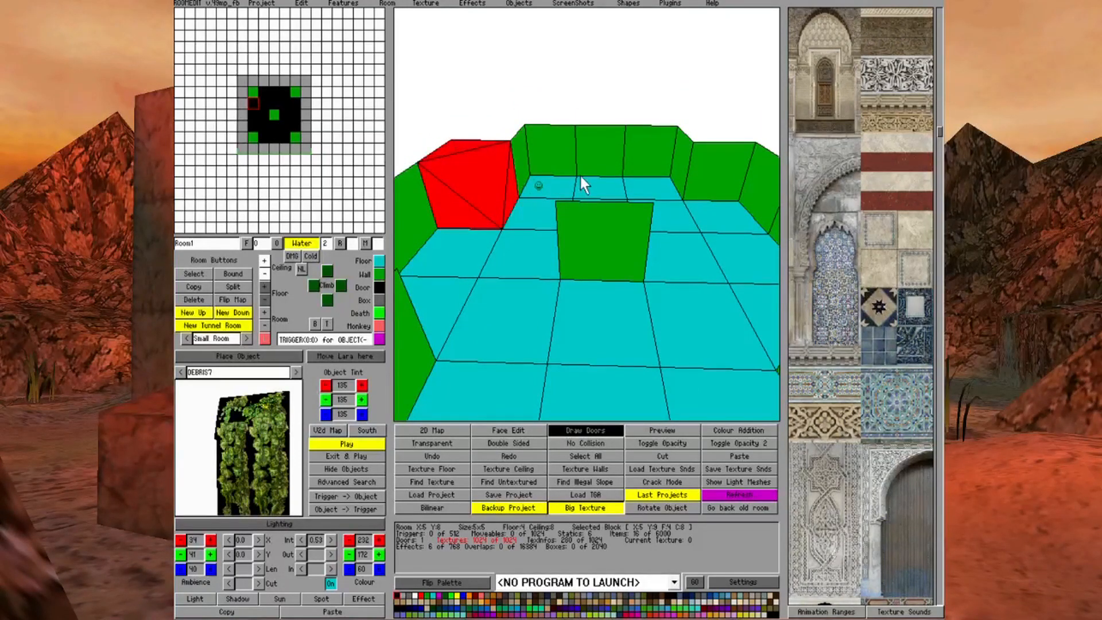
Raise the outer floor corners of the two far-edge pool blocks beside the corner walls to wall height as diagonal slopes
left_click(560, 182)
right_click(264, 299)
left_click(554, 189)
right_click(264, 286)
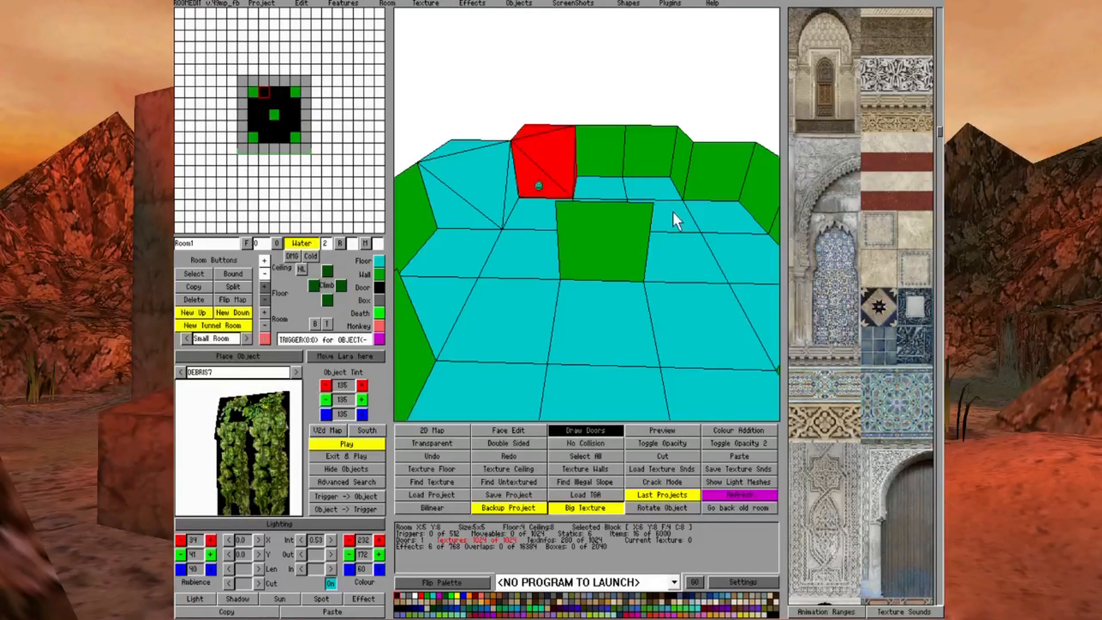
left_click(666, 189)
right_click(265, 299)
left_click(631, 187)
right_click(263, 286)
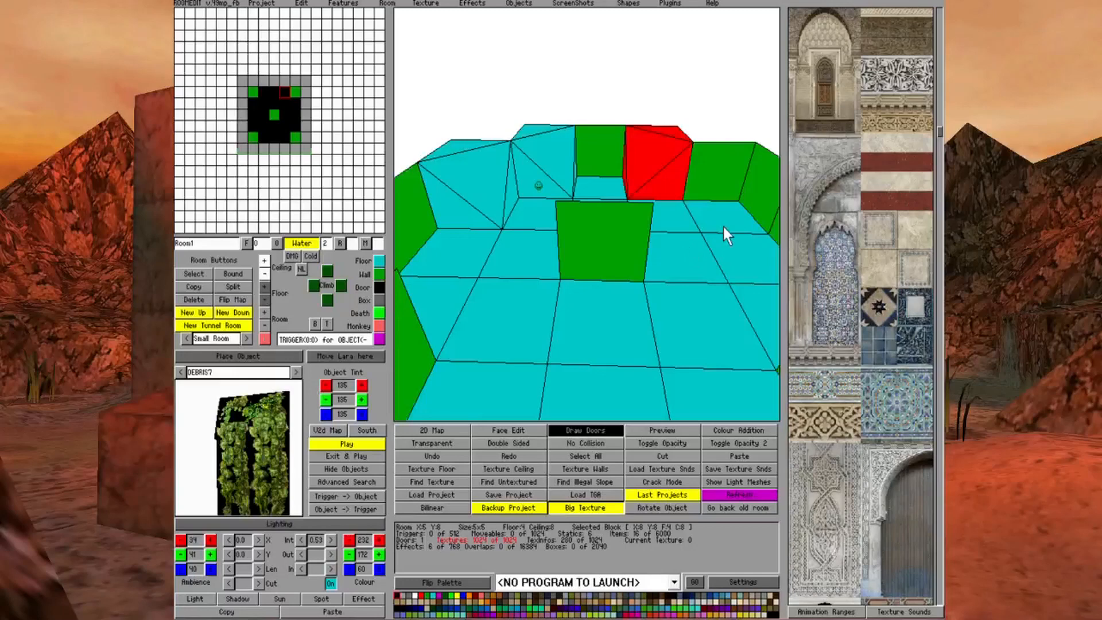
Shape the side-edge block next to the far corner wall, X9 Y9, into the matching wall-height diagonal slope
left_click(724, 227)
right_click(264, 300)
left_click(719, 213)
right_click(265, 287)
Turn the sloped edge block X6 Y12 beside the corner wall from an open door square into a floor block
left_click(602, 307)
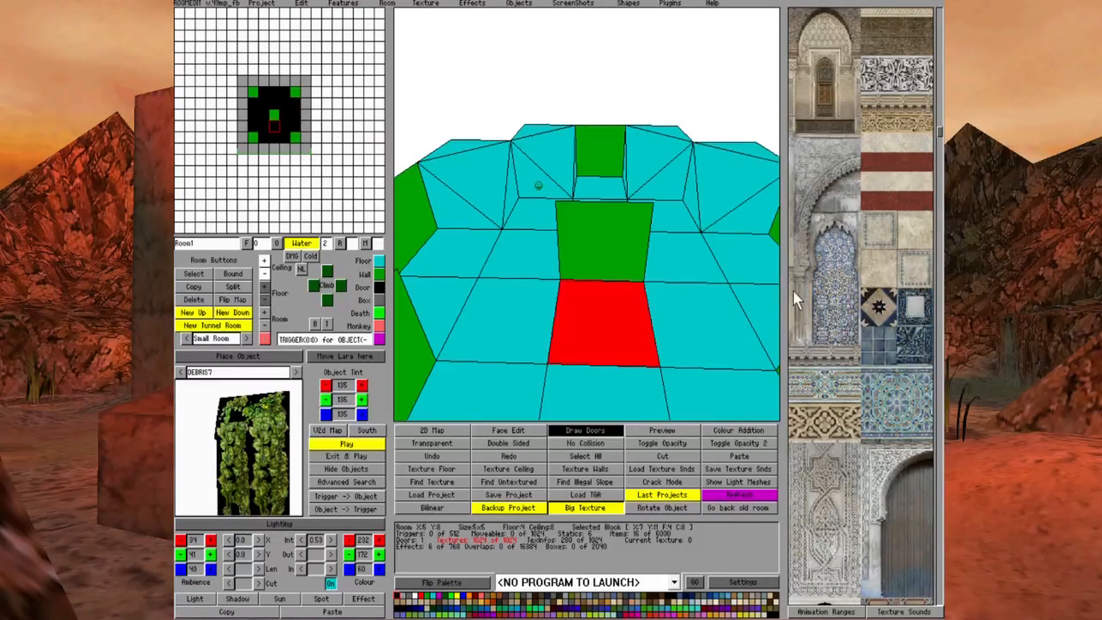
left_click(591, 247)
key("Right")
key("Page_Up")
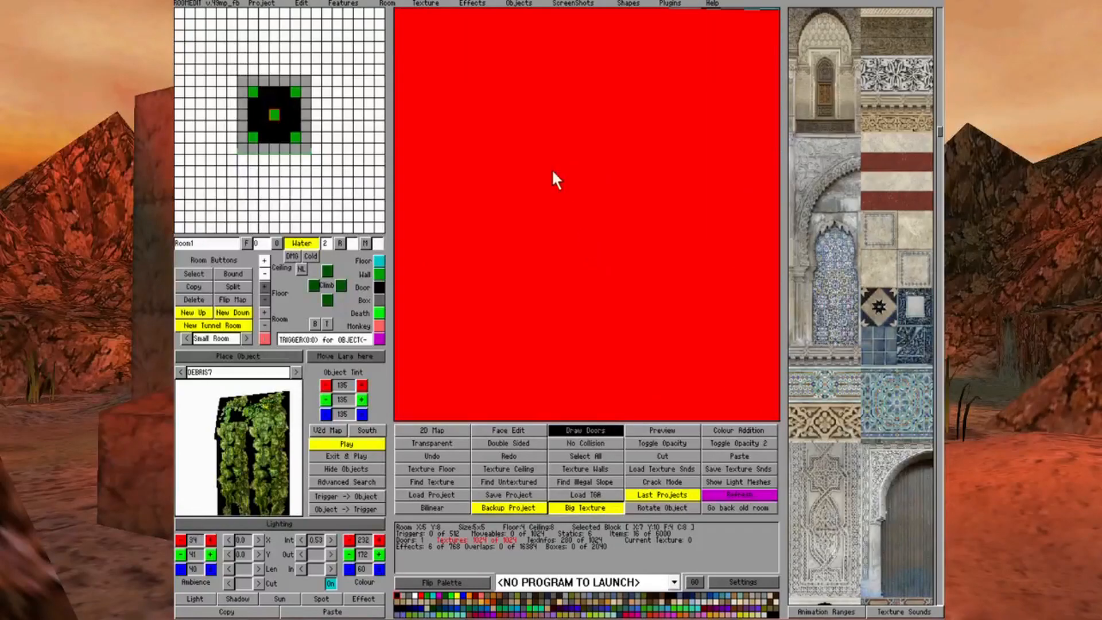
key("Right")
right_click_drag(535, 192, 583, 181)
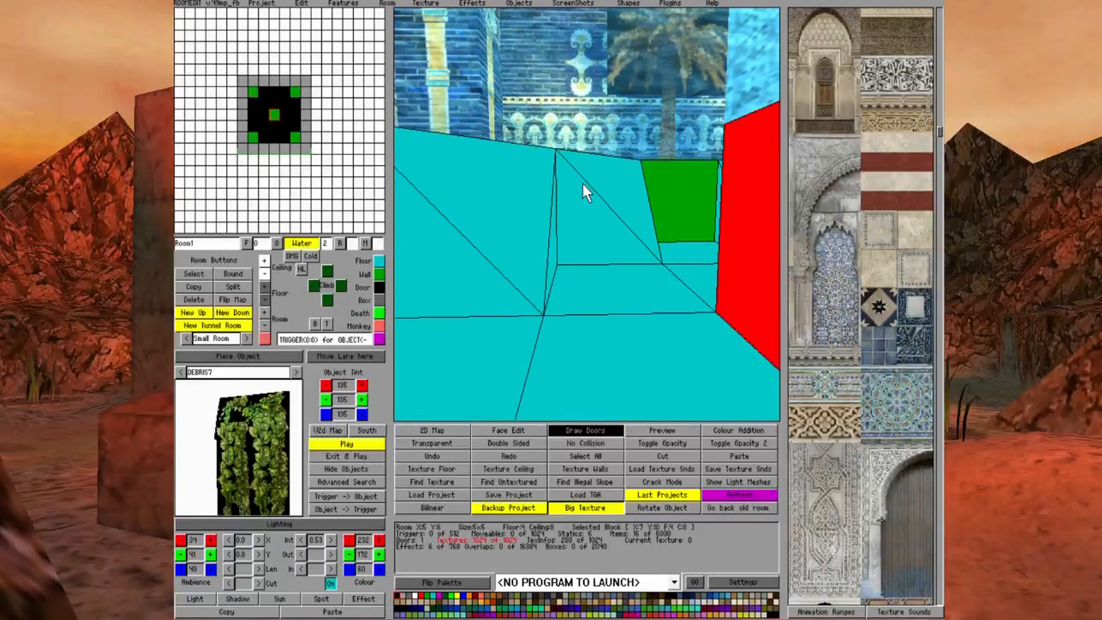
key("Page_Down")
key("Right")
left_click(530, 200)
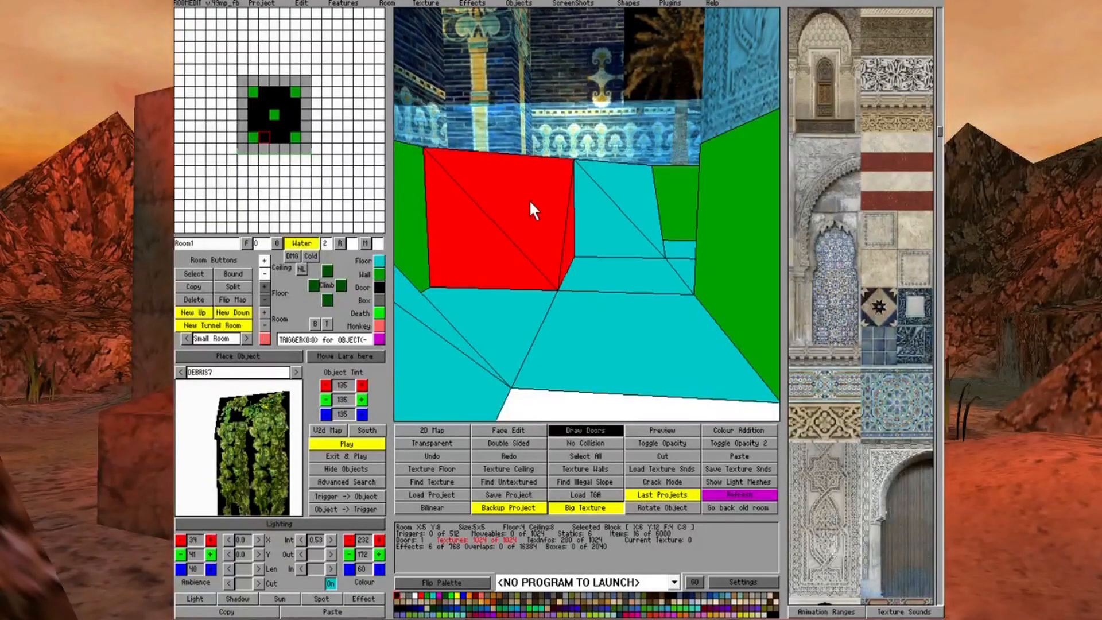
left_click(380, 258)
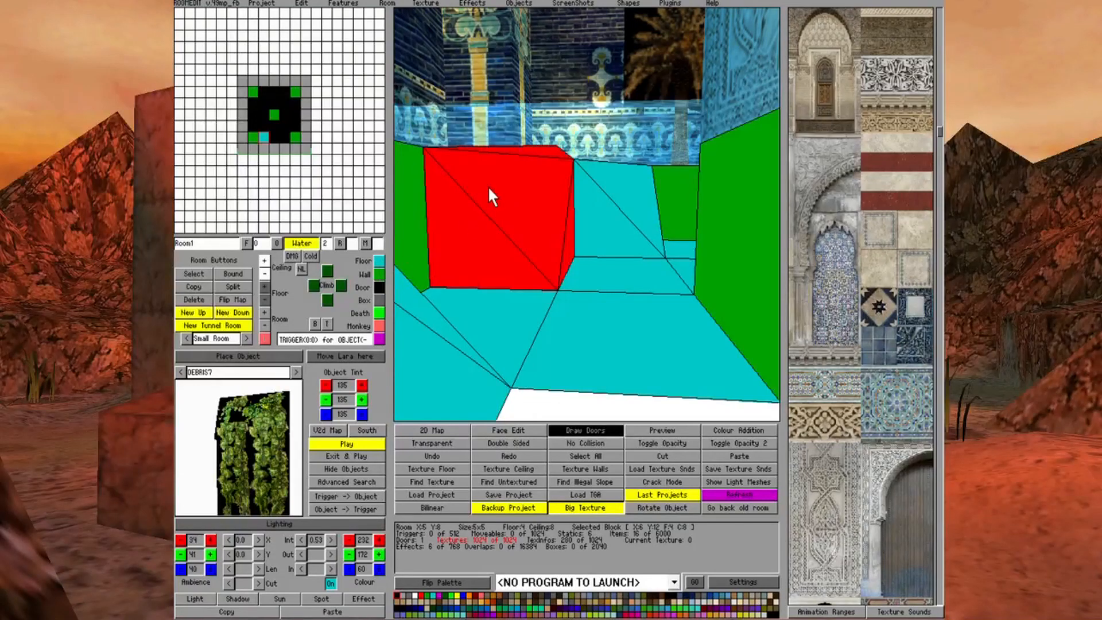
key("Up")
key("Up")
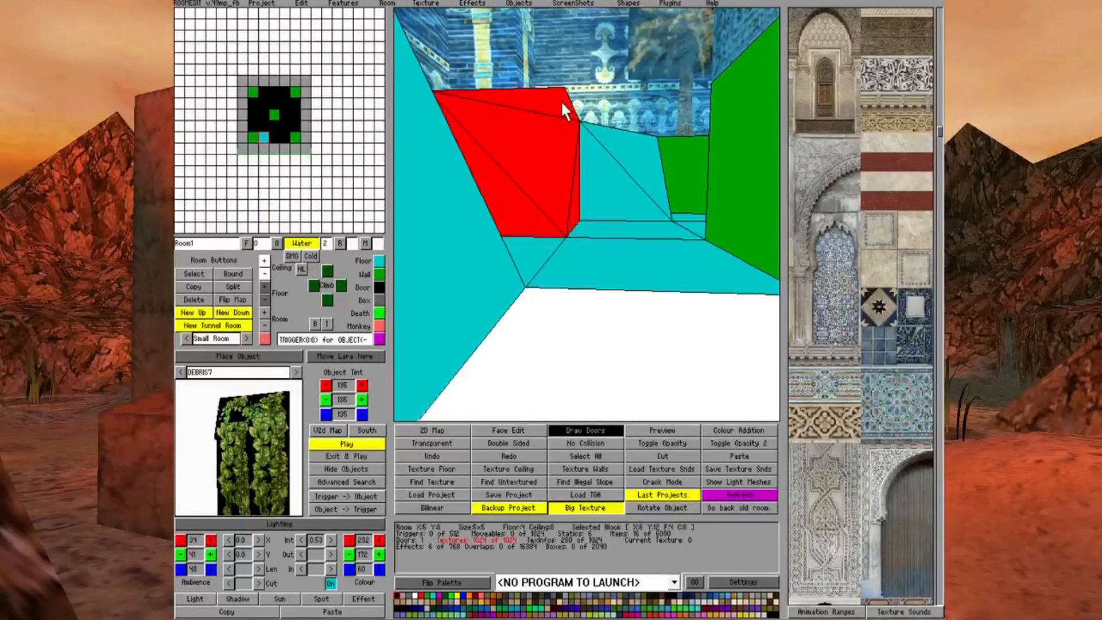
Lower one ceiling corner of block X6 Y12 so its ceiling folds down diagonally behind the floor slope
left_click(561, 104)
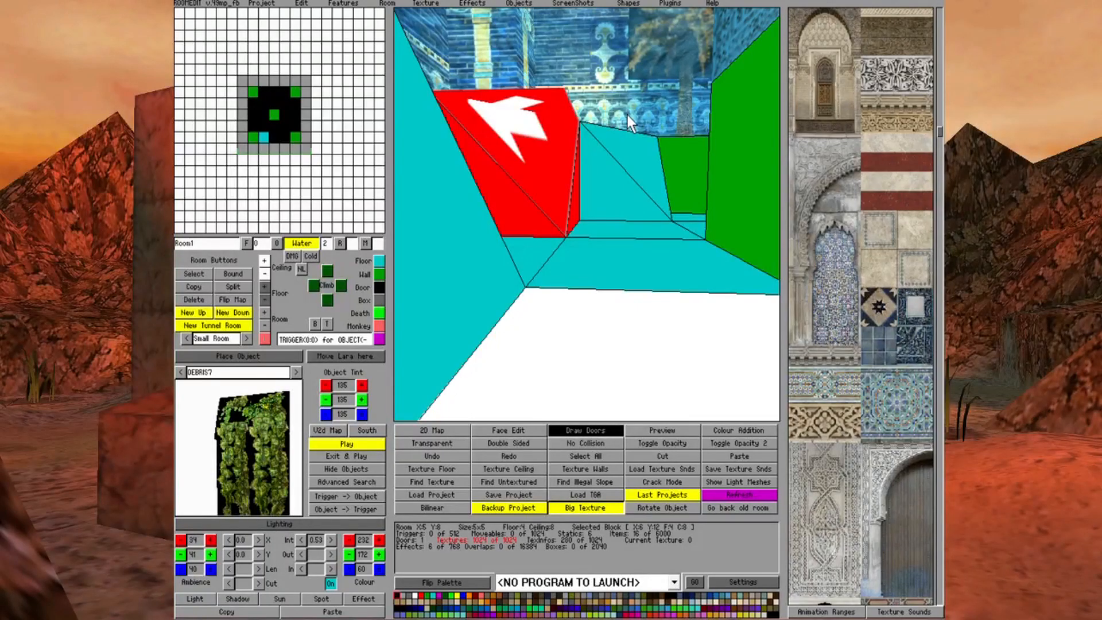
key("Right")
key("Right")
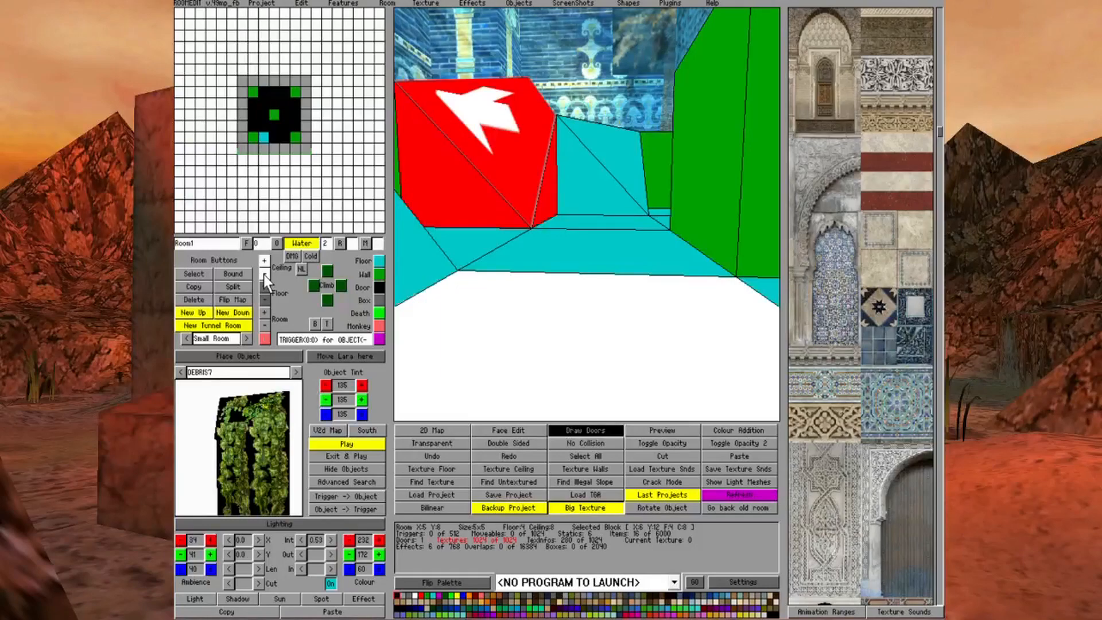
left_click(616, 271)
Examine the folded ceiling and diagonal floor slope of the reshaped corner block from inside and outside the basin
key("Left")
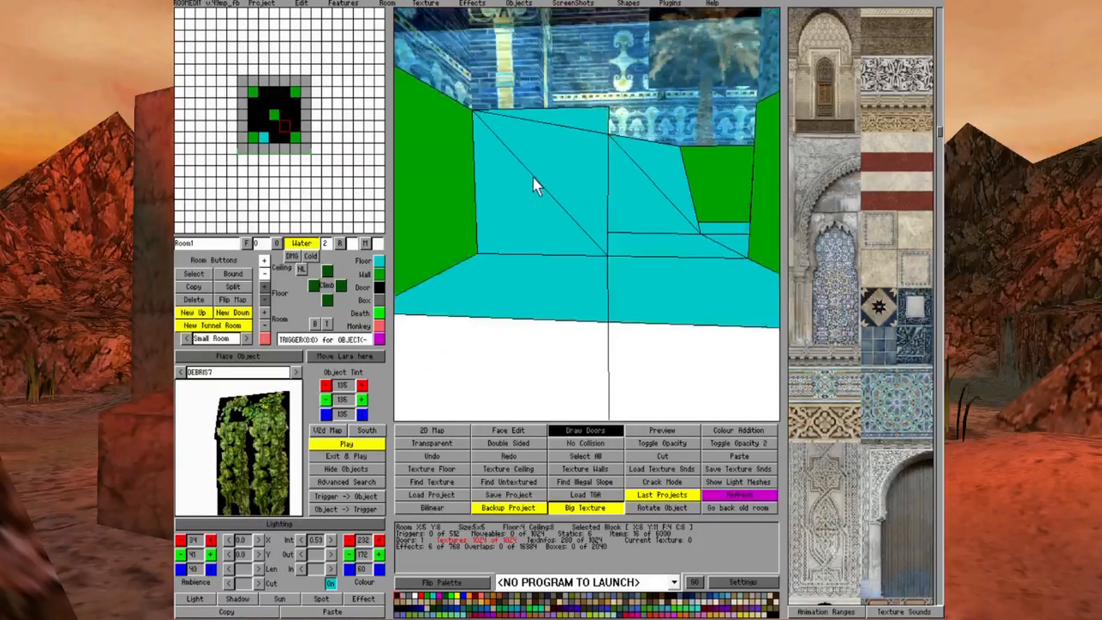
key("Up")
key("Right")
key("Down")
key("Left")
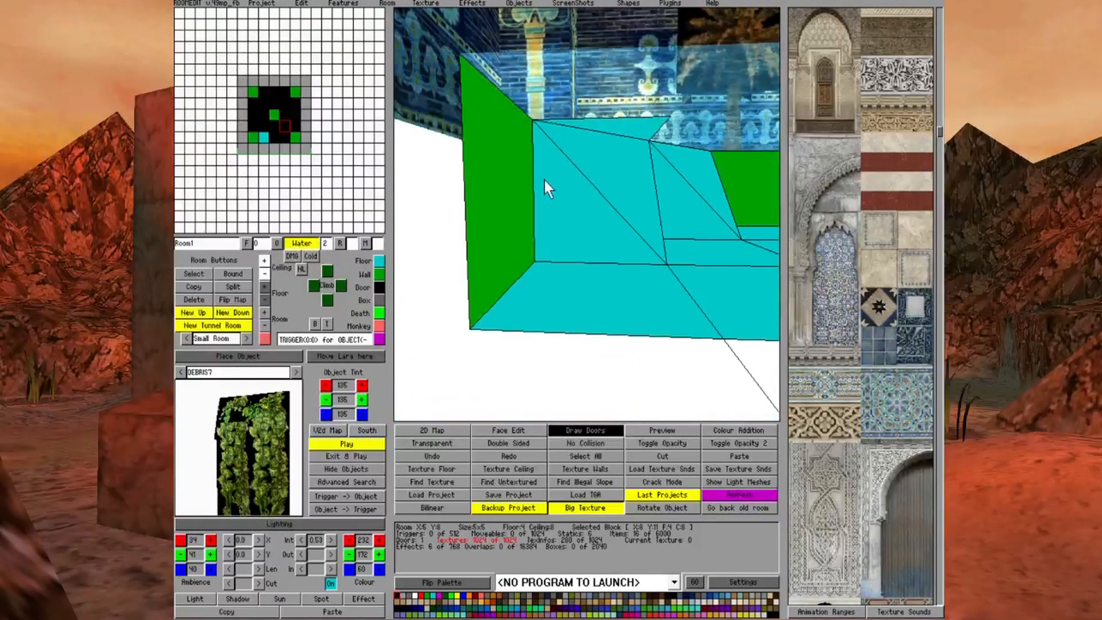
key("Right")
key("Down")
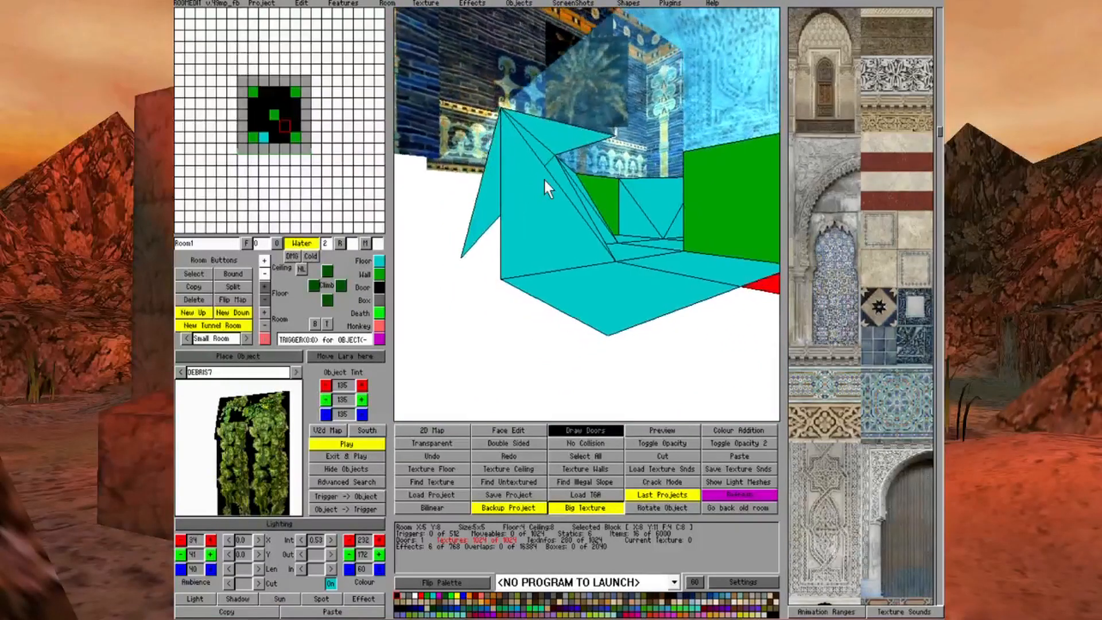
key("Right")
key("Page_Up")
key("Left")
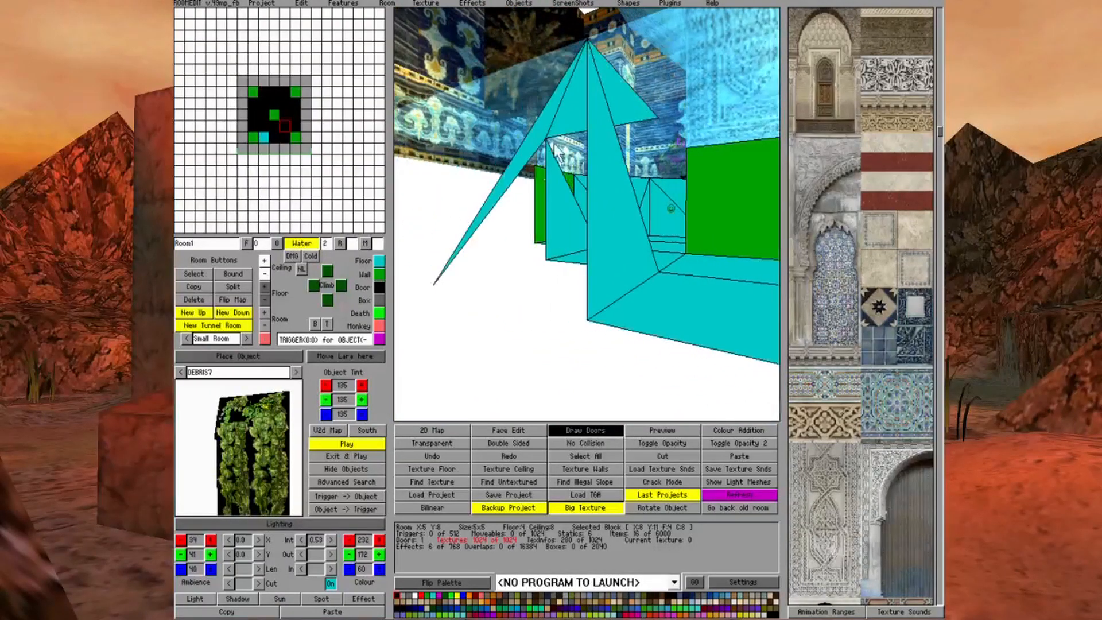
key("Right")
key("Down")
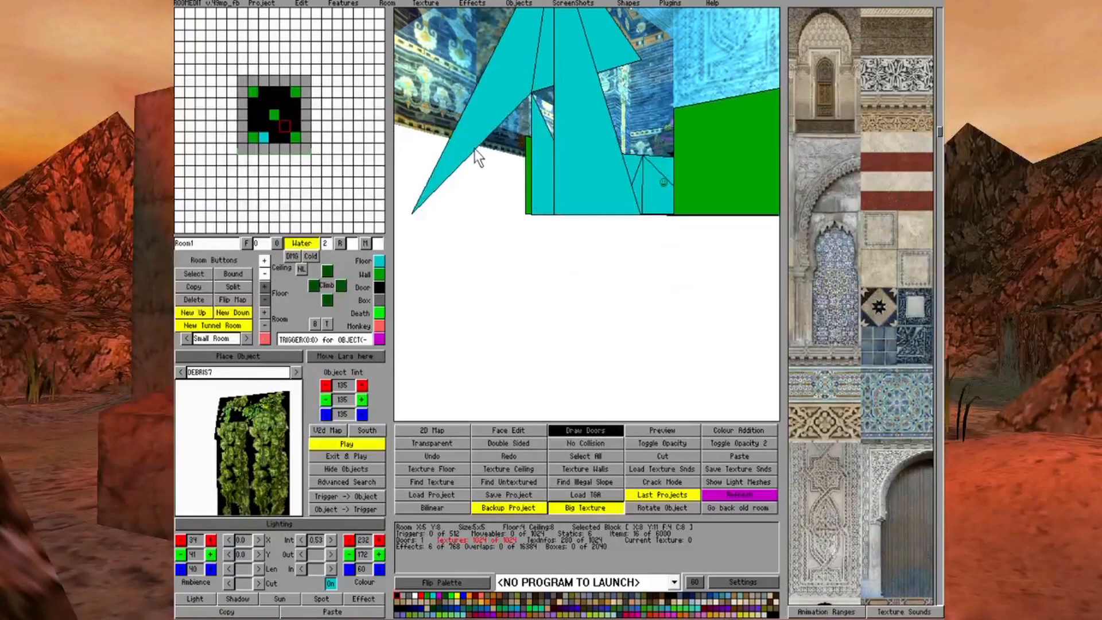
key("Up")
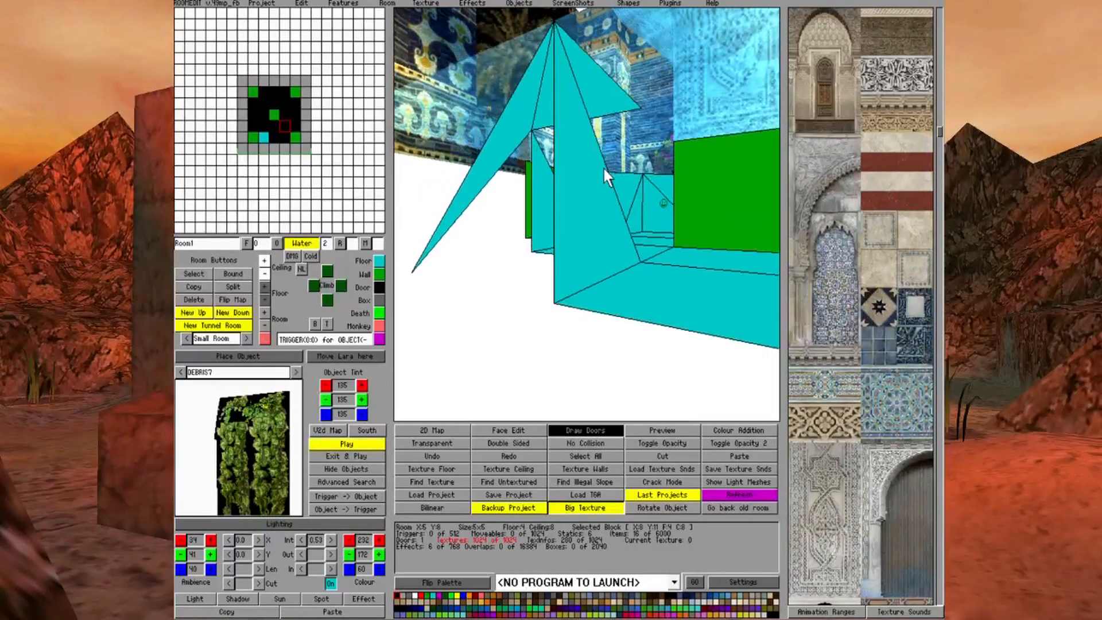
key("Page_Down")
key("Right")
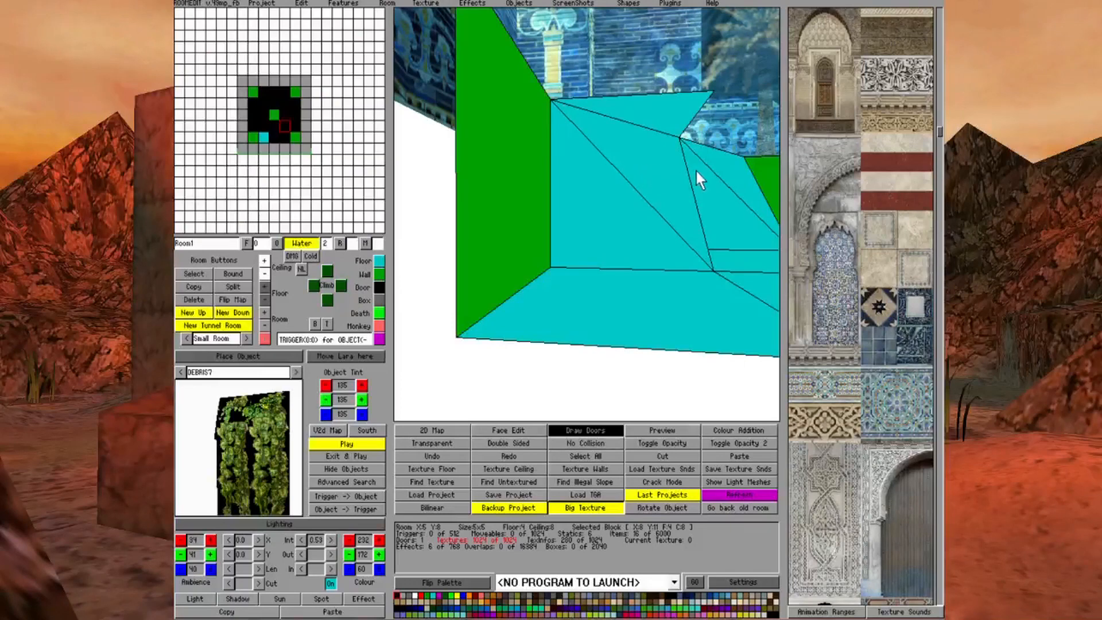
key("Right")
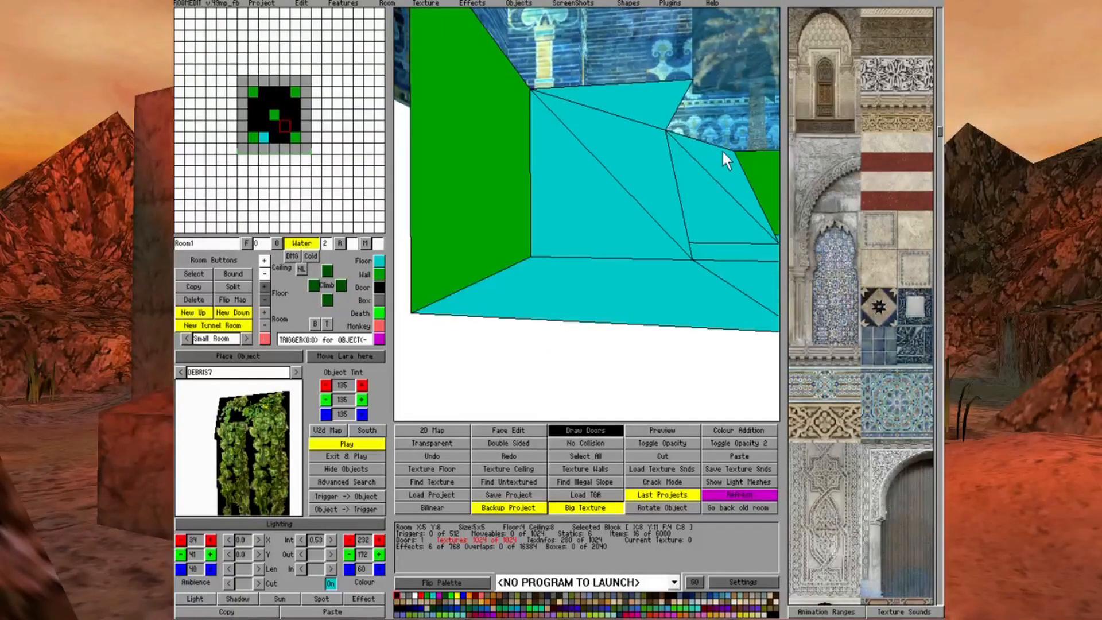
key("Right")
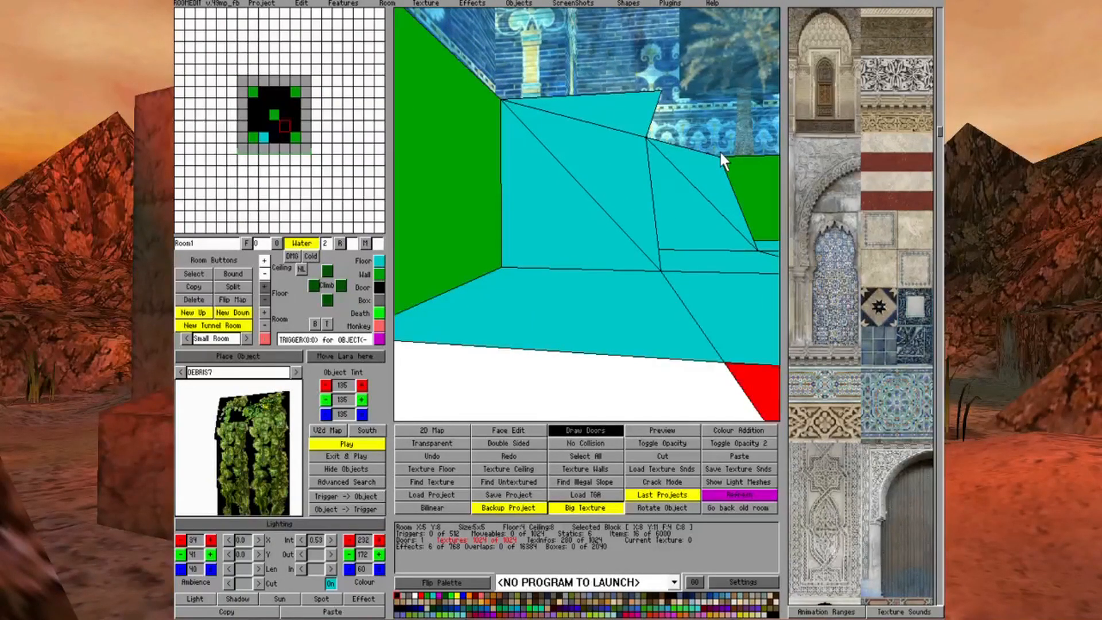
key("Right")
key("Right")
key("Right")
key("Right")
key("Right")
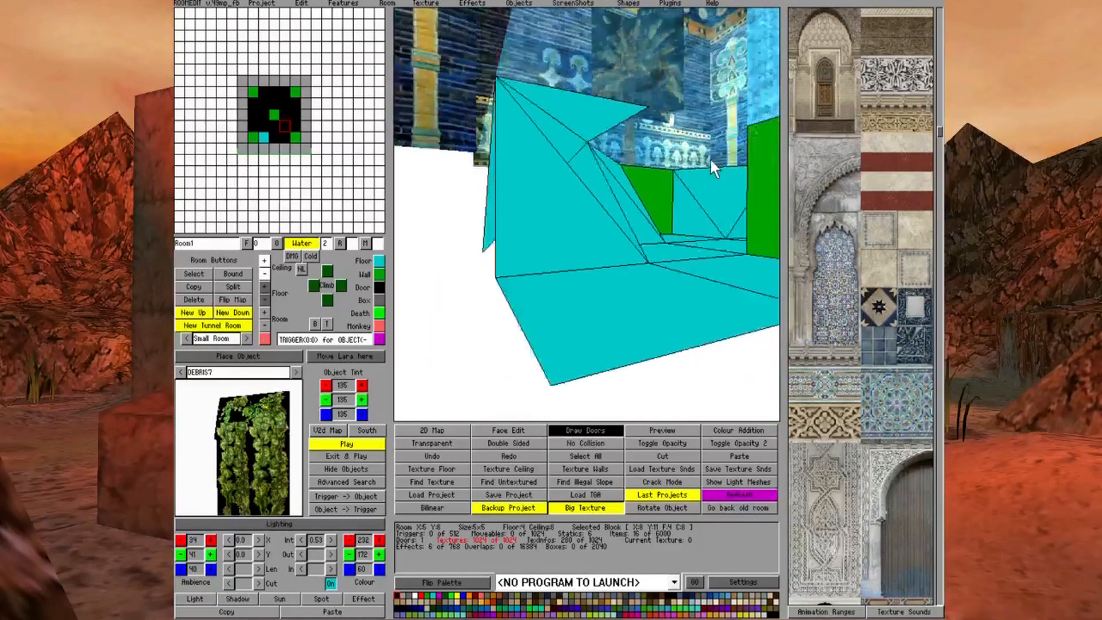
key("Right")
key("Left")
key("Left")
key("Left")
key("Left")
key("Left")
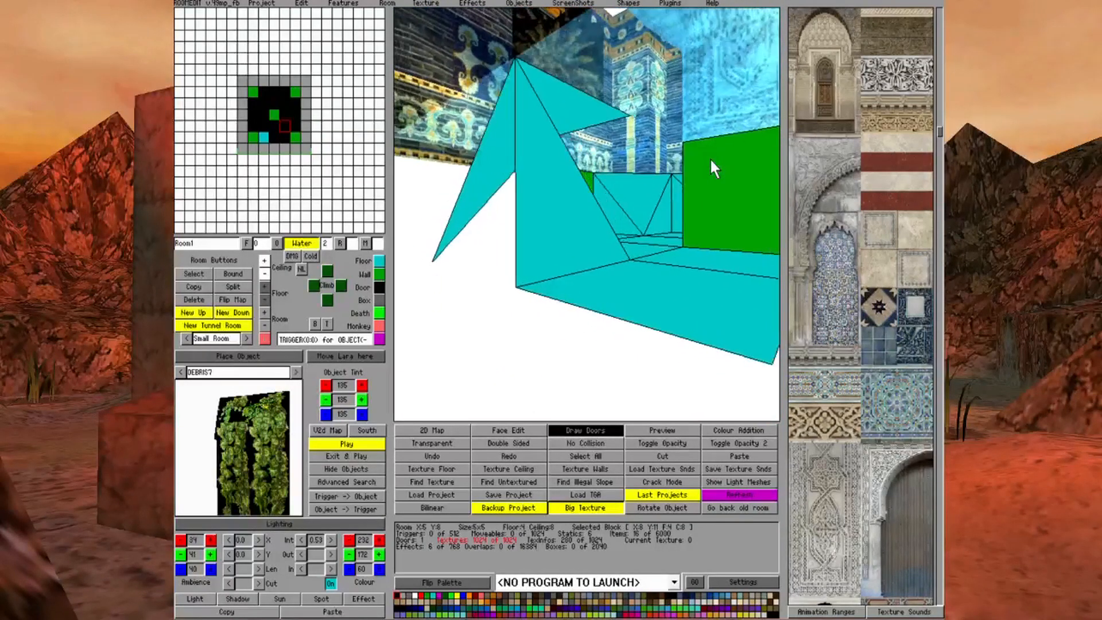
key("Left")
key("Left")
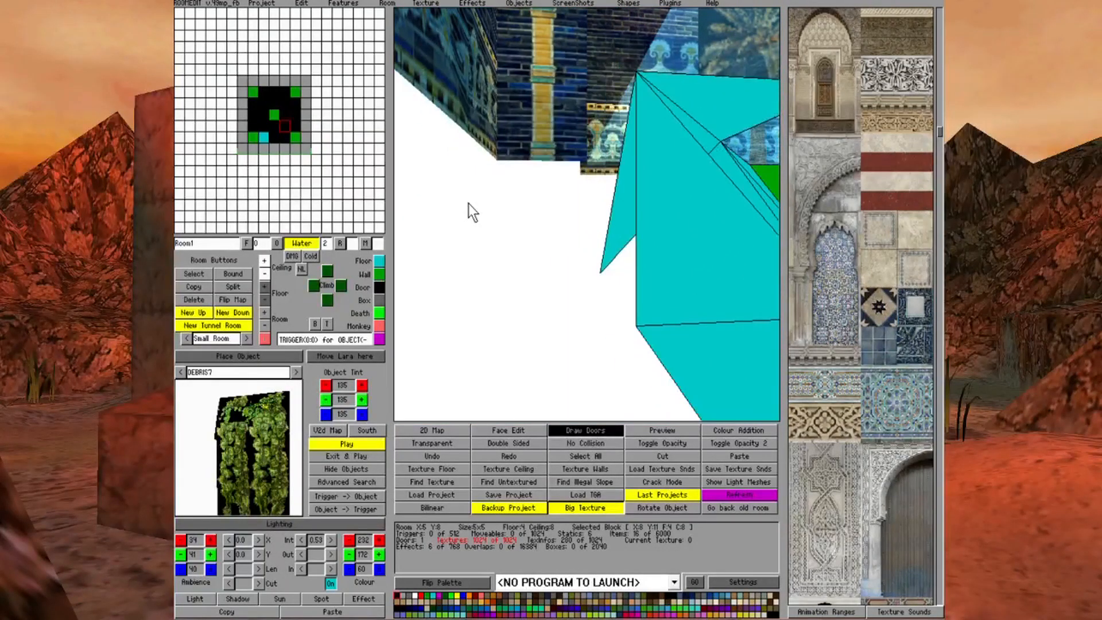
key("Right")
key("Right")
key("Right")
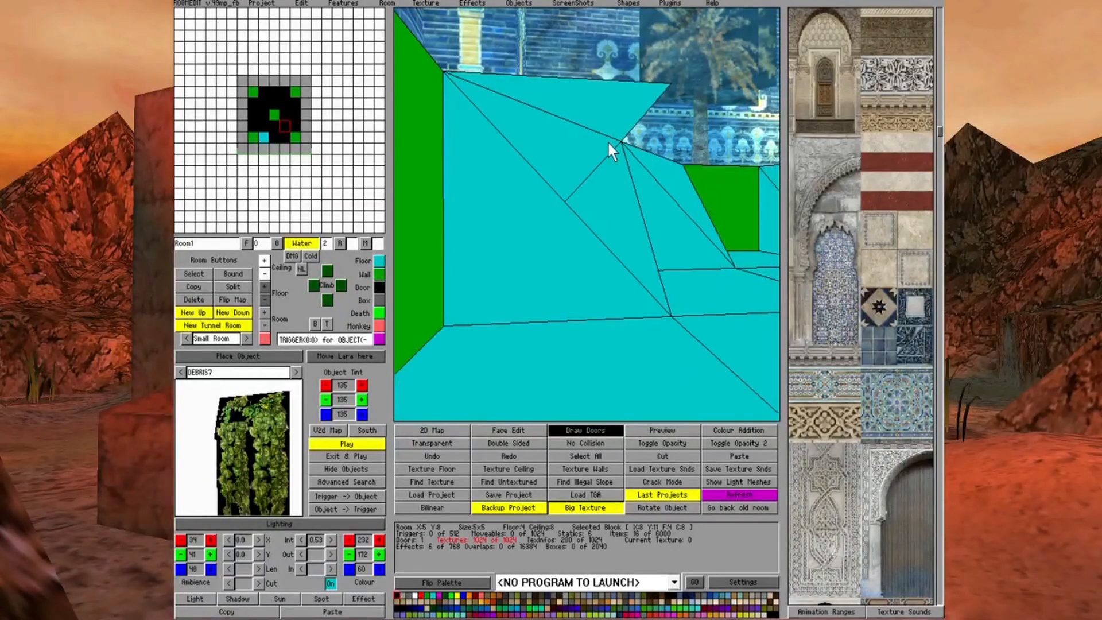
key("Left")
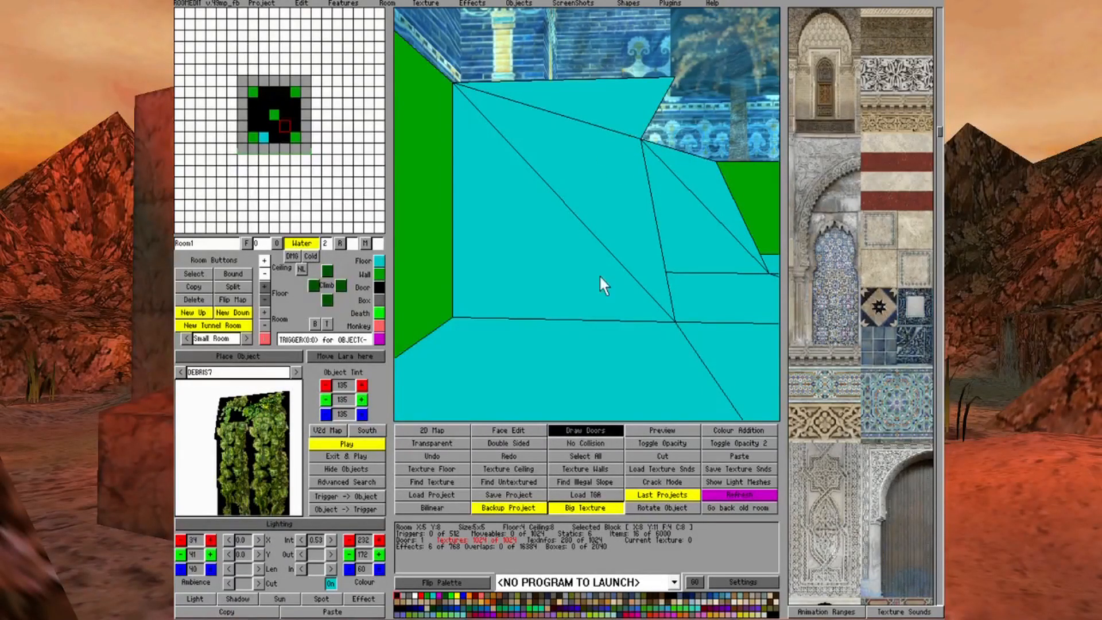
mouse_move(690, 207)
middle_mouse_down()
mouse_move(701, 215)
mouse_move(694, 174)
mouse_move(693, 204)
middle_mouse_up()
key("Up")
key("Down")
Turn the remaining sloped edge blocks around the pool into floor blocks and fold their ceiling corners down the same way
left_click(664, 216)
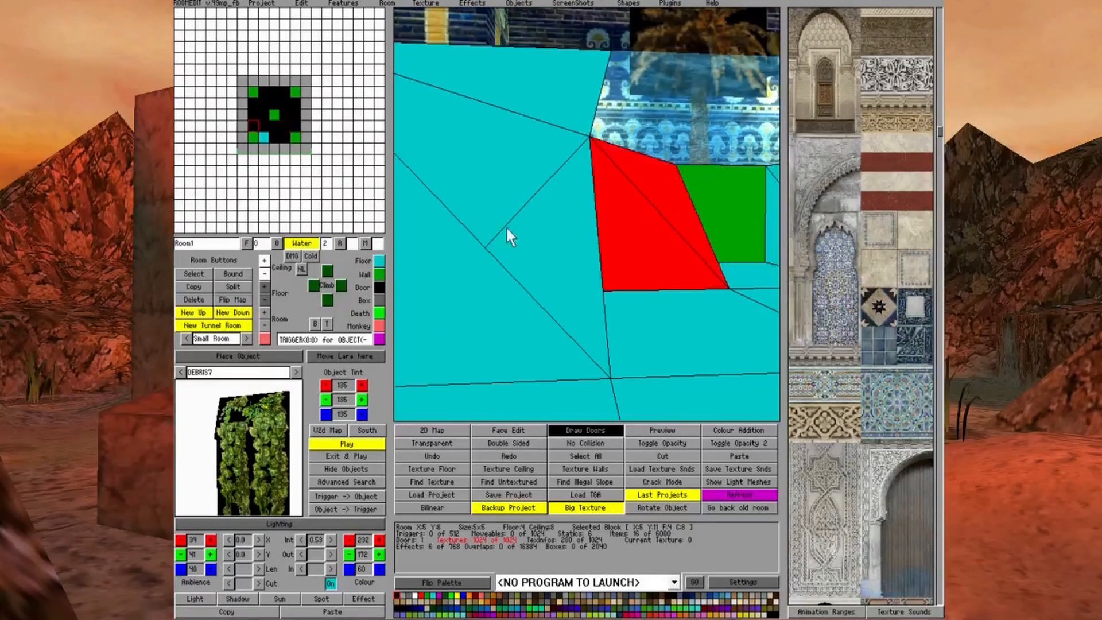
left_click(379, 257)
key("Right")
key("Right")
key("Right")
key("Right")
key("Right")
key("Right")
left_click(264, 275)
key("Right")
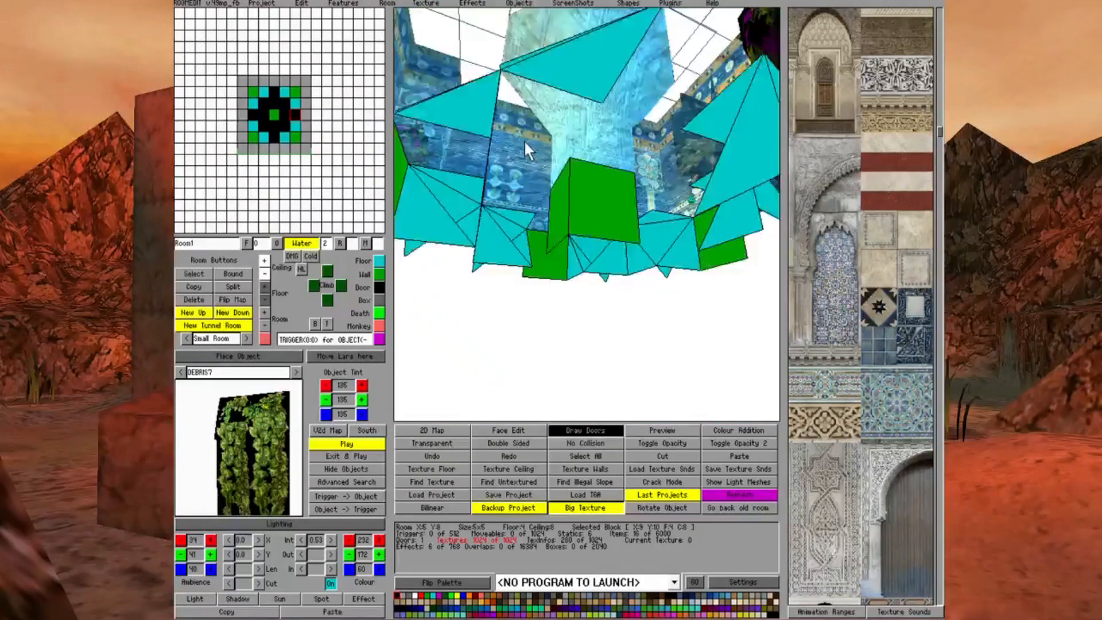
key("Right")
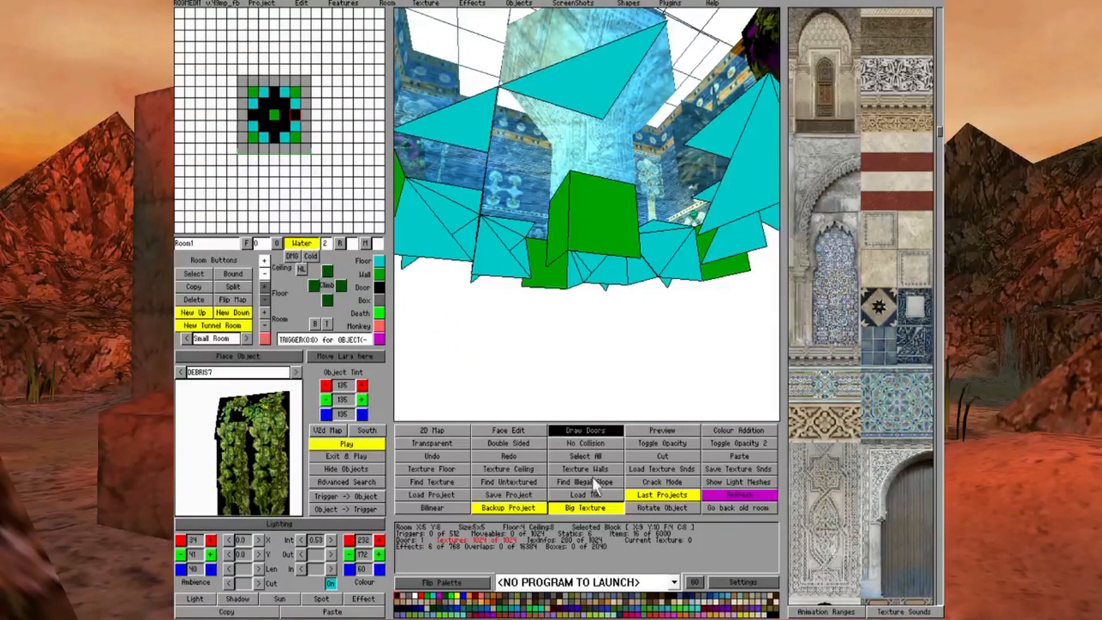
Mark the flat ceiling triangles of the corner edge blocks in Room1 as having no collision
left_click(579, 443)
left_click(484, 124)
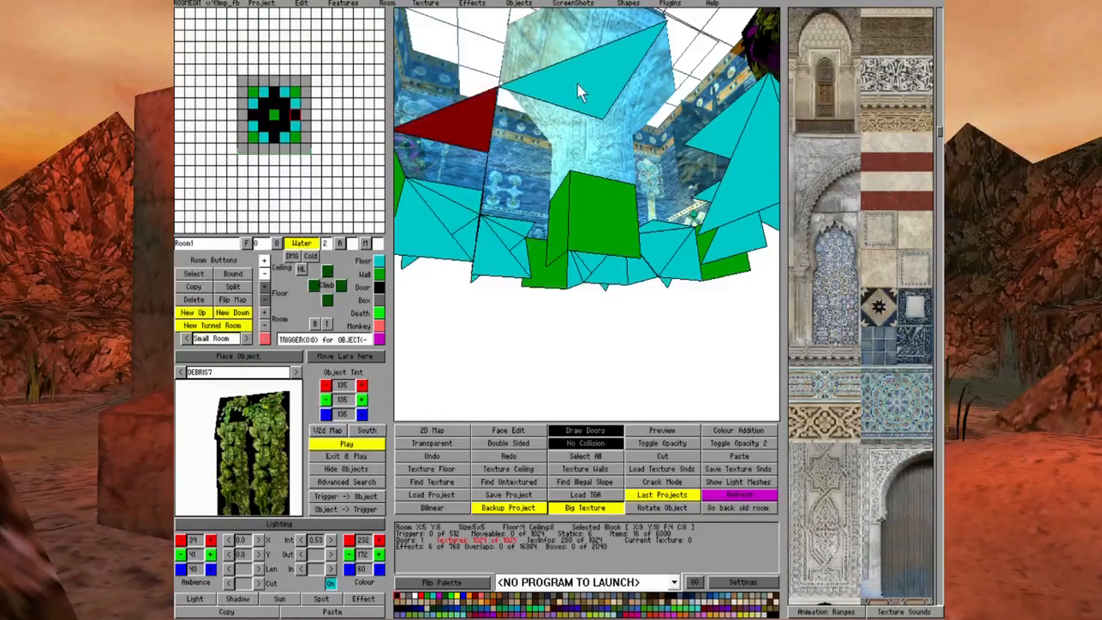
left_click(577, 82)
left_click(660, 227)
left_click(728, 141)
left_click(717, 189)
key("Right")
key("Page_Up")
left_click(452, 185)
left_click(516, 181)
Return to Room0 and turn off no-collision marking
key("Right")
key("Up")
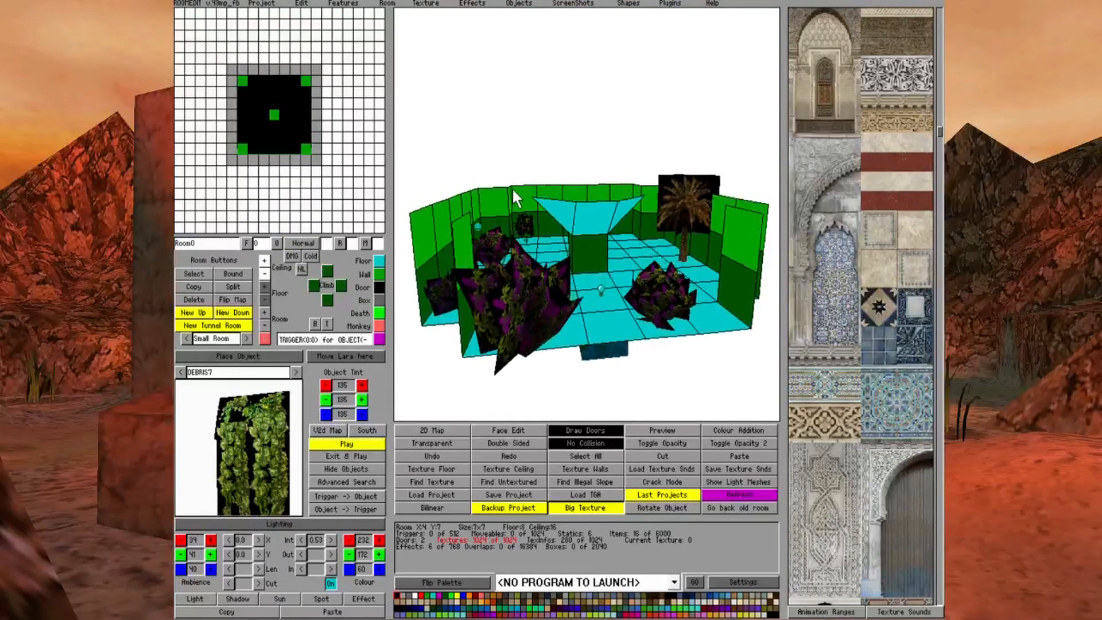
key("Up")
key("Right")
key("Page_Up")
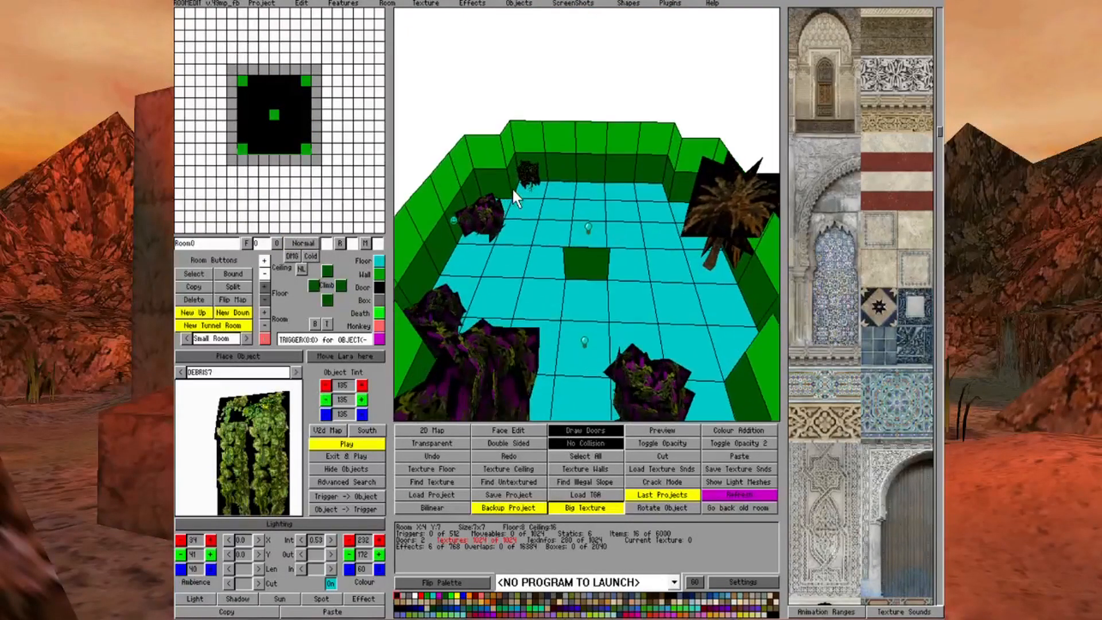
left_click(574, 445)
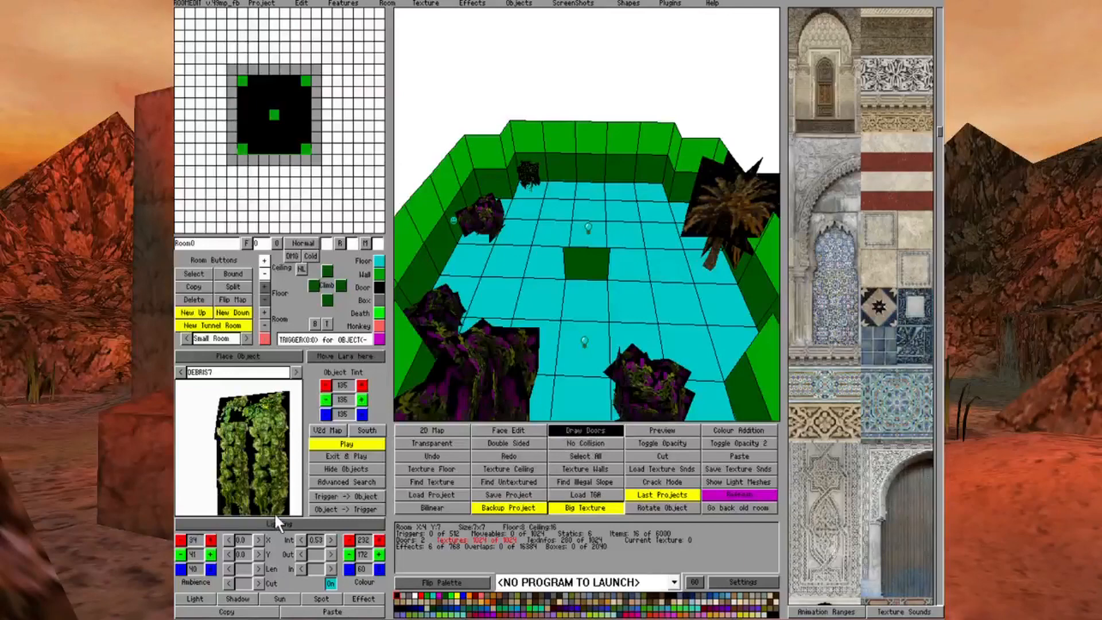
Switch to face editing in Room0 and examine the triangular pool corners on the textured water surface from above
key("Page_Up")
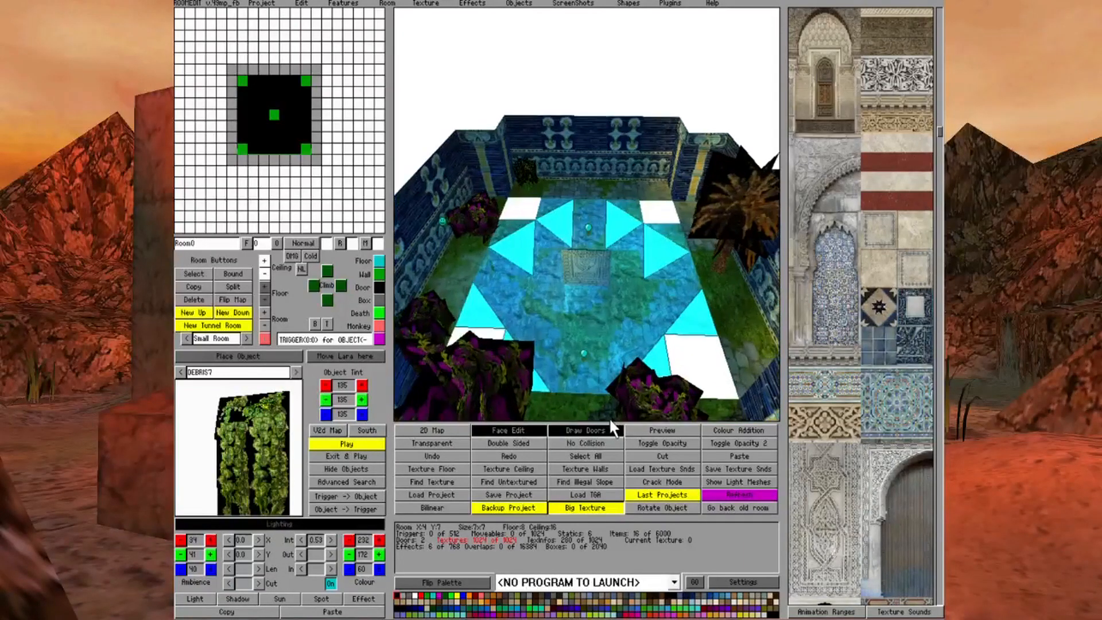
key("Up")
key("Page_Down")
key("Down")
key("Left")
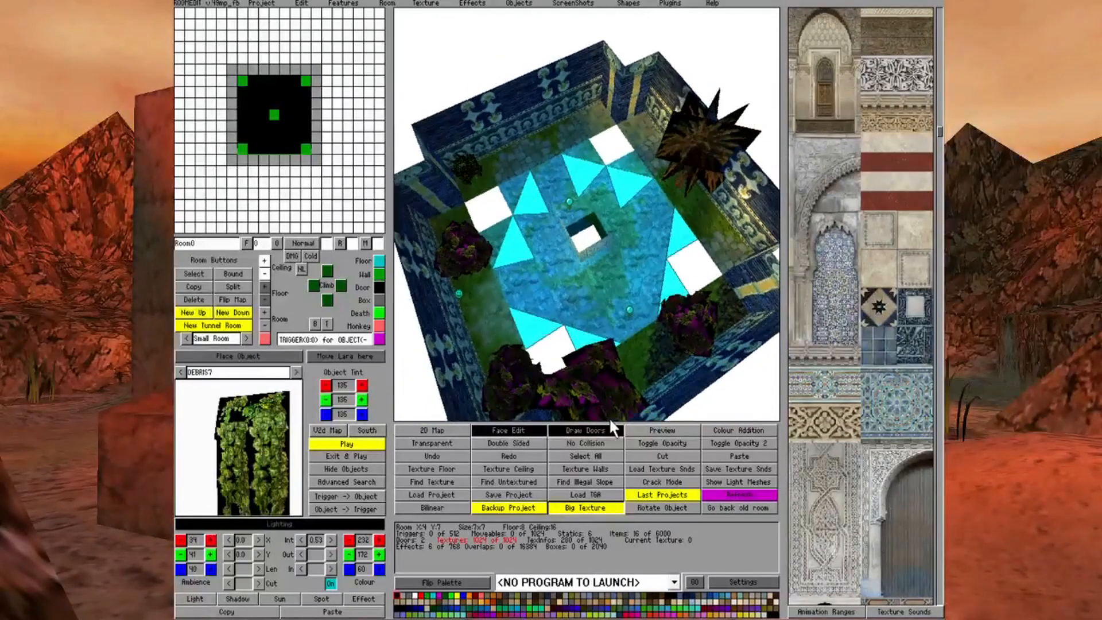
key("Left")
key("Down")
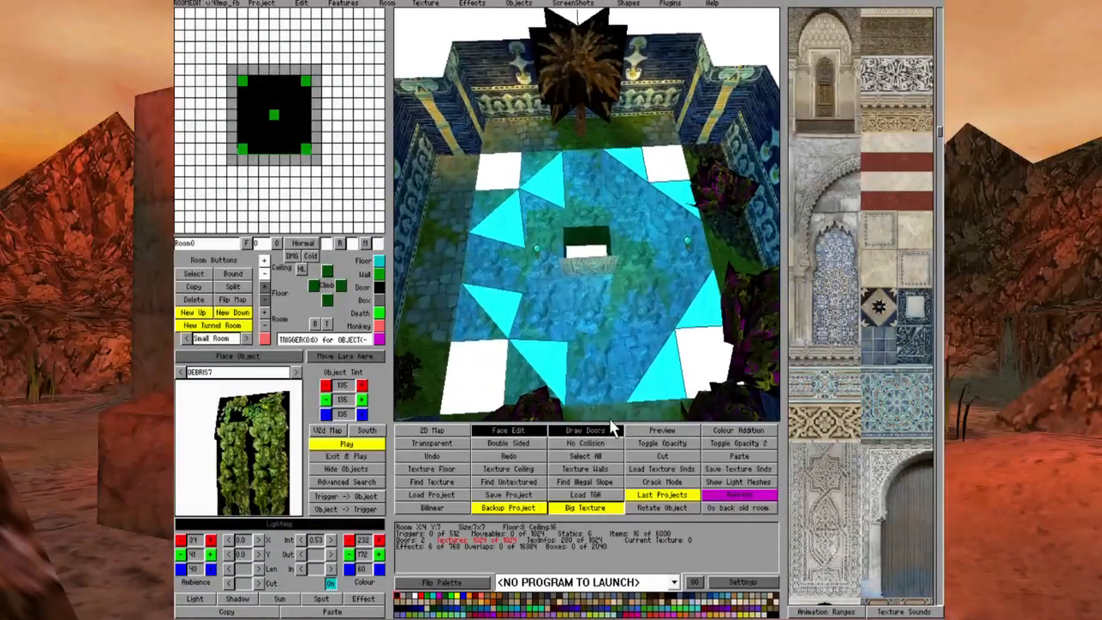
key("Page_Up")
key("Right")
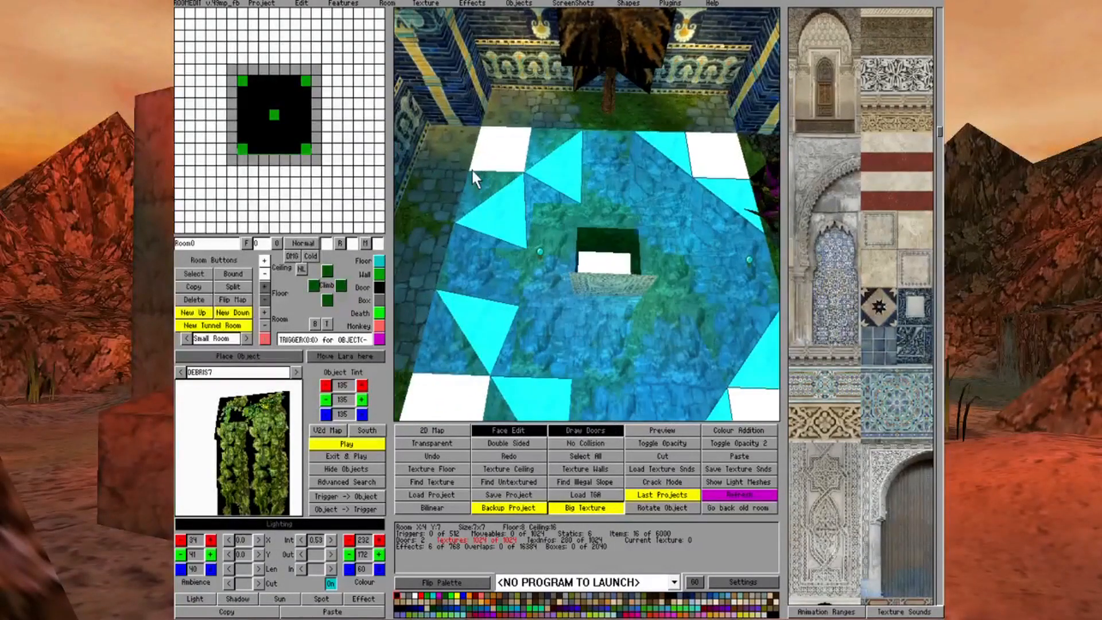
key("Page_Down")
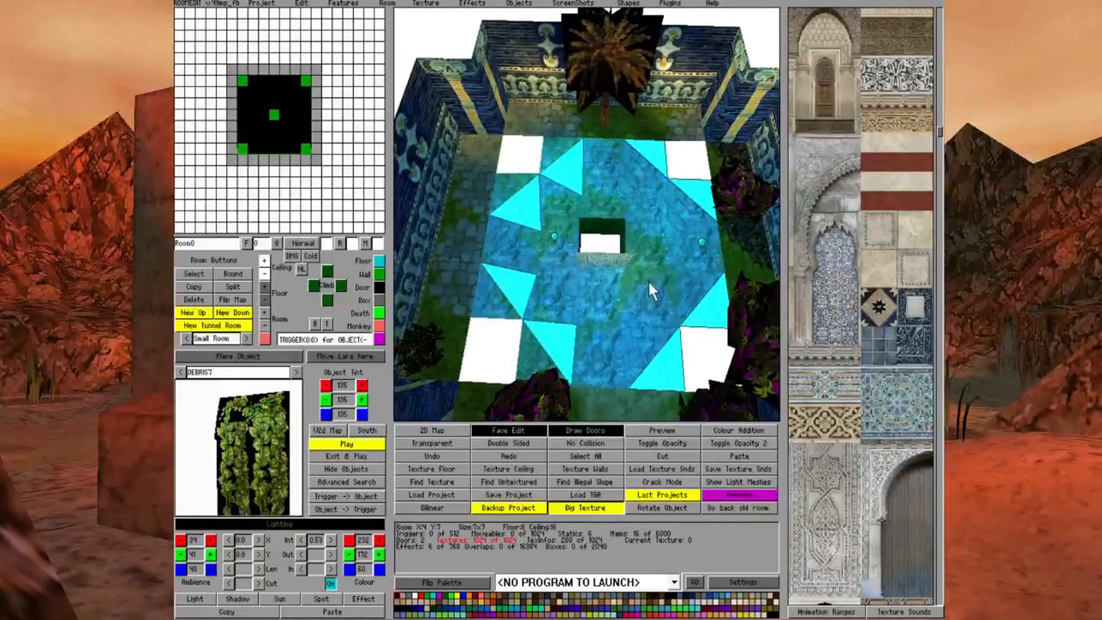
Leave face editing and turn the three blocks around one pool corner in Room0 into floor blocks
left_click(519, 432)
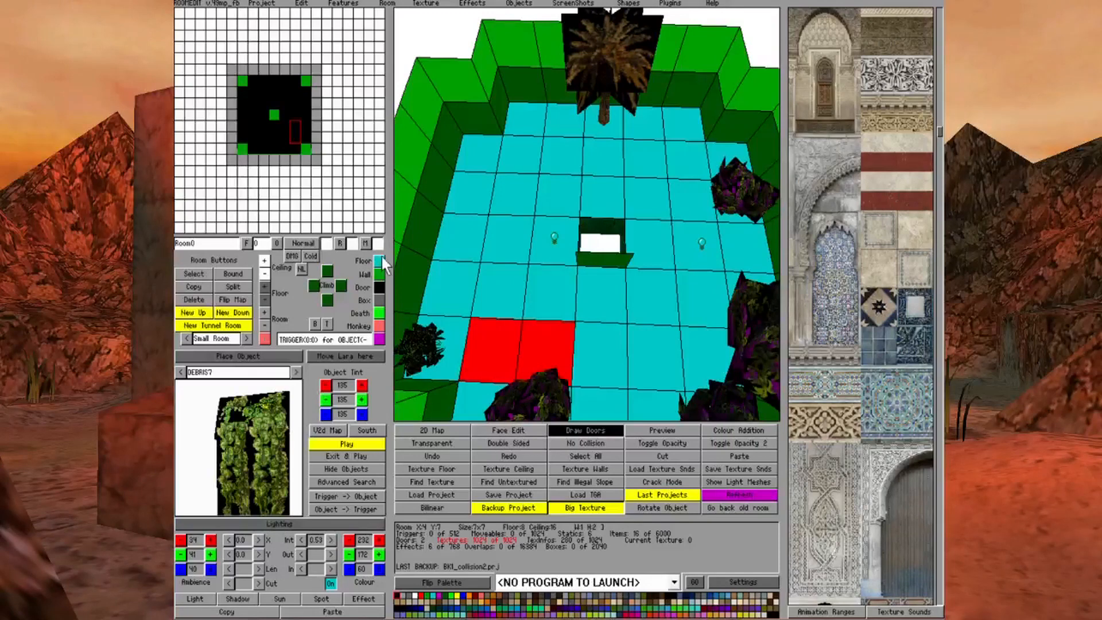
left_click(380, 258)
left_click(501, 287)
left_click(377, 262)
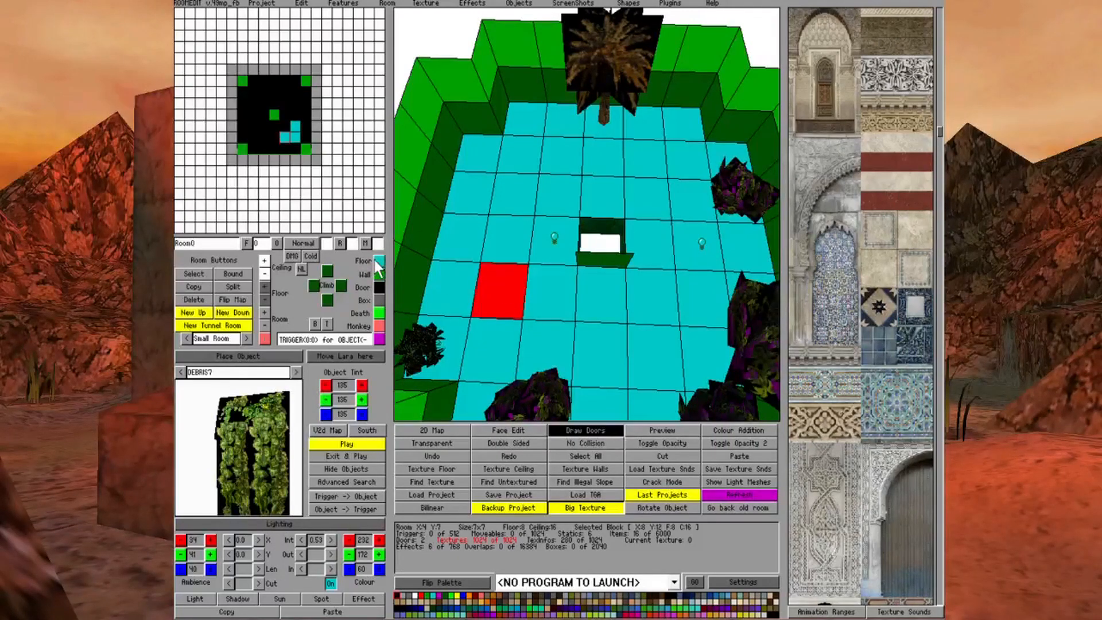
Raise the outer floor corner of the two blocks beside that pool corner block by one unit, and check the textured faces
left_click(520, 343)
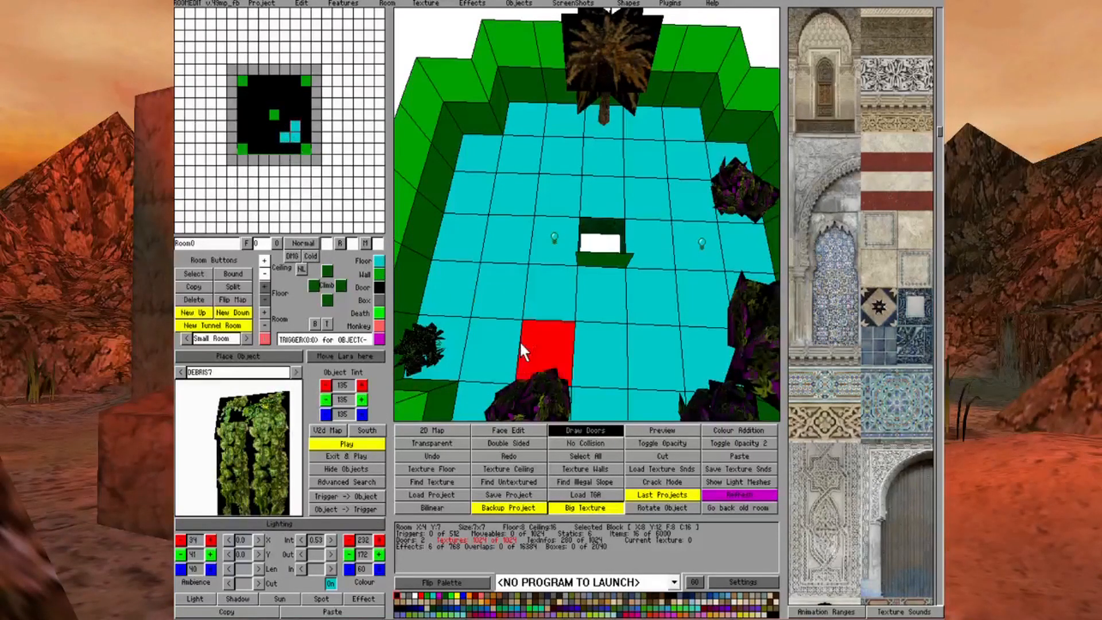
left_click(504, 349)
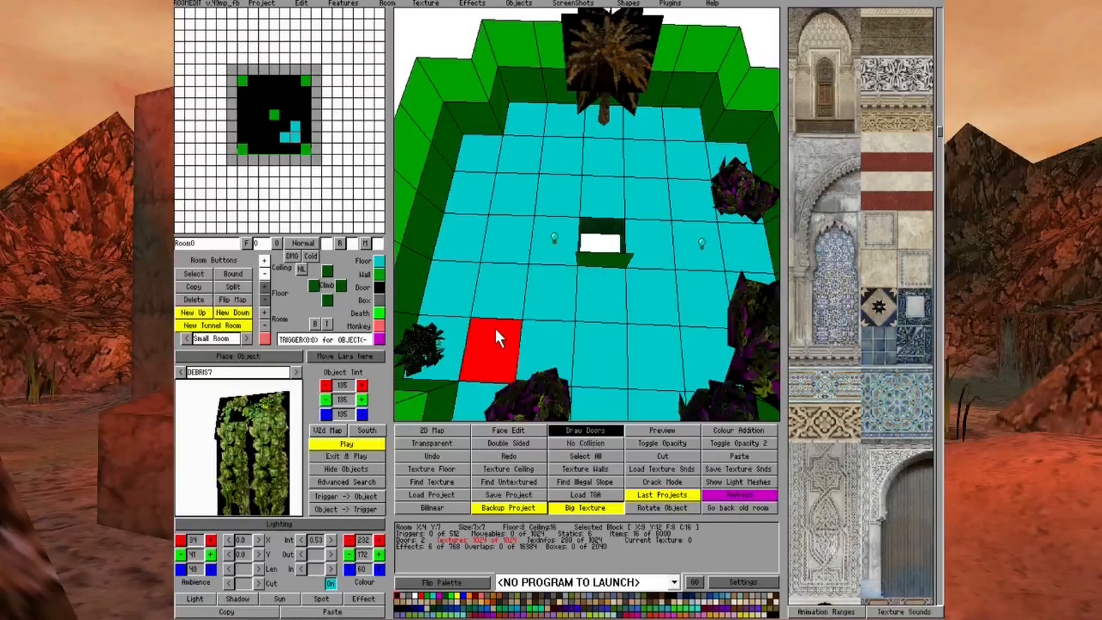
left_click(501, 300)
left_click(501, 301, "ctrl")
left_click(264, 286)
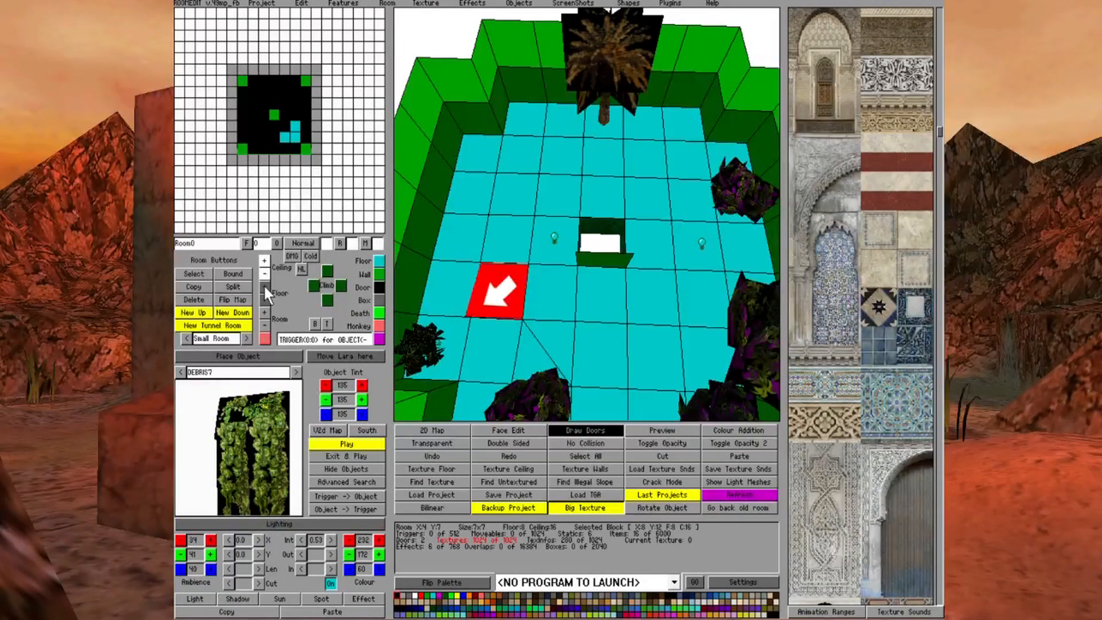
left_click(615, 292)
left_click(501, 430)
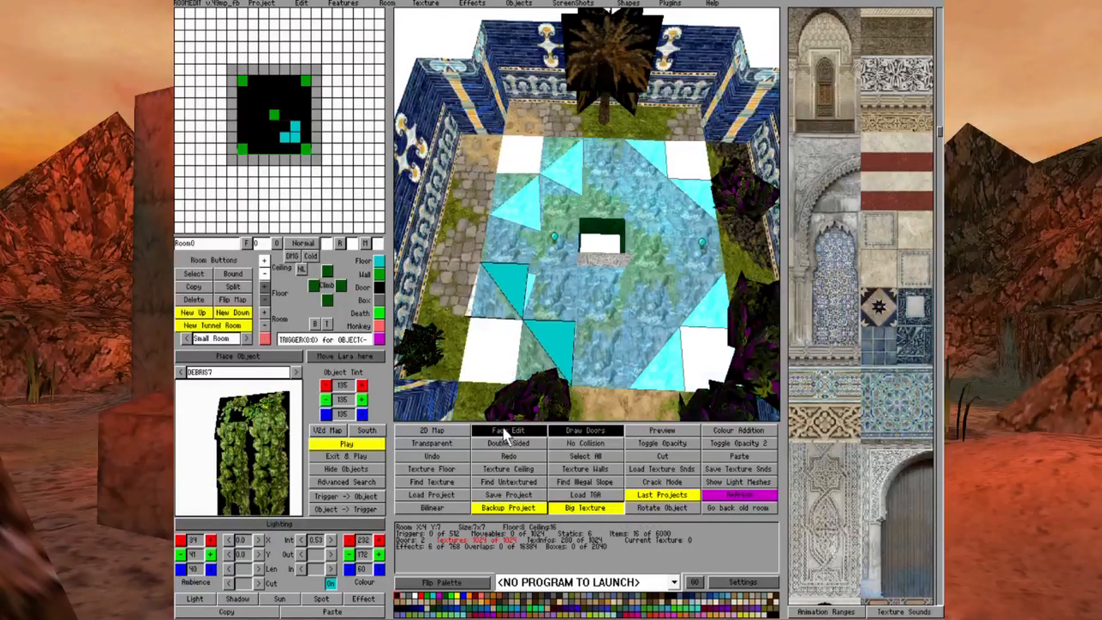
scroll(516, 281, "up", 4)
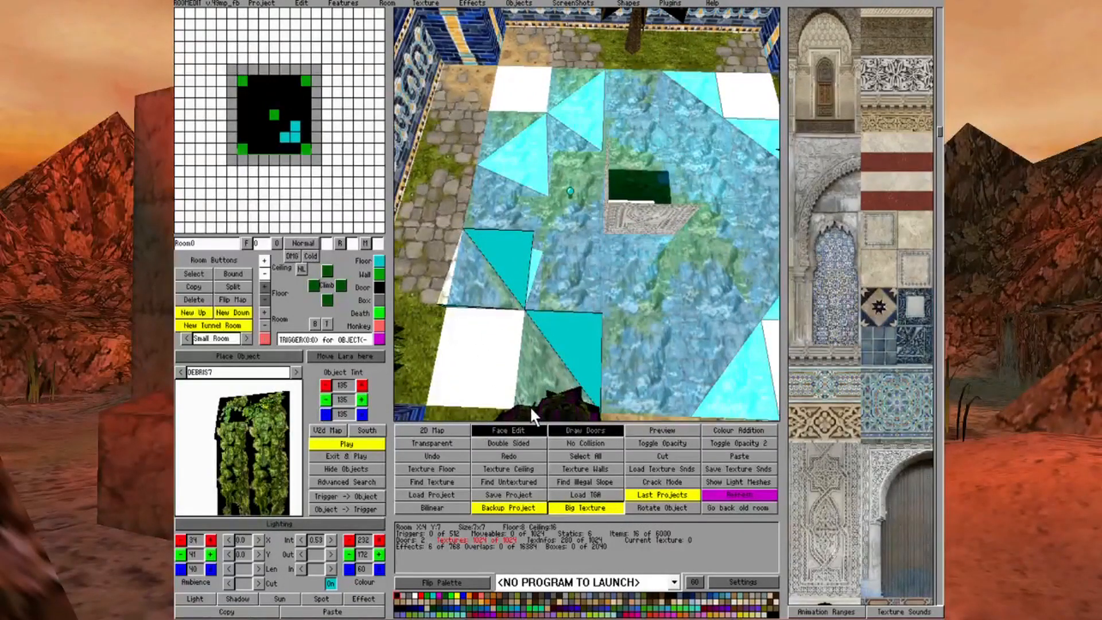
scroll(529, 405, "down", 4)
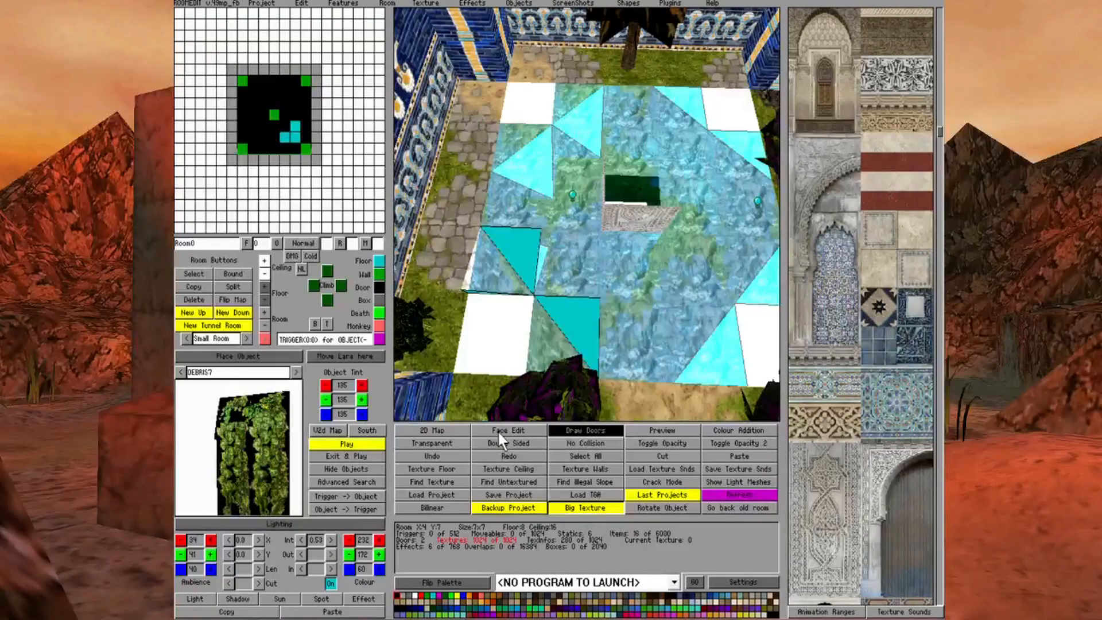
Return to block editing and raise the five-block floor strip along each of the pool's four sides by one unit
left_click(497, 430)
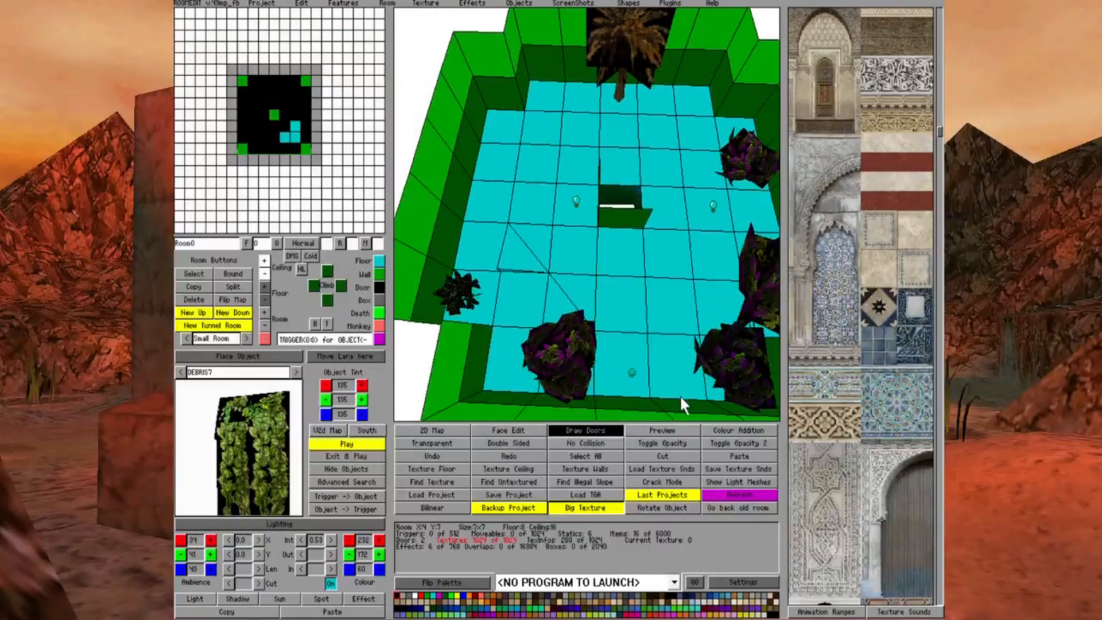
left_click_drag(706, 387, 503, 380)
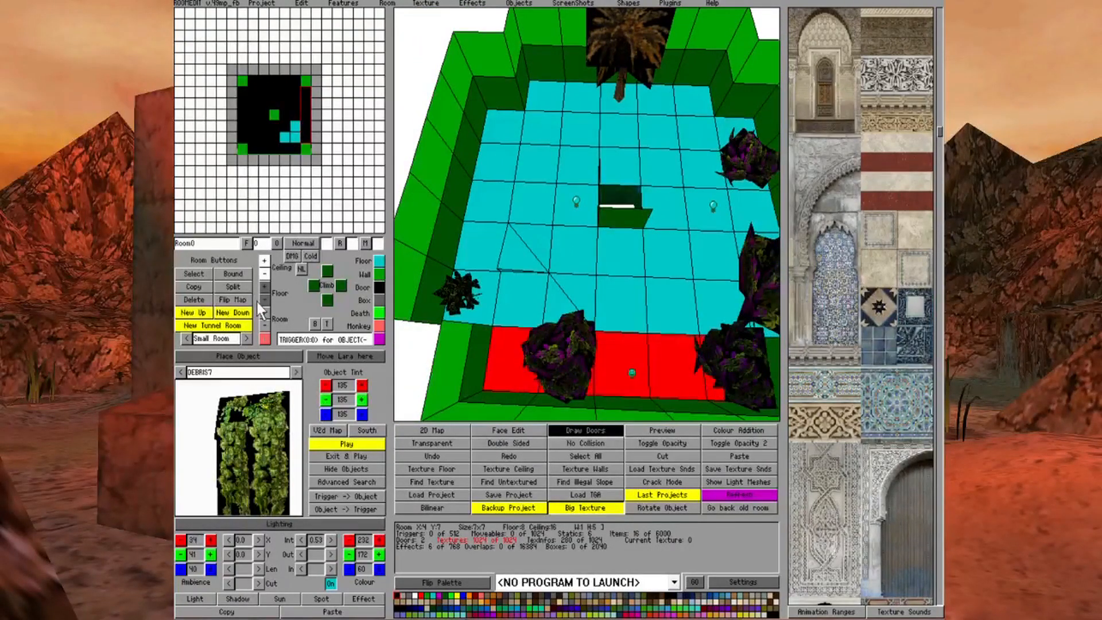
left_click(263, 287)
left_click_drag(479, 284, 511, 119)
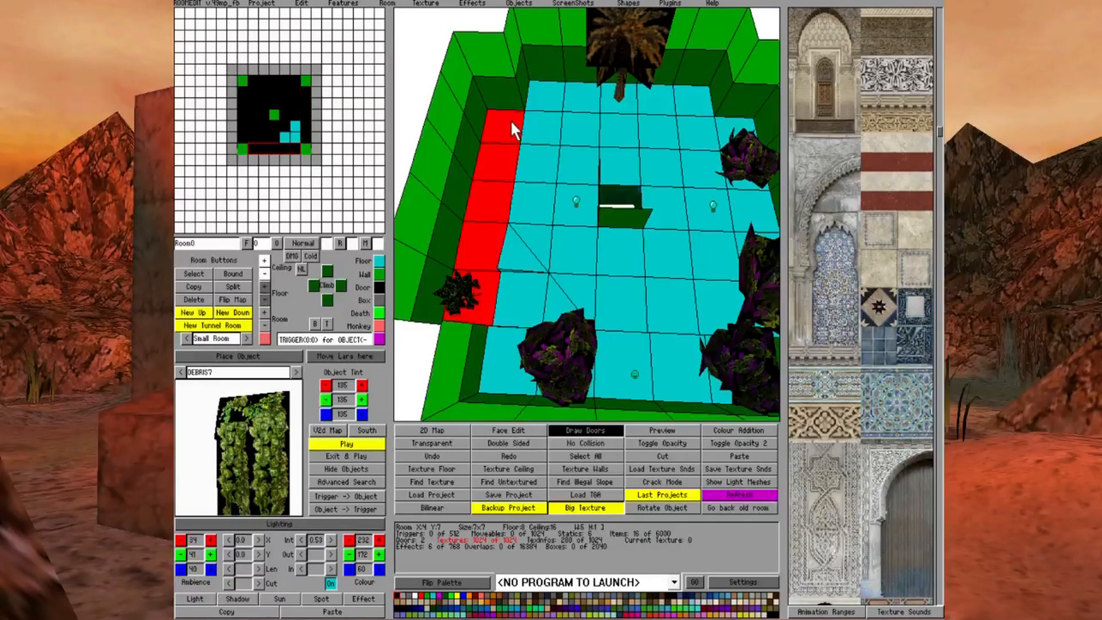
left_click(263, 288)
left_click_drag(566, 84, 679, 113)
left_click(264, 287)
key("Page_Down")
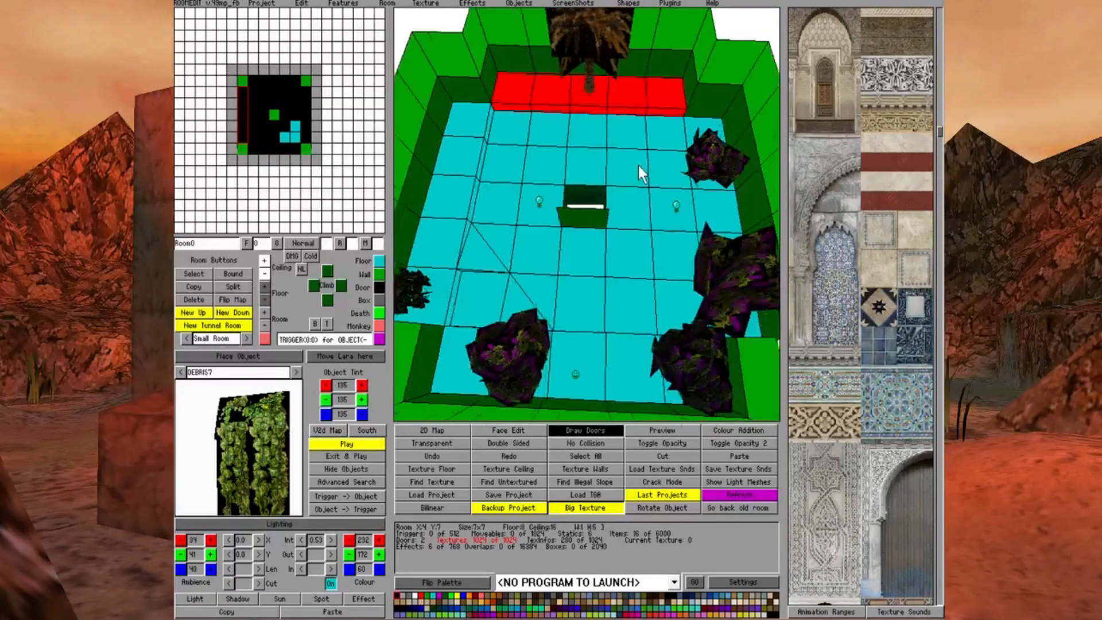
left_click_drag(729, 322, 692, 118)
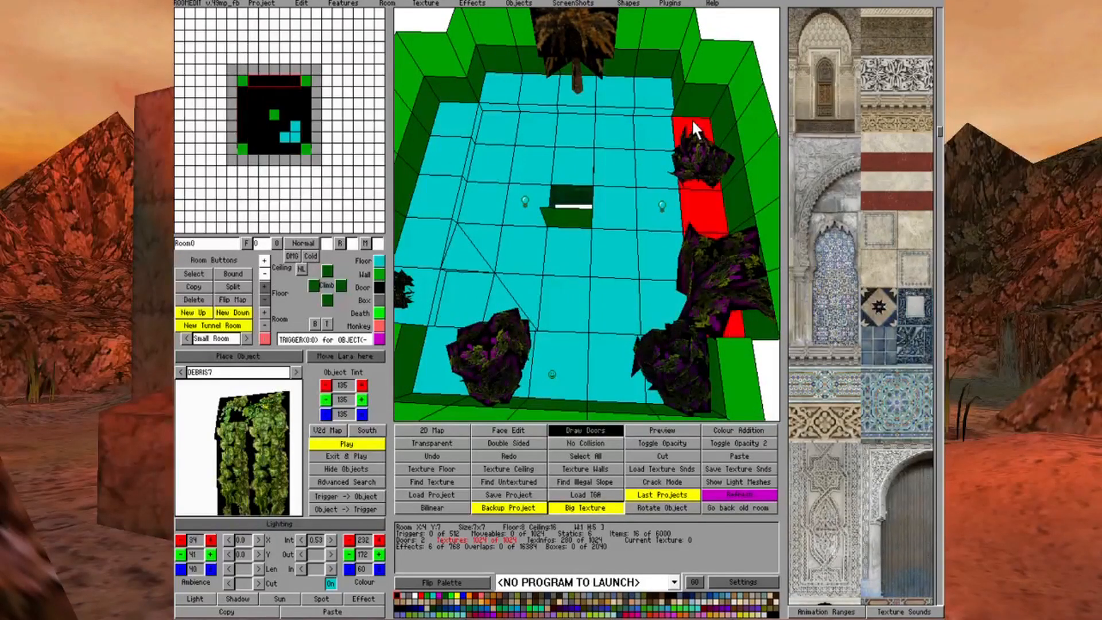
left_click(264, 287)
Raise the opposite pool corner block and its two neighbours' outer floor corners by one unit, and begin on the adjacent pool corner
left_click(623, 125)
left_click(479, 129)
left_click(263, 286)
left_click(503, 160)
left_click(503, 160, "ctrl")
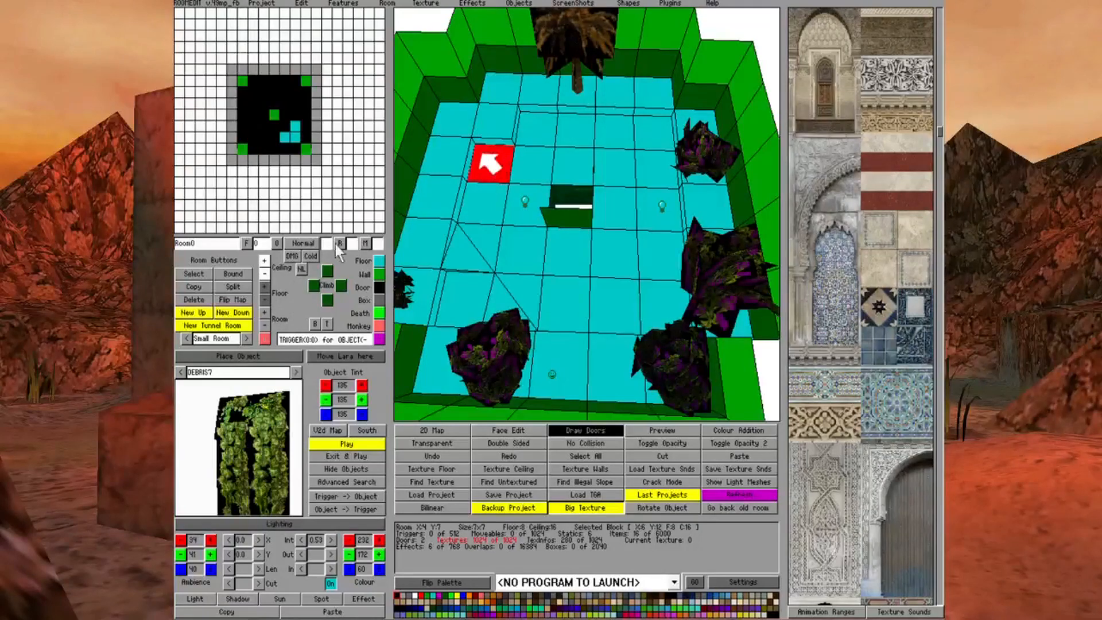
left_click(264, 286)
left_click(540, 131)
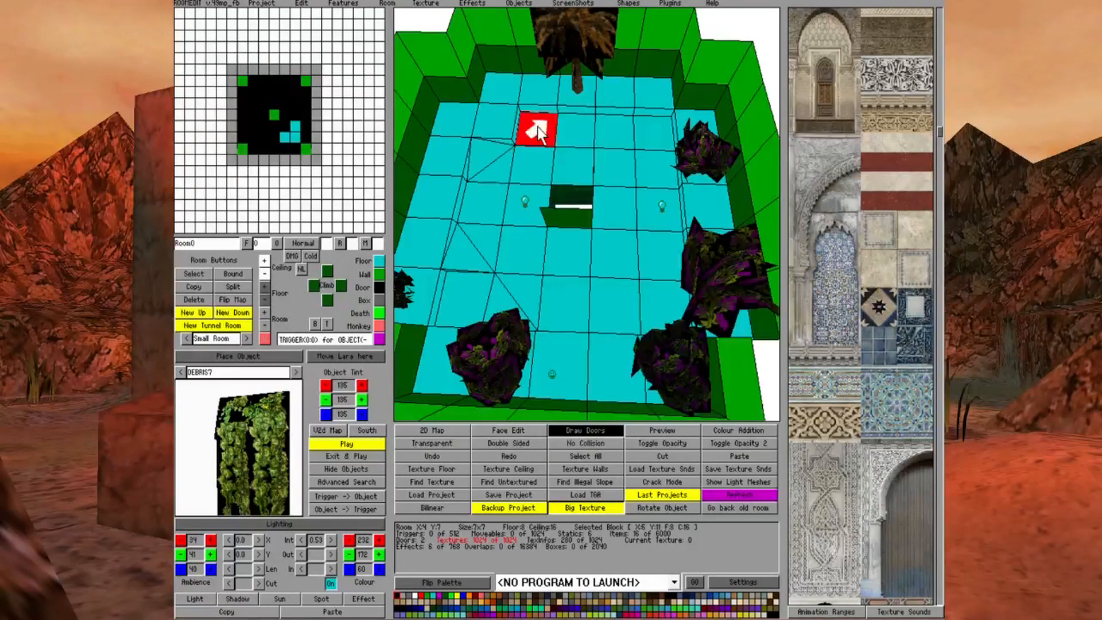
left_click(540, 132, "ctrl")
left_click(263, 289)
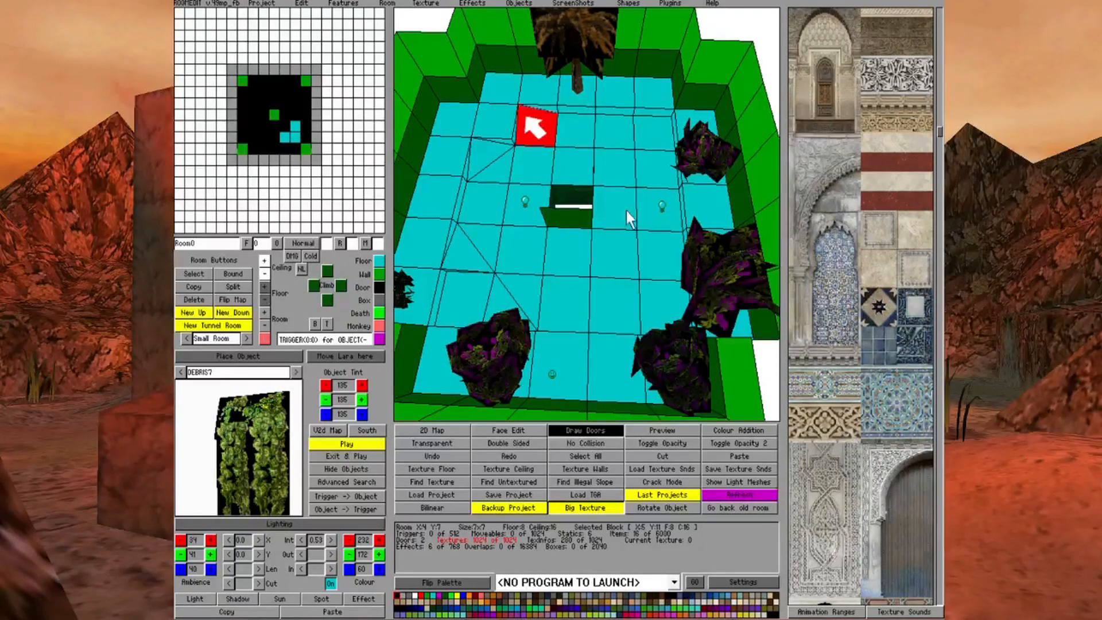
left_click(626, 212)
left_click(647, 142)
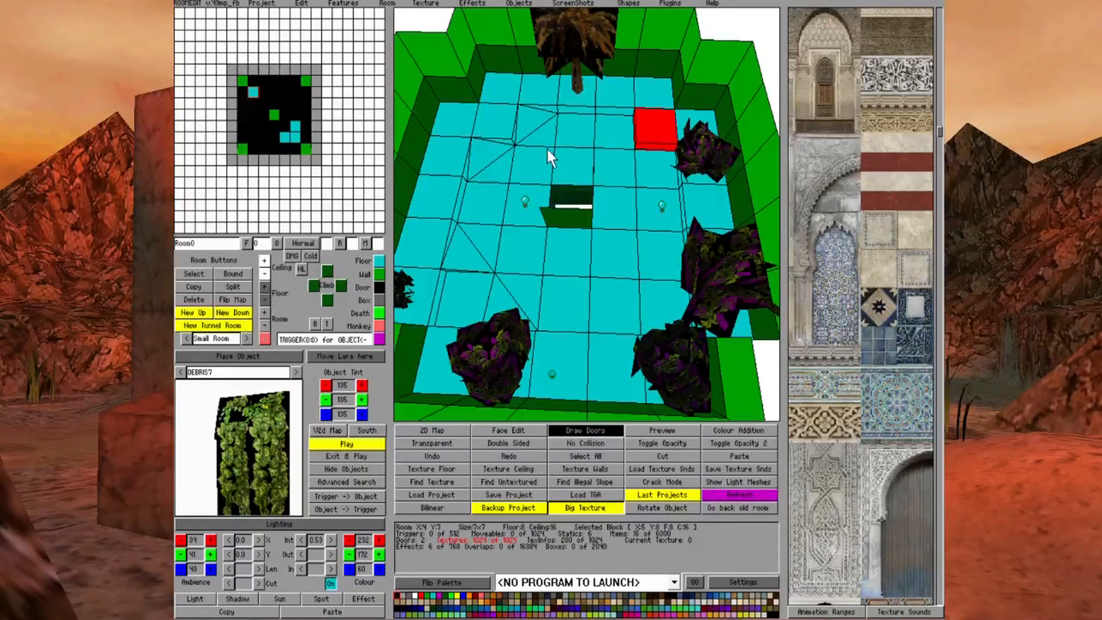
left_click(600, 131)
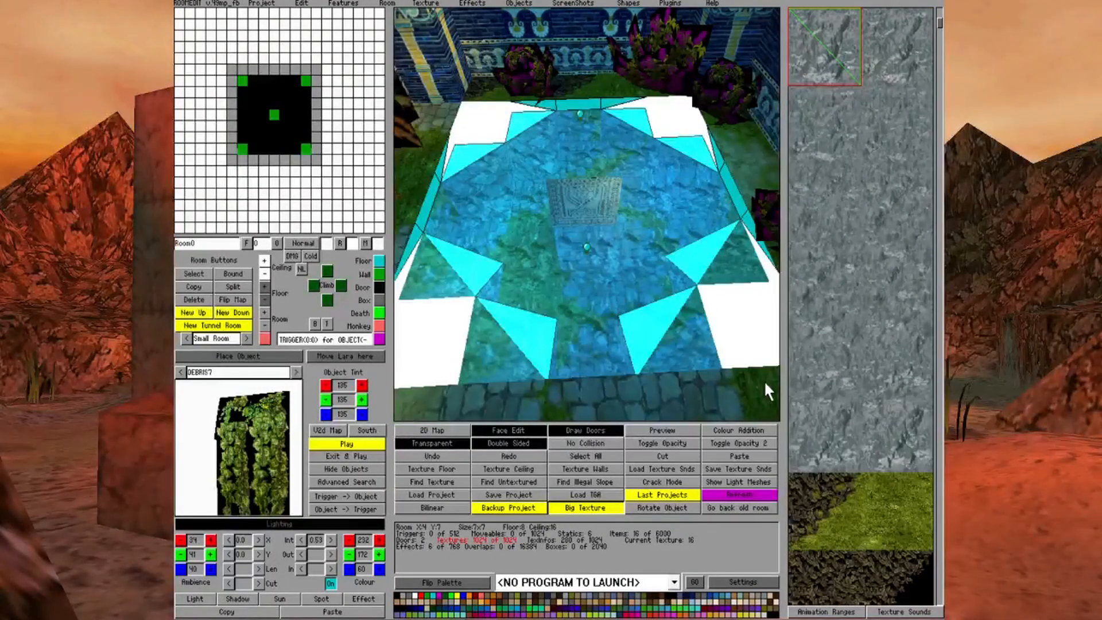
Turn off transparent and double-sided texturing and apply the grass texture to a triangular floor face and the adjoining corner block
key("Page_Down")
left_click(739, 402, "alt")
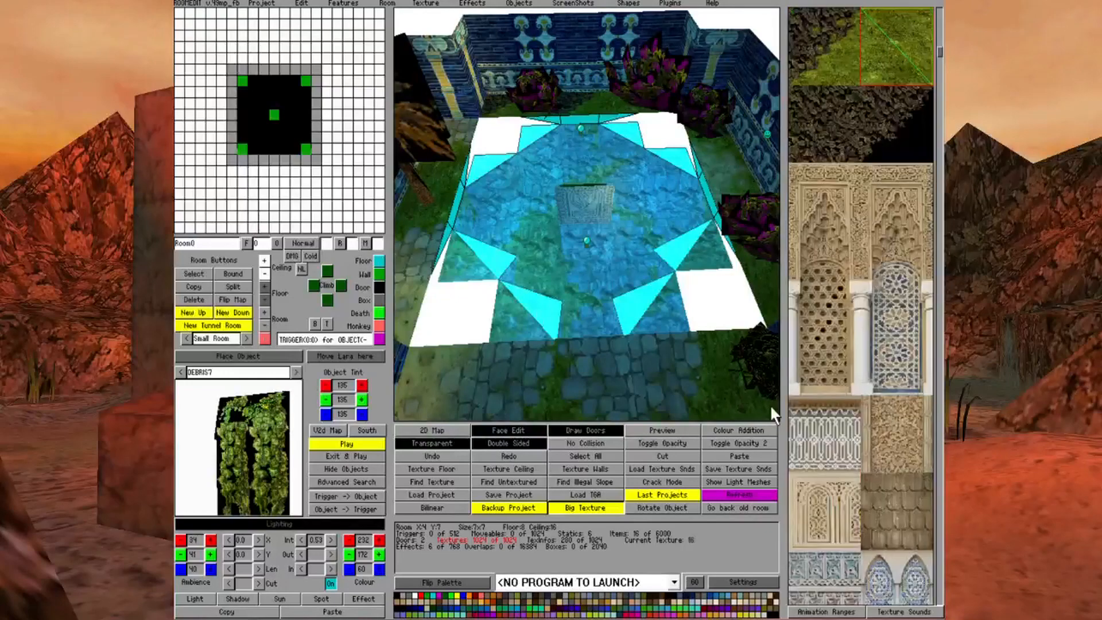
left_click(459, 442)
left_click(483, 445)
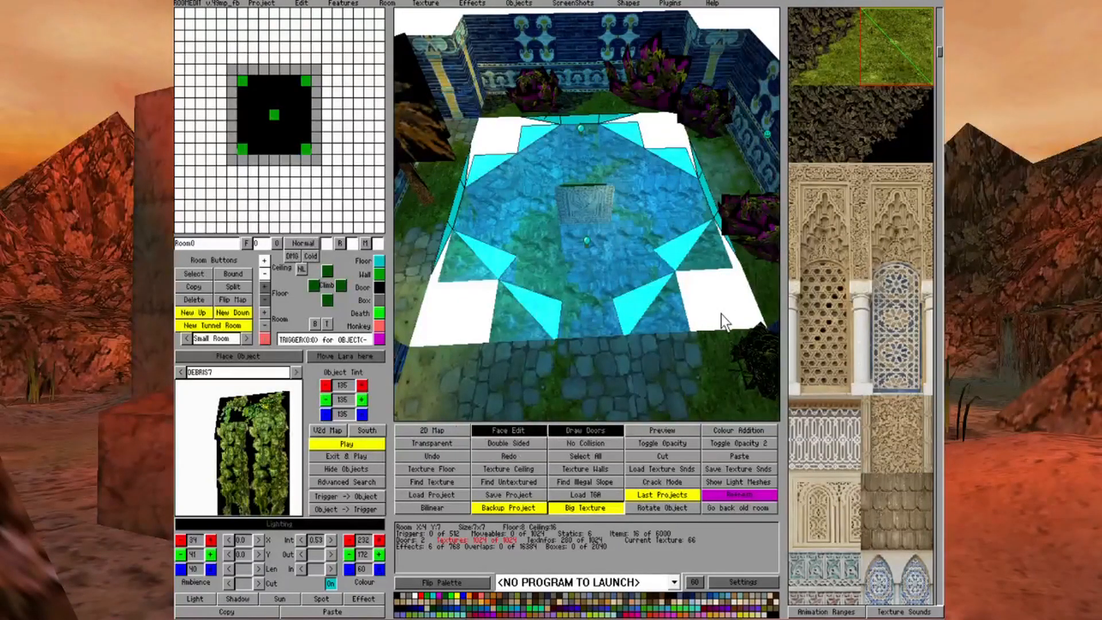
key("Right")
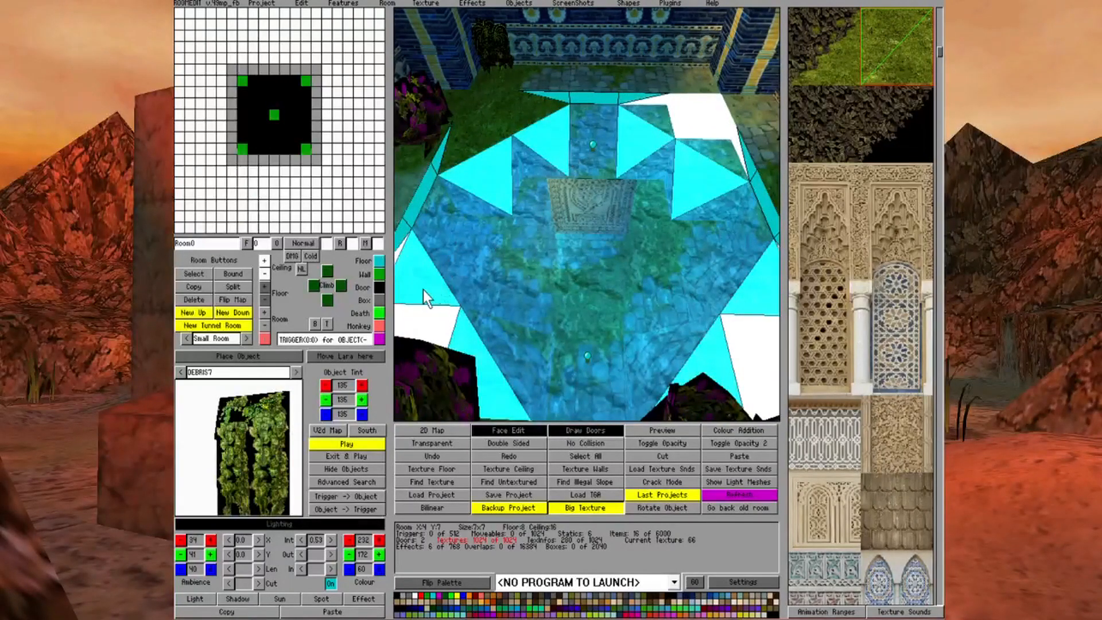
key("Right")
key("Up")
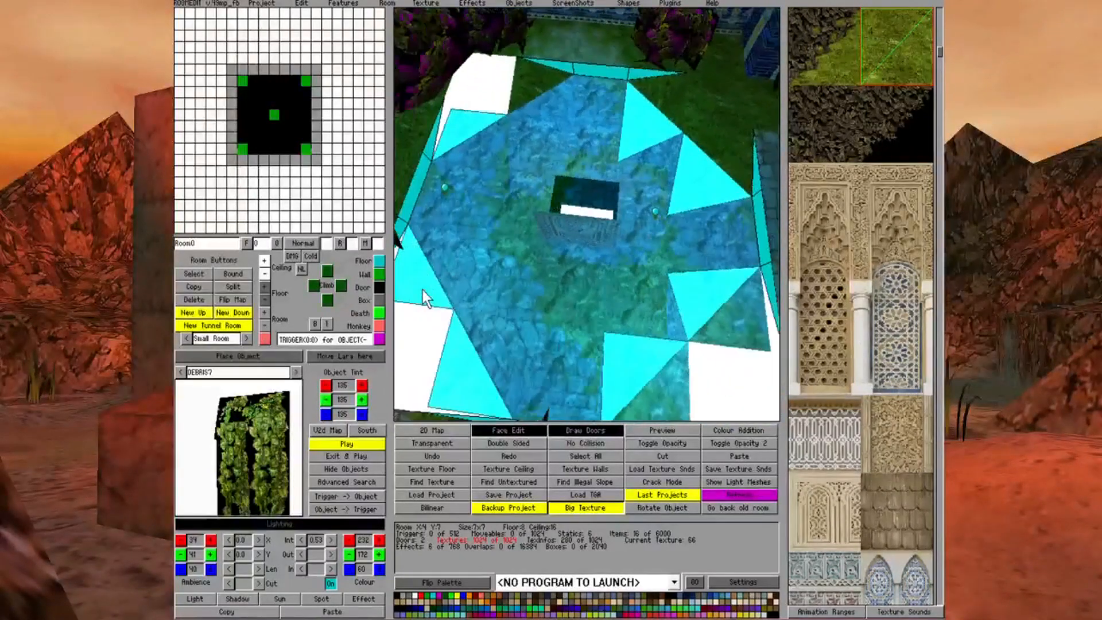
left_click(474, 122)
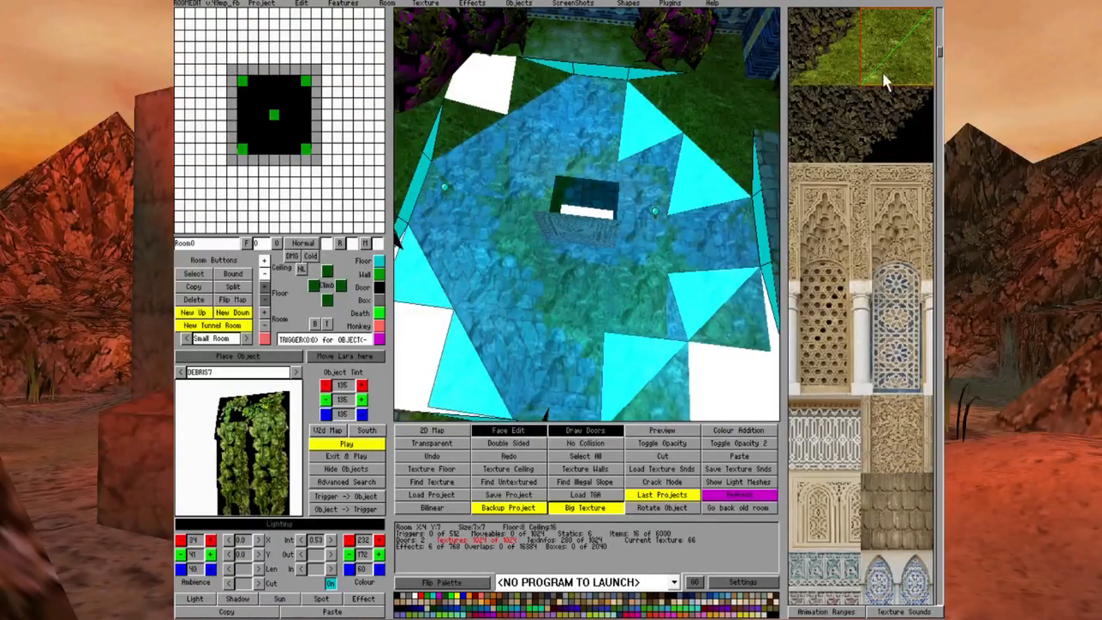
right_click(833, 43)
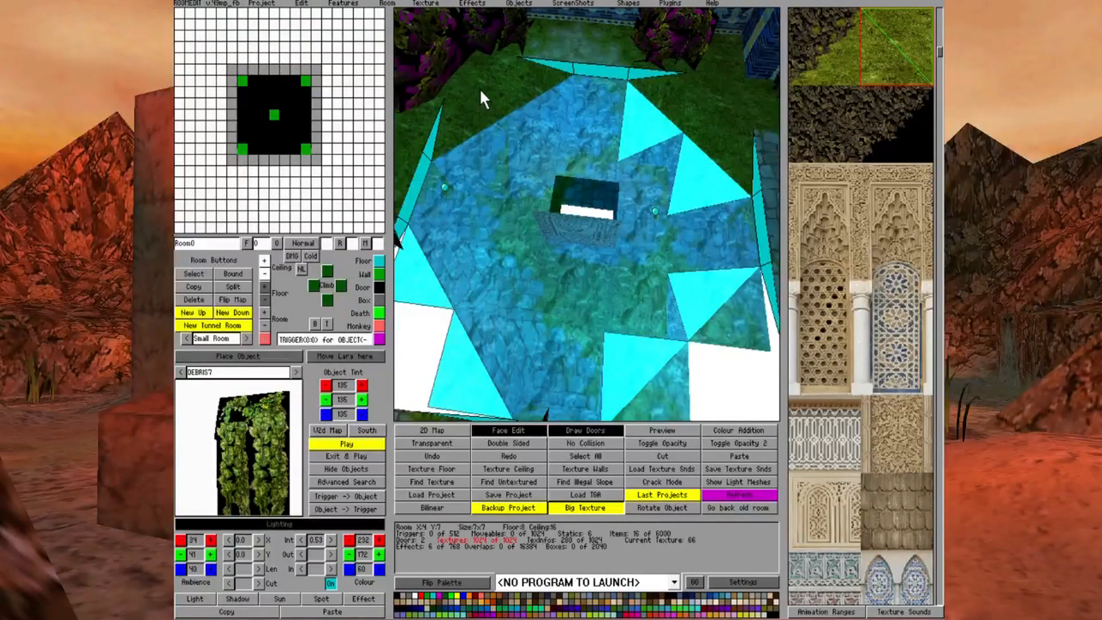
scroll(511, 129, "down", 3)
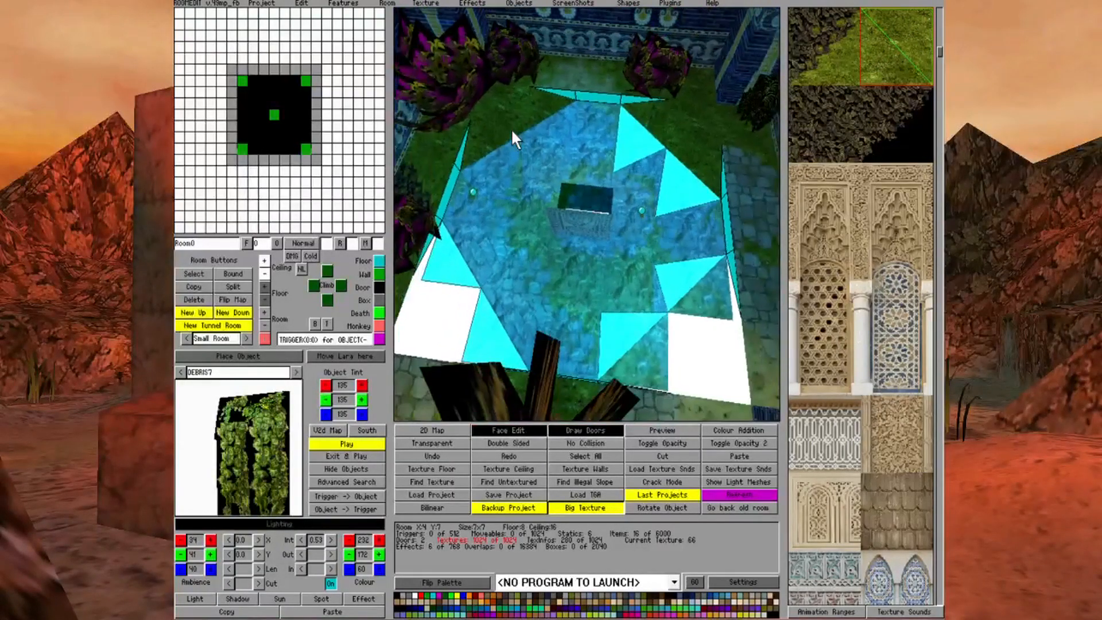
Texture one of the two remaining white corner blocks with grass and the other with the plain sand texture
left_click(430, 316)
left_click(756, 359)
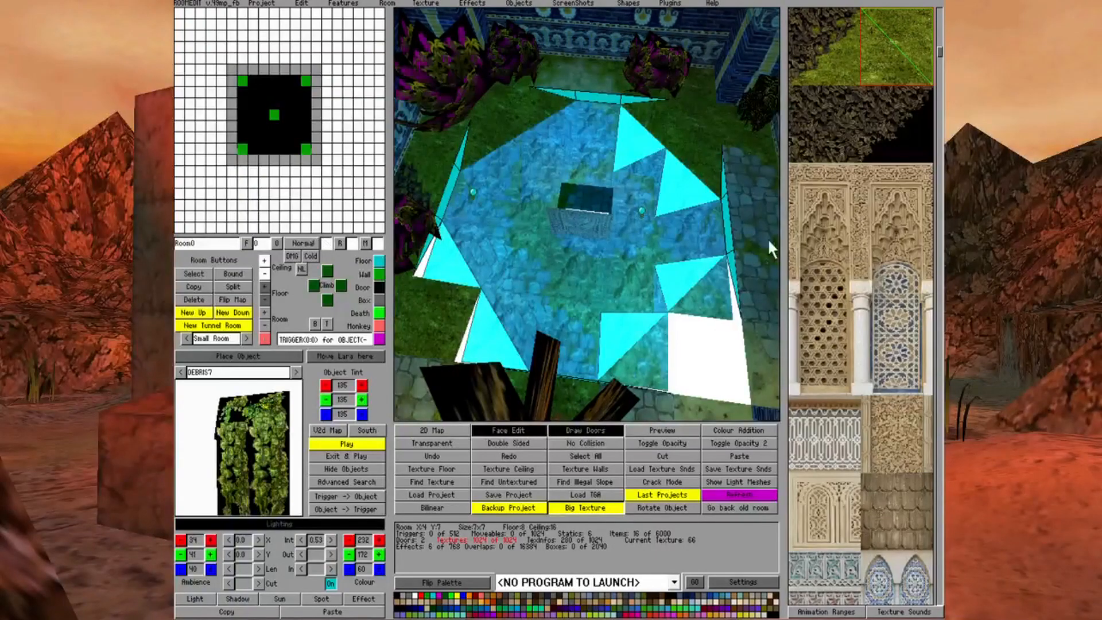
scroll(866, 206, "down", 5)
scroll(873, 227, "up", 10)
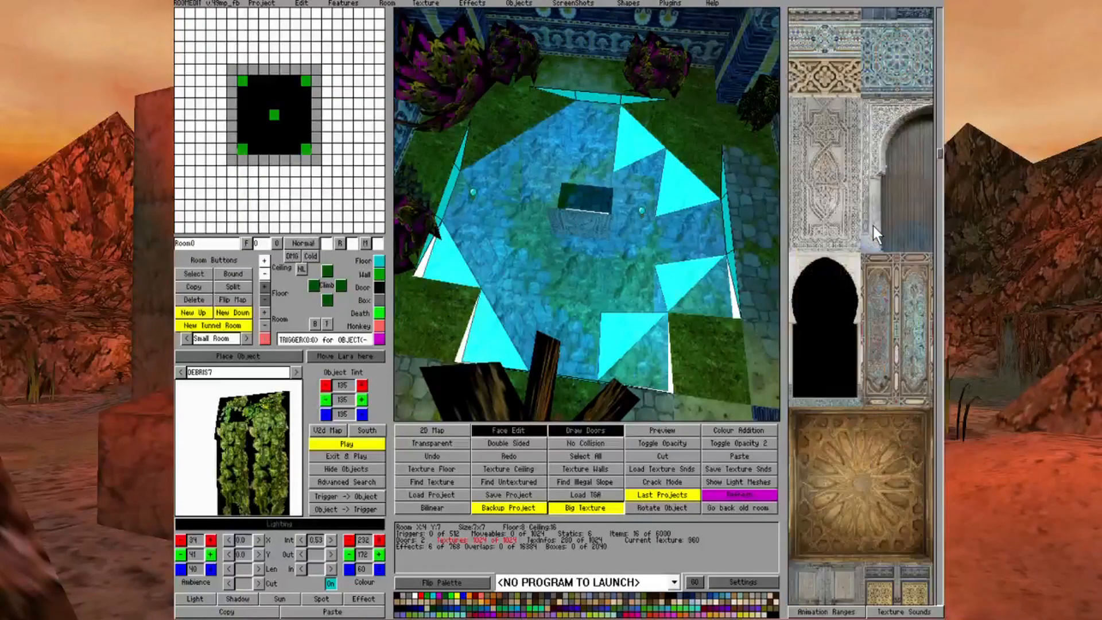
scroll(873, 223, "down", 10)
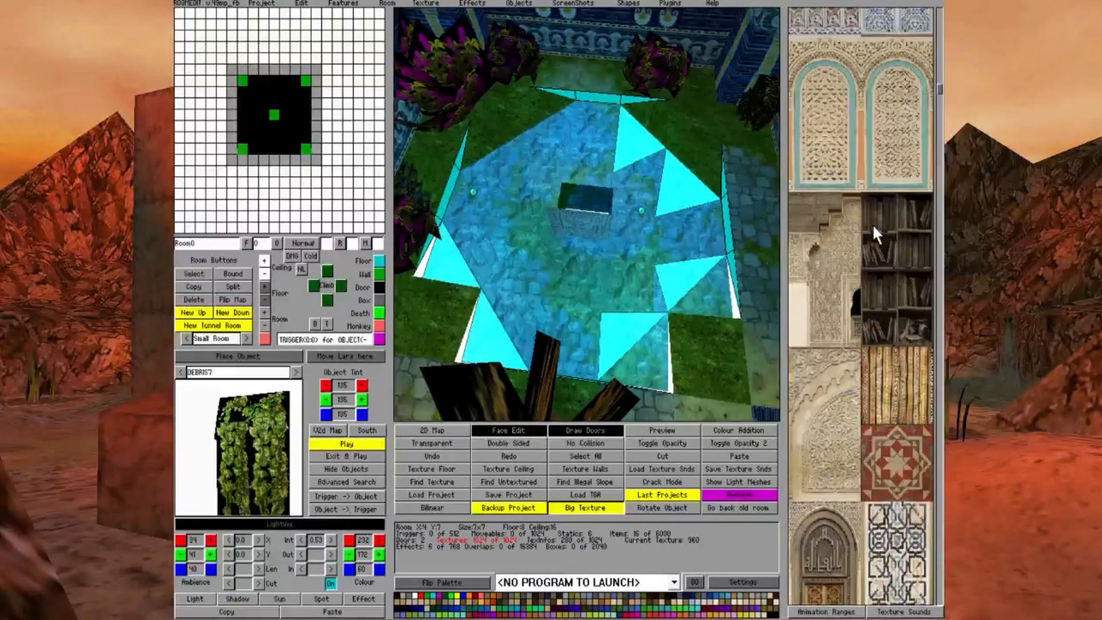
scroll(879, 215, "down", 8)
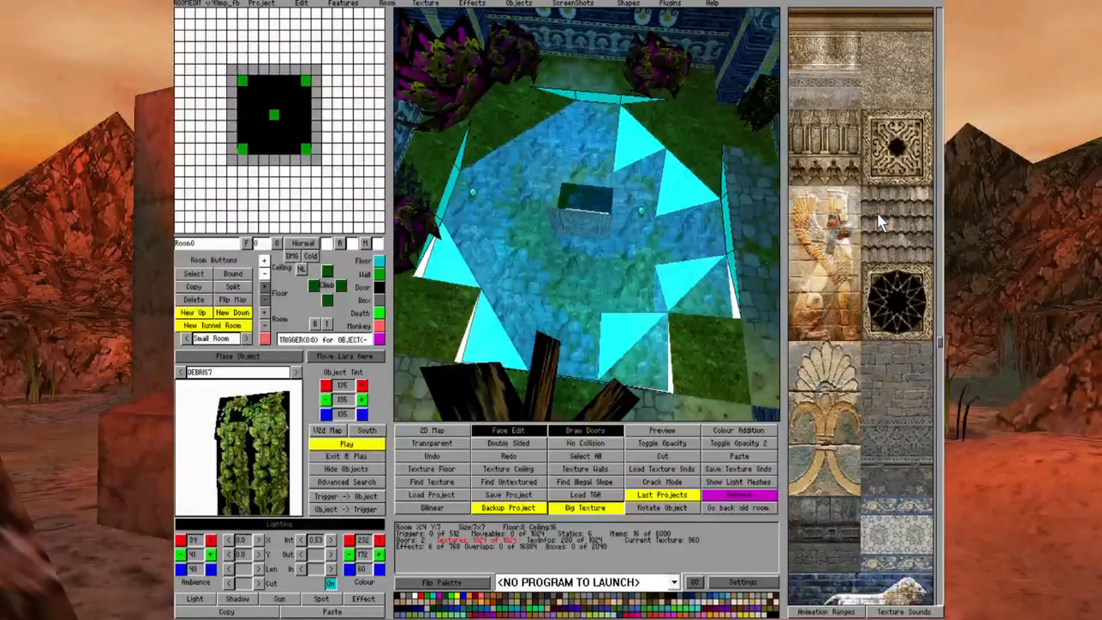
left_click(824, 285)
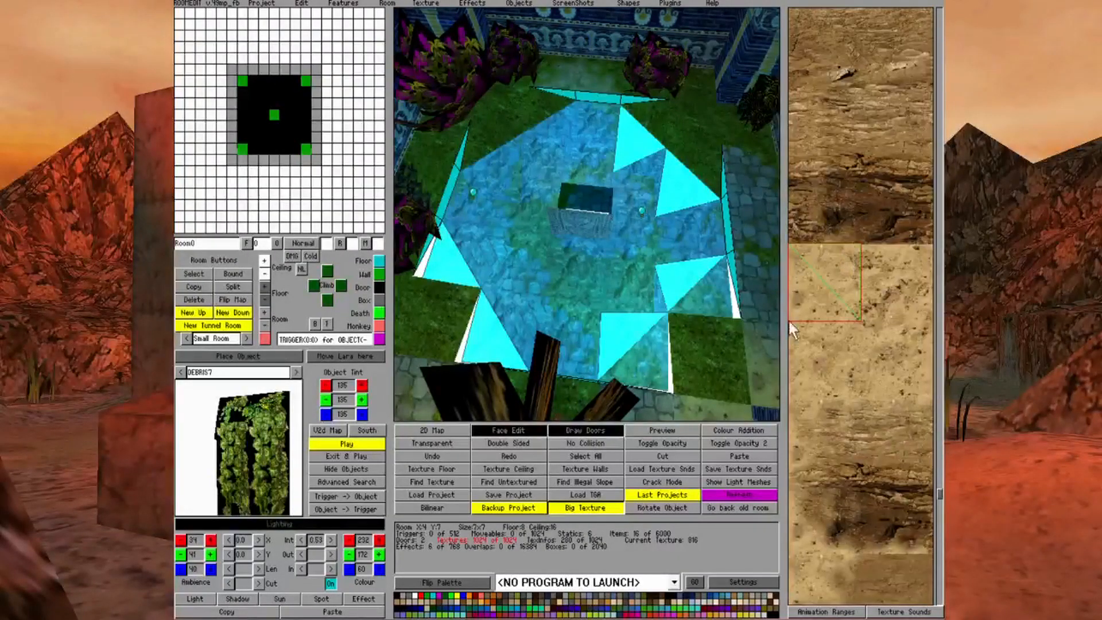
left_click(705, 366)
Apply matching sand textures to the two triangular floor faces beside the sand-textured pool corner
key("Left")
key("Left")
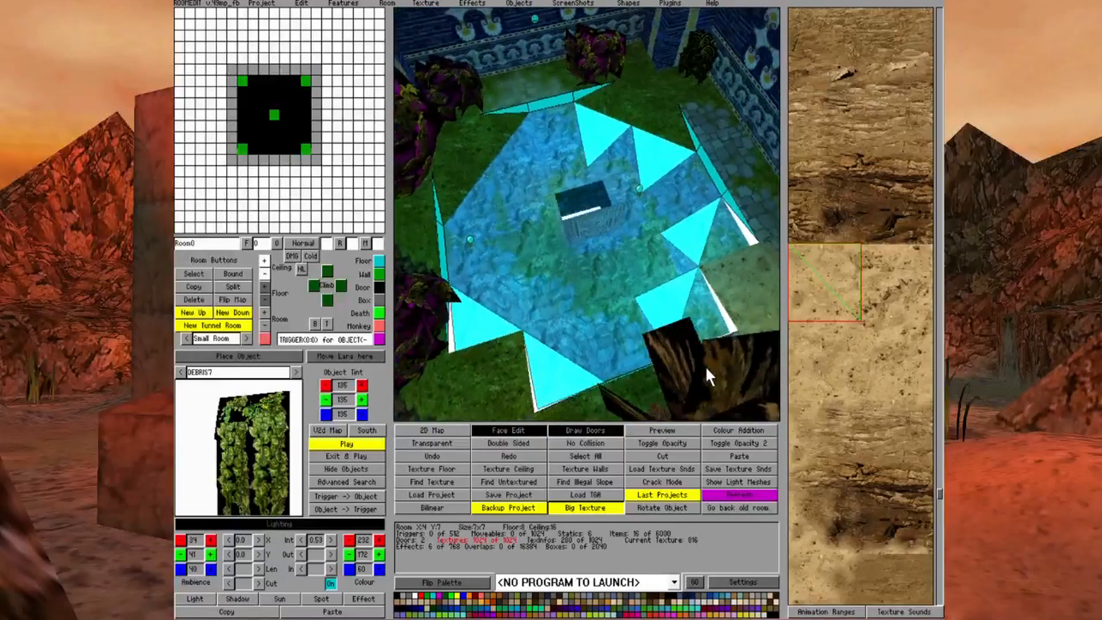
key("Left")
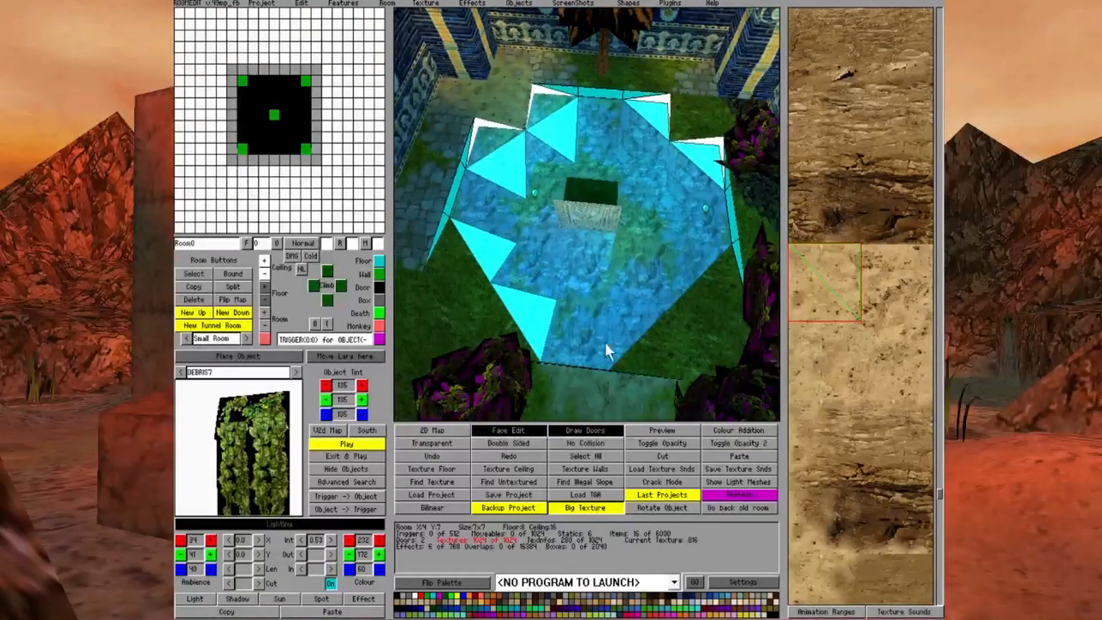
right_click(453, 311)
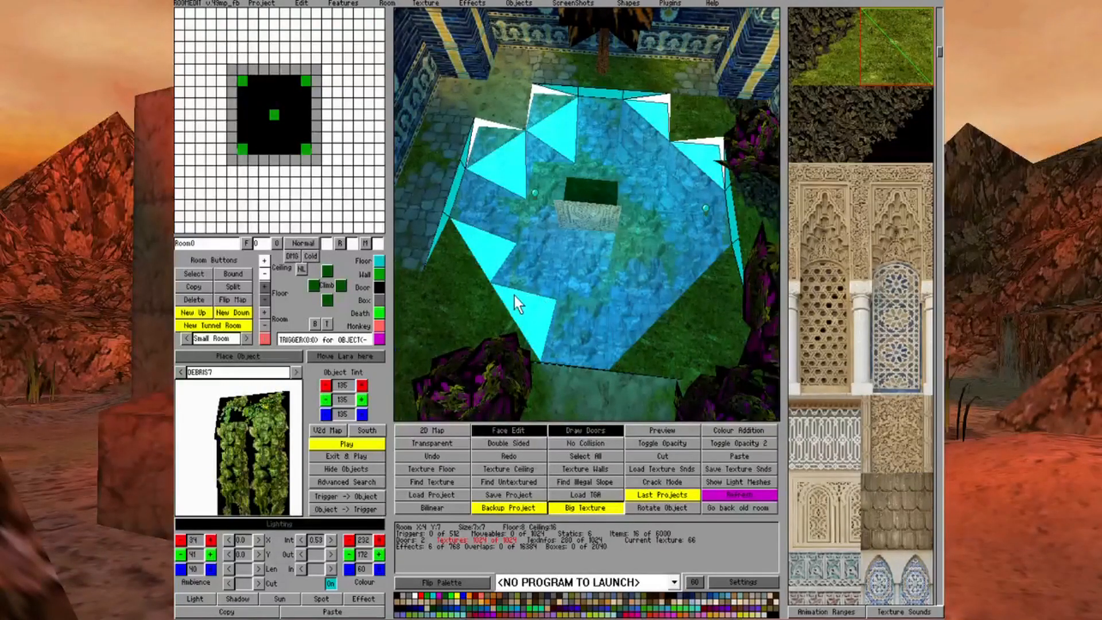
right_click(505, 105)
left_click(893, 23)
left_click(576, 90)
left_click(810, 93)
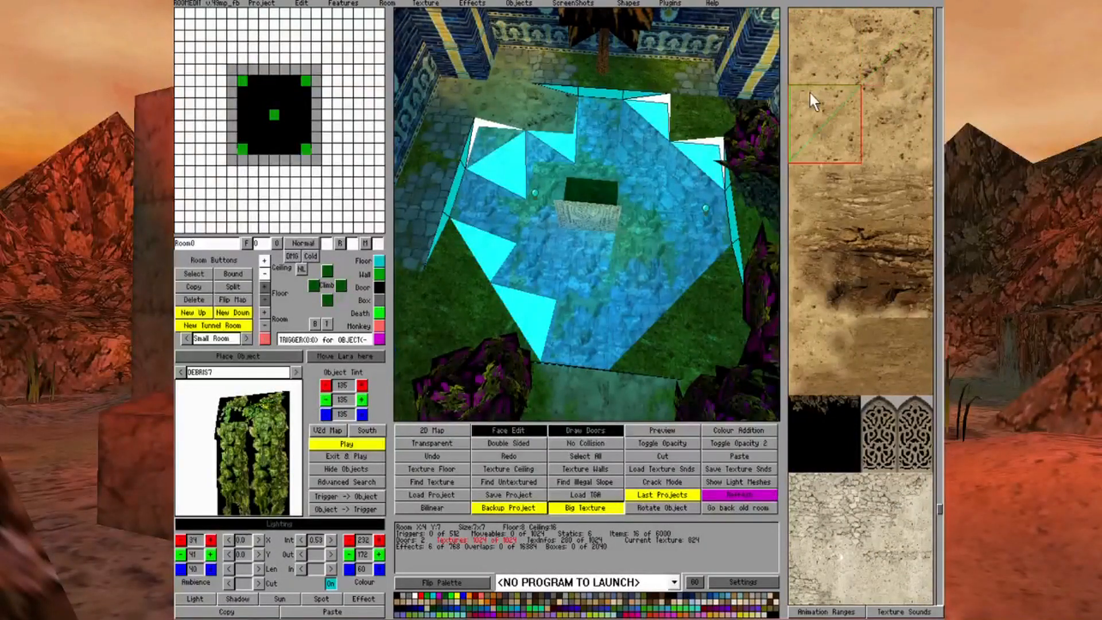
left_click(499, 134)
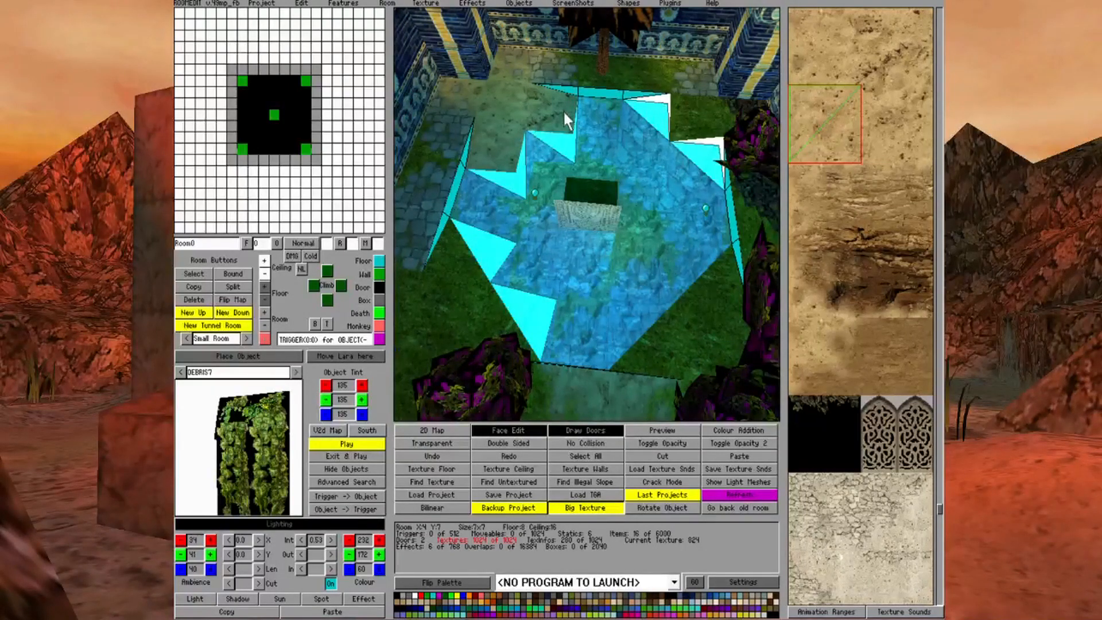
Turn off transparent and double-sided texturing and apply the narrow carved border texture to the raised rim faces on the pool's far side
right_click(563, 164)
left_click(487, 444)
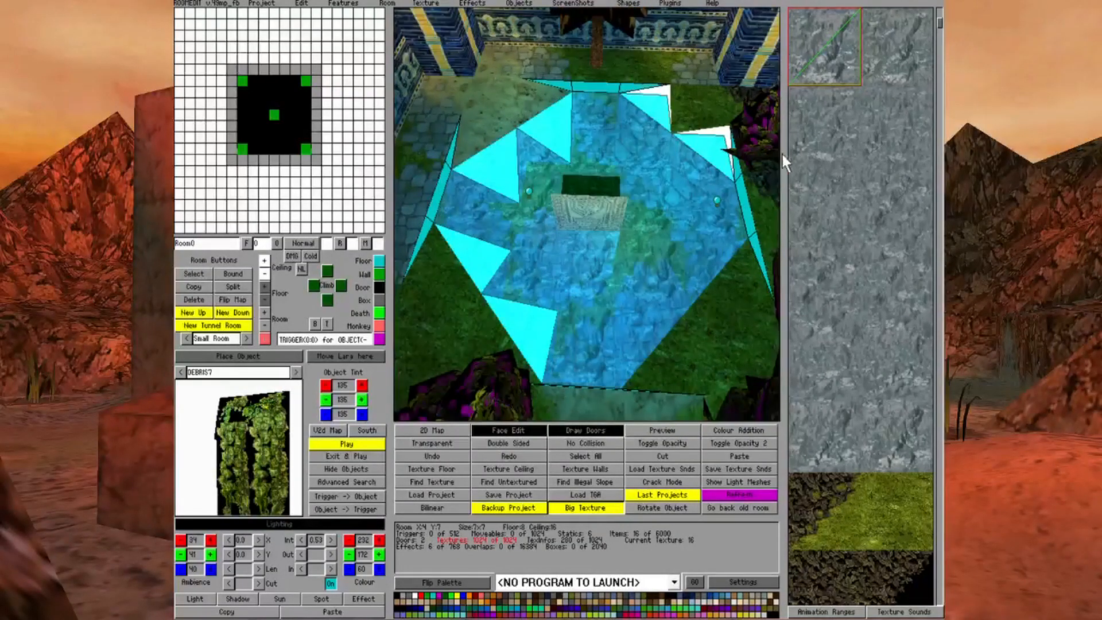
scroll(781, 152, "down", 3)
scroll(783, 154, "down", 10)
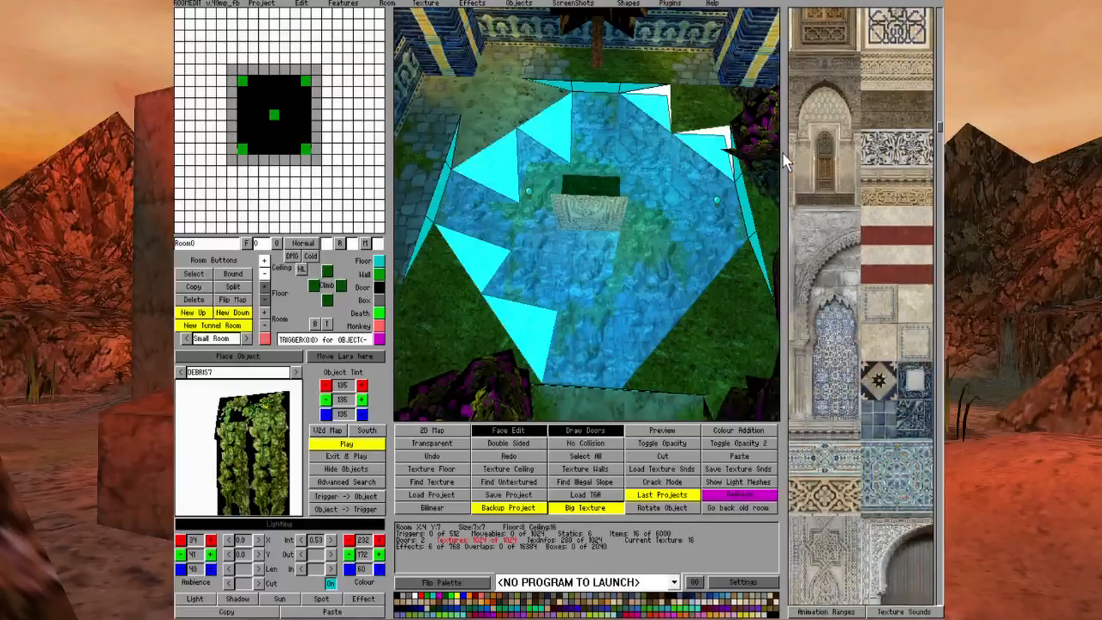
scroll(787, 155, "up", 4)
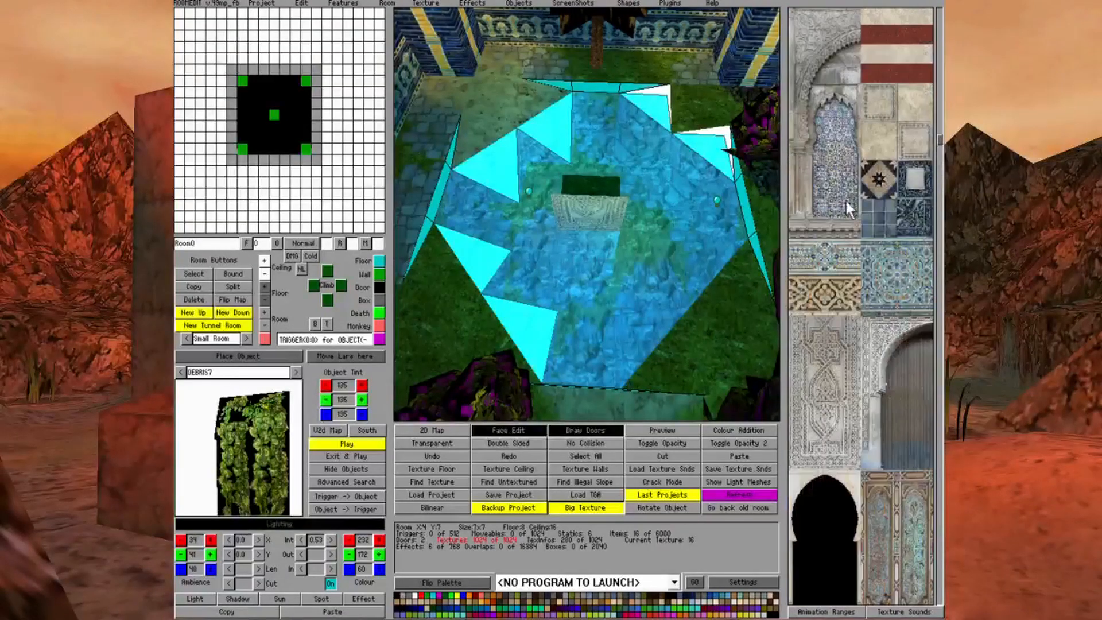
scroll(820, 232, "up", 3)
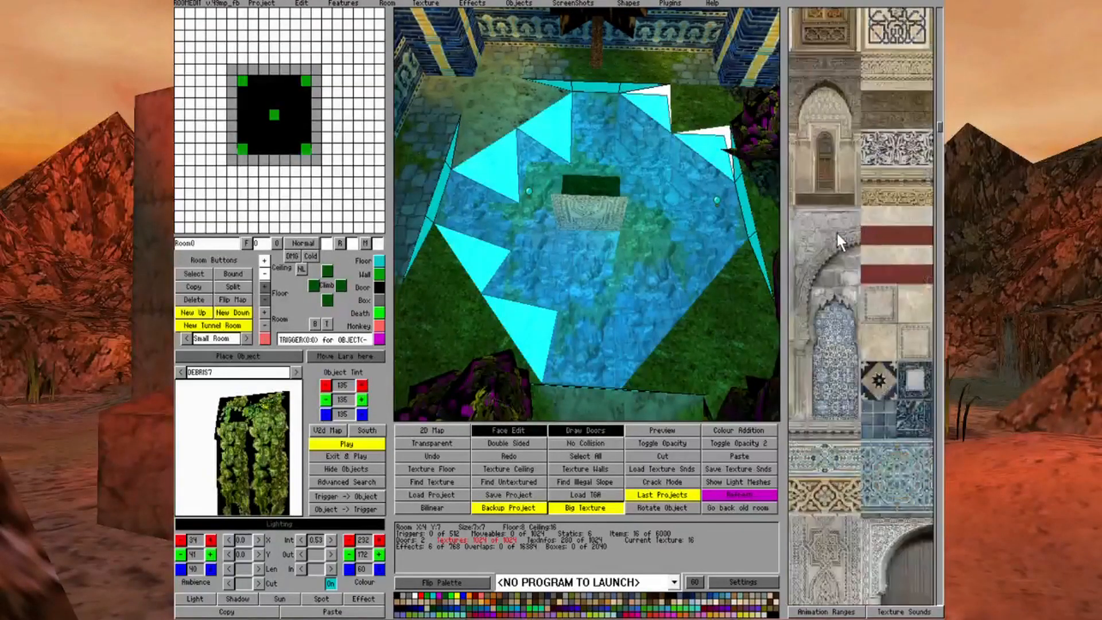
left_click(920, 185)
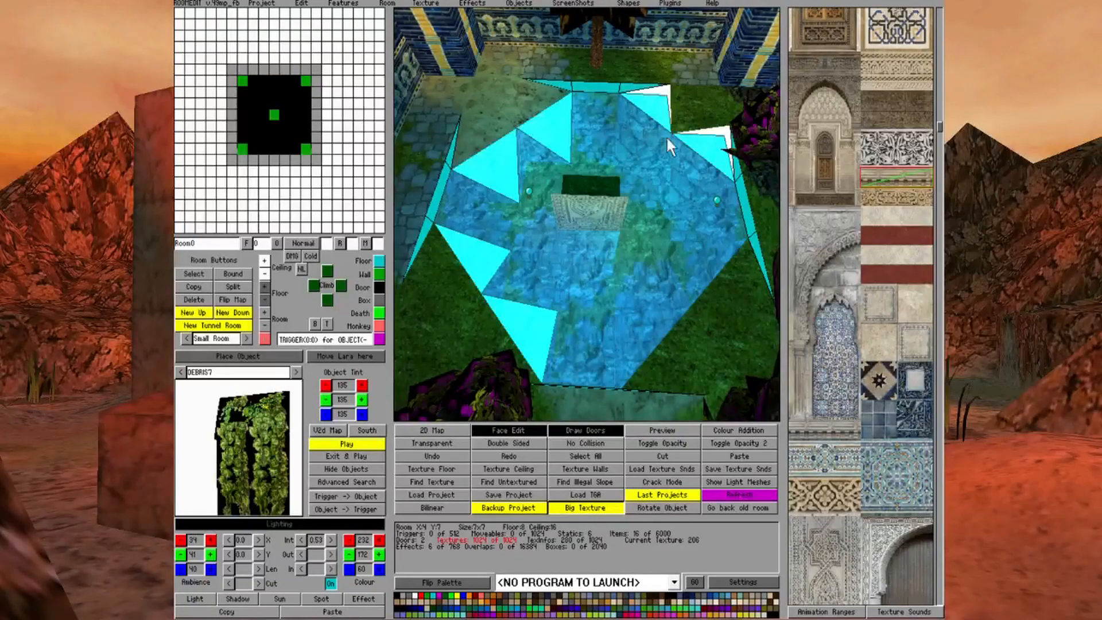
left_click(587, 87)
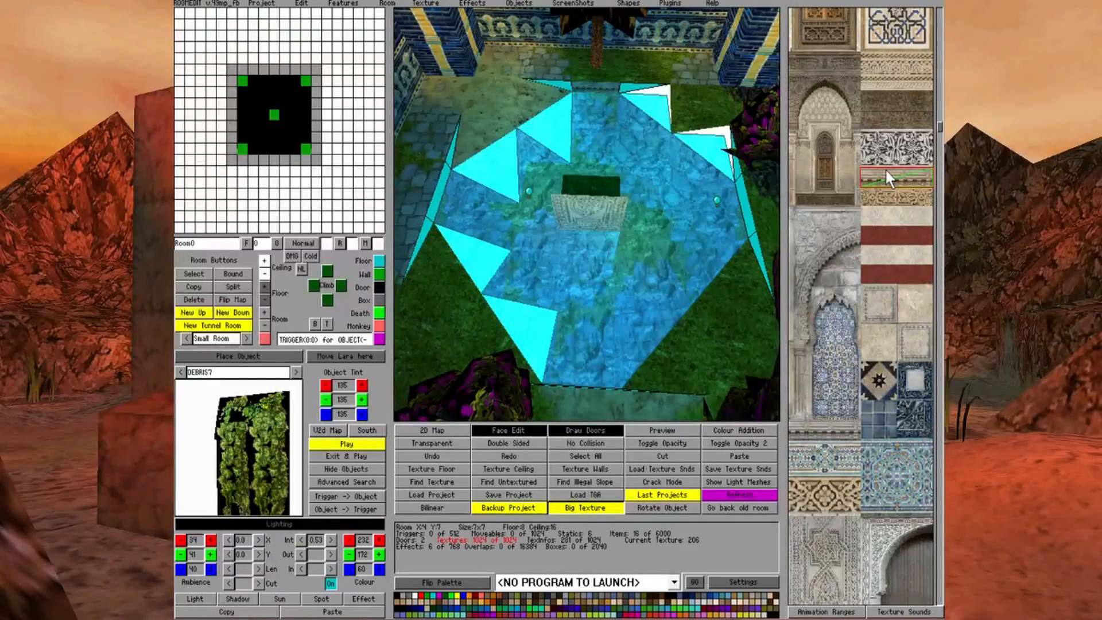
left_click(887, 182)
left_click(631, 86)
key("Page_Up")
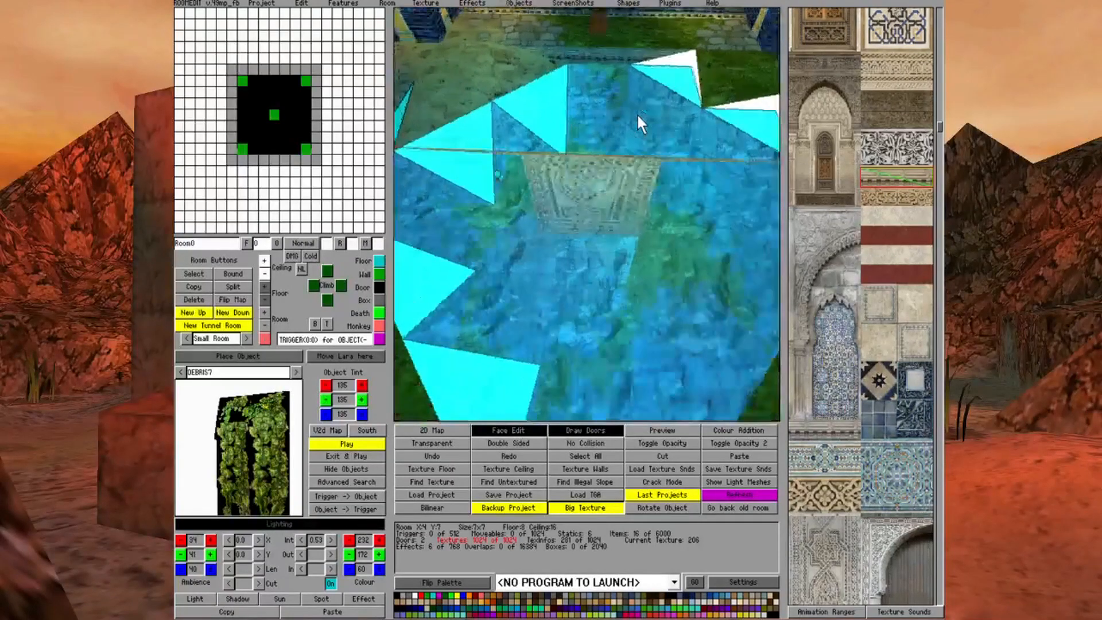
Apply the same border texture to the rim beside the stone pavement and to the three rim faces on the adjoining pool side
key("Page_Down")
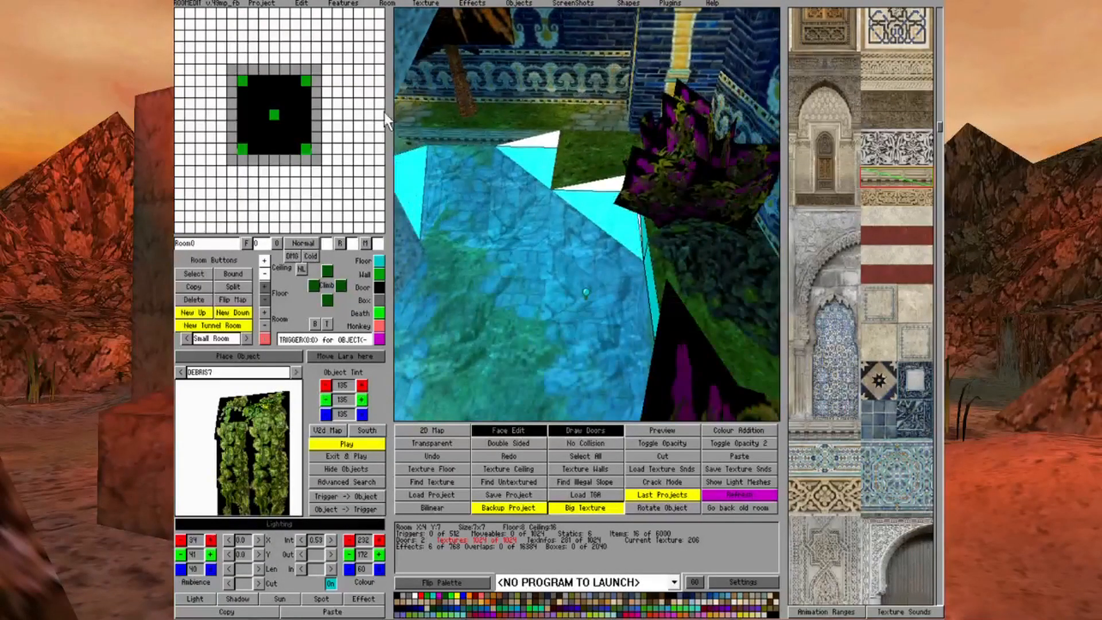
key("Page_Up")
key("Page_Down")
key("Left")
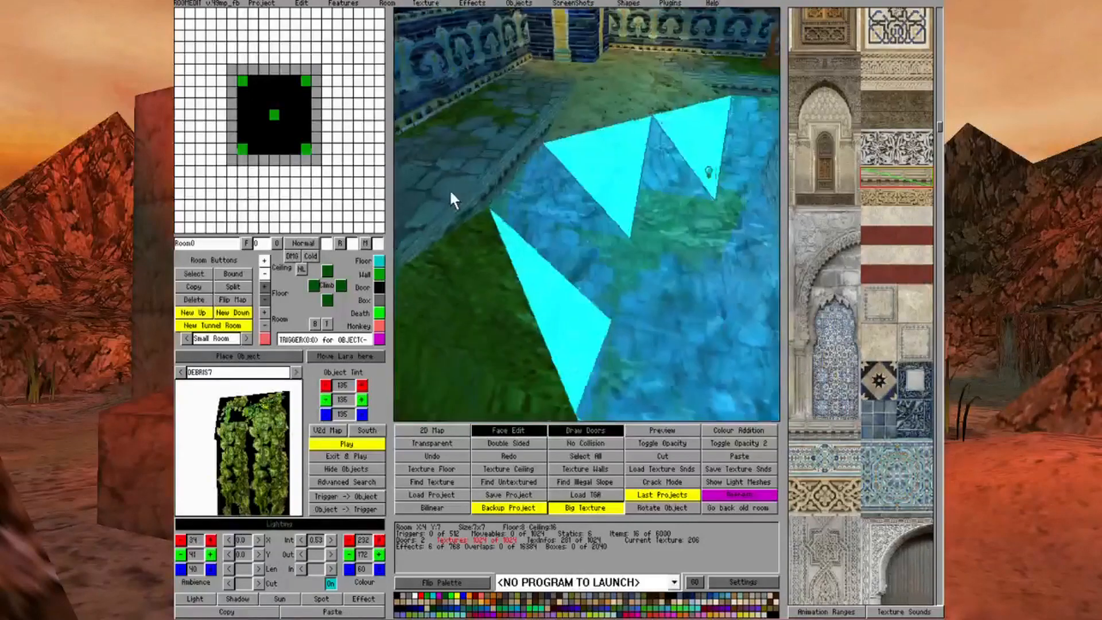
key("Left")
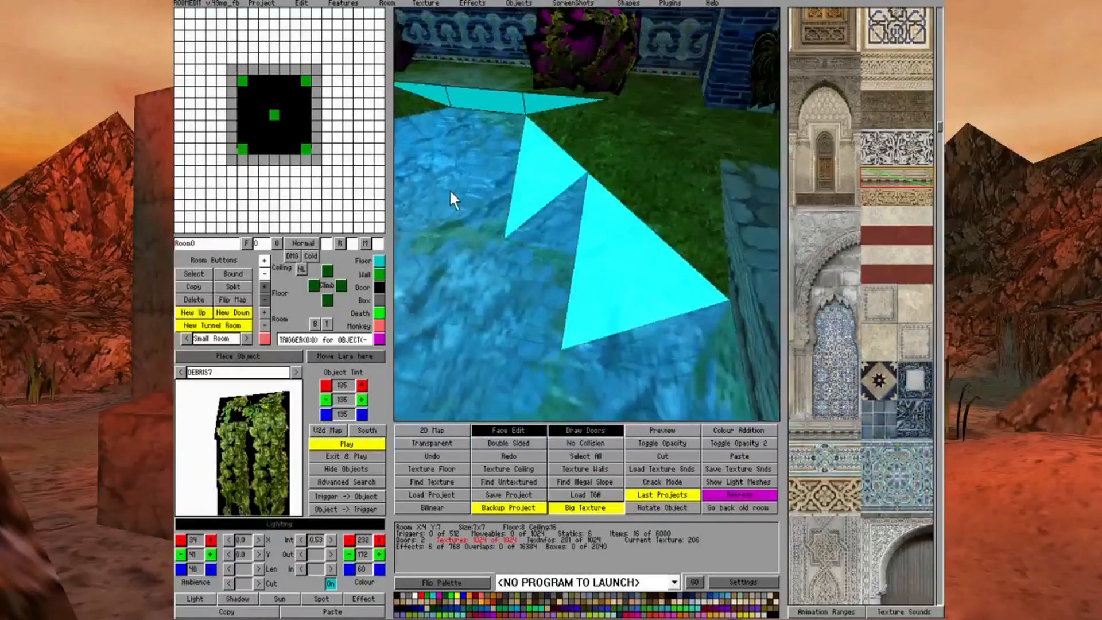
key("Page_Up")
key("Left")
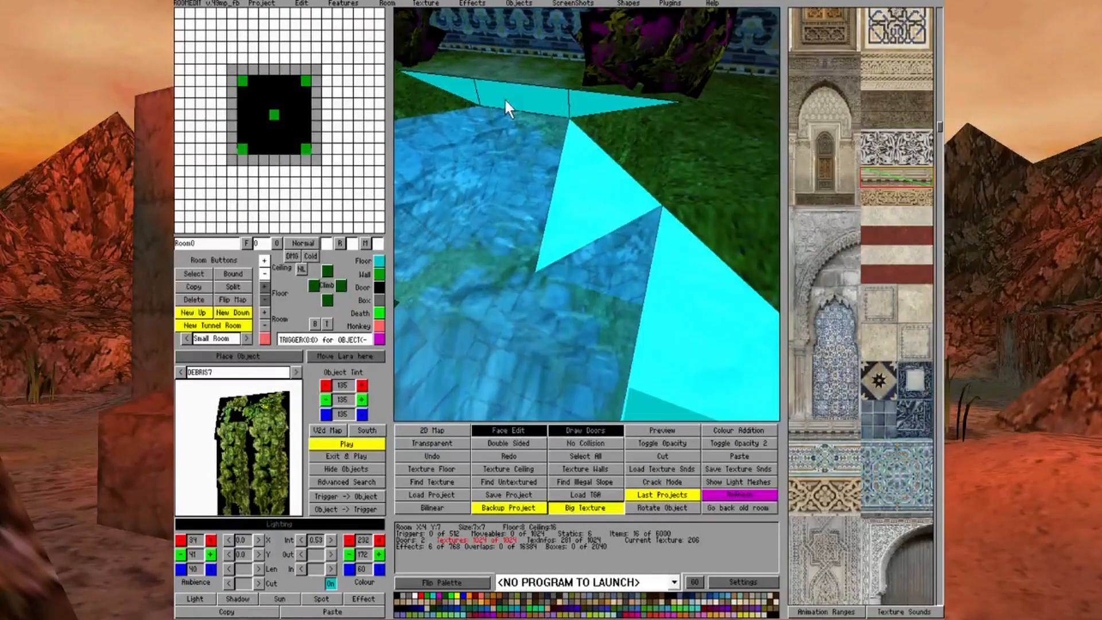
left_click(506, 98)
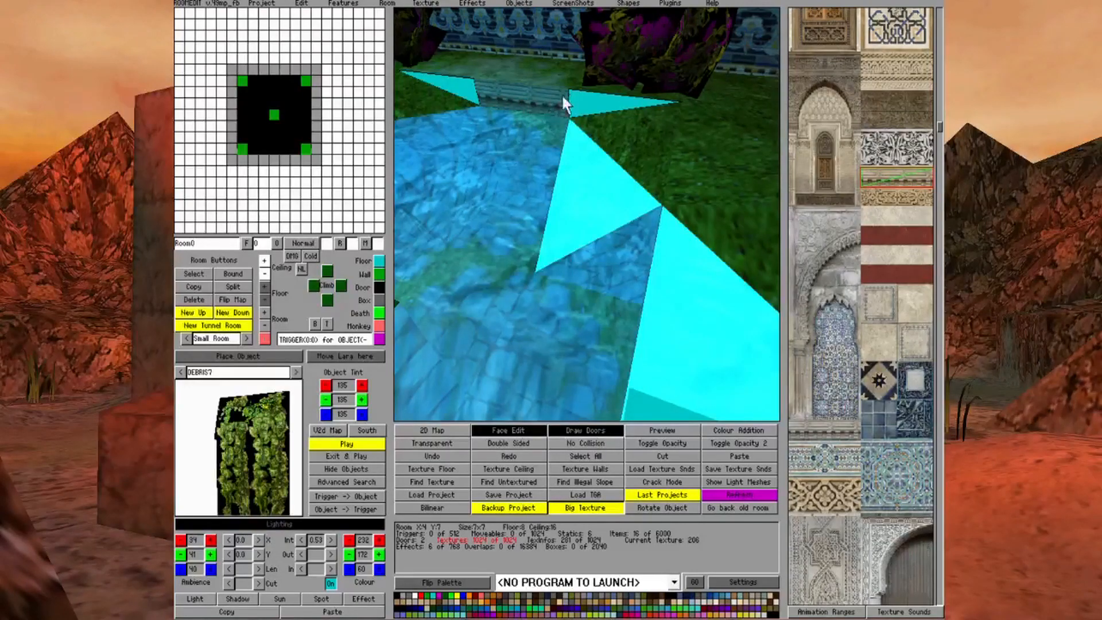
left_click(584, 107)
left_click(460, 85)
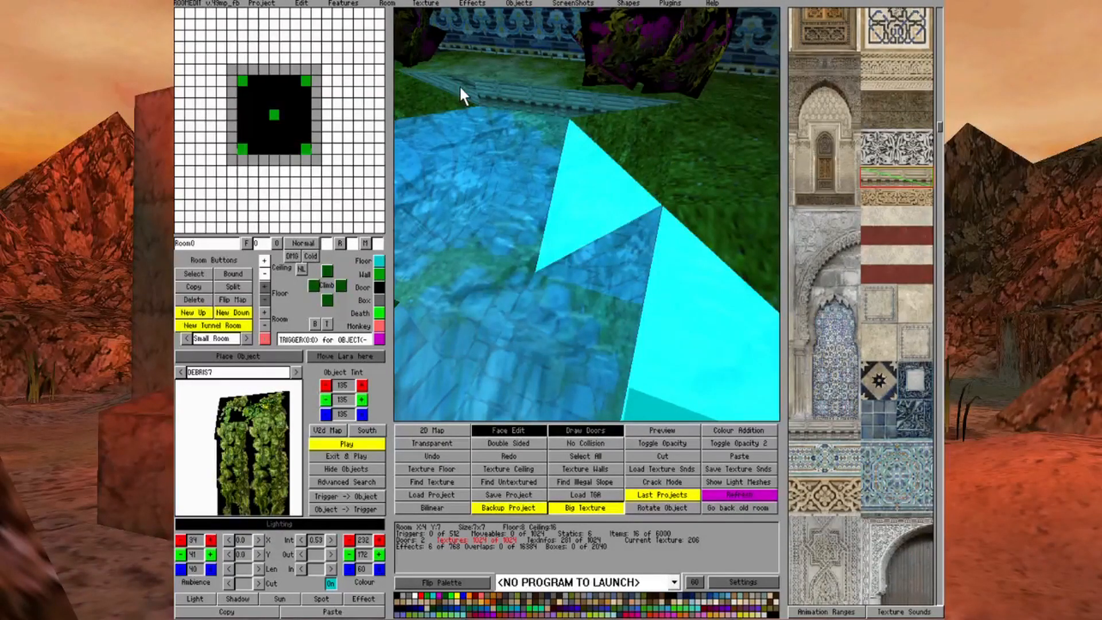
Texture the pool's last untextured rim side, including its two triangular end faces, with the carved border texture
key("Page_Down")
key("Right")
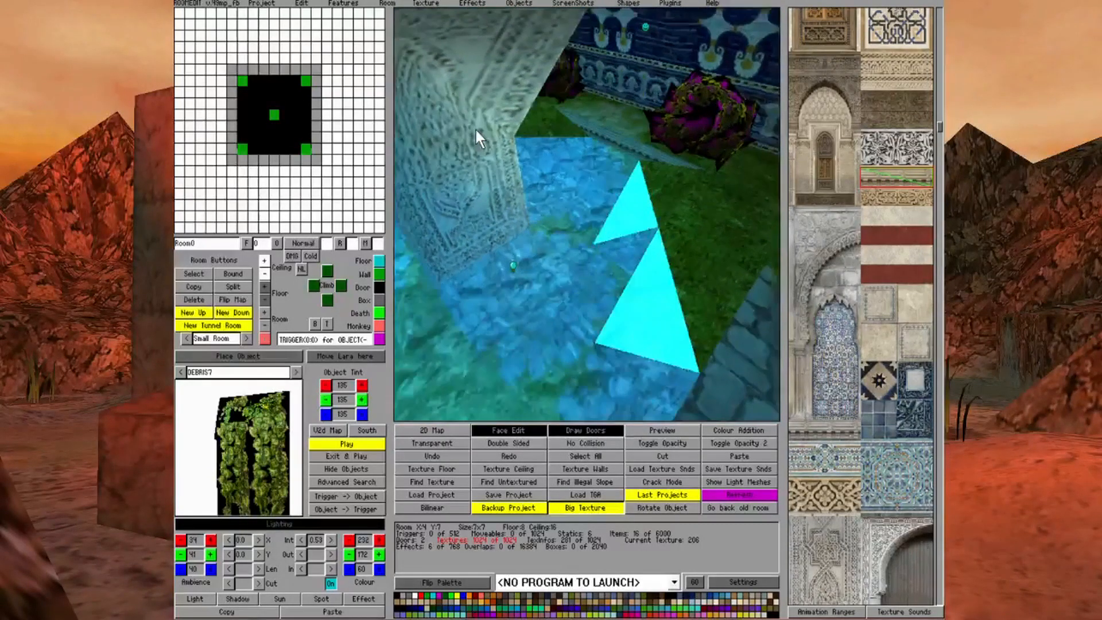
key("Page_Up")
key("Right")
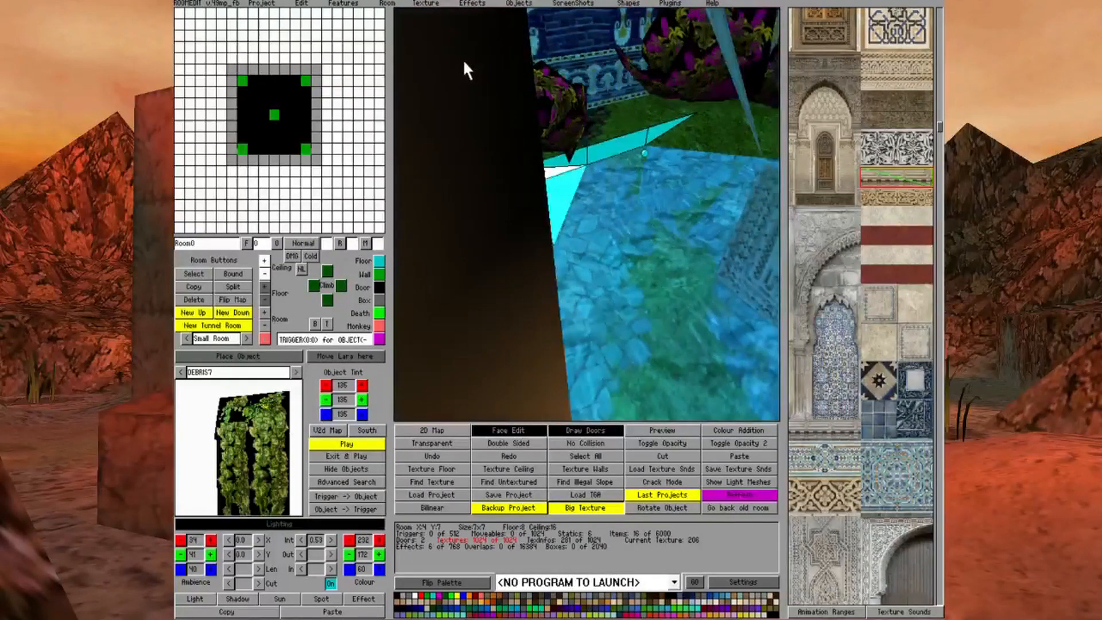
key("Page_Up")
left_click(552, 162)
key("Right")
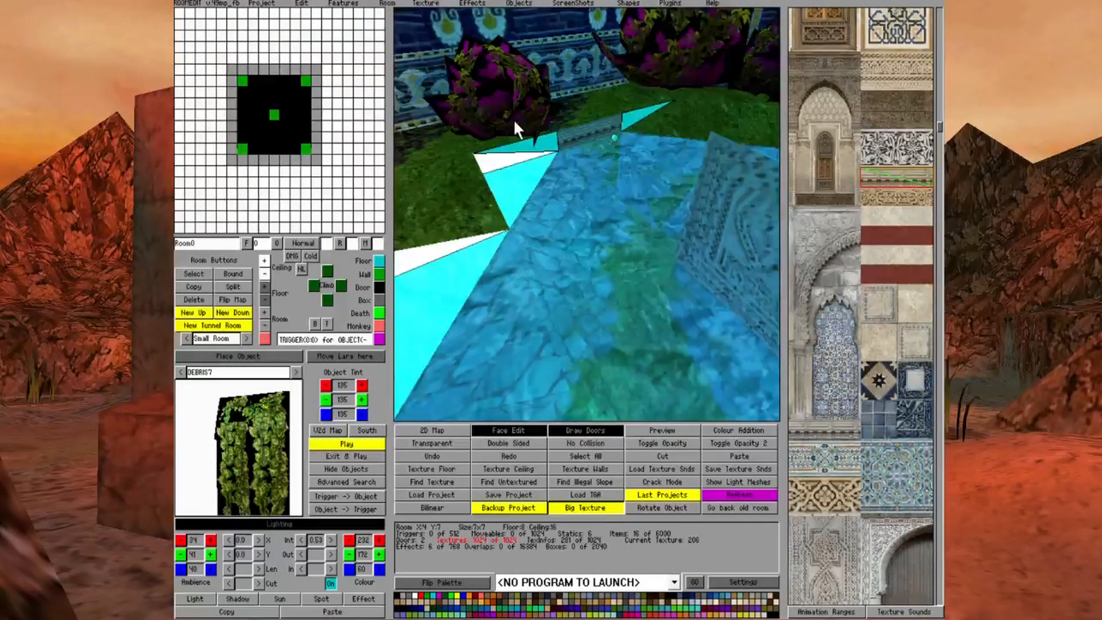
key("space")
left_click(631, 116)
left_click(556, 140)
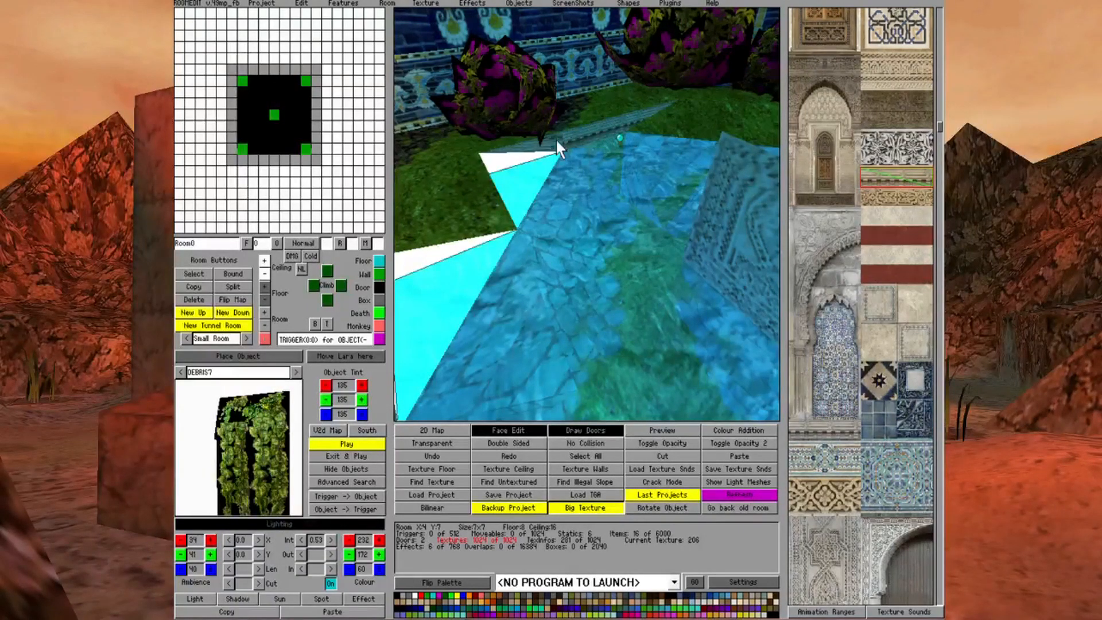
Cover the remaining white triangular side faces at the pool corner with the grass texture
key("Page_Down")
key("Right")
key("Right")
key("Right")
key("Right")
key("Right")
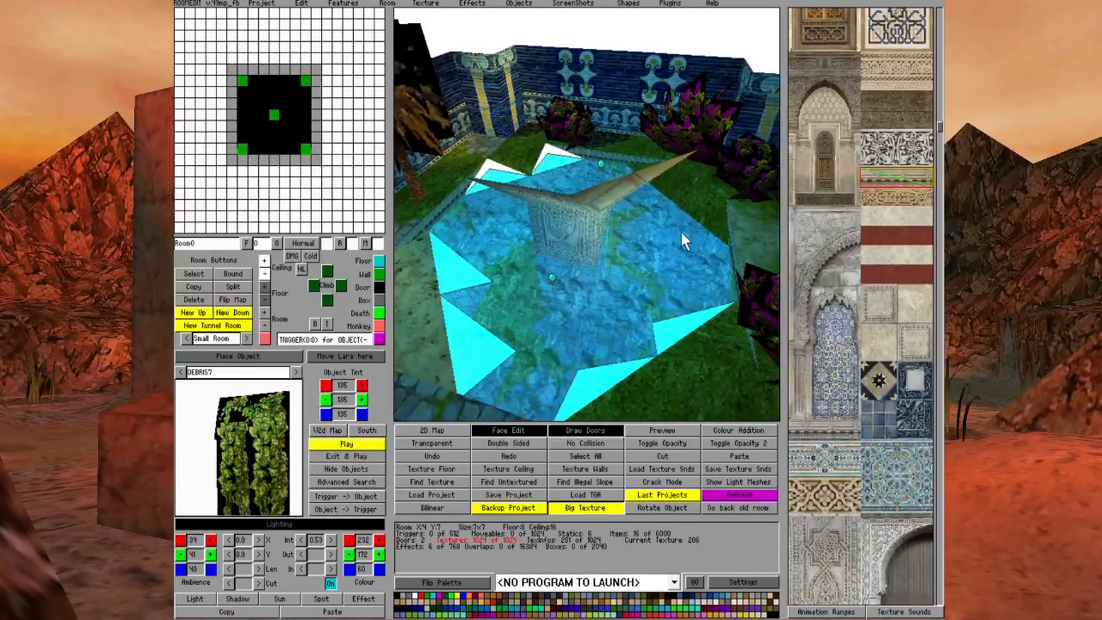
left_click(707, 204, "alt")
left_click(874, 29)
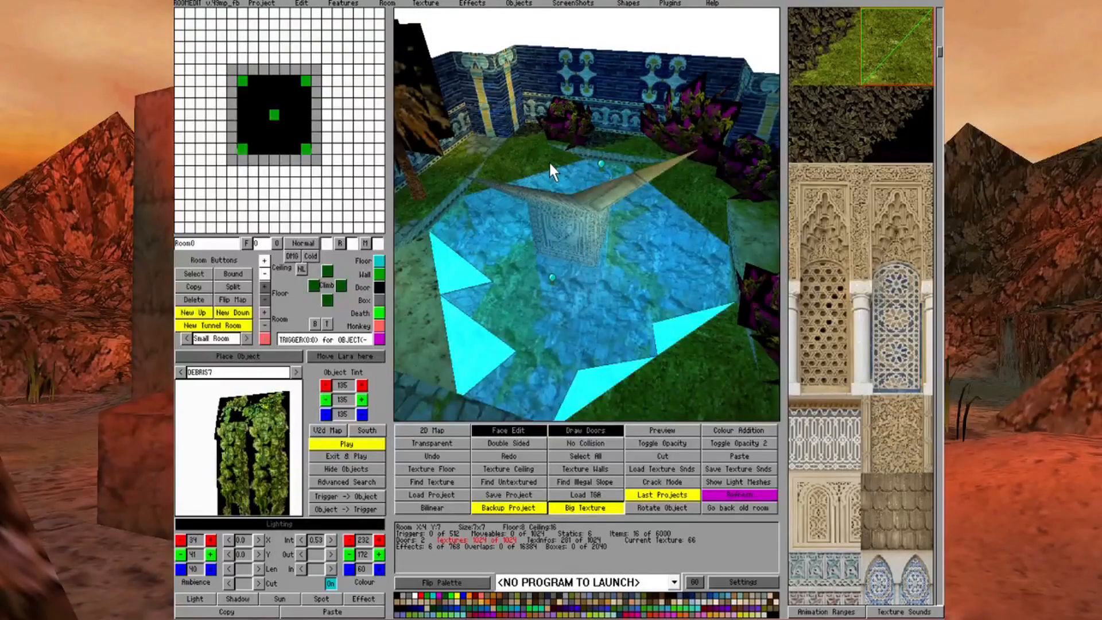
Switch to the underwater Room1 through the pool's door area
key("Left")
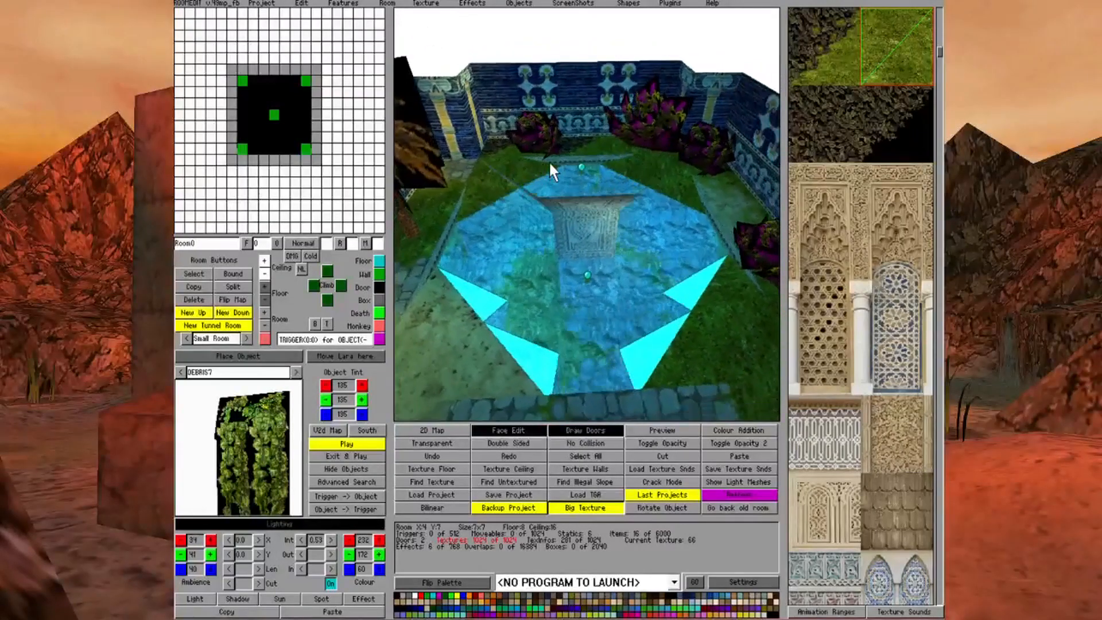
key("Left")
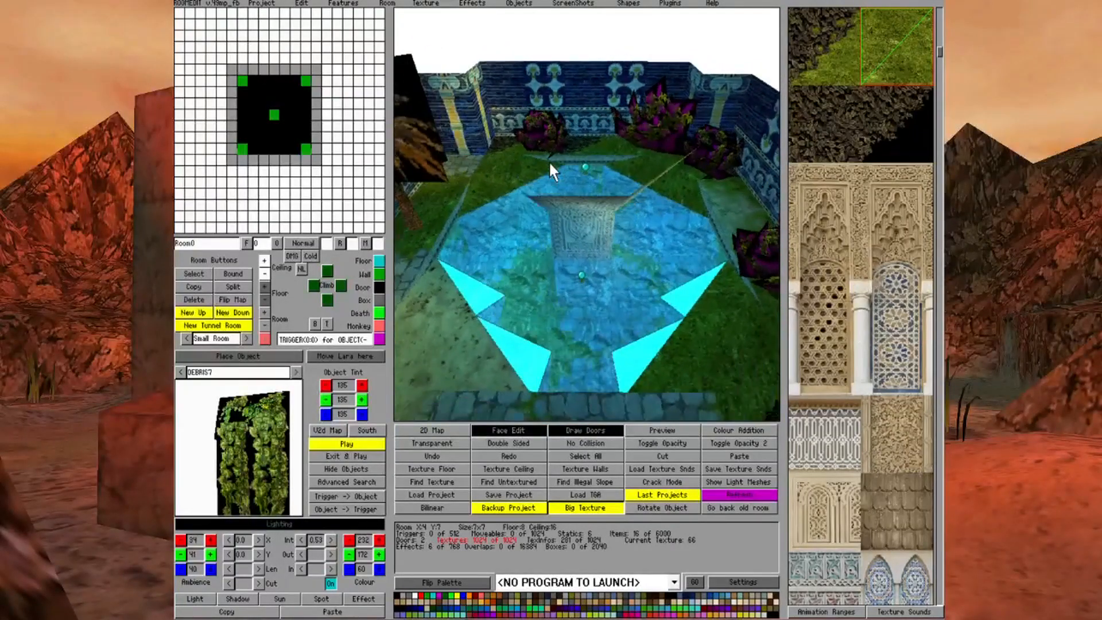
key("Page_Up")
left_click(289, 115)
left_click(289, 115)
right_click(289, 117)
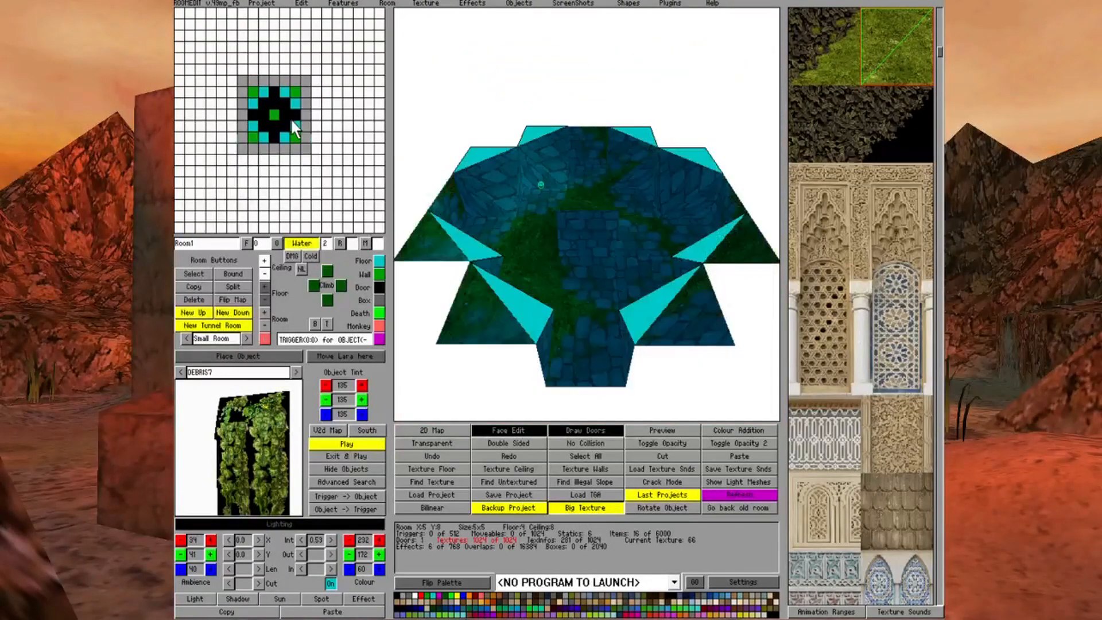
Pick up Room1's stone texture and apply it to the four untextured diagonal faces at the two far pool corners
key("Page_Up")
key("Page_Down")
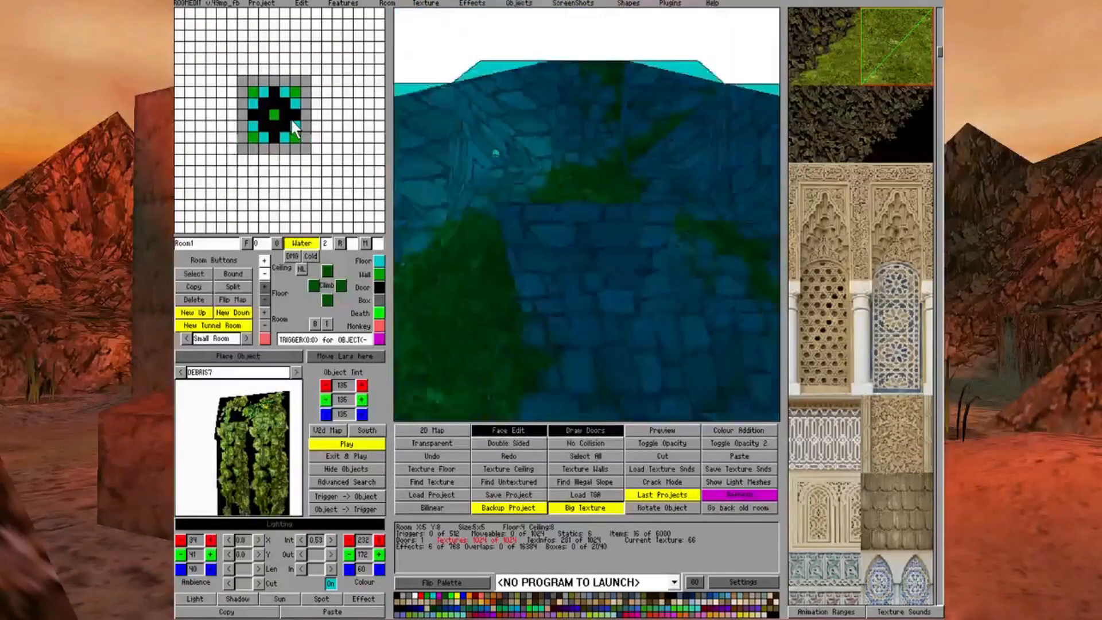
key("Up")
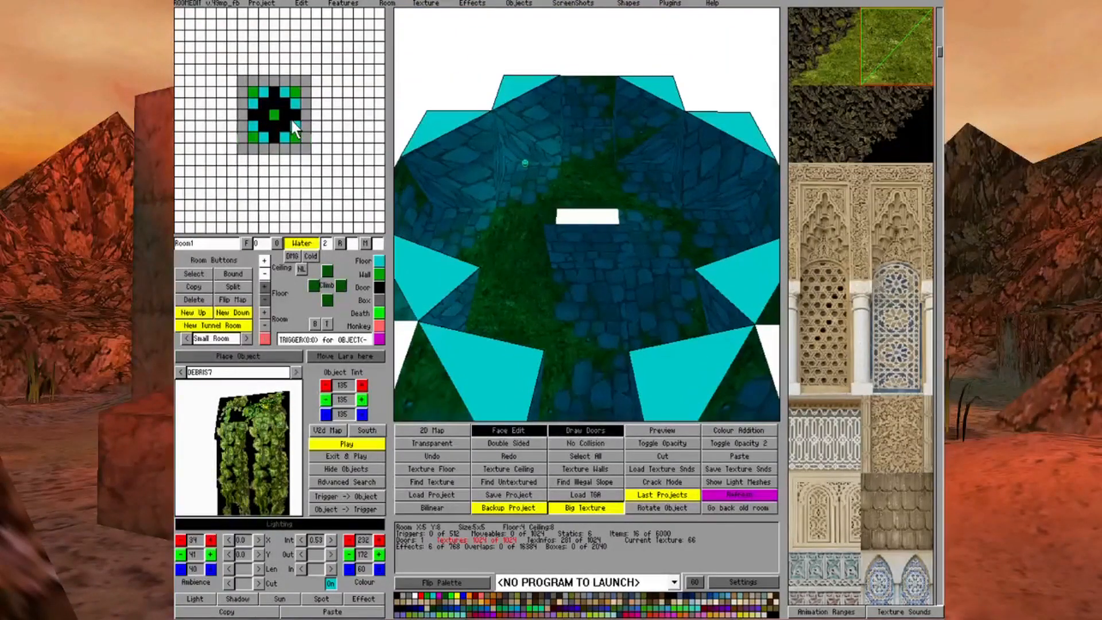
right_click(468, 159)
left_click(468, 160)
left_click(536, 128)
left_click(653, 106)
left_click(695, 151)
Apply the stone texture to the four remaining untextured diagonal faces at the near pool corners
key("Right")
left_click(740, 252)
key("Left")
left_click(455, 259)
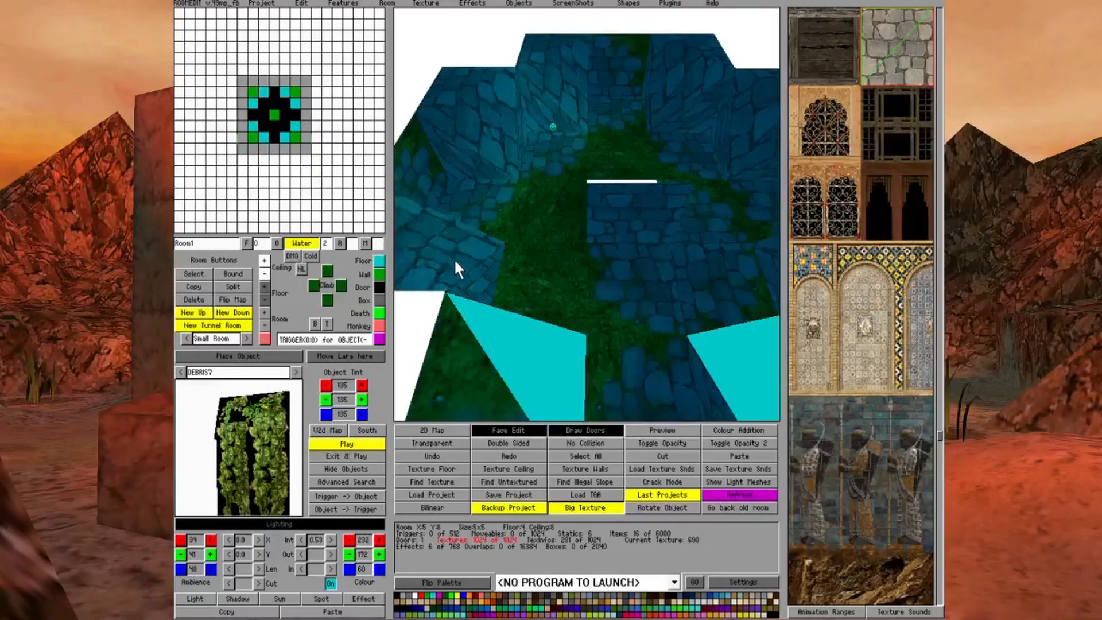
left_click(528, 356)
left_click(701, 352)
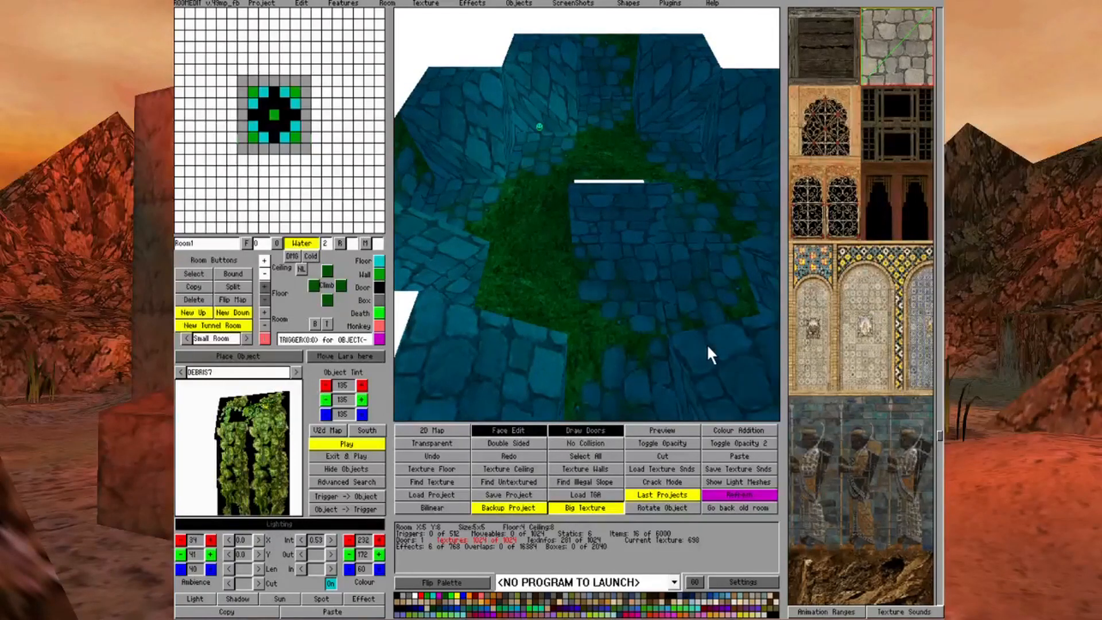
Retexture the distorted diagonal faces with differently oriented triangles of the stone texture so the pattern lines up
key("Up")
key("Left")
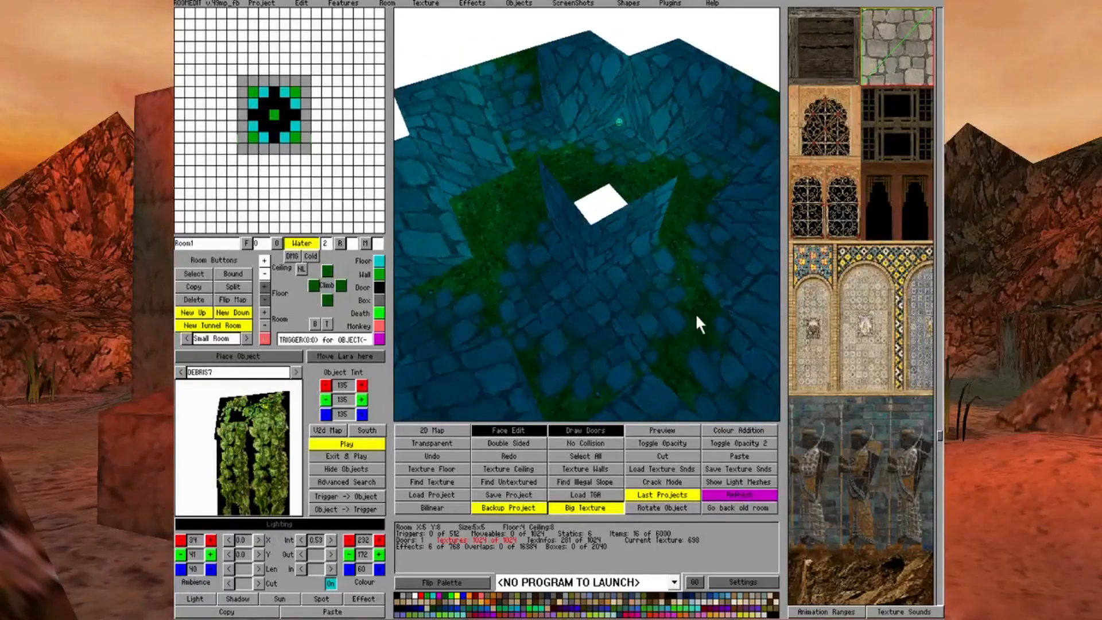
key("Left")
key("Left")
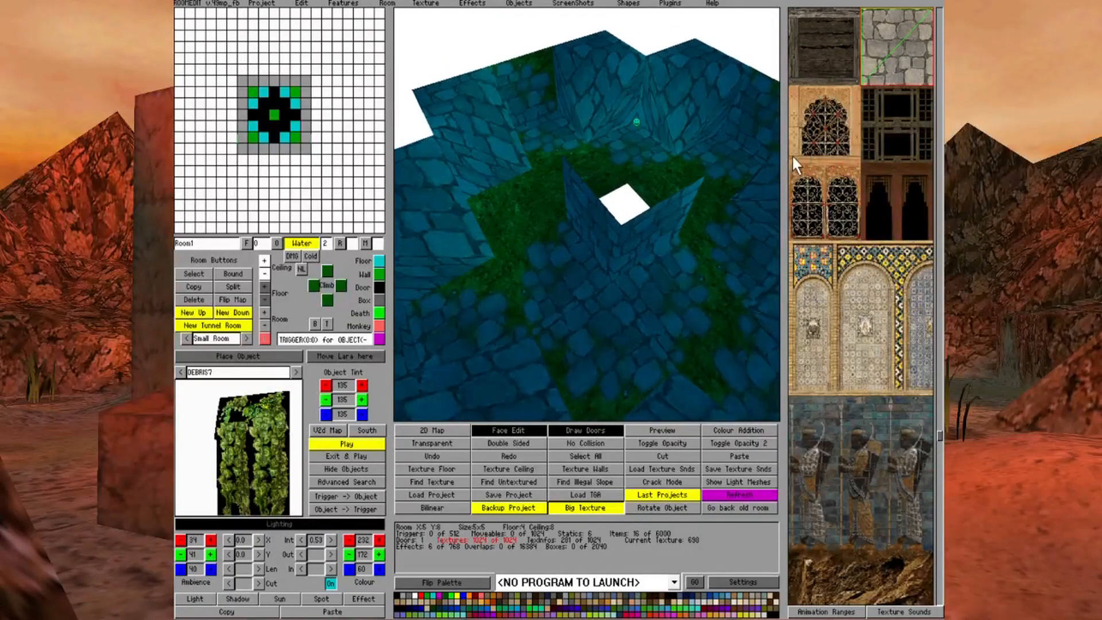
left_click(884, 74)
key("Left")
left_click(922, 73)
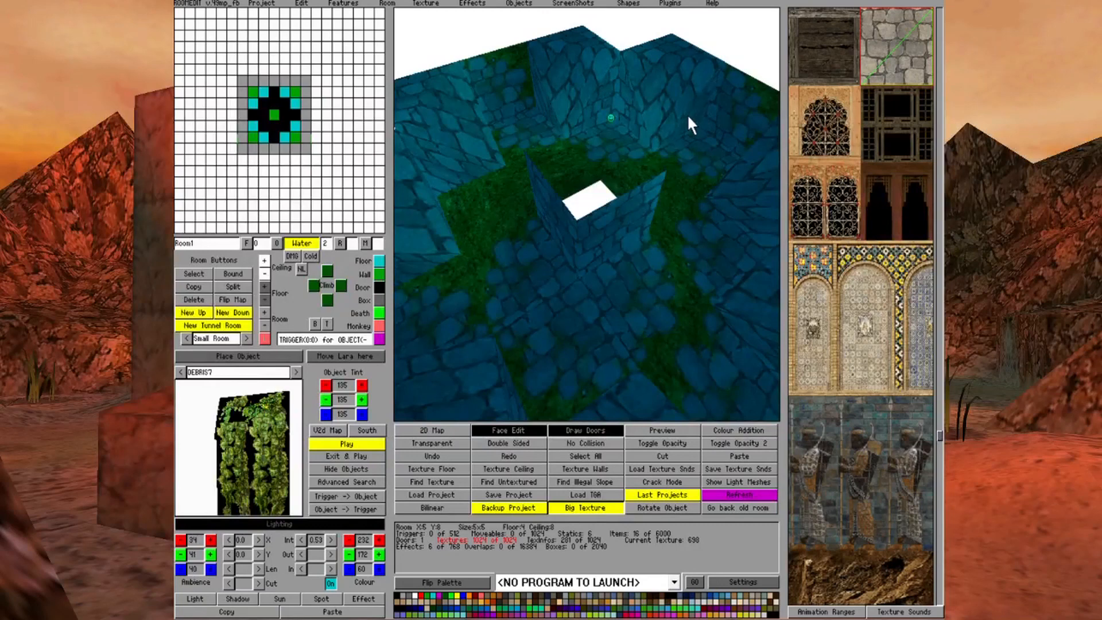
key("Right")
left_click(868, 77)
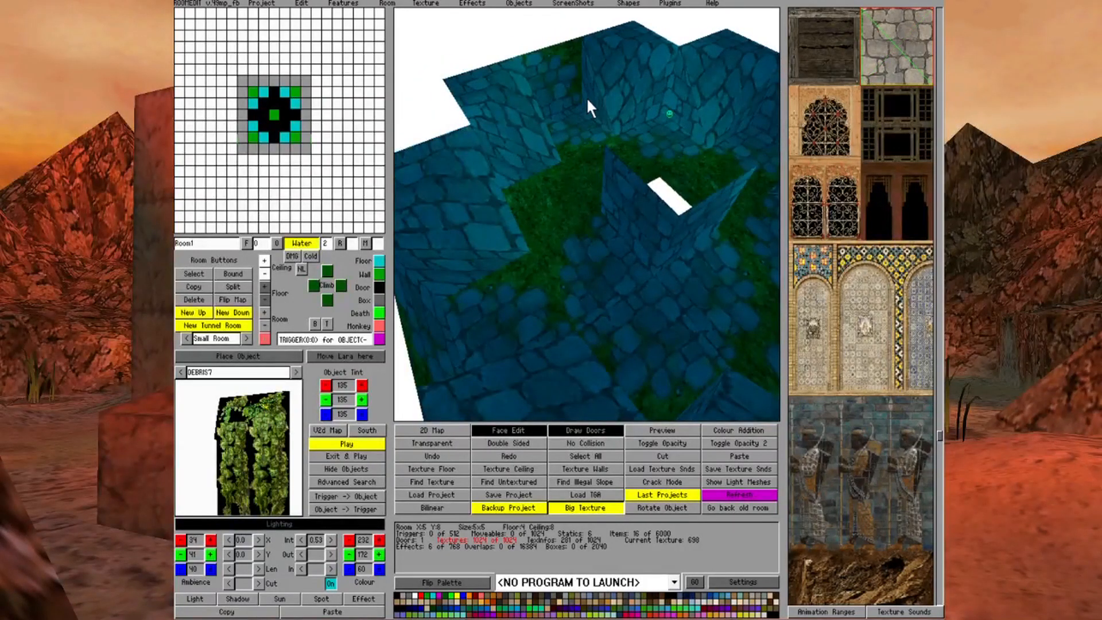
Raise the wall-side edge of Room1's middle floor block X:5 Y:10 until it closes the vertical wall face behind it
left_click(530, 139)
left_click(530, 142)
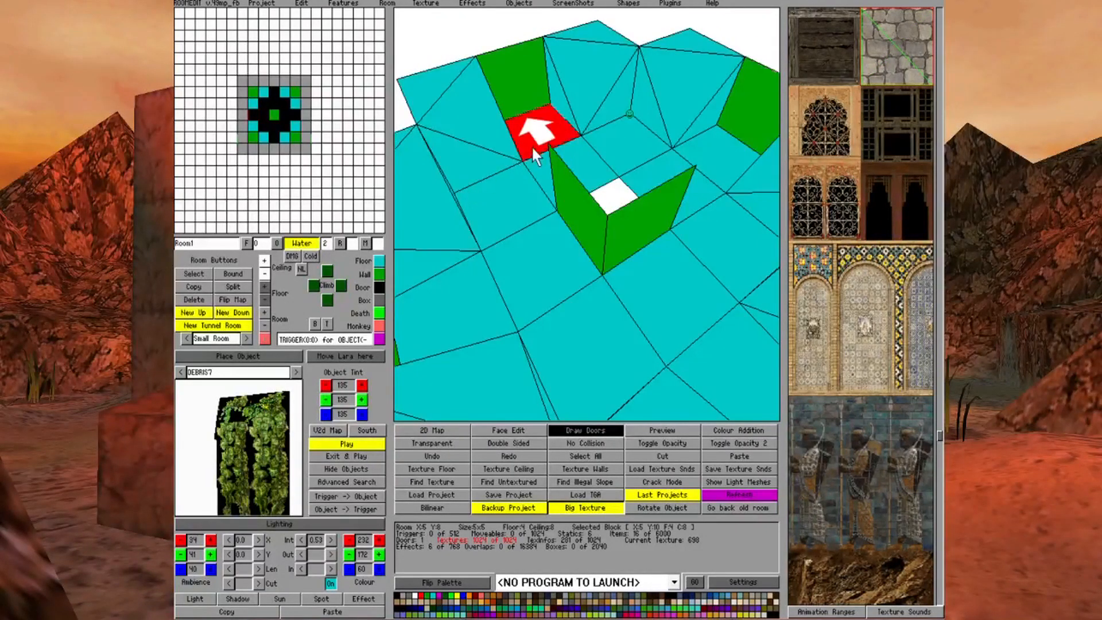
left_click(264, 287)
left_click(540, 270)
key("Right")
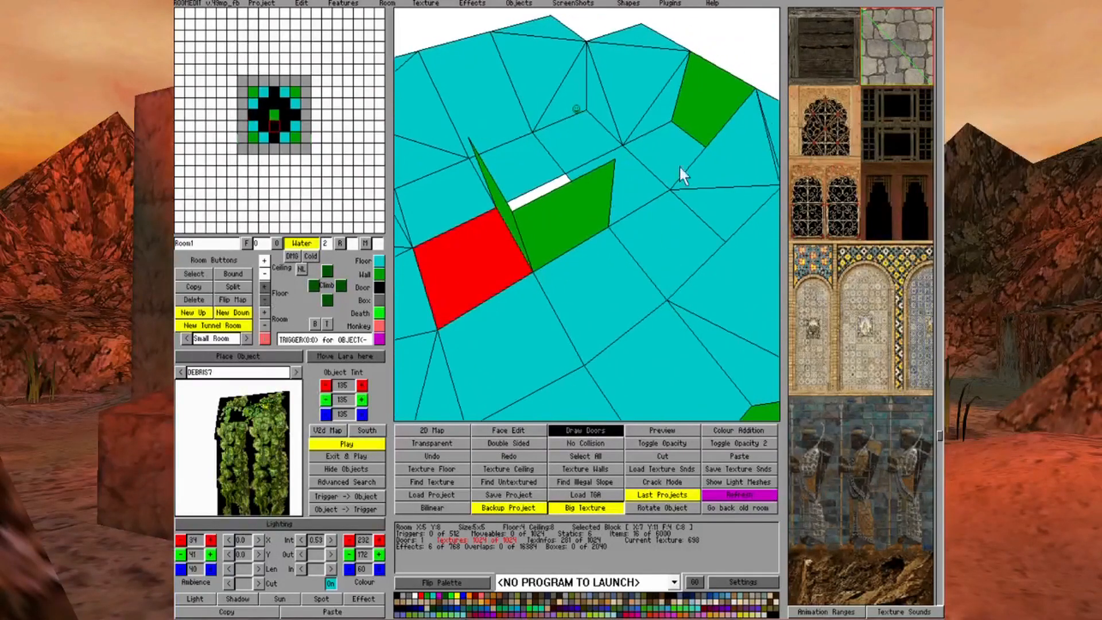
Raise the wall-side edges of the middle floor blocks X:9 Y:10 and X:7 Y:12 so they slope up over their vertical faces
left_click(679, 164)
key("Page_Up")
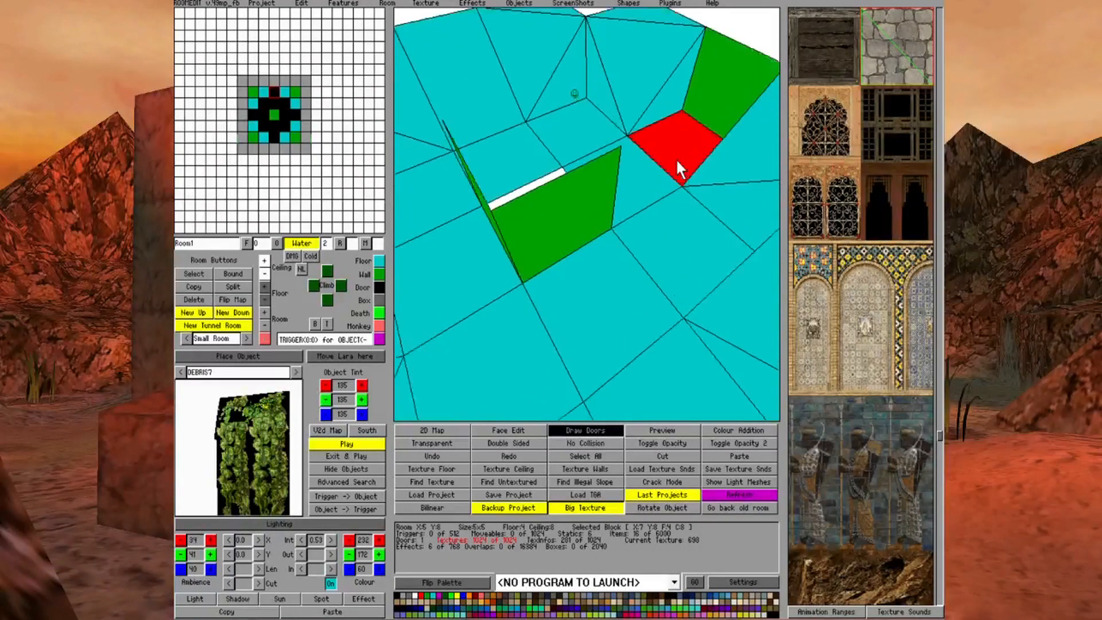
key("Page_Down")
key("Right")
key("Right")
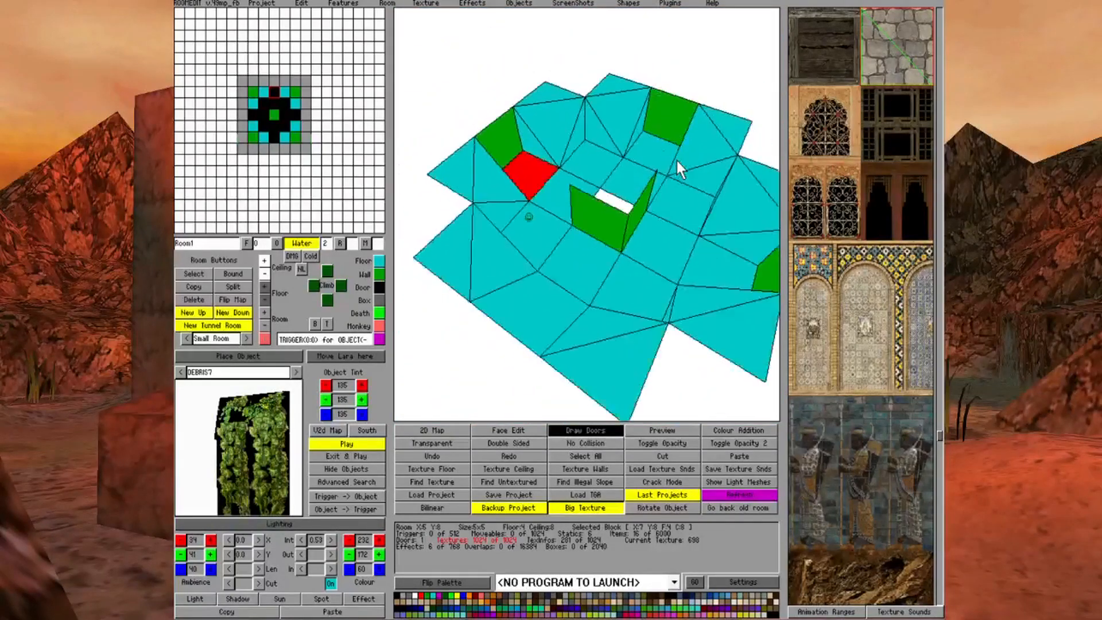
left_click(617, 144)
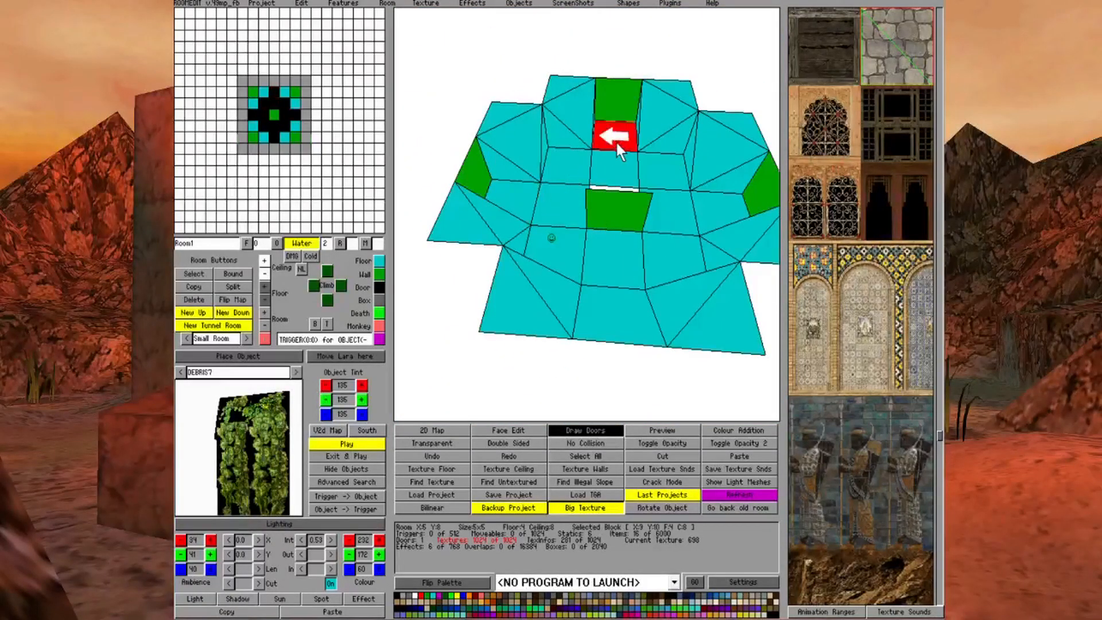
left_click(706, 207)
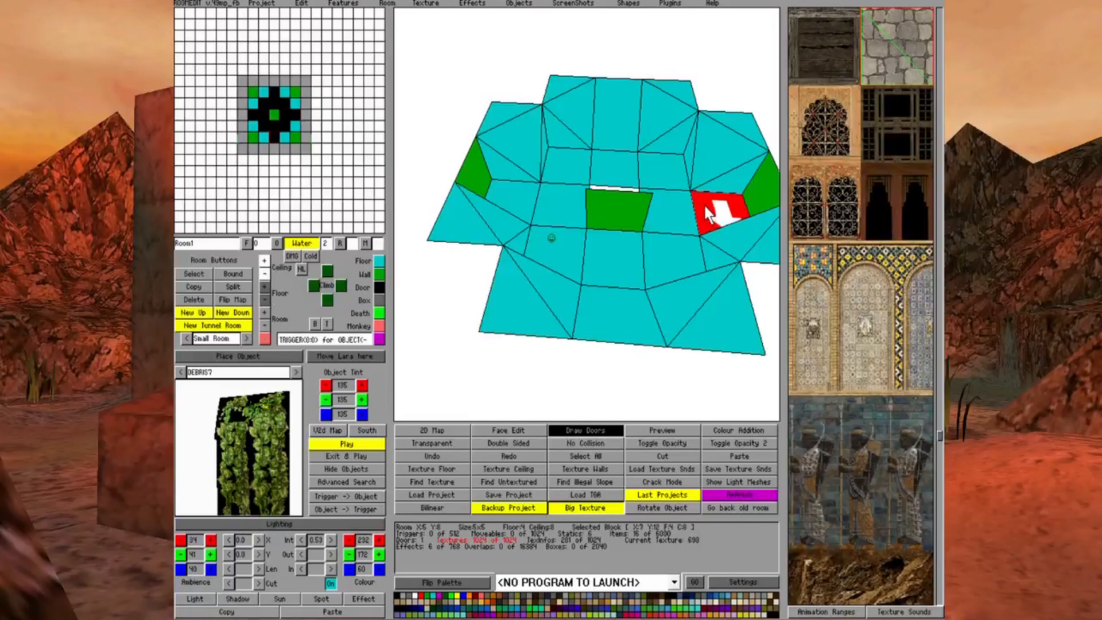
left_click(705, 205)
left_click(266, 286)
right_click(760, 298)
mouse_move(689, 235)
right_mouse_down()
mouse_move(663, 225)
mouse_move(681, 229)
right_mouse_up()
scroll(686, 233, "up", 3)
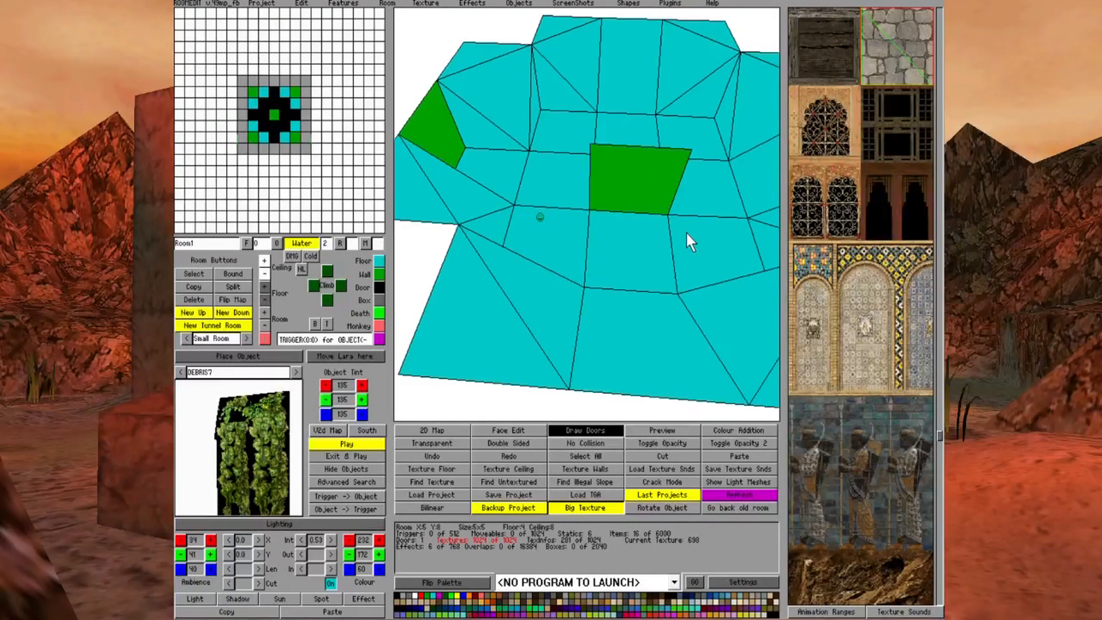
Raise the outward corner of each of the four diagonal floor blocks around the central column
right_click_drag(519, 121, 499, 88)
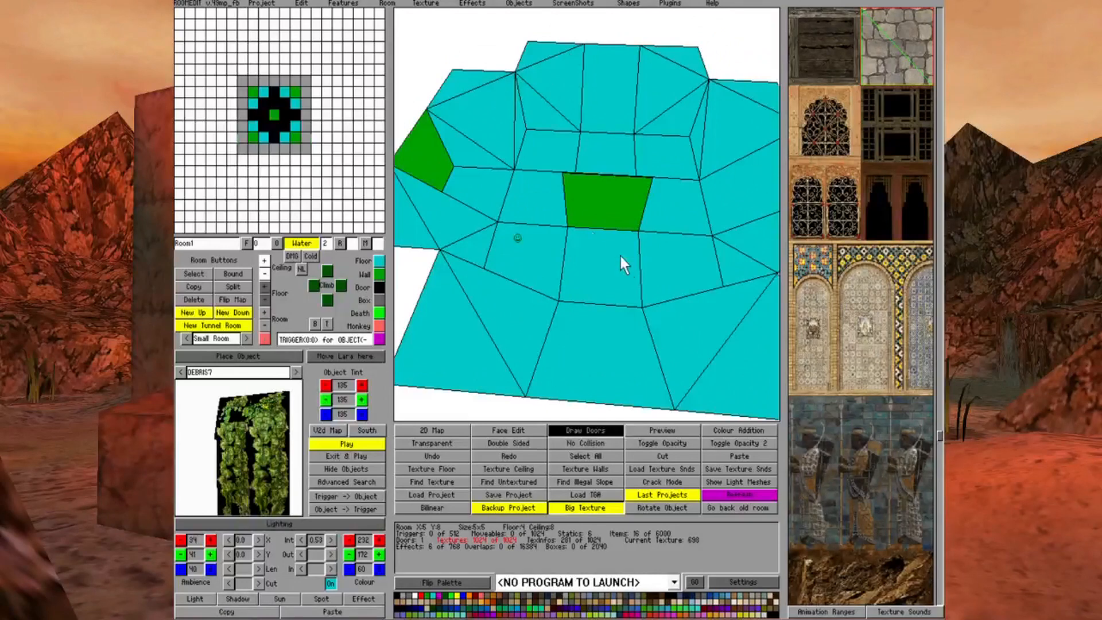
right_click_drag(565, 142, 681, 194)
left_click(655, 175)
left_click(655, 175, "ctrl")
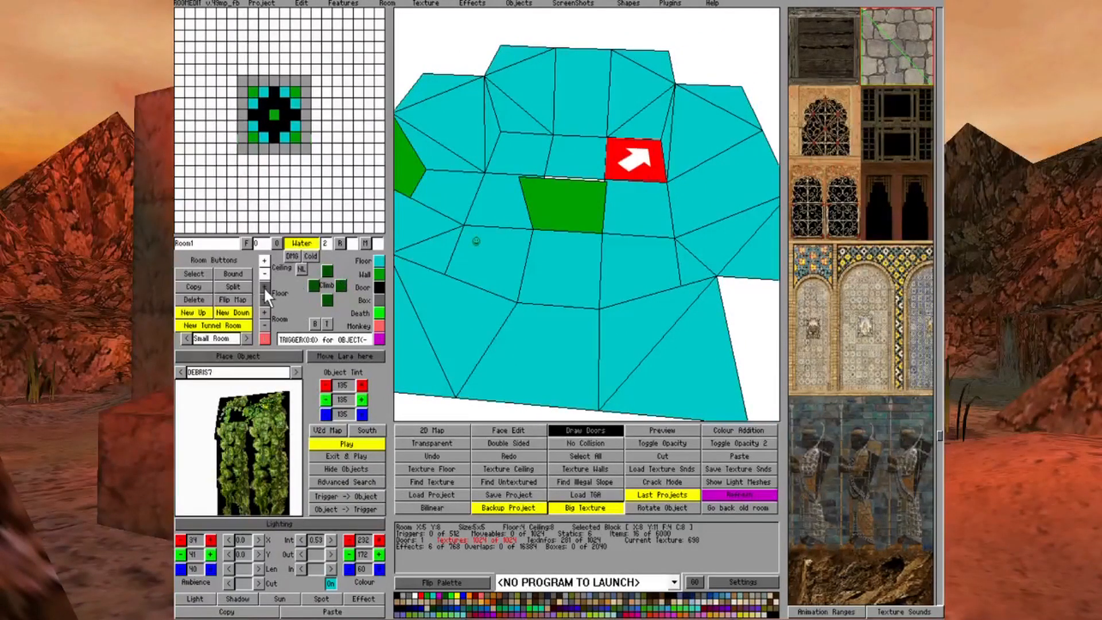
left_click(659, 263)
left_click(534, 154)
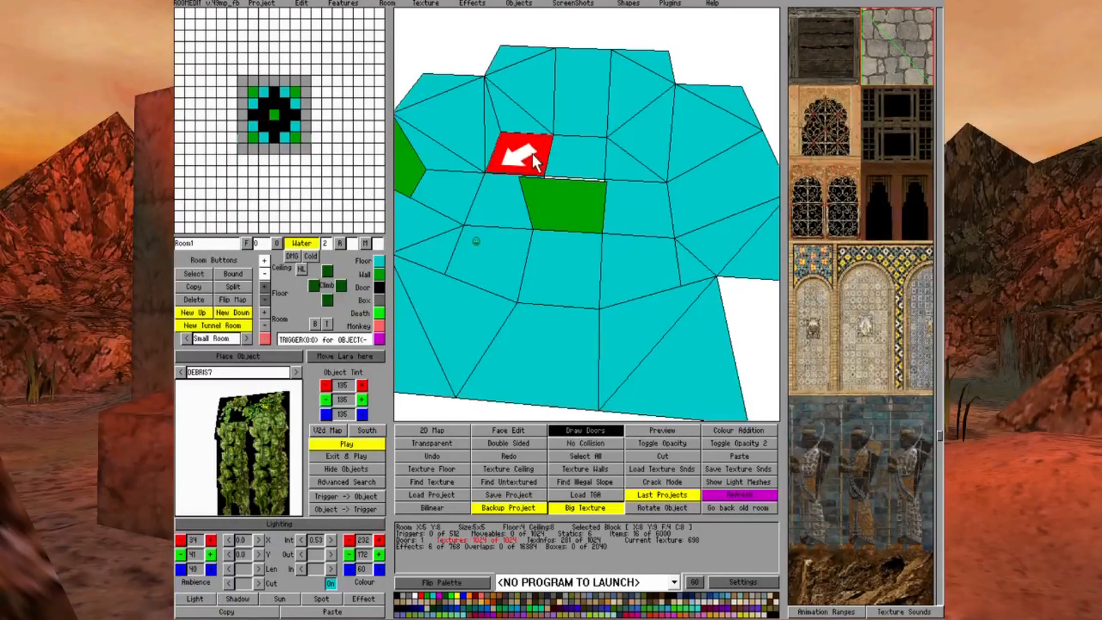
left_click(615, 225)
left_click(652, 287)
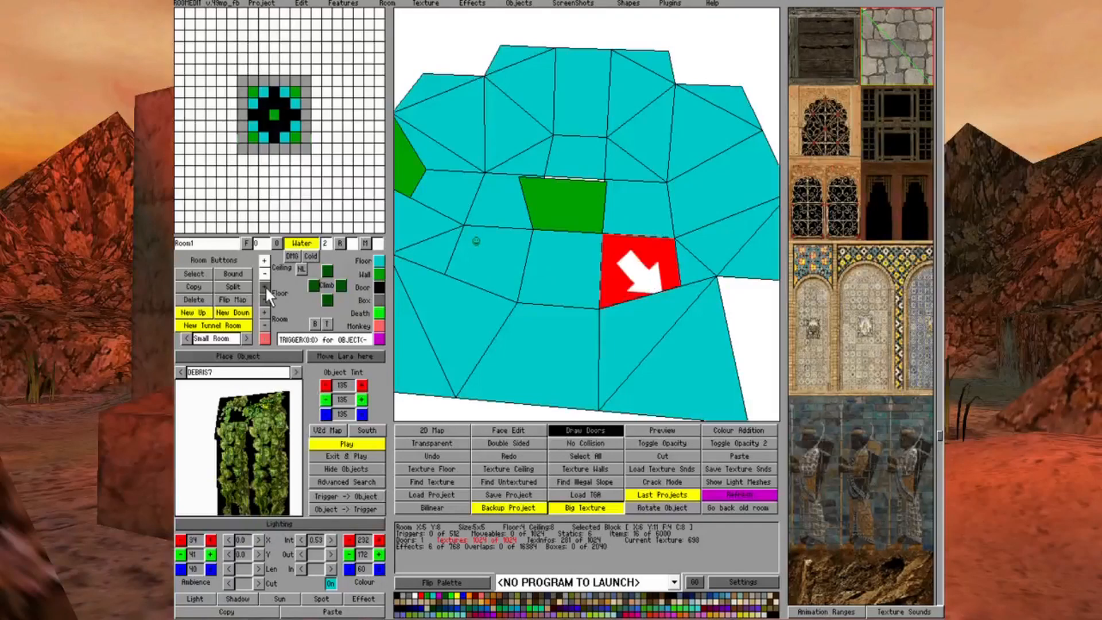
left_click(547, 287)
right_click_drag(548, 287, 525, 269)
left_click(525, 270)
left_click(525, 270)
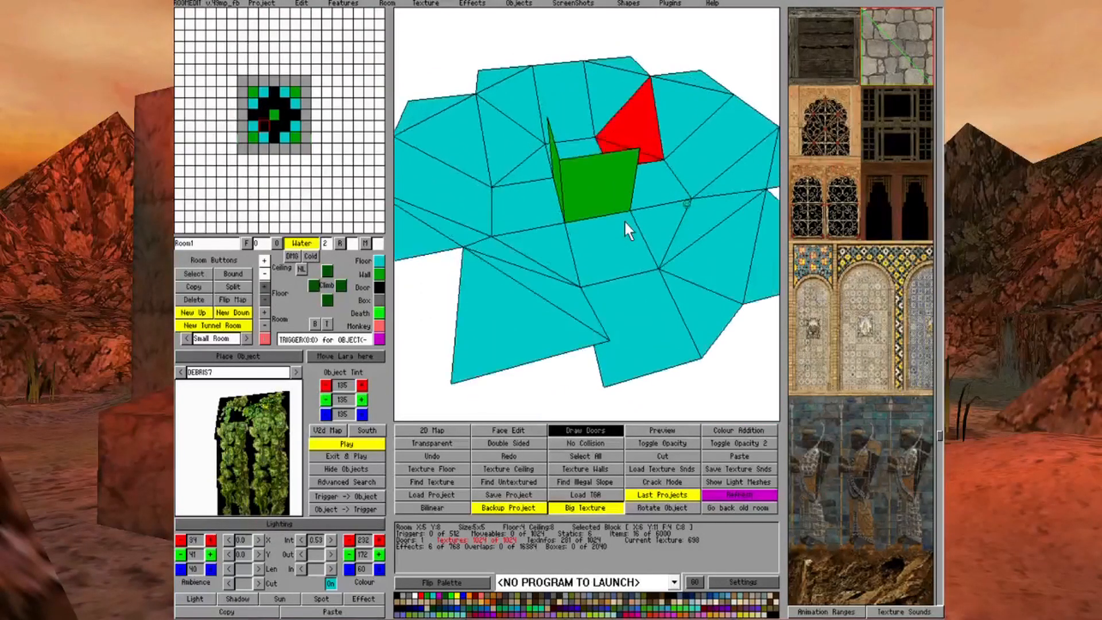
Raise the wall-side edge of the remaining middle floor block X:7 Y:8 to close its vertical face
key("Left")
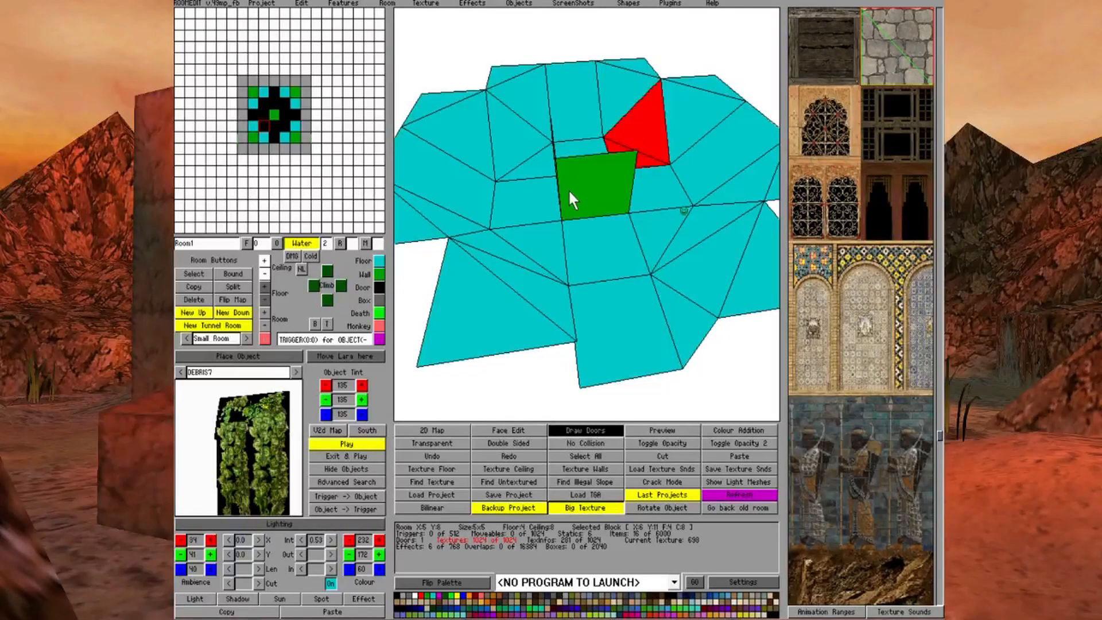
left_click(616, 329)
key("Right")
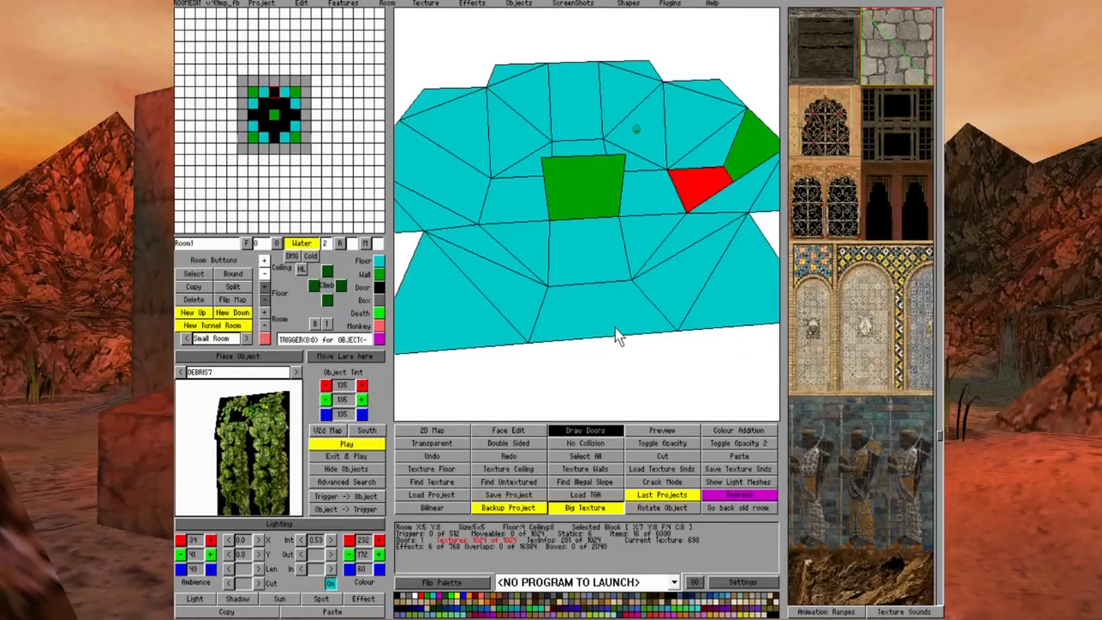
key("Left")
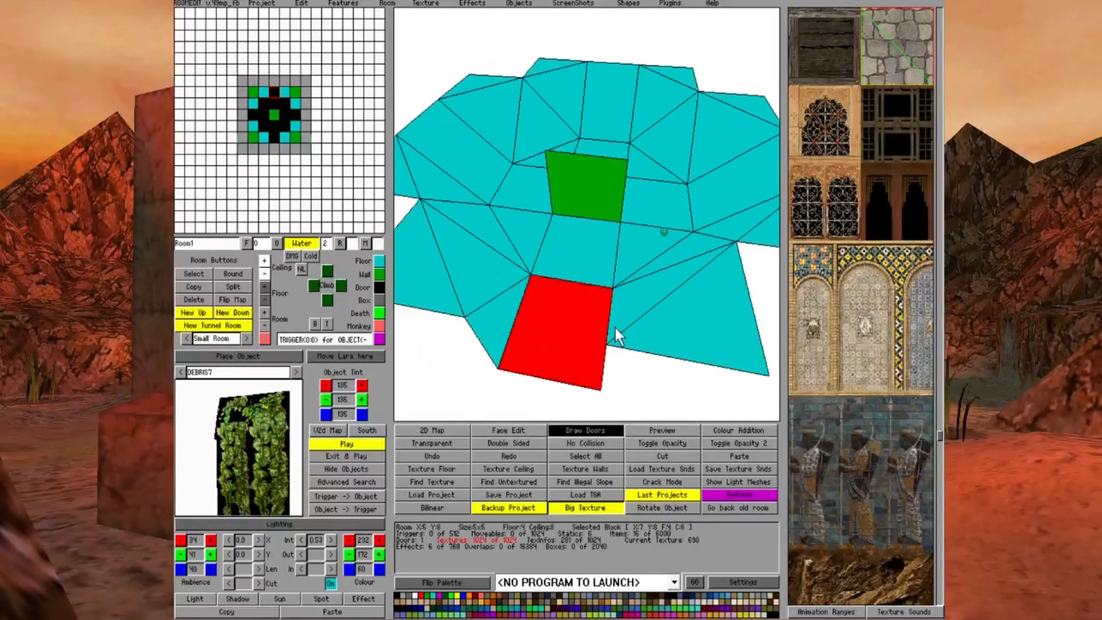
Raise the inner edge of the side floor block X:9 Y:10 by two units
key("Page_Up")
key("Right")
key("Page_Down")
key("Page_Up")
left_click(471, 201)
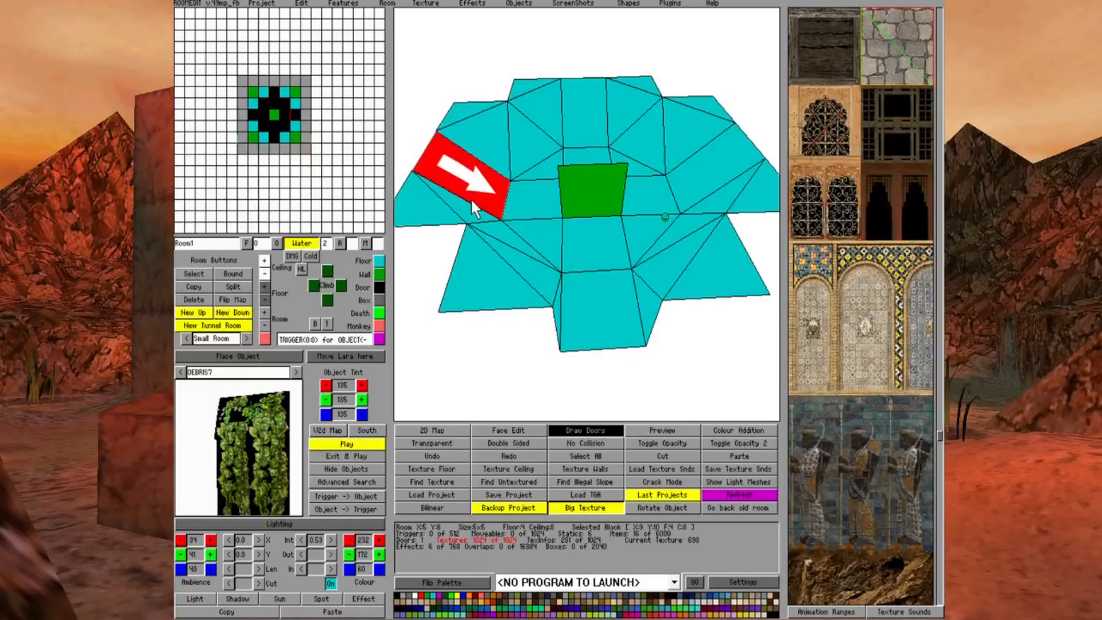
left_click(267, 284)
left_click(267, 284)
left_click(546, 203)
Raise the touching corners of the neighbouring blocks X:9 Y:11 and X:9 Y:9 to match the raised edge of X:9 Y:10
left_click(498, 130)
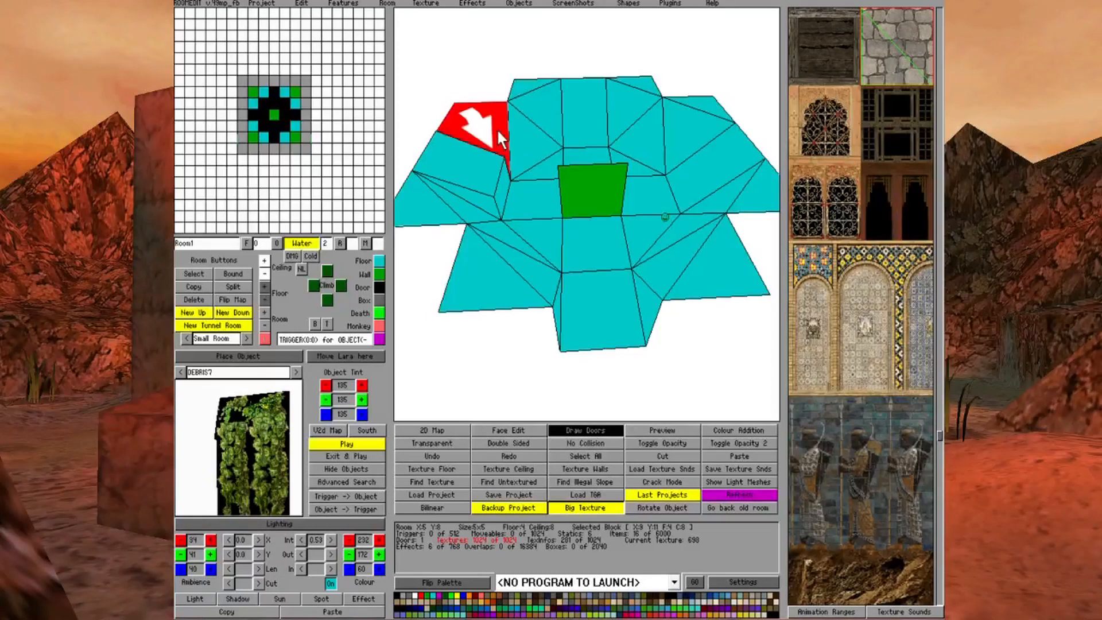
left_click(265, 285)
left_click(264, 286)
left_click(452, 227)
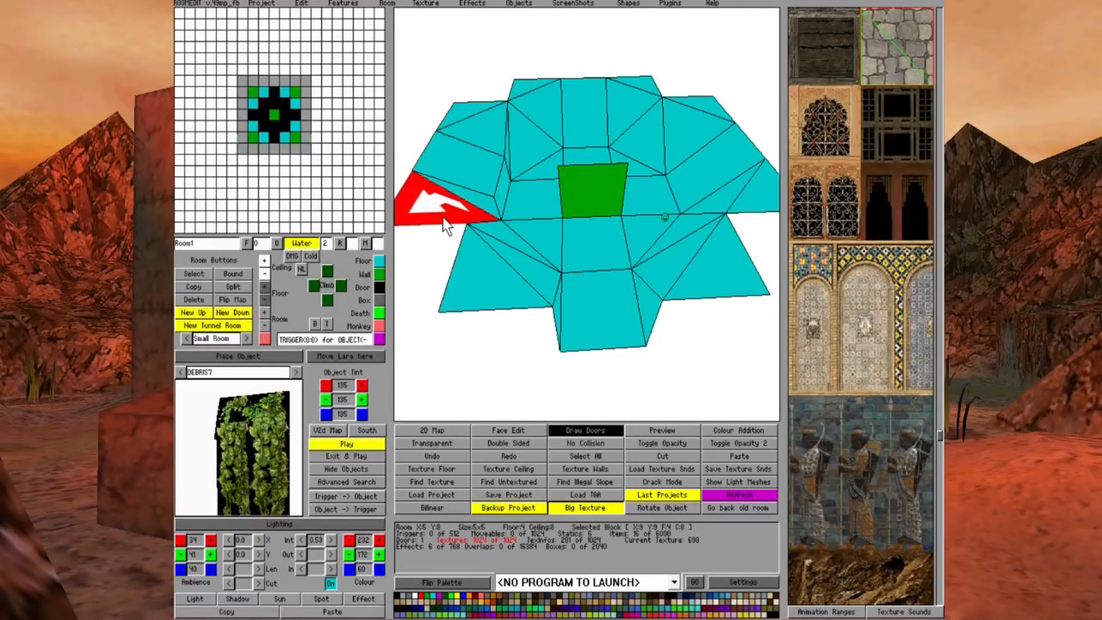
left_click(266, 285)
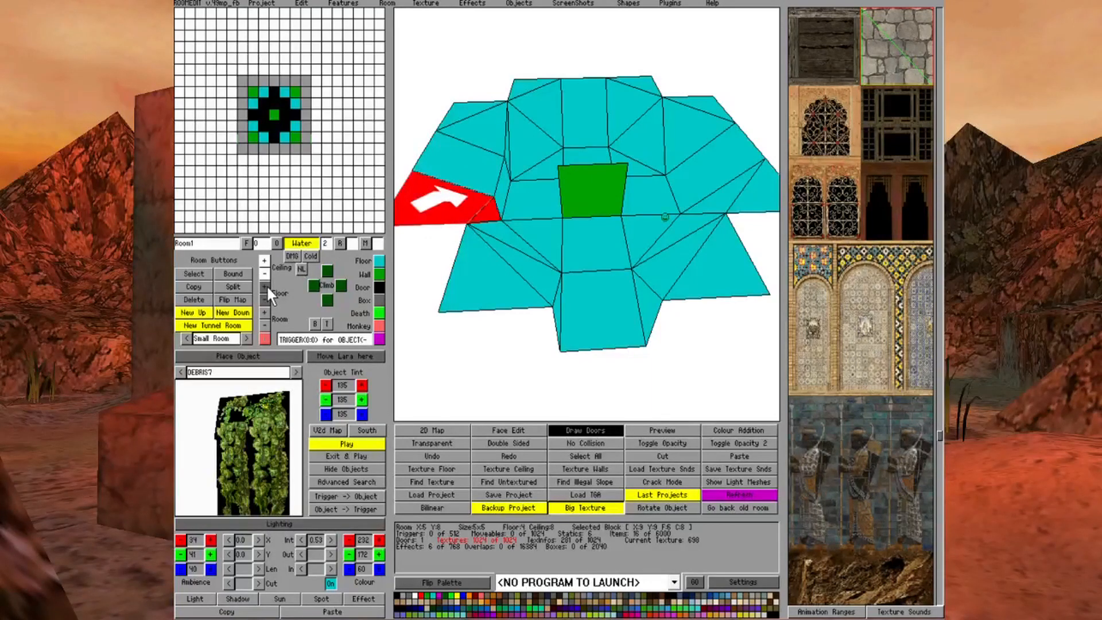
left_click(508, 238)
Raise the adjoining corner of block X:8 Y:11 and the matching outer part of the next inner block to meet the raised side edge
left_click(534, 174)
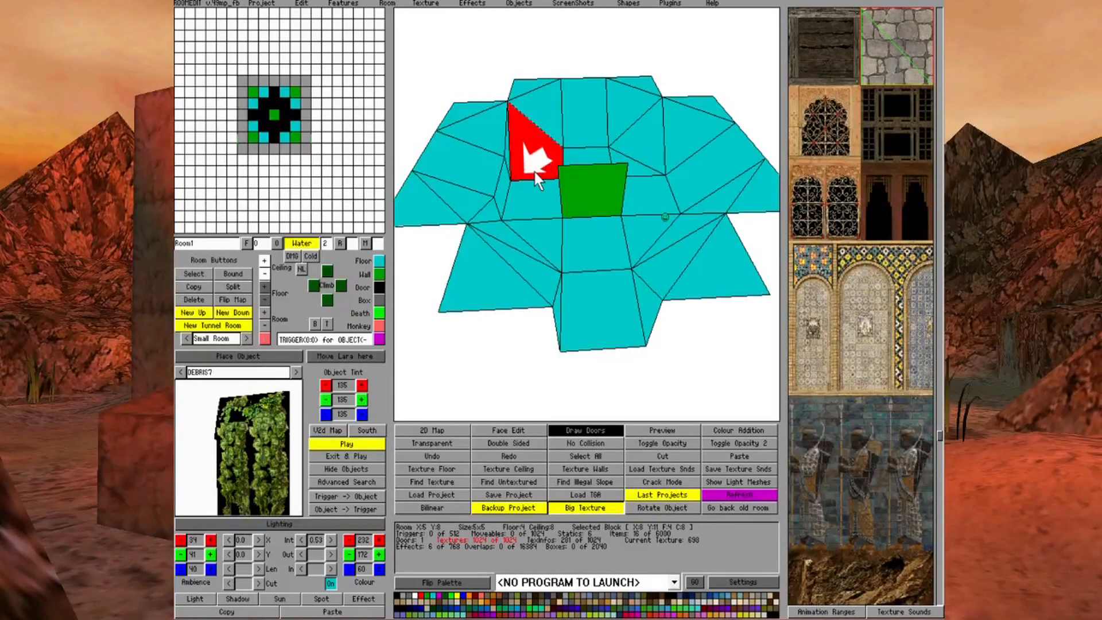
left_click(264, 299)
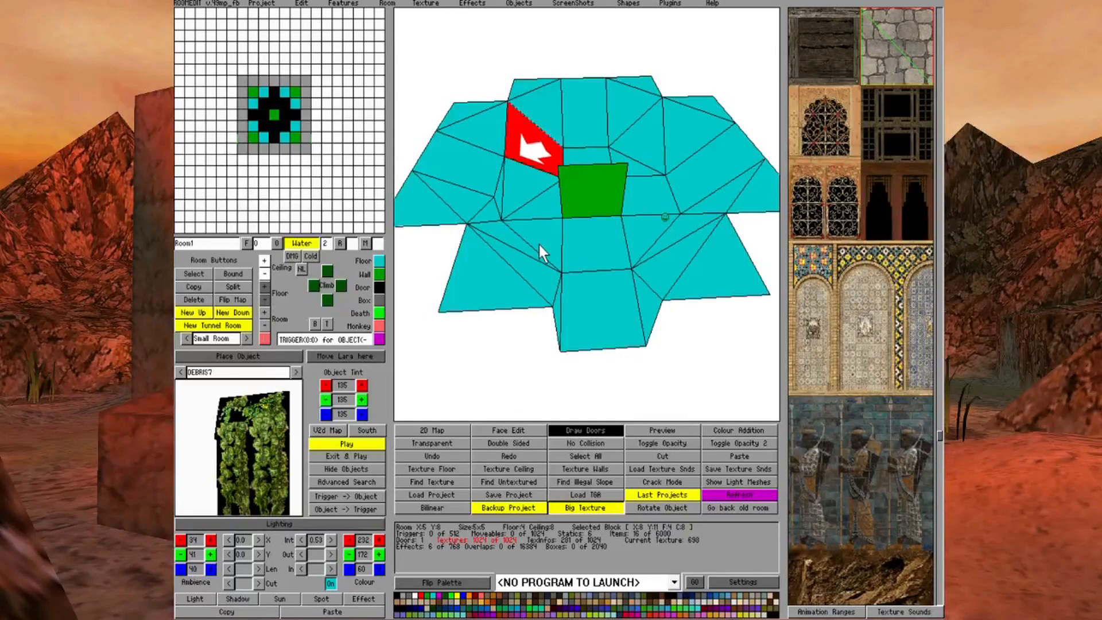
left_click(539, 245)
left_click(263, 285)
left_click(263, 285)
left_click(588, 283)
Enter face editing and texture the reshaped floor slopes with grass
key("Left")
key("Page_Up")
key("Right")
key("Right")
key("ctrl+Left")
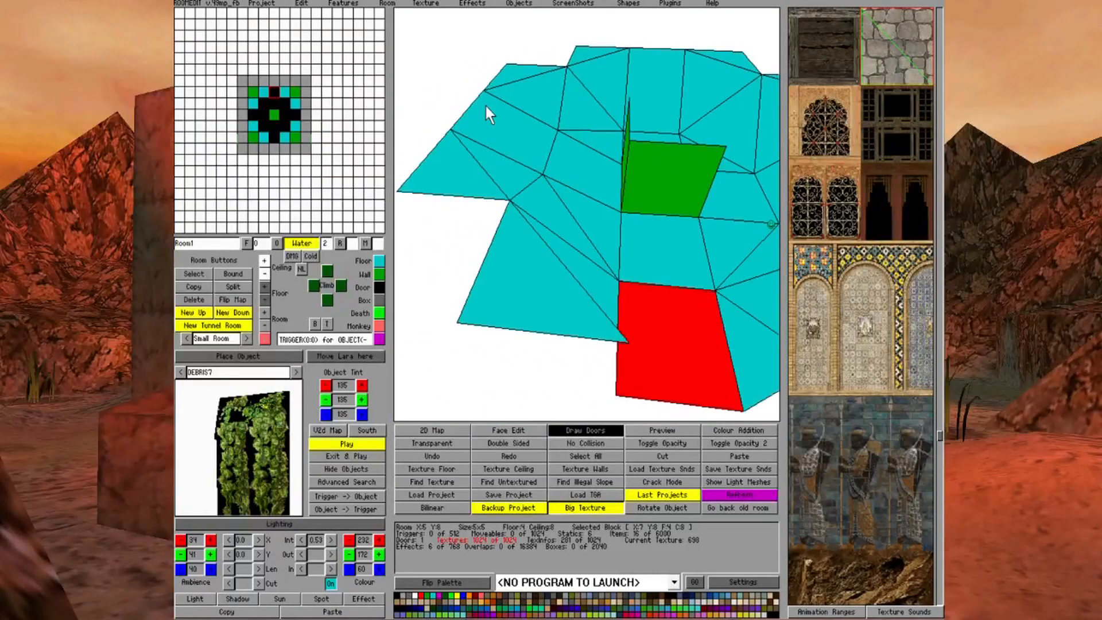
right_click_drag(711, 172, 679, 168)
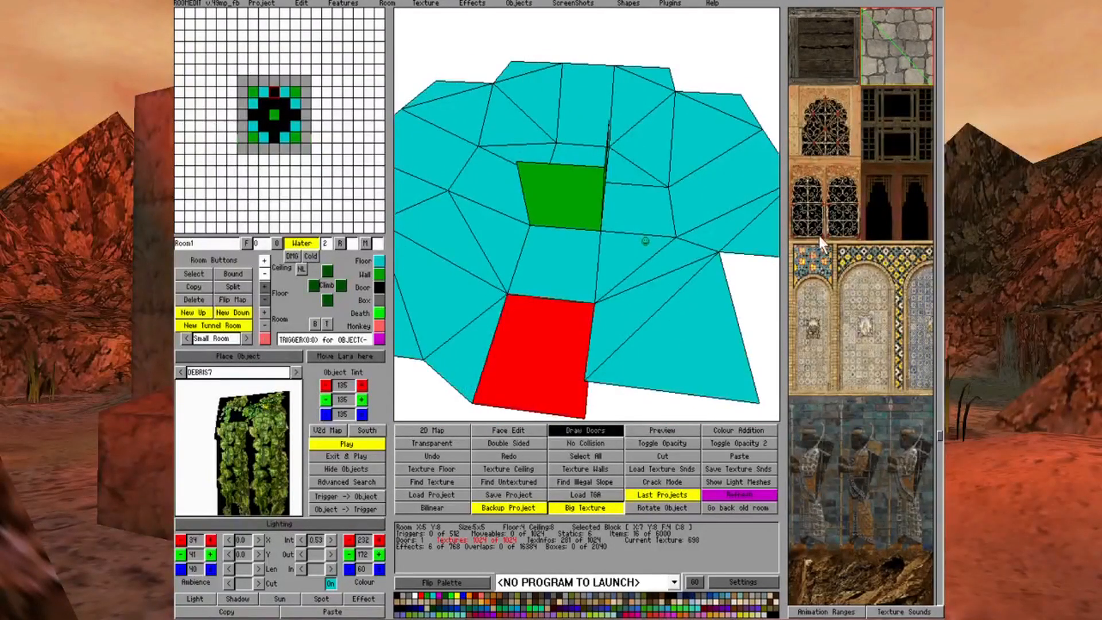
key("ctrl+Left")
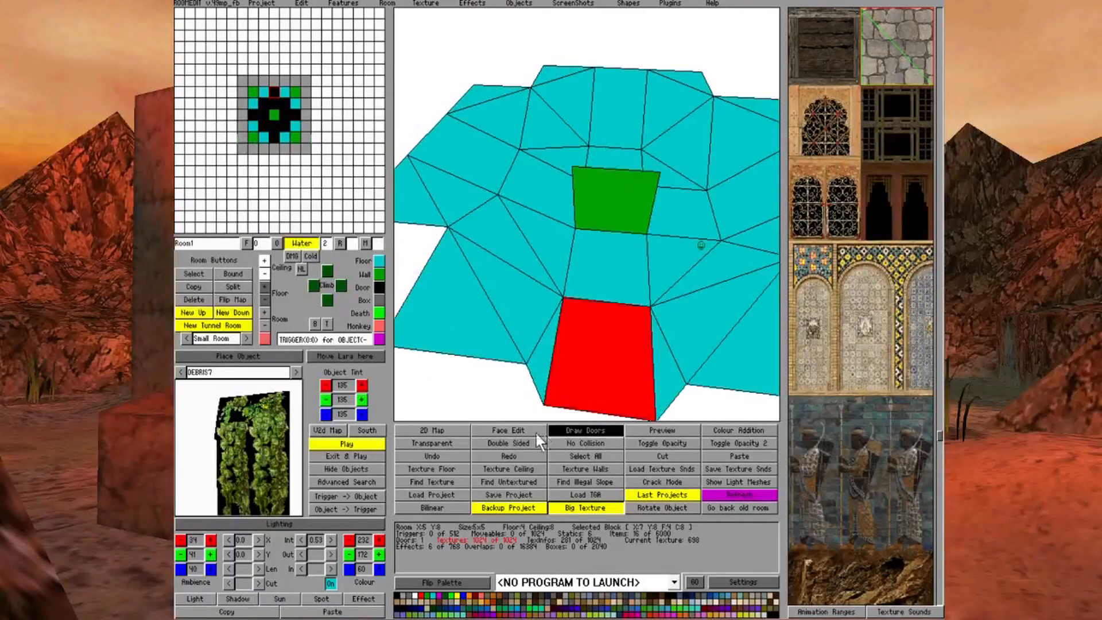
left_click(537, 432)
key("ctrl+Left")
key("ctrl+Up")
right_click(701, 239)
mouse_move(701, 237)
left_mouse_down()
mouse_move(557, 250)
mouse_move(552, 181)
mouse_move(515, 222)
left_mouse_up()
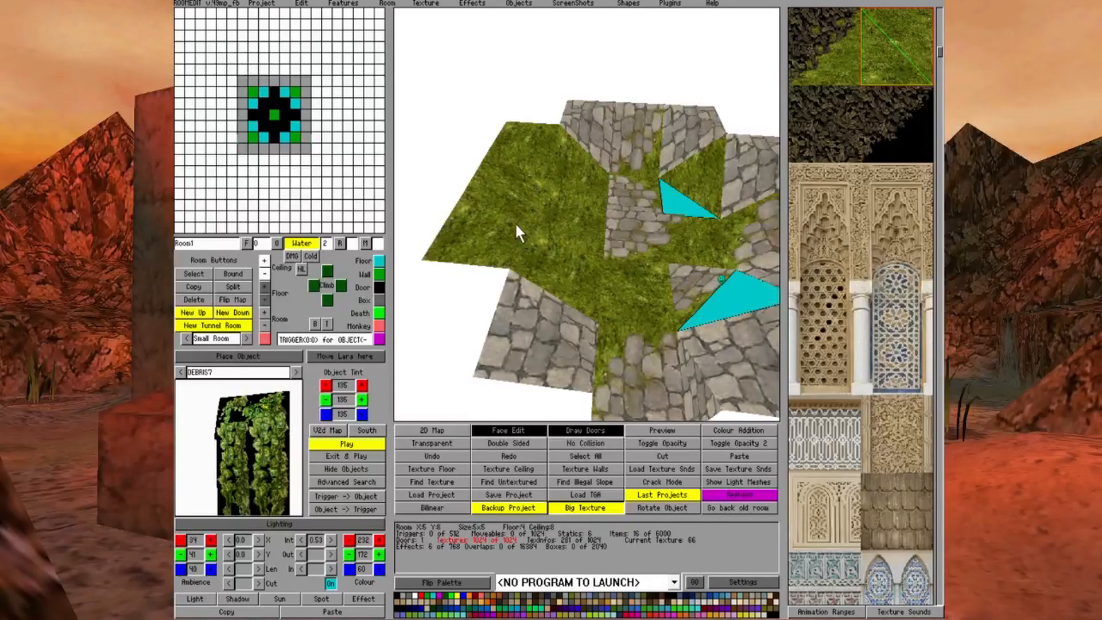
Texture the remaining untextured floor triangles, using the mixed stone-and-grass texture for the transitions
key("ctrl+Right")
left_click(649, 276)
left_click(678, 298)
left_click(653, 203)
key("Right")
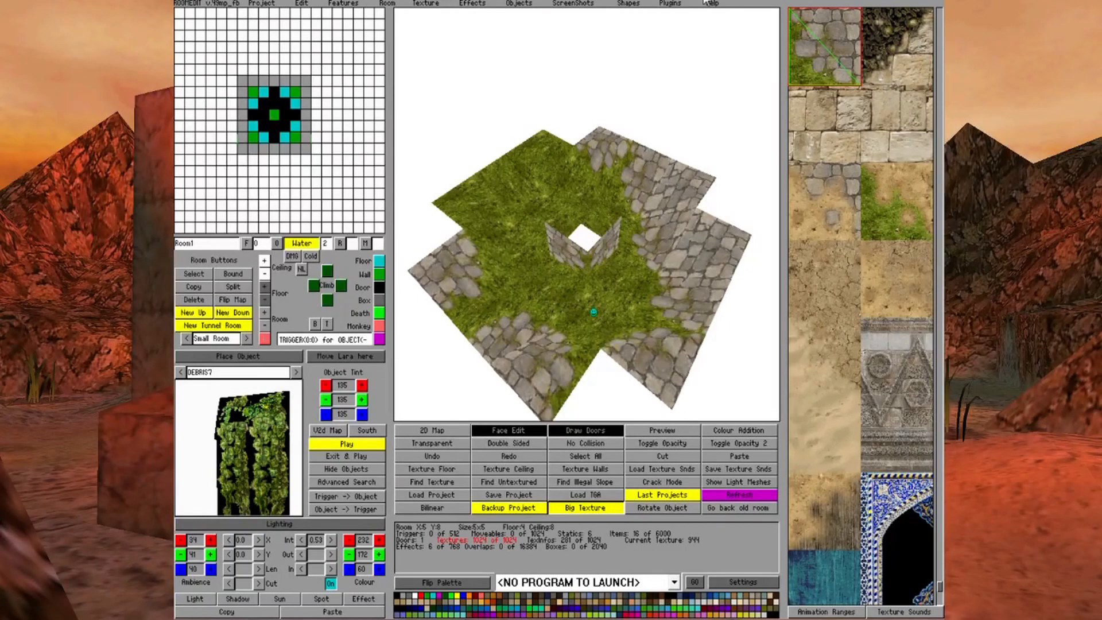
Pick the blank first palette colour and apply it to the untextured ceiling triangles at the far corners, viewed from below
key("Up")
key("Up")
key("Up")
key("Up")
key("Up")
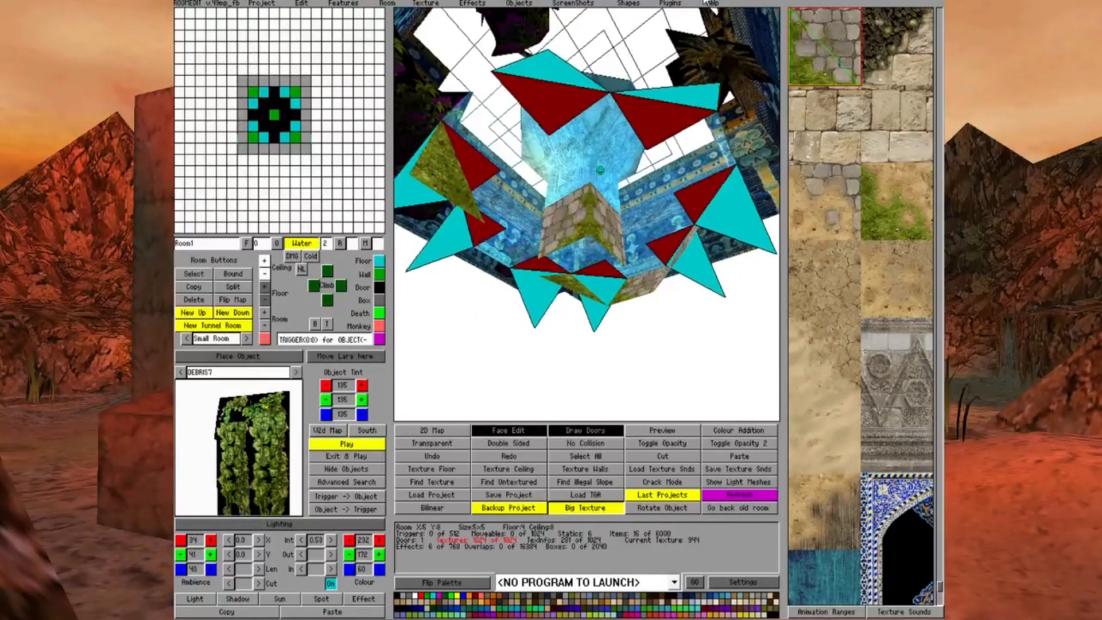
key("Up")
key("Up")
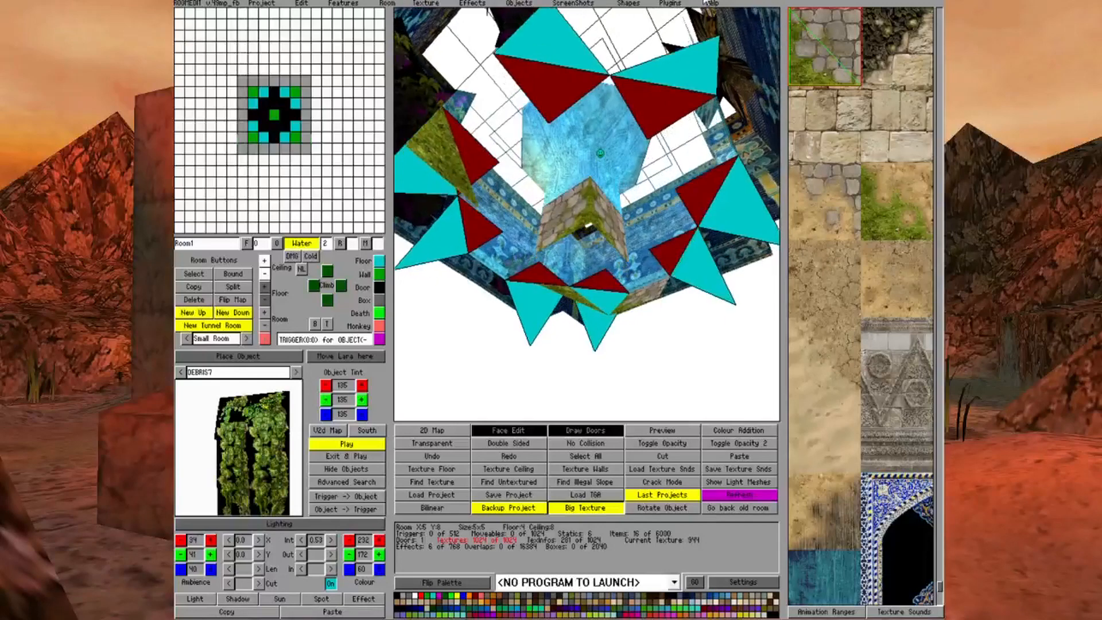
left_click(396, 596)
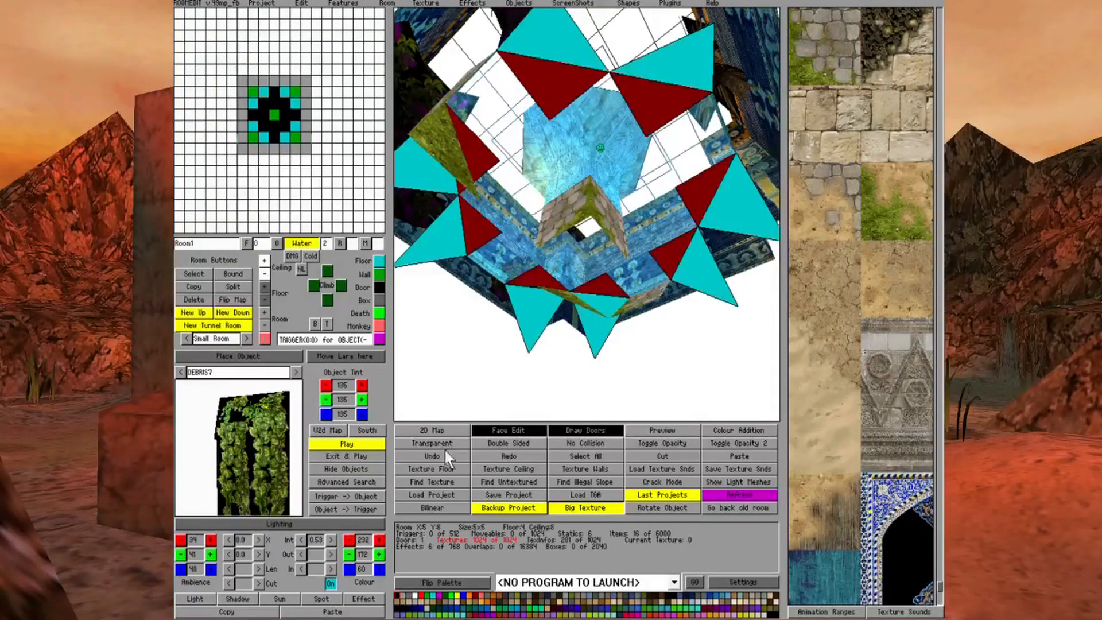
left_click(552, 29)
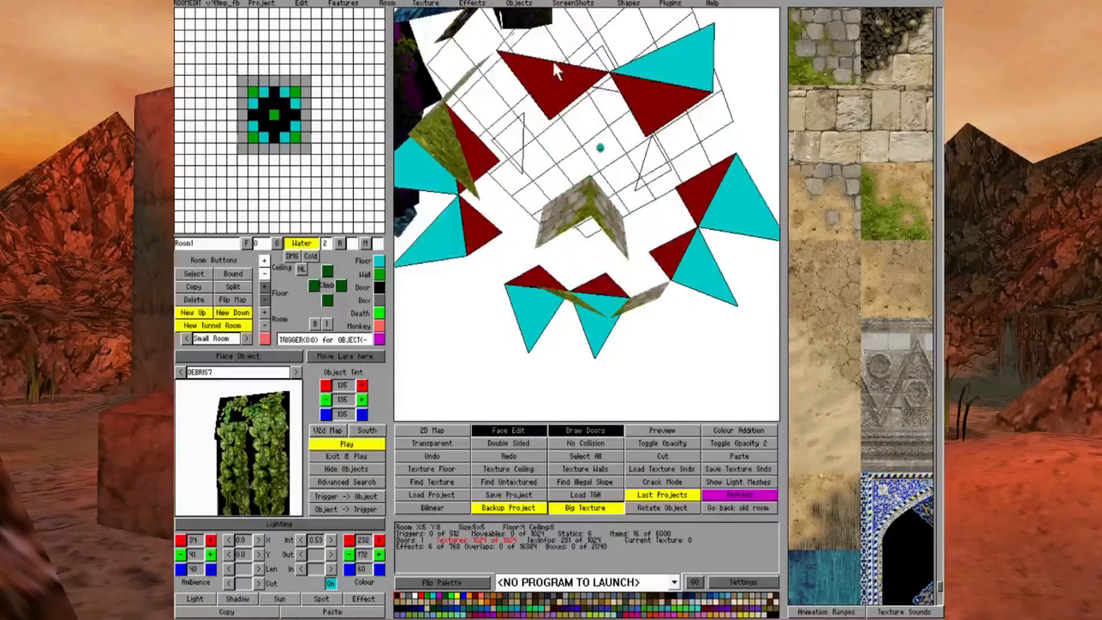
left_click(740, 202)
left_click(696, 267)
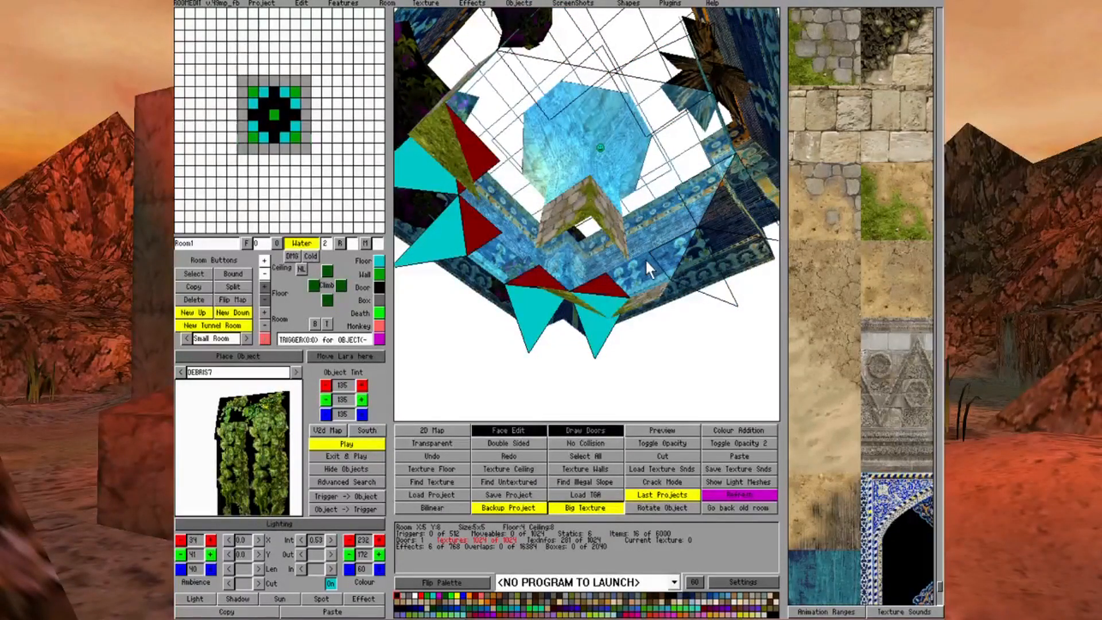
Make the remaining untextured ceiling triangles at the other corners invisible with the same palette colour and check the pool from several angles
left_click(598, 291)
left_click(516, 298)
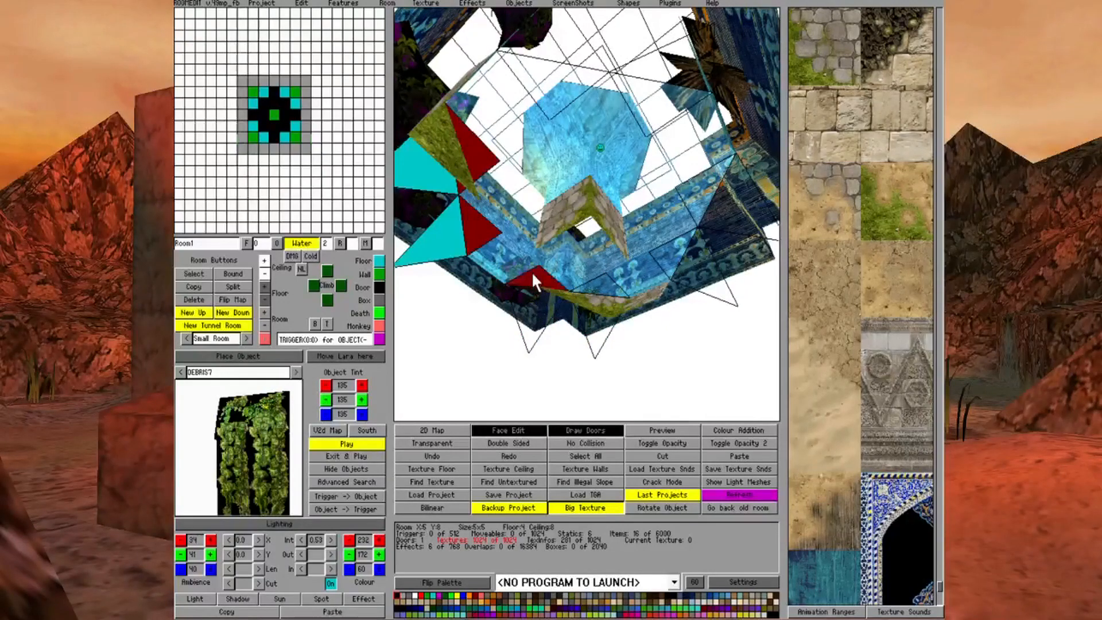
left_click(457, 239)
left_click(485, 163)
key("Right")
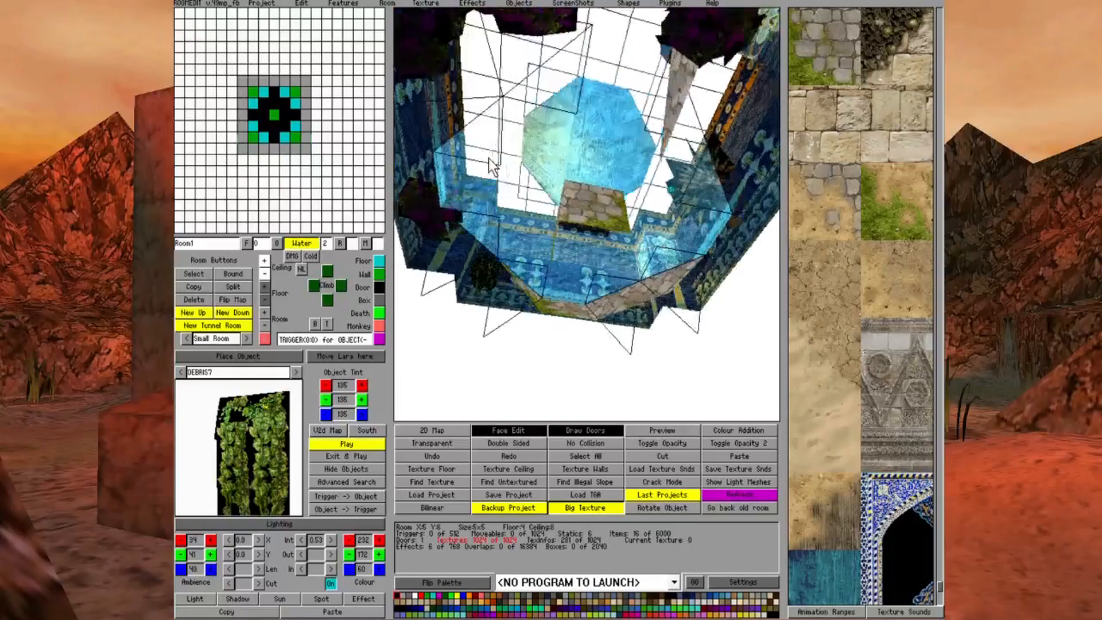
key("Right")
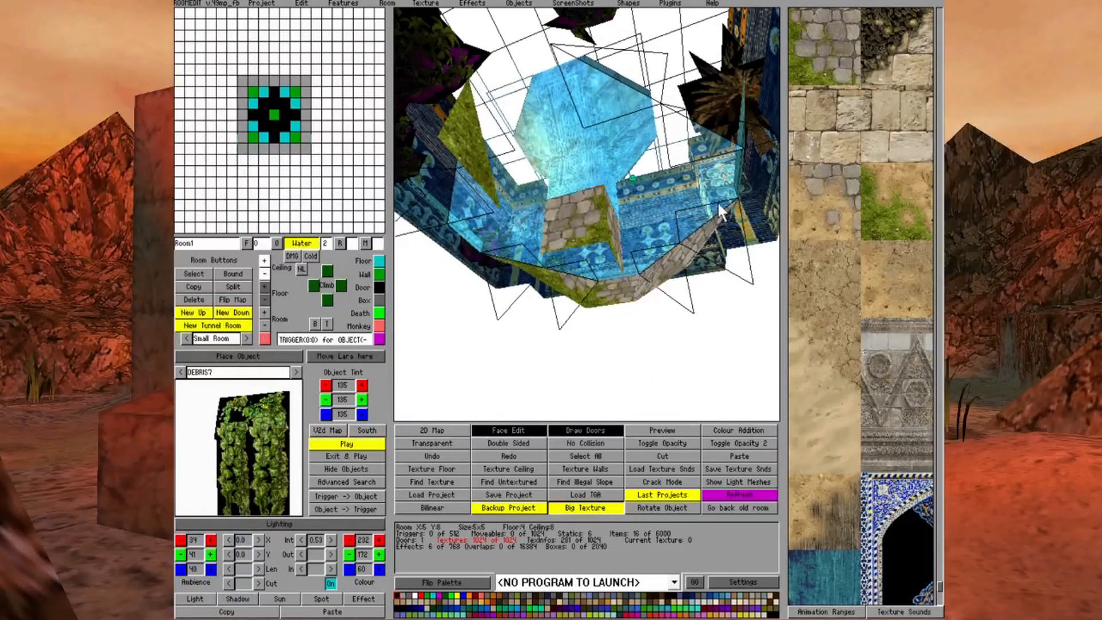
key("Right")
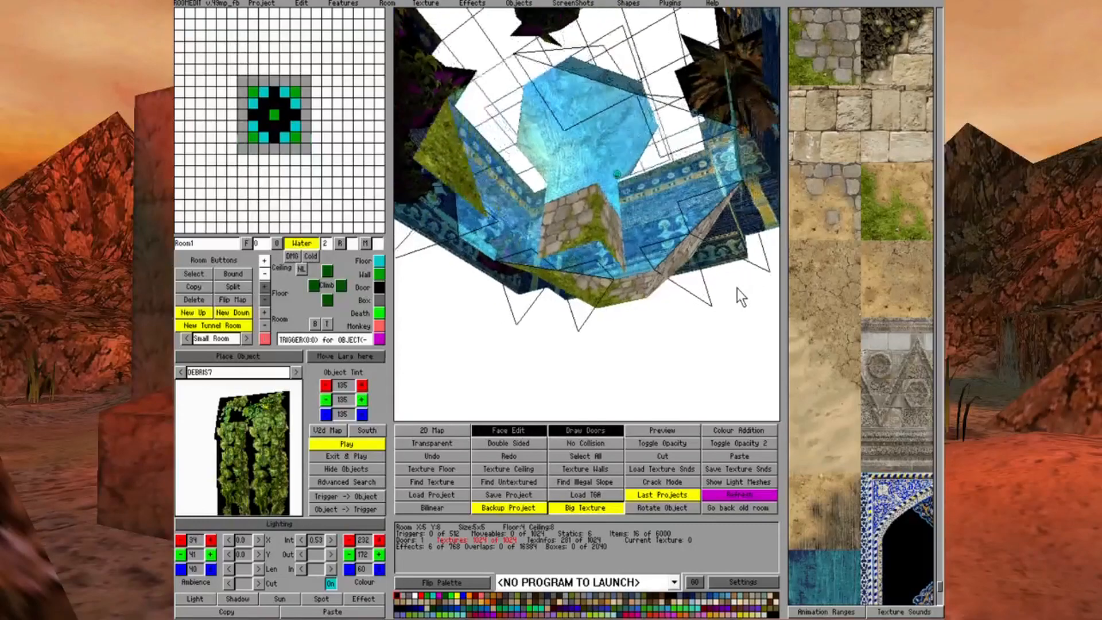
Examine the underside of the pool from several angles to check the corner ceiling faces
key("Right")
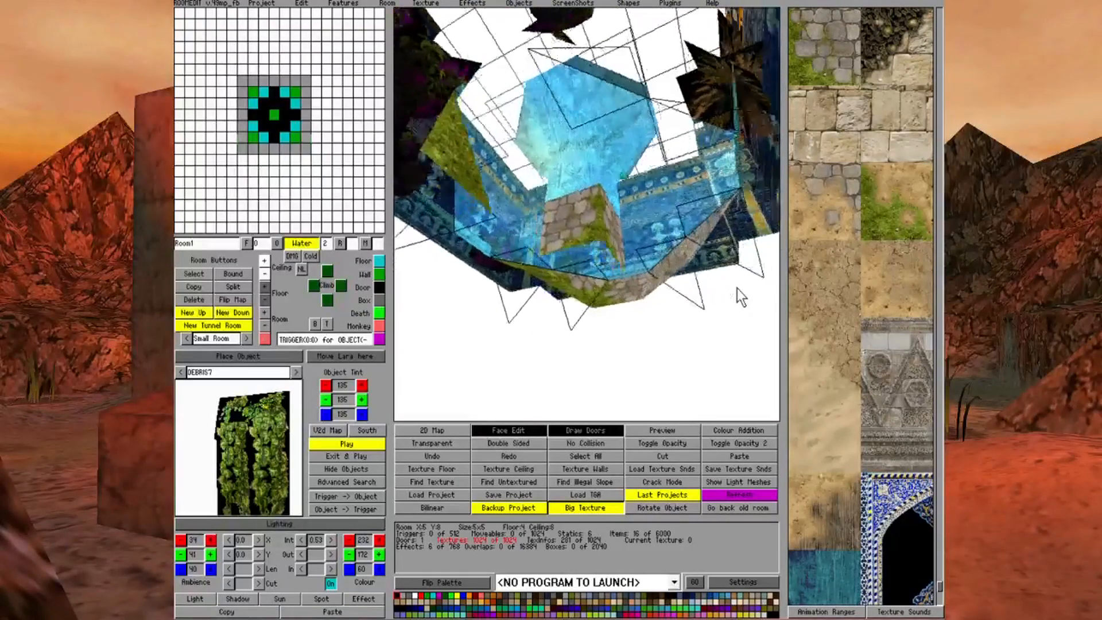
key("Right")
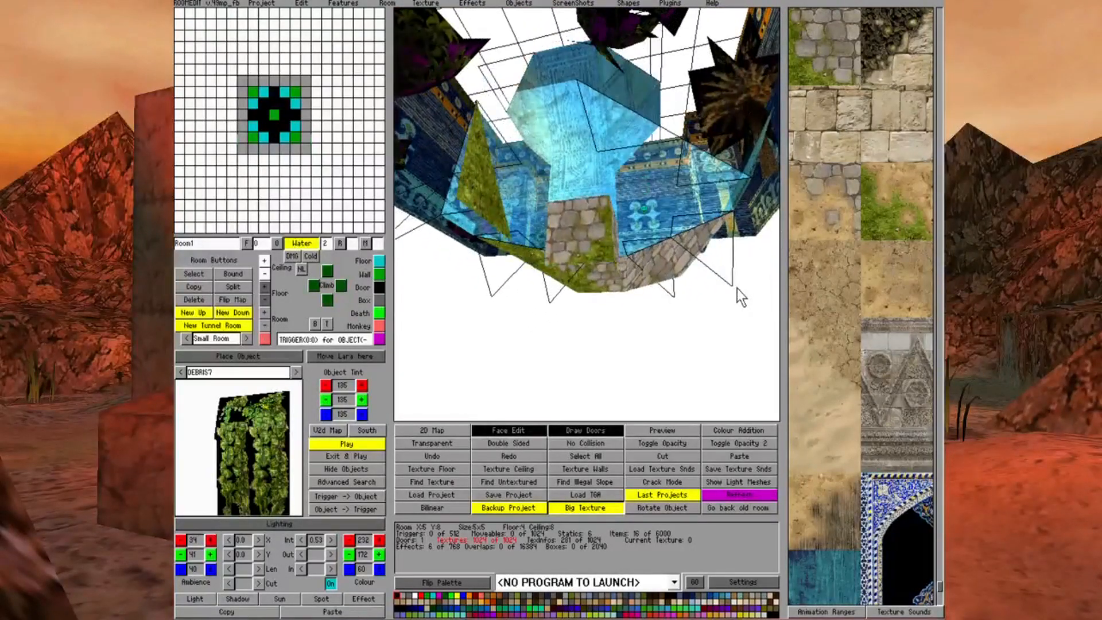
key("Right")
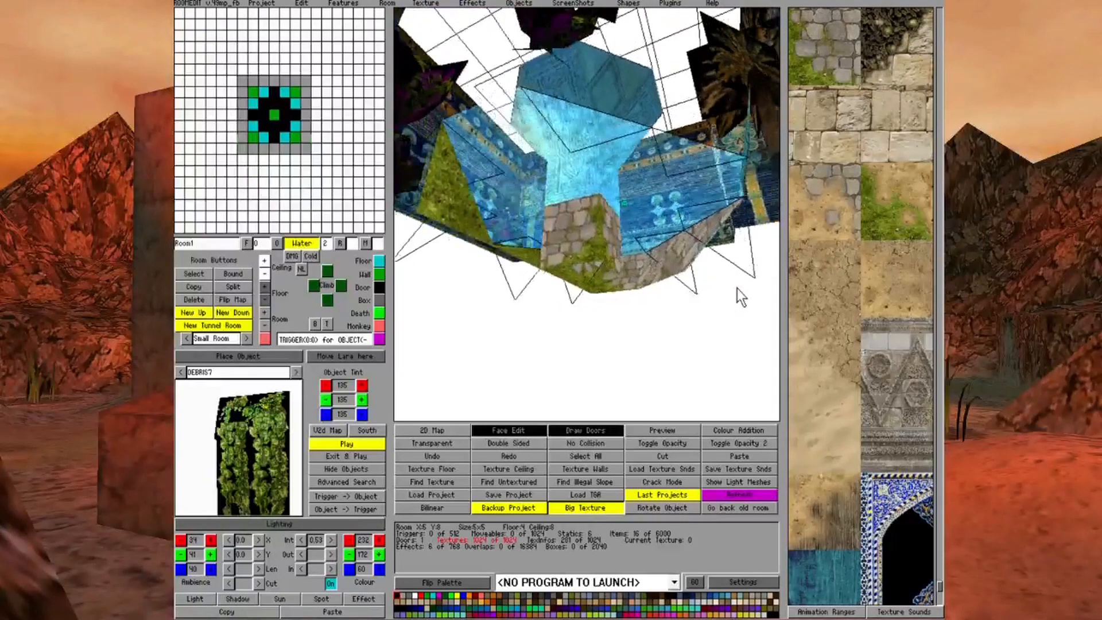
key("Right")
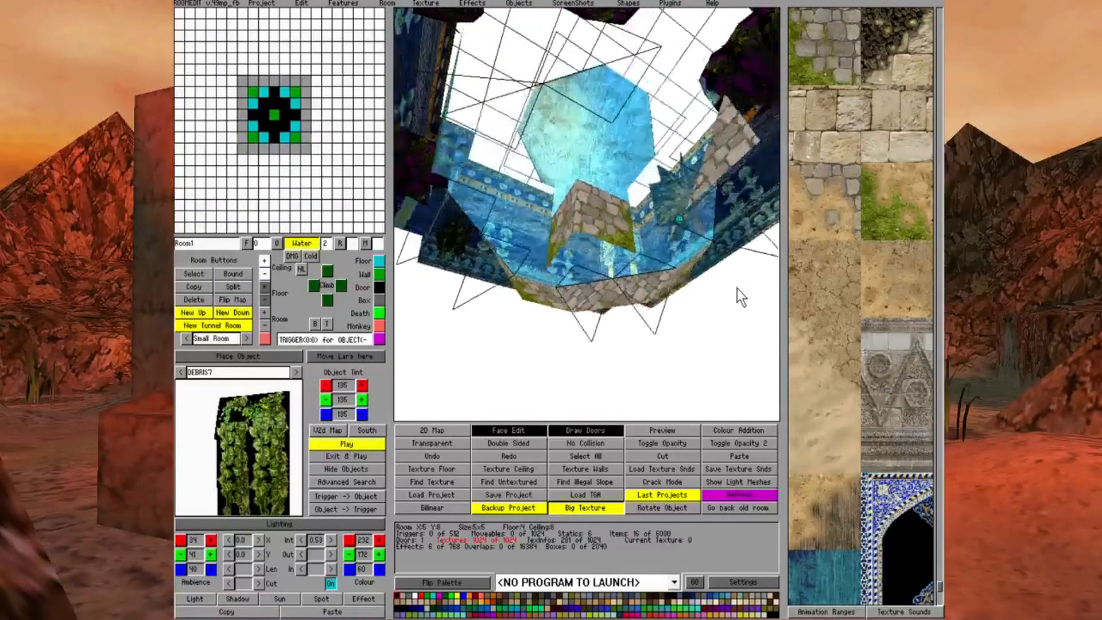
key("Right")
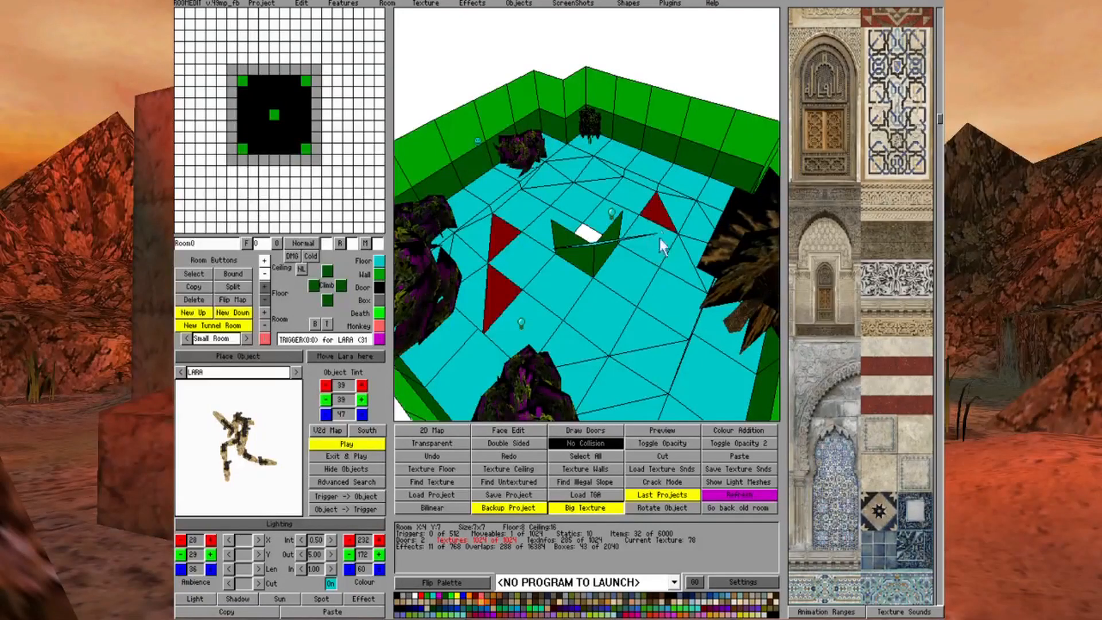
Mark the remaining inner corner triangles around the pool in Room0 as No Collision and check the opening's octagonal outline with textures shown
left_click(667, 260)
left_click(646, 334)
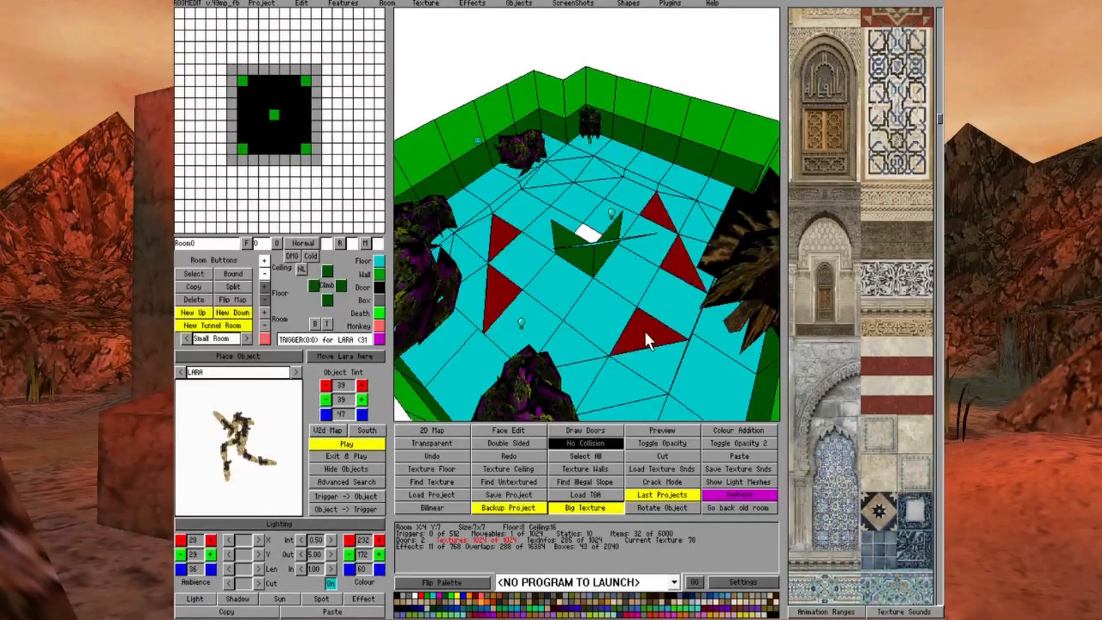
left_click(560, 345)
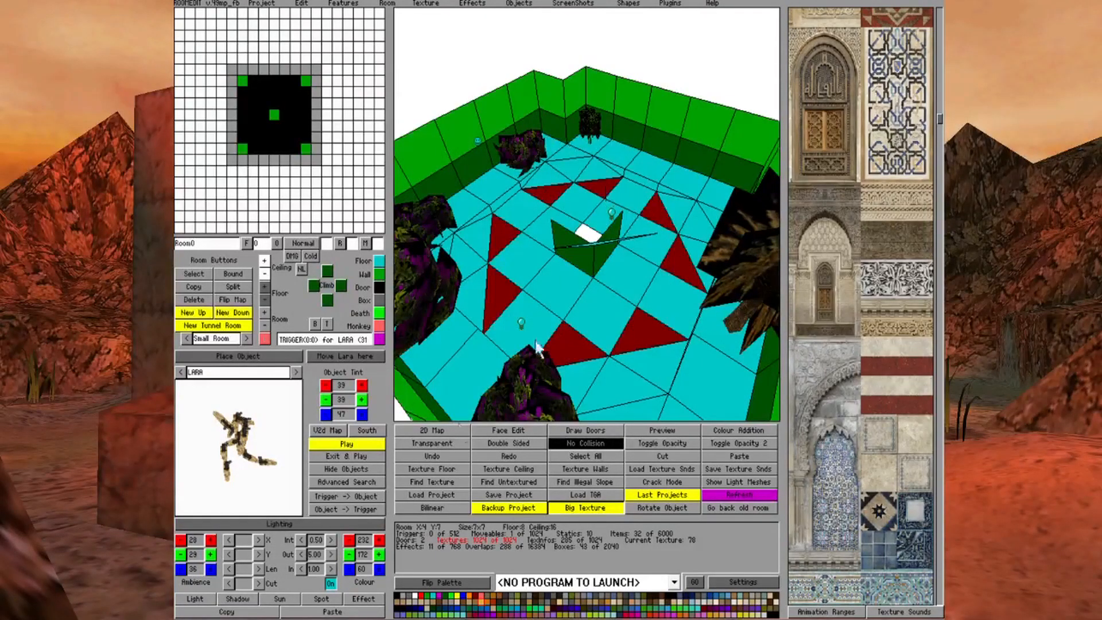
left_click(508, 430)
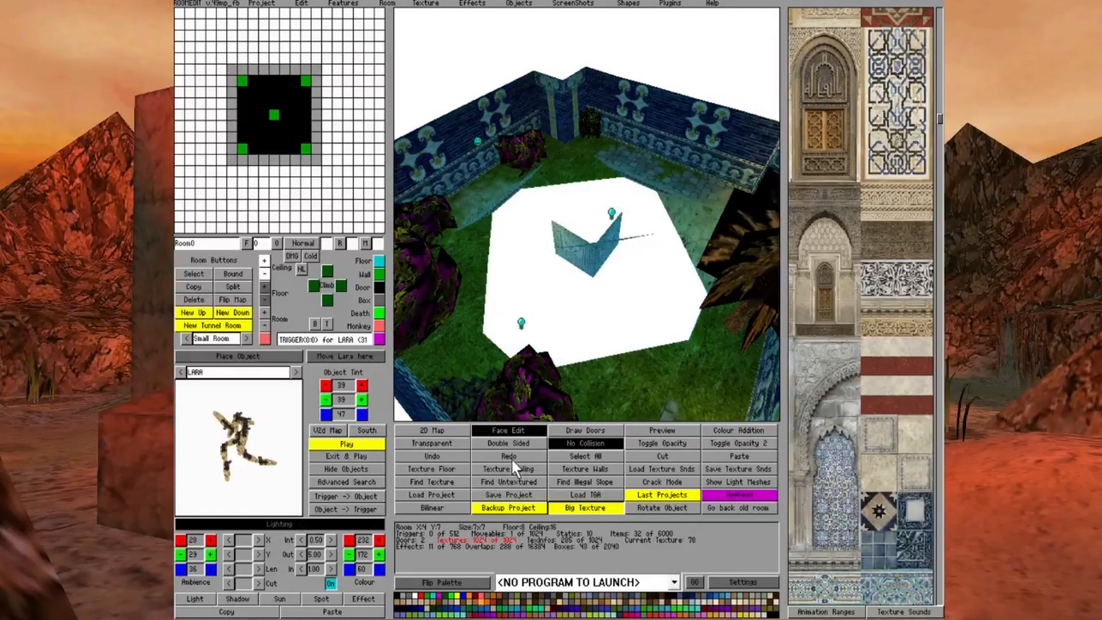
left_click(507, 429)
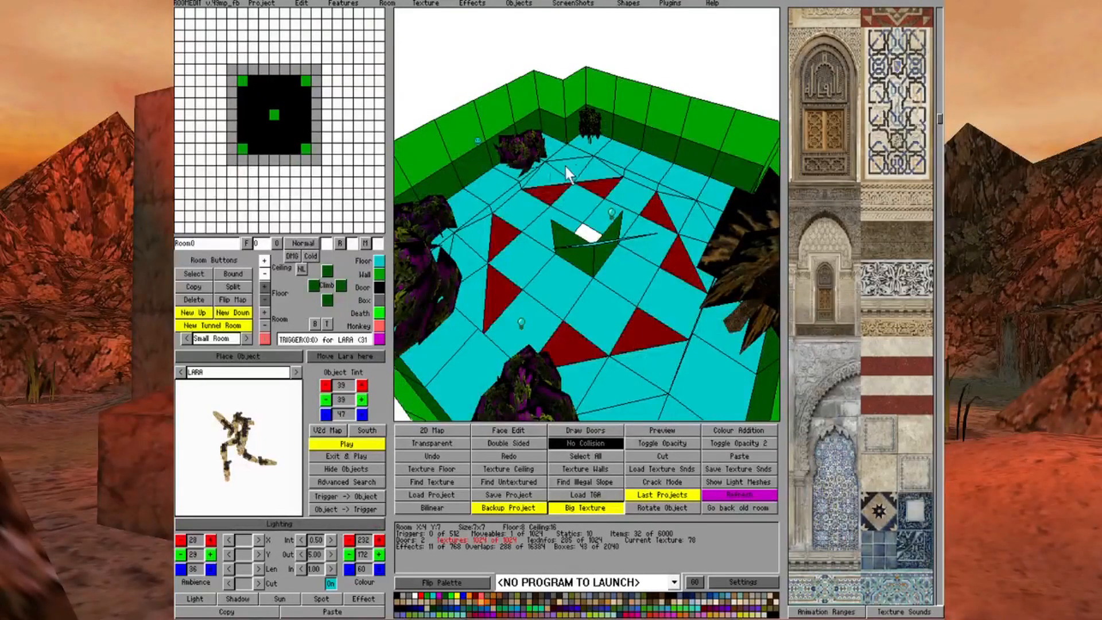
Go through the pool's pit door into Room1 and examine its No Collision ceiling triangles with face editing off
left_click(518, 431)
left_click(271, 138)
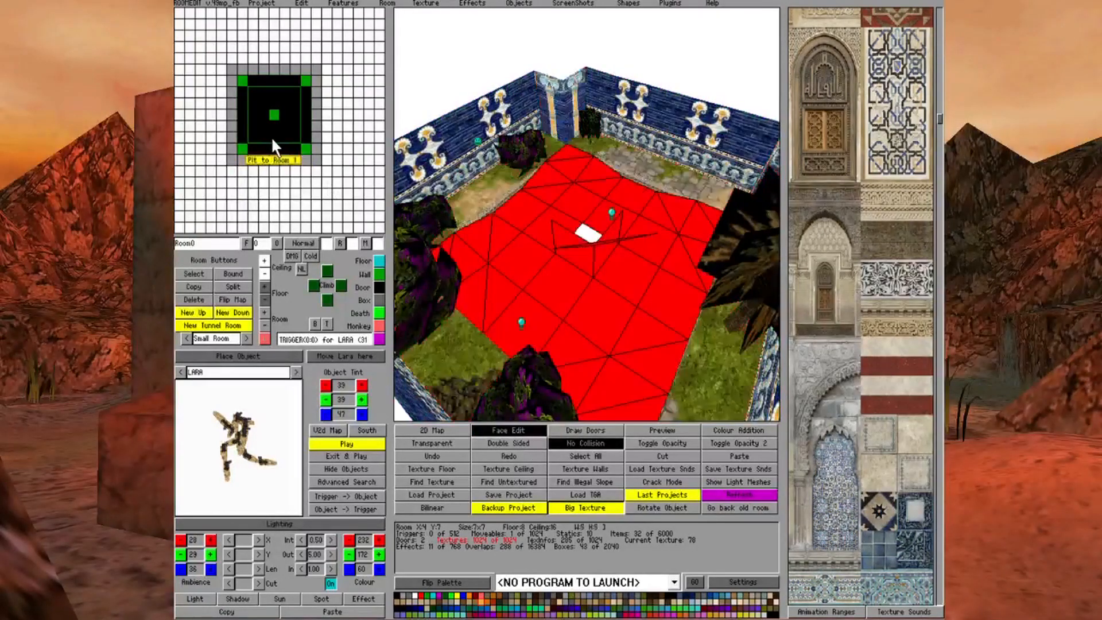
left_click(271, 138)
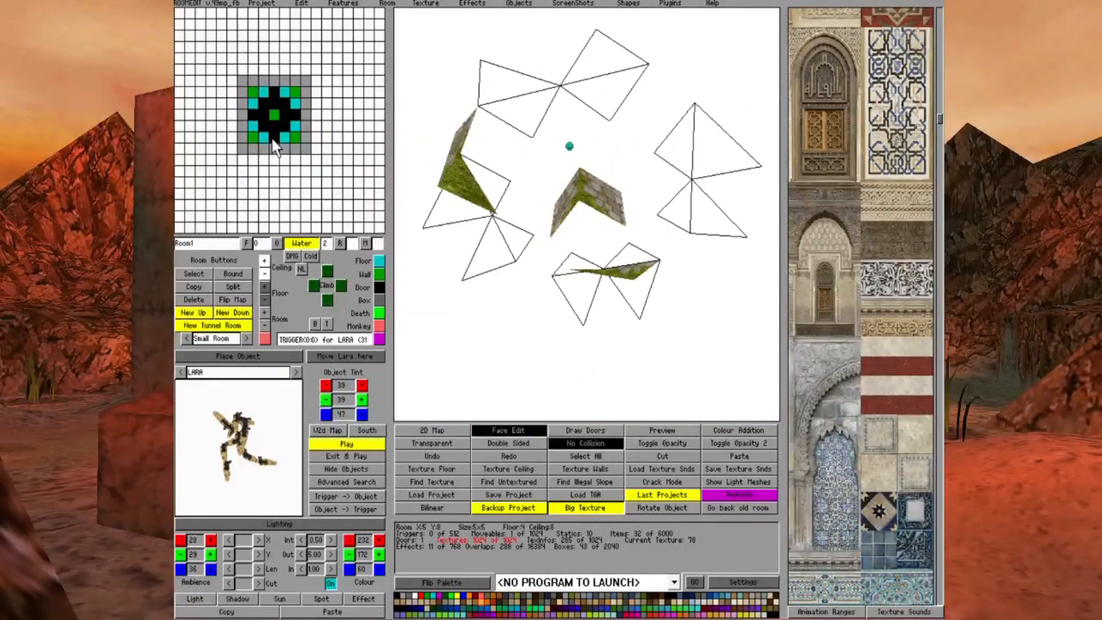
left_click(517, 431)
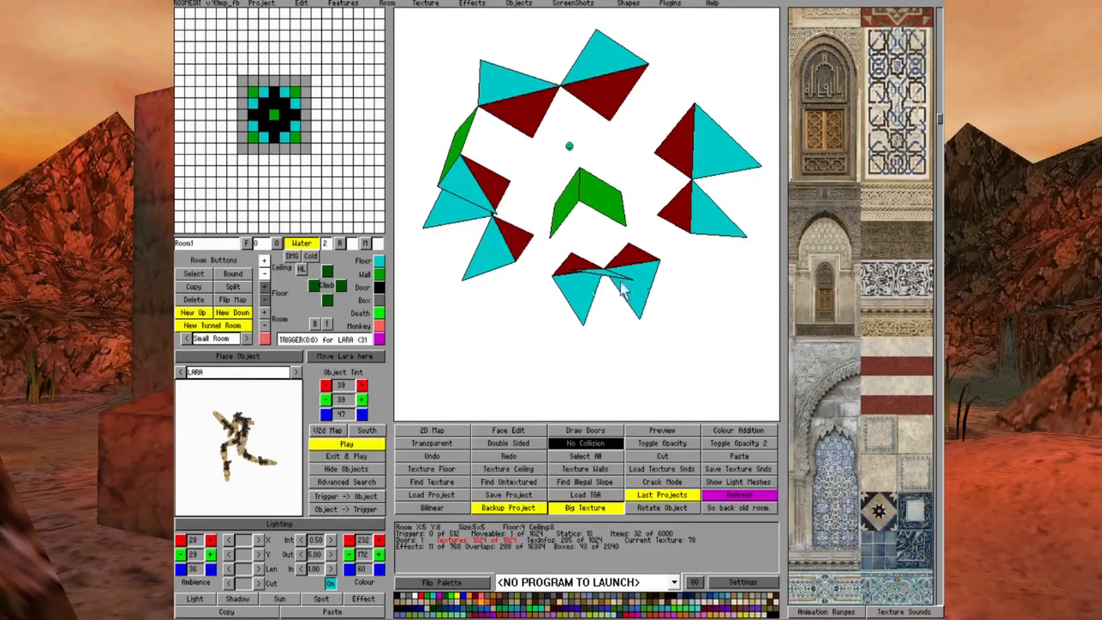
Return to Room0 and view the finished octagonal pool with its water surface and central fountain from several angles
left_click(270, 126)
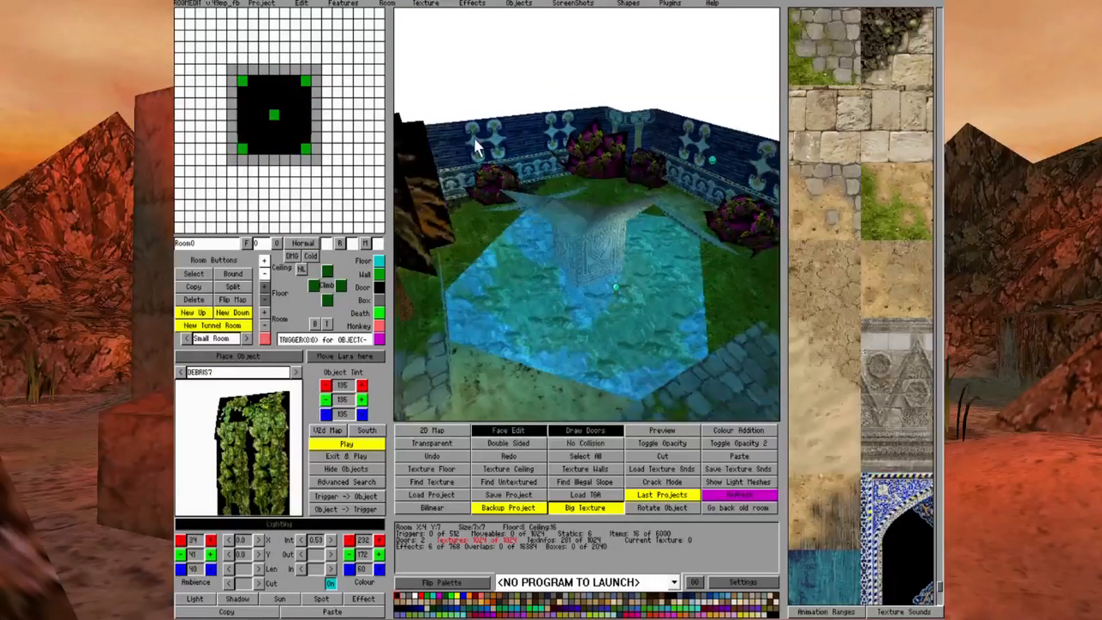
key("Right")
key("Down")
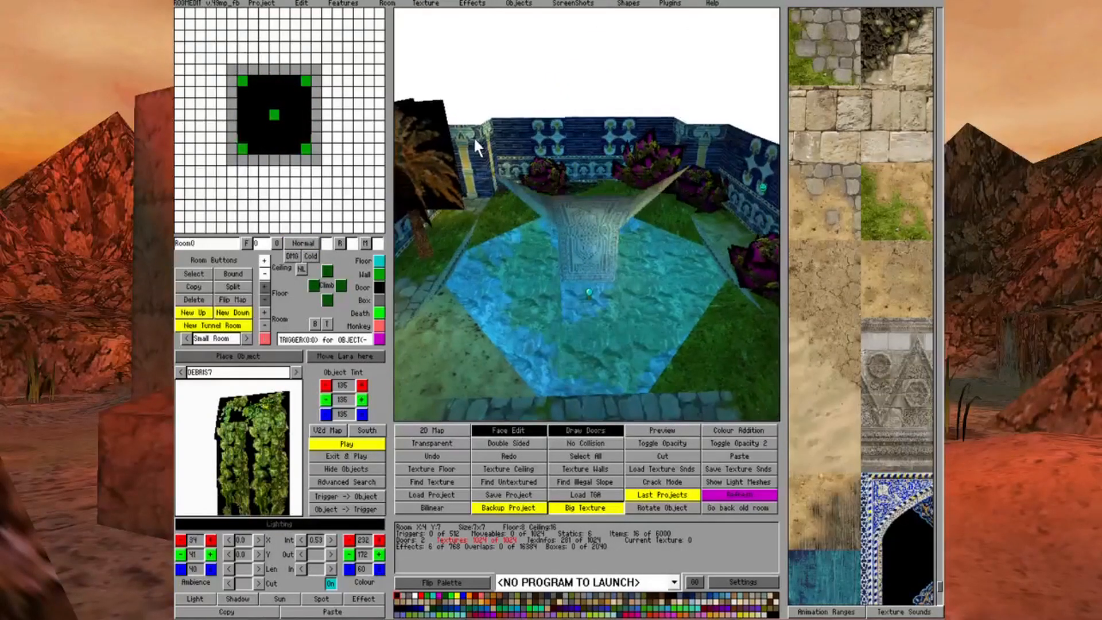
key("Up")
key("Right")
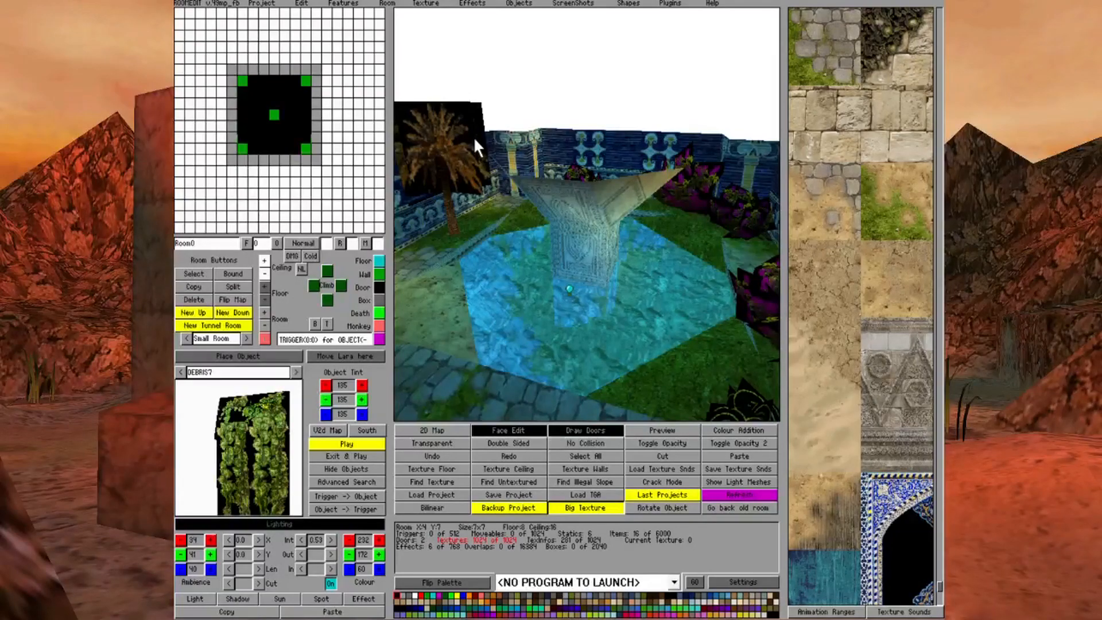
key("Right")
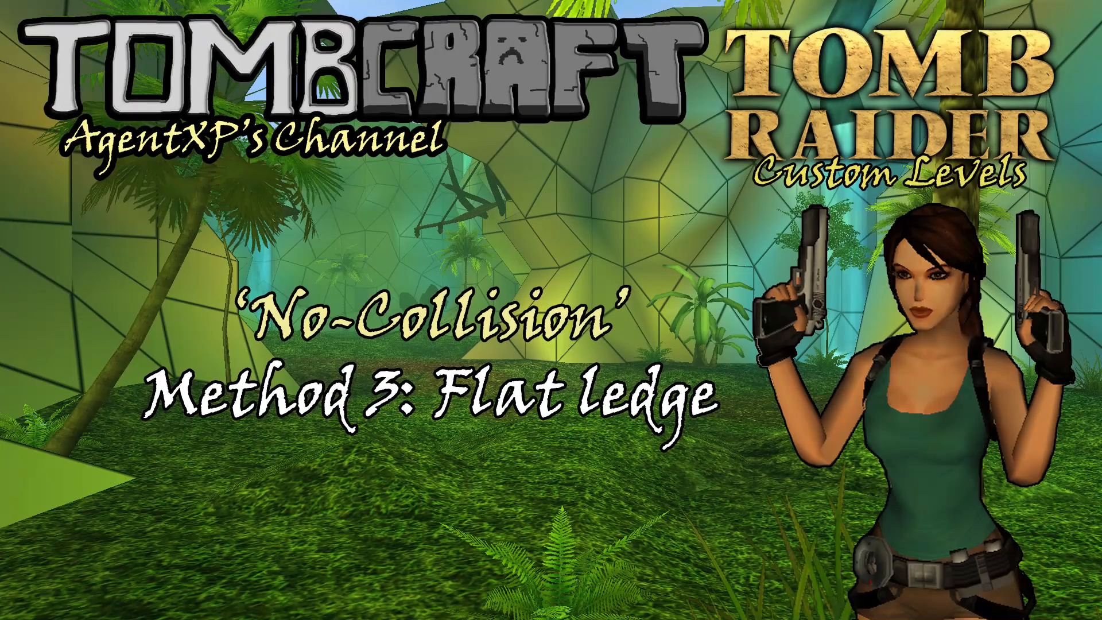
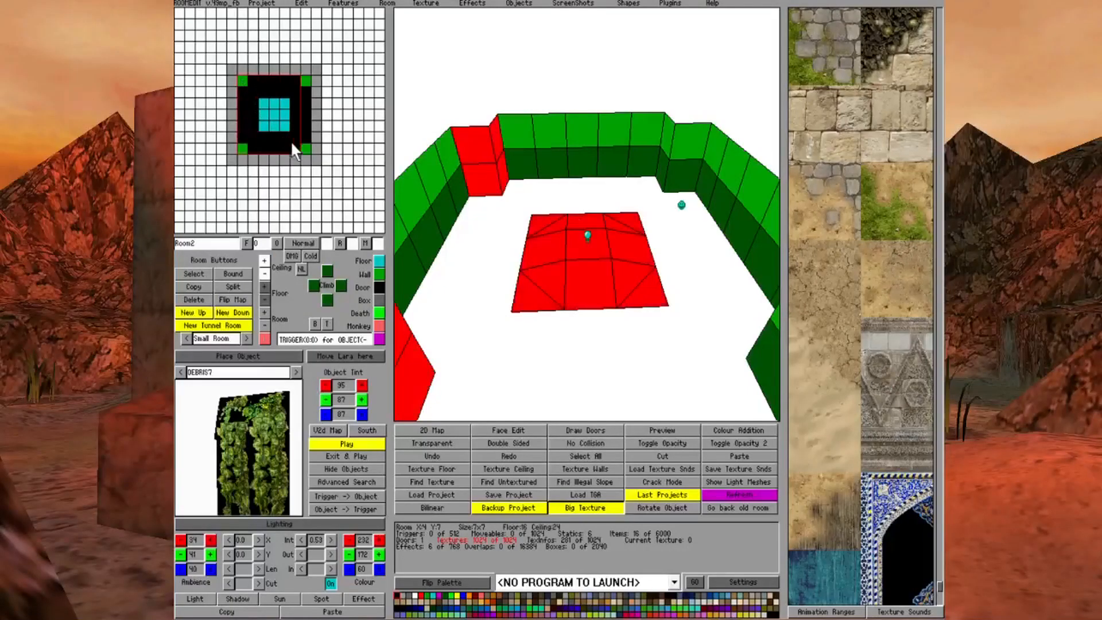
Duplicate Room2 and separate the copy from the original on the 2D map
left_click(195, 286)
left_click(452, 430)
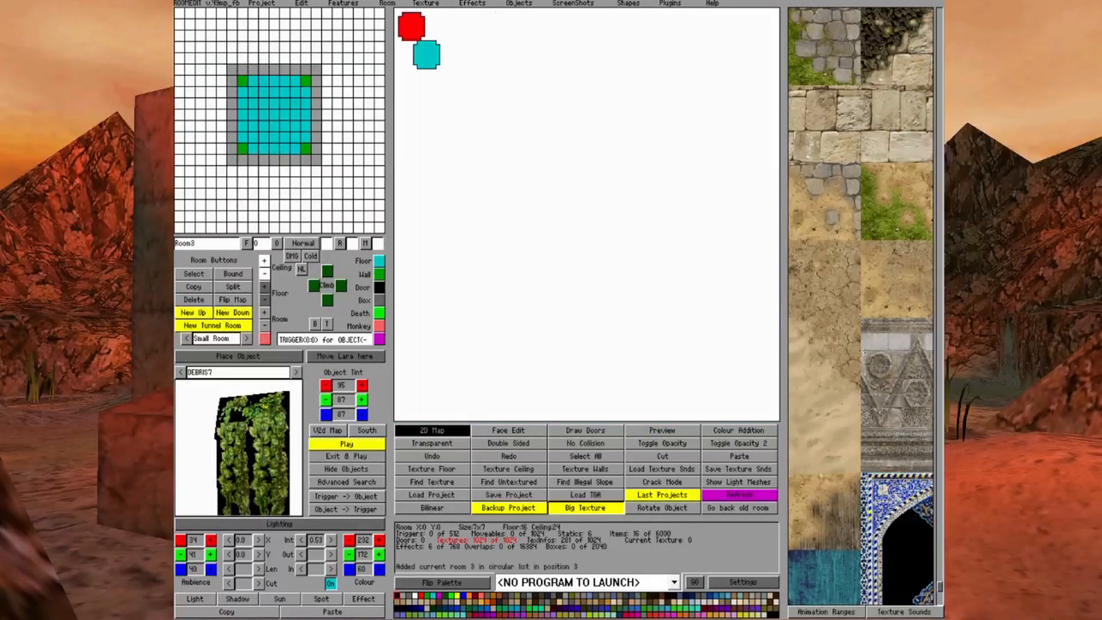
left_click_drag(413, 25, 511, 89)
left_click(437, 57)
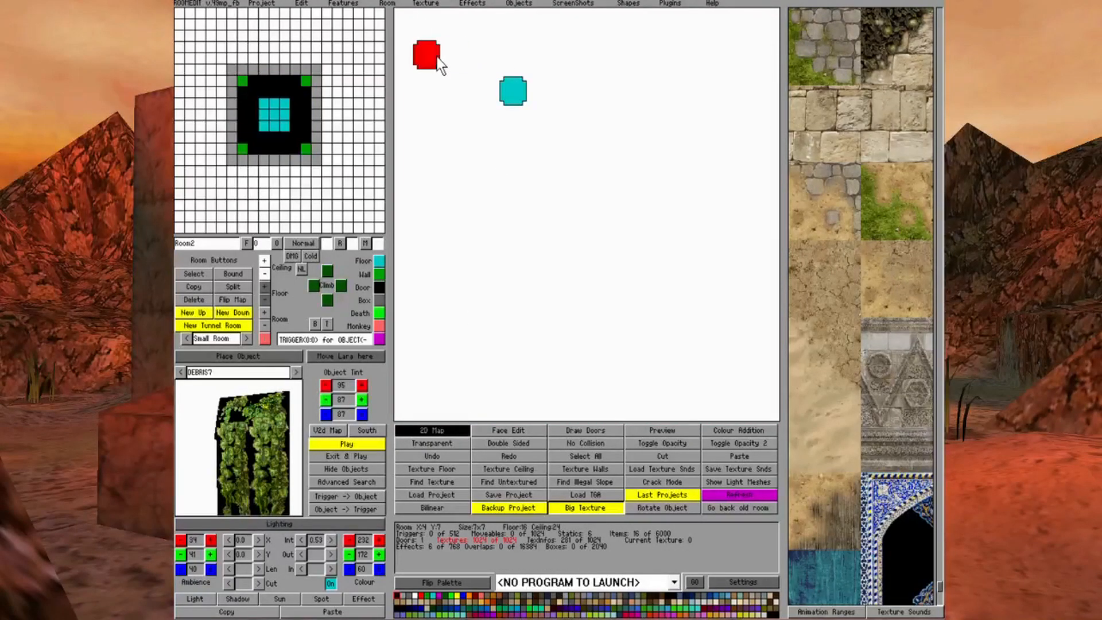
Raise Room3 to floor height 24 and ceiling height 32, and align it directly over Room2
left_click(513, 93)
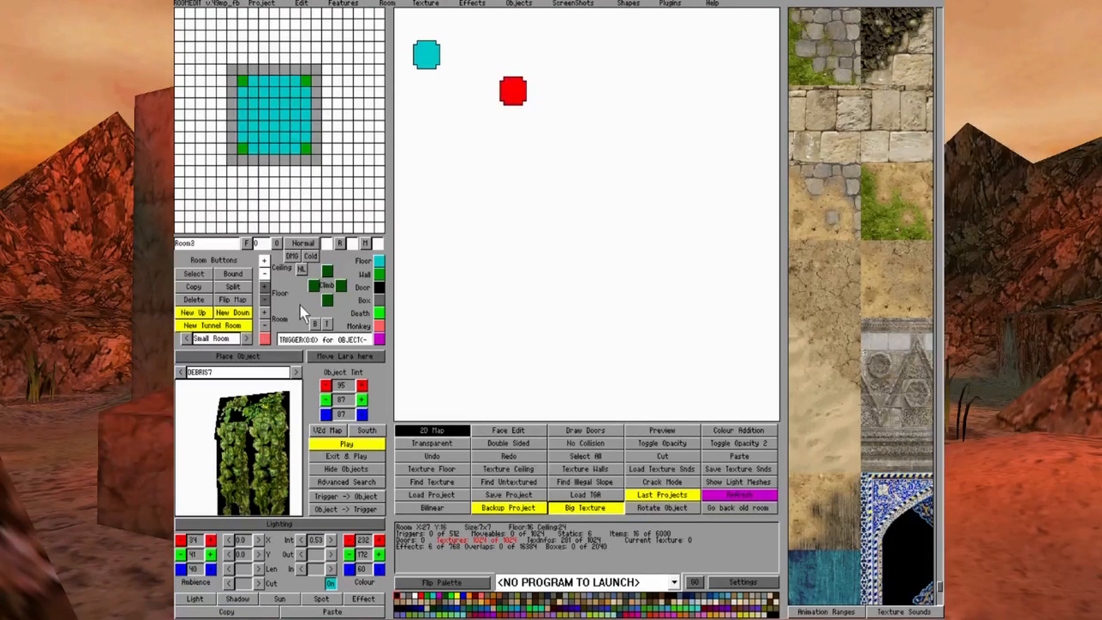
left_click(262, 310)
left_click(262, 311)
left_click(263, 311)
left_click(263, 312)
left_click(263, 312)
left_click(263, 311)
left_click(263, 311)
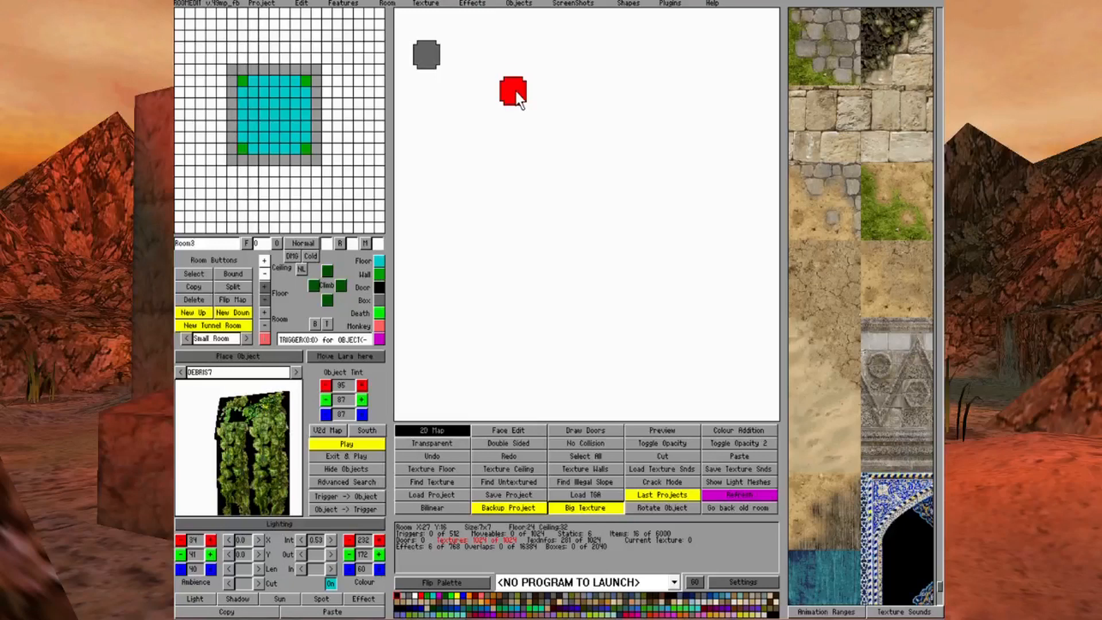
left_click_drag(517, 93, 505, 73)
left_click_drag(441, 50, 432, 56)
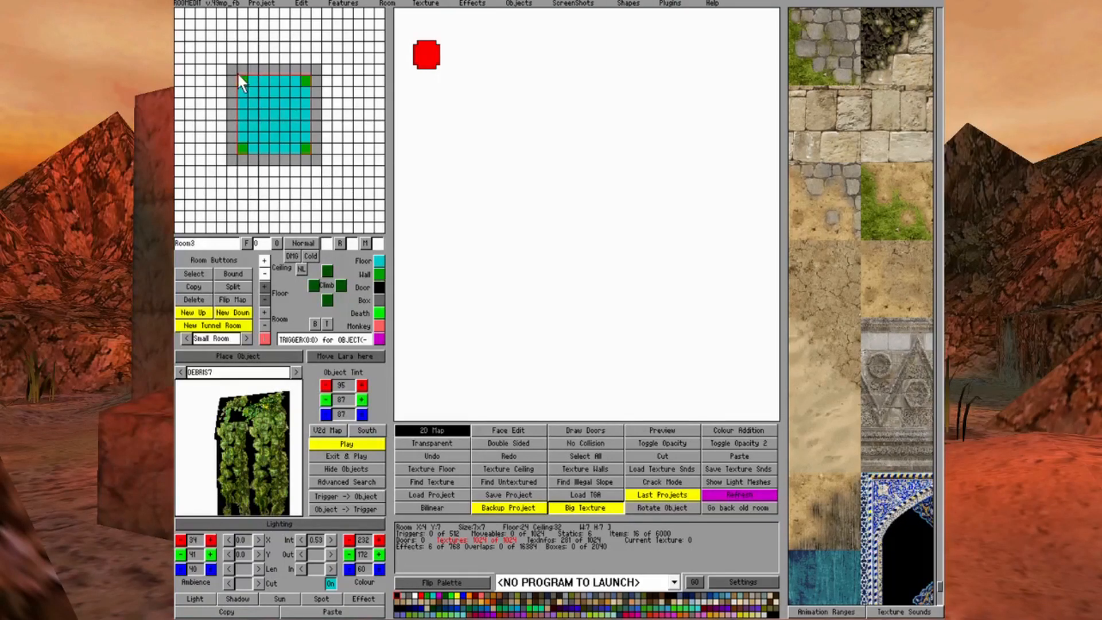
Connect Room3 to Room2 with a door across its whole floor area and display the connected rooms
left_click(380, 284)
left_click(450, 431)
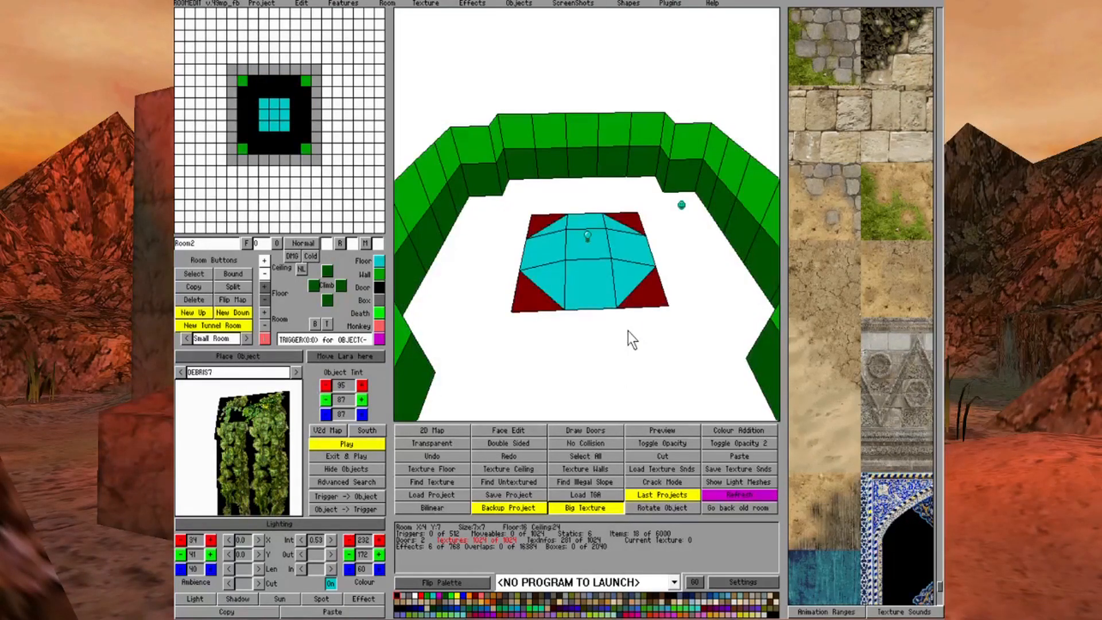
left_click(594, 430)
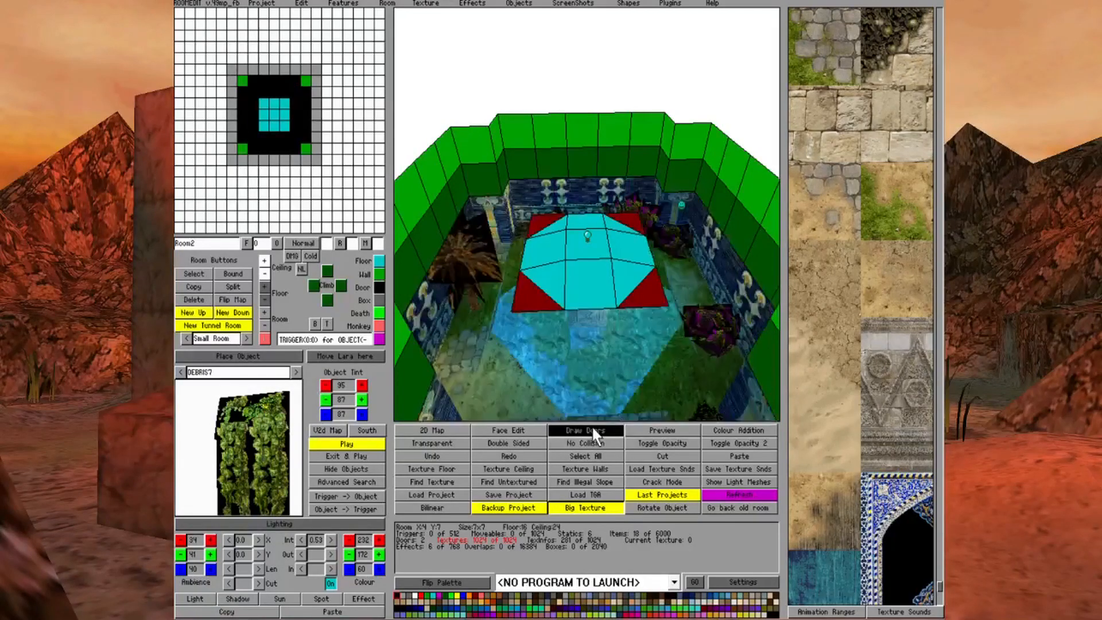
Examine the stacked rooms around the fountain from several angles, including with textures and lighting shown
key("Down")
key("Down")
key("Down")
key("Down")
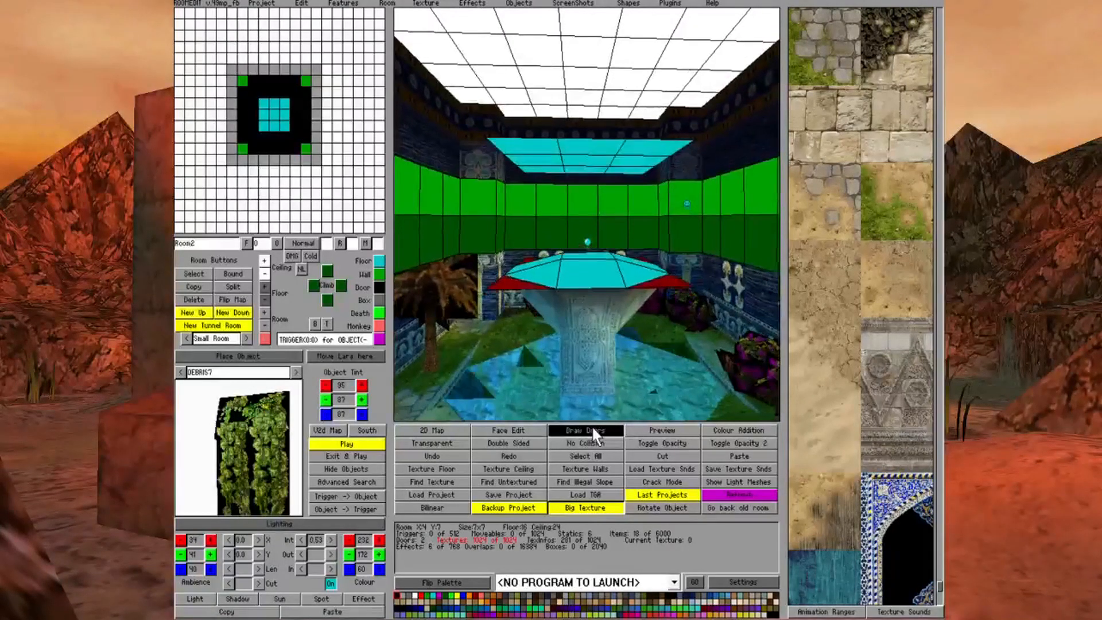
key("Up")
key("Left")
key("Left")
key("Left")
key("Left")
key("Left")
key("Left")
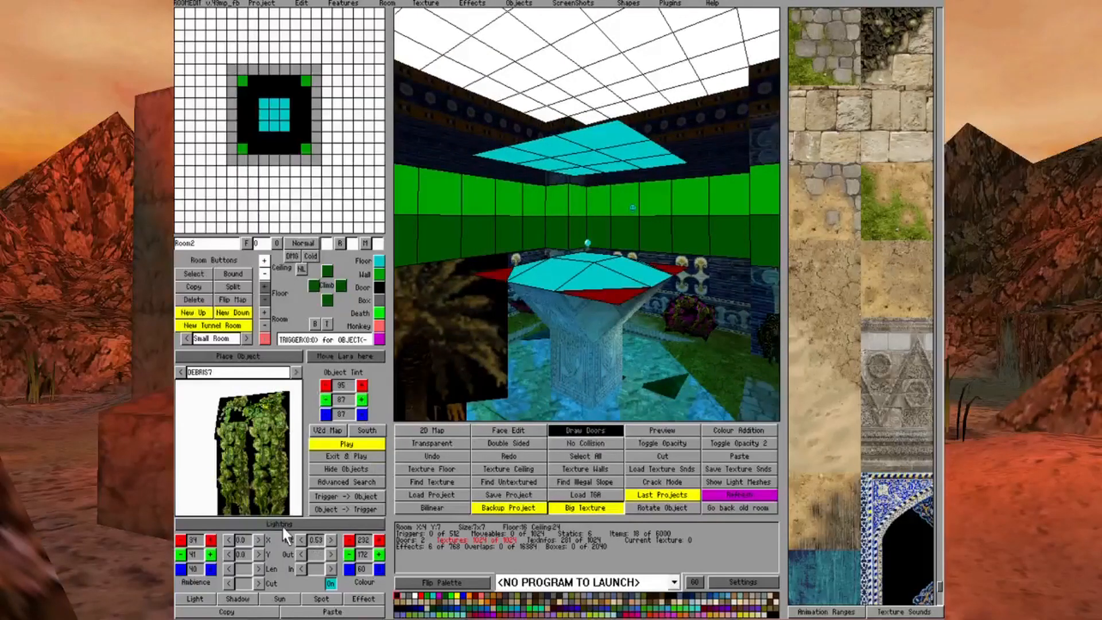
left_click(287, 527)
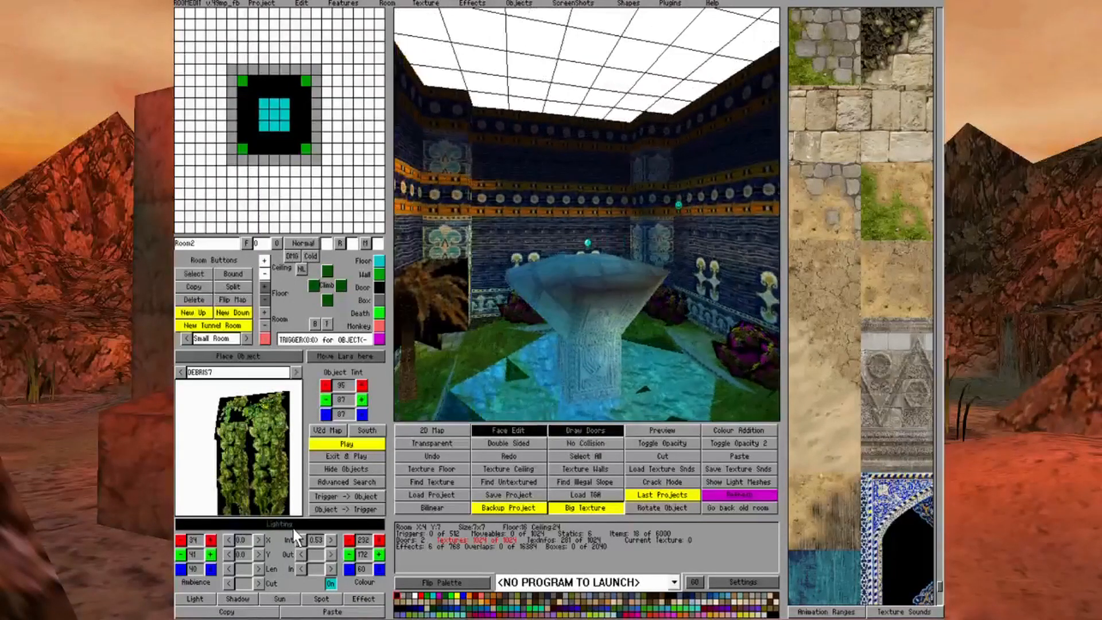
key("Left")
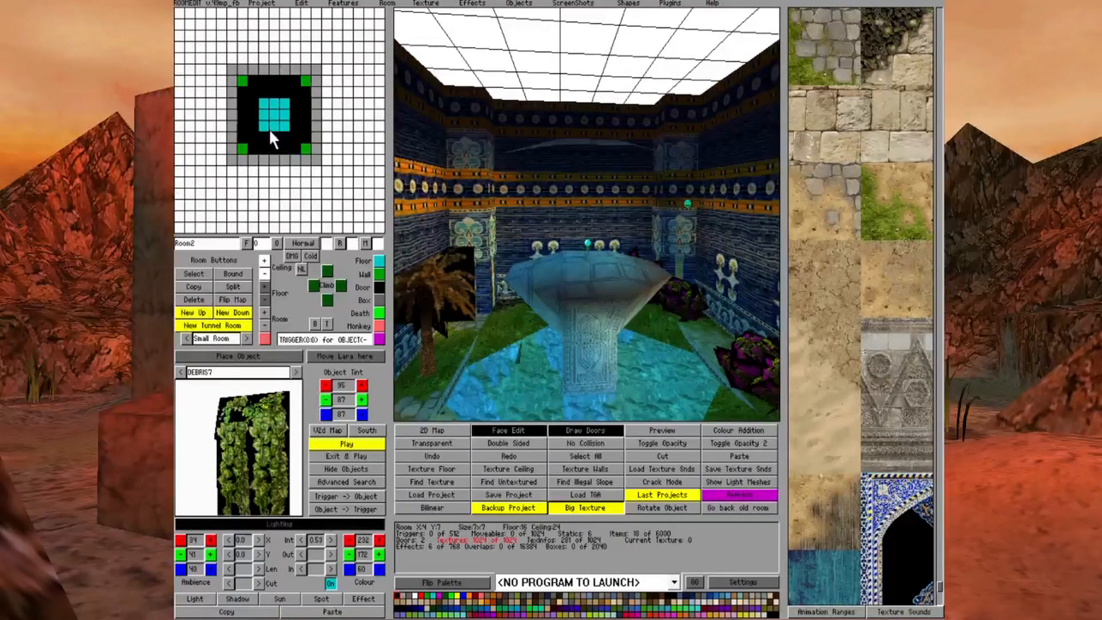
Go up into Room3 and add a light above the fountain with intensity 0.50 and colour 204, 152, 48
left_click(270, 133)
right_click(270, 135)
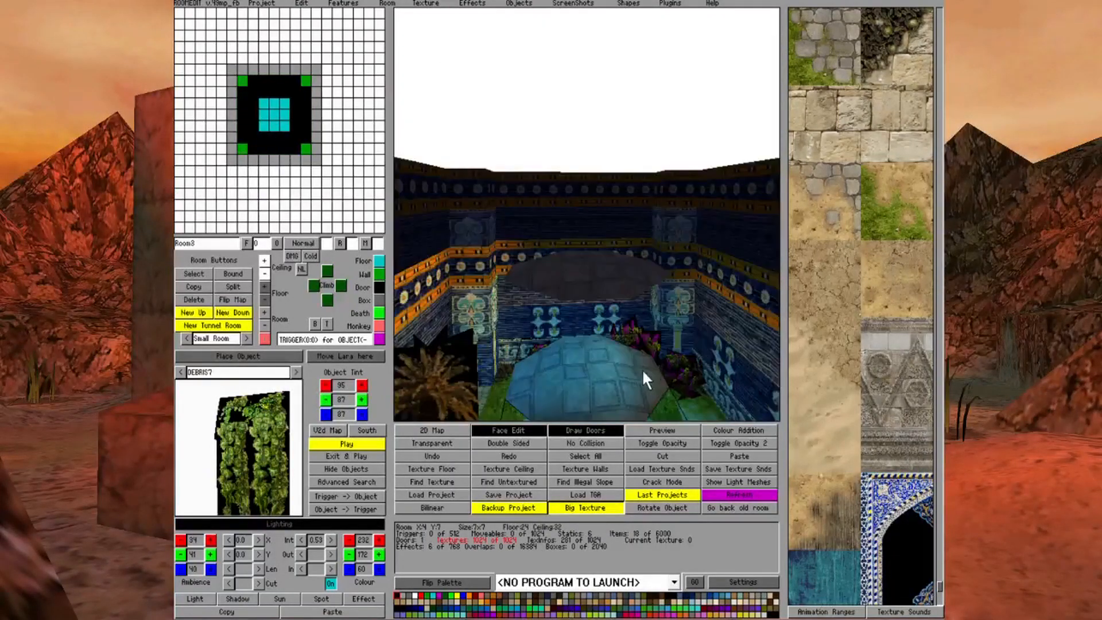
left_click(479, 431)
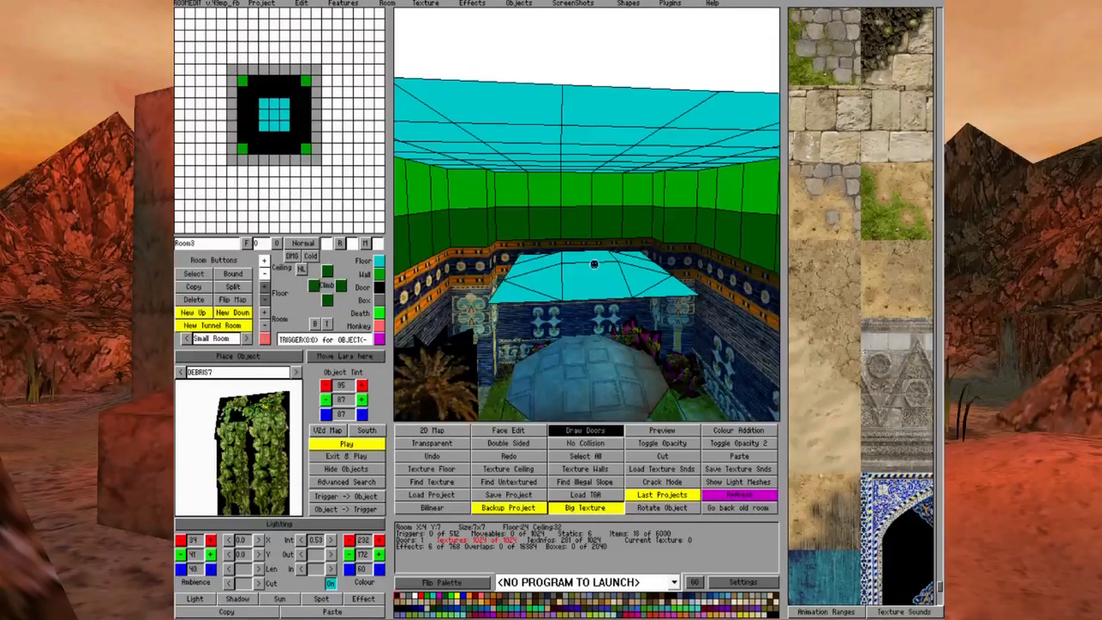
left_click(587, 245)
left_click(264, 286)
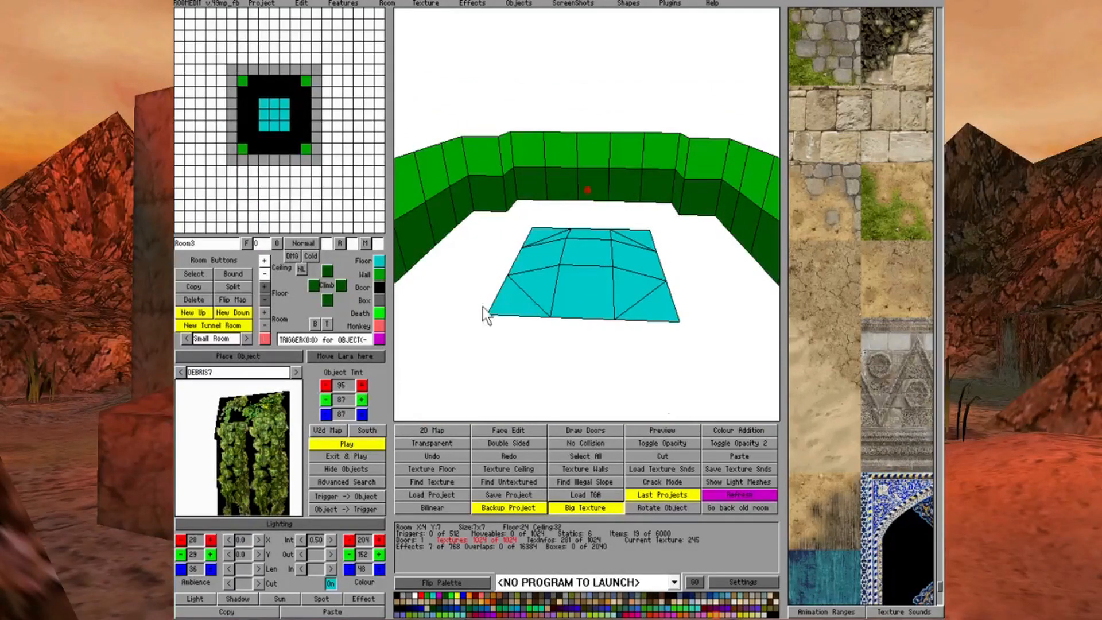
Return to Room2 and turn the centre block above the fountain into a wall pillar
left_click(267, 149)
scroll(515, 185, "up", 3)
scroll(514, 190, "down", 3)
left_click(610, 145)
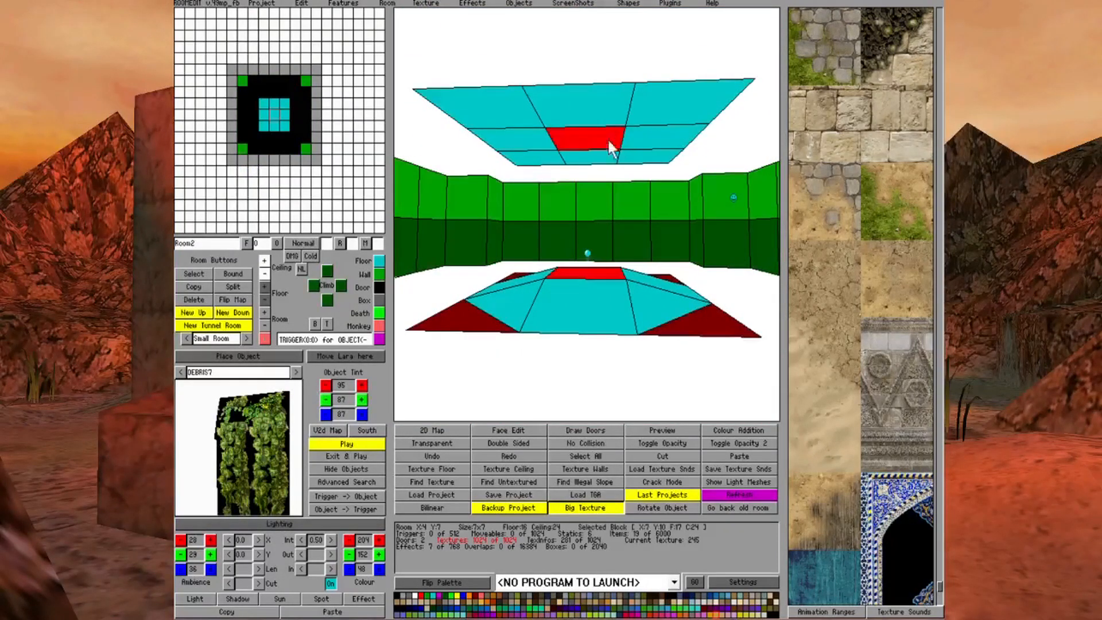
left_click(364, 274)
Slope the ceilings of the blocks at X7 Y11 and X6 Y10 down towards the central pillar
left_click(578, 301)
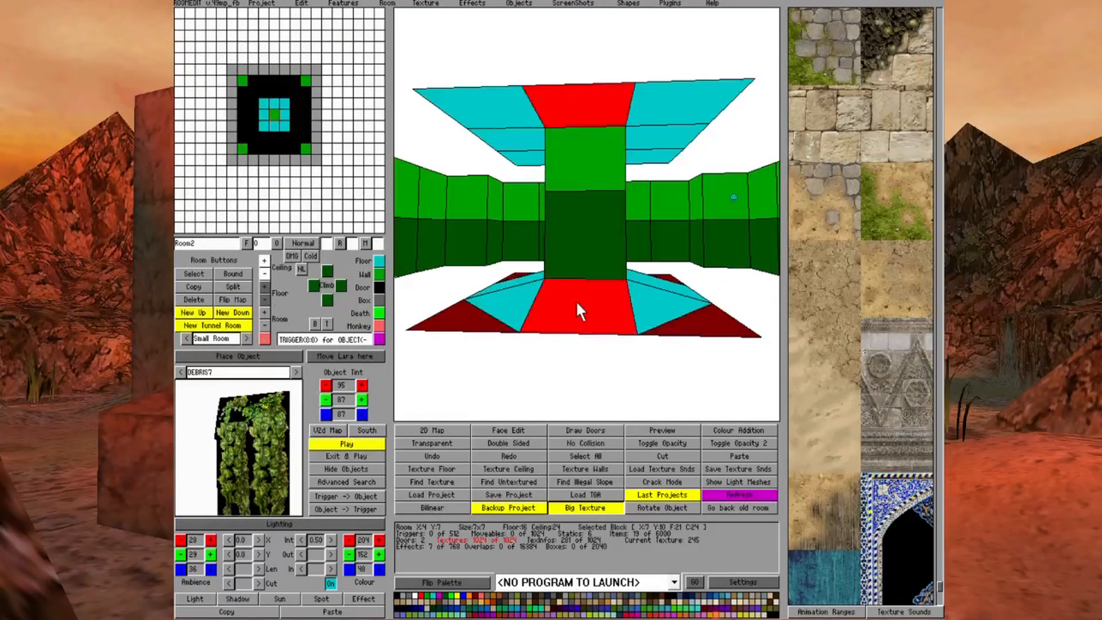
key("Right")
key("Right")
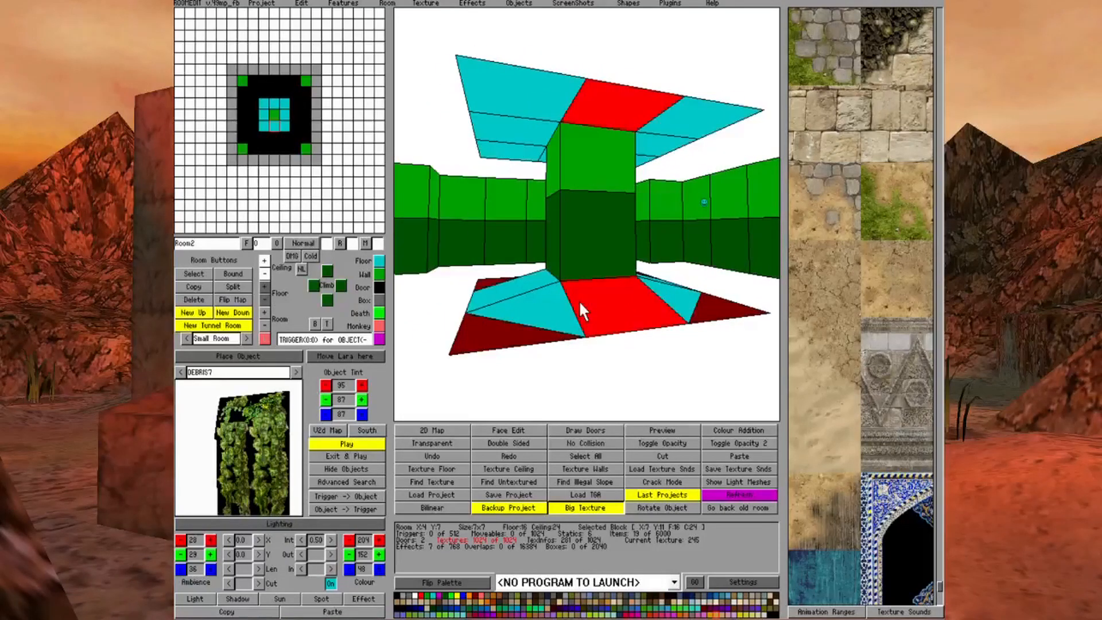
left_click(588, 108)
left_click(587, 107)
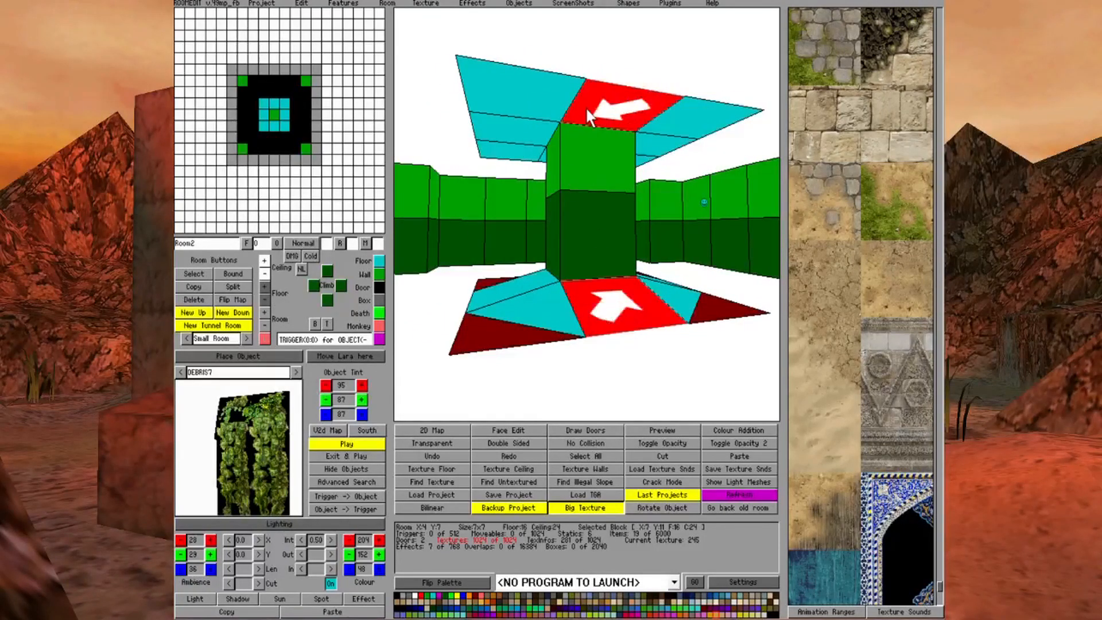
left_click(588, 108)
left_click(588, 108)
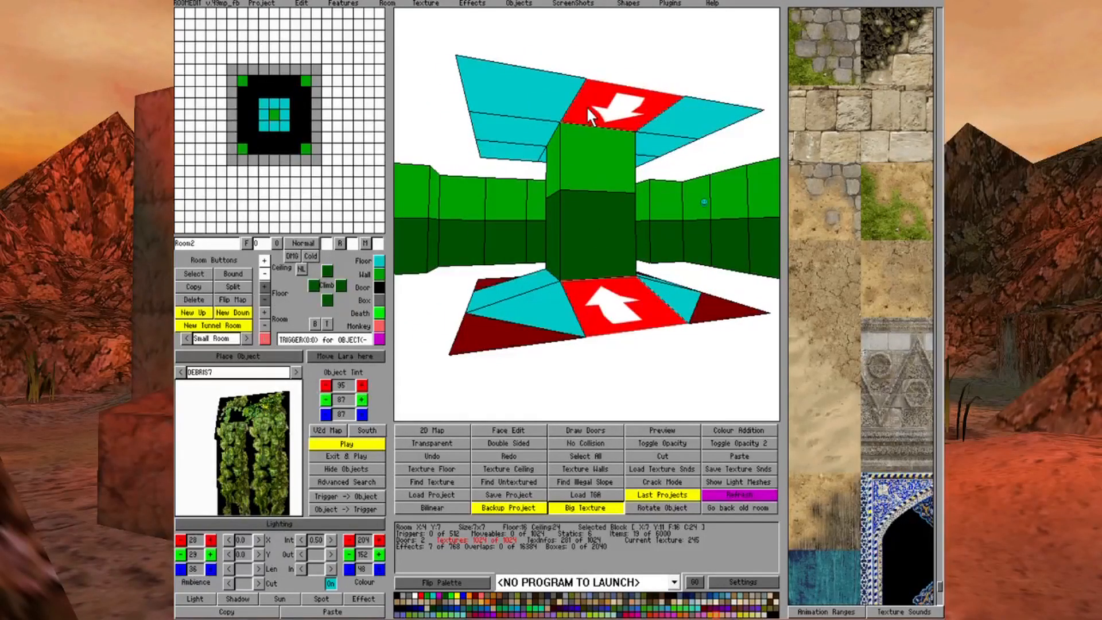
left_click(264, 276)
left_click(264, 277)
left_click(263, 275)
left_click(508, 131)
left_click(515, 129)
left_click(263, 275)
left_click(263, 275)
left_click(264, 275)
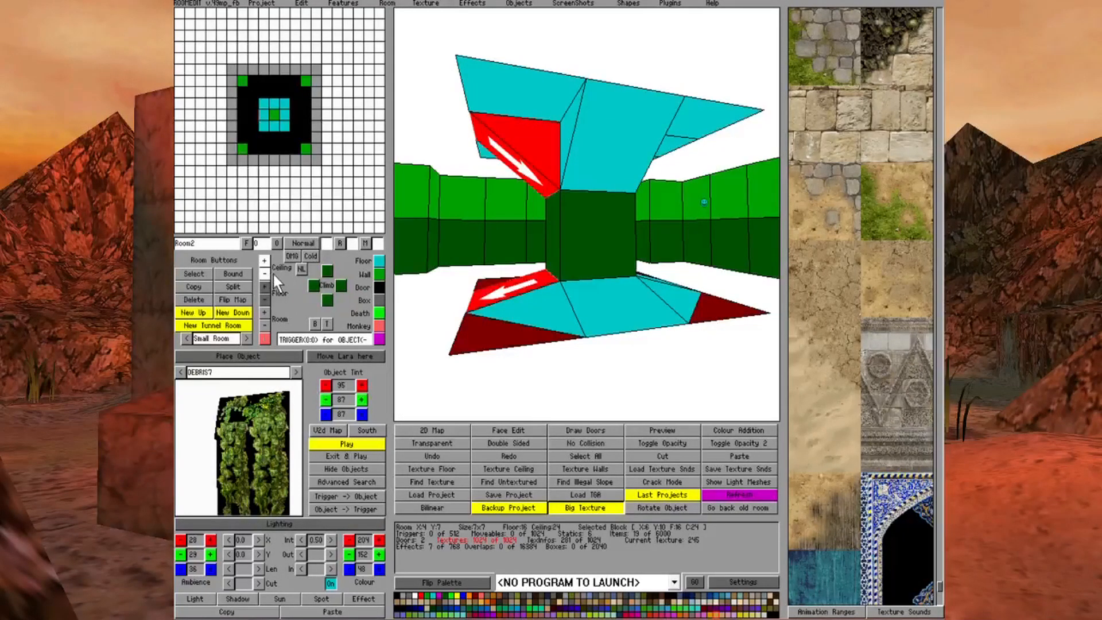
Slope the ceiling of the block at X8 Y10 down towards the central pillar
key("Right")
key("Right")
key("Right")
key("Right")
left_click(647, 114)
left_click(264, 275)
left_click(264, 276)
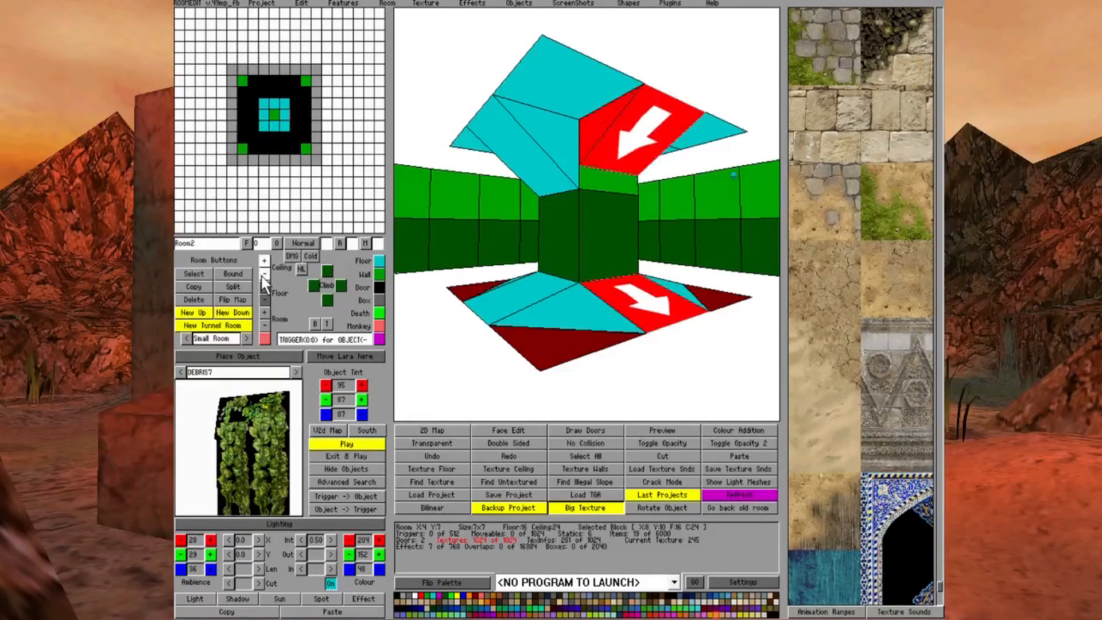
left_click(264, 276)
left_click(646, 295)
key("Left")
key("Left")
key("Left")
key("Right")
key("Right")
key("Right")
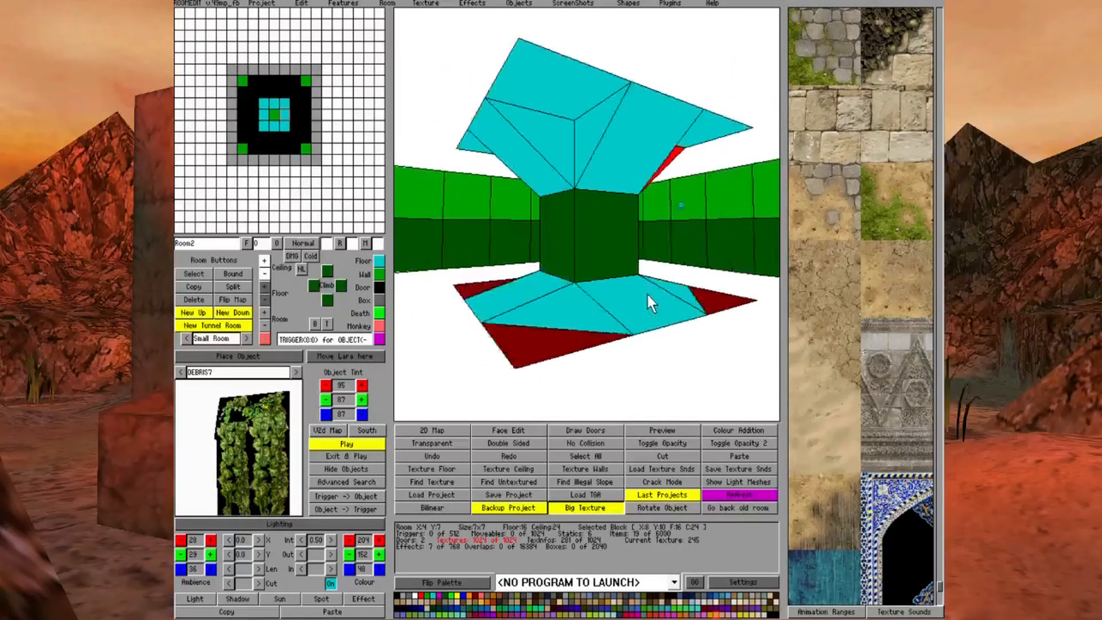
Lower the pillar-side corner of the ceiling block at X6 Y11 to meet its sloped neighbours
left_click(605, 95)
left_click(605, 95, "ctrl")
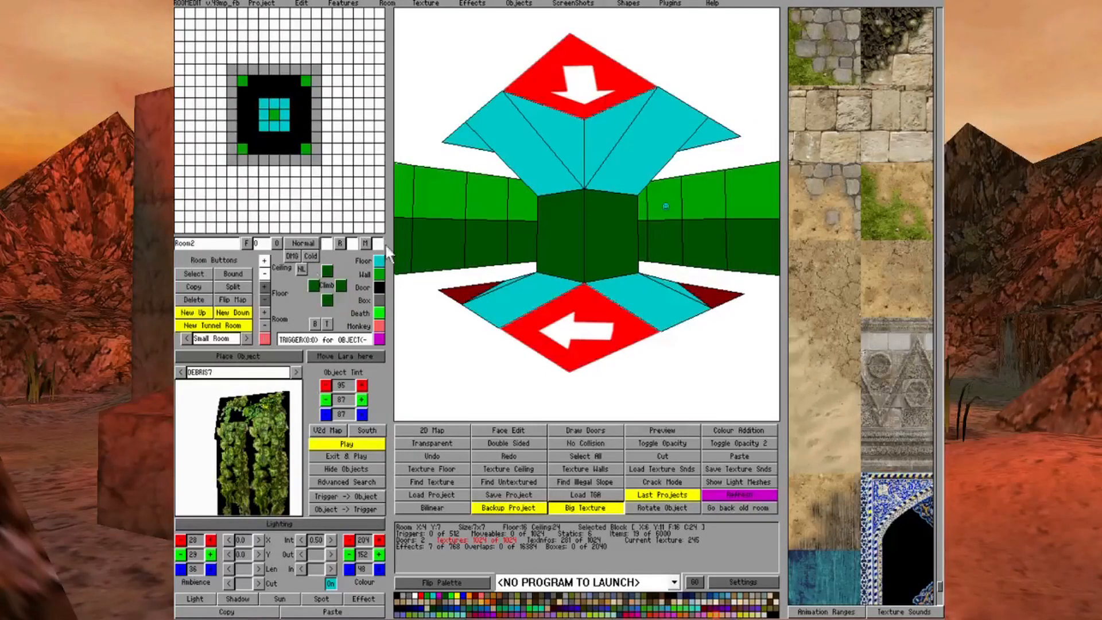
left_click(264, 274)
left_click(264, 274)
left_click(263, 274)
left_click(608, 320)
key("Right")
key("Right")
key("Right")
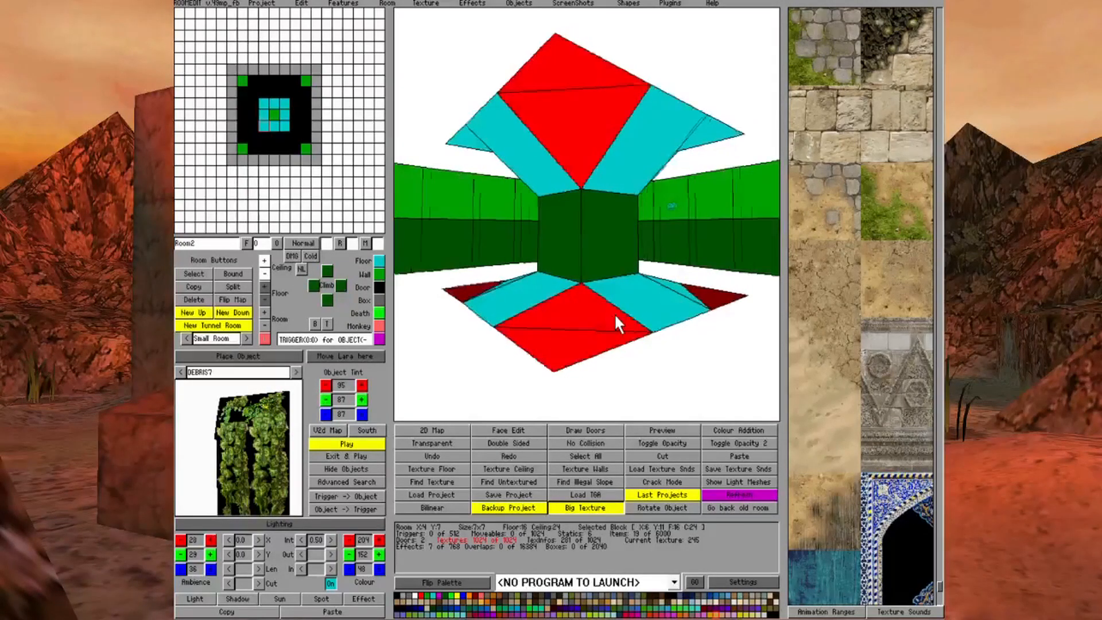
Lower the pillar-side corners of the X8 Y11 ceiling block and the next corner block beyond it
left_click(652, 107)
left_click(650, 107, "ctrl")
left_click(650, 107, "ctrl")
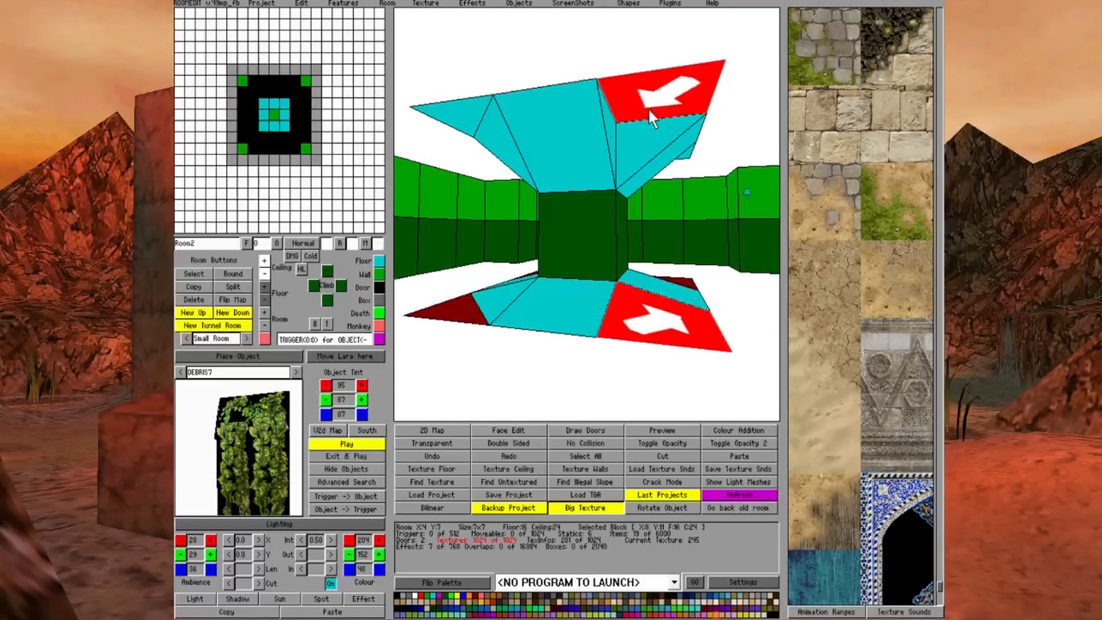
left_click(265, 275)
left_click(600, 333)
left_click(670, 98)
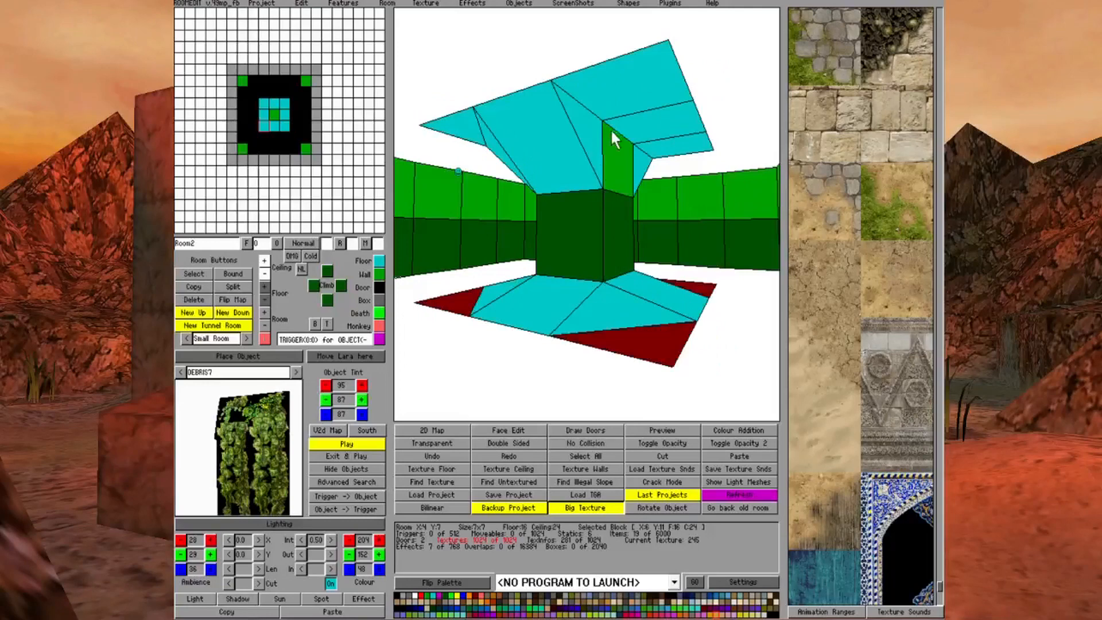
left_click(616, 97)
left_click(616, 98, "ctrl")
left_click(616, 98, "ctrl")
left_click(615, 98, "ctrl")
left_click(264, 273)
left_click(265, 272)
left_click(264, 273)
key("Left")
Lower the pillar-side corner of the ceiling block at X6 Y9 and slope the X7 Y9 ceiling towards the pillar
left_click(632, 96)
left_click(632, 96, "ctrl")
left_click(632, 95, "ctrl")
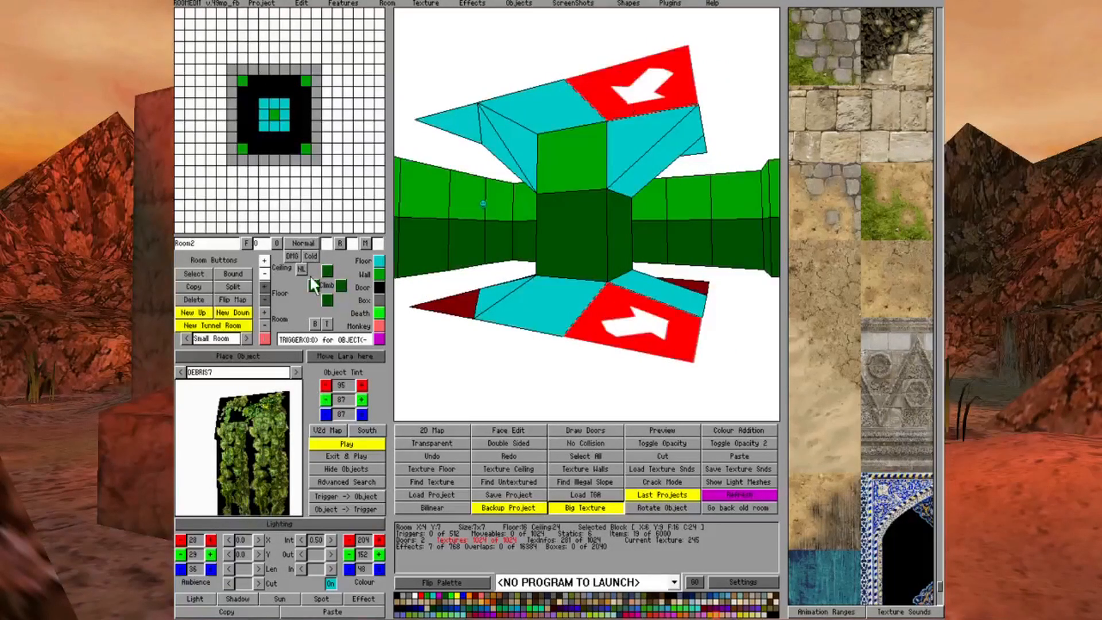
left_click(263, 274)
left_click(263, 274)
left_click(263, 276)
left_click(536, 94)
left_click(536, 94)
left_click(536, 95)
left_click(536, 95)
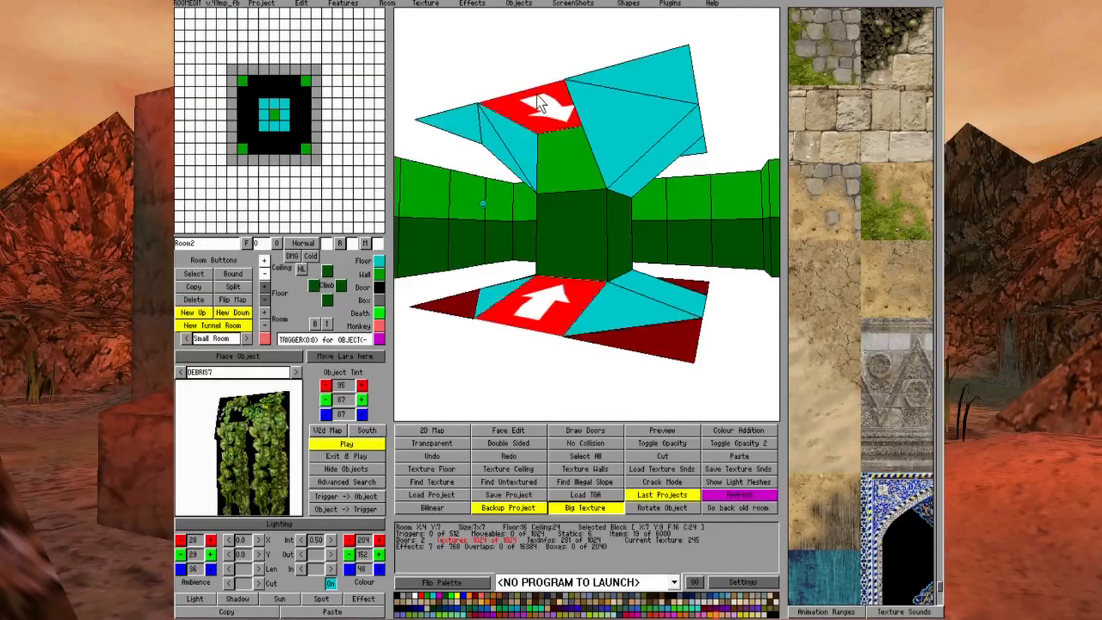
left_click(674, 328)
Mark the four outer ceiling corner triangles around the pillar in Room2 as No Collision
key("Left")
key("Down")
key("Left")
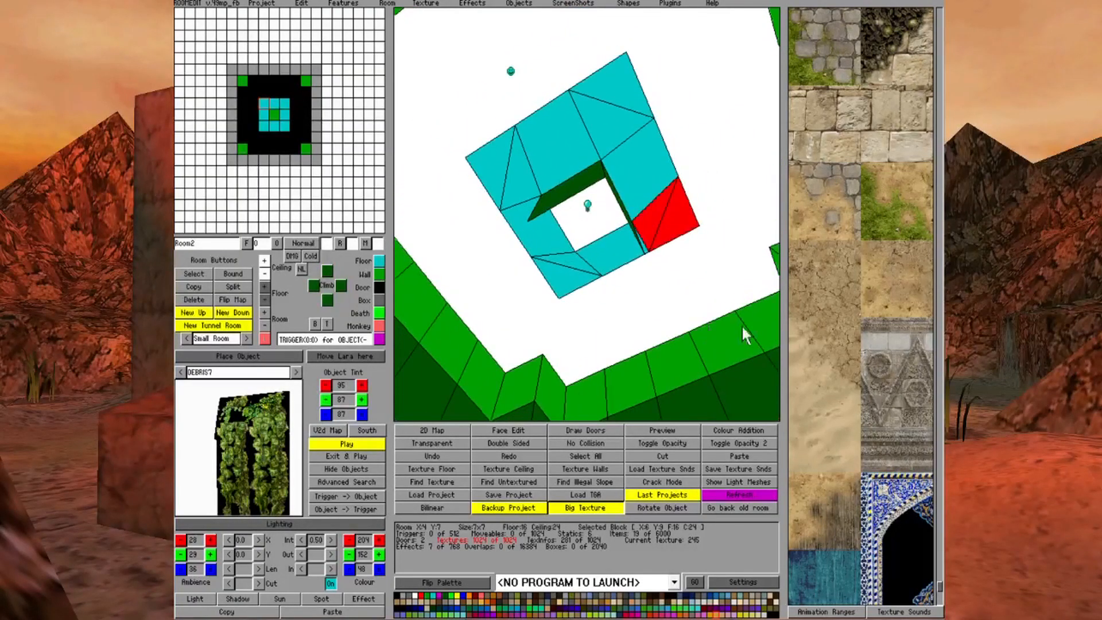
left_click(742, 325)
left_click(606, 443)
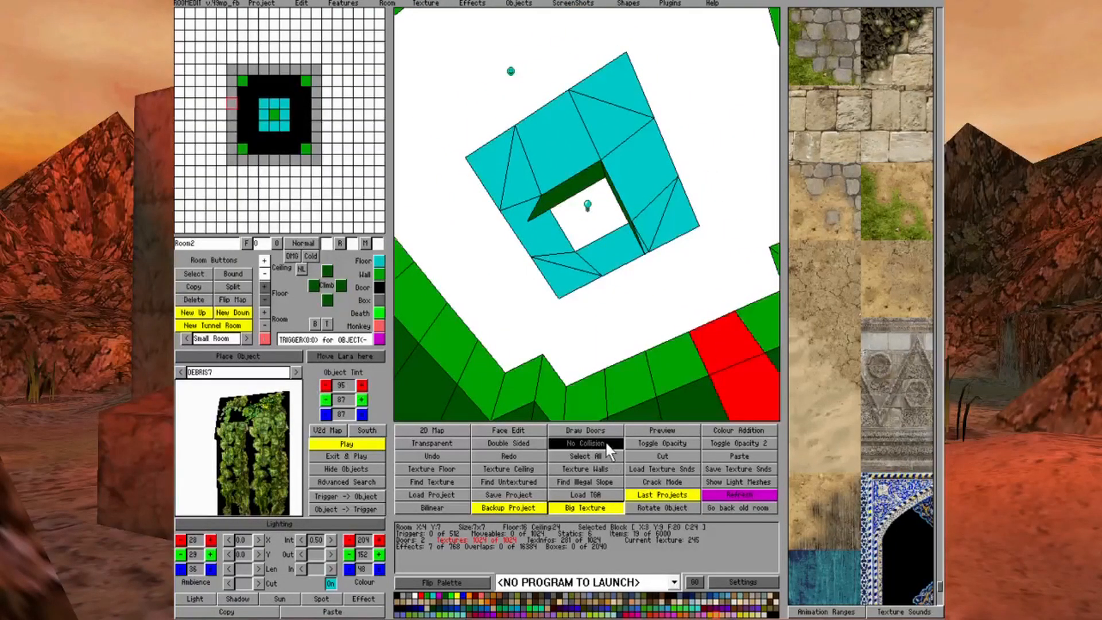
left_click(552, 273)
left_click(675, 232)
left_click(610, 84)
key("Left")
key("Up")
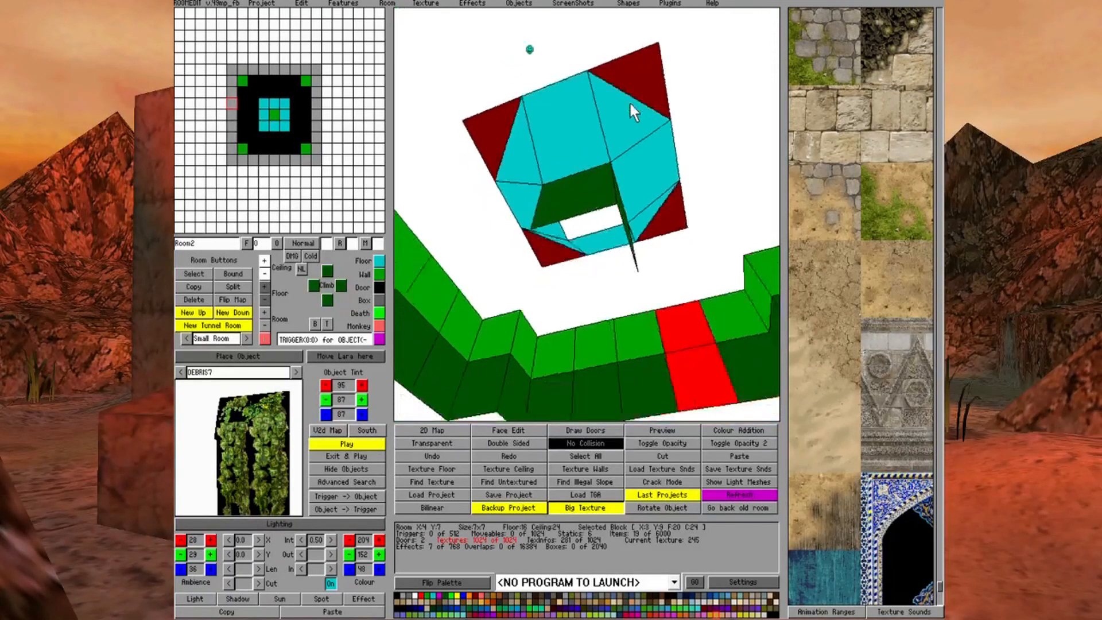
key("Left")
key("Up")
Sample the stone tile texture from the fountain floor and apply it to the sloped ceiling faces around the pillar
left_click(508, 430)
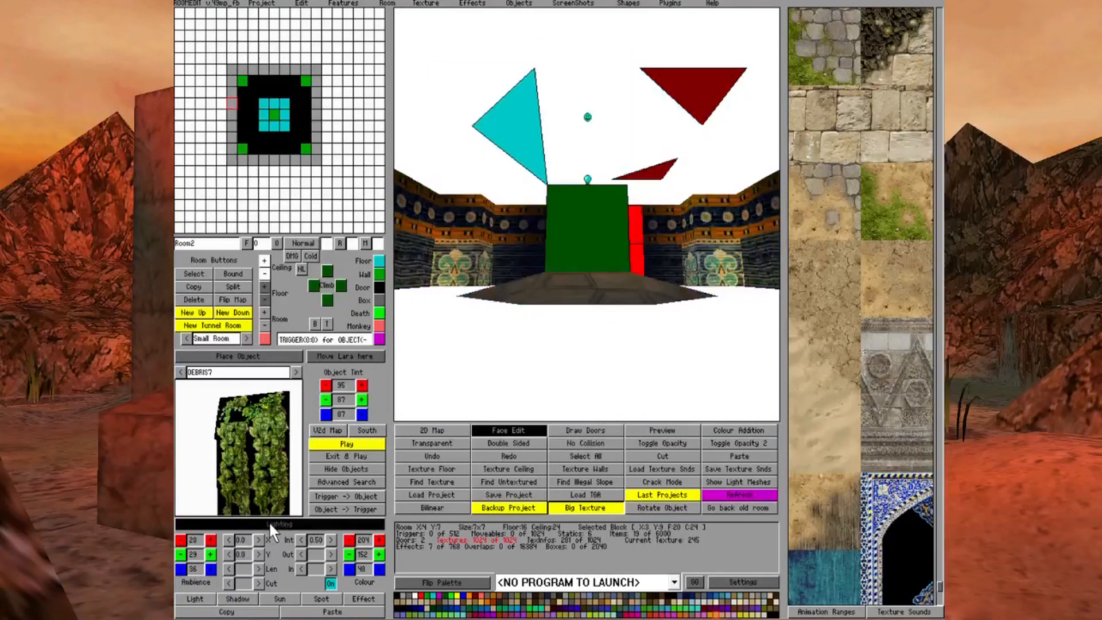
key("Up")
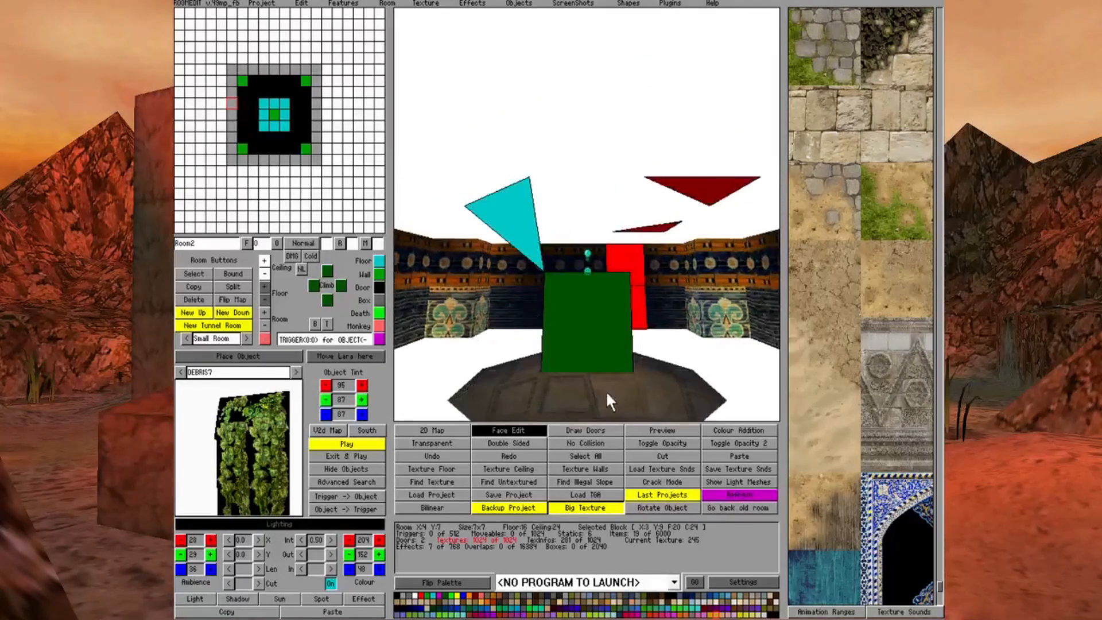
right_click(610, 385)
key("Down")
mouse_move(539, 150)
left_mouse_down()
mouse_move(653, 153)
mouse_move(716, 128)
left_mouse_up()
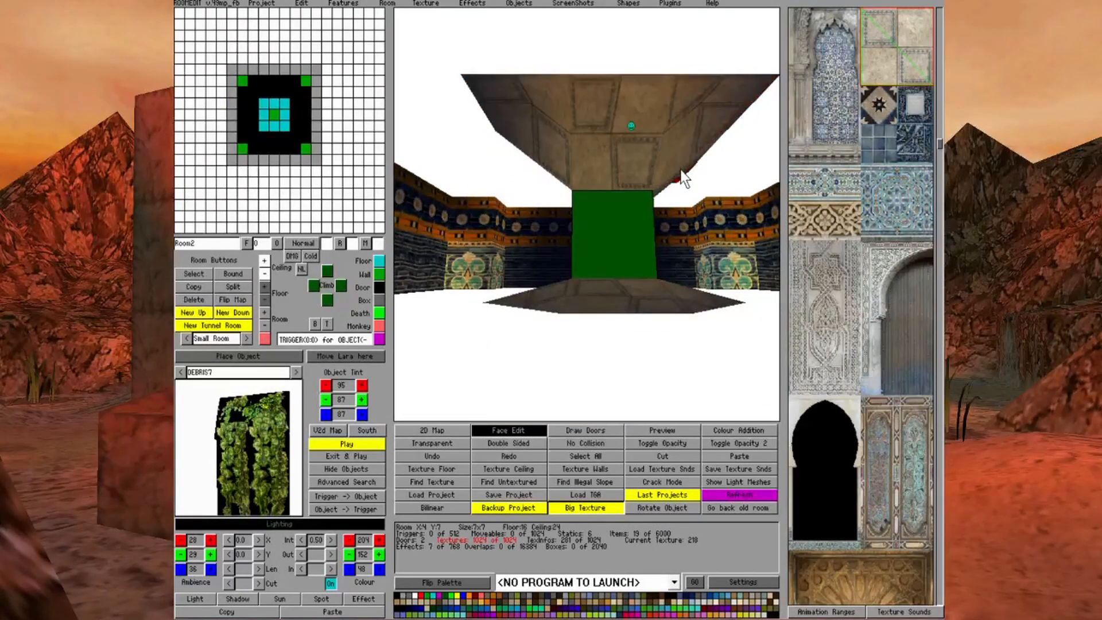
key("Right")
key("Down")
key("Down")
mouse_move(615, 170)
left_mouse_down()
mouse_move(591, 155)
mouse_move(533, 211)
mouse_move(531, 264)
left_mouse_up()
key("Up")
key("Up")
key("Up")
Apply the blue-green floral mosaic texture to the four wall faces of the central pillar in Room2
left_click(866, 185)
left_click(576, 238)
left_click(587, 237)
key("Right")
key("Right")
key("Right")
key("Right")
key("Right")
key("Right")
key("Right")
key("Right")
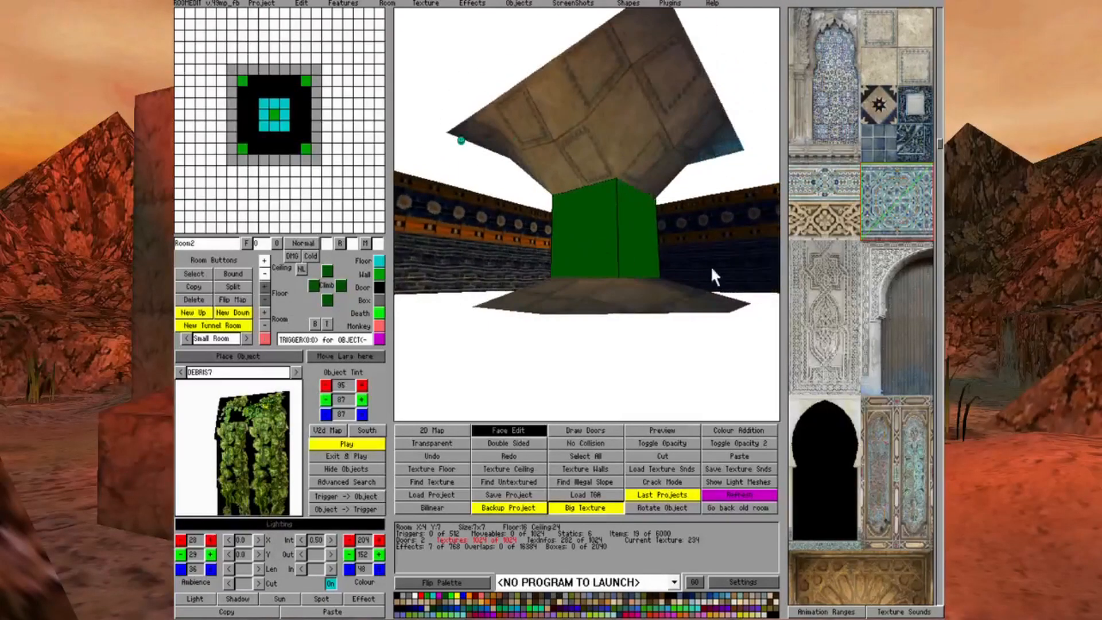
left_click(634, 234)
left_click(607, 237)
key("Right")
key("Right")
key("Right")
key("Right")
key("Right")
key("Right")
key("Down")
key("Down")
key("Down")
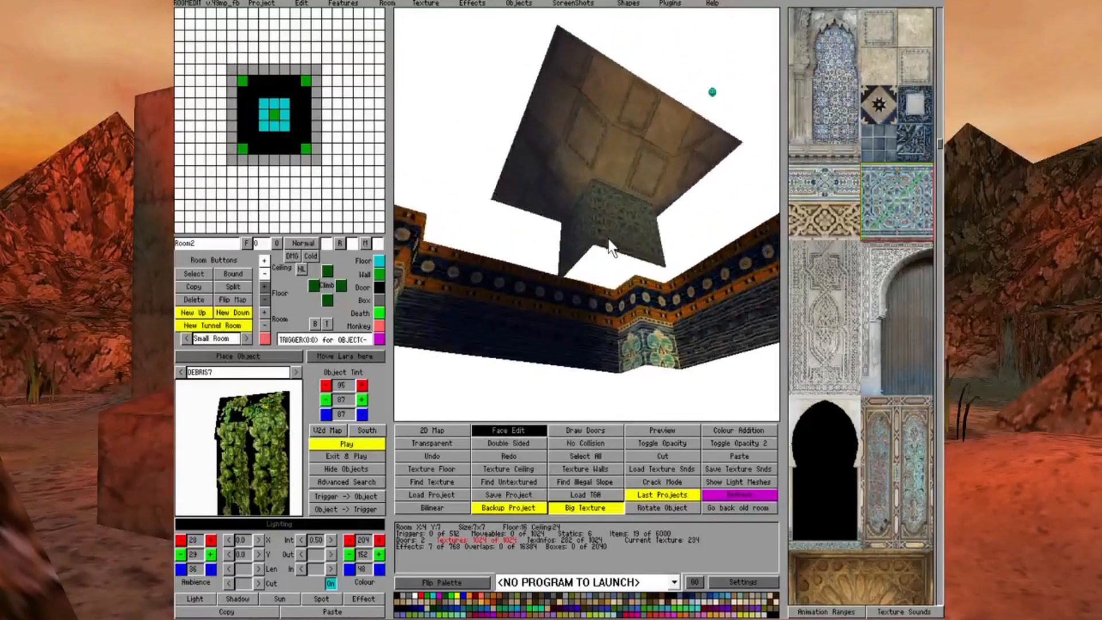
Make the four outer No Collision corner triangles of the sloped ceiling around the Room2 pillar invisible
key("Right")
key("Right")
key("Right")
key("Down")
key("Down")
key("Down")
key("Down")
key("Down")
key("Down")
left_click(398, 596)
left_click(521, 151)
left_click(517, 287)
left_click(653, 267)
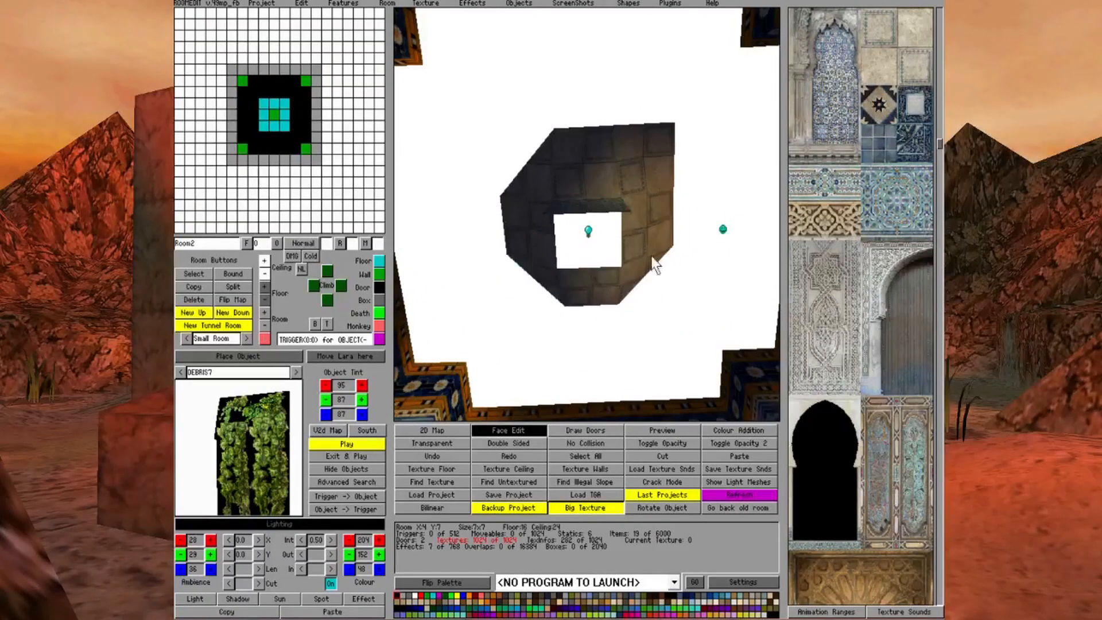
left_click(664, 152)
key("Up")
key("Up")
key("Up")
key("Up")
key("Up")
key("Up")
key("Up")
key("Up")
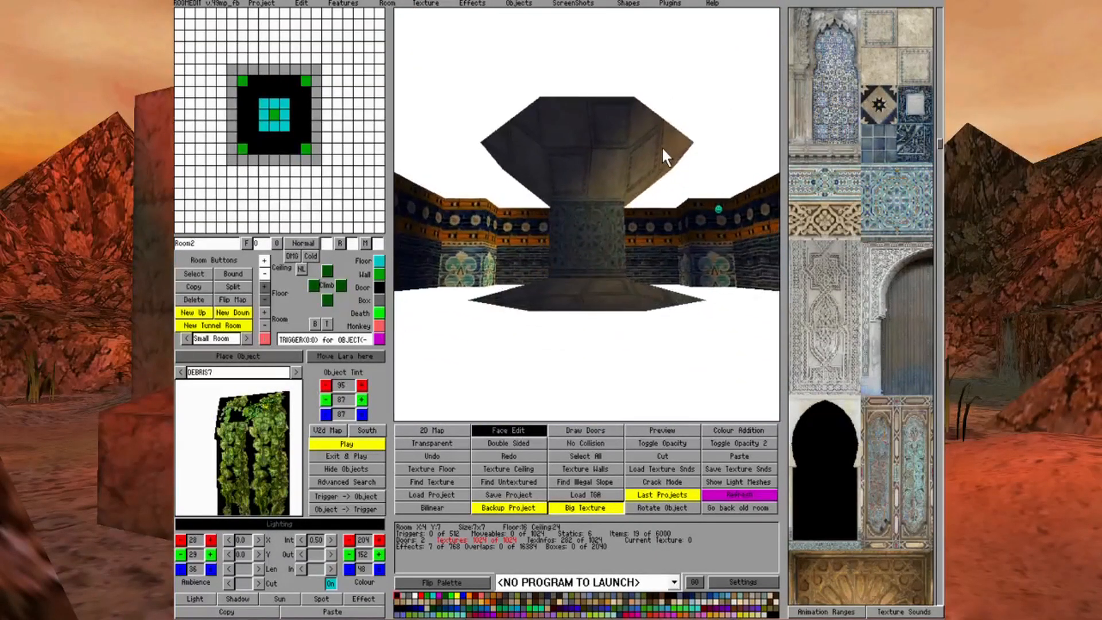
key("Up")
key("Up")
key("Right")
key("Right")
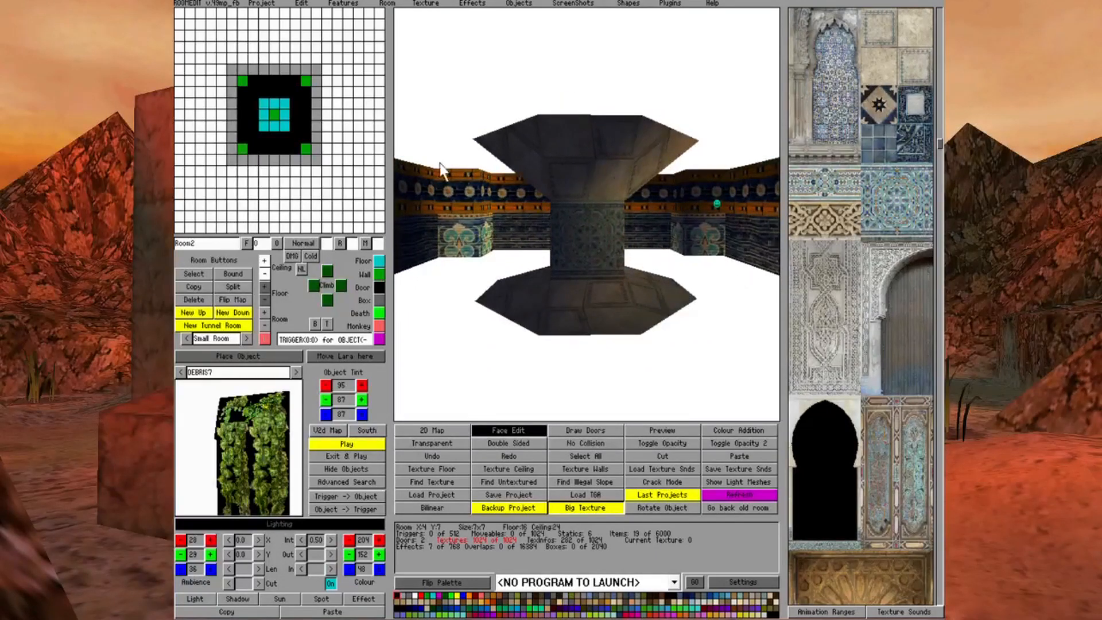
Switch to Room3 and lower the central floor block at X7 Y10 by one click to height 24, levelling the platform
right_click(298, 125)
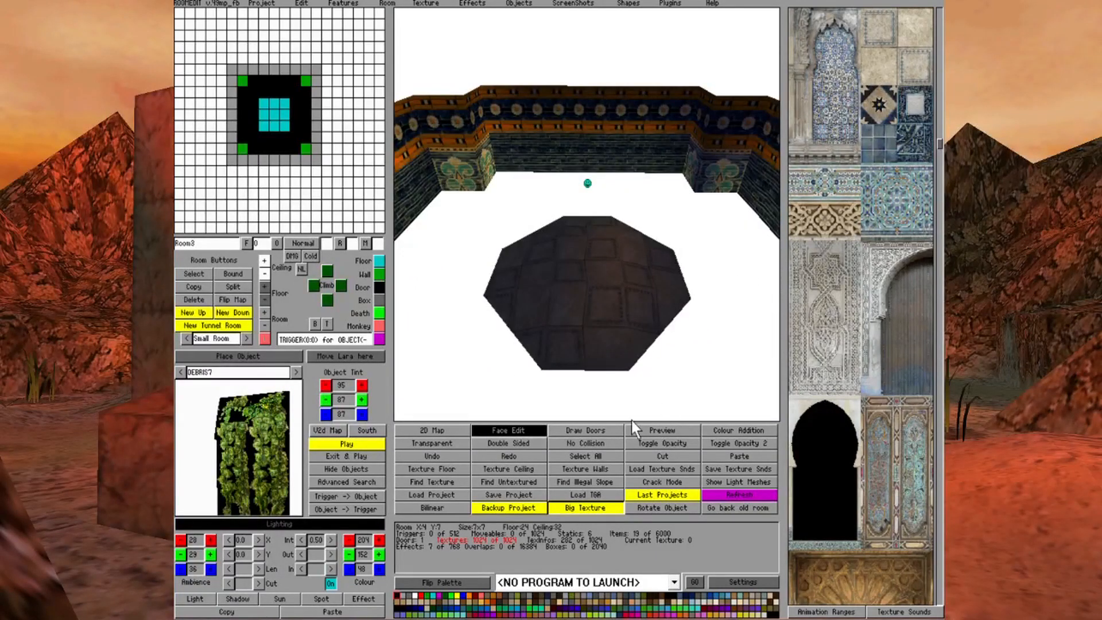
left_click(533, 432)
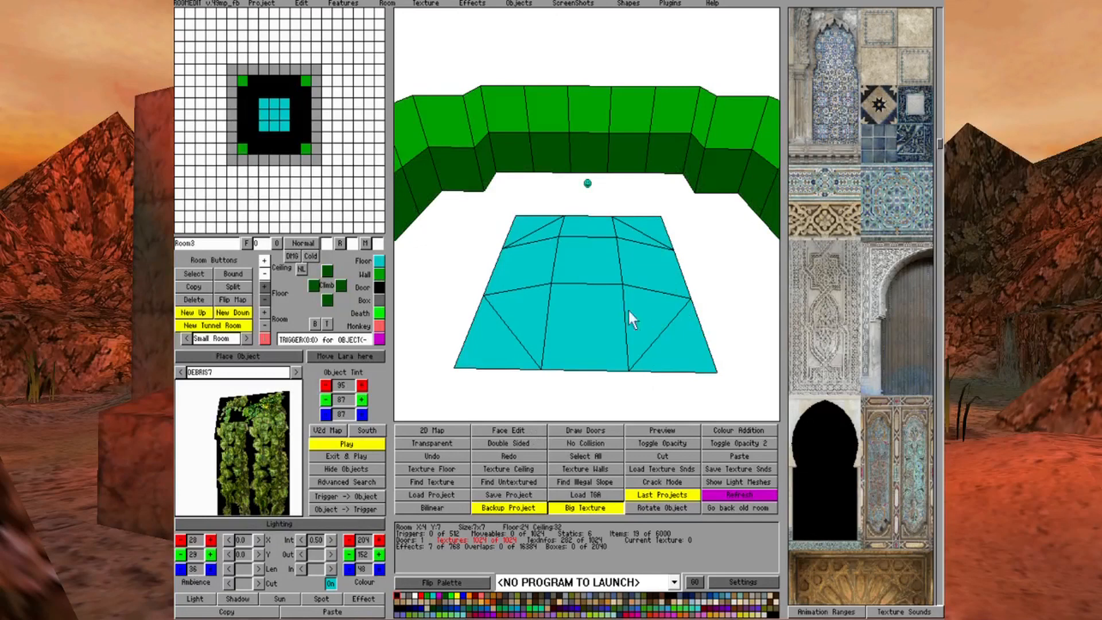
left_click(580, 255)
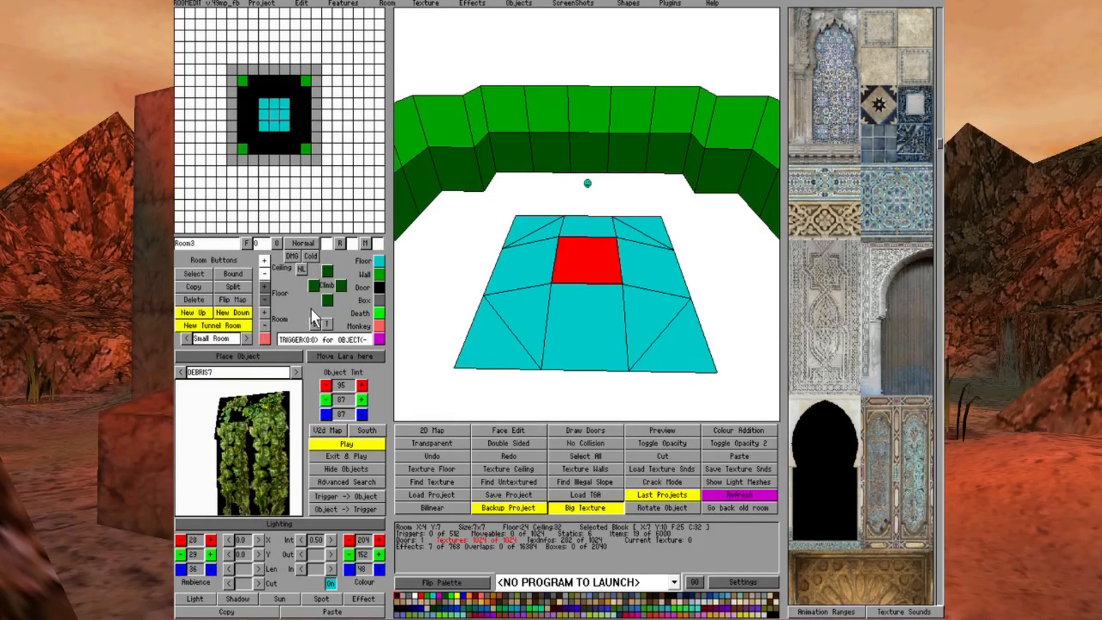
left_click(262, 299)
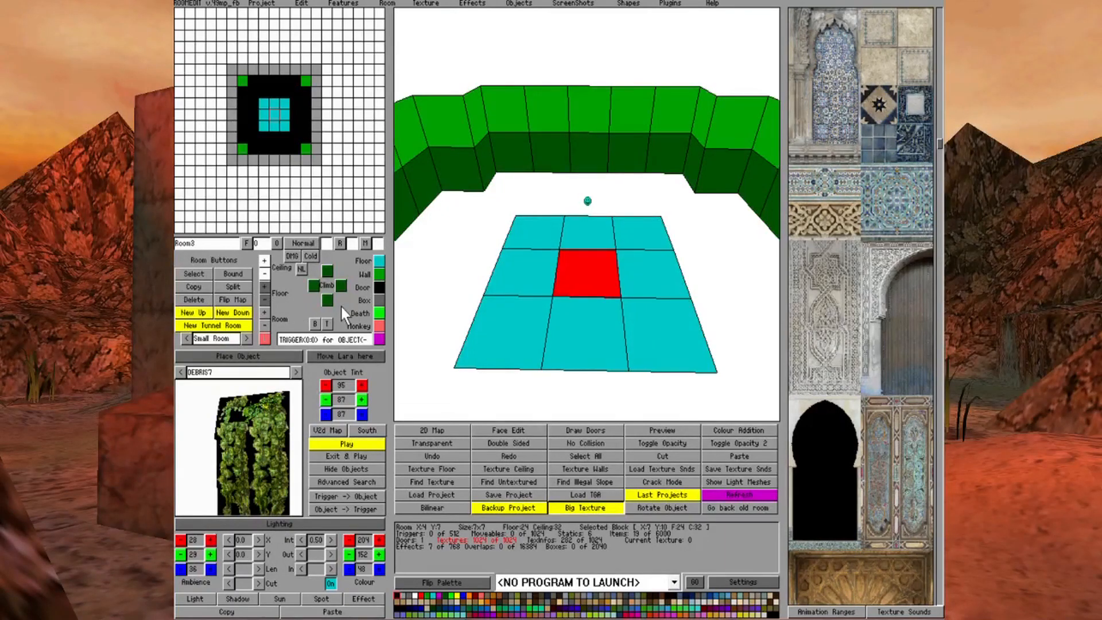
left_click(737, 315)
key("Page_Down")
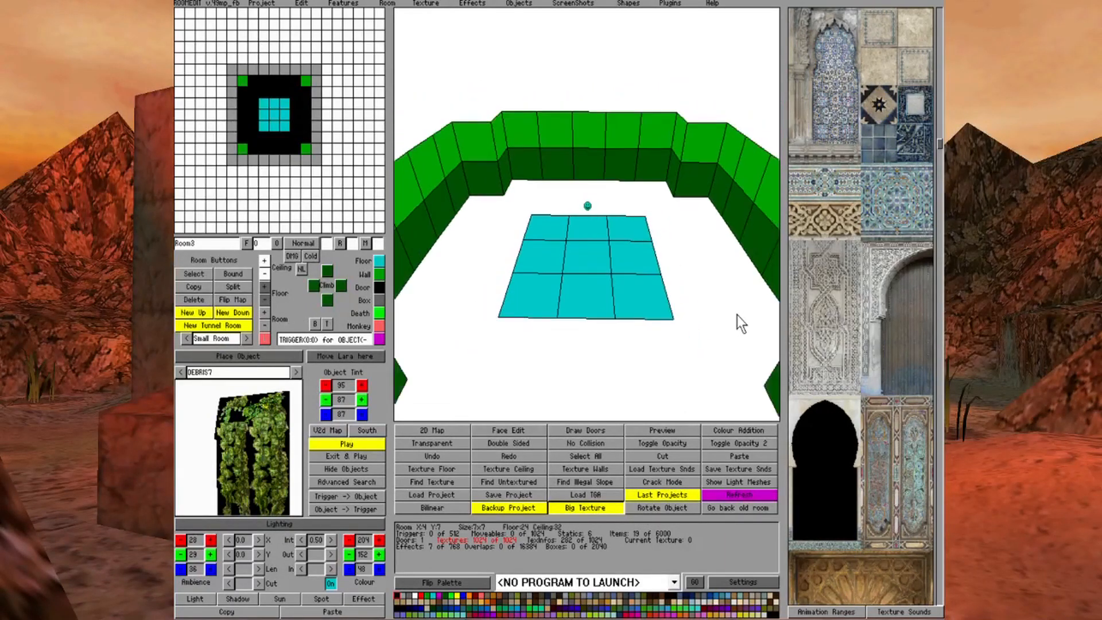
Raise the outermost floor corners of the Room3 platform blocks at X8 Y11 and X8 Y9 by one click each
key("Down")
key("Down")
key("Up")
key("Up")
key("Up")
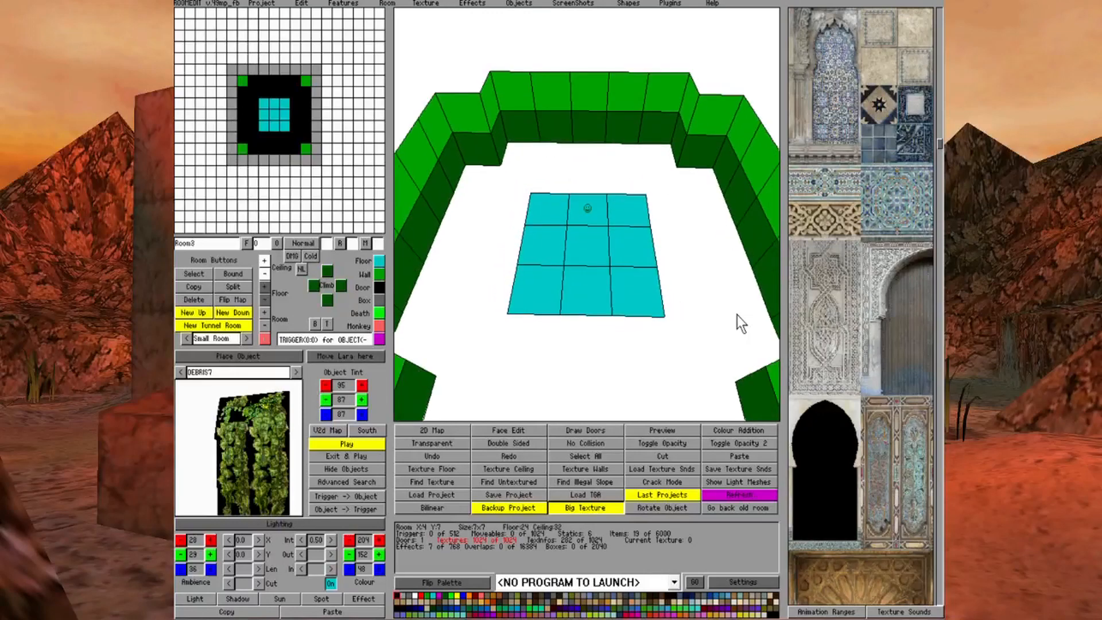
key("Page_Up")
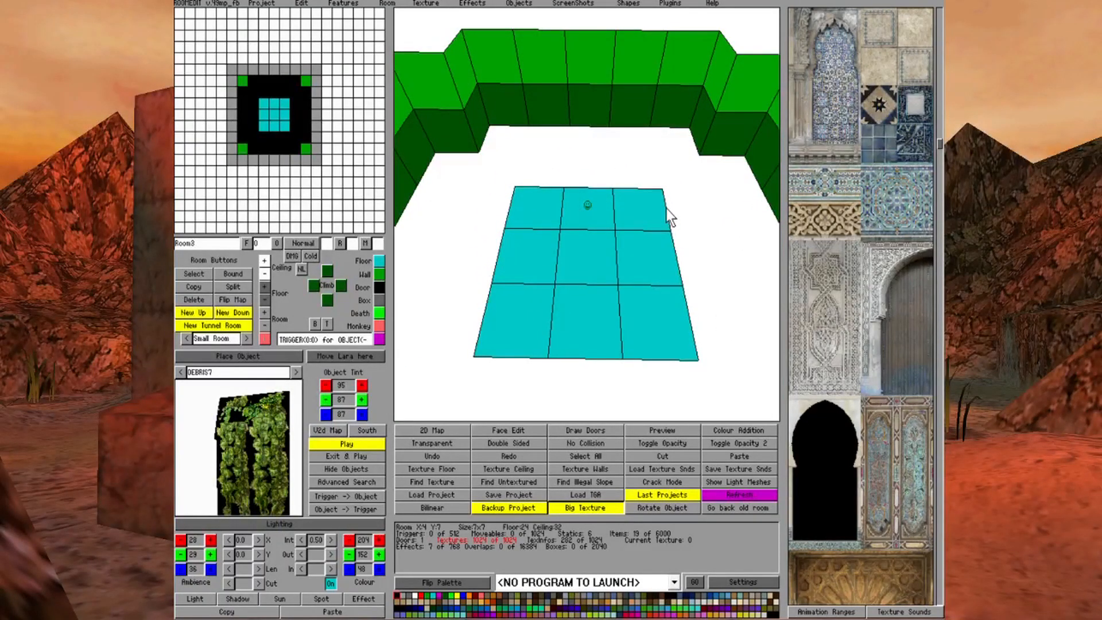
left_click(649, 212)
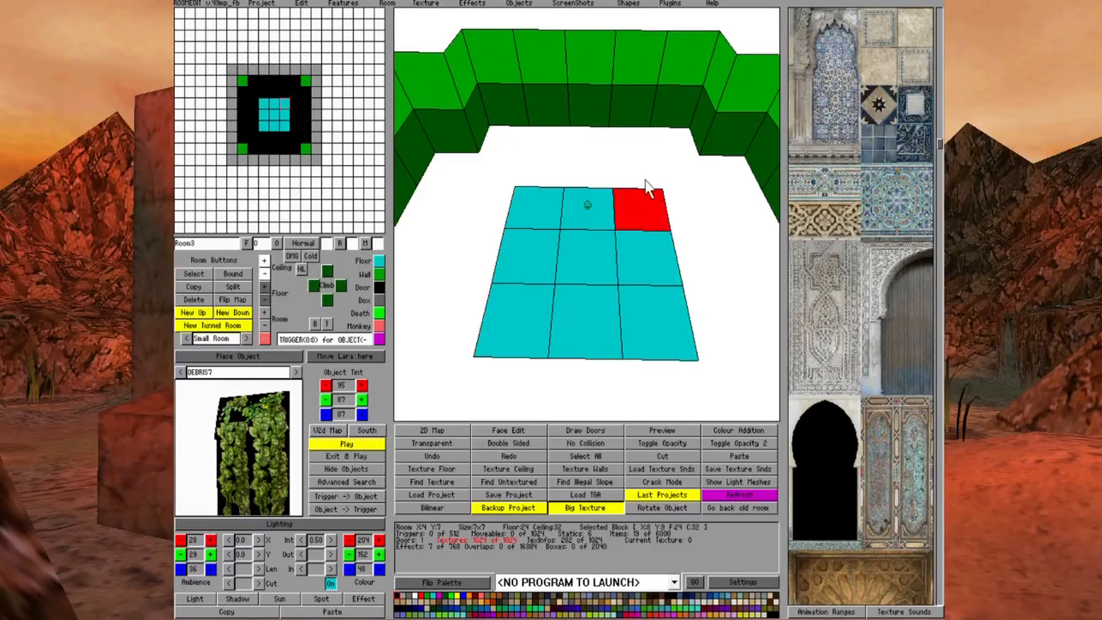
left_click(666, 348)
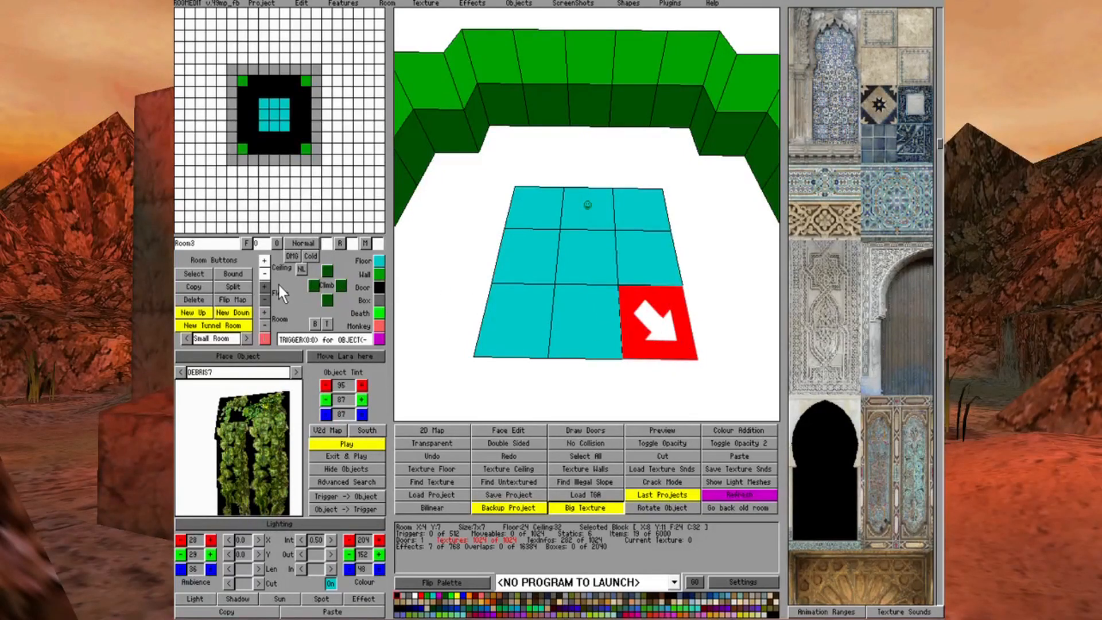
left_click(263, 288)
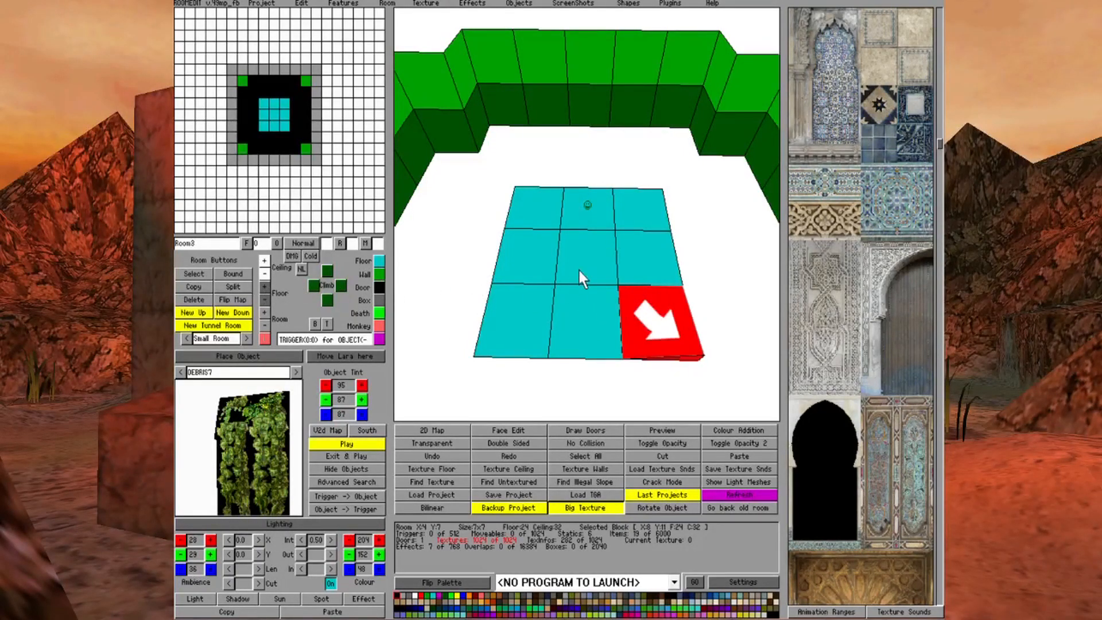
left_click(650, 215)
left_click(264, 285)
Raise the outermost floor corners of the Room3 platform blocks at X6 Y9 and X6 Y11 by one click each
left_click(545, 212)
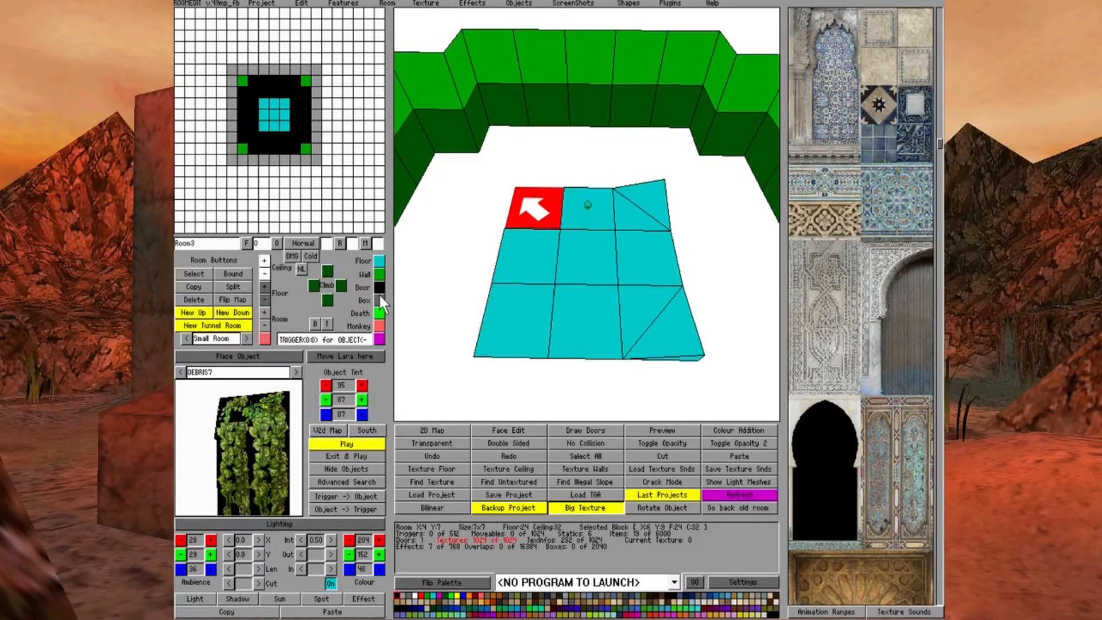
left_click(268, 287)
left_click(509, 322)
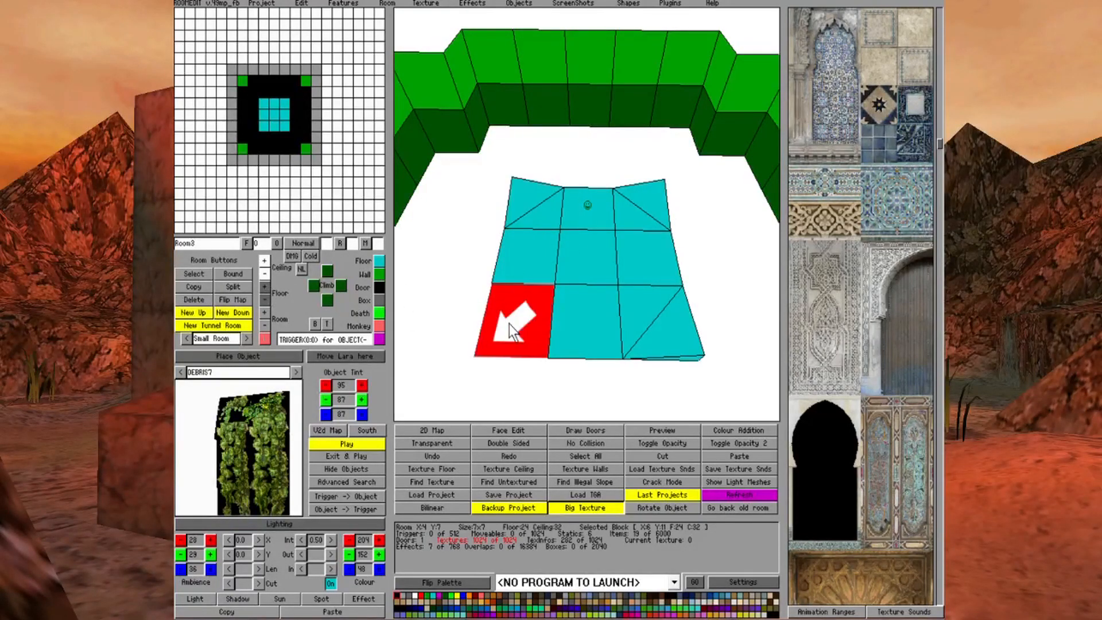
left_click(263, 286)
right_click(496, 281)
Show the textured faces with the connected rooms drawn and examine the raised platform corners from several sides
key("Down")
key("Left")
key("Up")
key("Left")
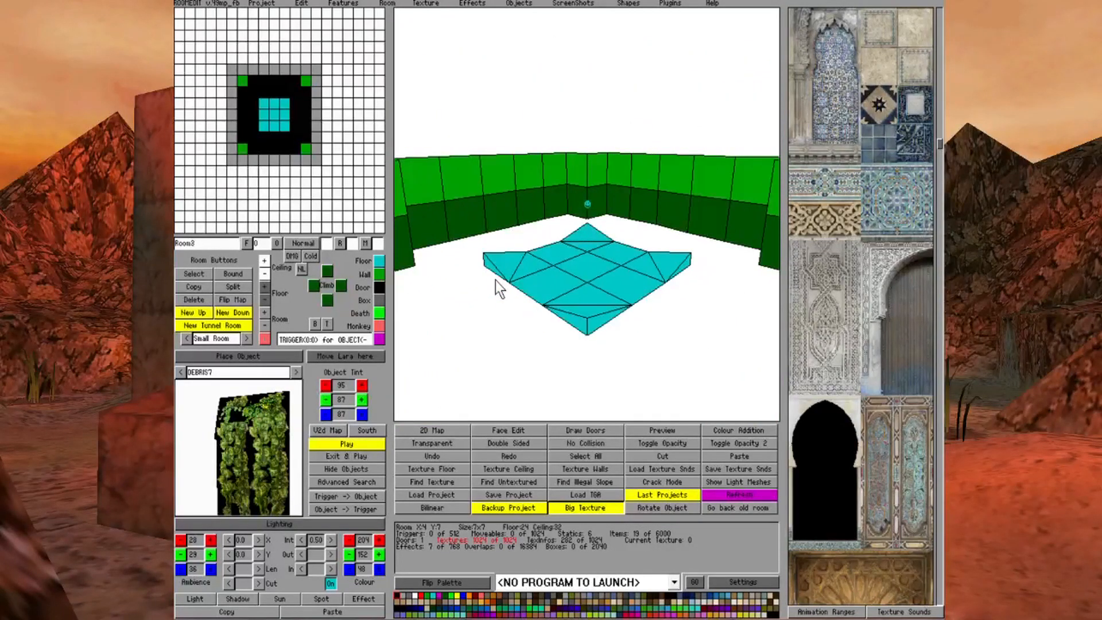
key("Page_Up")
left_click(508, 430)
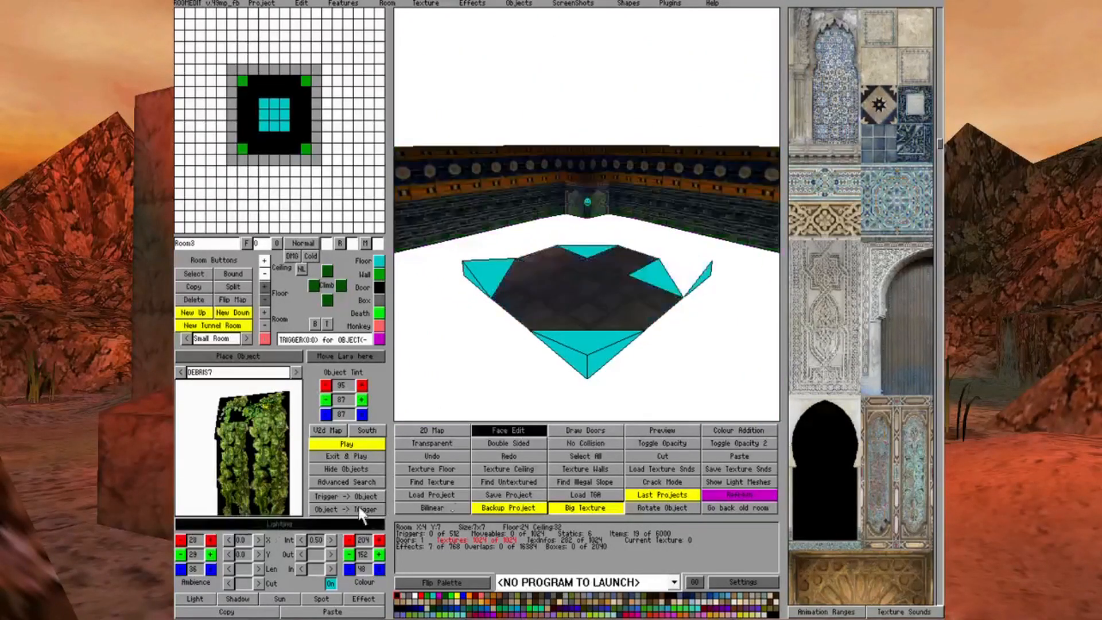
left_click(569, 431)
key("Left")
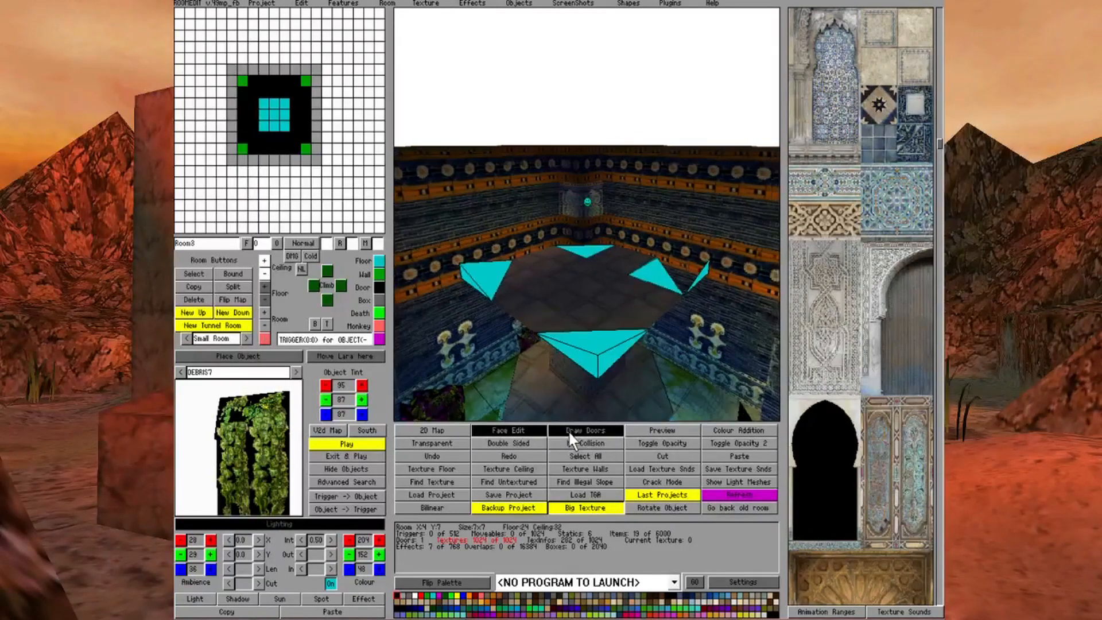
key("Left")
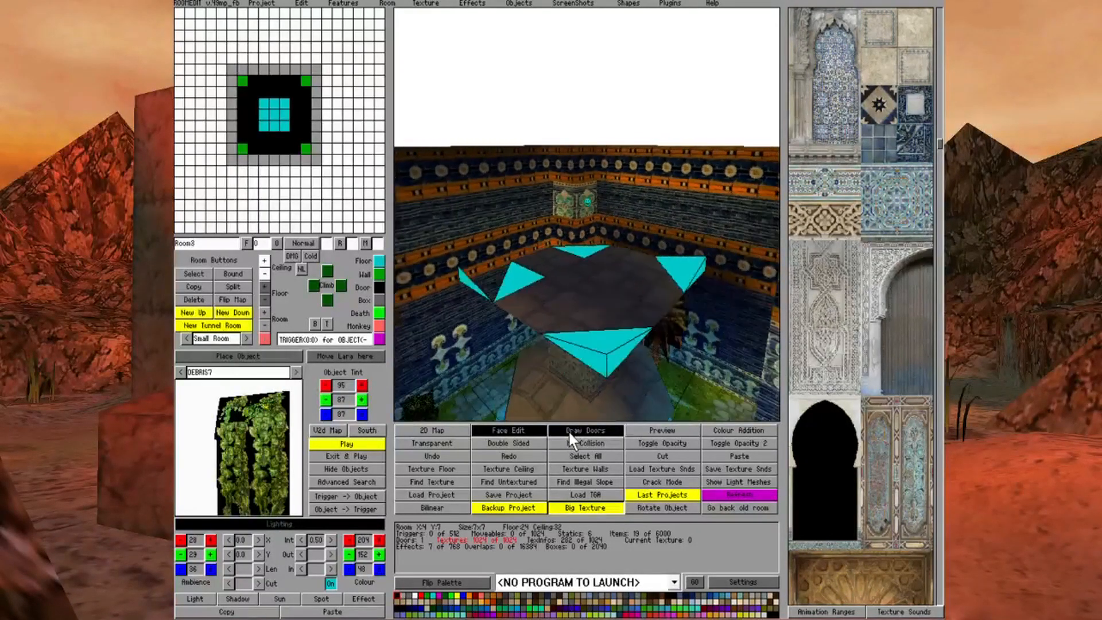
key("Up")
key("Left")
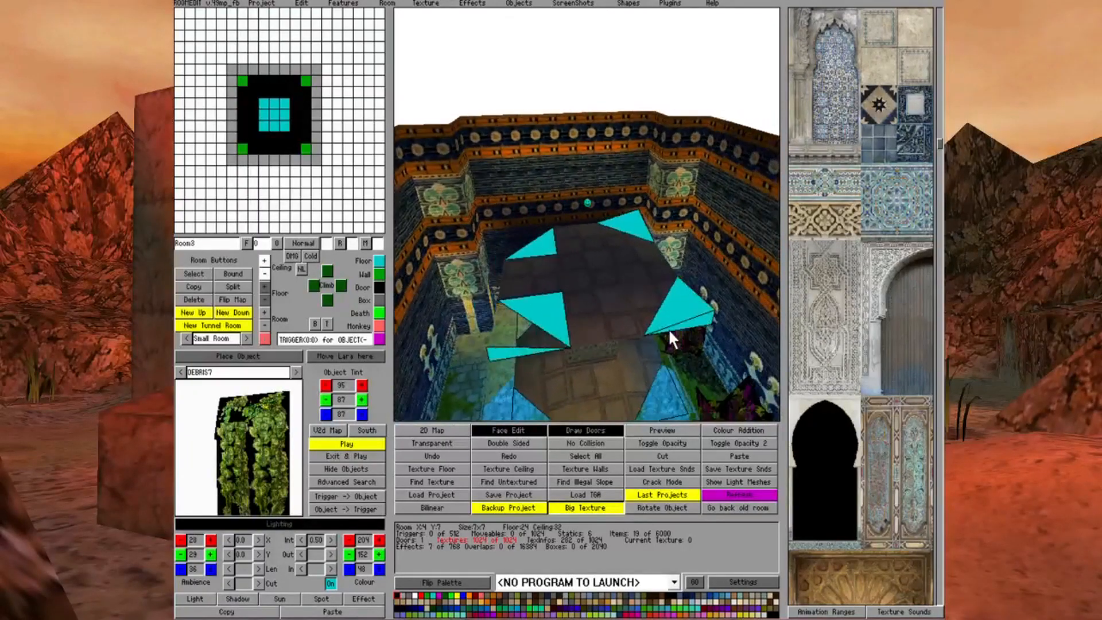
key("Left")
key("Left")
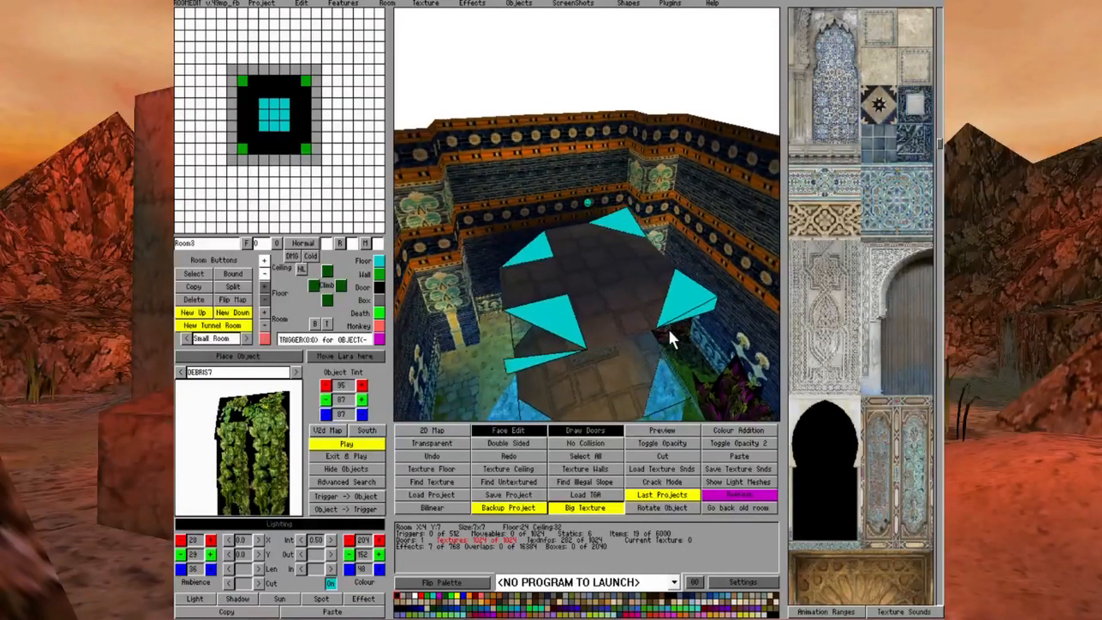
Mark the four outer corner triangles of the Room3 platform floor as No Collision
left_click(533, 428)
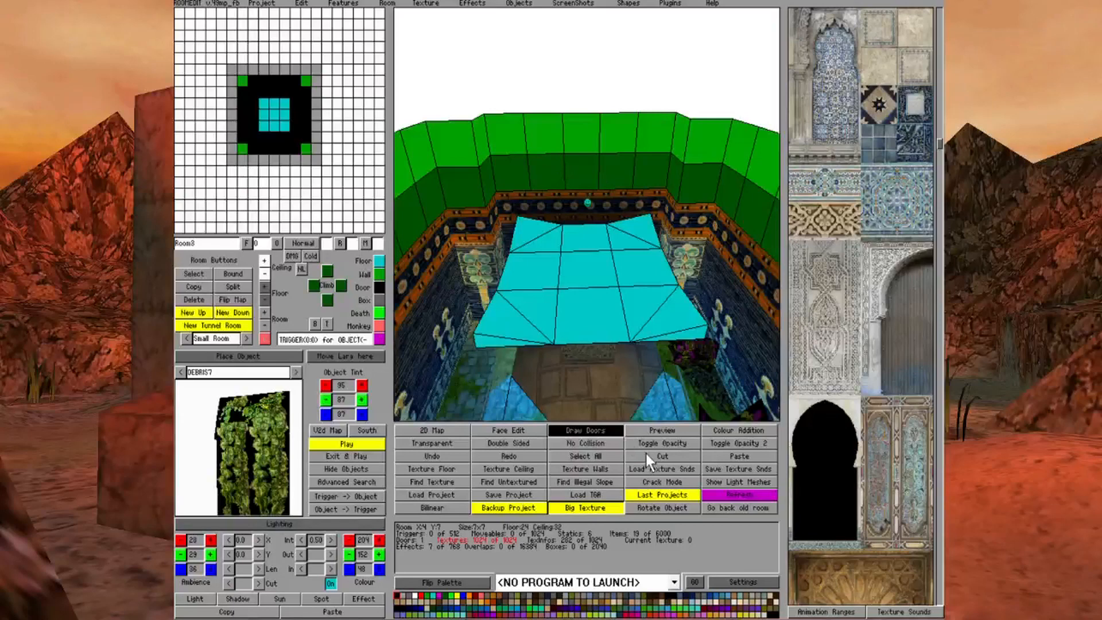
left_click(612, 443)
left_click(513, 333)
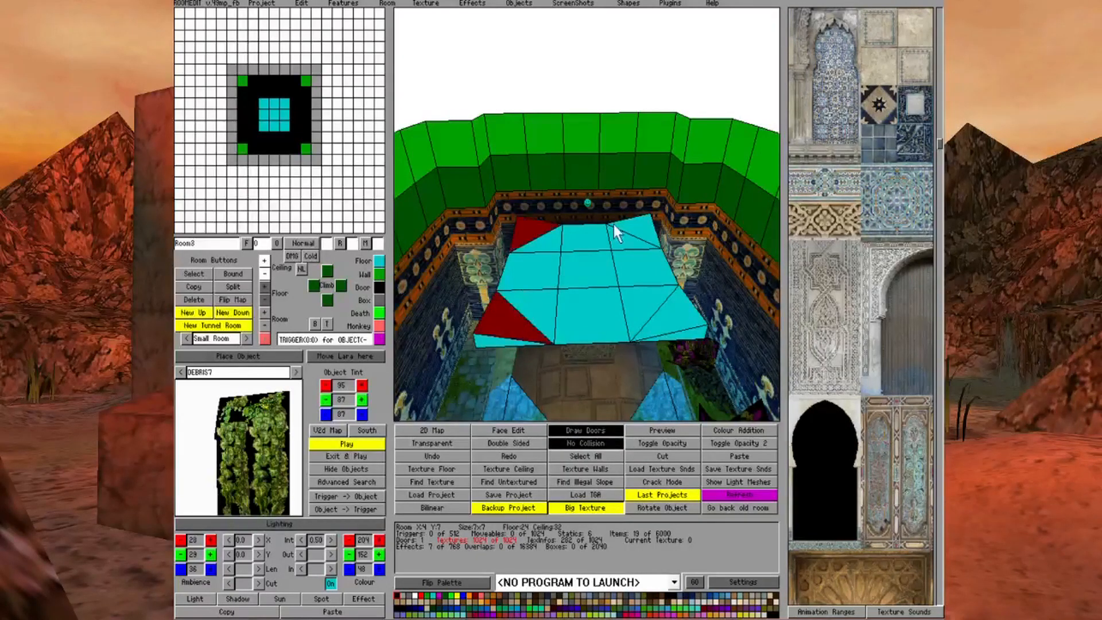
left_click(671, 316)
key("Left")
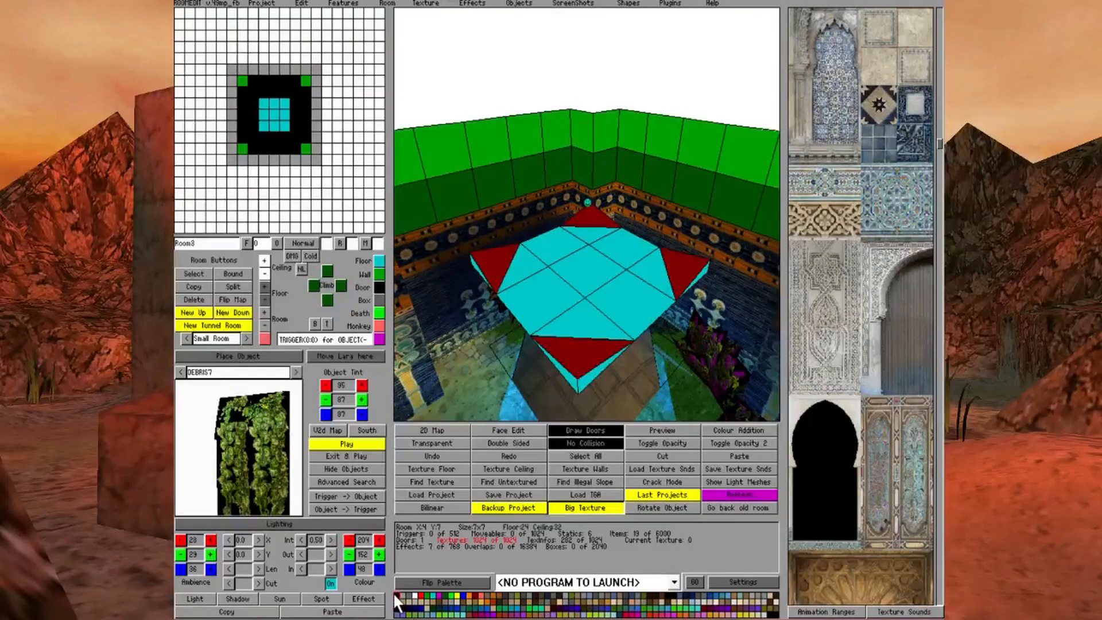
Sample the stone tile texture from the Room3 platform floor and apply it to the untextured corner triangles
left_click(280, 523)
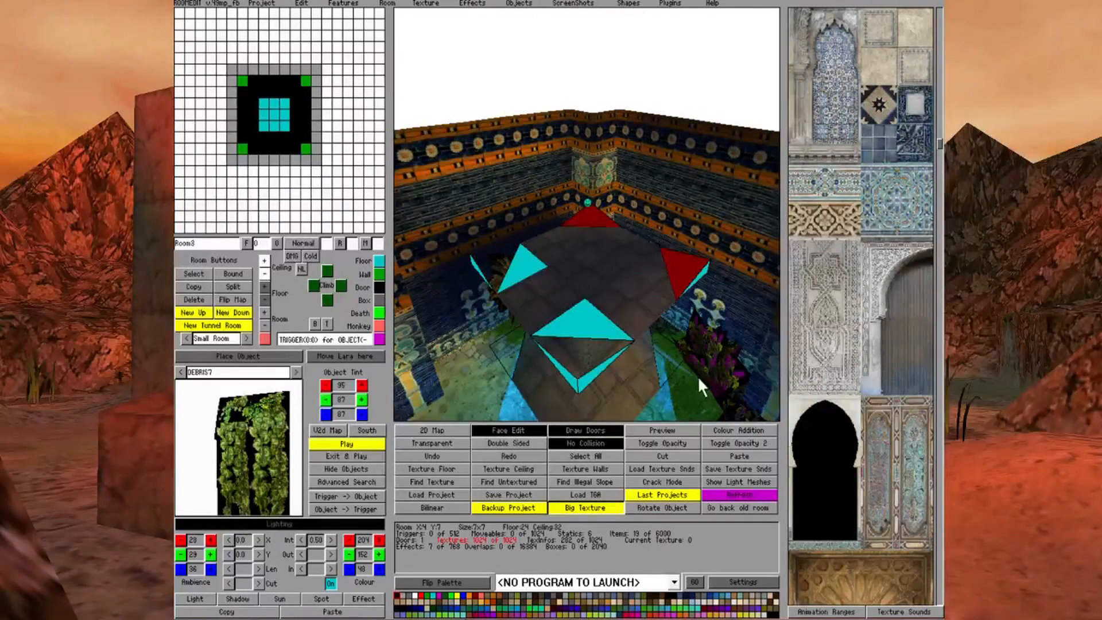
right_click(640, 300)
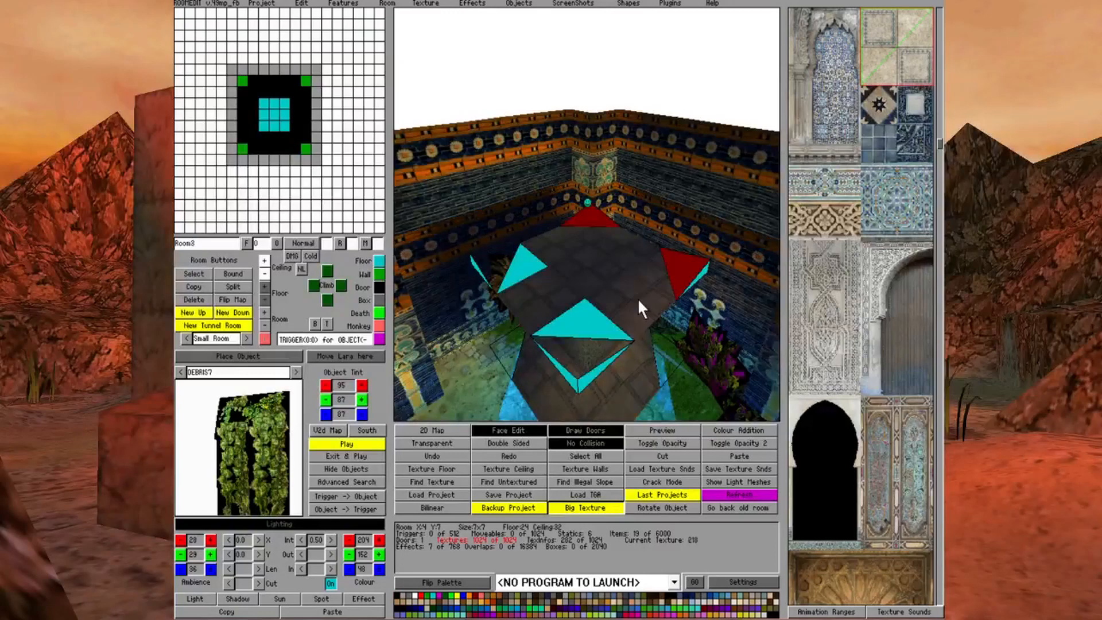
left_click(592, 325)
left_click(524, 258)
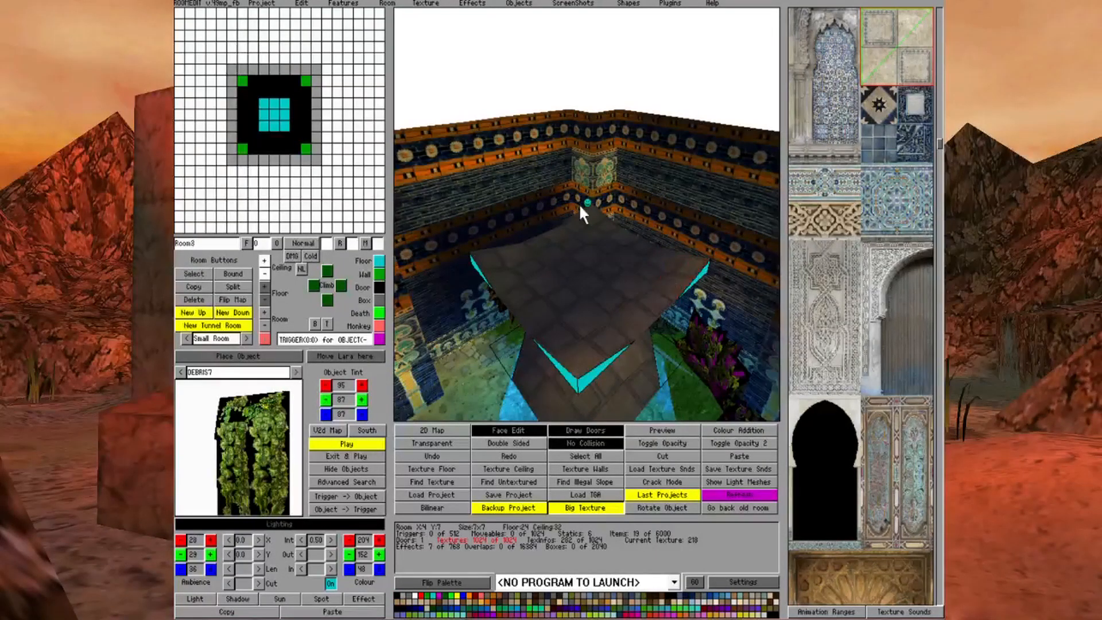
Make the outer corner triangles and the small raised side faces of the Room3 platform invisible, leaving an octagonal top
left_click(399, 595)
left_click(575, 380)
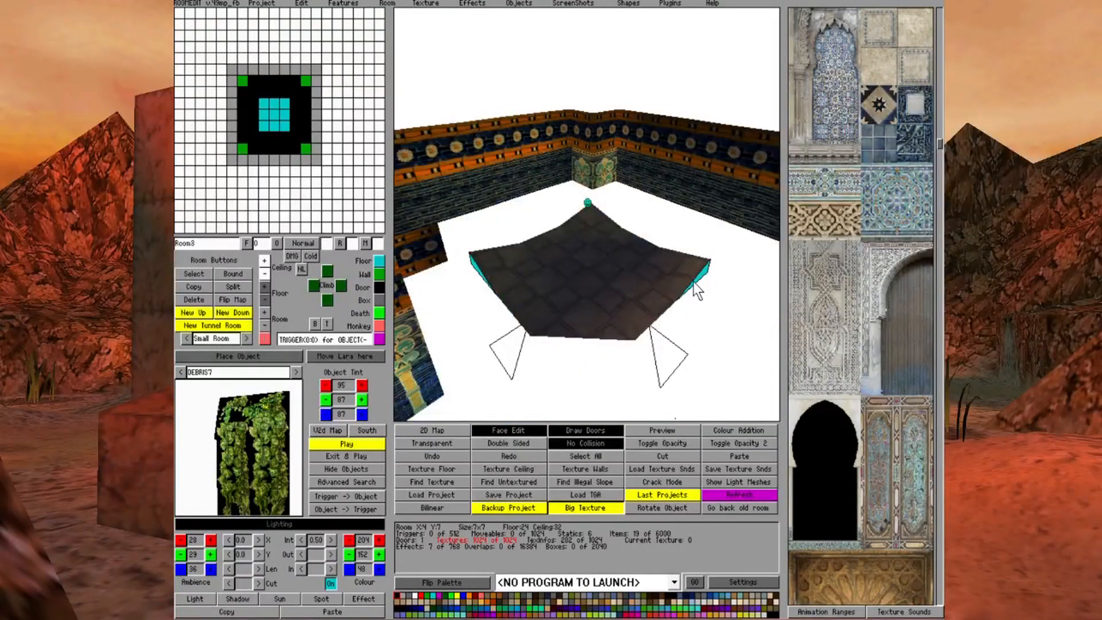
key("Left")
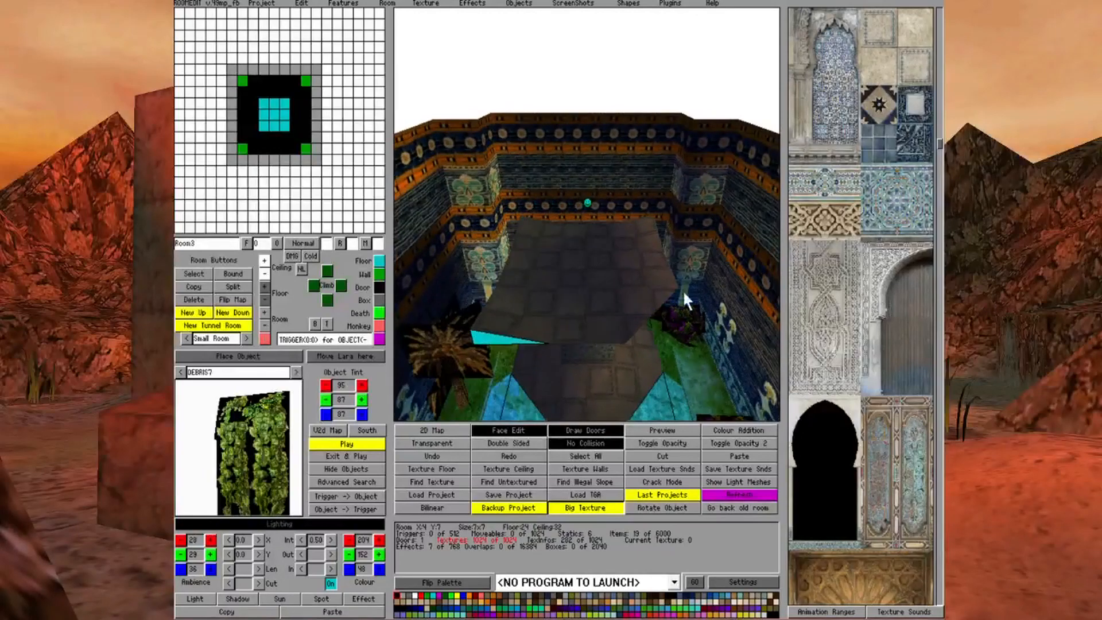
key("Left")
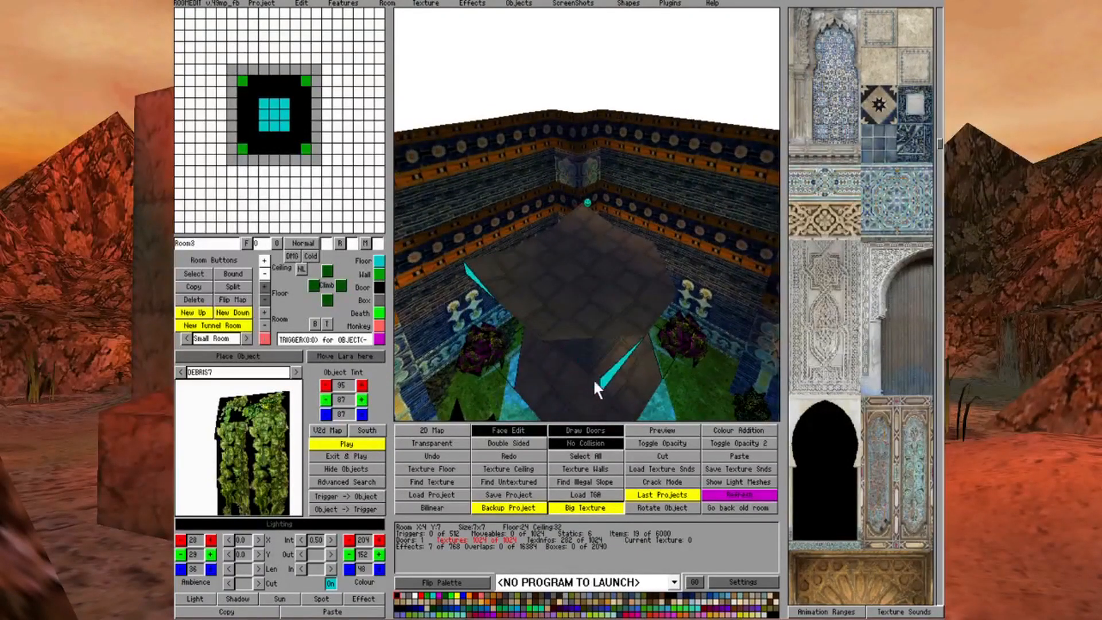
key("Left")
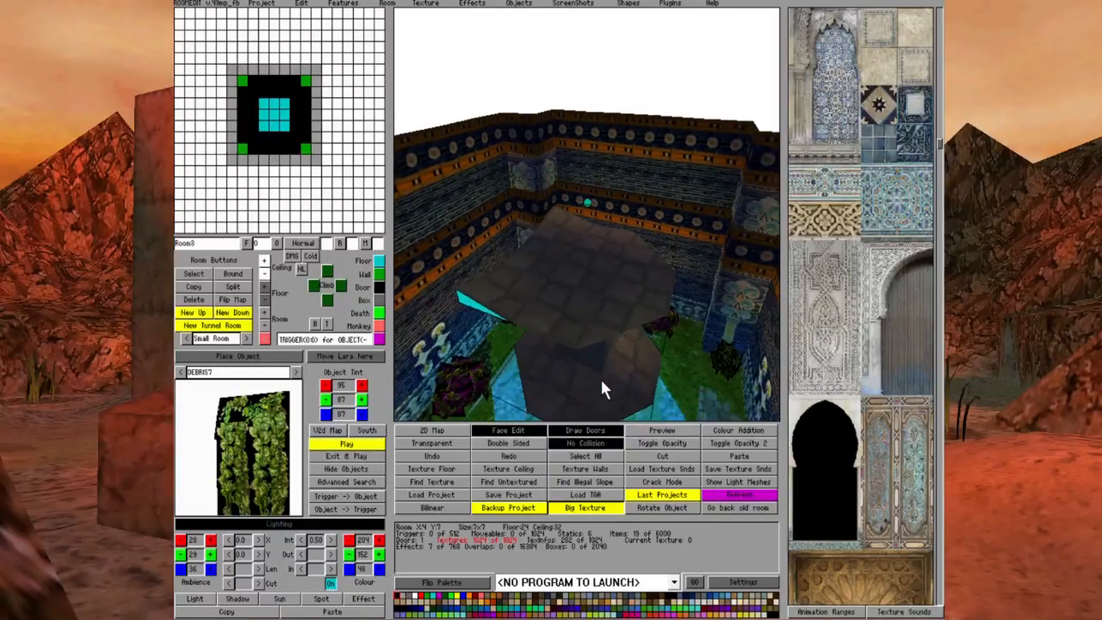
key("Left")
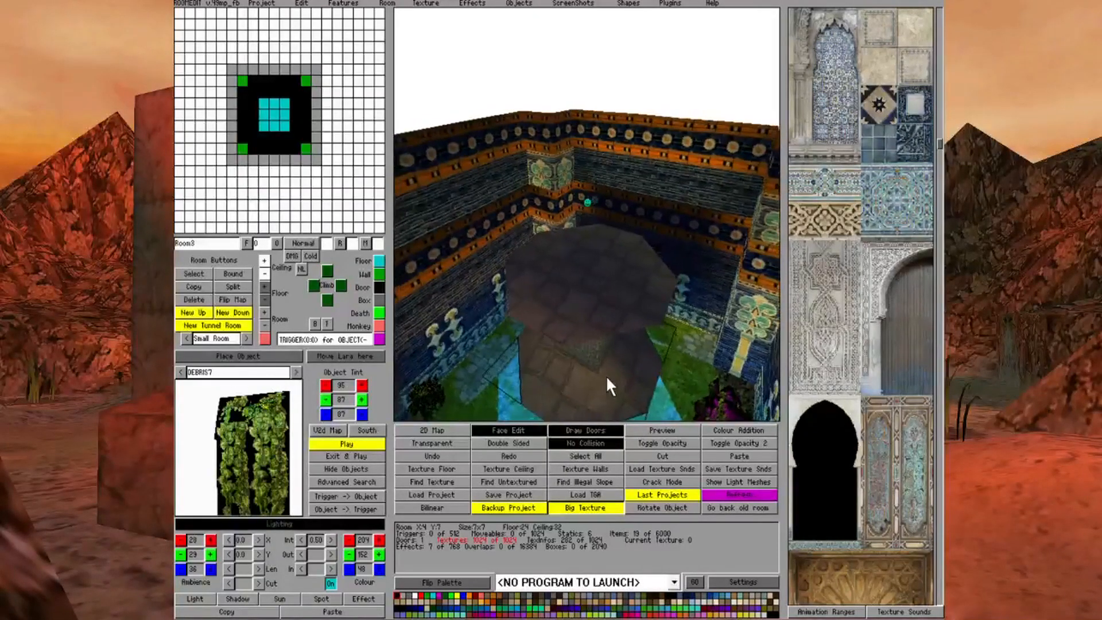
Examine the octagonal pillar top and the pool below it from above and from several sides
key("Left")
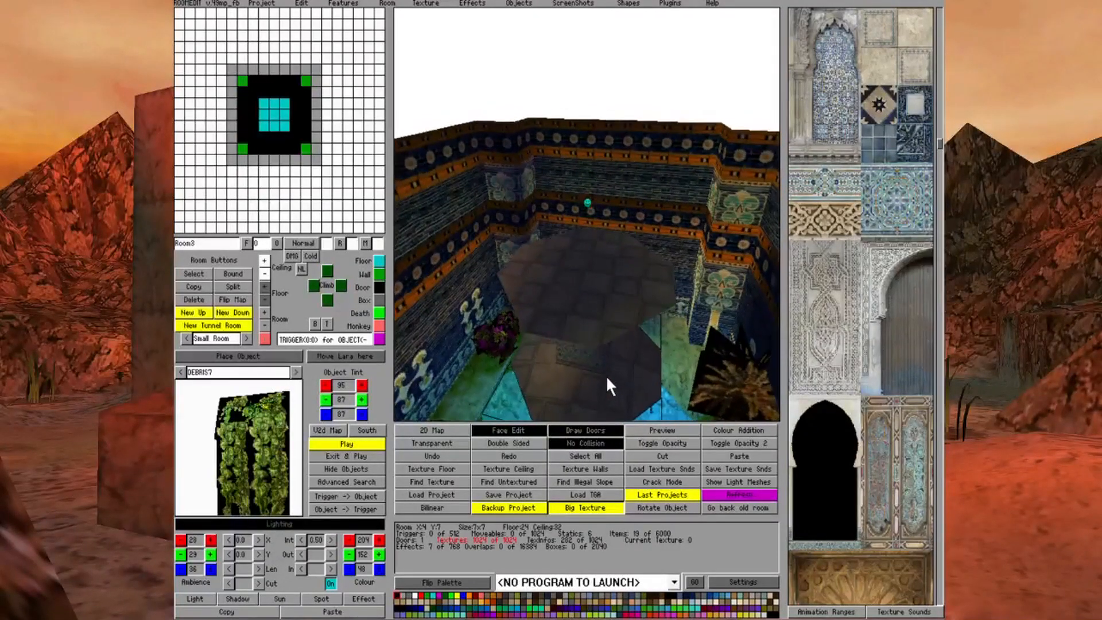
key("Left")
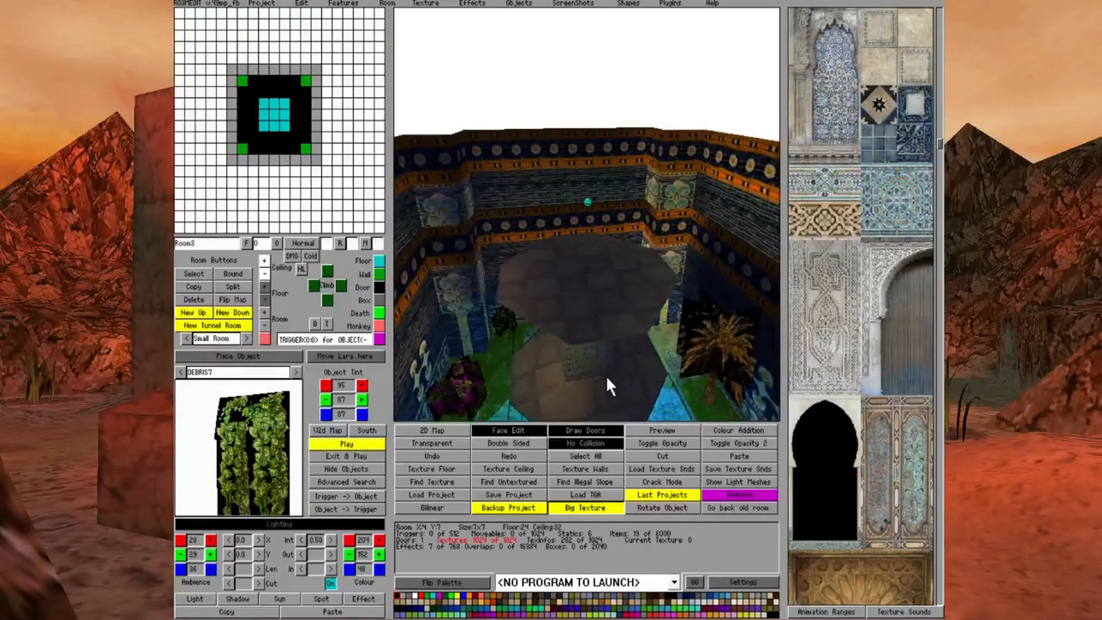
key("Left")
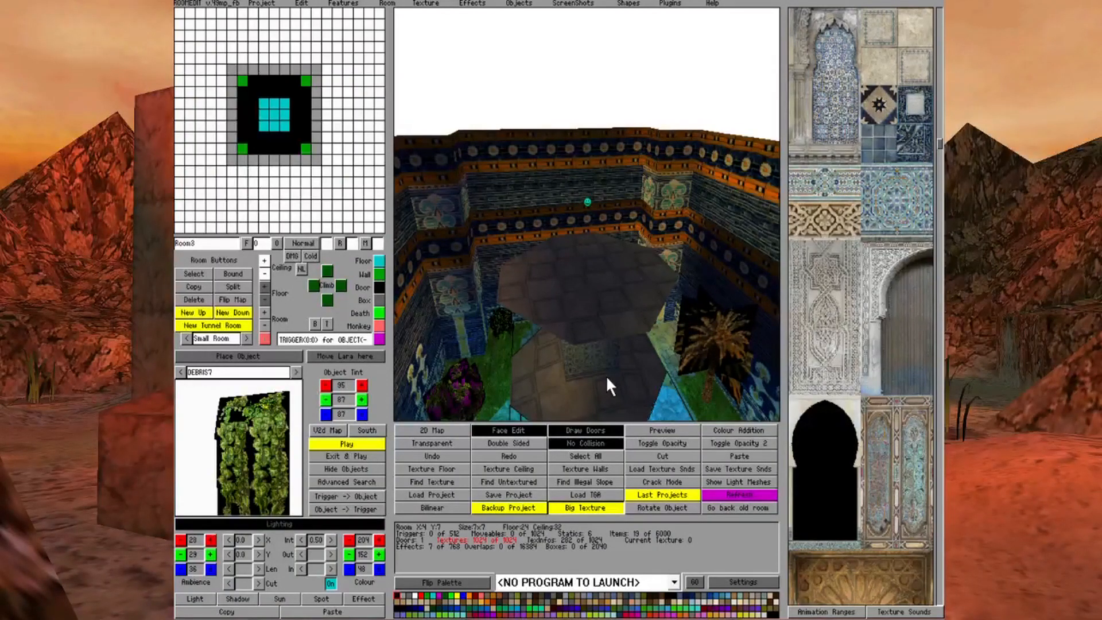
key("Up")
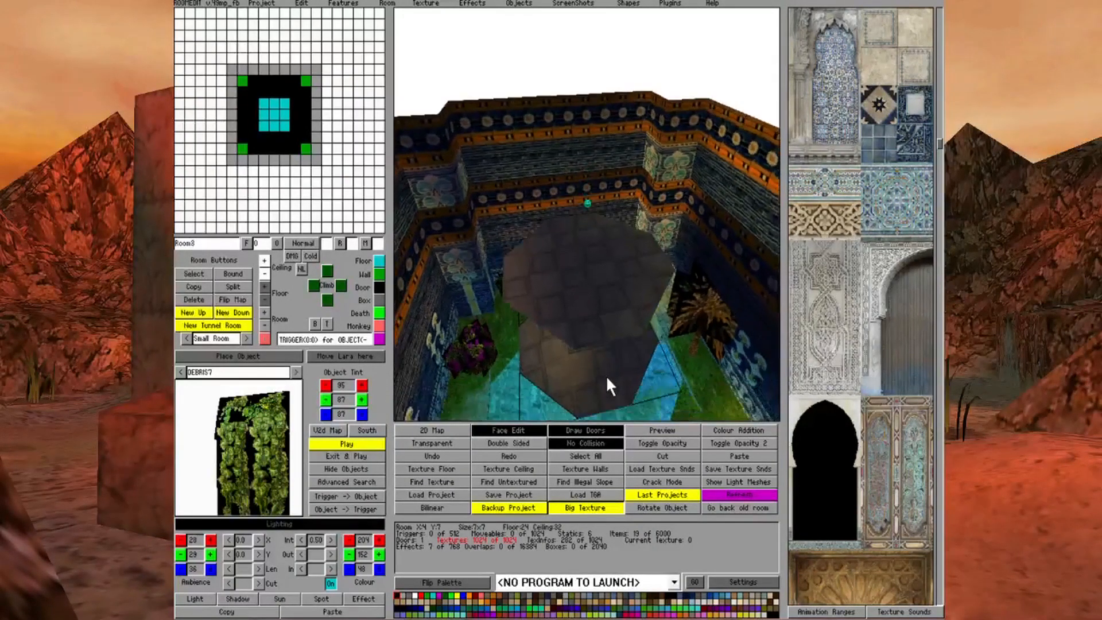
key("Left")
key("Down")
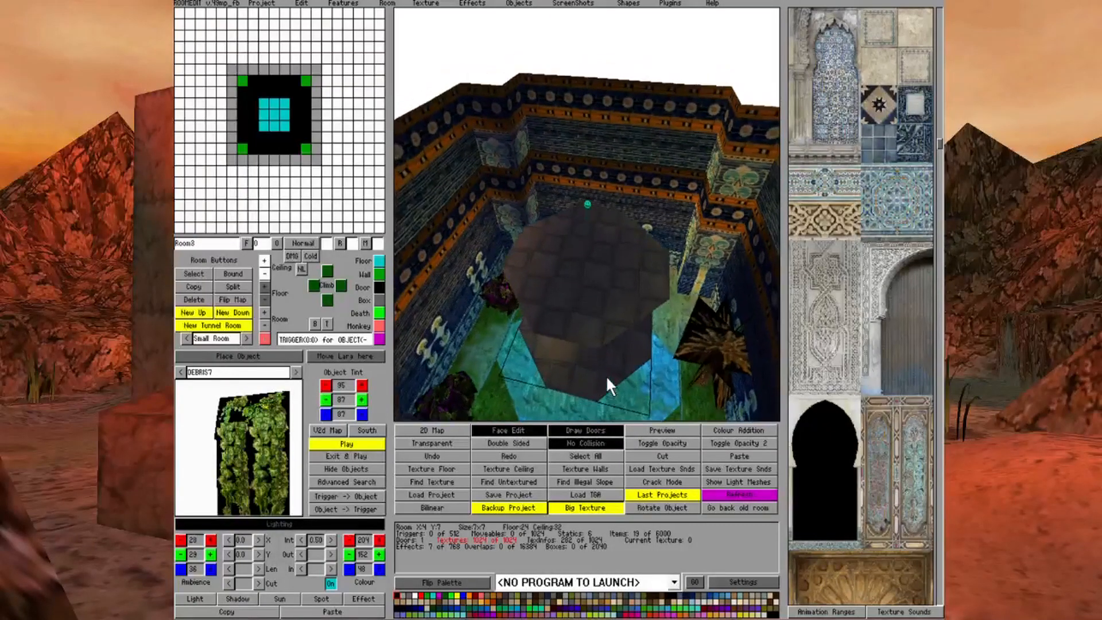
key("Left")
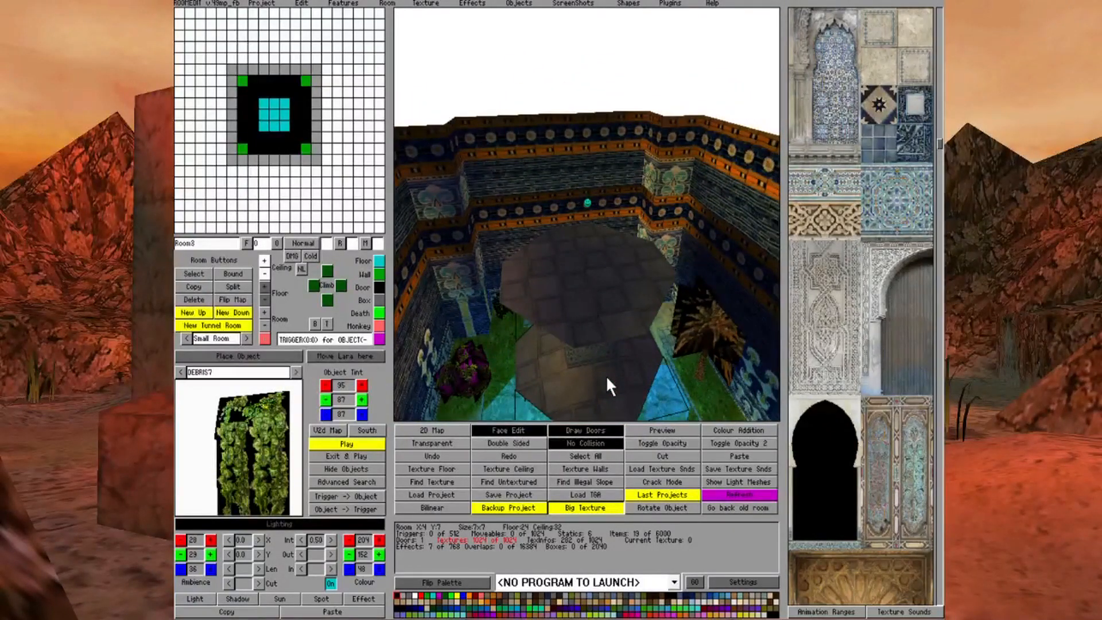
key("Left")
key("Up")
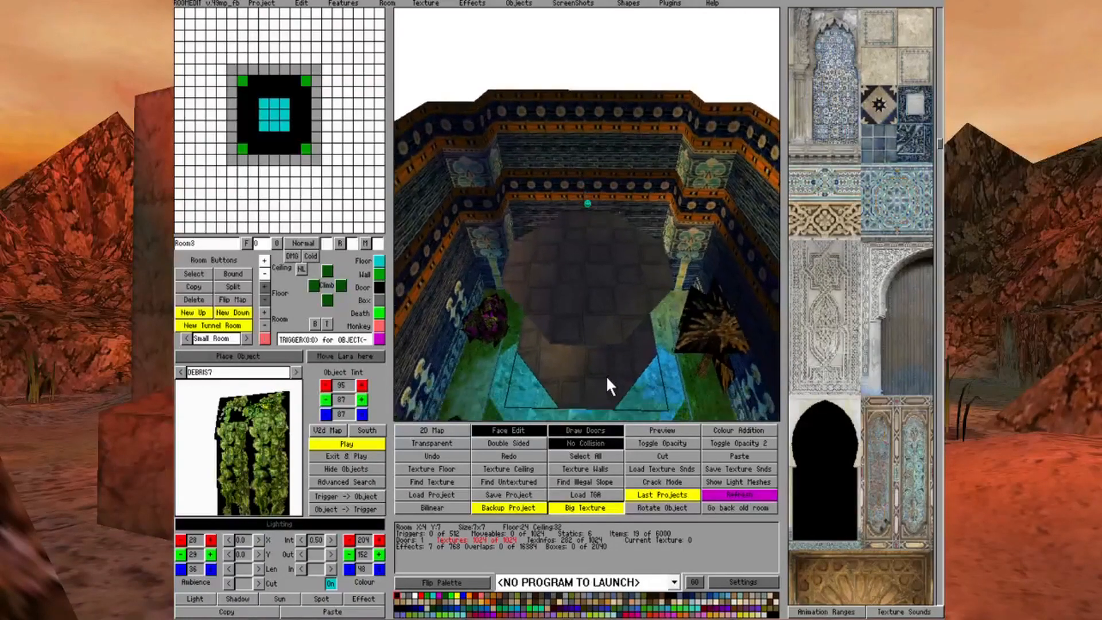
key("Down")
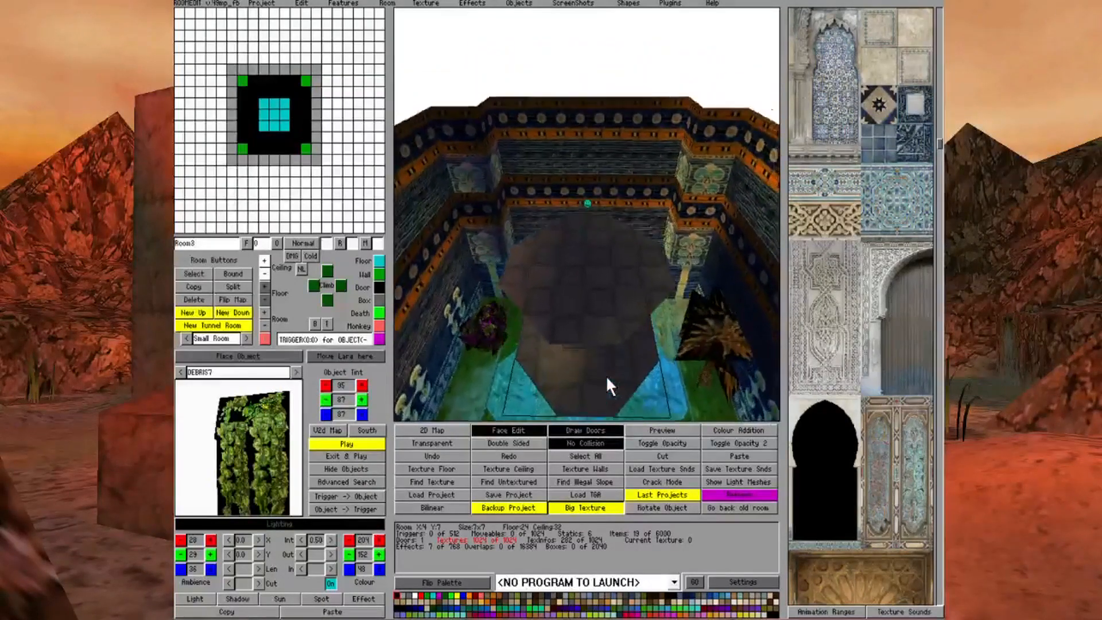
key("Up")
key("Right")
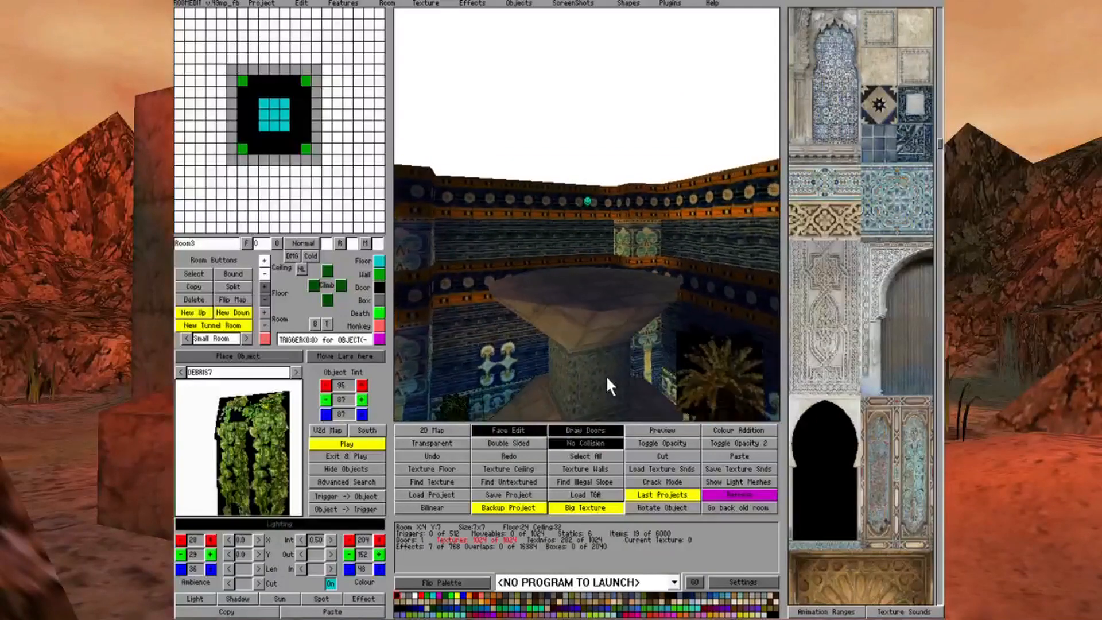
key("Up")
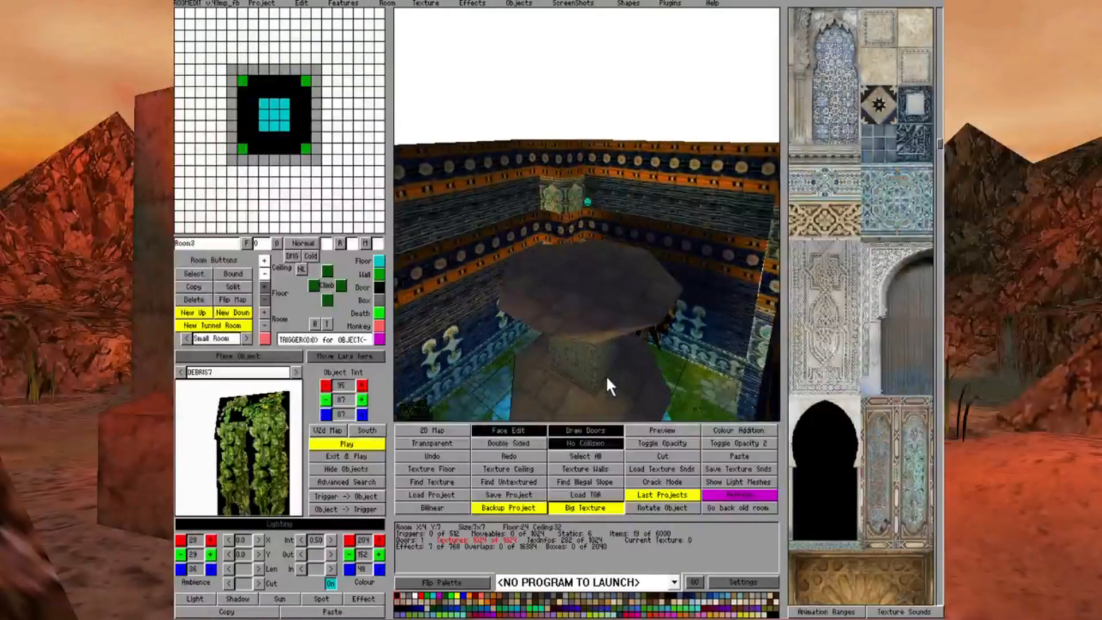
key("Down")
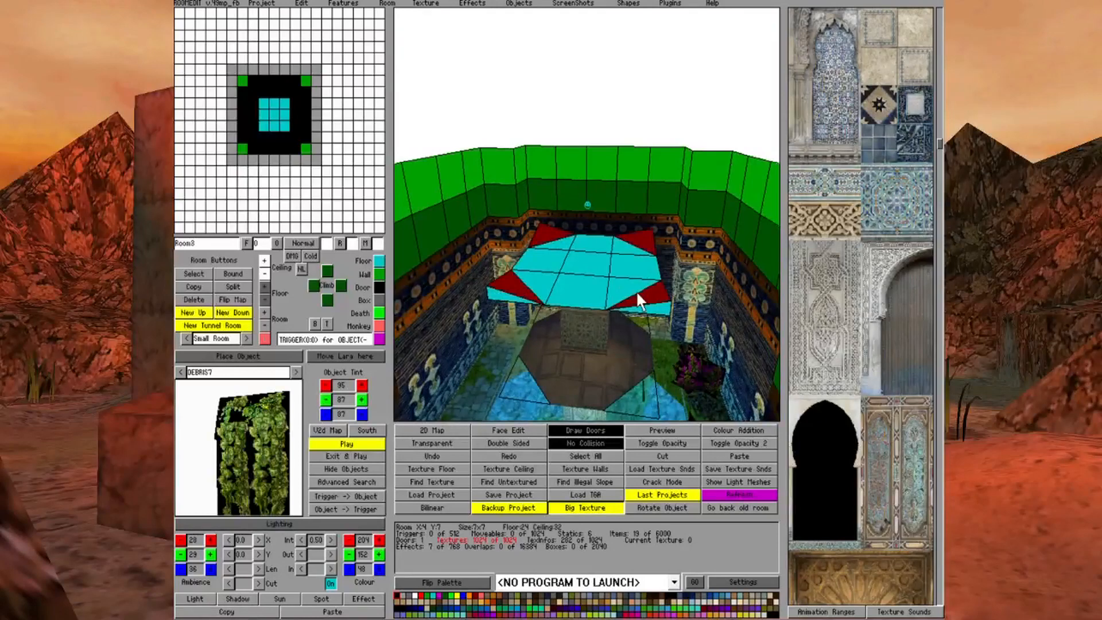
Create a new stacked room 1 click high above Room3, linked with a vertical portal
left_click(200, 317)
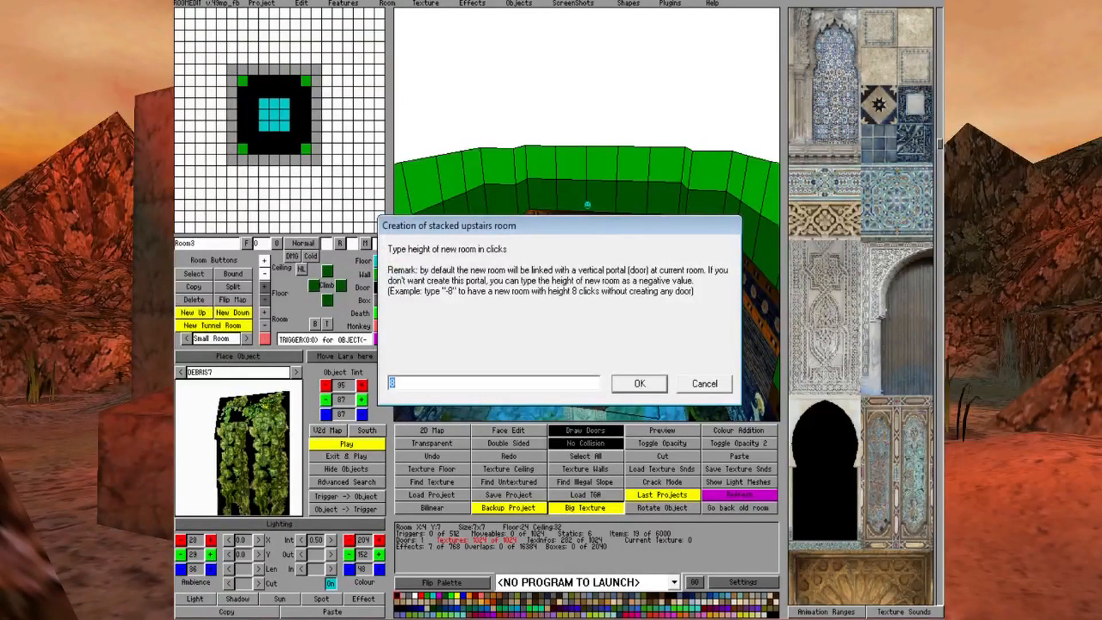
type("1")
left_click(639, 383)
left_click(294, 109)
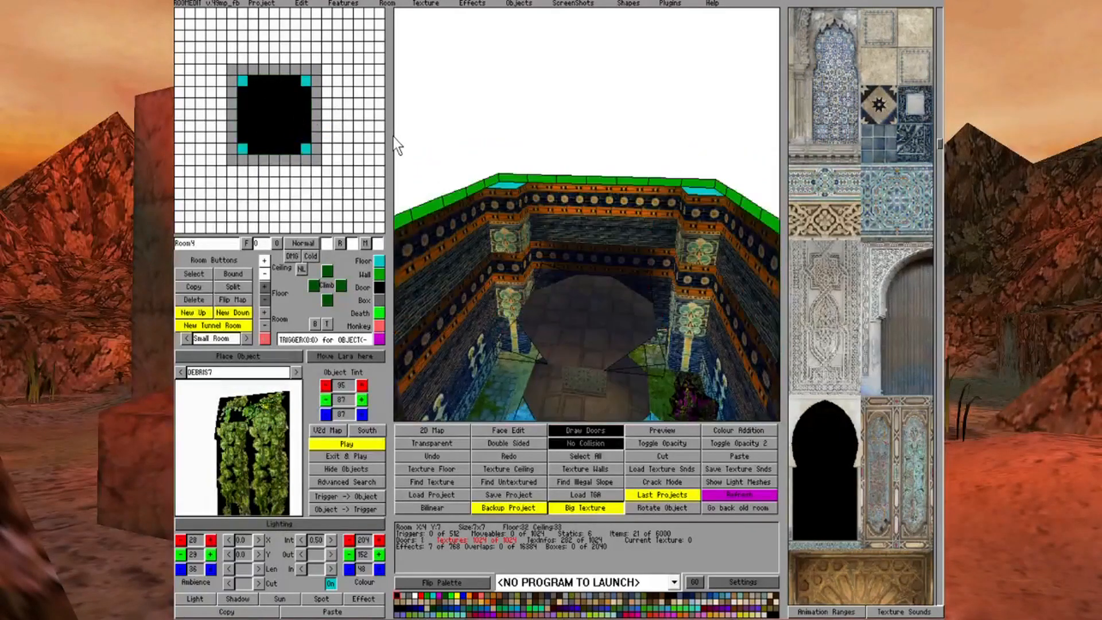
key("Up")
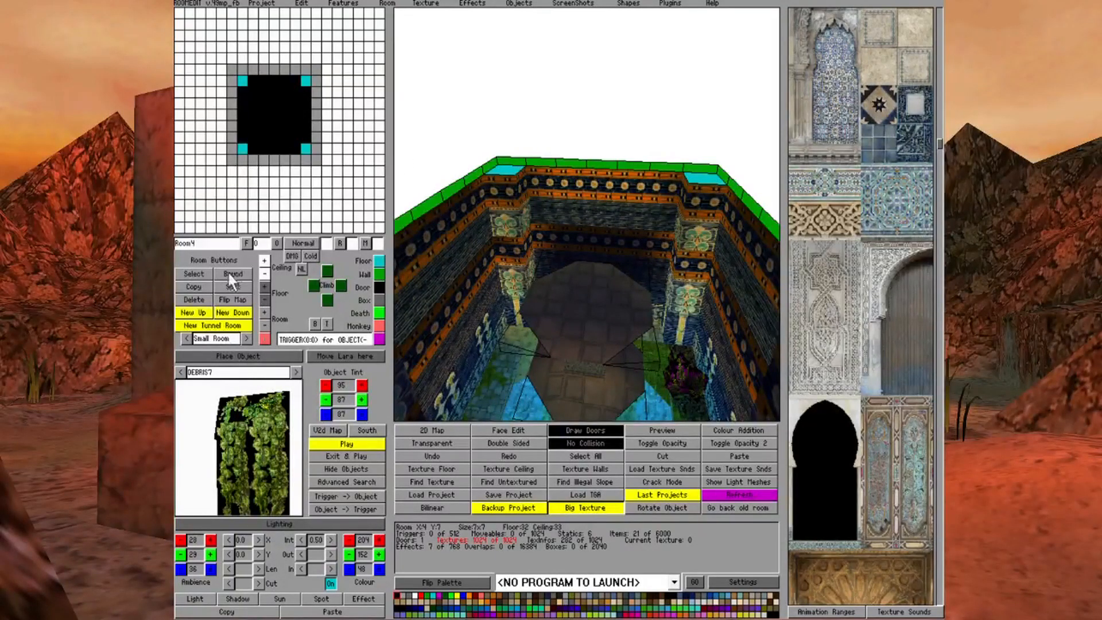
Create a stacked room 8 clicks high above Room4 and raise the lower wall division on its walls
left_click(197, 316)
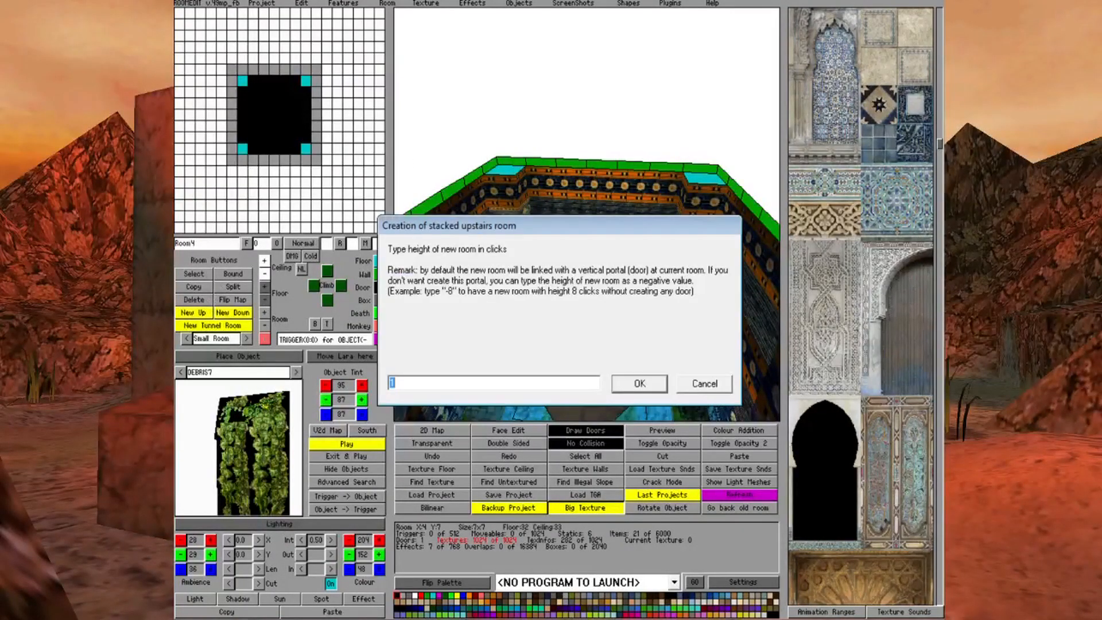
type("8")
key("Return")
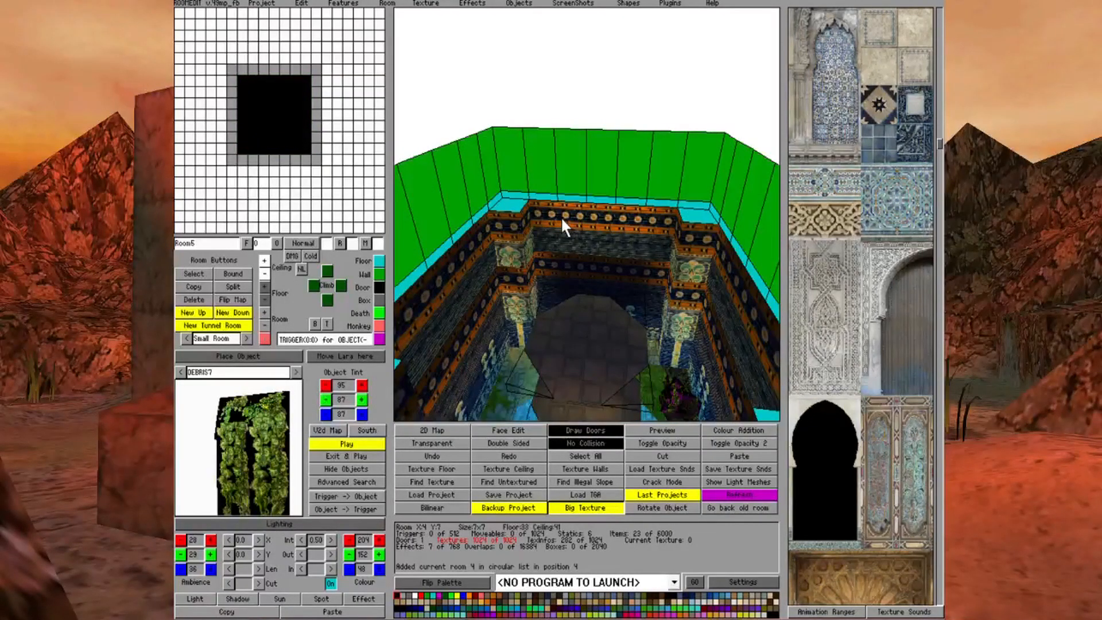
key("e")
Turn the four corner squares of the uppermost room into walls
left_click(307, 80)
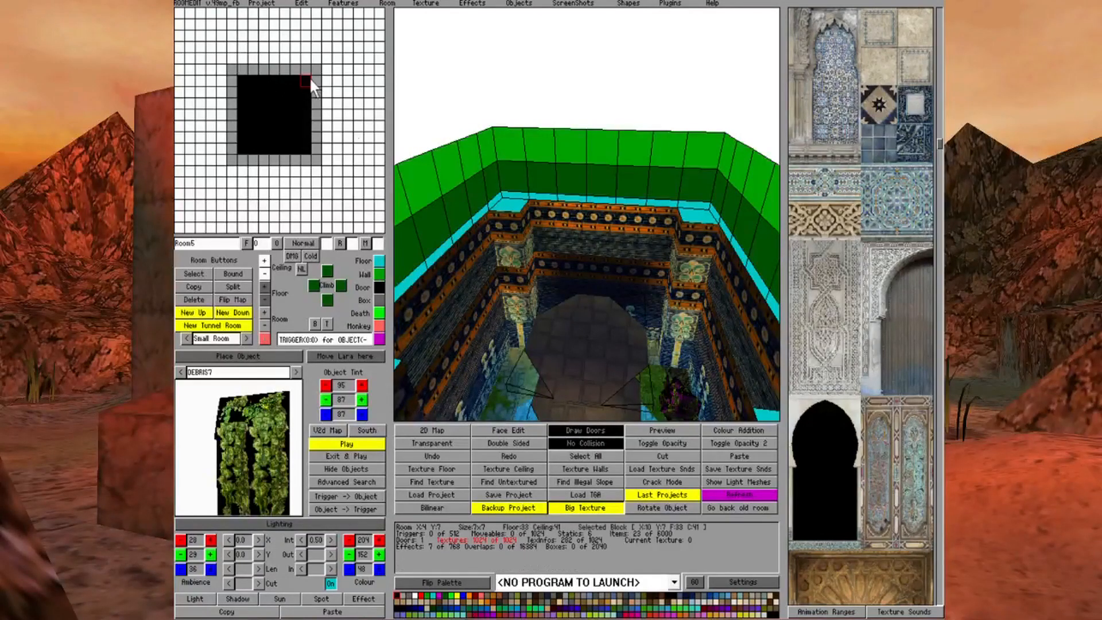
left_click(380, 274)
left_click(306, 148)
left_click(378, 273)
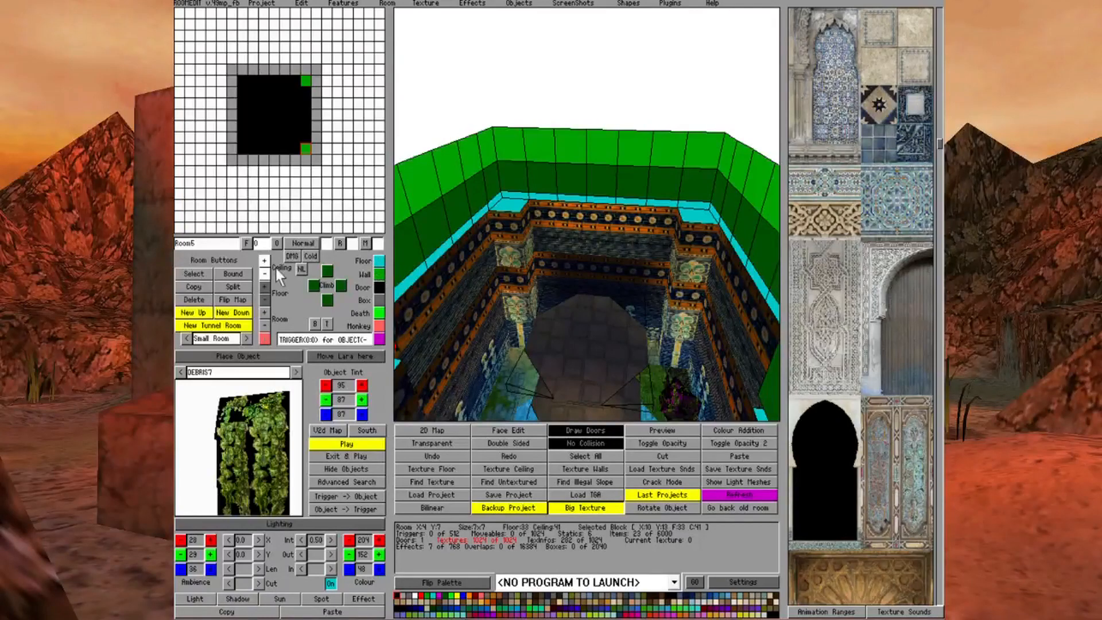
left_click(242, 148)
left_click(379, 273)
left_click(242, 80)
left_click(379, 274)
key("Left")
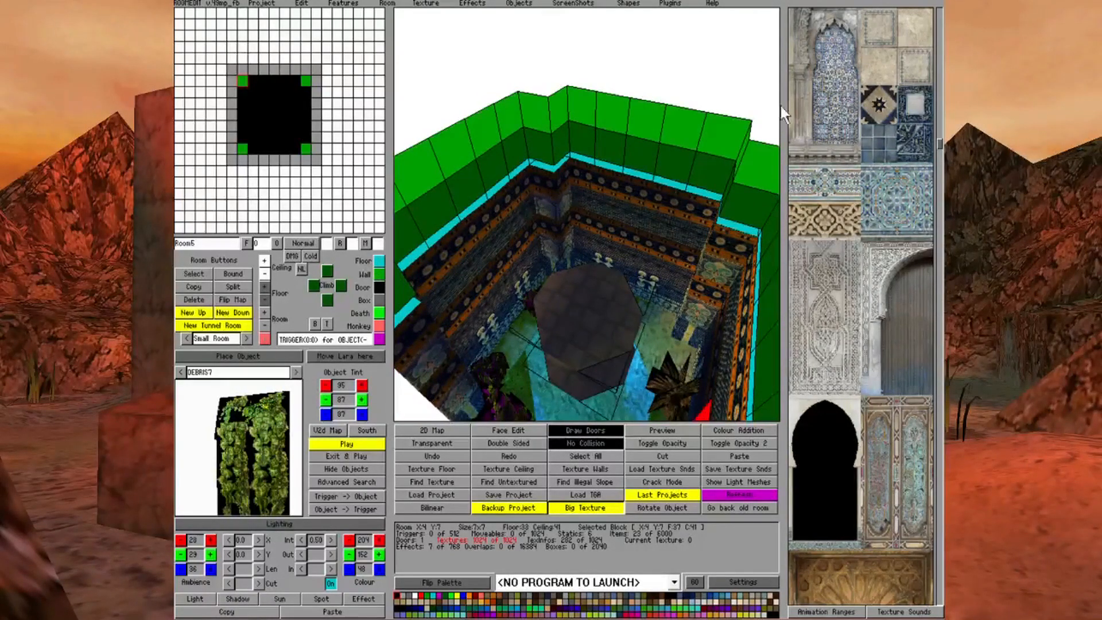
Switch to Room4 and turn its four corner floor squares into walls
left_click(297, 105)
right_click(285, 109)
left_click(305, 83)
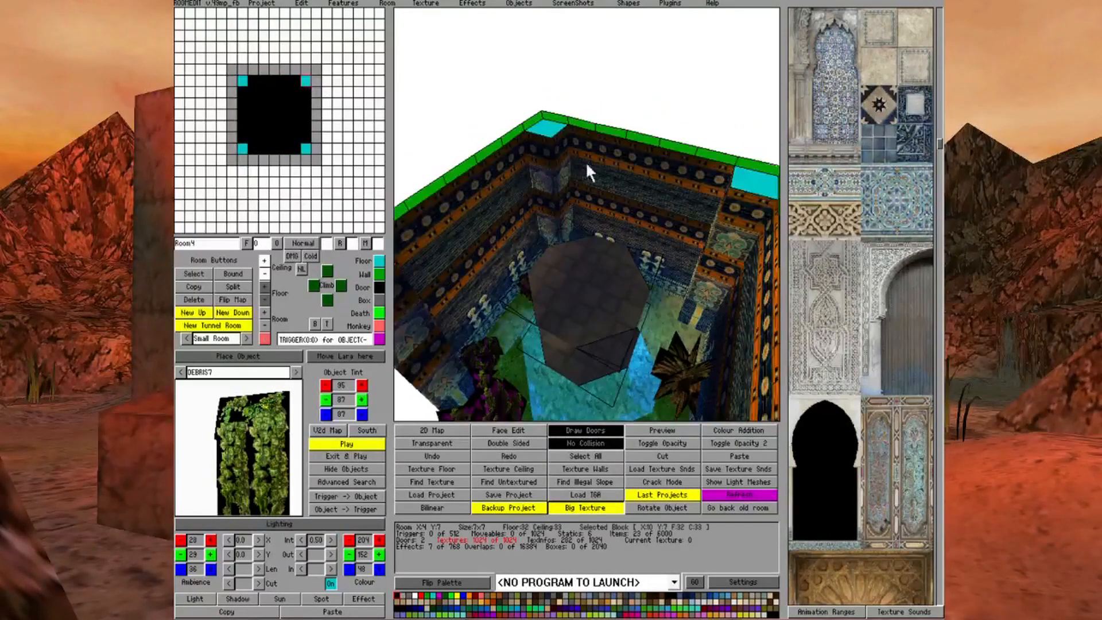
left_click(380, 274)
left_click(243, 79)
left_click(246, 80)
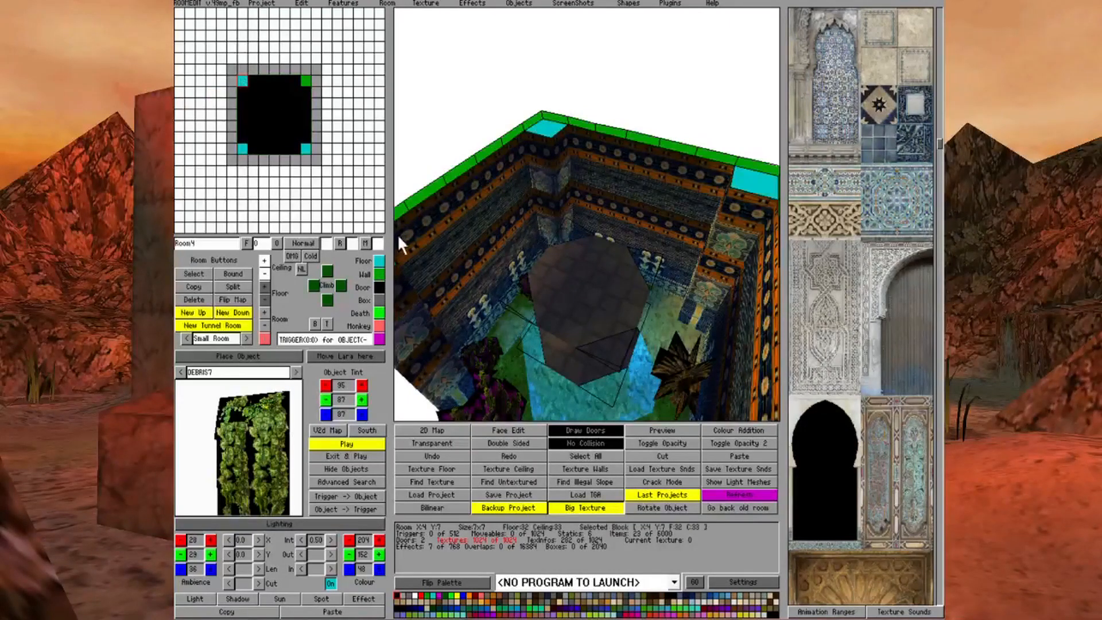
left_click(380, 274)
left_click(242, 148)
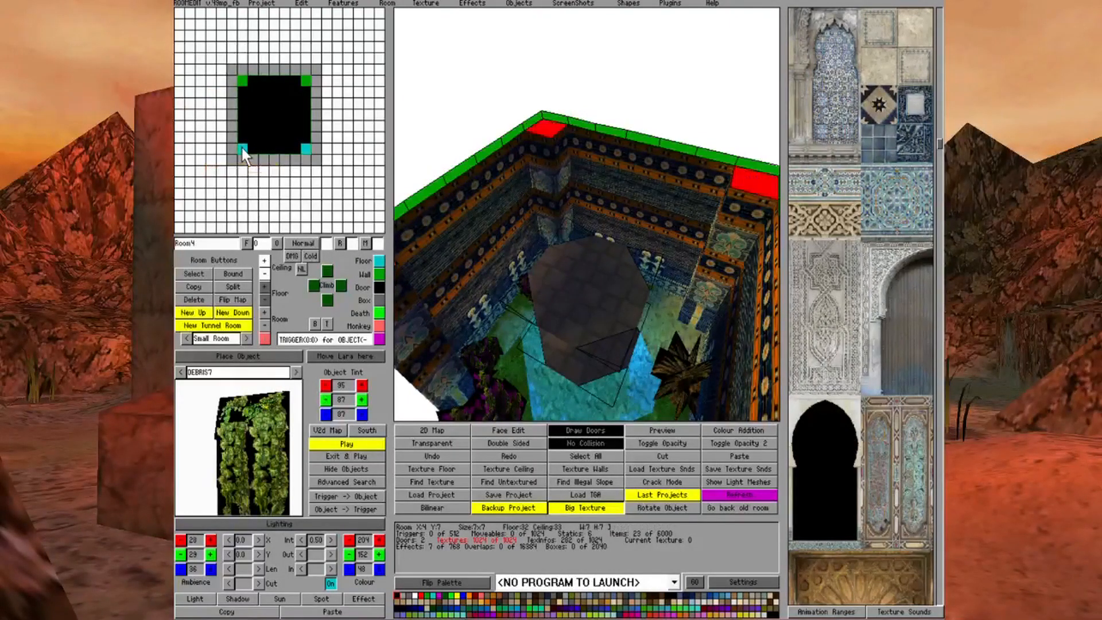
left_click(380, 274)
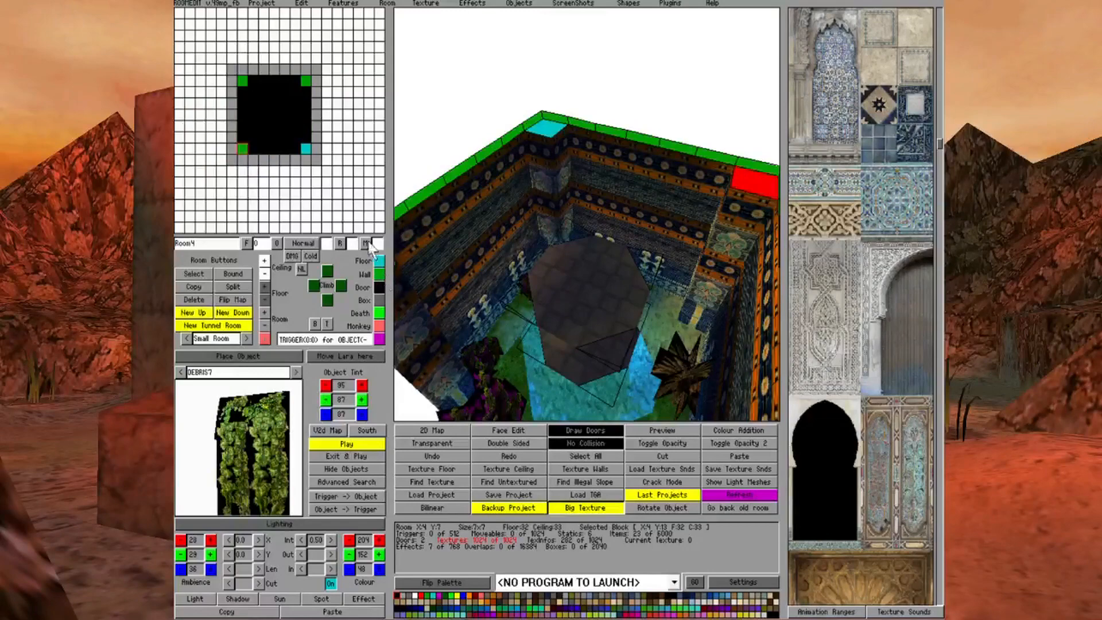
left_click(305, 151)
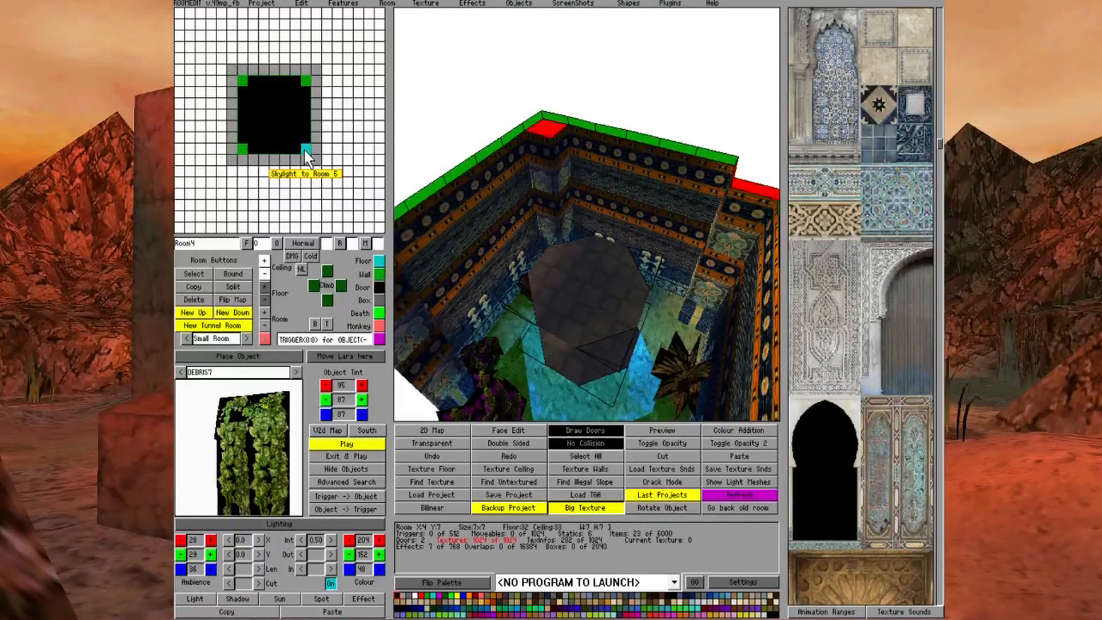
left_click(380, 272)
Switch to Room3 and turn the centre square of the octagonal platform into a wall column
key("Left")
key("Left")
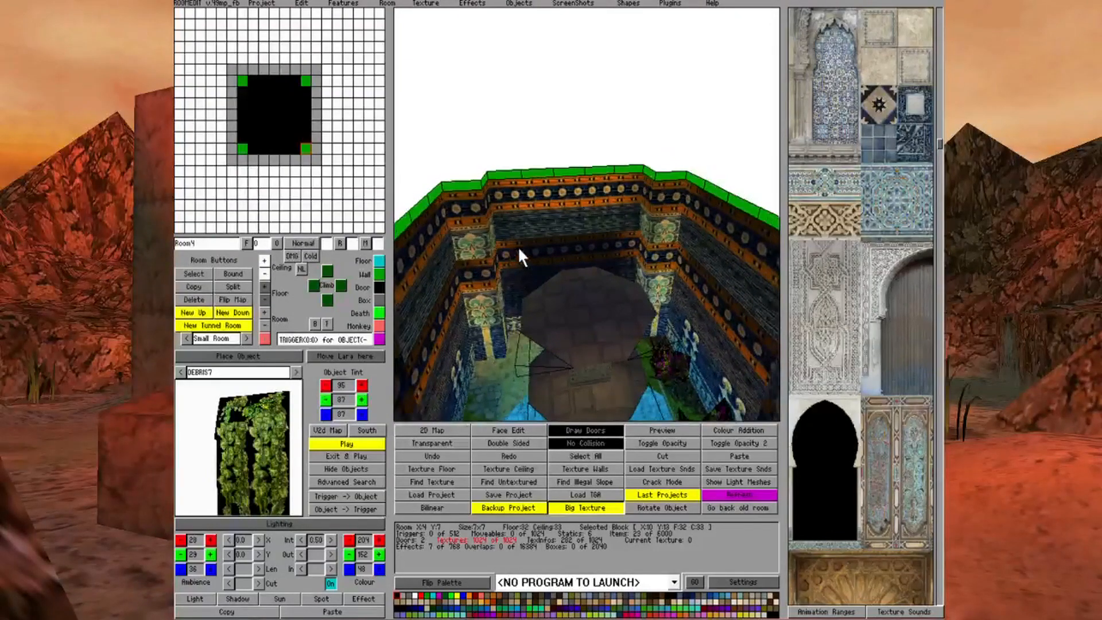
key("Page_Up")
left_click(284, 108)
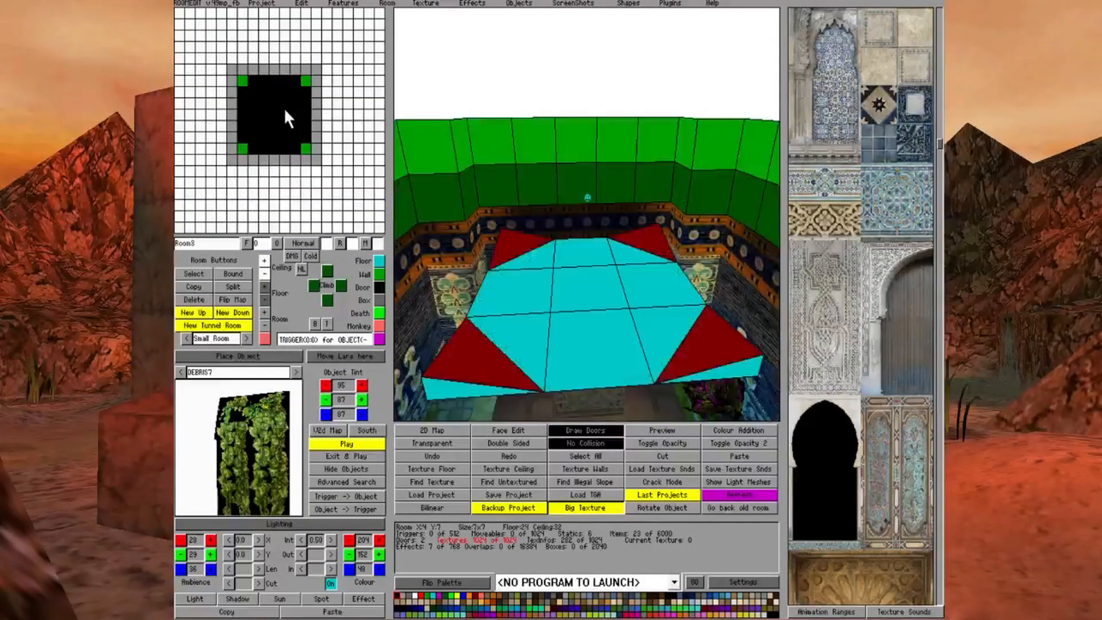
left_click(610, 284)
left_click(379, 274)
left_click(628, 355)
key("Down")
key("Left")
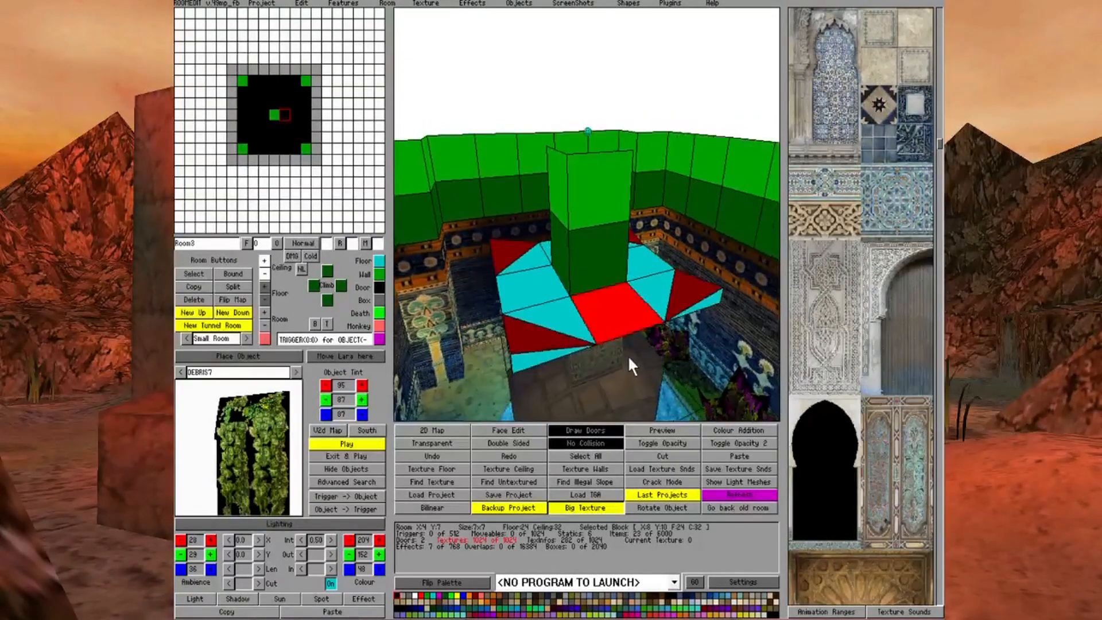
key("Left")
key("Left")
key("Left")
key("Left")
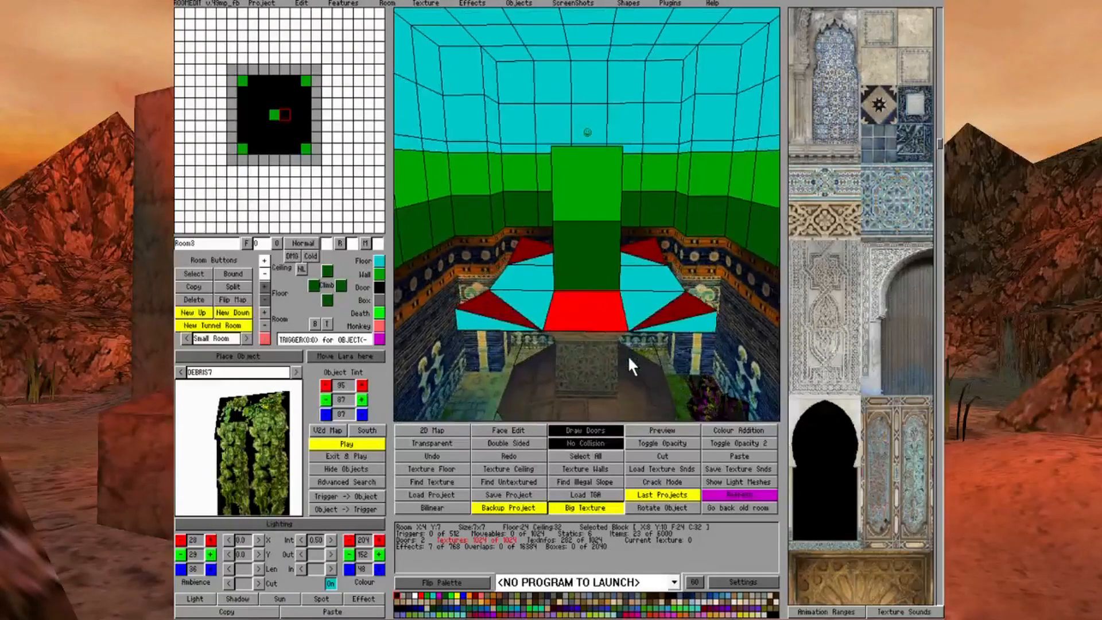
Switch to Room4 and turn the square on top of the central column into a wall
left_click(256, 130)
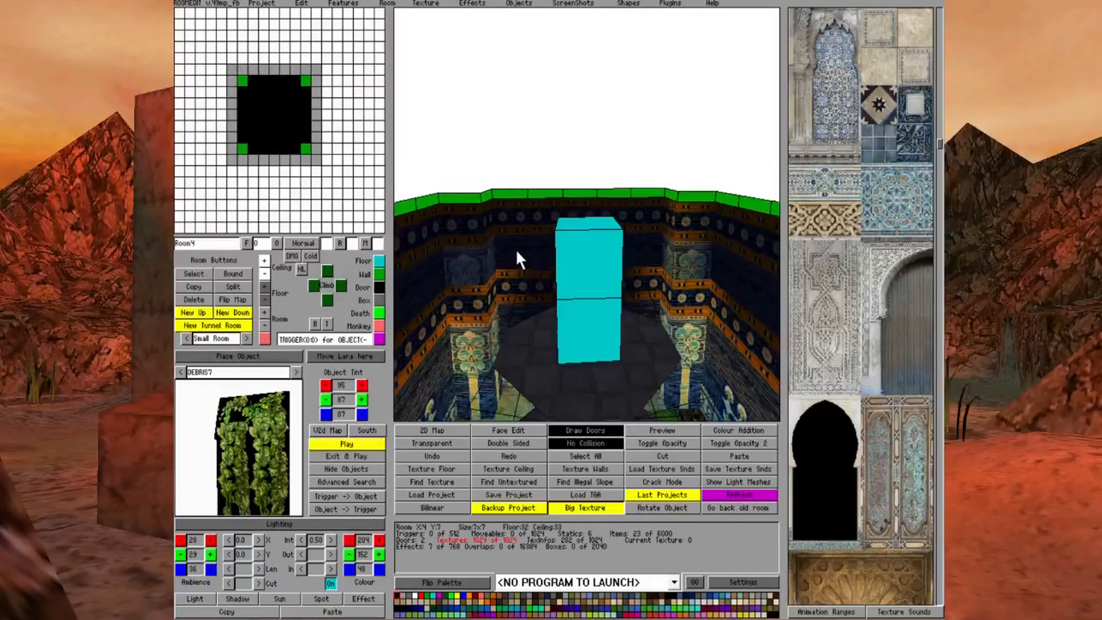
left_click(600, 225)
left_click(380, 274)
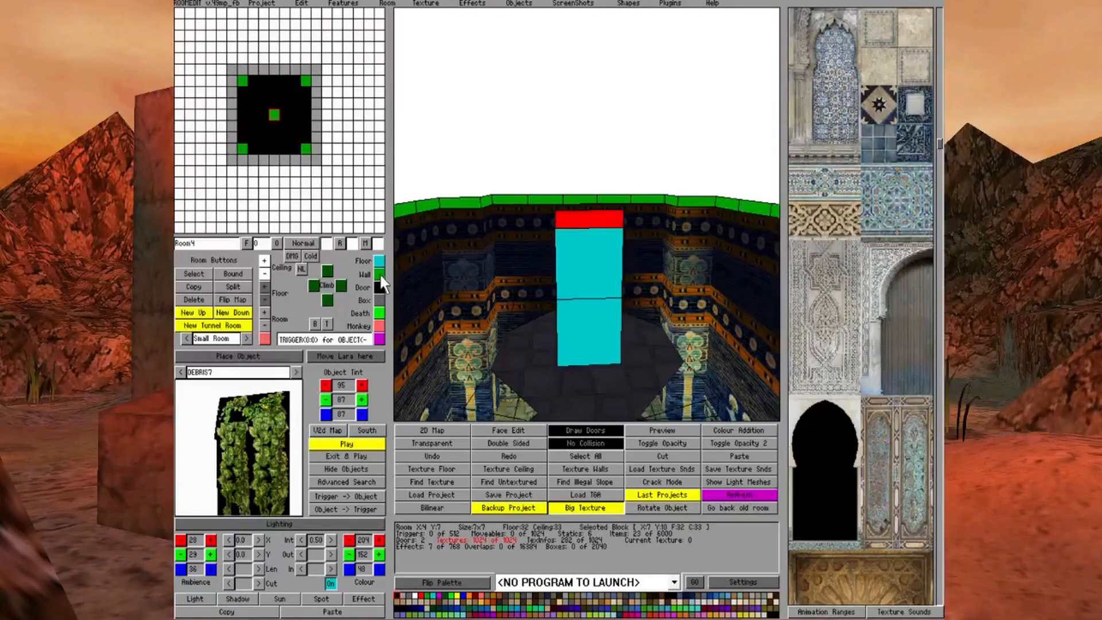
Examine the central column where it passes through Room3 and Room4 from several angles
key("Up")
key("Up")
key("Up")
key("Up")
key("Down")
key("Down")
key("Down")
key("Up")
key("Up")
key("Up")
key("Up")
key("Left")
key("Left")
key("Down")
key("Down")
key("Down")
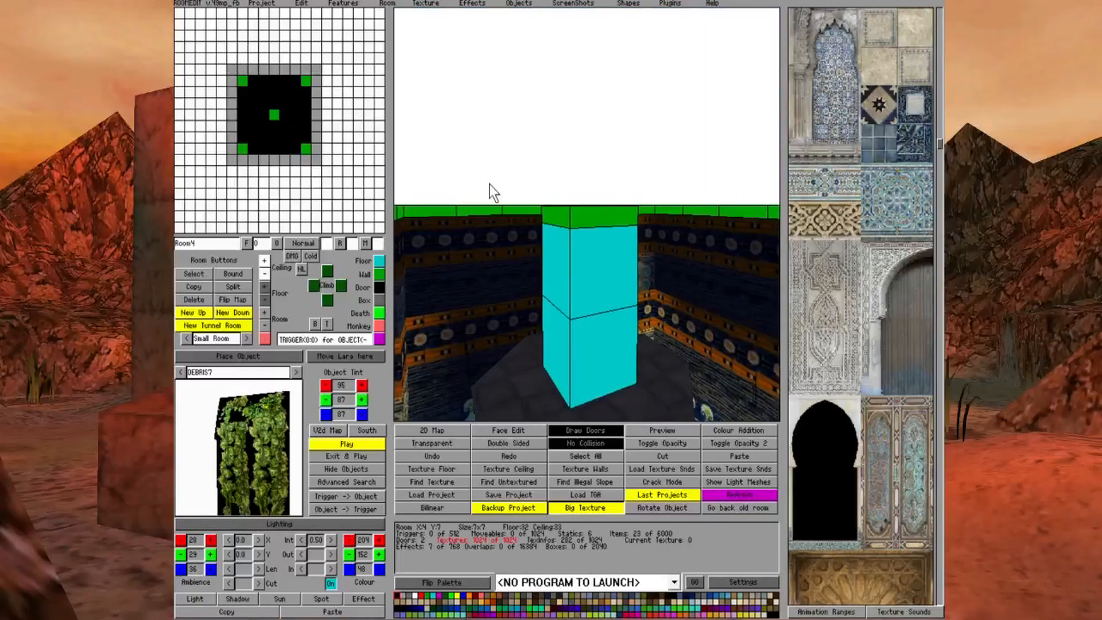
key("Up")
key("Up")
key("Up")
key("Up")
key("Left")
key("Down")
key("Down")
key("Down")
key("Down")
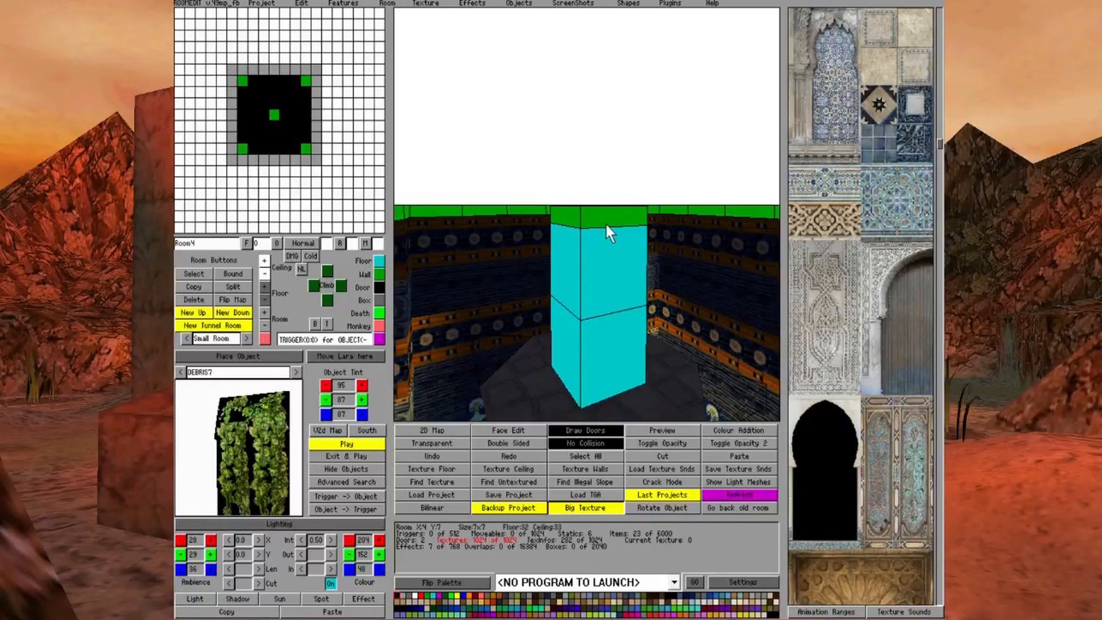
Turn the Room4 square at X:7 Y:11, next to the central column, into a wall
middle_click_drag(604, 225, 610, 201)
left_click(623, 197)
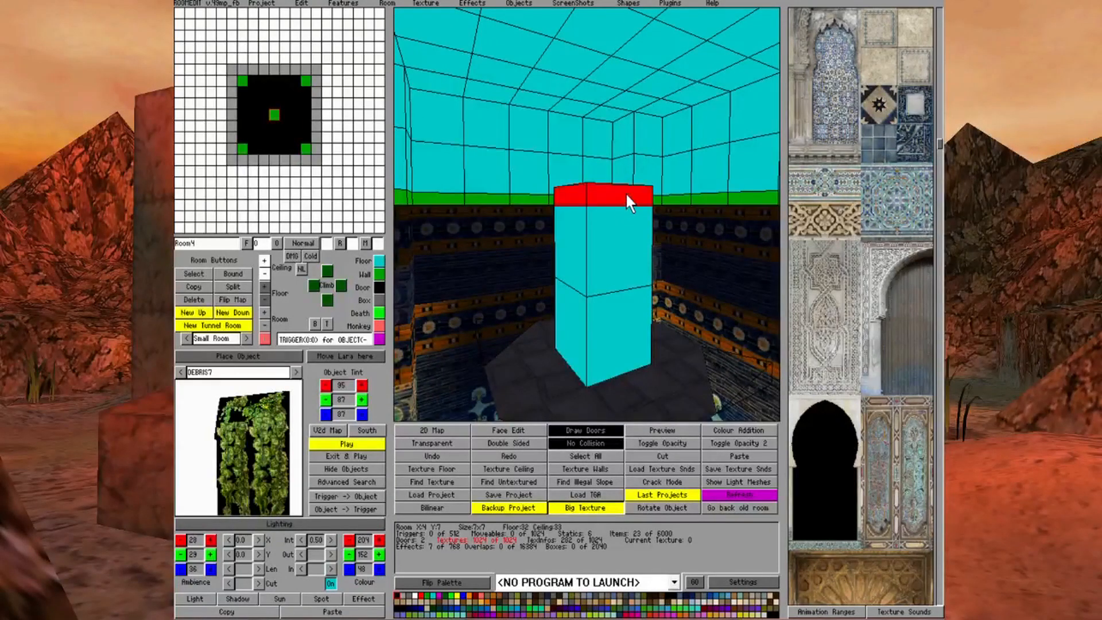
left_click(271, 119)
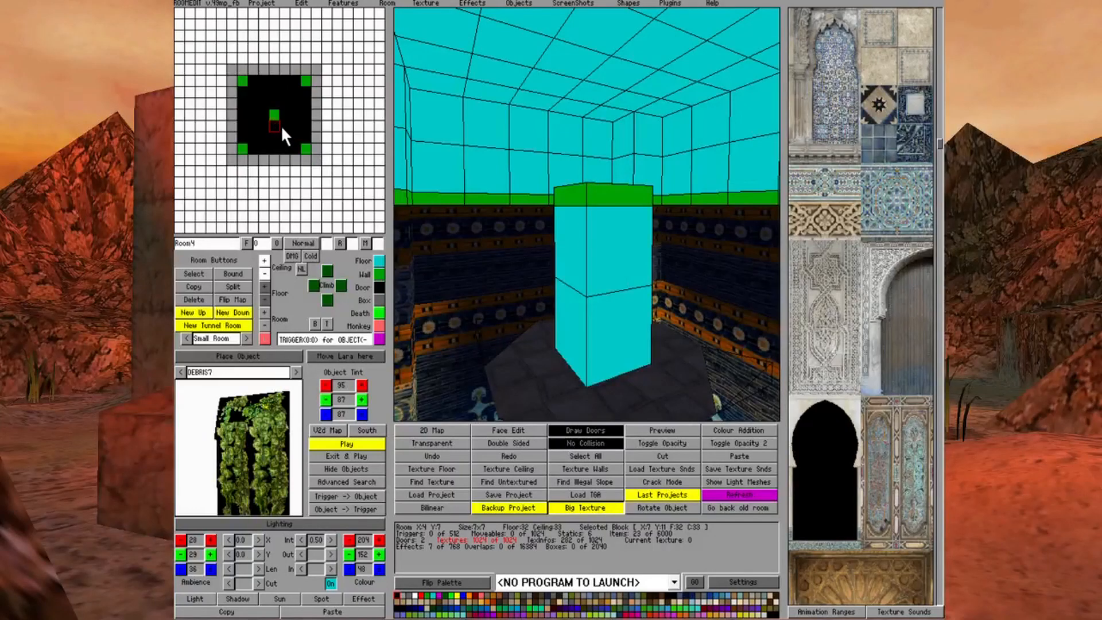
left_click(377, 272)
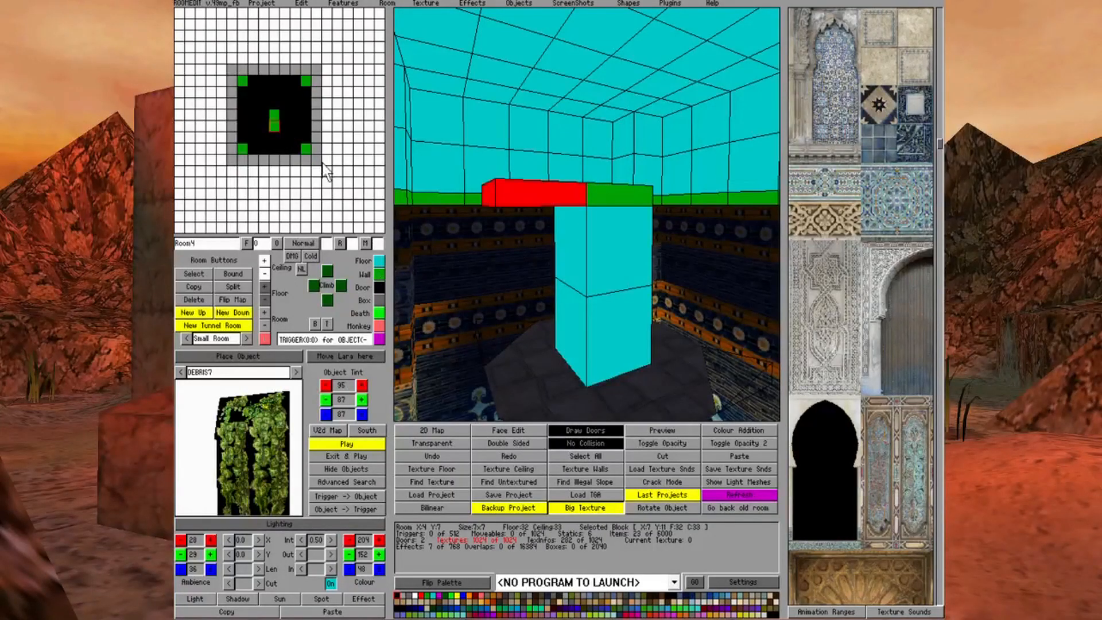
Turn the Room4 squares at X:8 Y:10, X:6 Y:10 and X:7 Y:9, around the central column, into walls
left_click(282, 115)
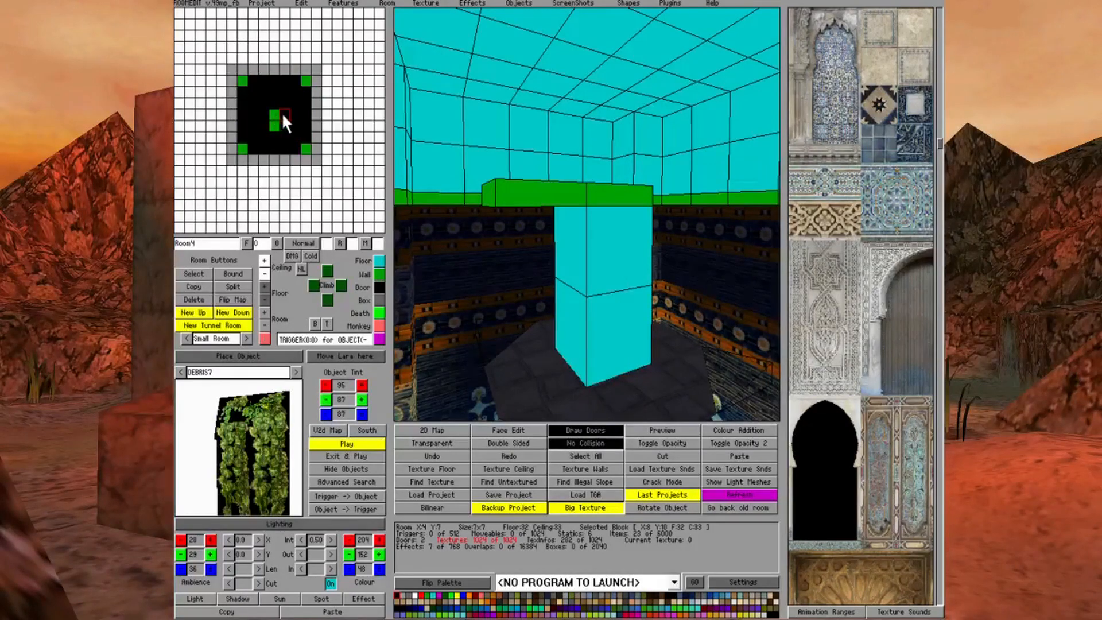
left_click(383, 272)
left_click(264, 114)
left_click(380, 277)
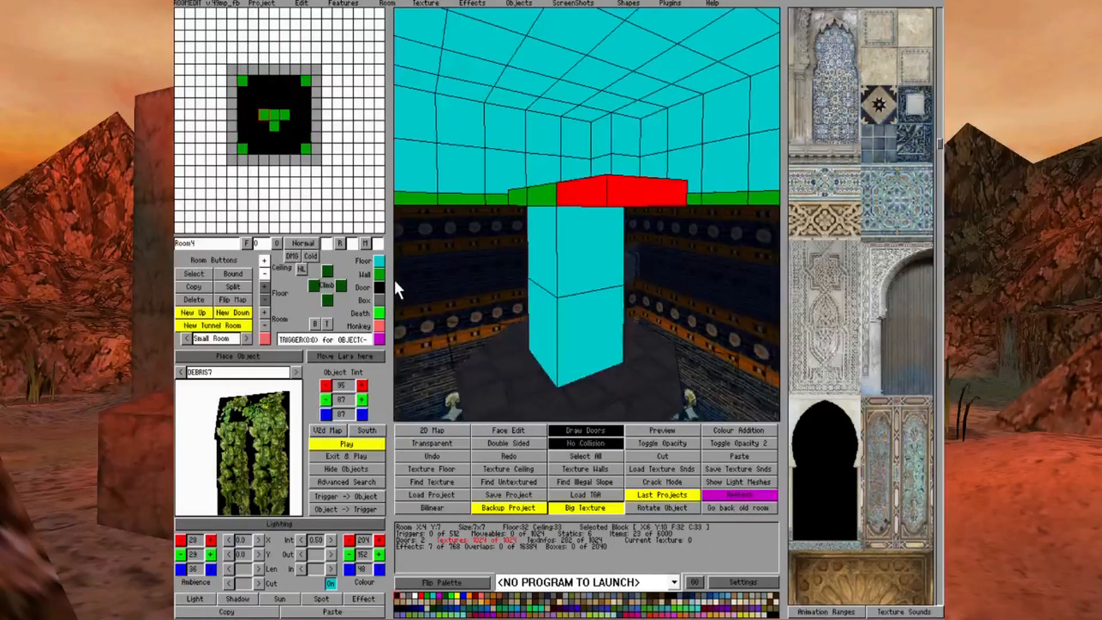
left_click(271, 105)
left_click(271, 104)
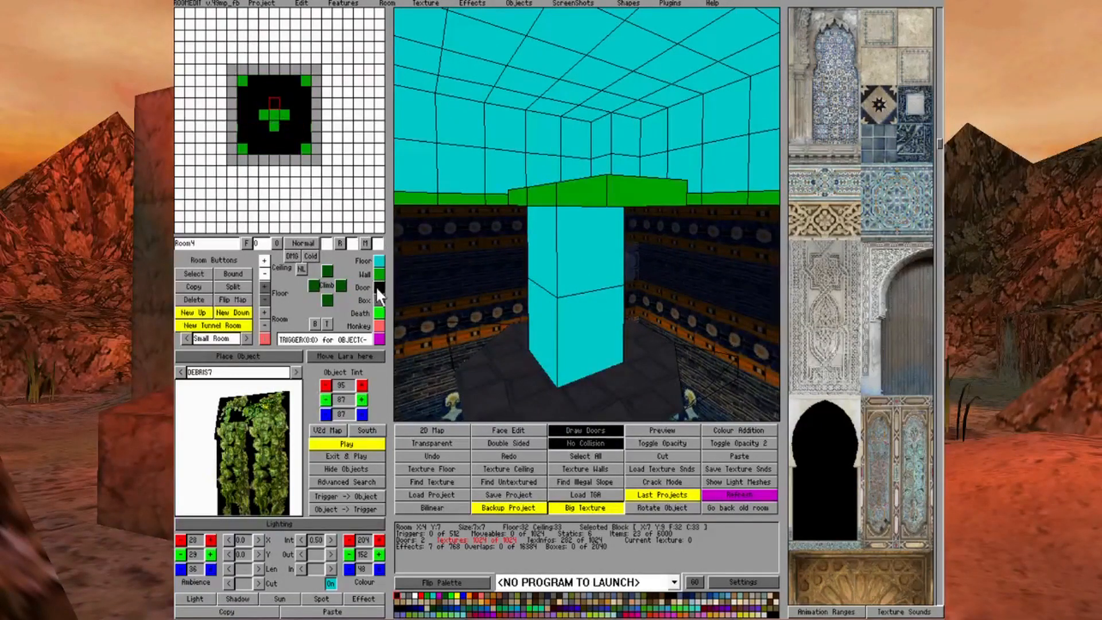
left_click(377, 274)
right_click(600, 287)
right_click_drag(601, 287, 601, 292)
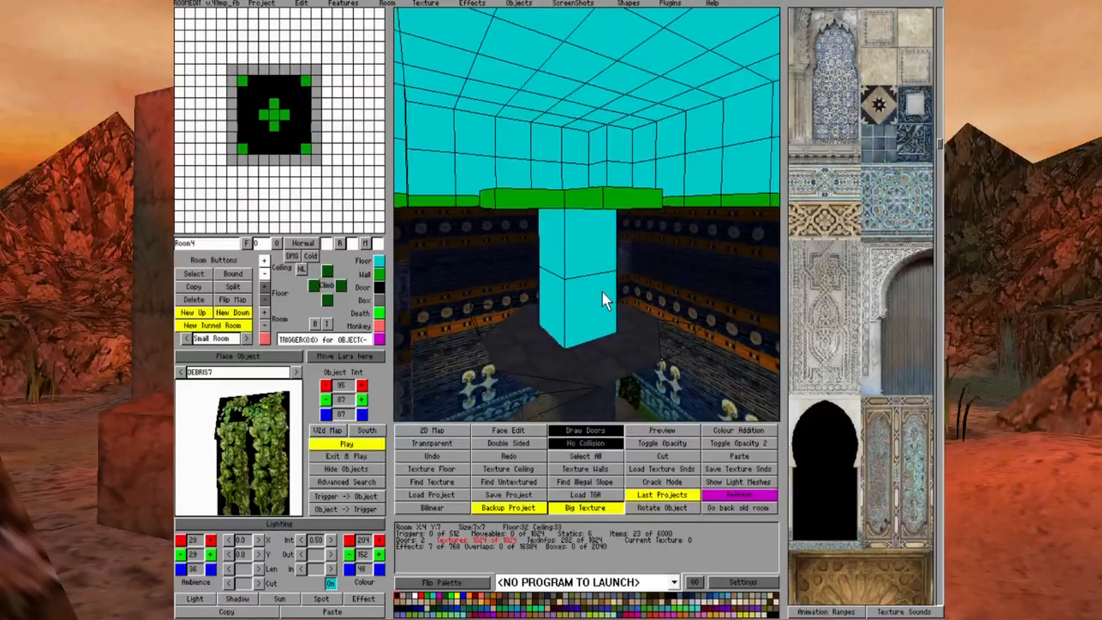
Switch to Room3 and turn the octagon's corner square at X:6 Y:9 into floor
left_click(292, 139)
left_click(291, 137)
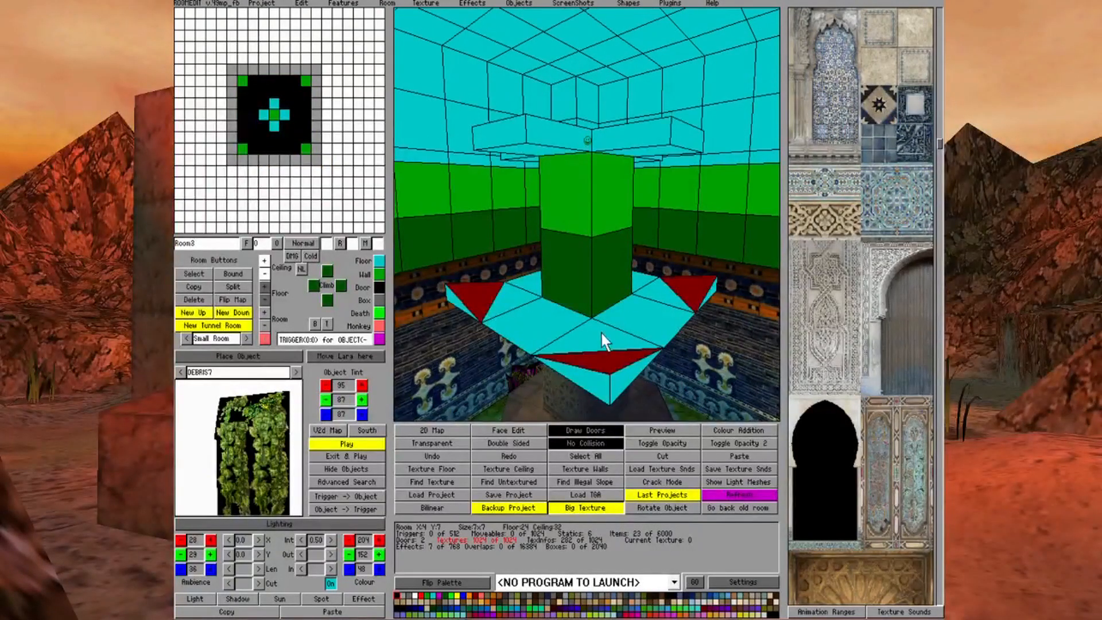
right_click_drag(640, 298, 629, 254)
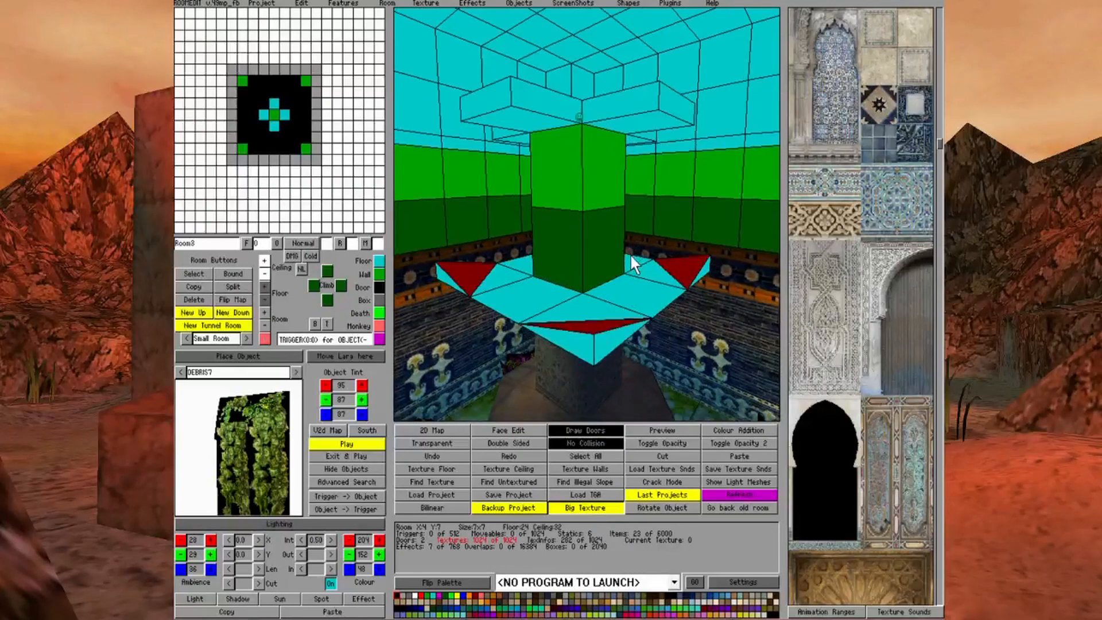
left_click(592, 304)
left_click(380, 260)
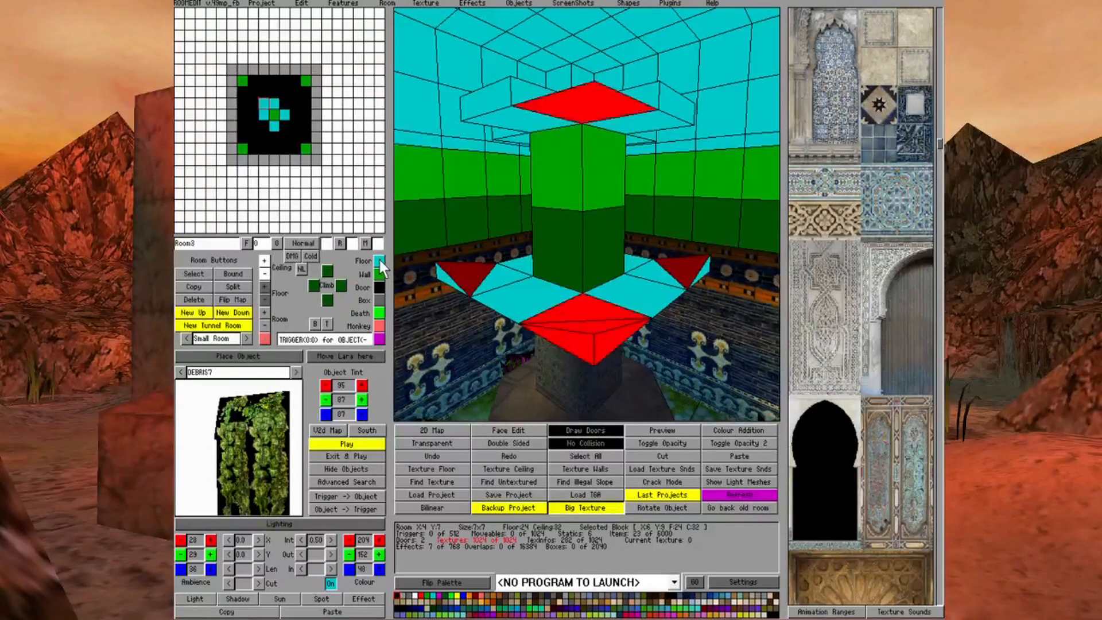
Remove the no-collision marking from the Room3 corner square at X:6 Y:9 and leave No Collision mode
left_click(588, 124)
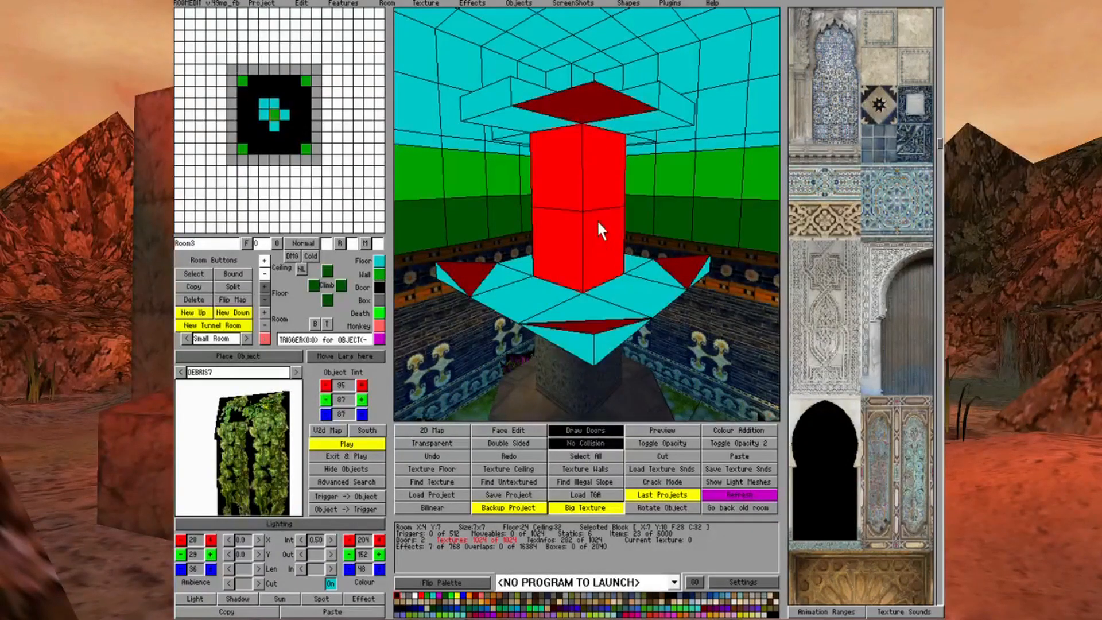
left_click(579, 440)
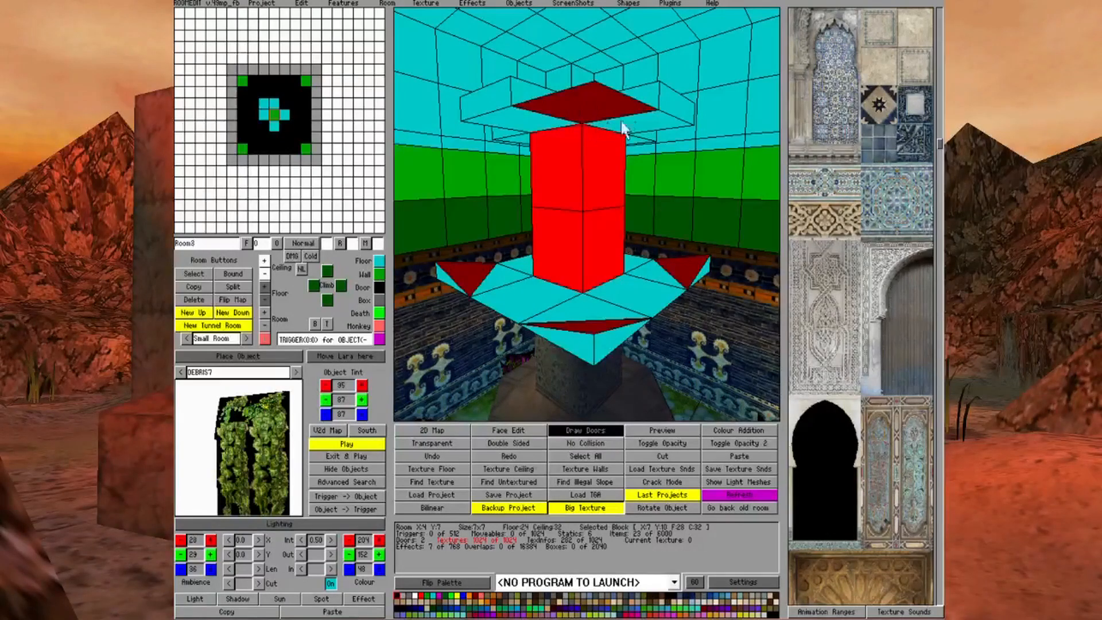
left_click(569, 443)
left_click(576, 108)
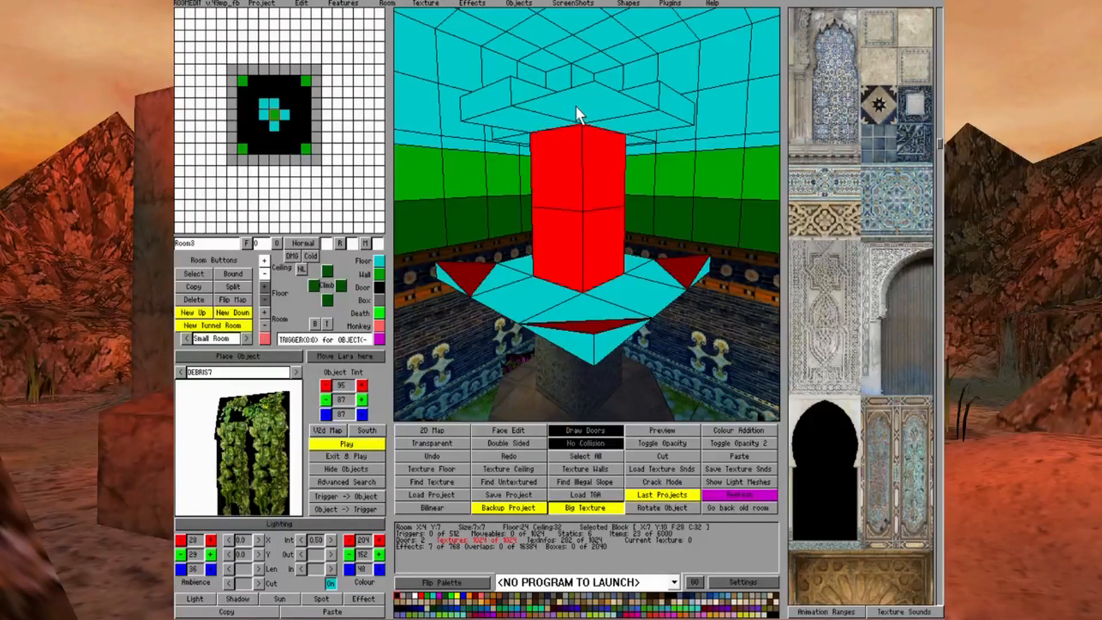
left_click(564, 445)
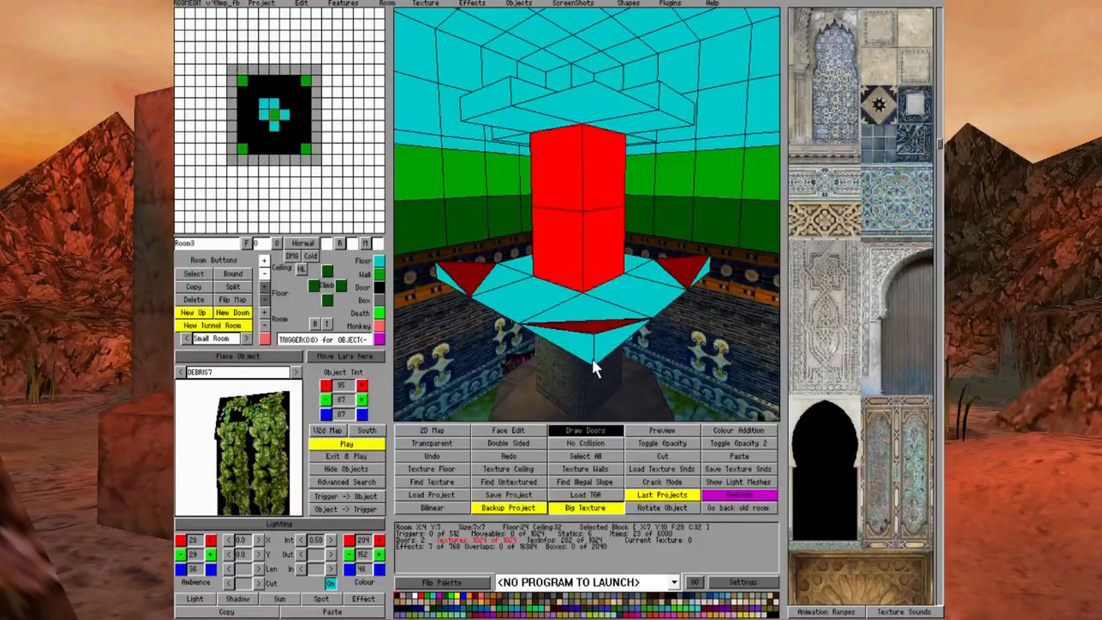
key("Down")
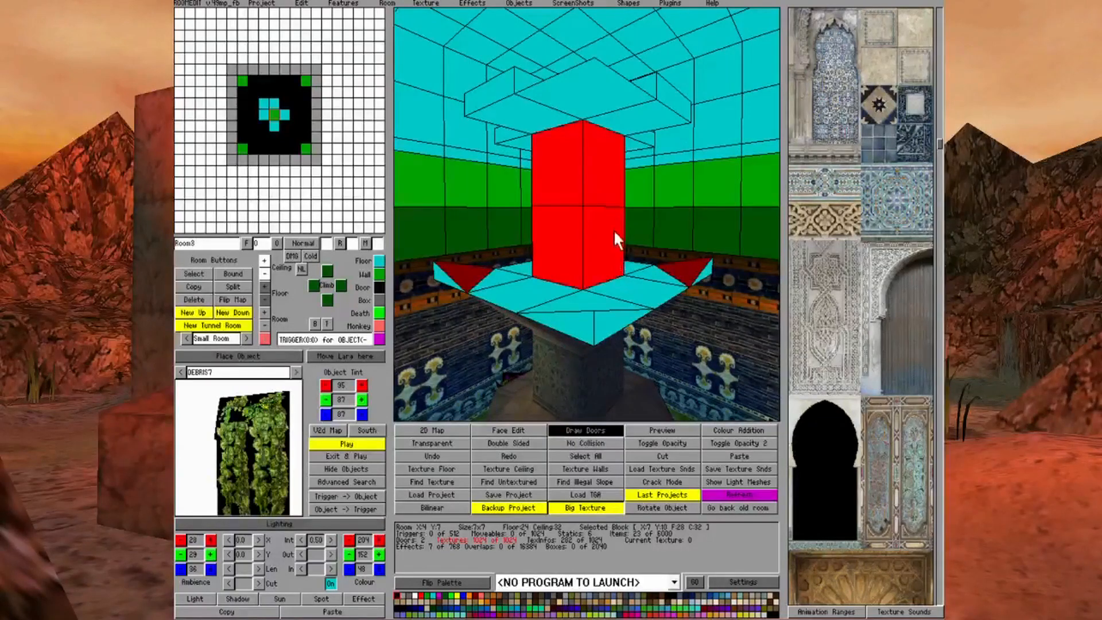
Lower the outer ceiling corner of the Room3 square at X:6 Y:9
left_click(579, 106)
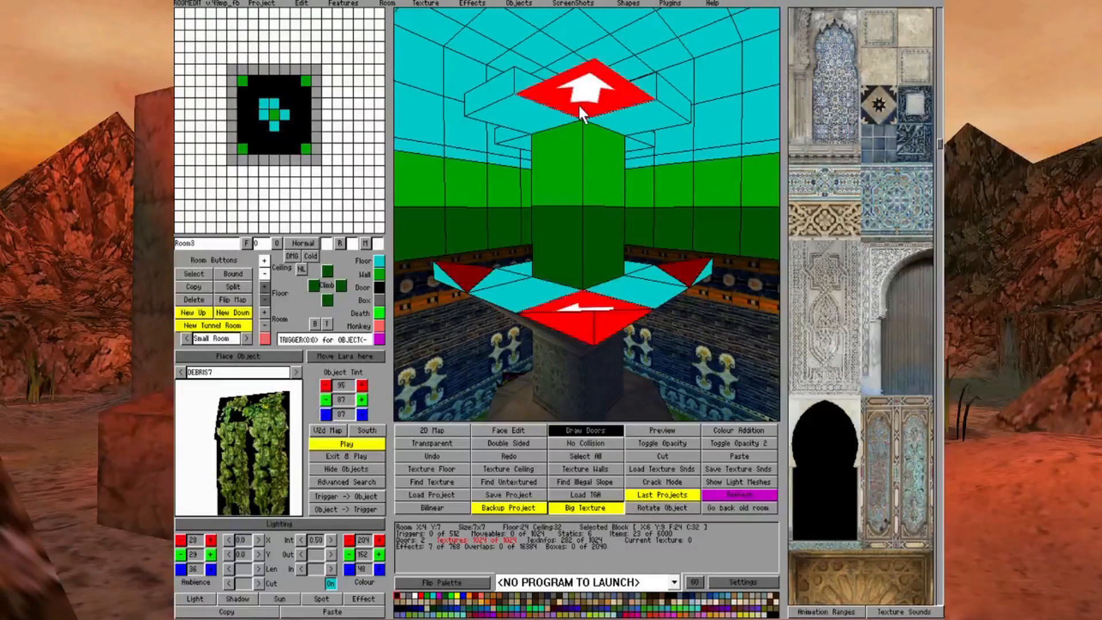
left_click(264, 276)
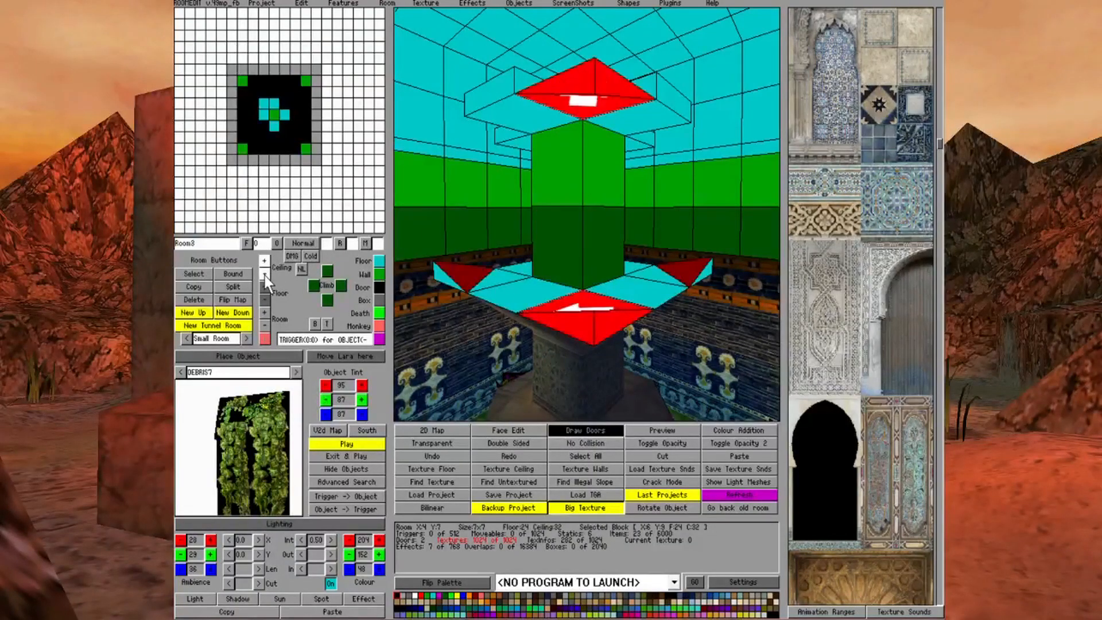
left_click(620, 267)
Turn the Room3 corner square at X:8 Y:9 into floor and lower the outer corner of its ceiling
key("Left")
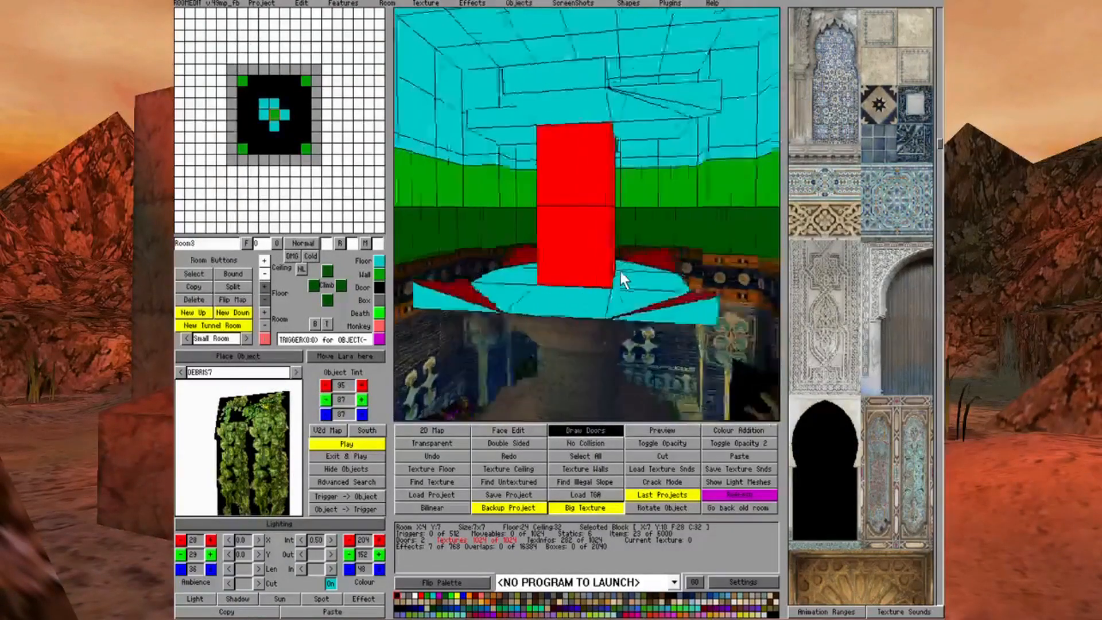
key("Left")
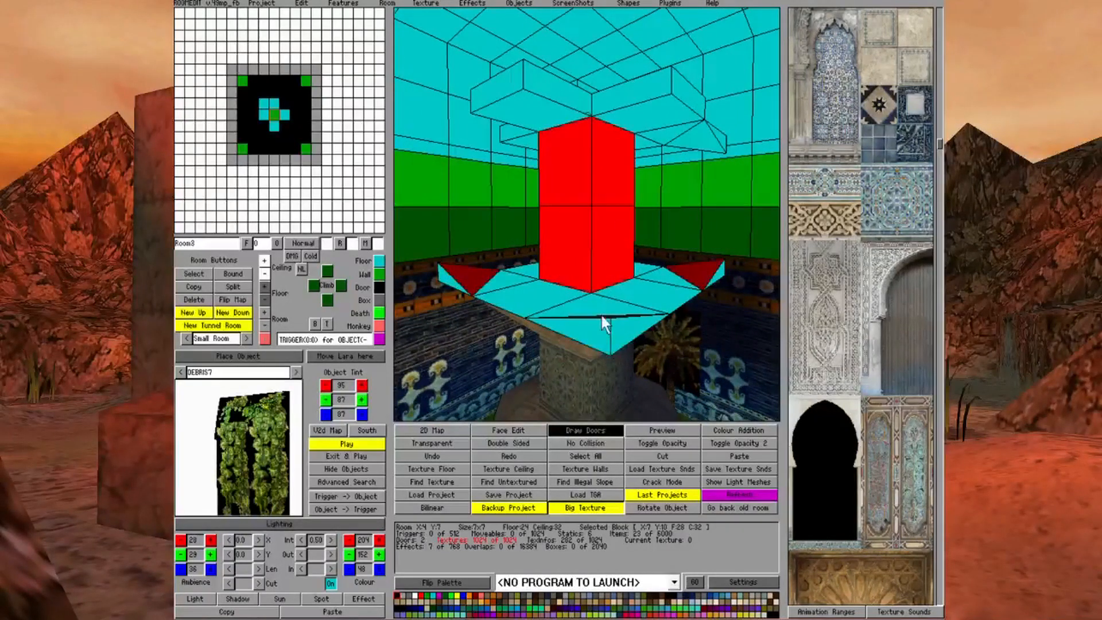
left_click(598, 302)
left_click(378, 257)
left_click(608, 85)
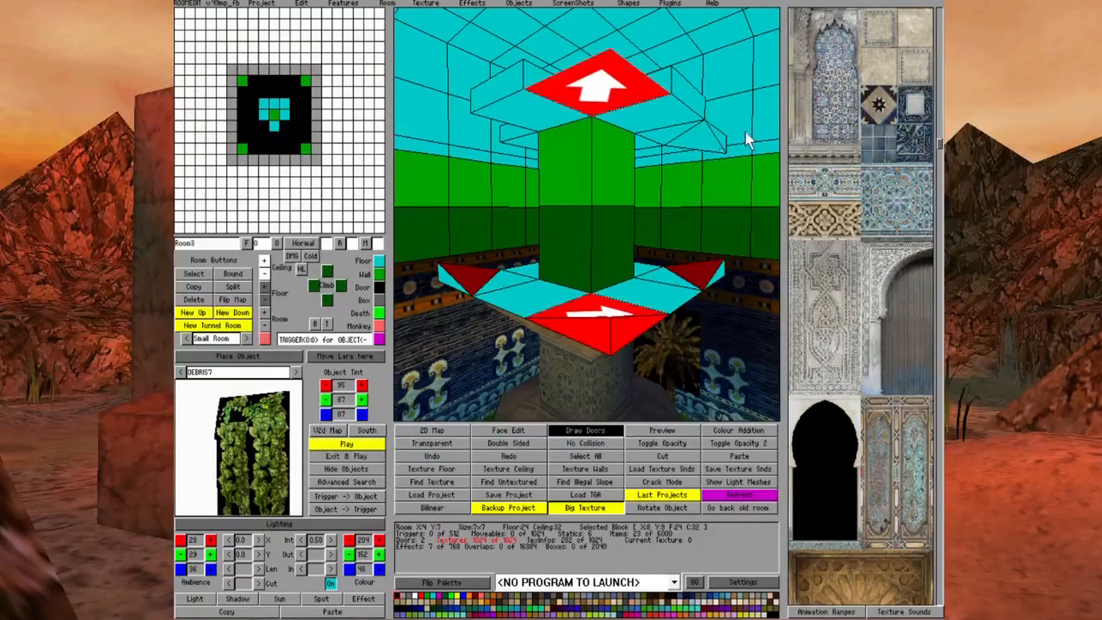
left_click(265, 276)
left_click(652, 266)
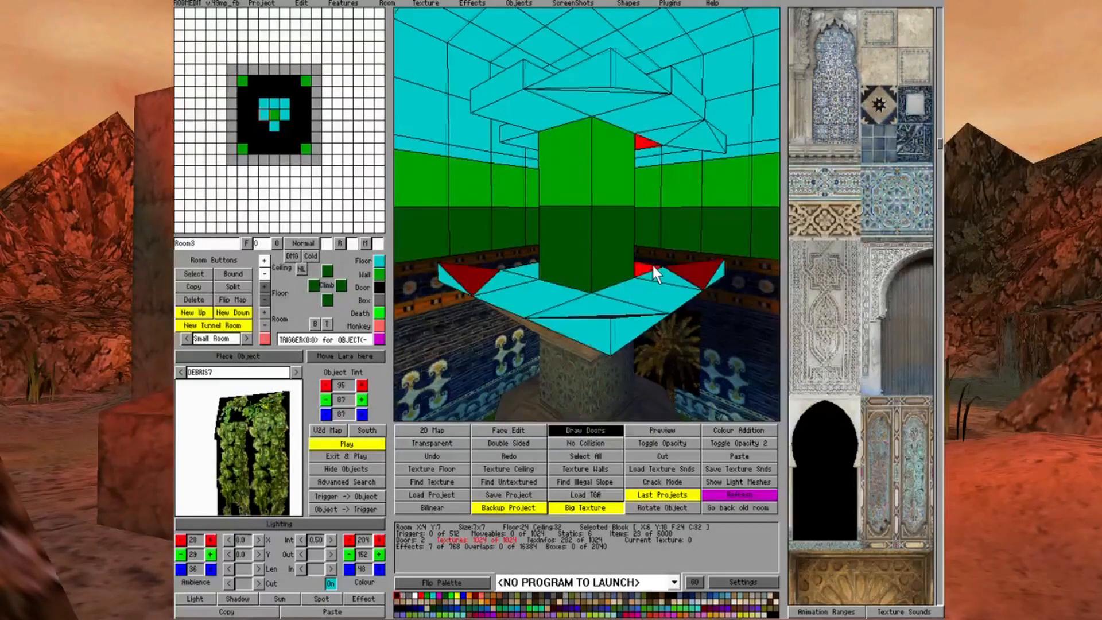
Turn the Room3 corner square at X:8 Y:11 into floor and lower the outer corner of its ceiling
key("Left")
key("Left")
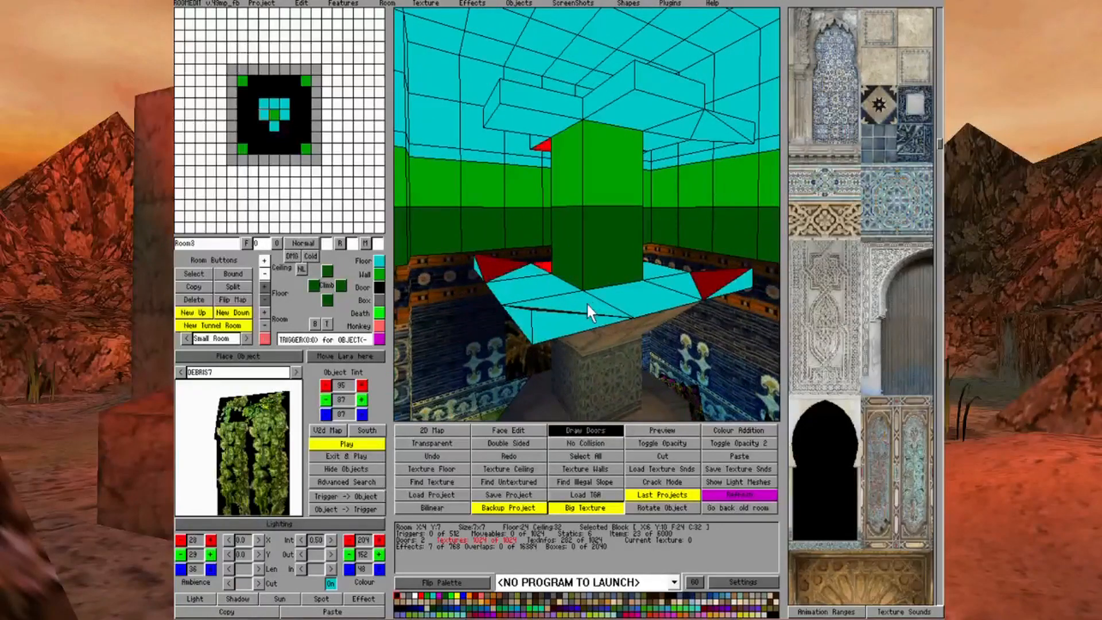
left_click(587, 305)
left_click(382, 261)
left_click(569, 99)
left_click(550, 266)
Turn the last Room3 corner square, at X:6 Y:11, into floor and lower the outer corner of its ceiling
key("Left")
key("Left")
In Face Edit, cover the octagonal platform top and the ceiling around the Room3 column with the beige stone-tile texture
key("Left")
key("Left")
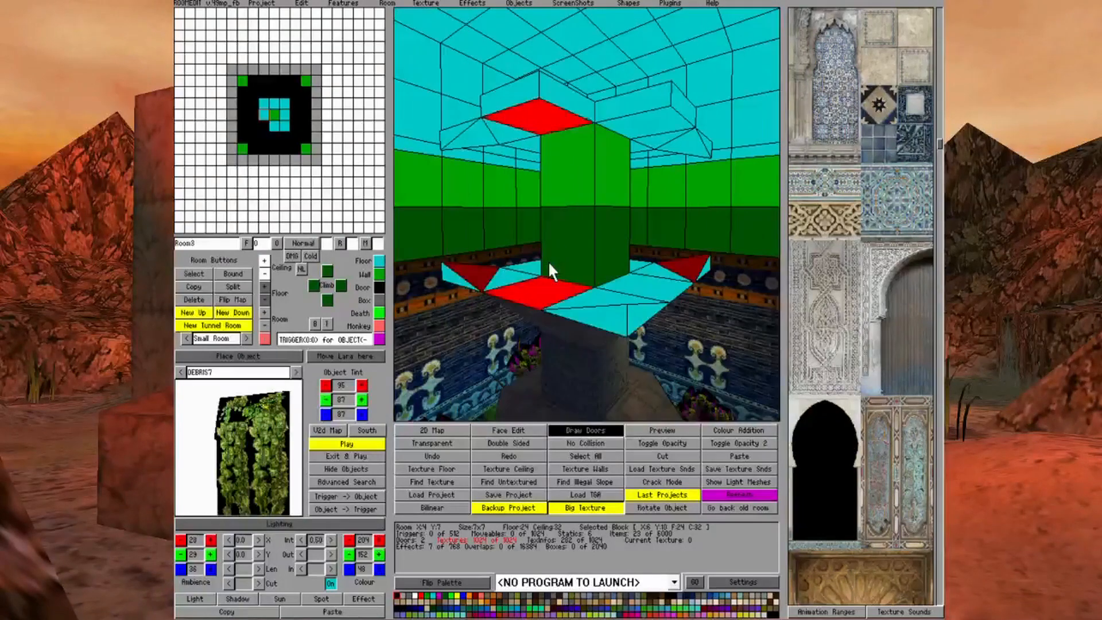
left_click(608, 320)
left_click(380, 262)
left_click(554, 252)
key("Down")
key("Down")
key("Left")
key("Left")
key("Left")
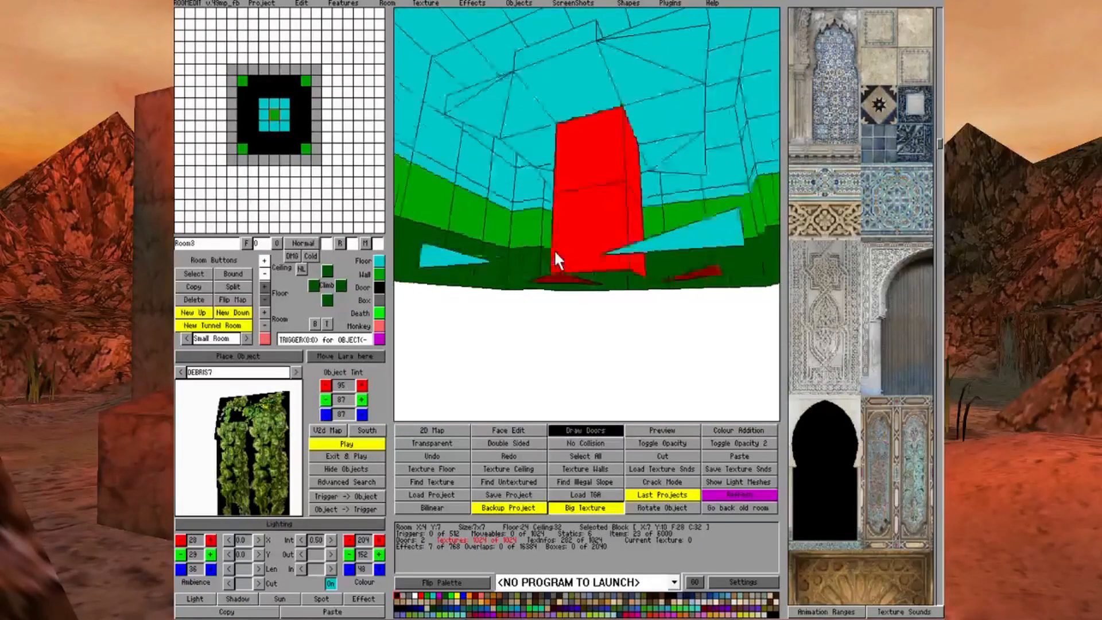
key("Left")
key("Up")
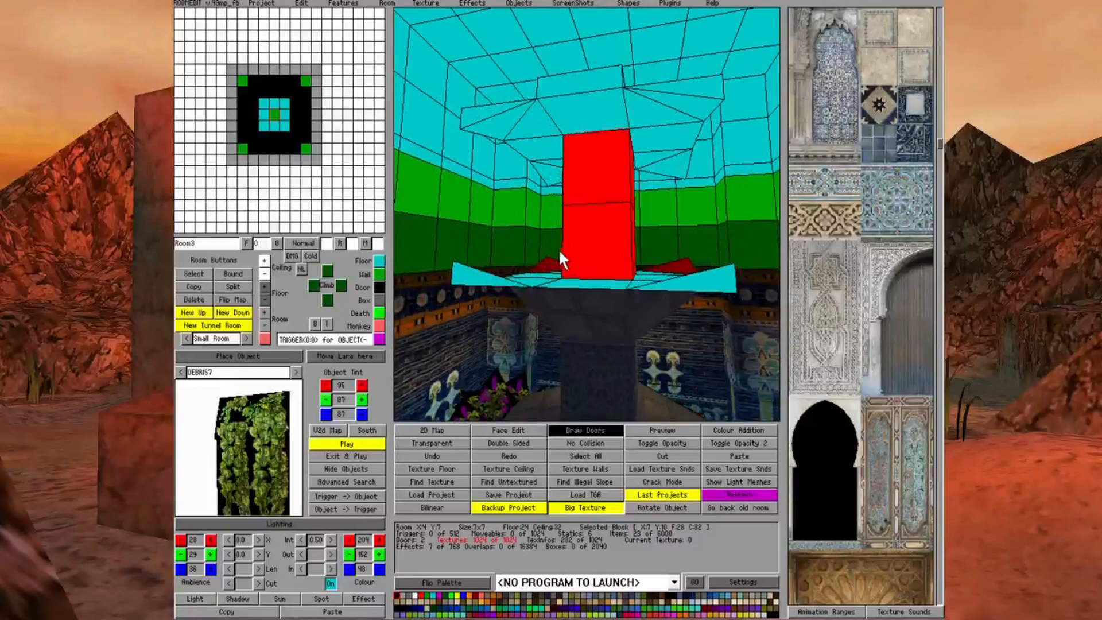
left_click(517, 429)
left_click(628, 293)
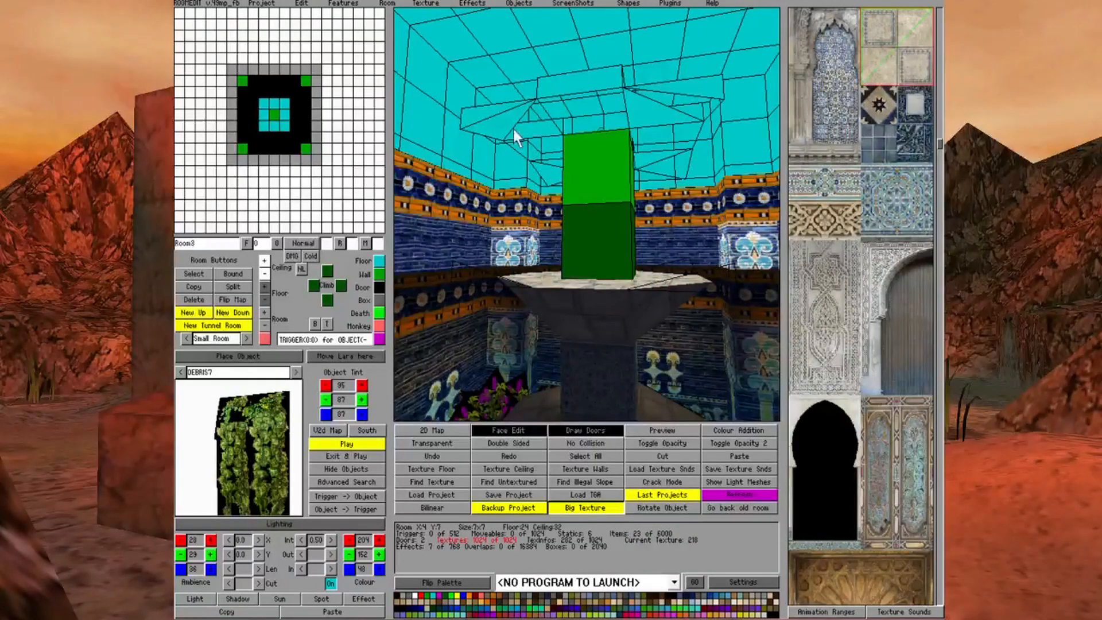
left_click_drag(511, 124, 654, 174)
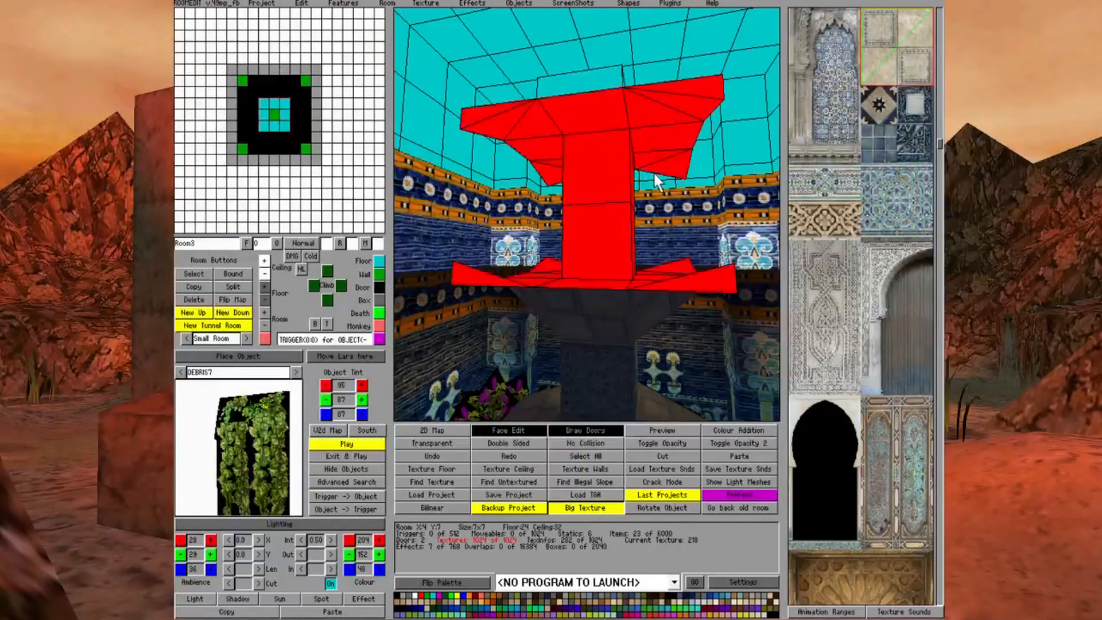
left_click(664, 165)
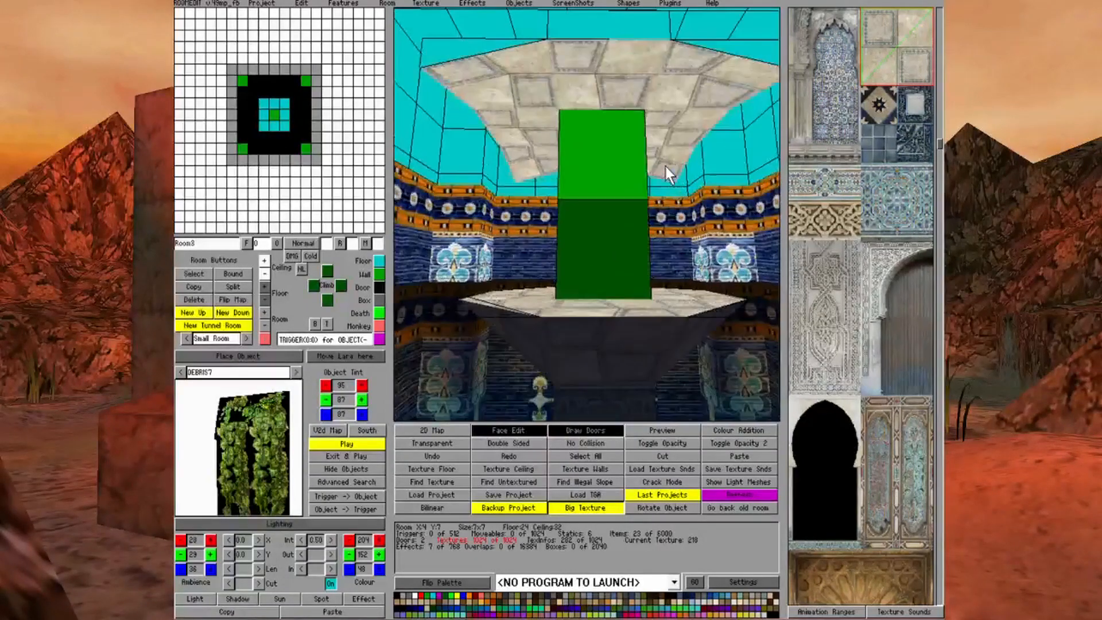
Make the ceiling's four outer corner triangles invisible so the Room3 ceiling slab is an octagon
left_click(396, 595)
left_click(461, 60)
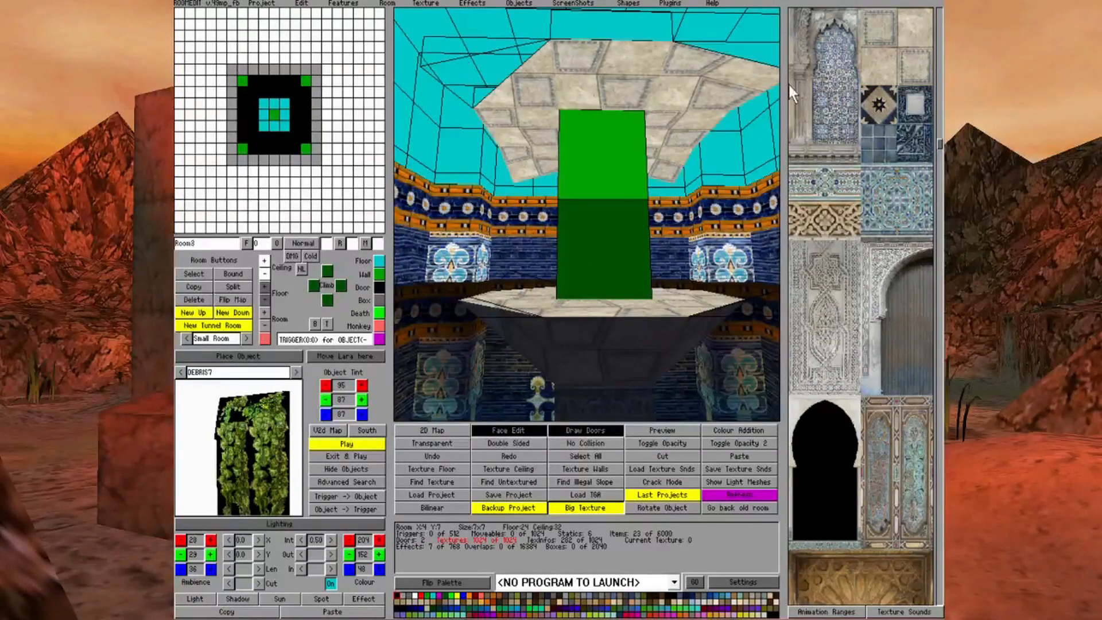
left_click(746, 67)
key("Right")
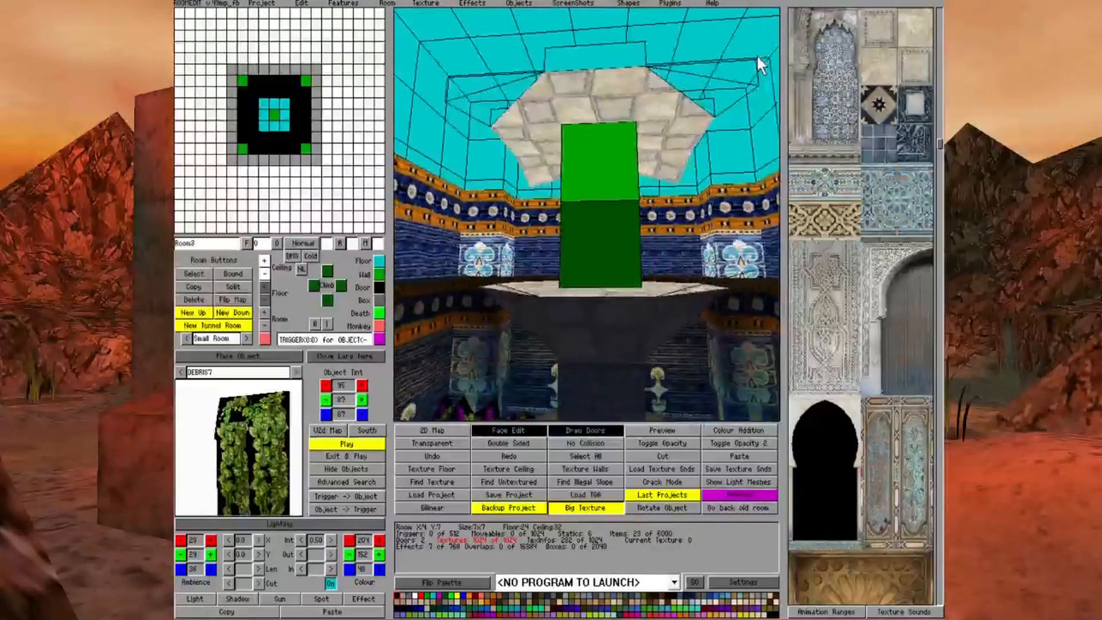
Texture the Room3 column with the ornate panelled door texture and turn on the lighting display
key("Up")
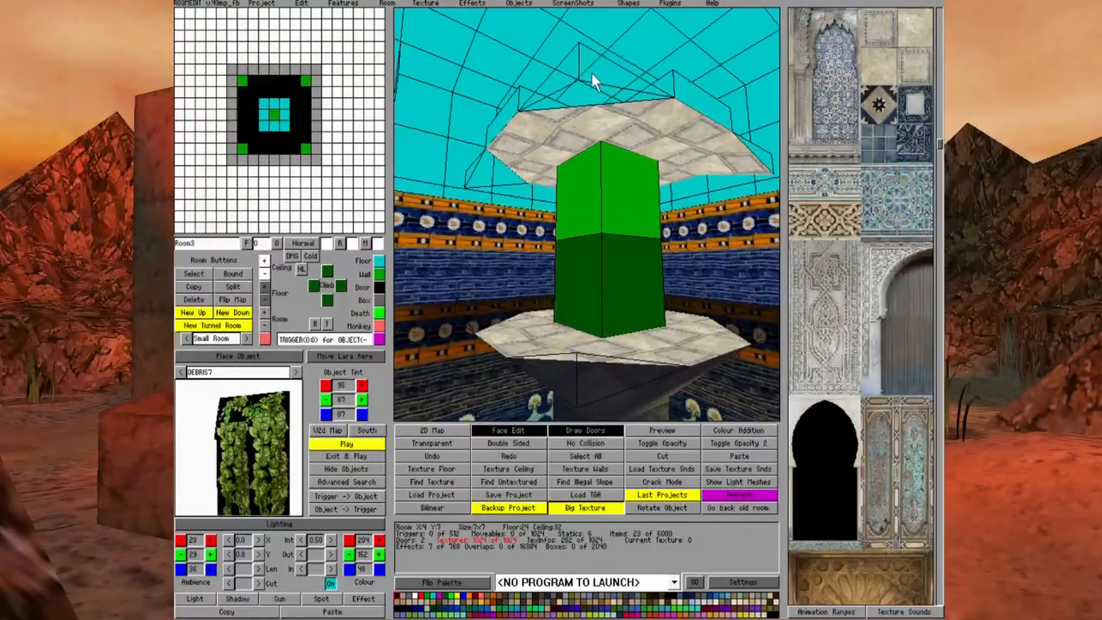
left_click(304, 519)
left_click(635, 236)
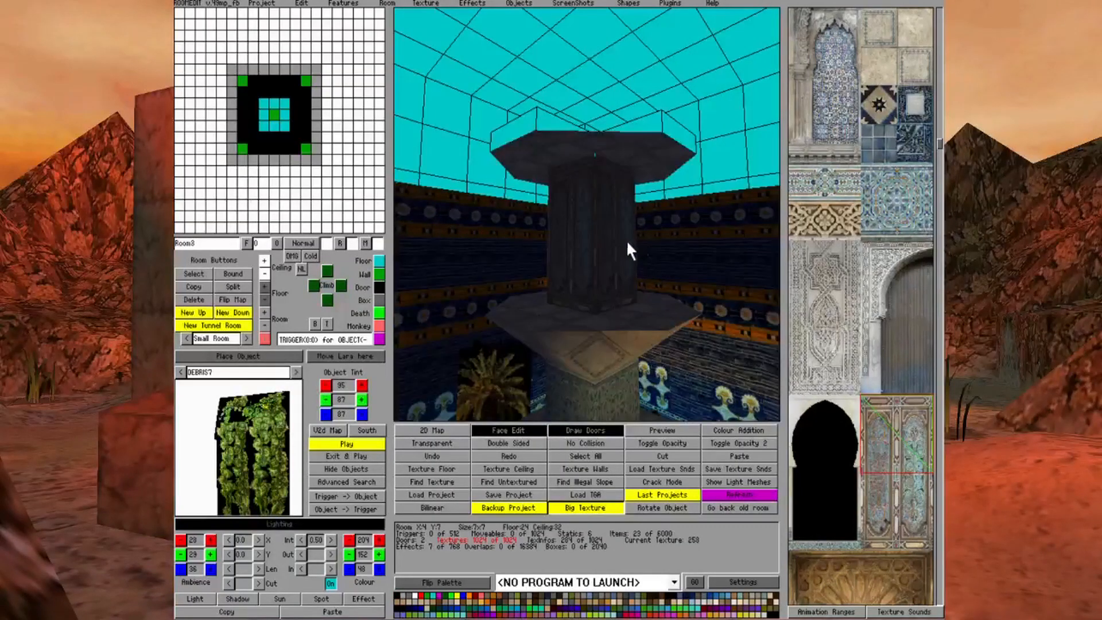
Go up through Room4 to Room5 and turn its central 3x3 block area into floor
left_click(297, 116)
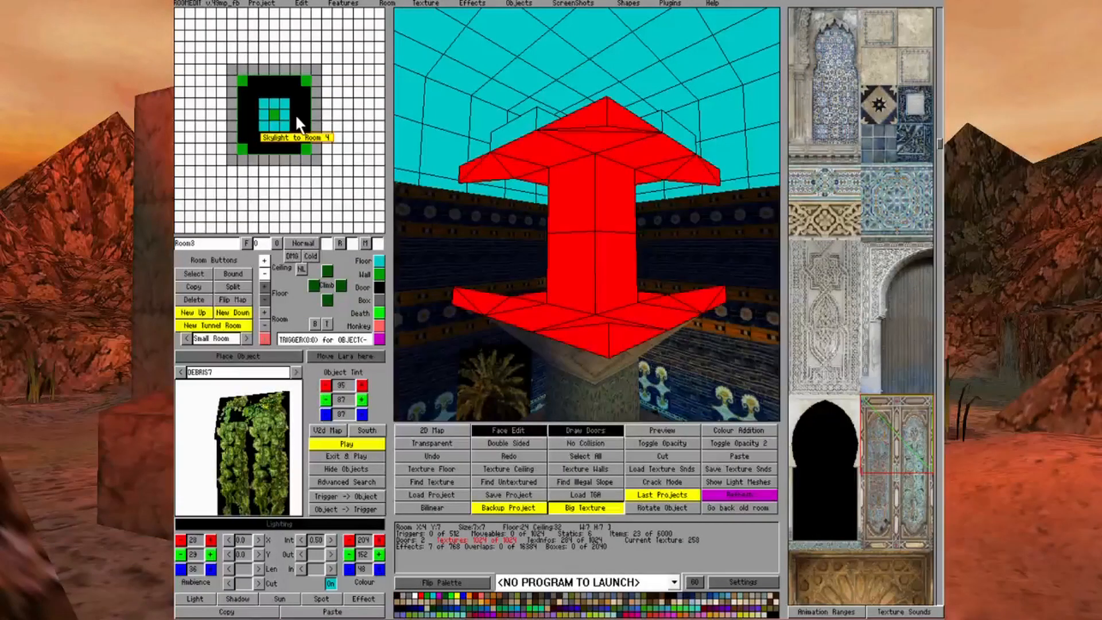
left_click(296, 116)
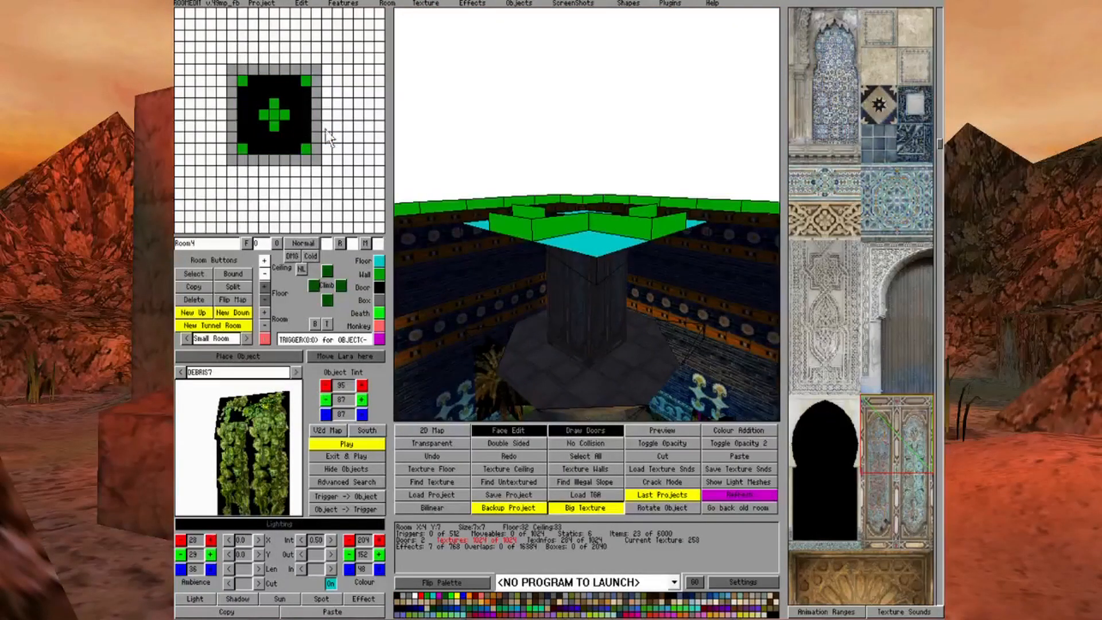
left_click(295, 136)
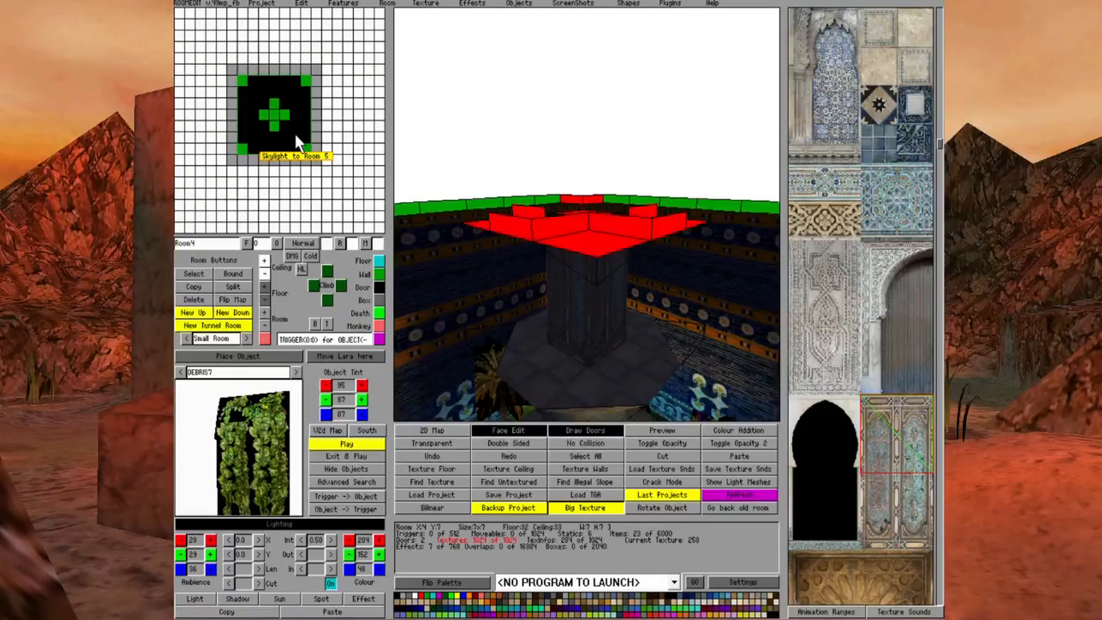
left_click(296, 136)
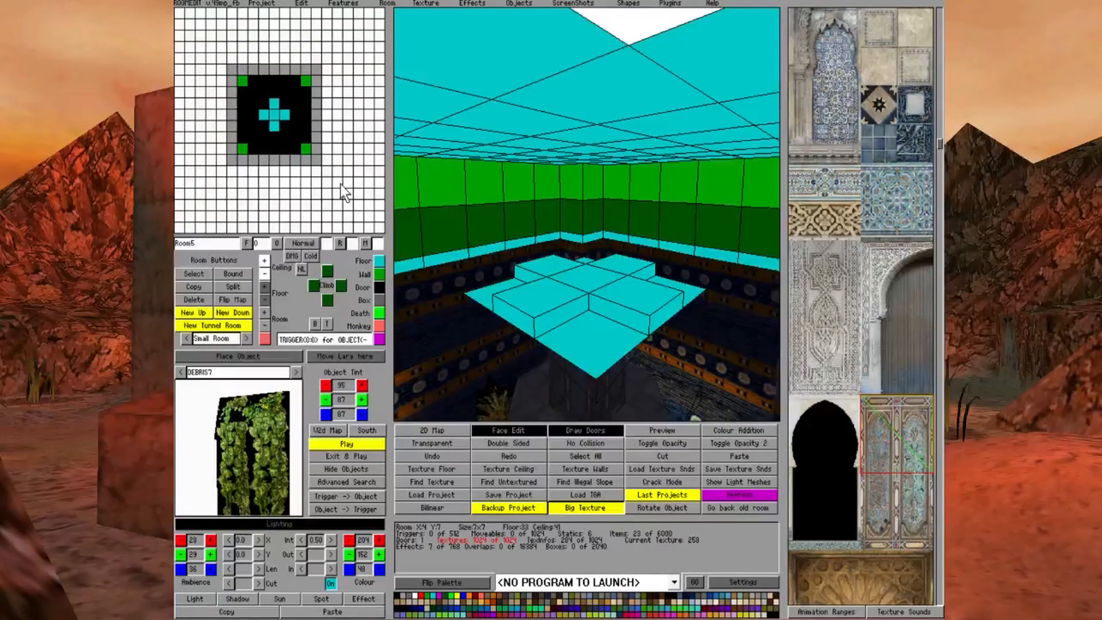
key("Up")
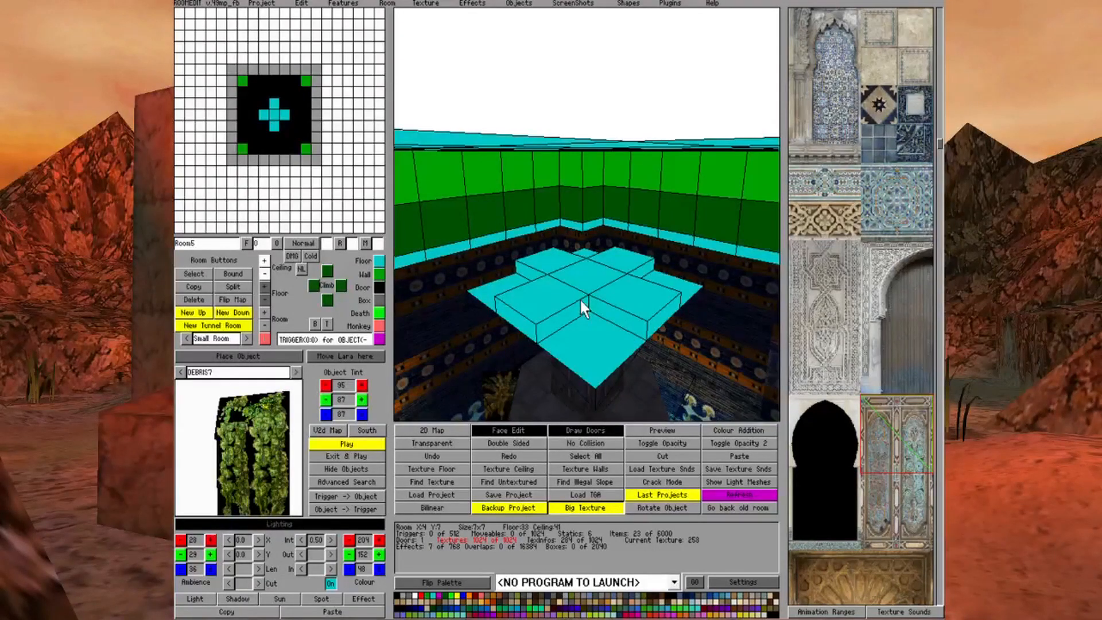
left_click(528, 430)
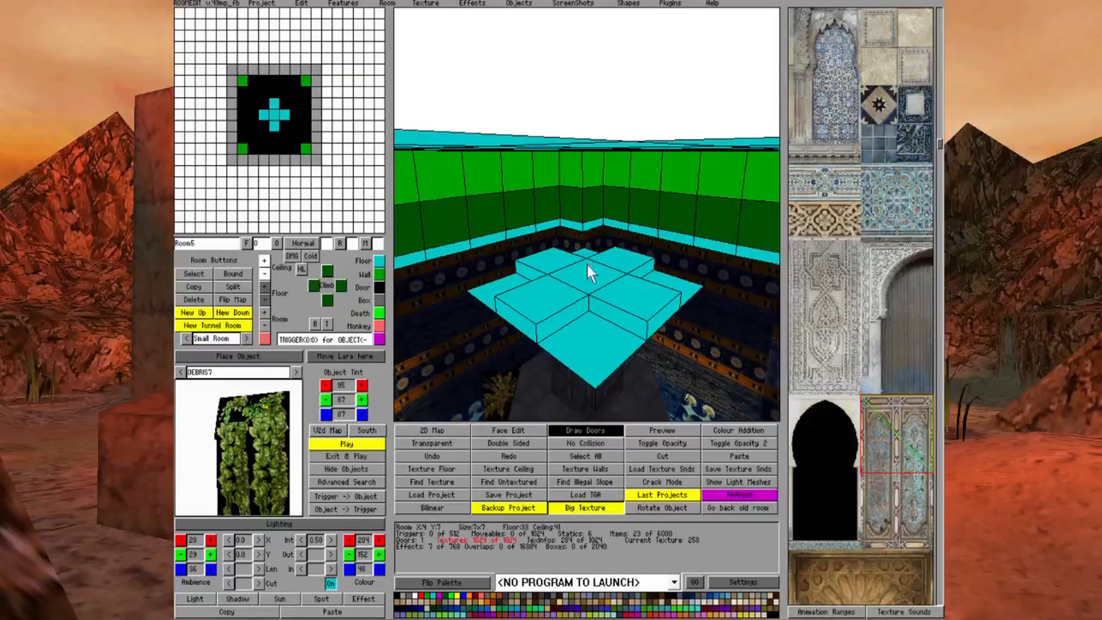
left_click_drag(587, 266, 636, 296)
left_click_drag(260, 101, 280, 127)
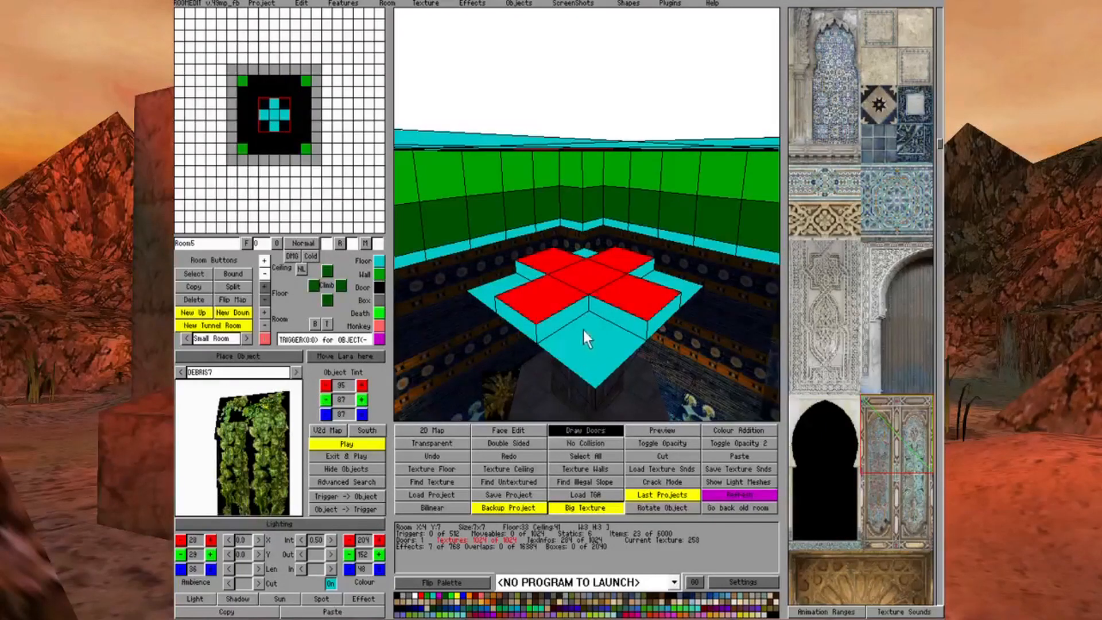
left_click(379, 264)
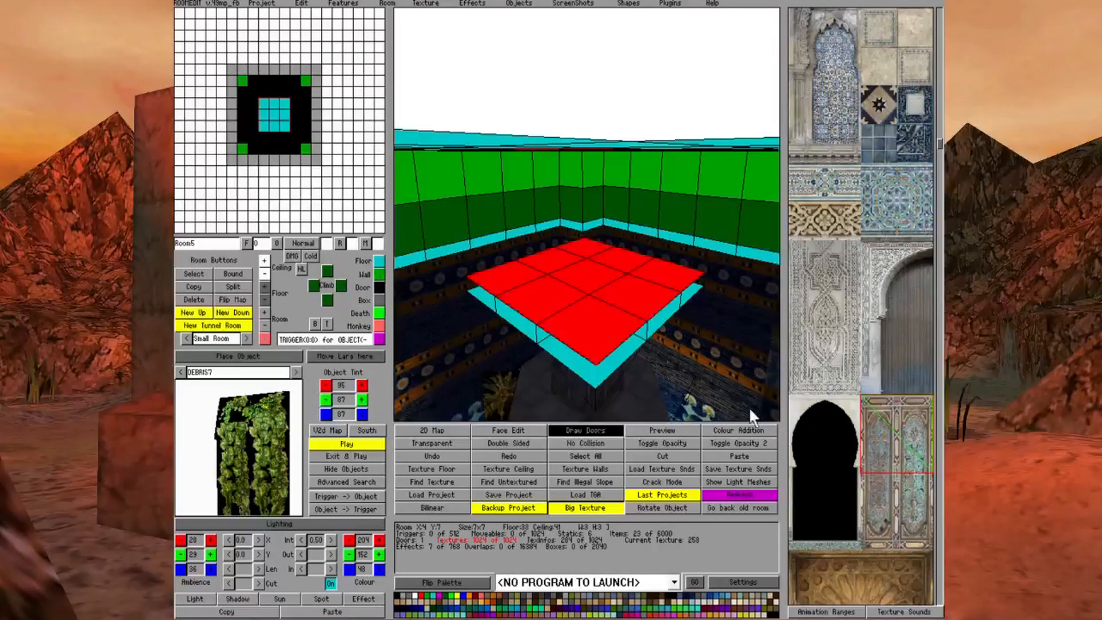
Raise the outer floor corner of each of the four corner squares of the central 3x3 platform in Room5
left_click(598, 321)
left_click(598, 320)
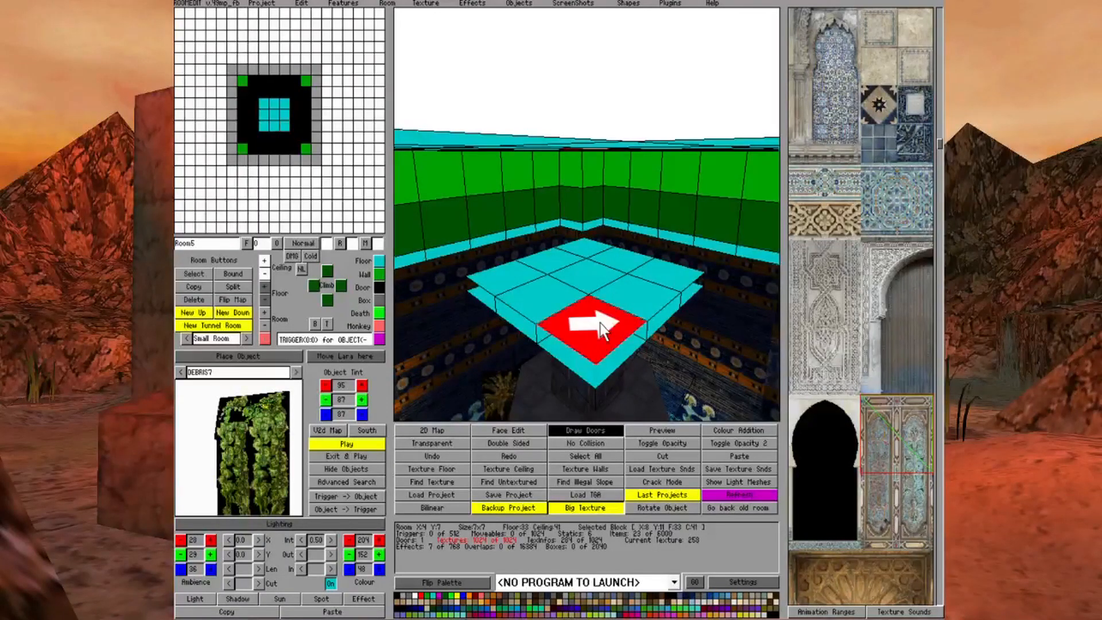
left_click(264, 287)
left_click(491, 280)
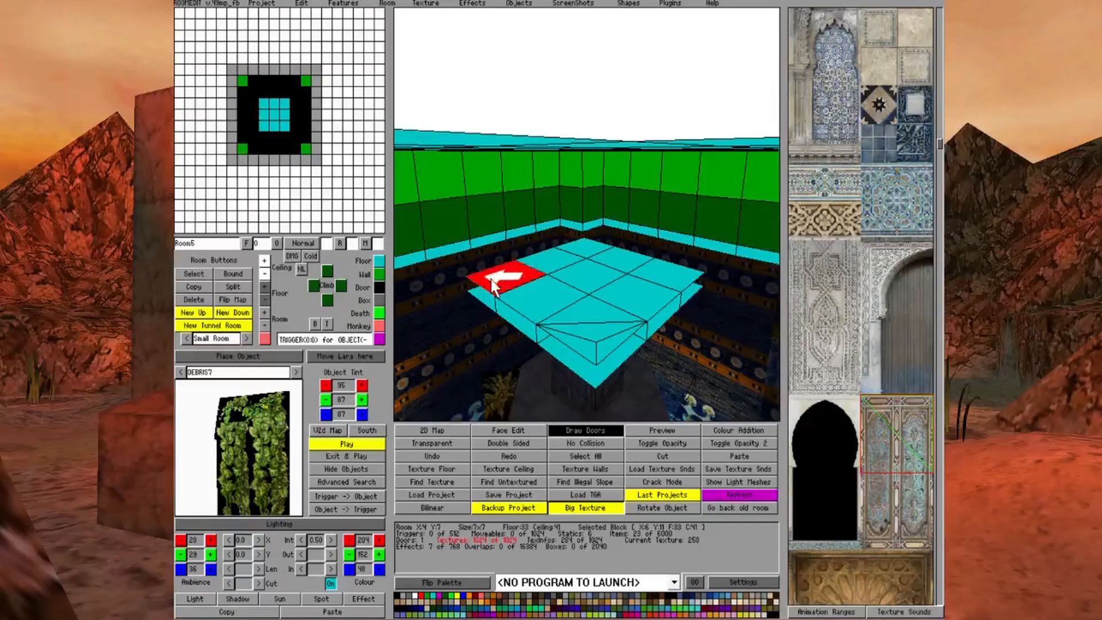
left_click(264, 286)
left_click(581, 254)
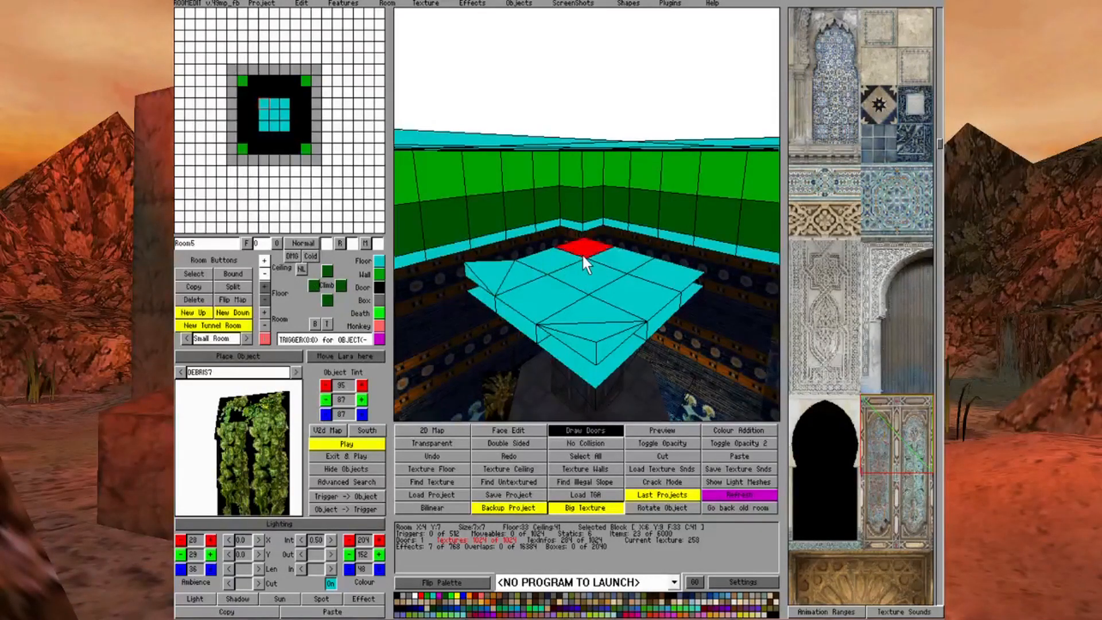
left_click(264, 287)
left_click(648, 276)
left_click(265, 287)
right_click(688, 360)
In Face Edit with the lighting display on, cover the Room5 platform floor with the beige stone-tile texture
key("Left")
key("Left")
key("Up")
left_click(903, 50)
left_click(289, 520)
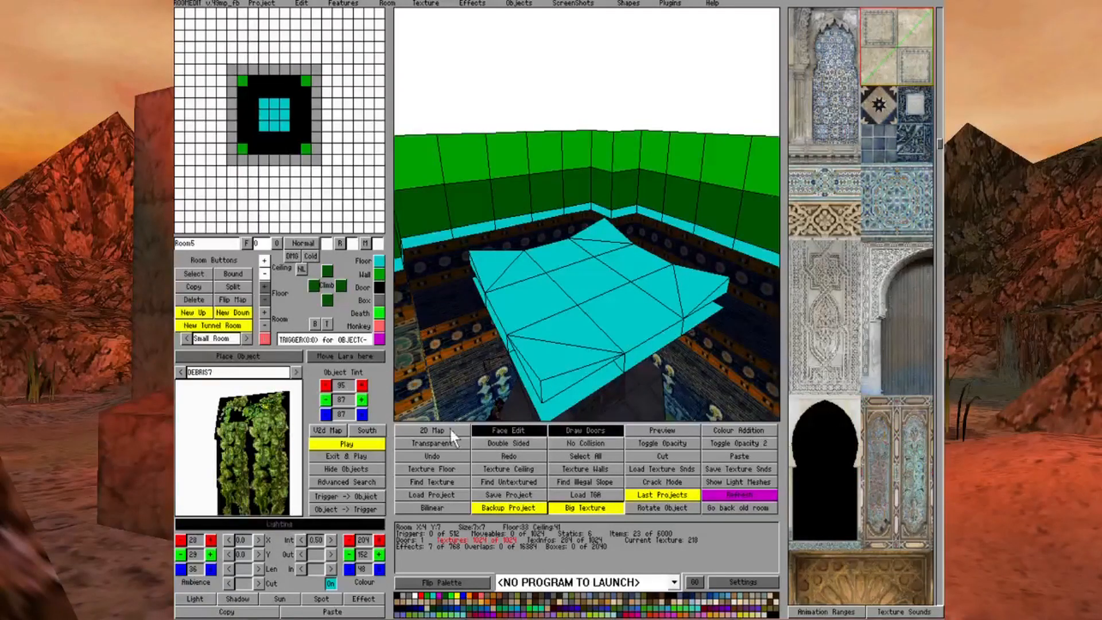
left_click_drag(488, 280, 702, 294)
right_click(716, 303)
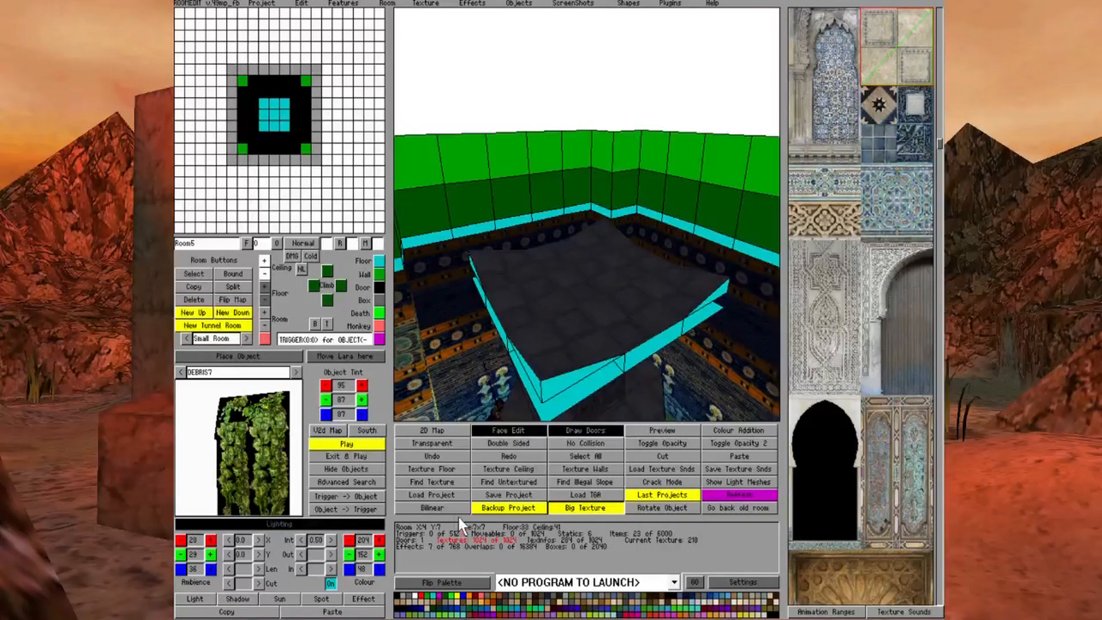
Make the raised outer corner triangles of the Room5 platform invisible so its top is an octagon
left_click(395, 595)
left_click(544, 372)
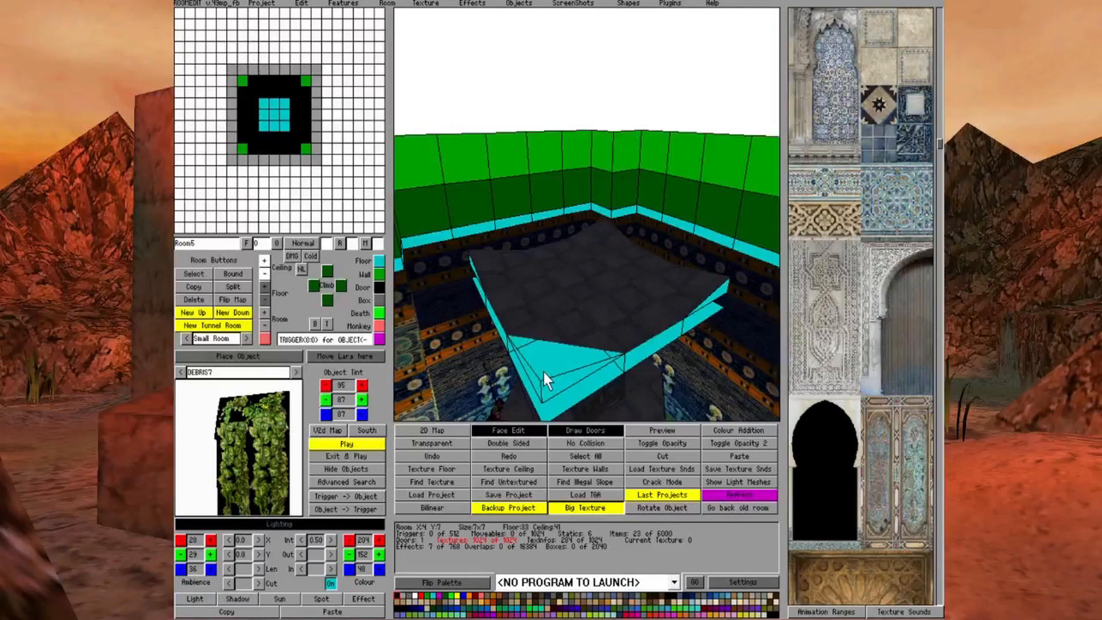
left_click(710, 286)
key("Right")
key("Right")
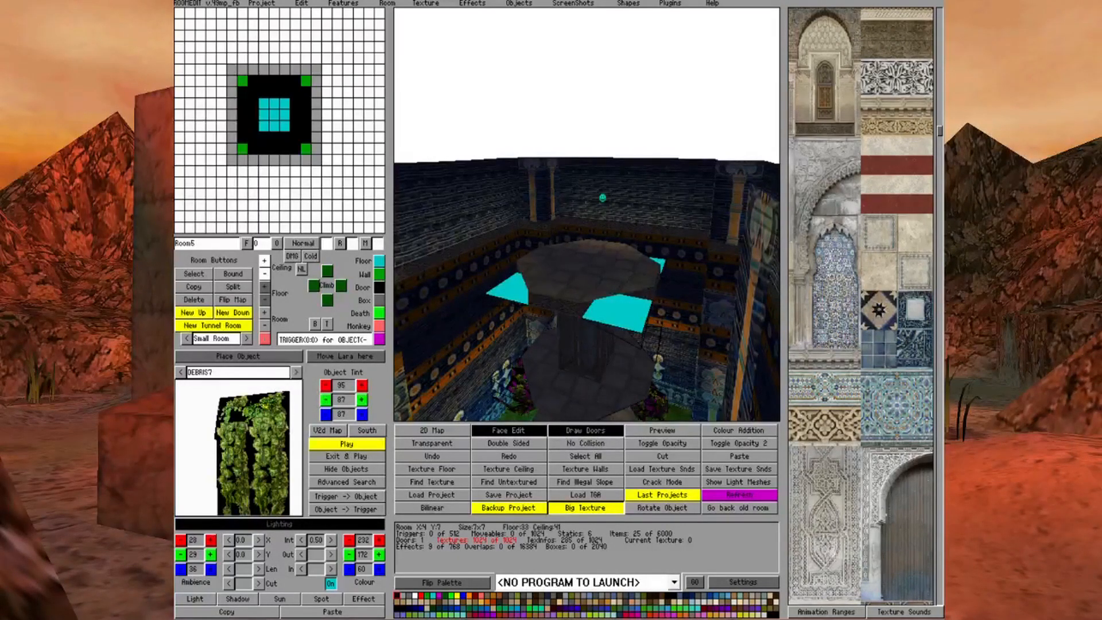
Turn off the lighting display and switch down to Room4 around the upper octagonal tier
left_click(280, 524)
mouse_move(287, 132)
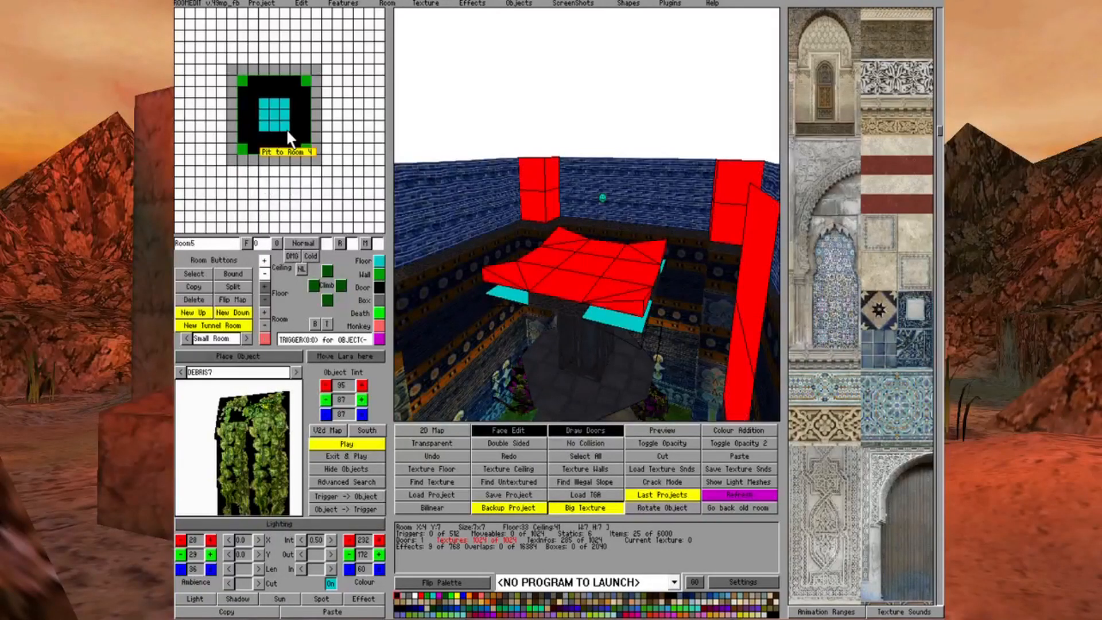
left_click(286, 131)
key("Left")
key("Down")
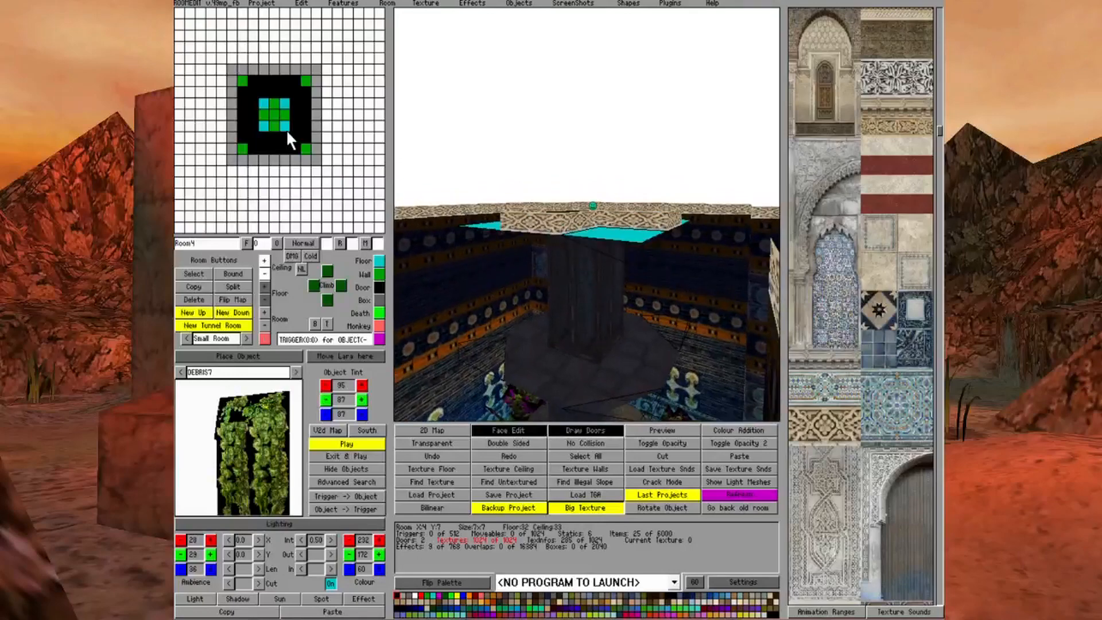
key("Up")
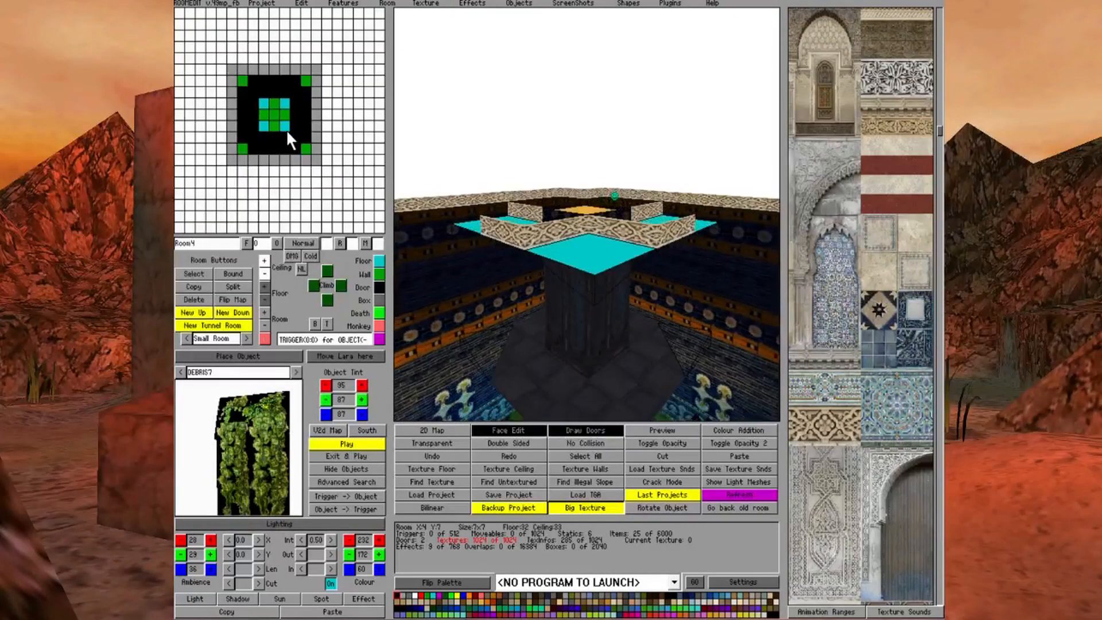
key("Down")
key("Up")
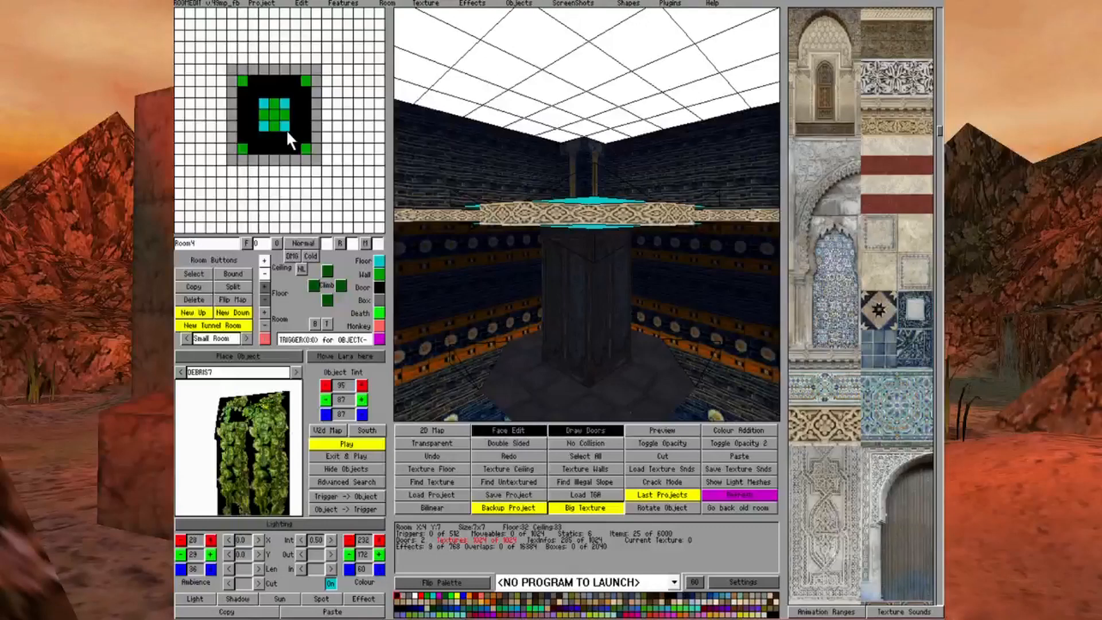
key("Up")
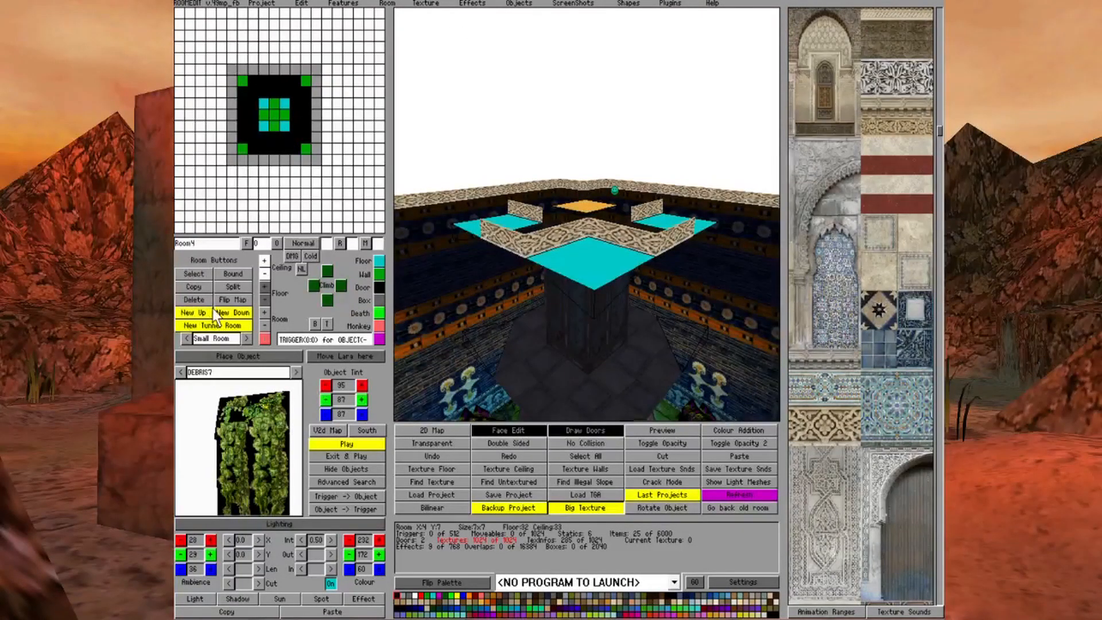
Choose the EXTRA98 static object and, outside Face Edit, place it on the Room4 corner square X:6 Y:11
left_click(226, 374)
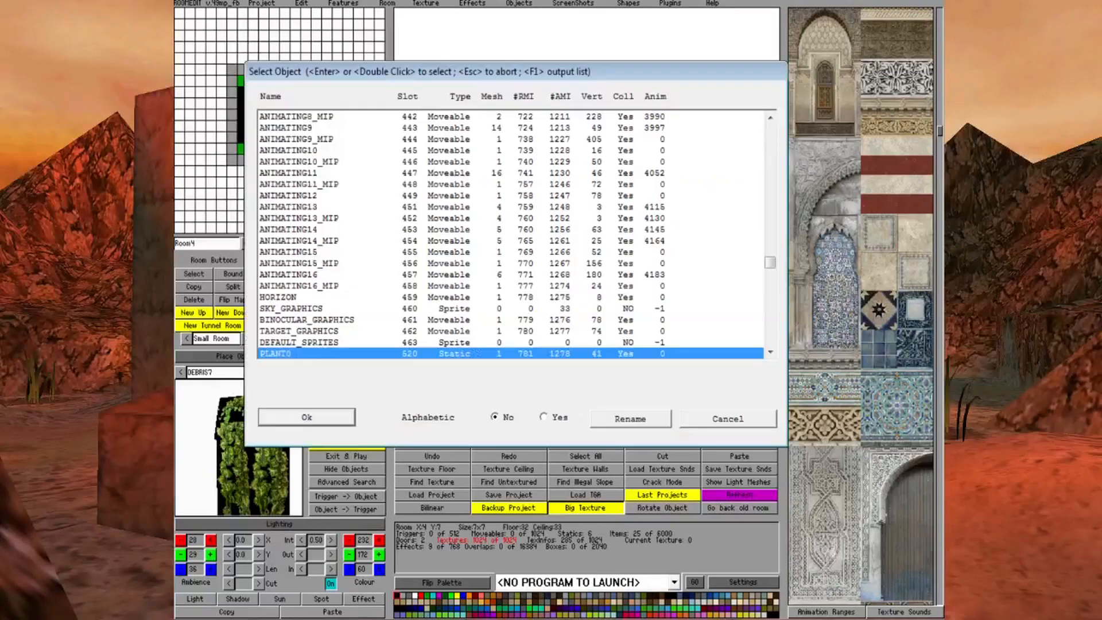
scroll(511, 236, "down", 15)
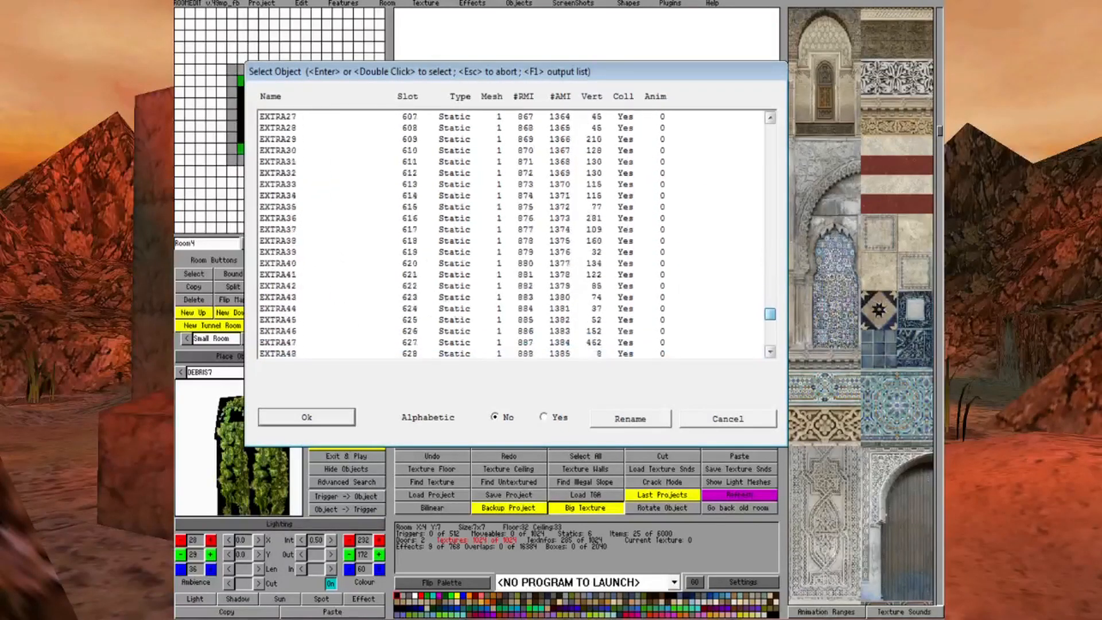
scroll(511, 235, "down", 15)
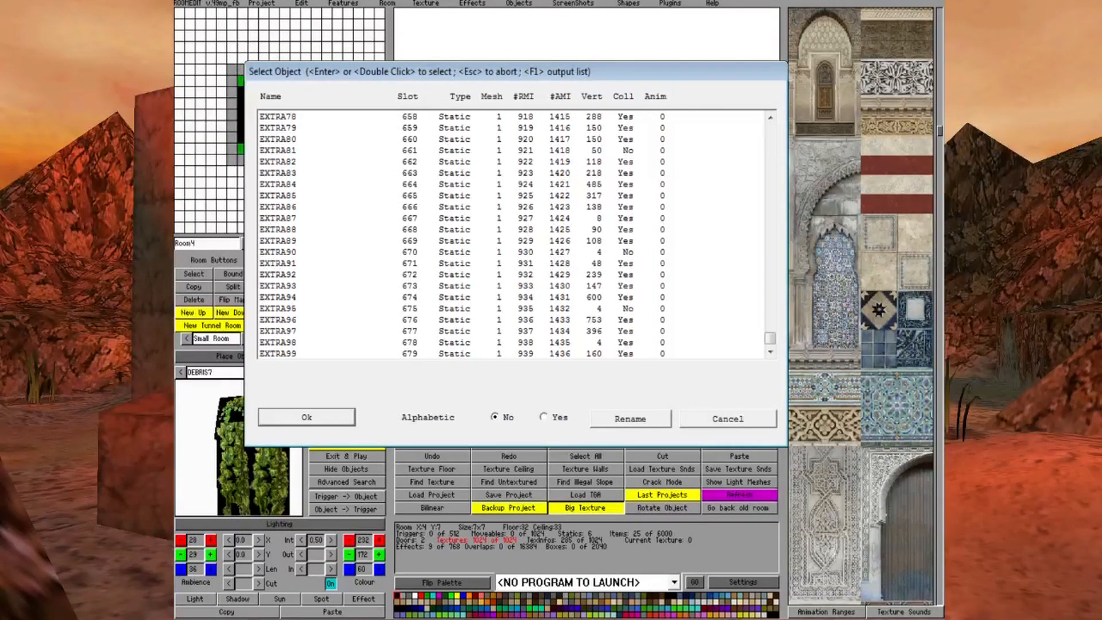
left_click(511, 343)
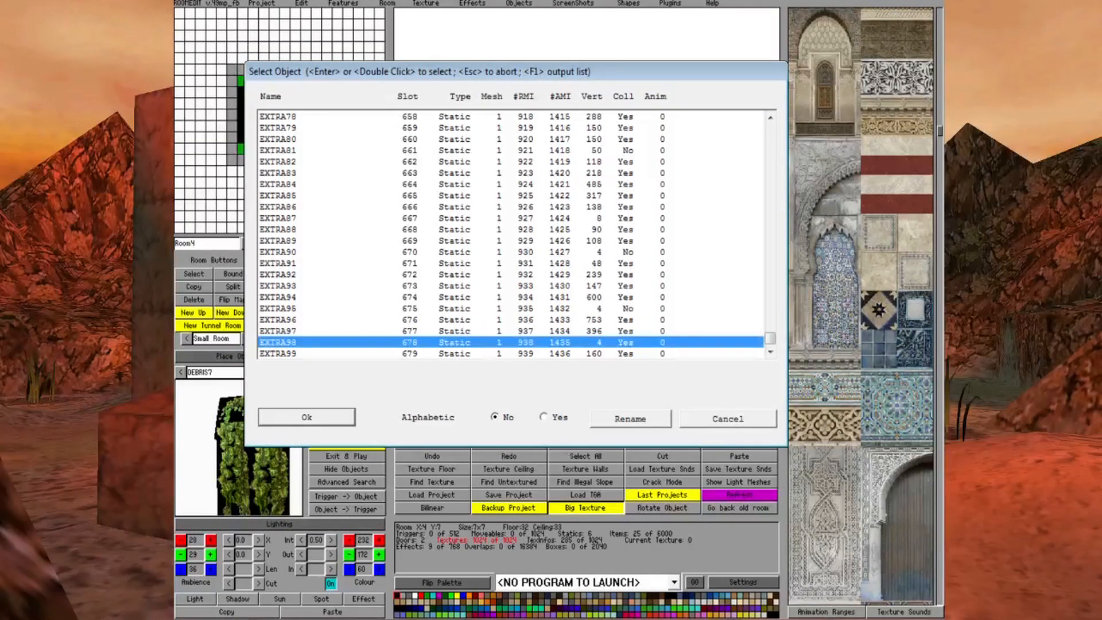
left_click(310, 417)
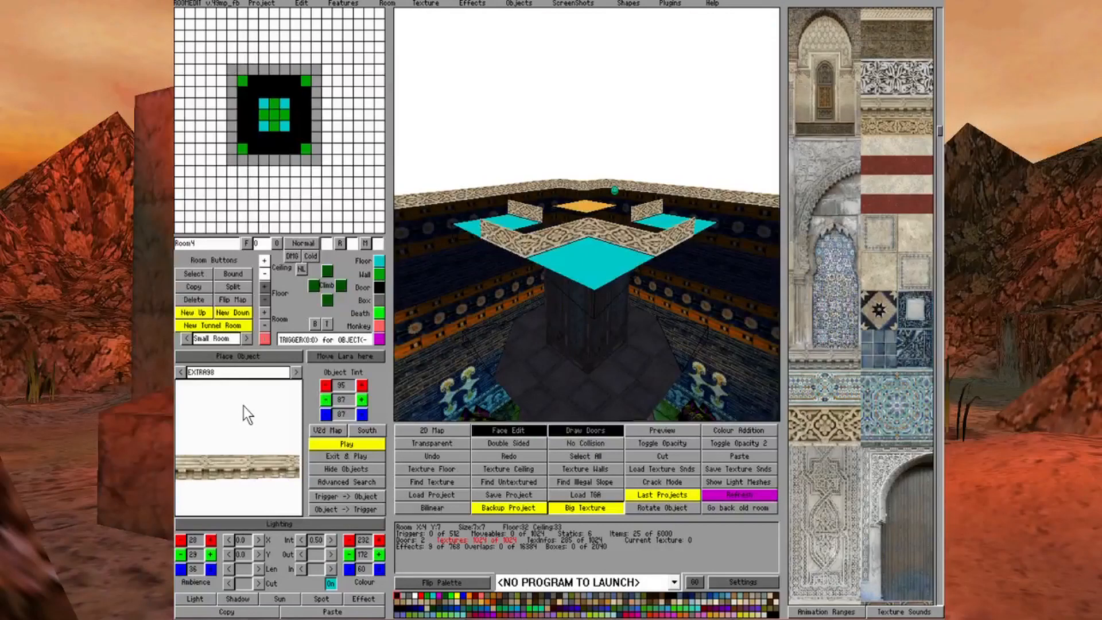
left_click(498, 430)
left_click(258, 356)
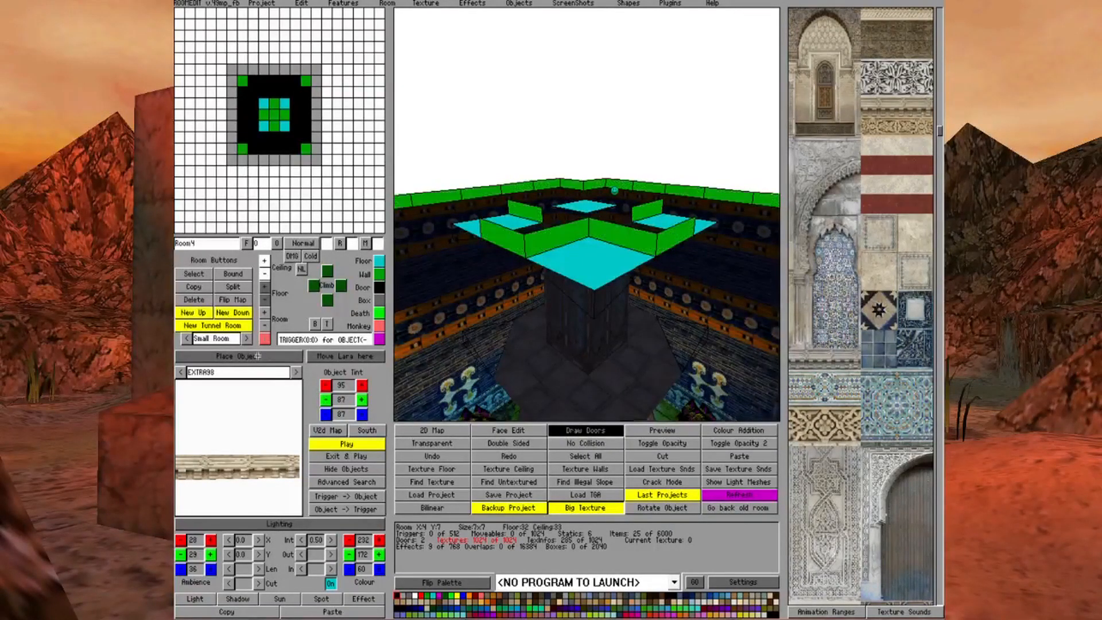
left_click(581, 265)
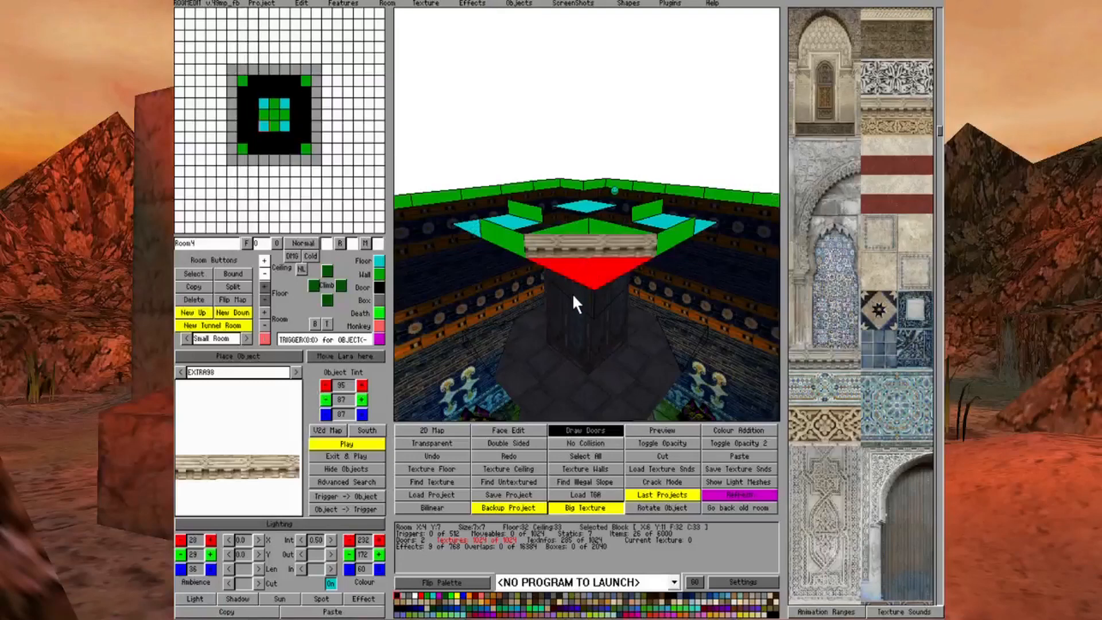
Place a second EXTRA98 object on the neighbouring corner square of the Room4 tier
key("Left")
key("Left")
key("Left")
key("Left")
key("Left")
key("Left")
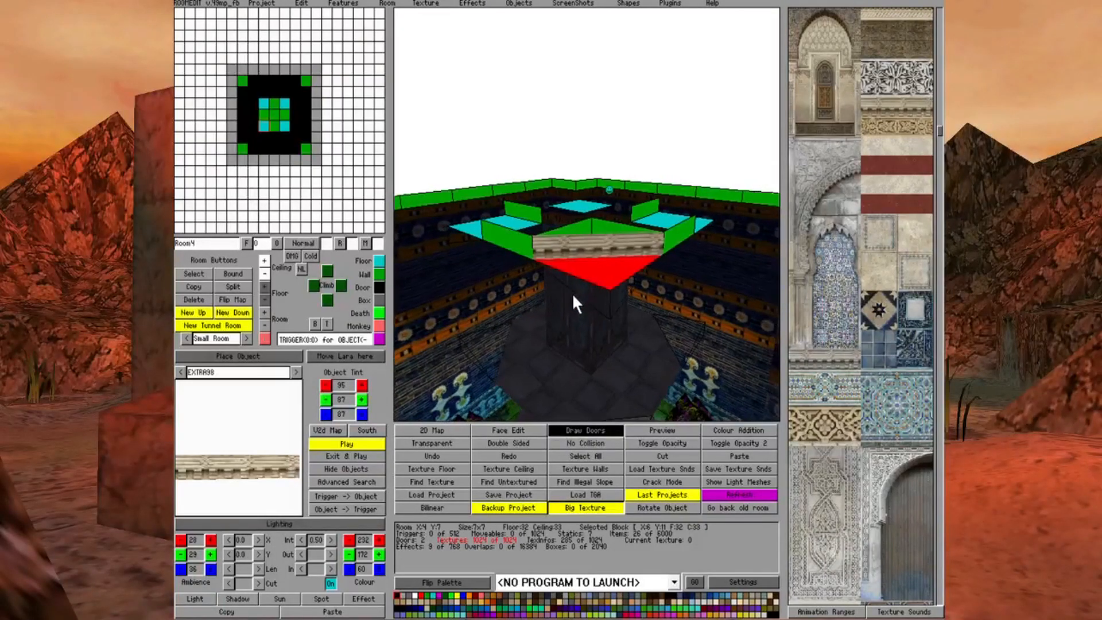
key("Left")
key("Left")
key("Left")
key("Left")
key("Left")
key("Left")
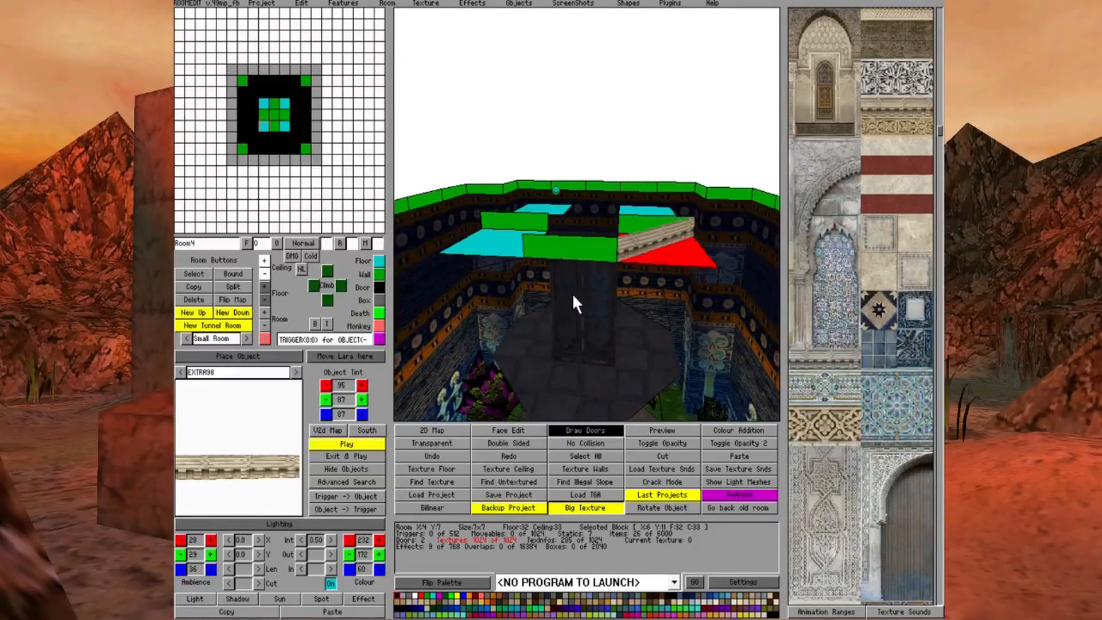
key("Left")
key("Left")
key("Left")
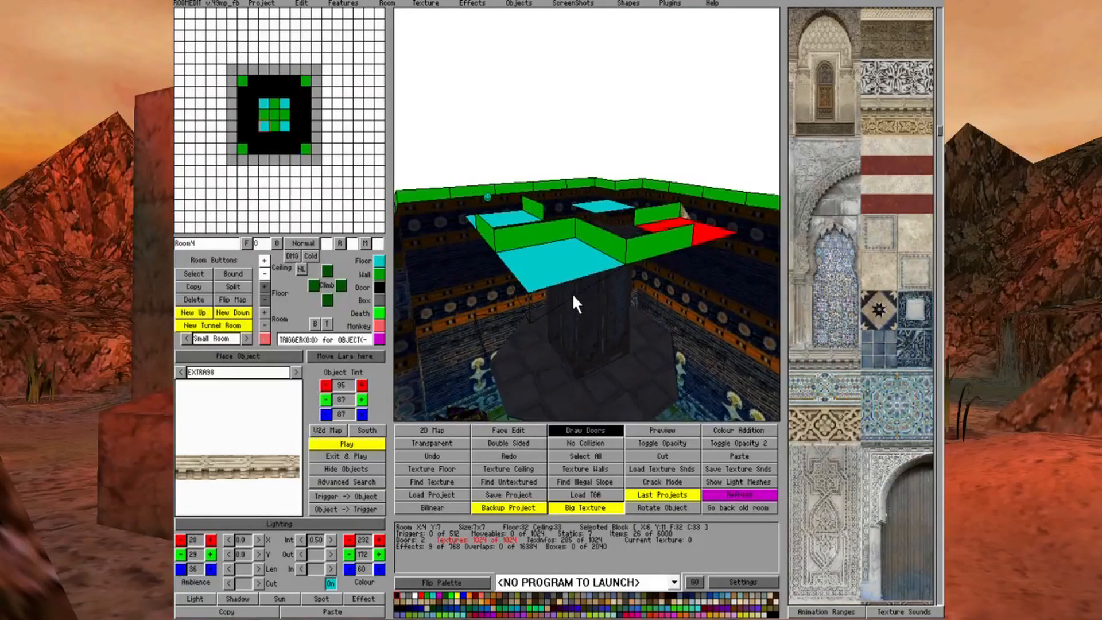
left_click(218, 357)
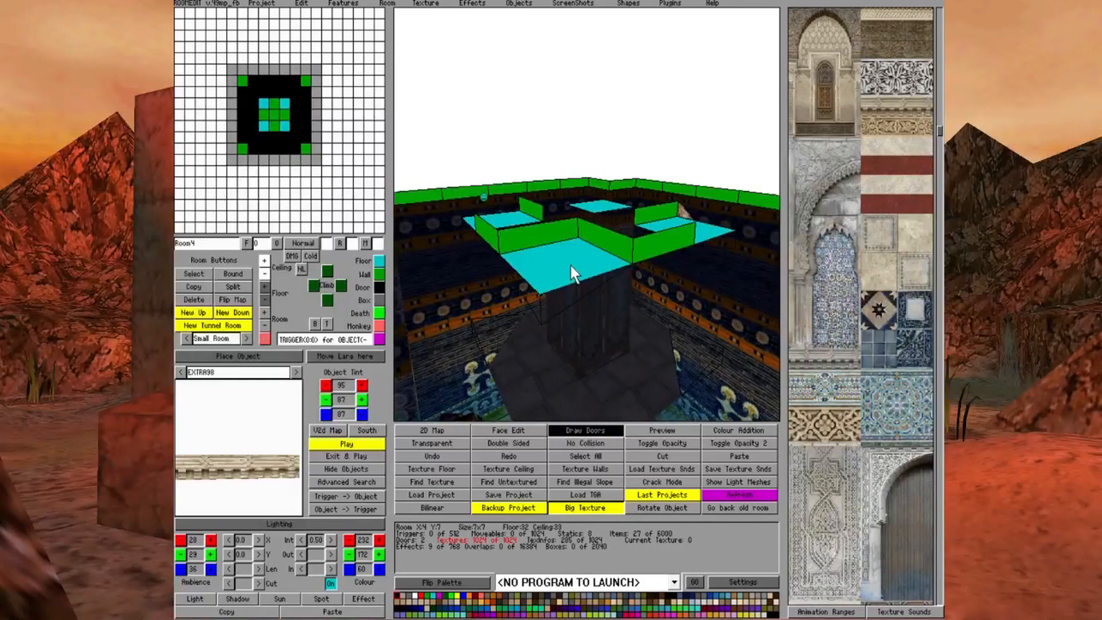
Rotate the second EXTRA98 object so it runs diagonally across its Room4 corner square
key("Left")
key("Left")
key("Left")
key("Left")
key("Left")
key("Left")
key("Left")
key("Left")
key("Left")
key("Left")
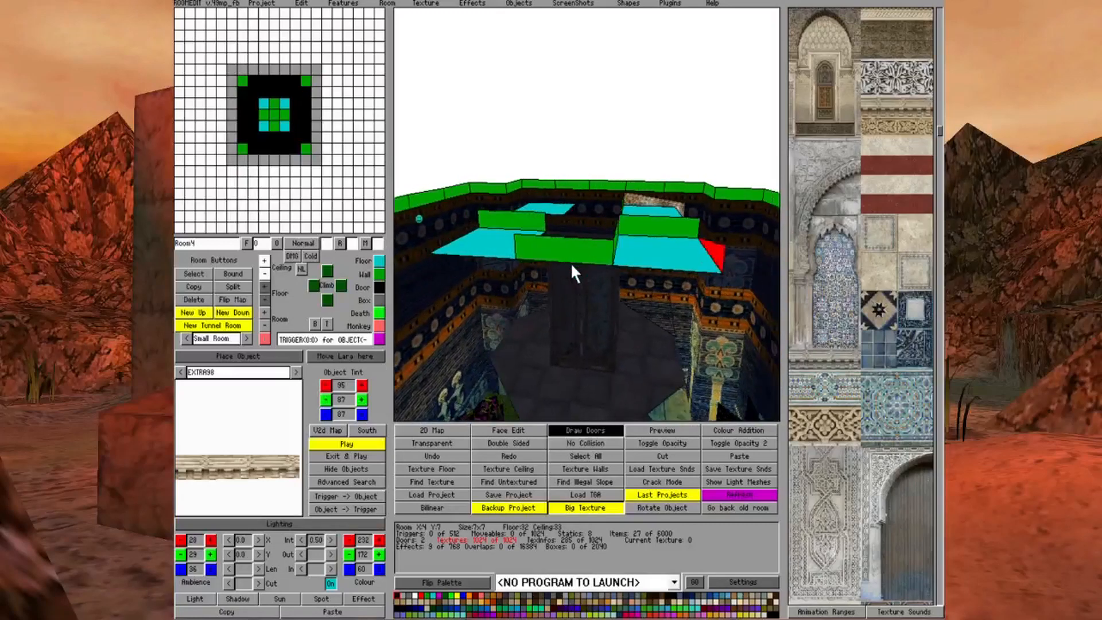
key("Left")
key("Left")
key("Left")
key("Left")
key("Left")
key("Page_Up")
key("Page_Up")
key("Page_Up")
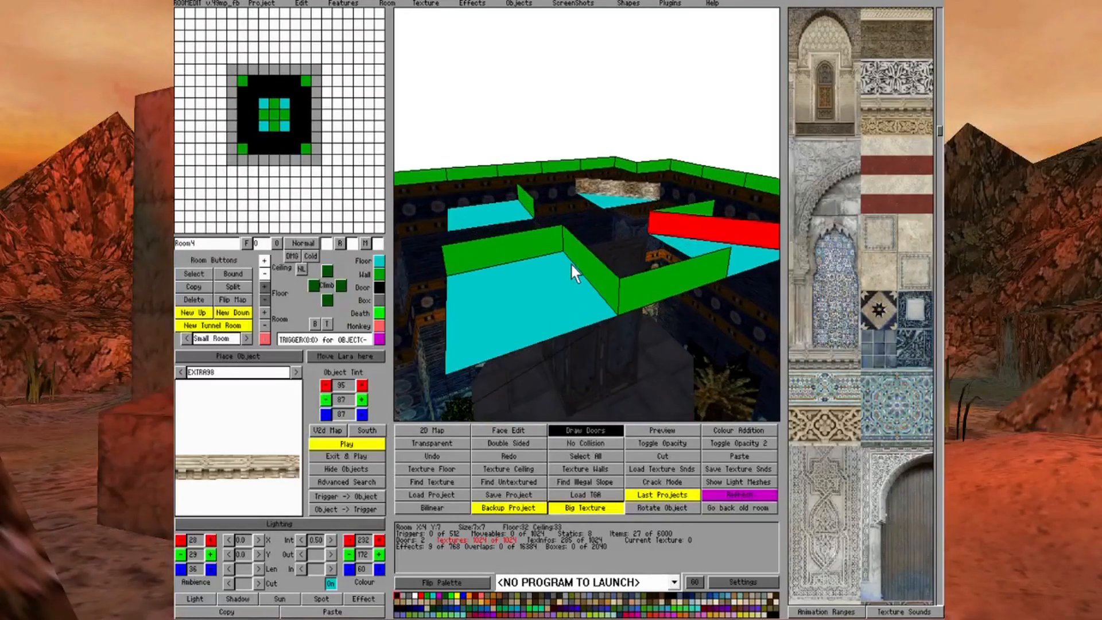
left_click(549, 297)
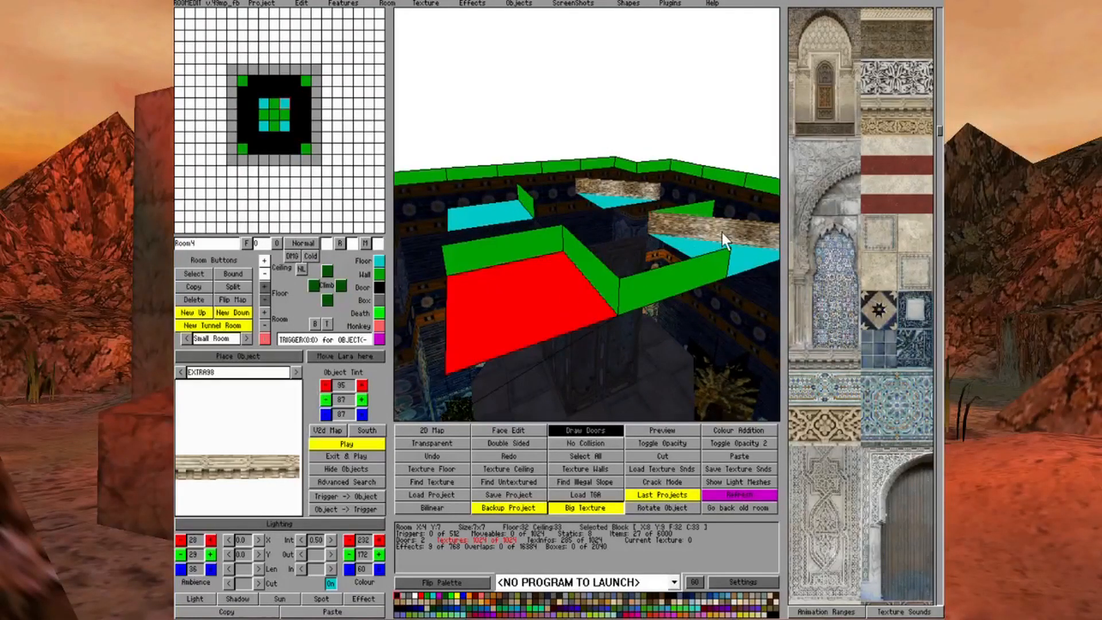
left_click(719, 230)
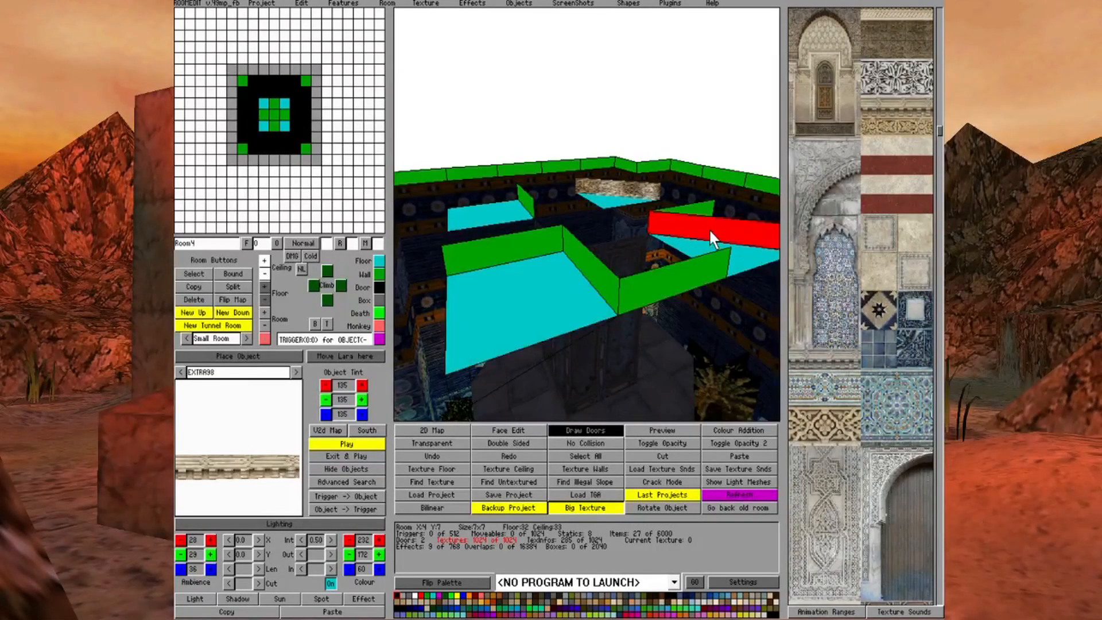
right_click(700, 226)
right_click(701, 226)
key("Left")
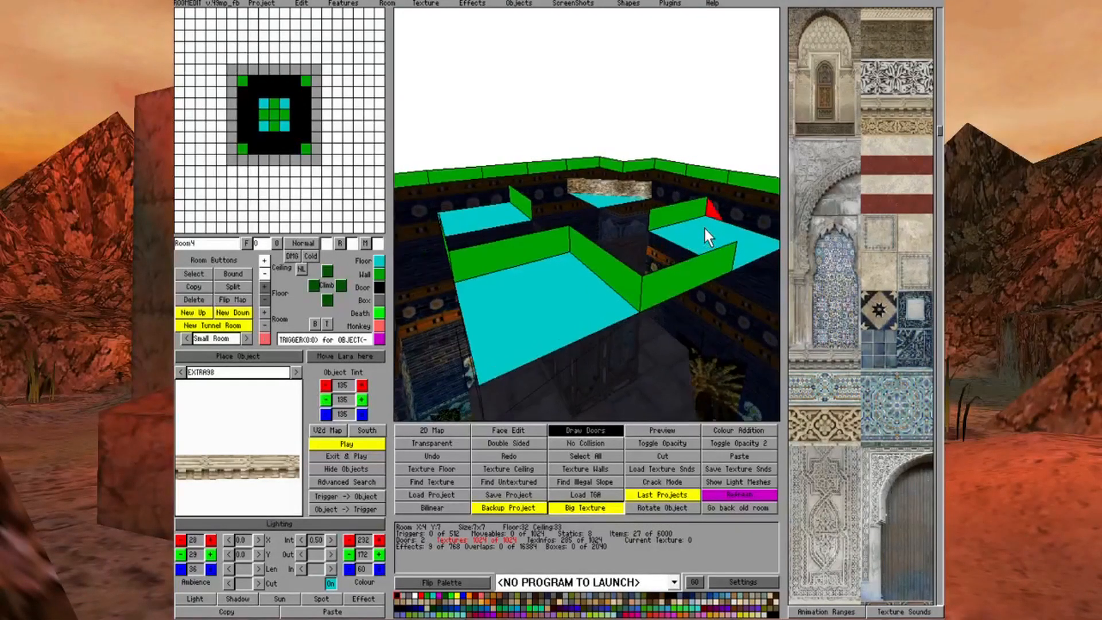
Place a third EXTRA98 object on the next free corner square of the Room4 tier
key("Left")
key("Left")
key("Left")
left_click(251, 357)
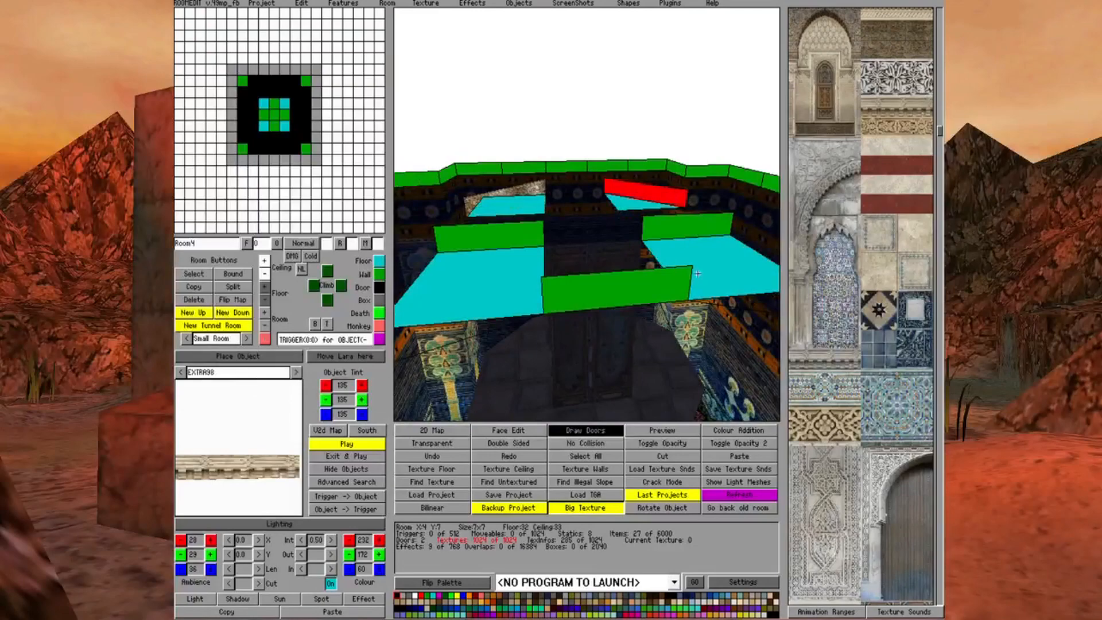
left_click(699, 263)
Rotate the third EXTRA98 object to line up with the diagonal edge of the octagonal tier
key("Left")
key("Left")
key("Left")
key("Left")
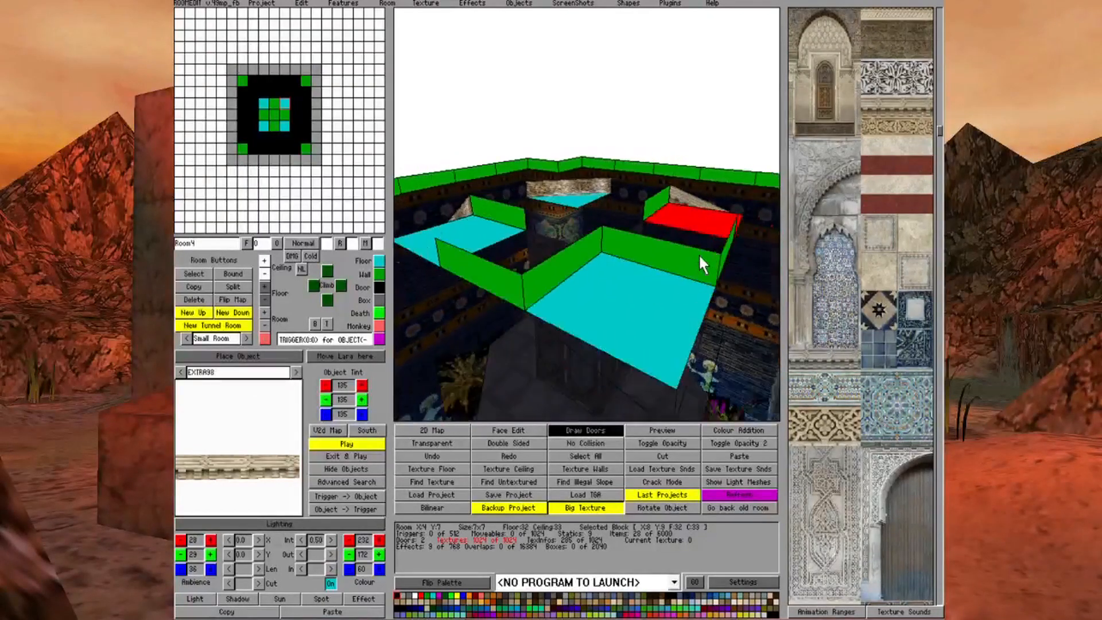
key("Left")
key("Left")
key("Left")
key("Left")
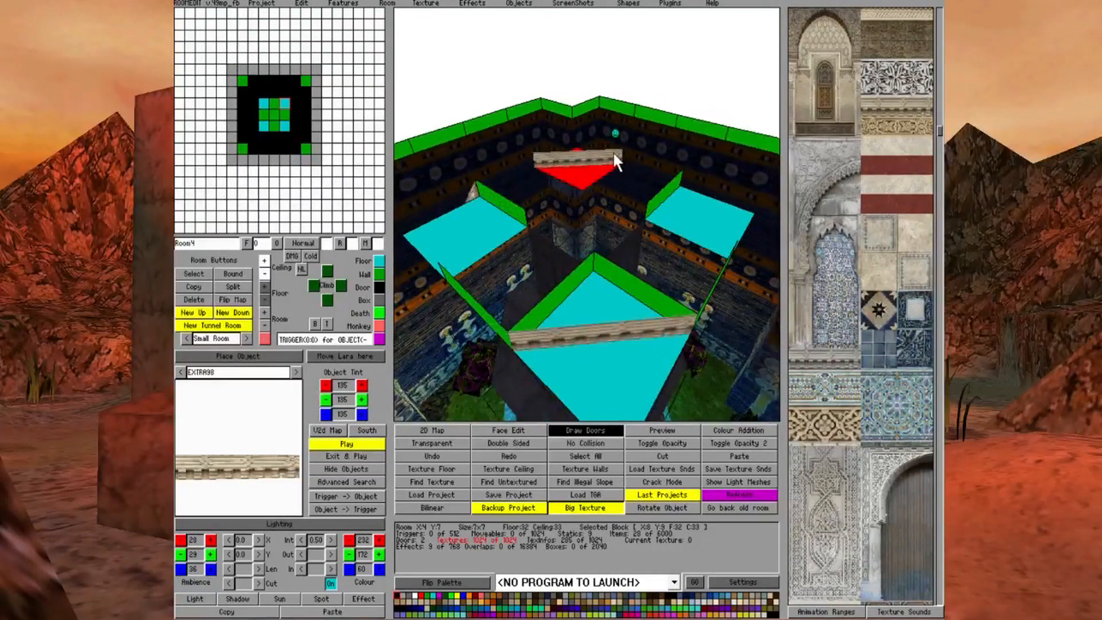
left_click(614, 154)
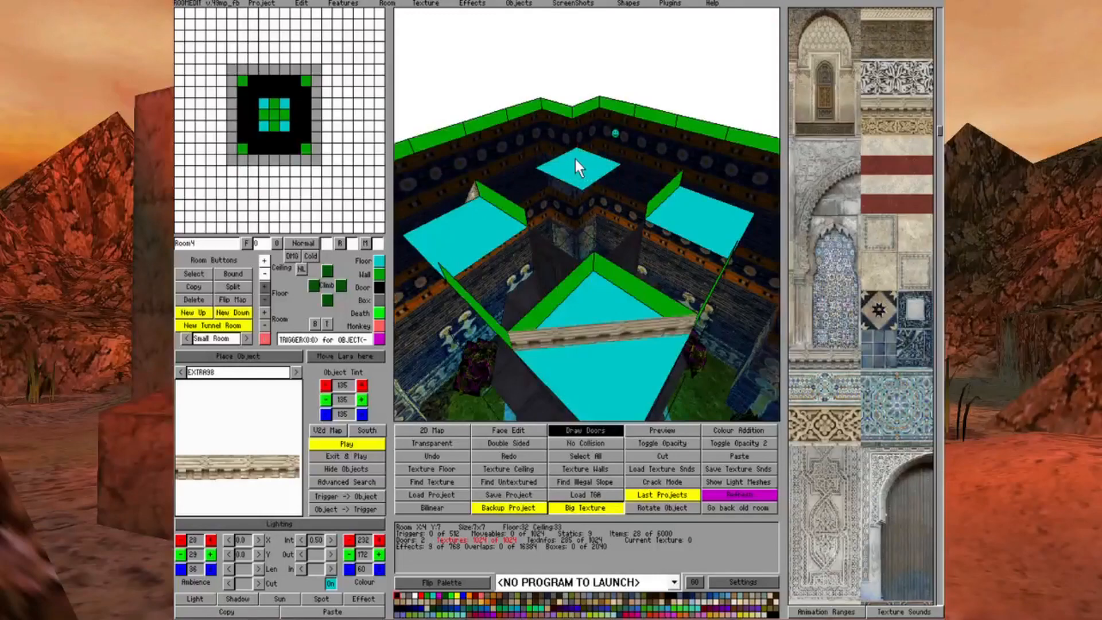
key("Left")
key("Left")
key("Left")
key("Left")
key("Left")
key("Left")
key("Left")
key("Left")
key("Page_Up")
key("Page_Up")
Place a fourth EXTRA98 object on the last empty corner square of the Room4 tier
key("Left")
key("Left")
right_click(499, 246)
right_click(462, 269)
key("Left")
key("Left")
key("Left")
key("Left")
key("Down")
key("Down")
key("Up")
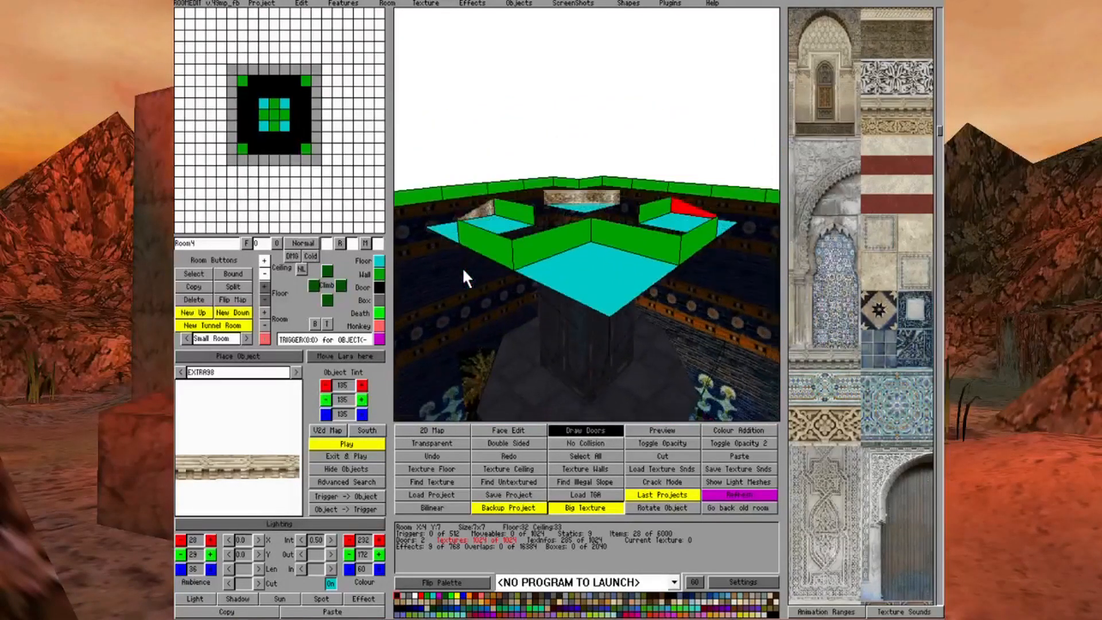
key("Up")
left_click(260, 356)
left_click(601, 280)
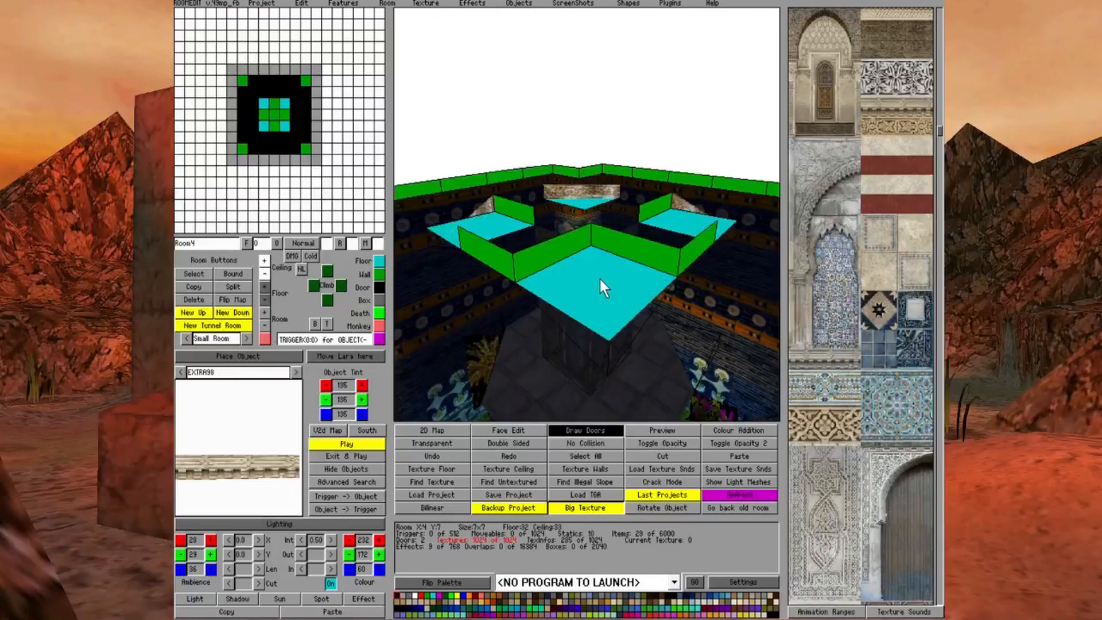
Rotate the fourth EXTRA98 object so it closes the remaining diagonal edge of the octagon
key("Down")
key("Down")
key("Left")
key("Left")
key("Left")
key("Up")
right_click(694, 230)
key("Left")
key("Down")
key("Up")
key("Up")
key("Left")
key("Left")
key("Left")
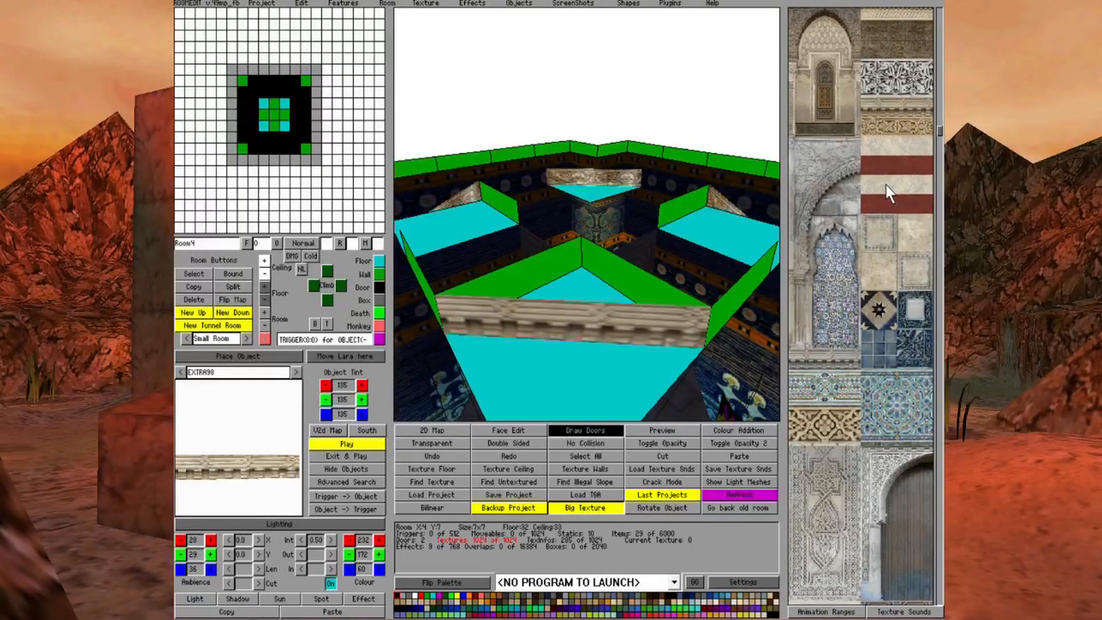
Select only the narrow carved moulding strip beneath the black-and-white arabesque band as the current texture
left_click(872, 106)
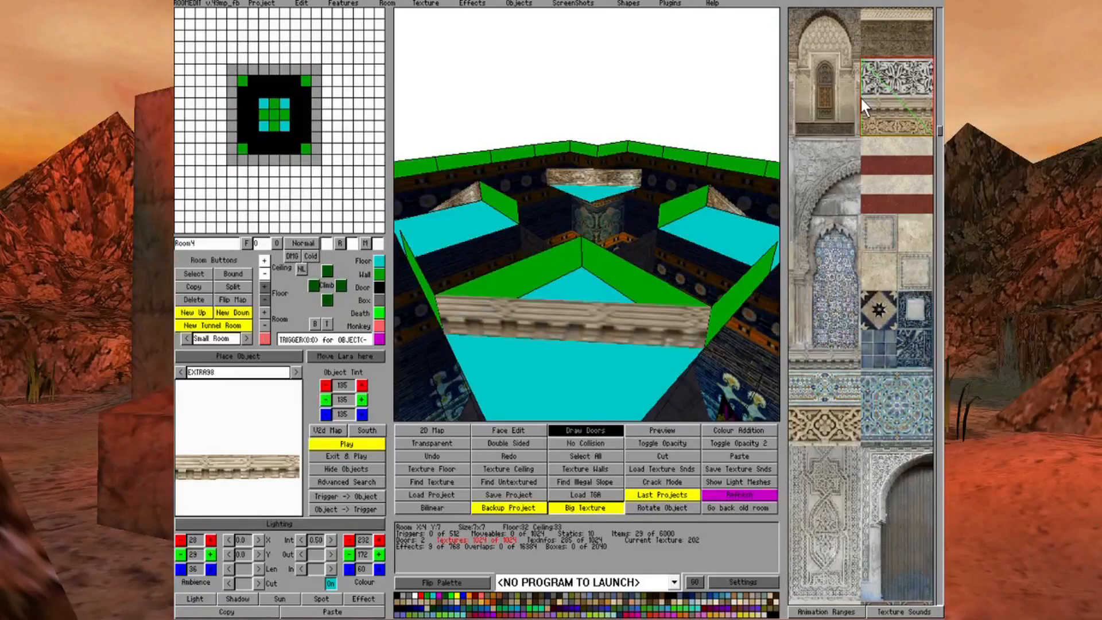
left_click(863, 99)
scroll(892, 152, "up", 3)
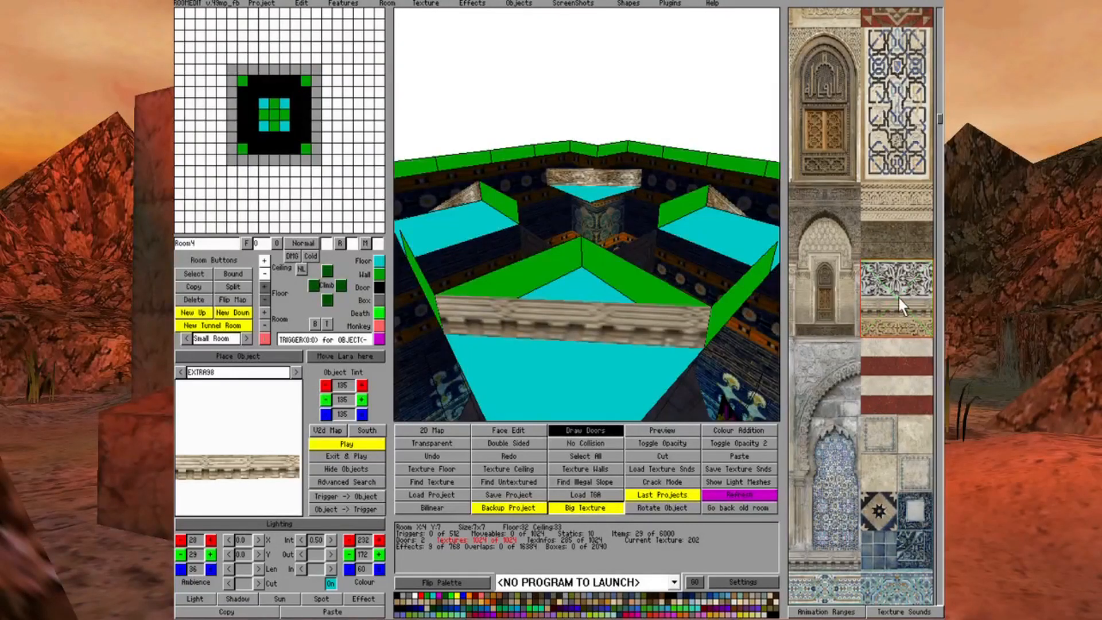
left_click_drag(862, 296, 936, 315)
left_click(871, 304)
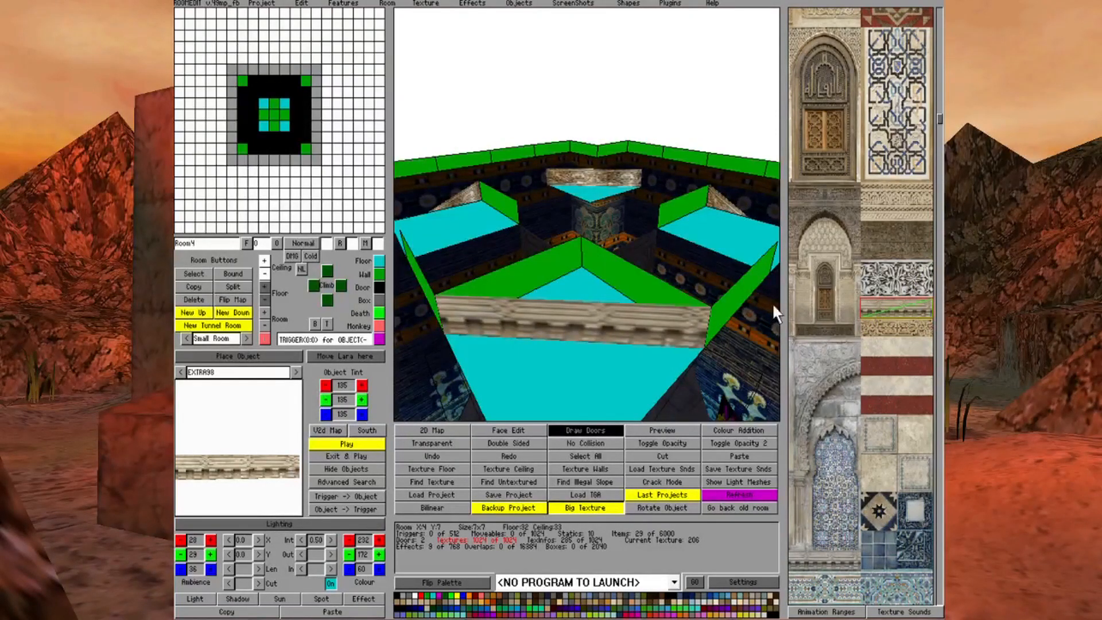
In Face Edit, apply the moulding strip to the first straight outer side wall of the Room4 tier
left_click(521, 431)
key("Left")
key("Left")
key("Left")
key("Left")
key("Left")
key("Left")
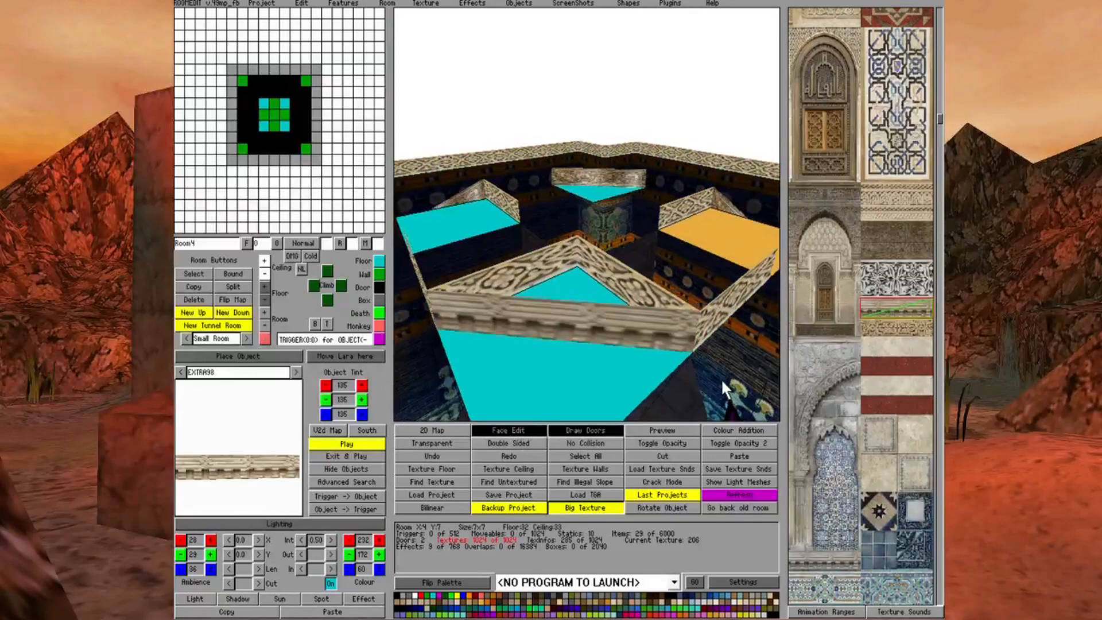
key("Down")
left_click(656, 281)
key("Right")
key("Right")
key("Left")
key("Left")
key("Left")
key("Left")
key("Left")
key("Left")
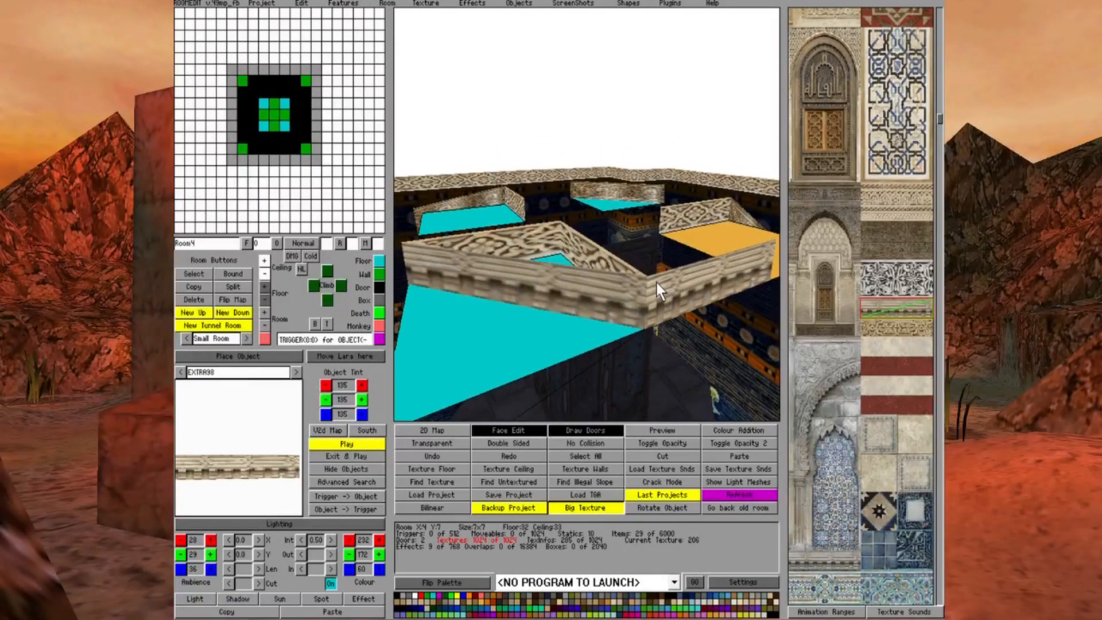
key("Left")
key("Left")
key("Left")
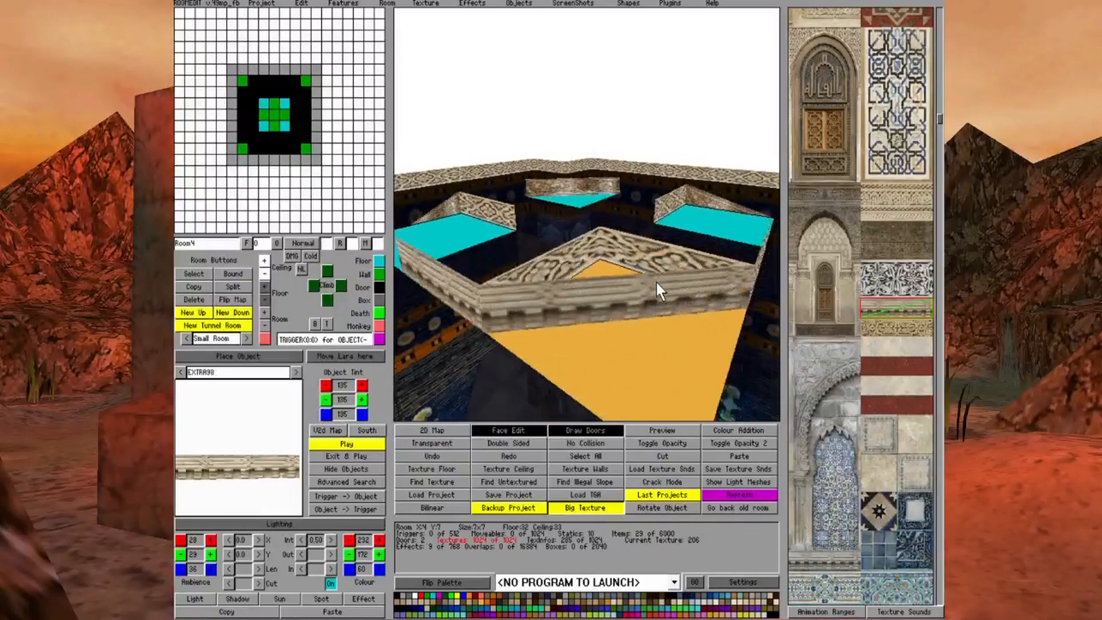
Apply the moulding strip to the remaining straight outer side walls between the EXTRA98 objects
left_click(677, 299)
key("Left")
key("Left")
key("Left")
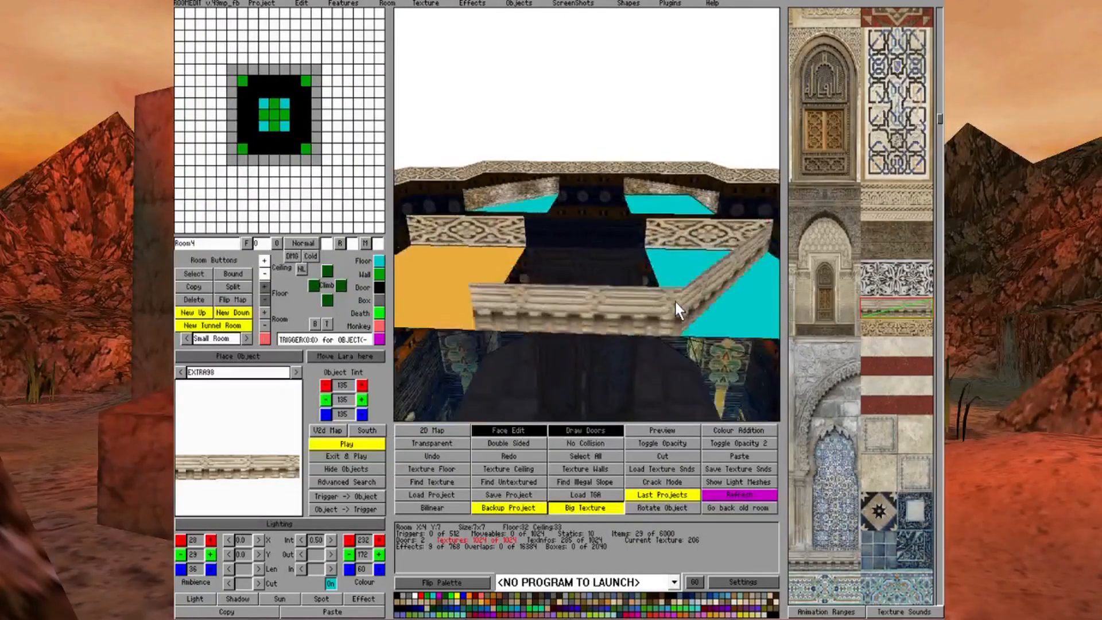
left_click(676, 302)
key("Left")
key("Left")
key("Left")
key("Left")
key("Left")
key("Left")
key("Left")
key("Left")
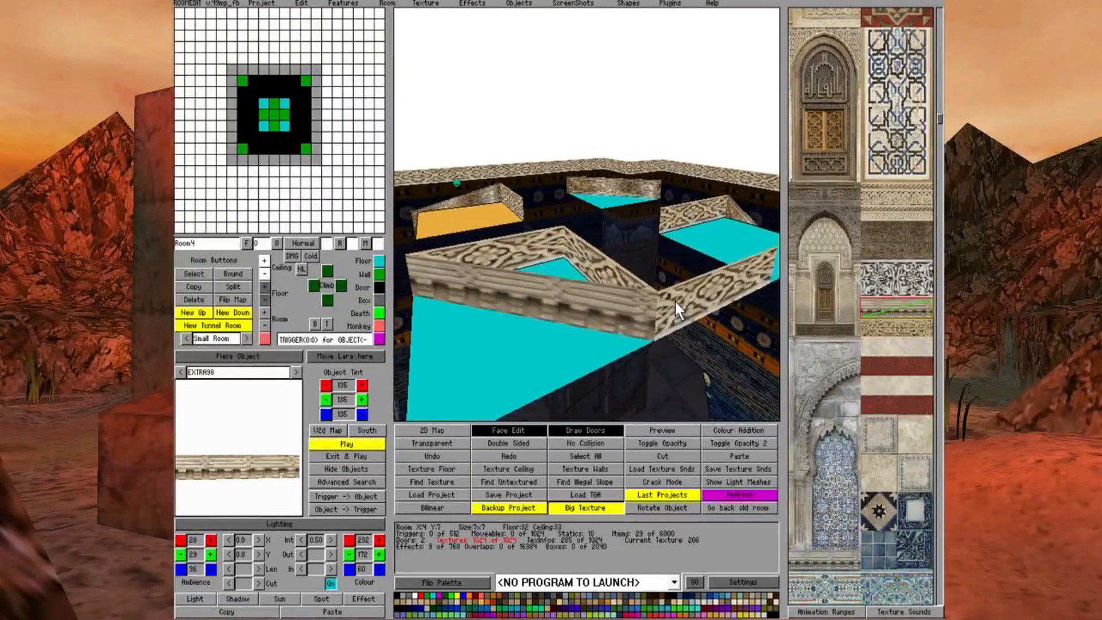
key("Left")
key("Left")
key("Left")
key("Left")
key("Left")
key("Left")
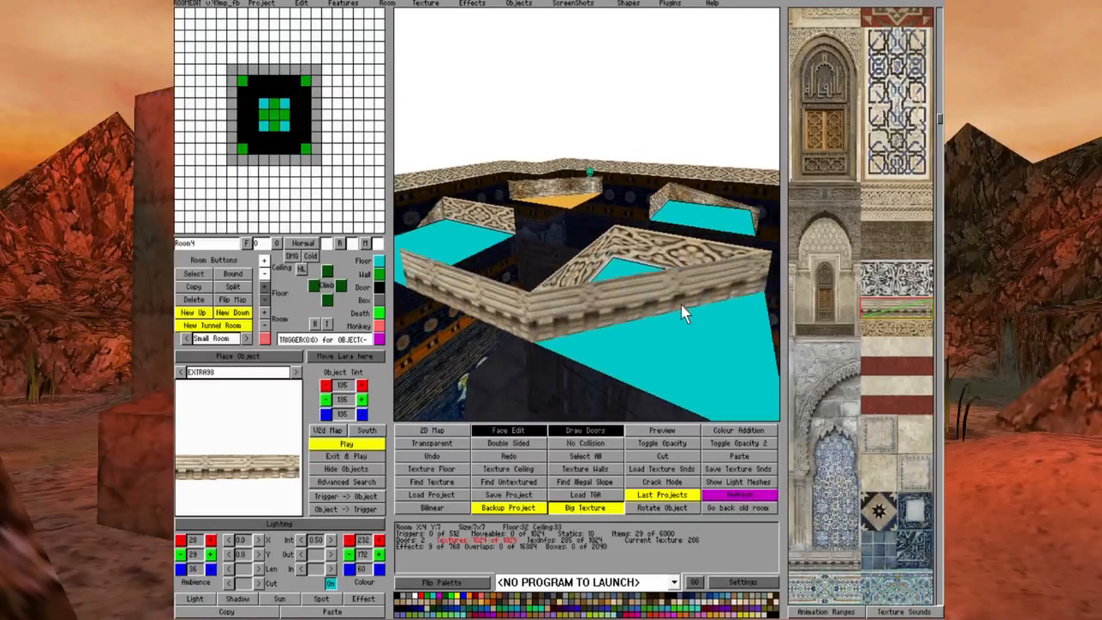
key("Left")
key("Left")
key("Left")
key("Left")
key("Left")
key("Left")
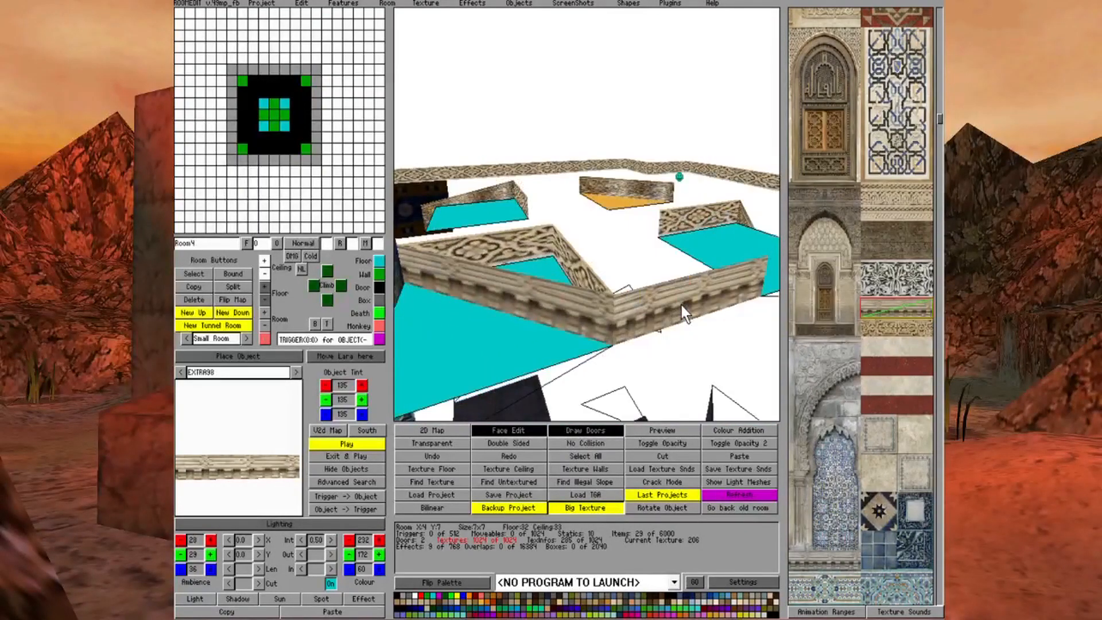
Try to make the protruding outer corner face beneath the Room4 tier invisible
key("Down")
key("Down")
key("Down")
key("Down")
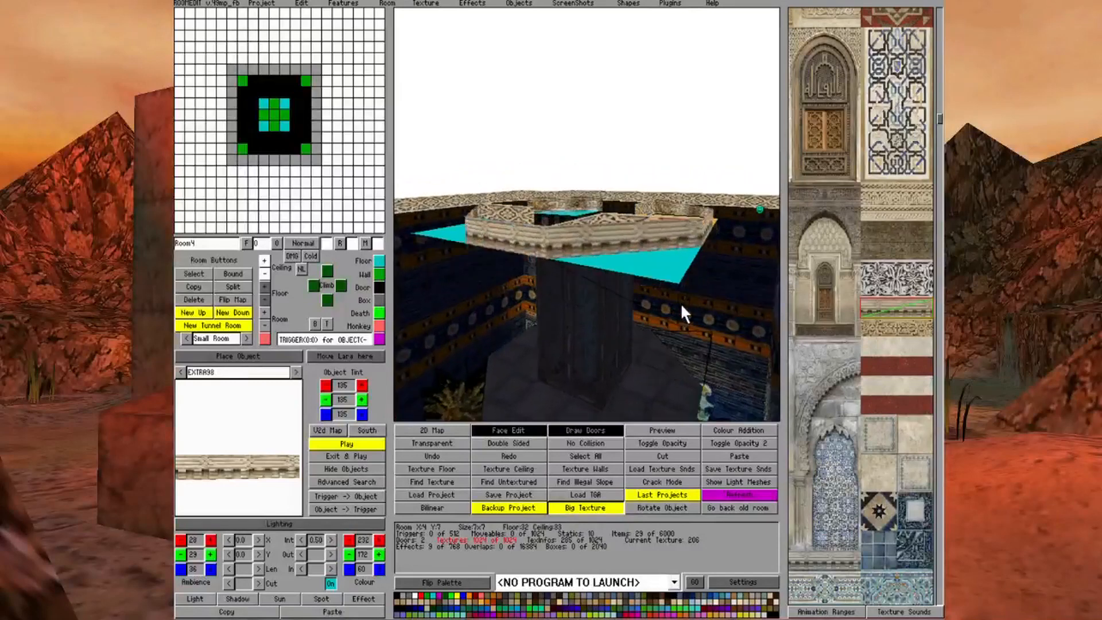
key("Up")
key("Up")
key("Up")
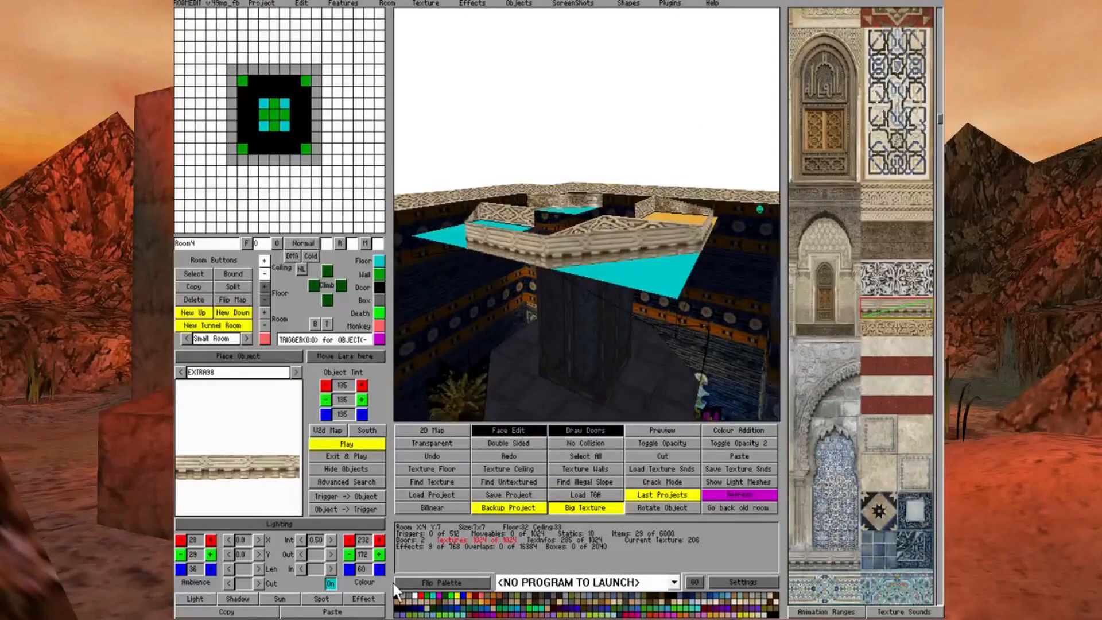
left_click(396, 598)
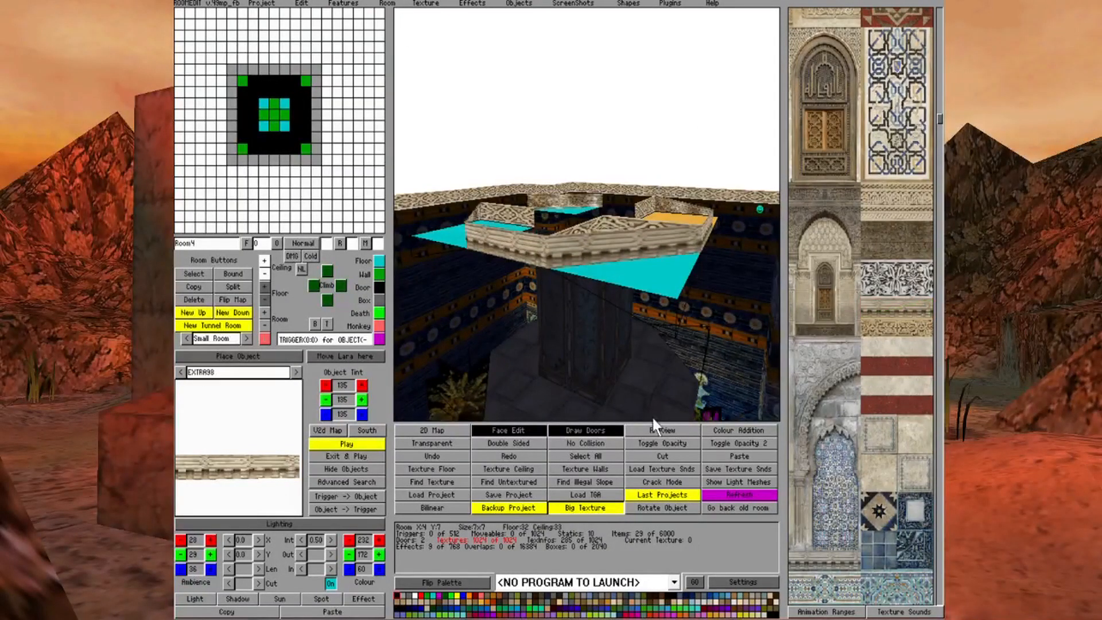
left_click(669, 280)
key("Down")
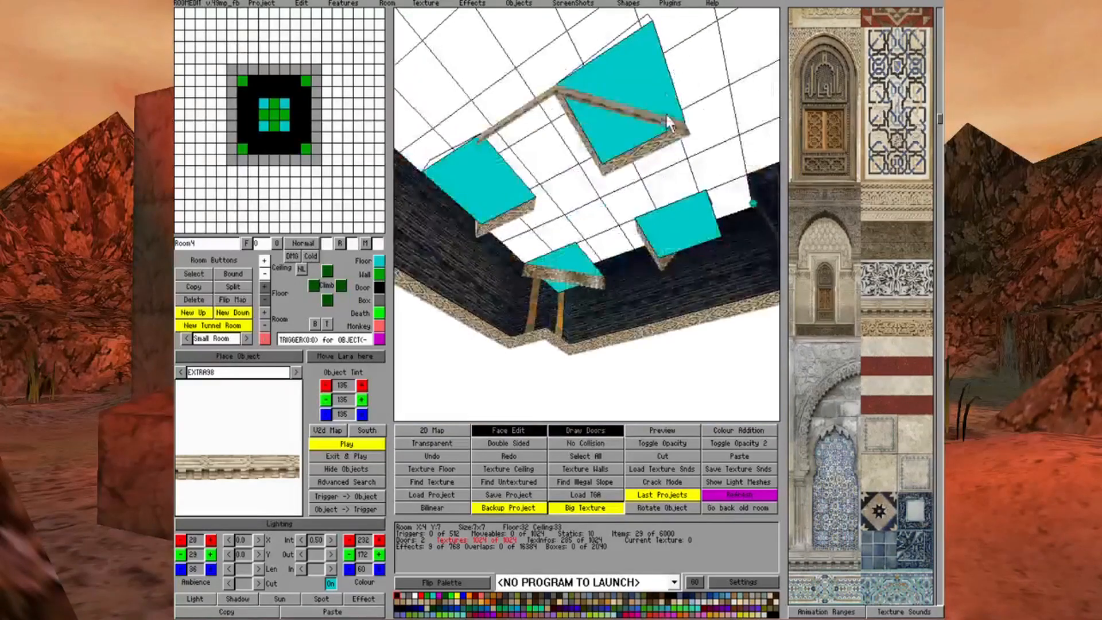
key("Up")
key("Right")
key("Right")
key("Right")
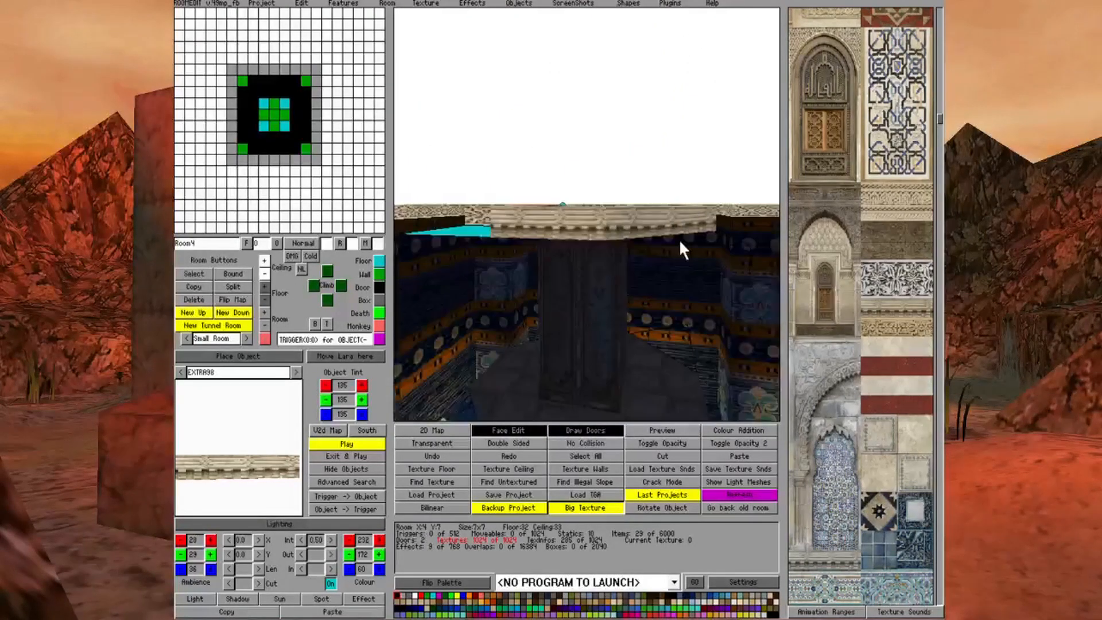
key("Right")
key("Right")
left_click(541, 246)
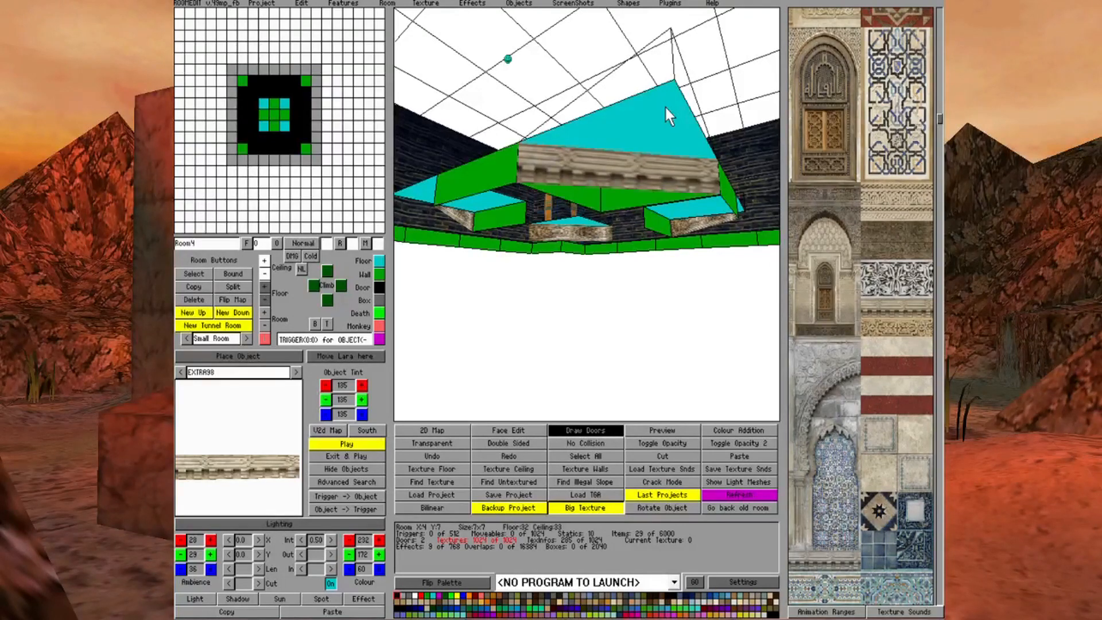
Outside Face Edit, lower the ceiling at the outer corner of the Room4 tier squares X:8 Y:9 and X:6 Y:9
left_click(682, 113)
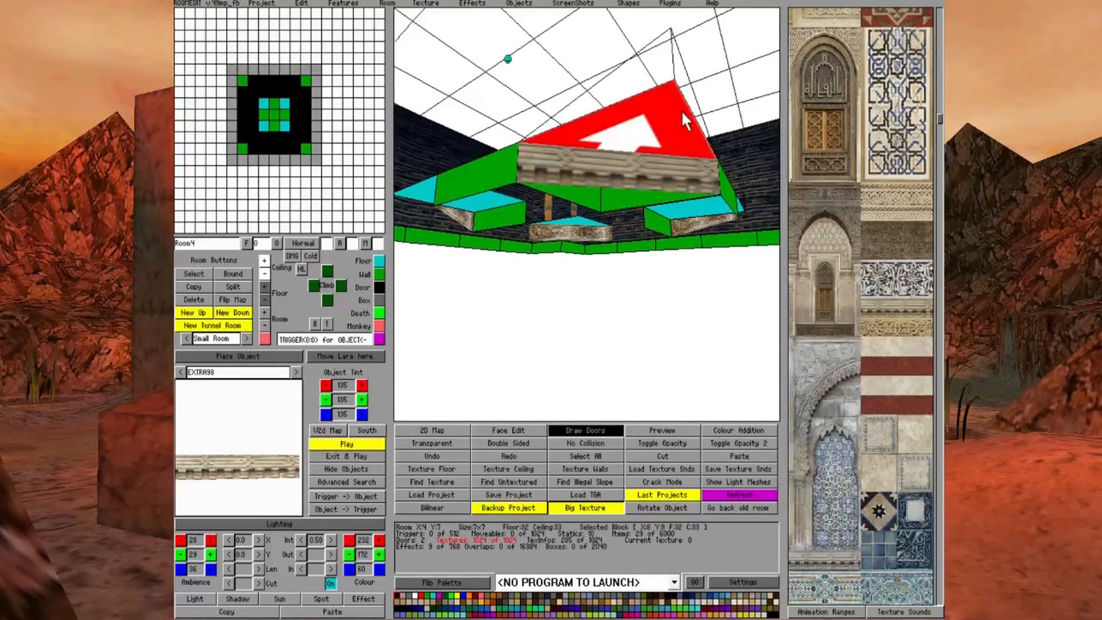
right_click_drag(560, 125, 566, 123)
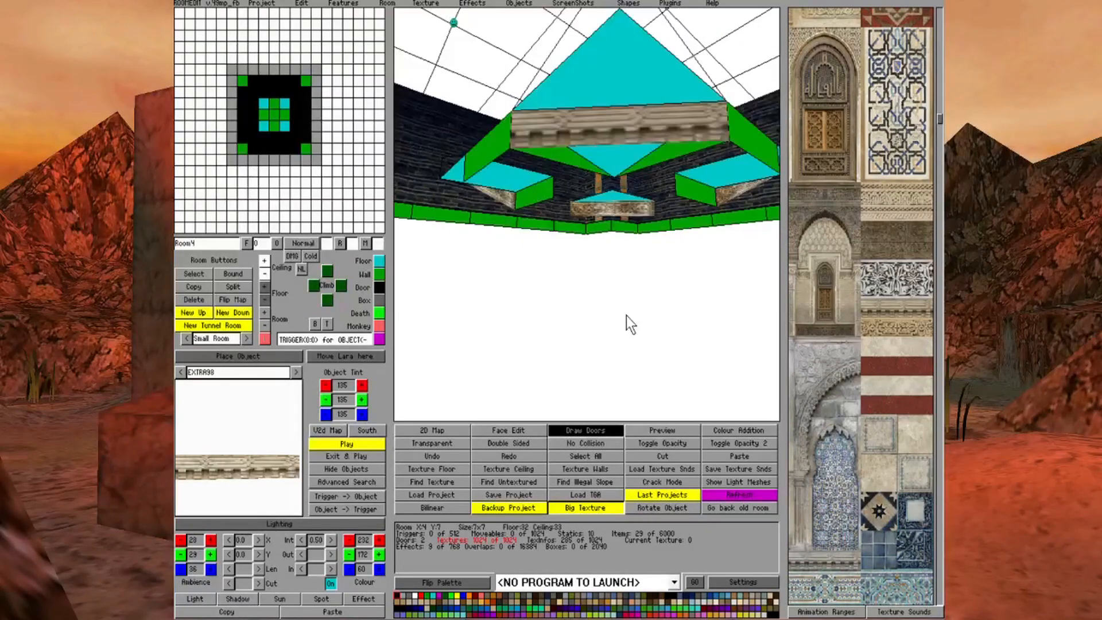
left_click(598, 71)
key("Left")
key("Left")
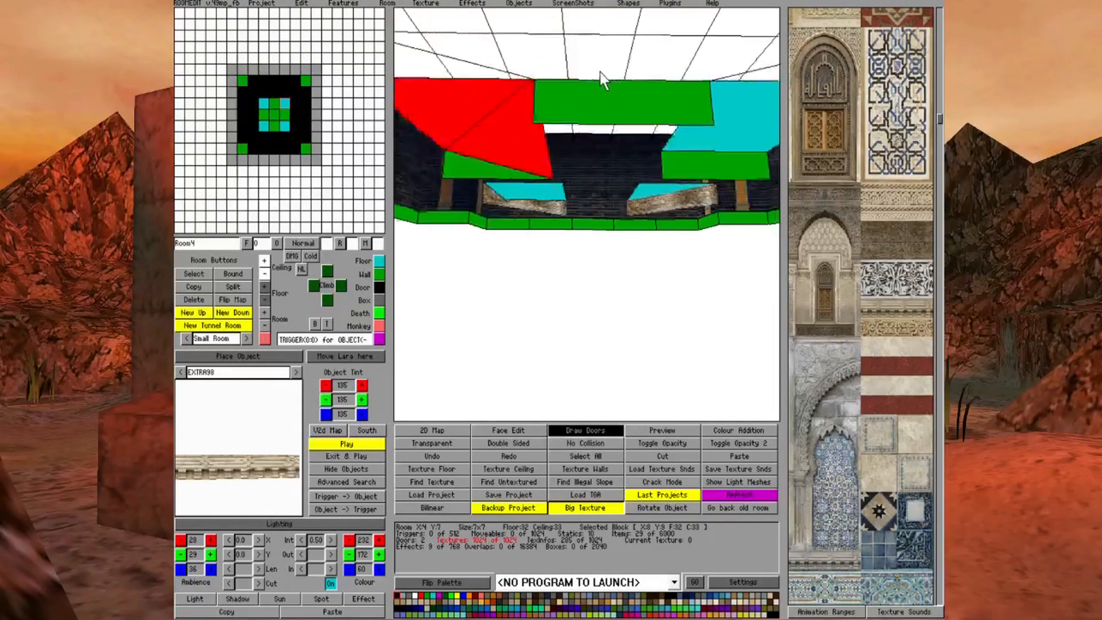
key("Down")
double_click(732, 102)
left_click(733, 102)
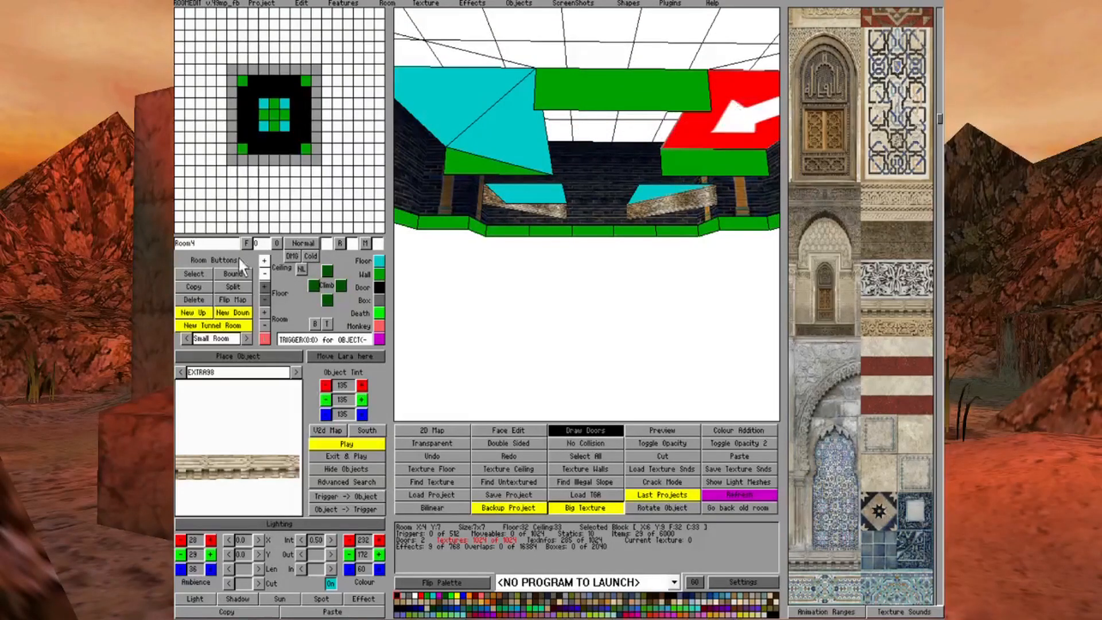
left_click(267, 276)
Turn on No Collision for the tier's corner square X:8 Y:11
right_click(479, 261)
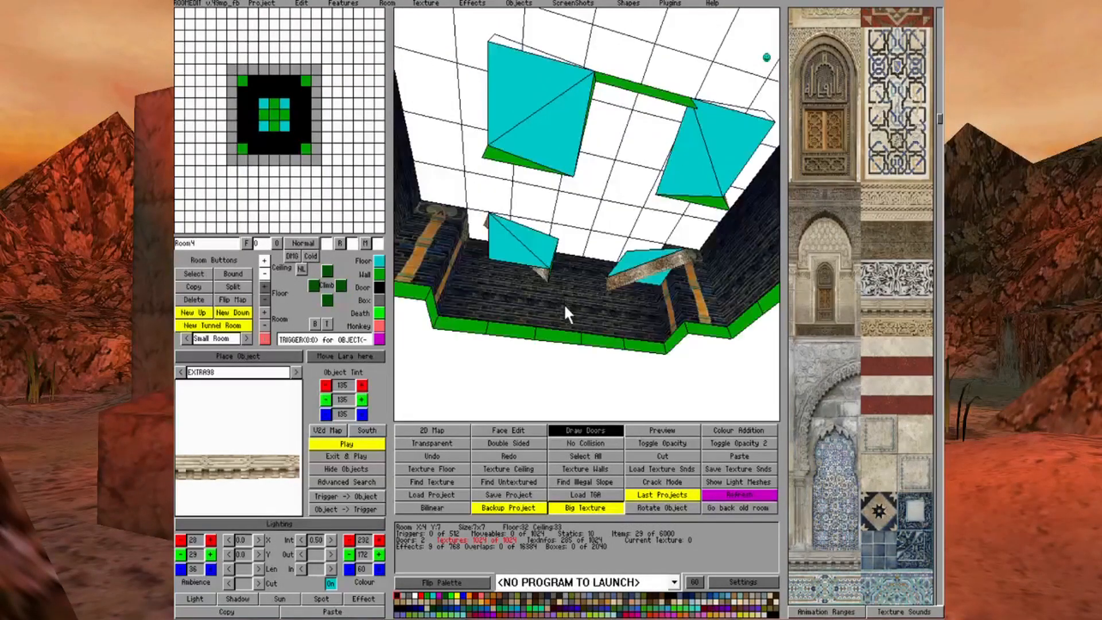
left_click(524, 78)
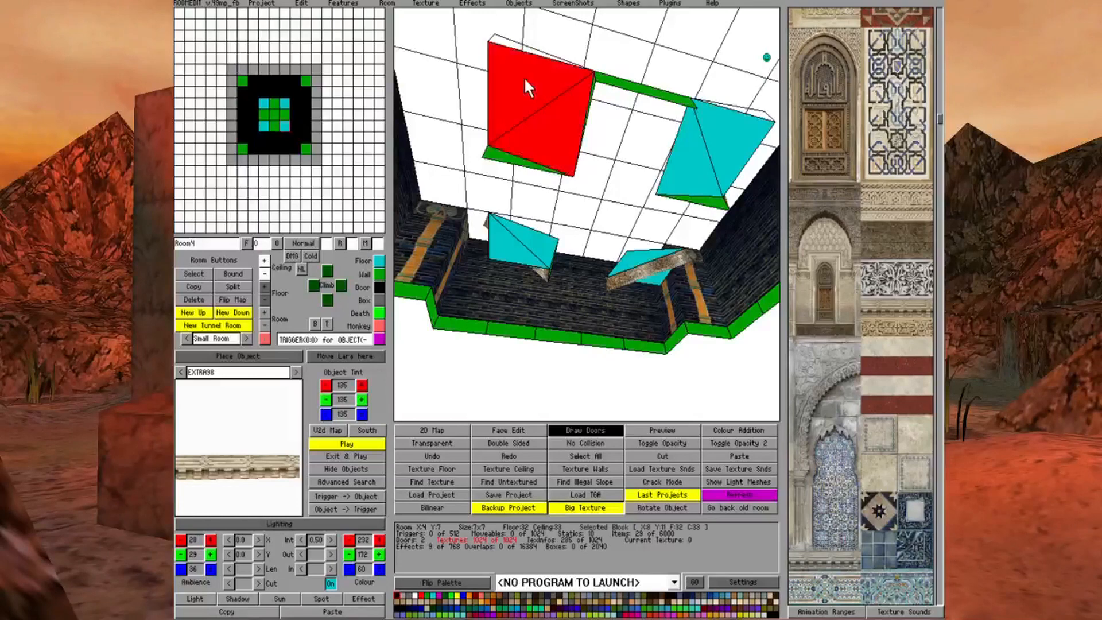
left_click(583, 445)
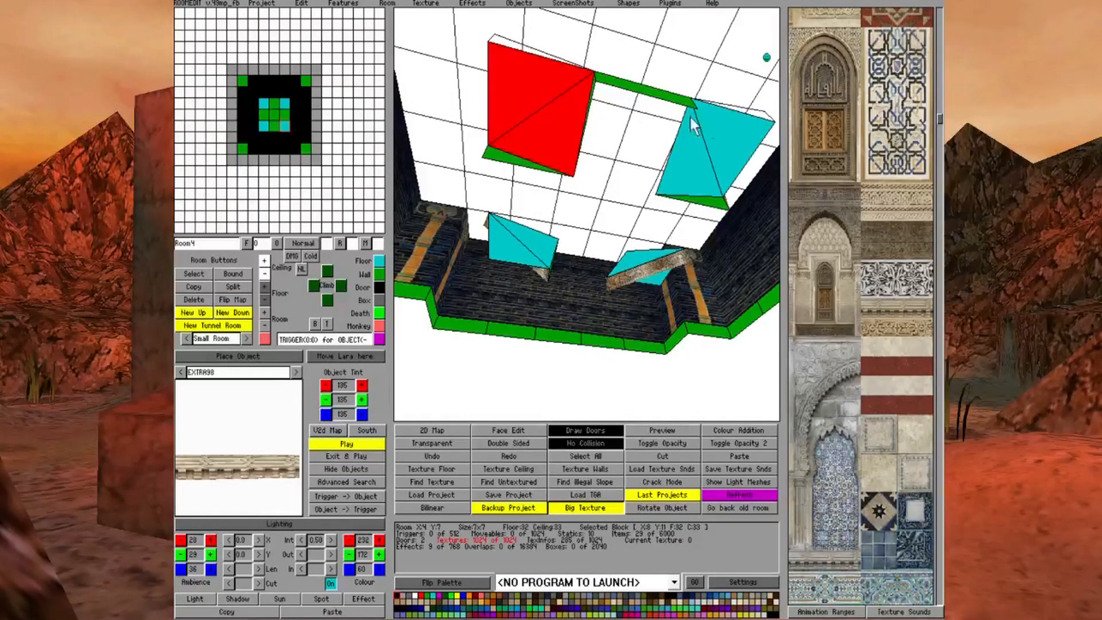
Turn on No Collision for the outer ceiling triangles of the Room4 tier's remaining corner squares
left_click(714, 132)
right_click(468, 180)
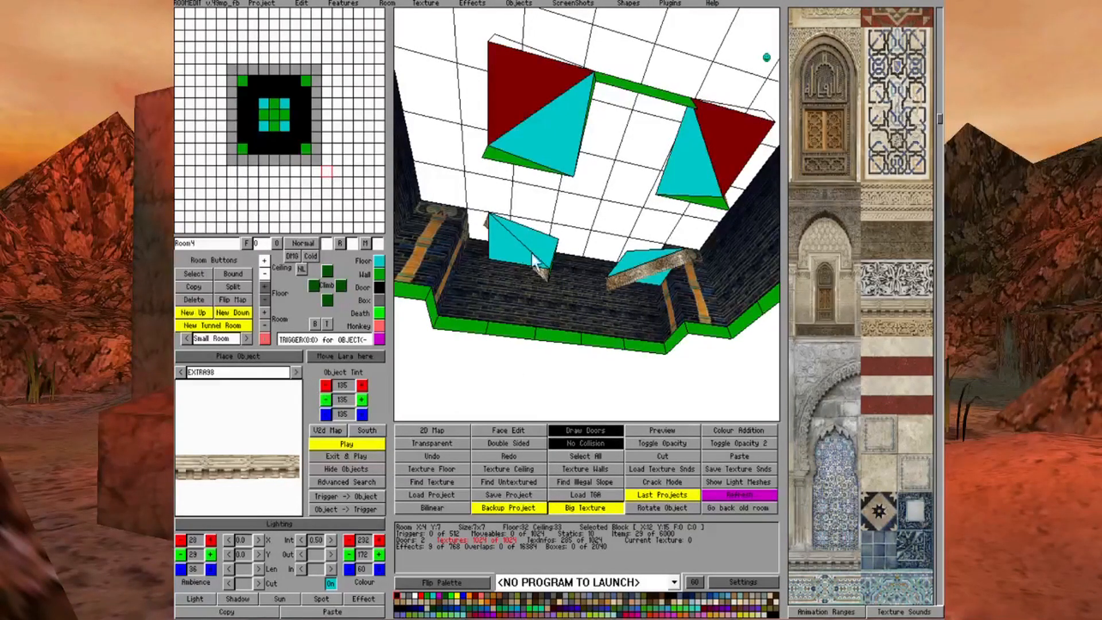
key("Left")
key("Down")
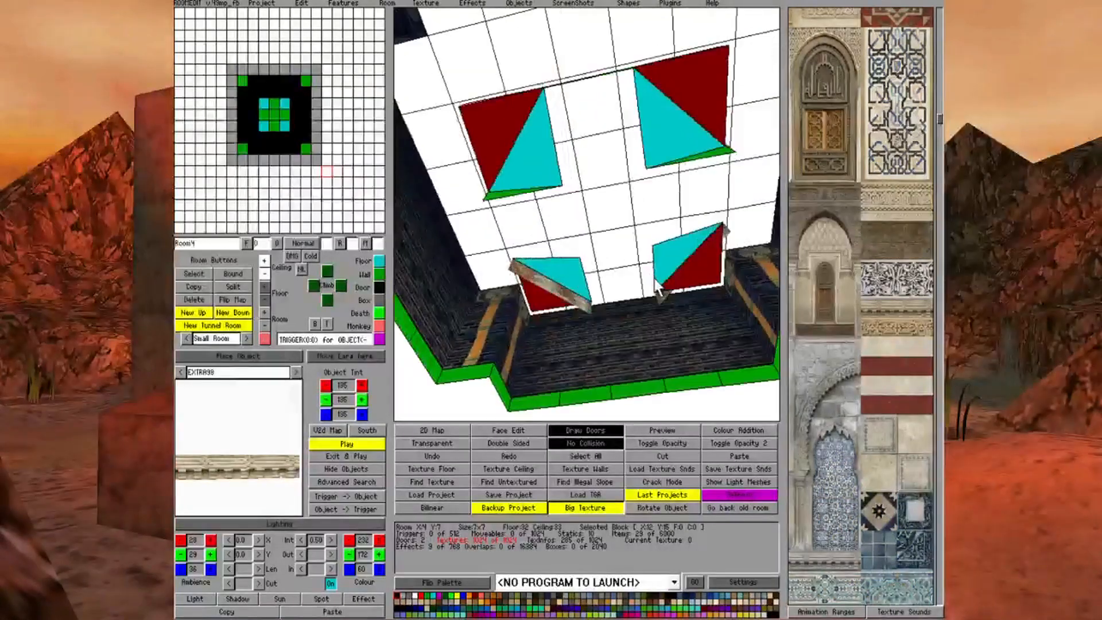
key("Right")
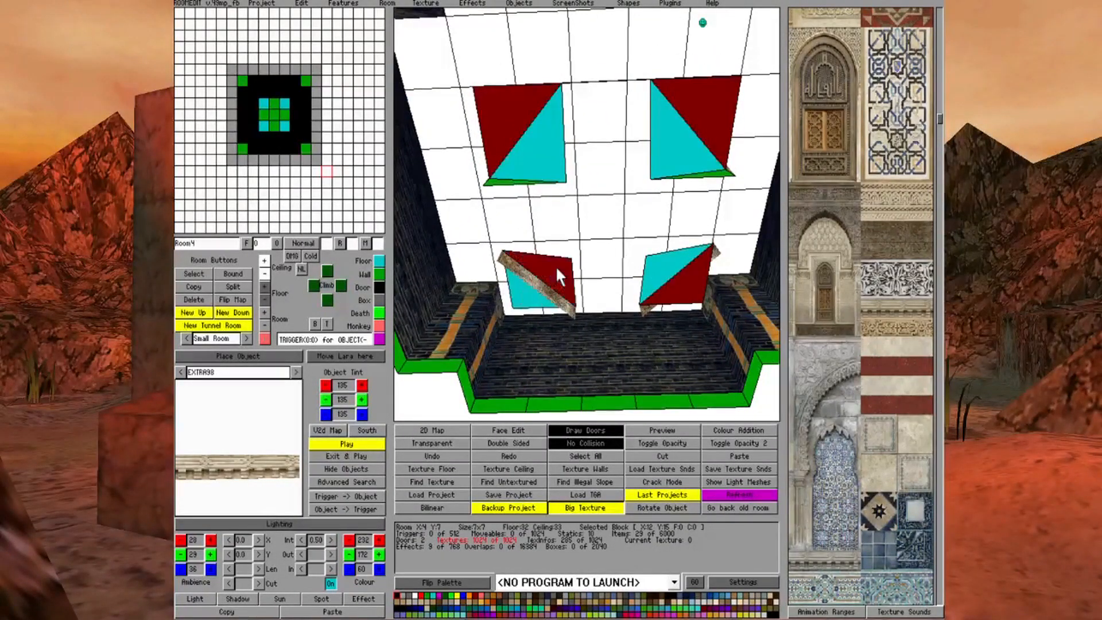
left_click(534, 310)
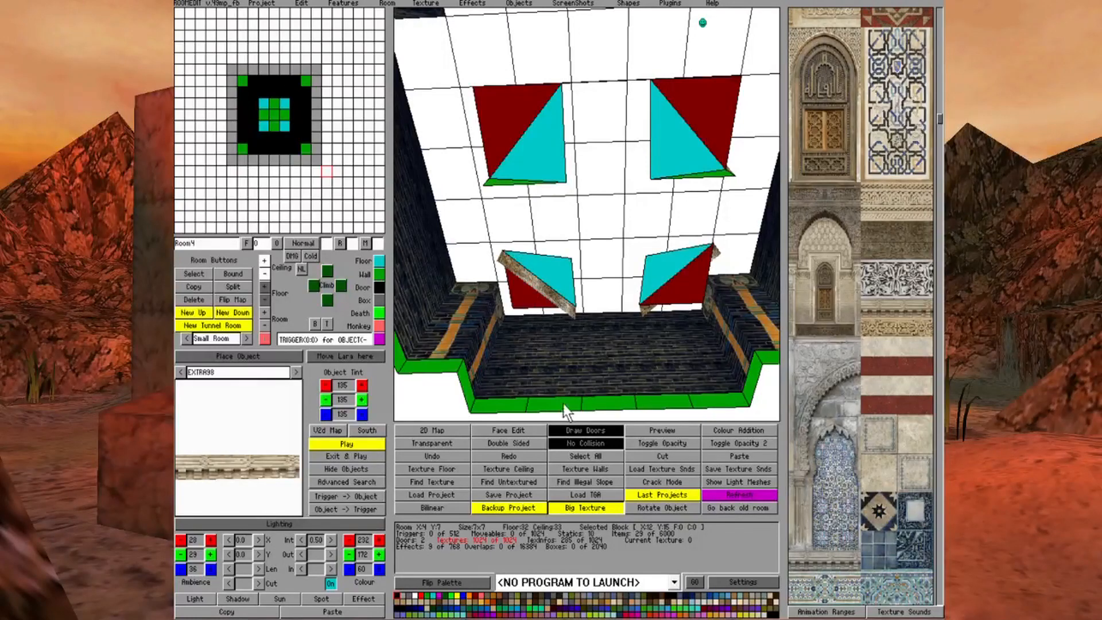
left_click(567, 443)
In Face Edit, make the ceiling faces of the tier's four corner squares invisible
left_click(520, 434)
left_click(670, 267)
left_click(692, 135)
left_click(561, 155)
left_click(554, 267)
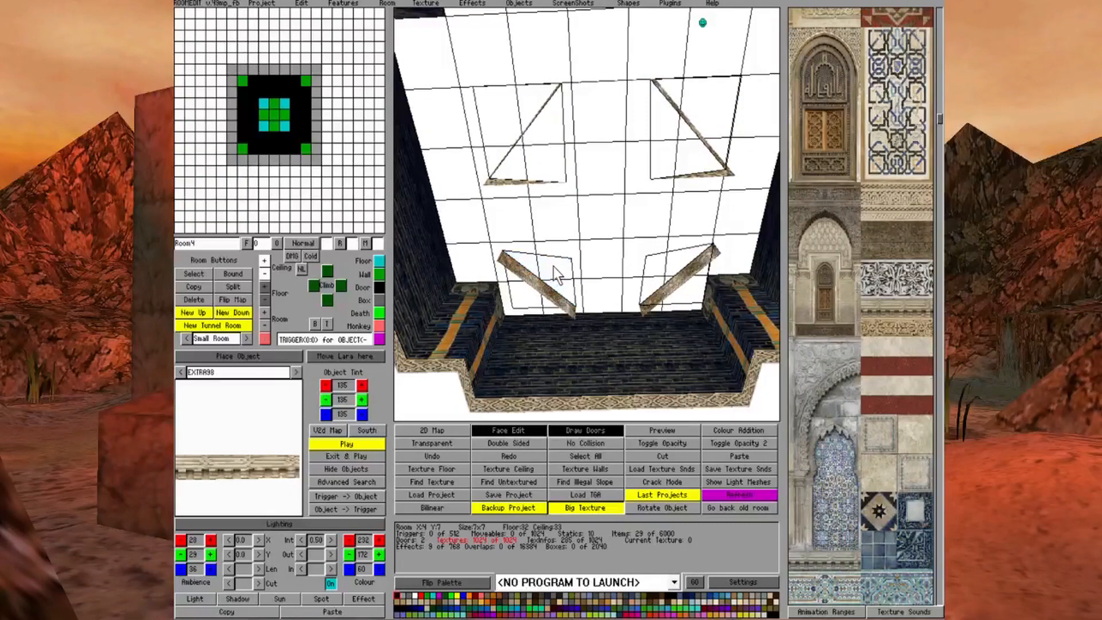
Outside Face Edit, raise the floor at the outer corner of the tier's square X:8 Y:11
key("Right")
key("Up")
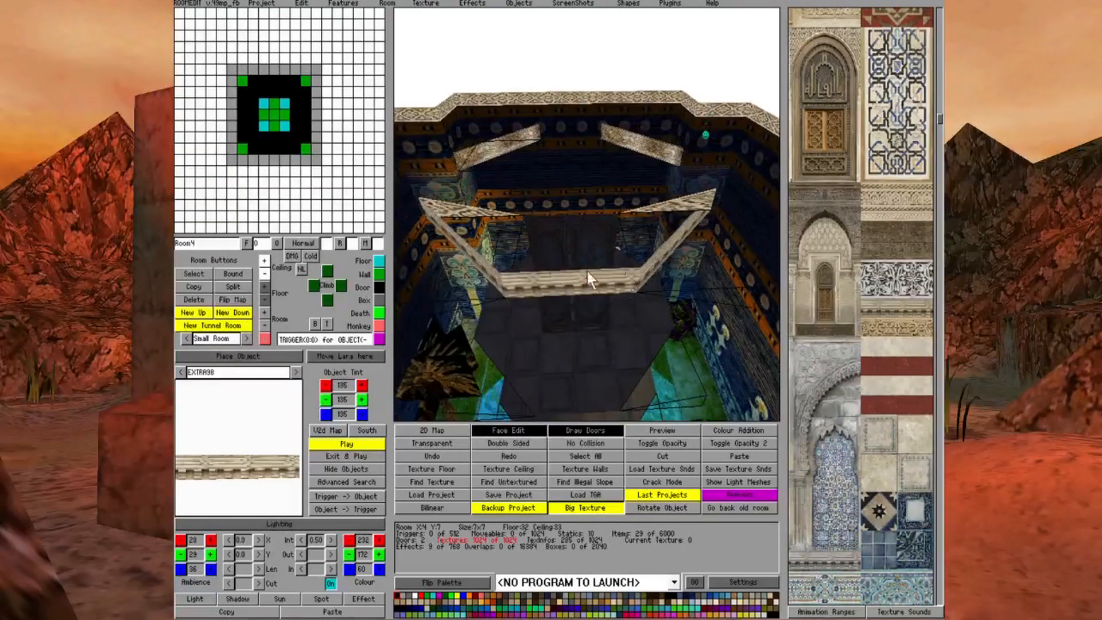
left_click(665, 230)
left_click(509, 432)
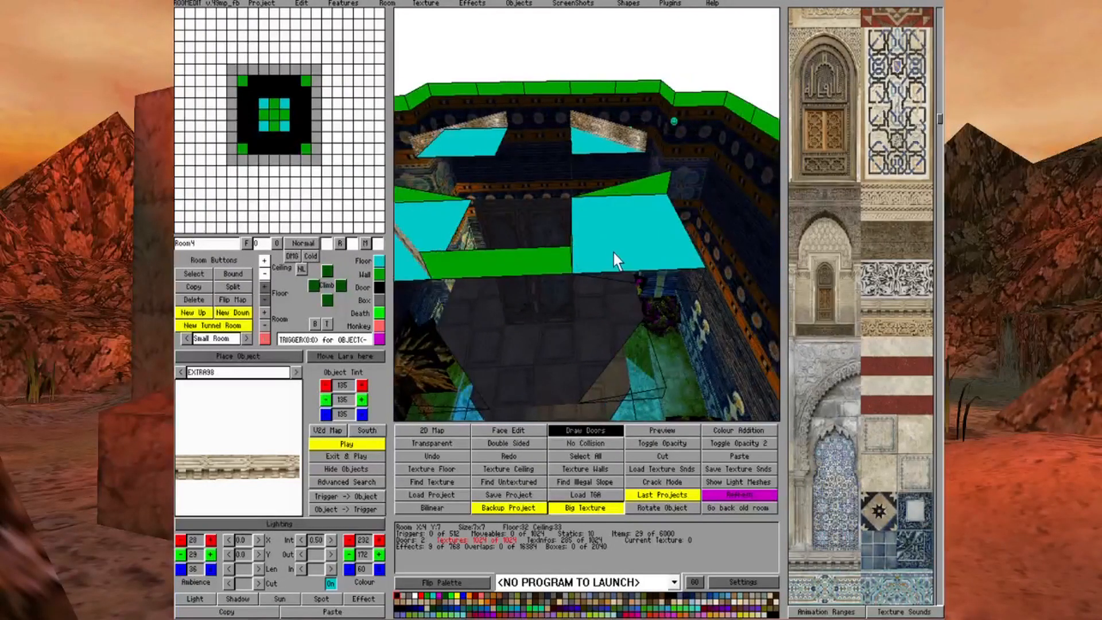
left_click(609, 242)
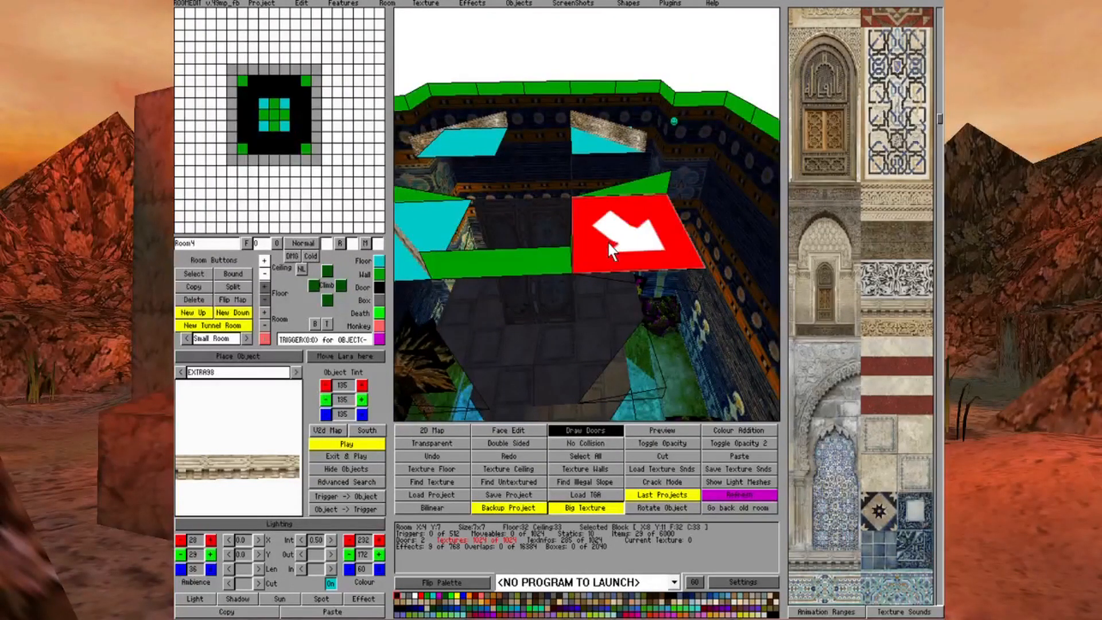
left_click(265, 286)
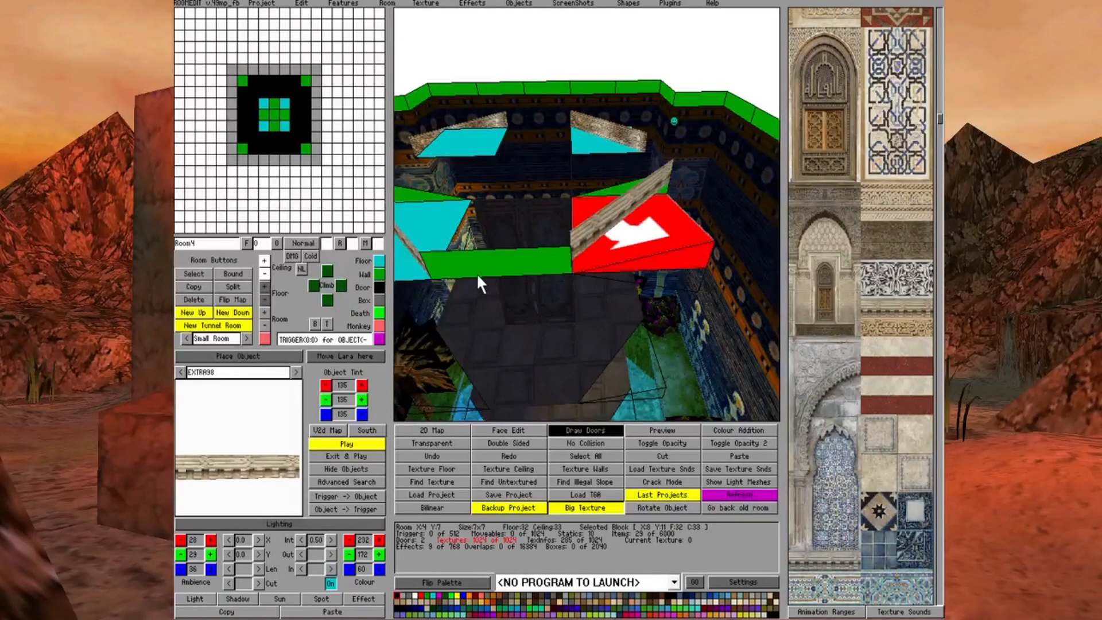
Raise the floor at the outer corner of the tier's remaining corner squares, including X:6 Y:9
key("Left")
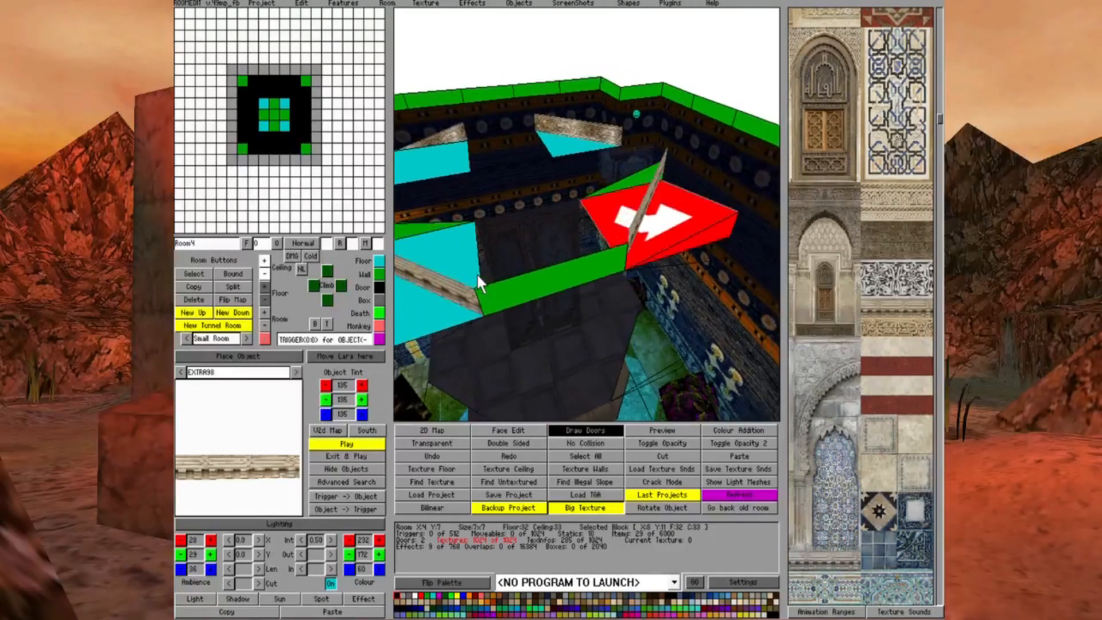
key("Left")
key("Up")
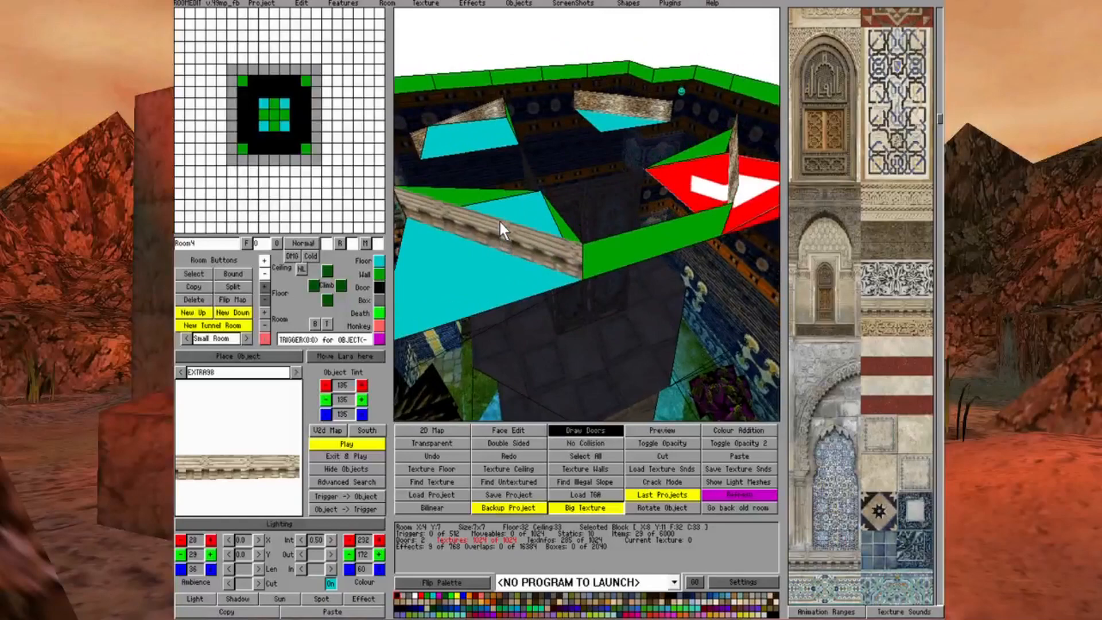
key("Left")
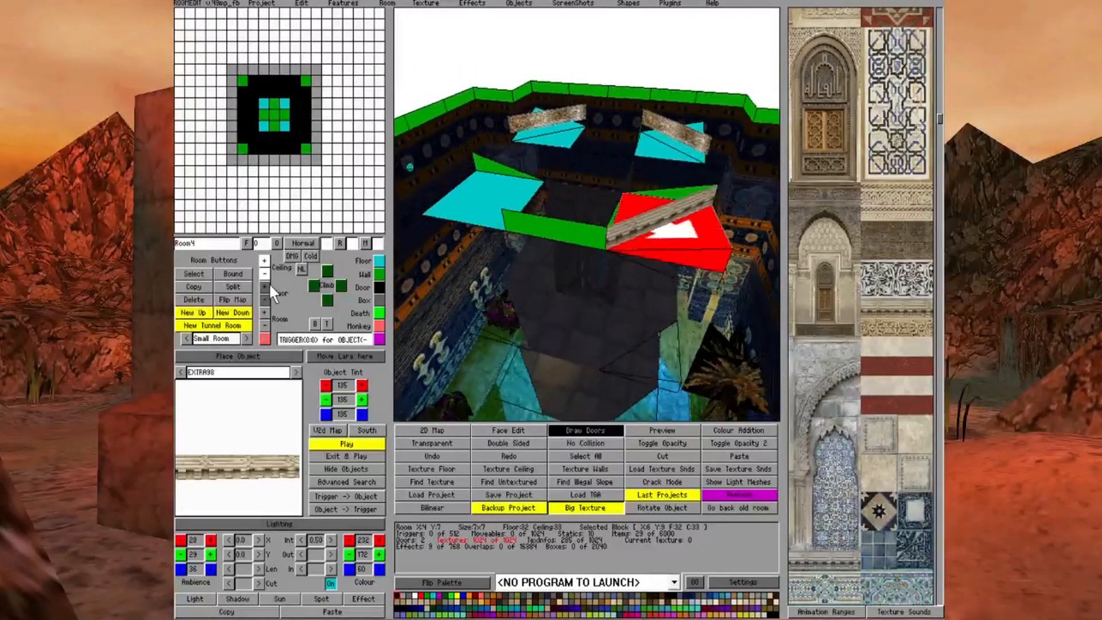
left_click(472, 217)
left_click(472, 217, "ctrl")
left_click(472, 217, "ctrl")
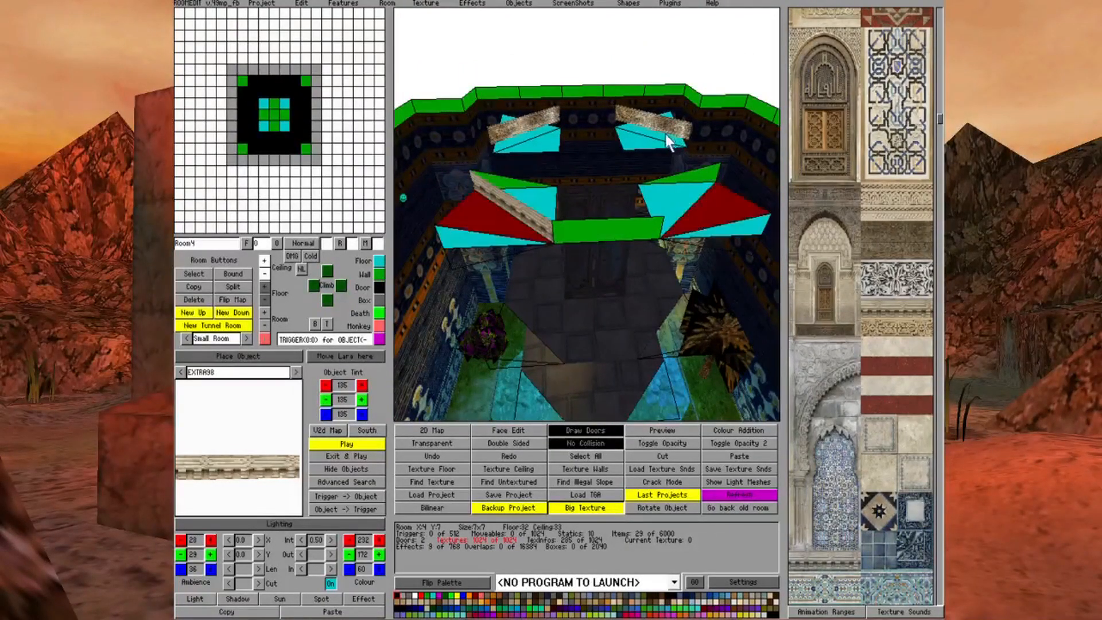
Turn on No Collision for the outer floor triangles of the tier's corner squares, keeping the inner triangles solid
left_click(648, 138)
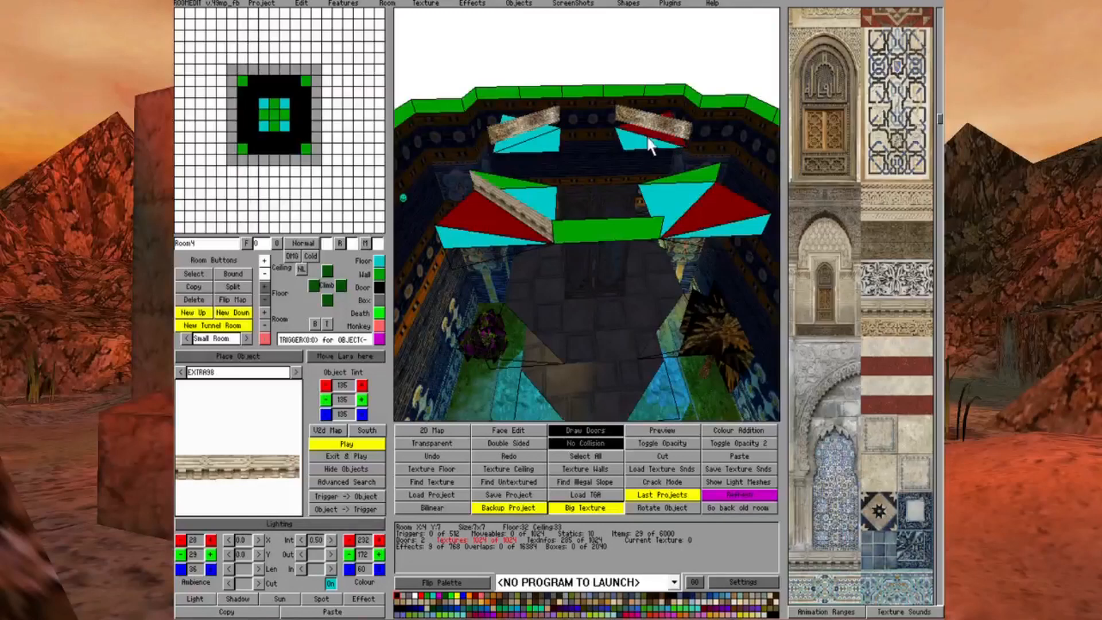
left_click(507, 143)
key("Left")
key("Left")
key("Up")
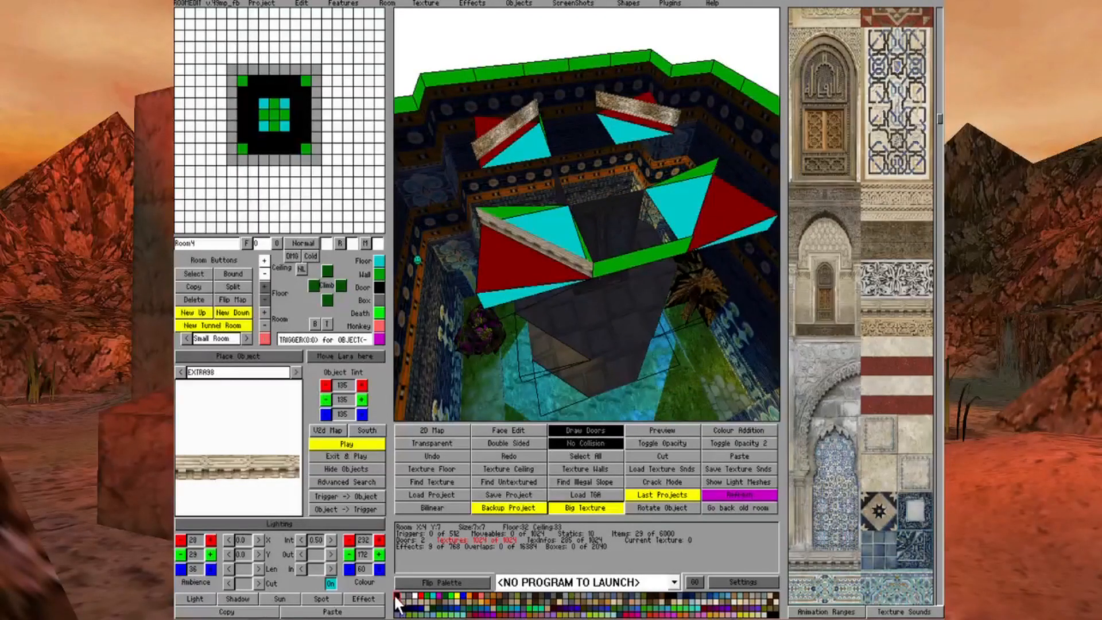
left_click(505, 264)
left_click(556, 225)
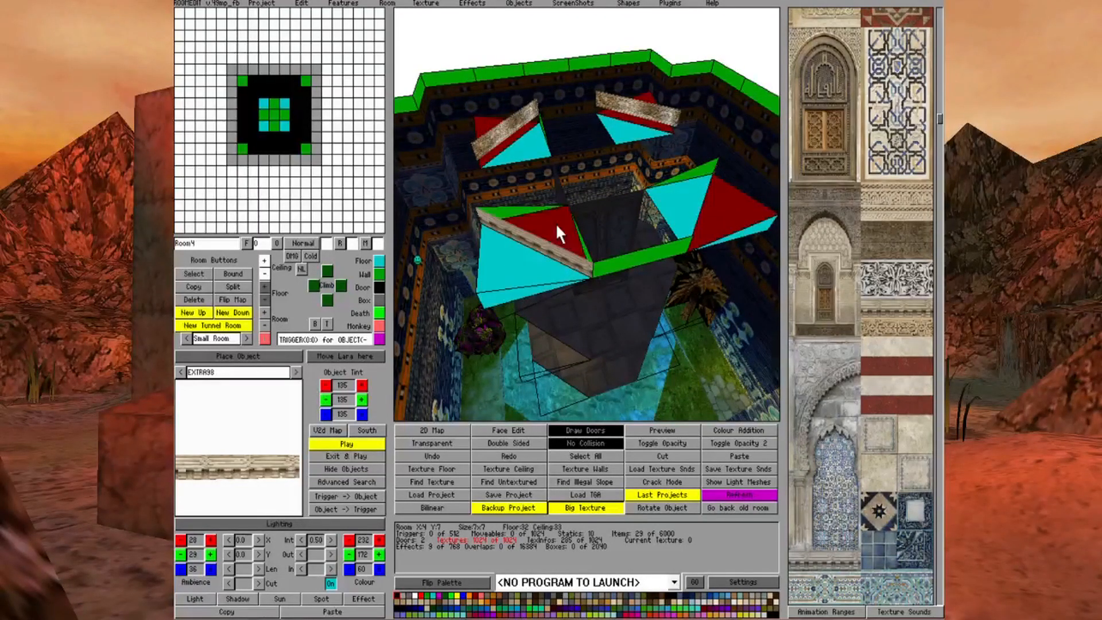
left_click(524, 243)
left_click(535, 277)
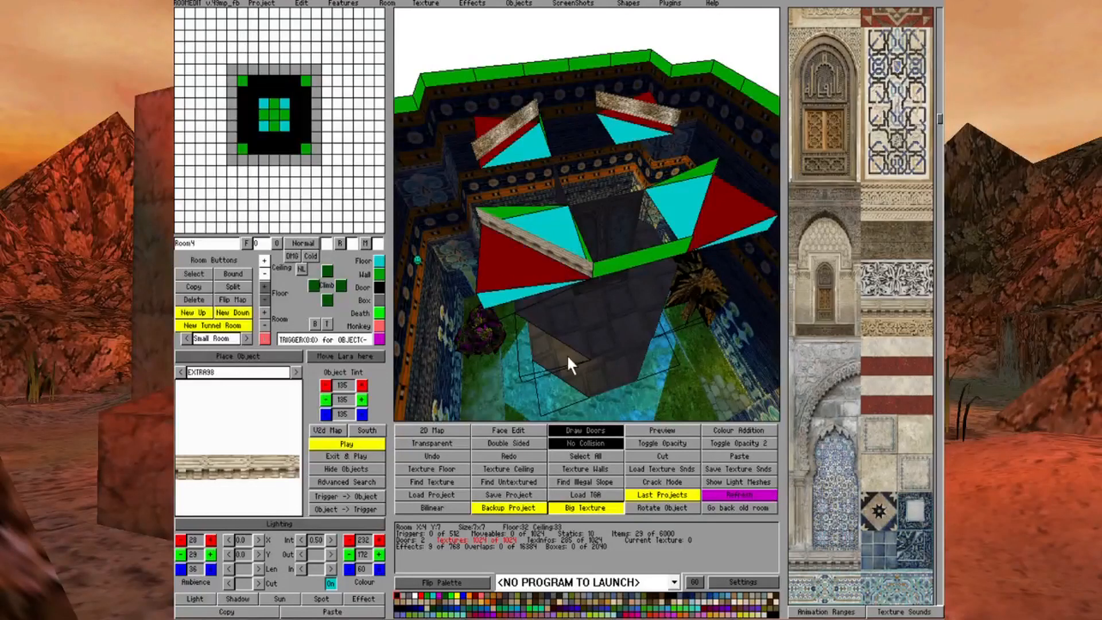
left_click(570, 442)
In Face Edit, make the outer floor triangles beyond the EXTRA98 objects invisible on all four corners
left_click(516, 430)
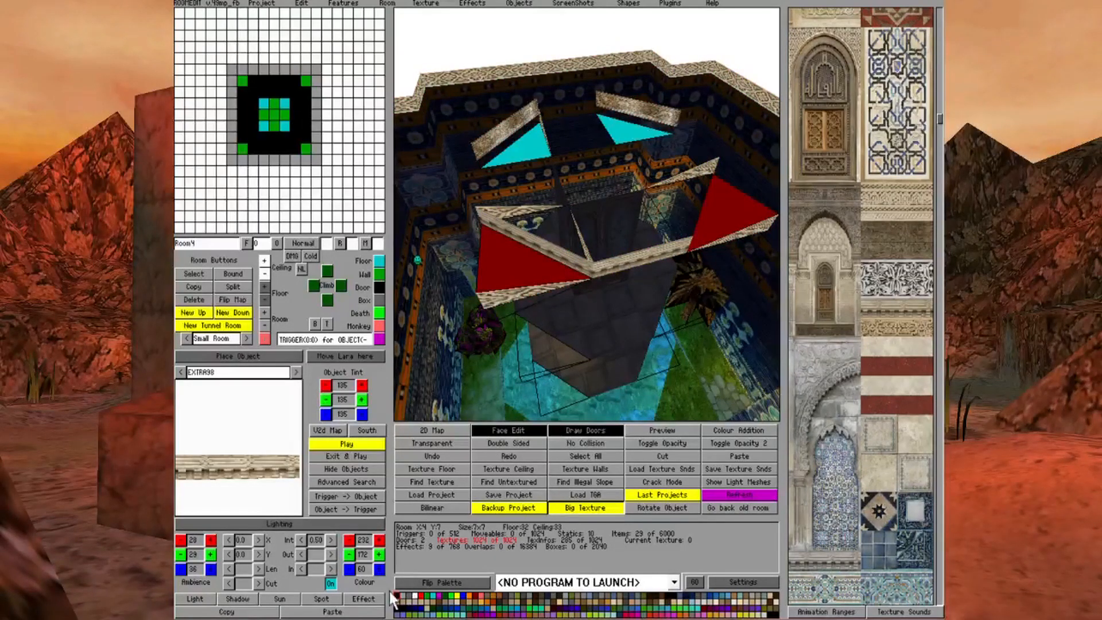
left_click(497, 267)
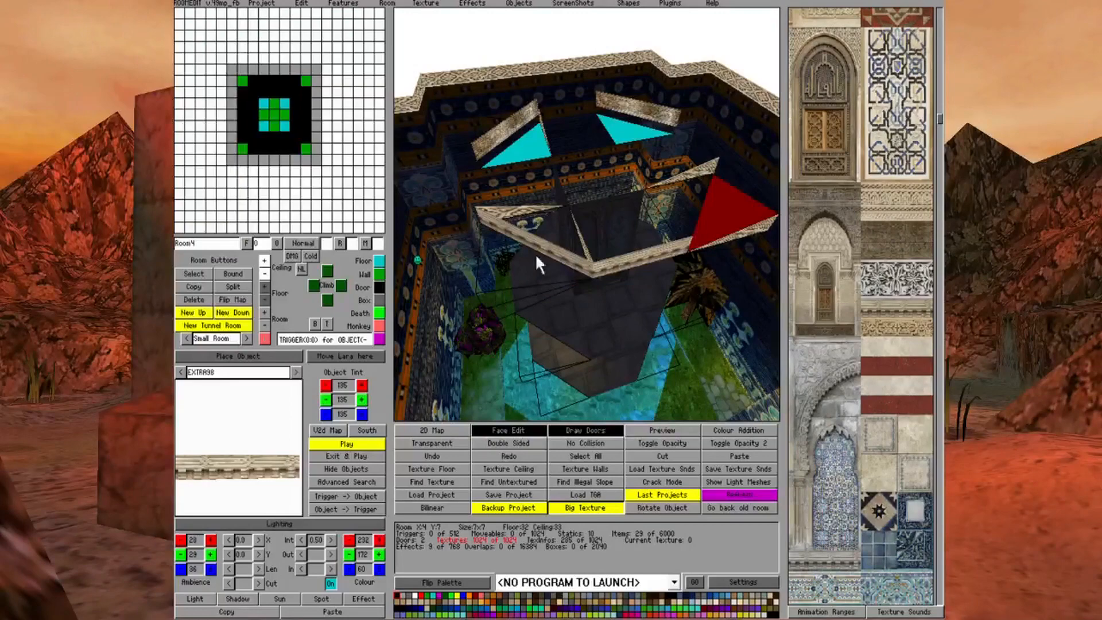
left_click(743, 203)
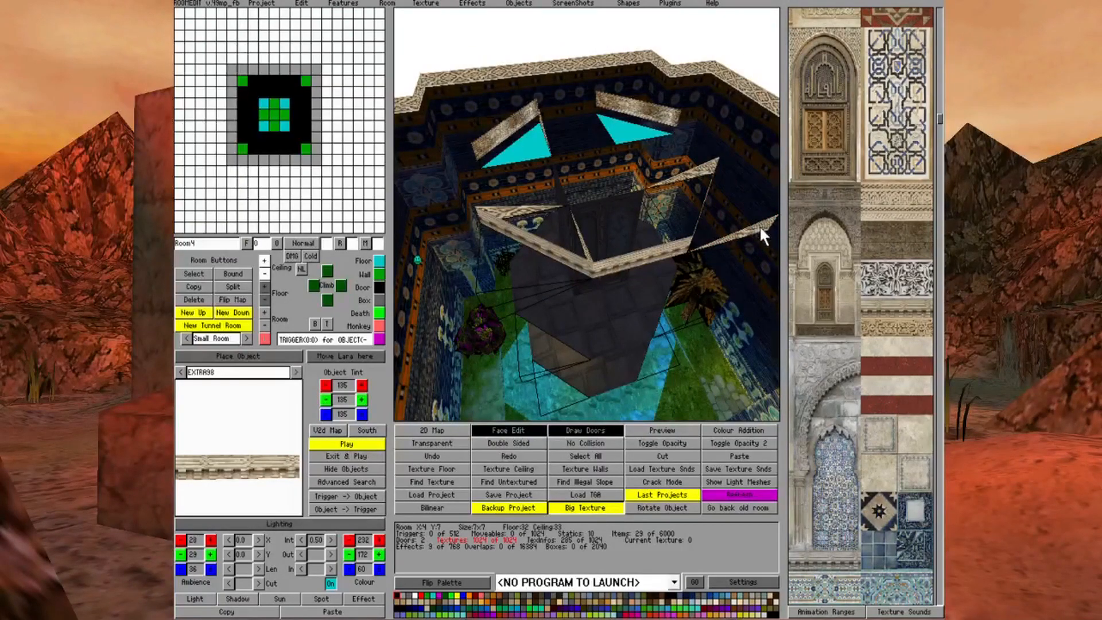
key("Left")
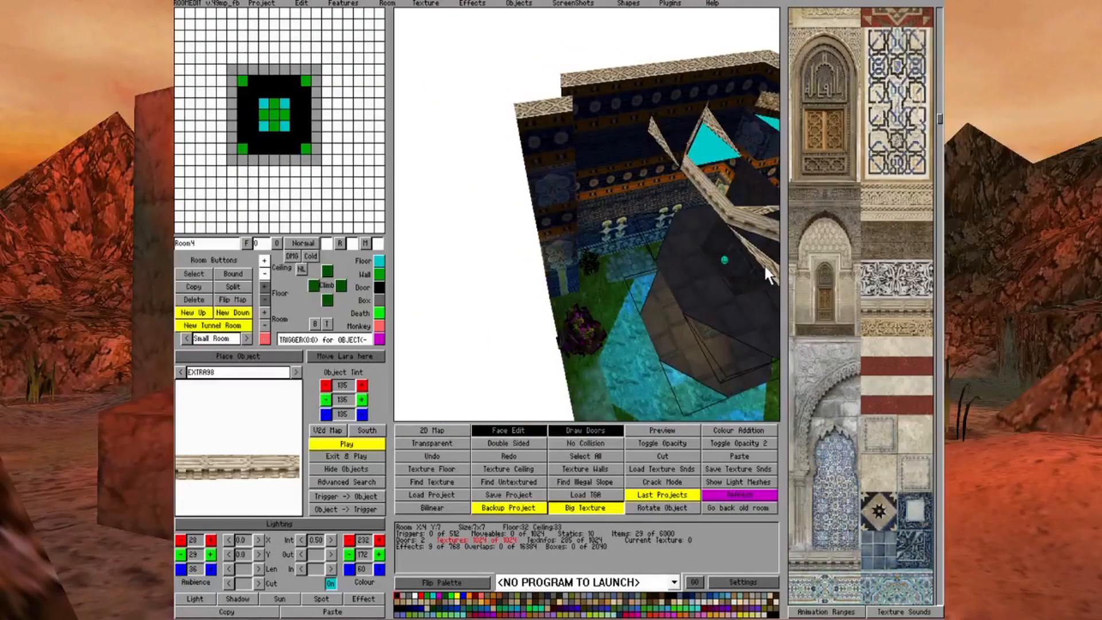
key("Down")
key("Left")
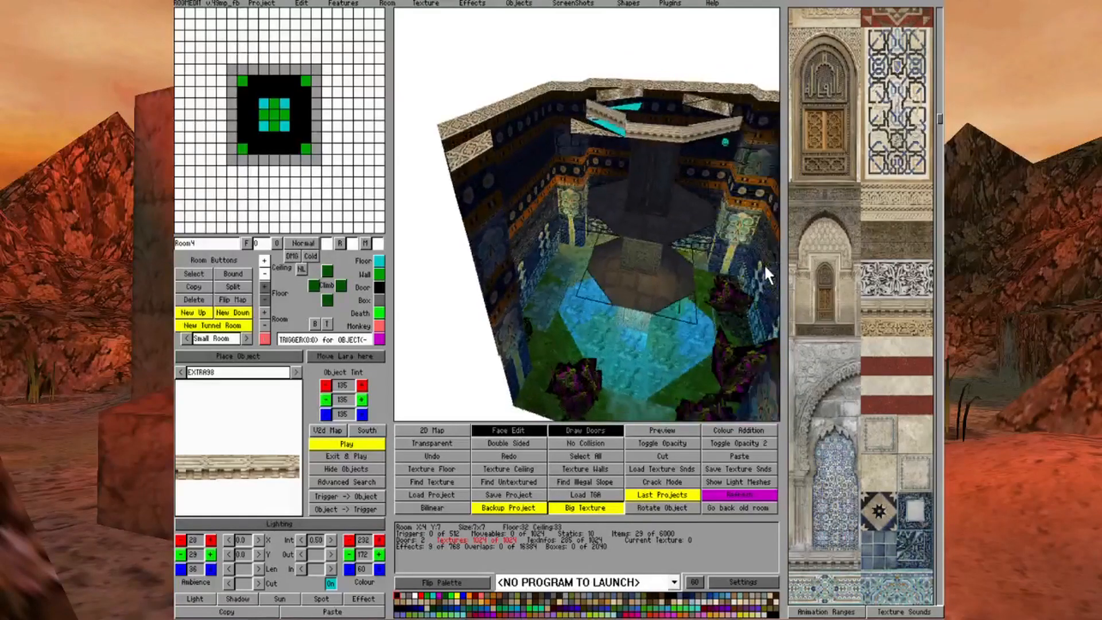
key("Left")
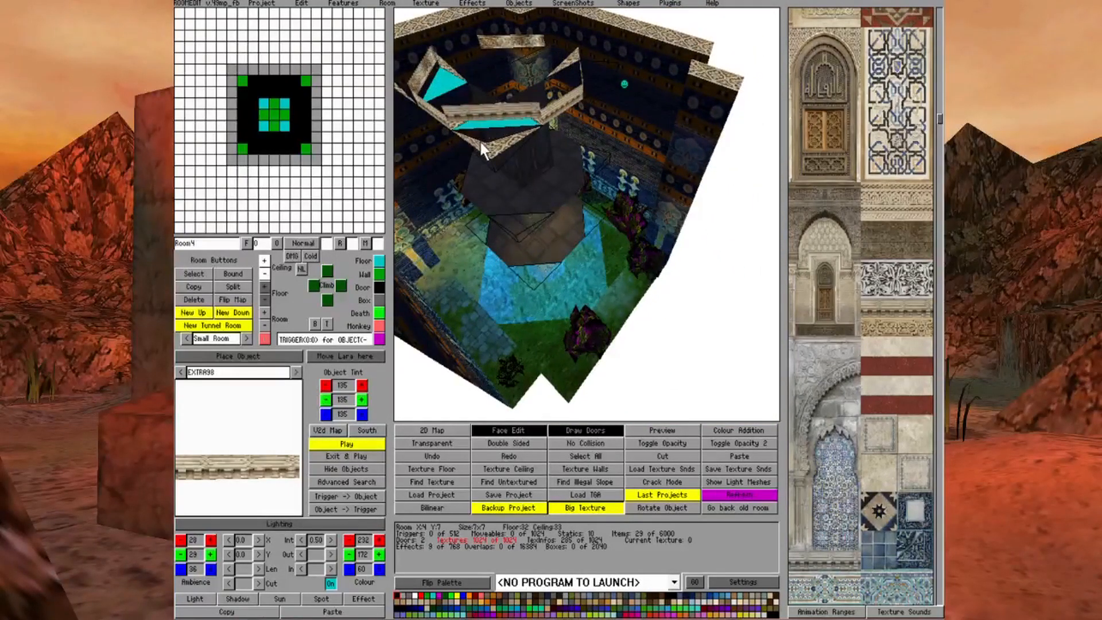
key("Left")
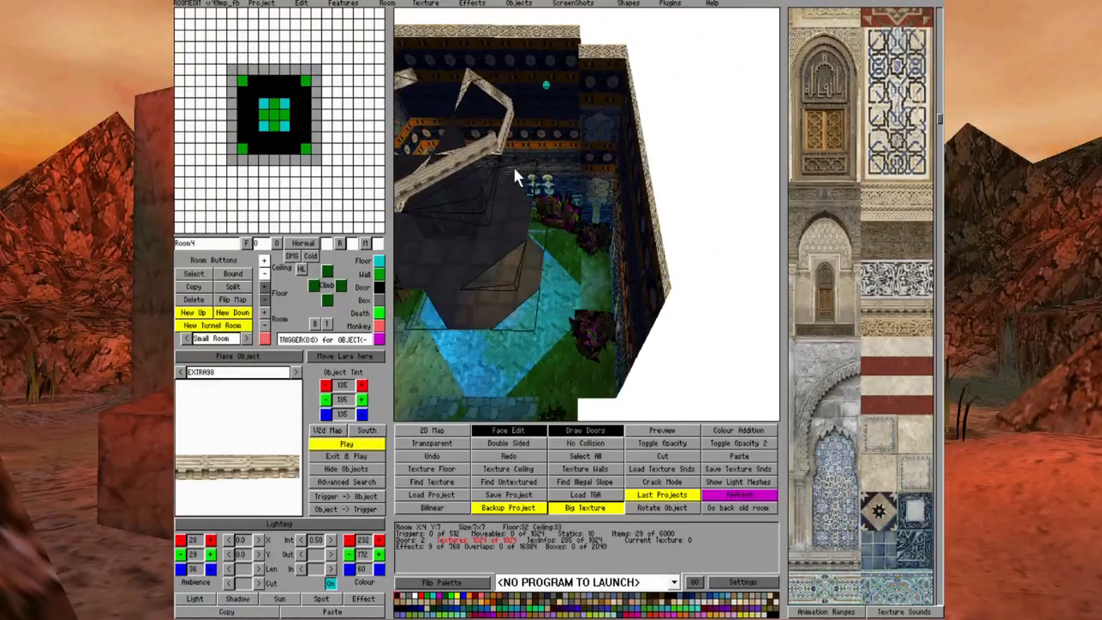
key("Right")
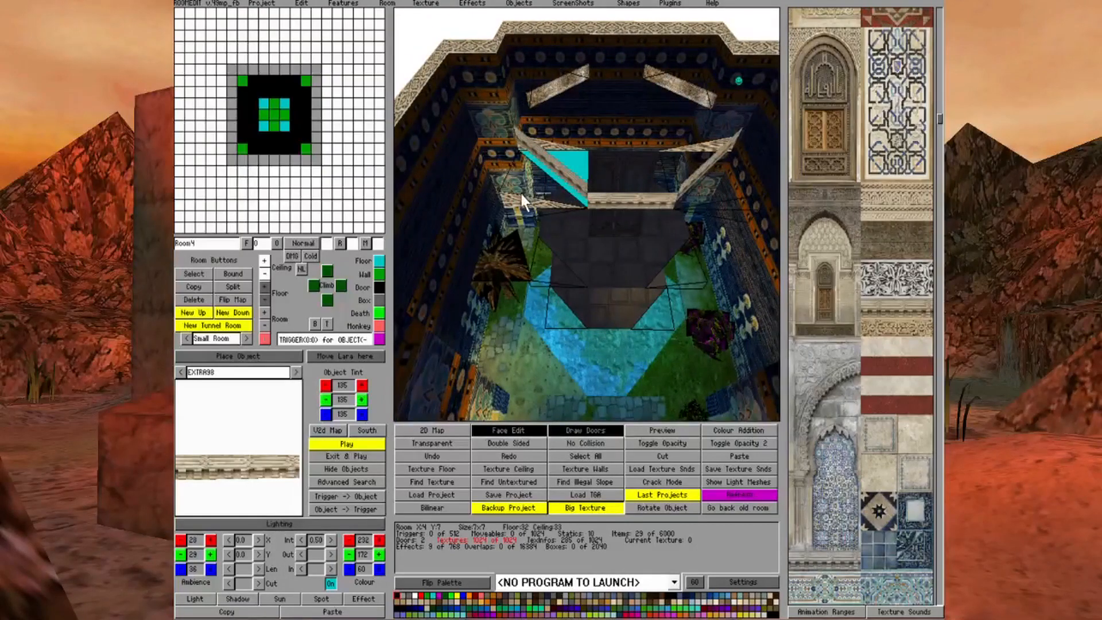
left_click(516, 195)
left_click(574, 163)
Make the remaining protruding wall faces beneath the tier's outer corners invisible
key("Left")
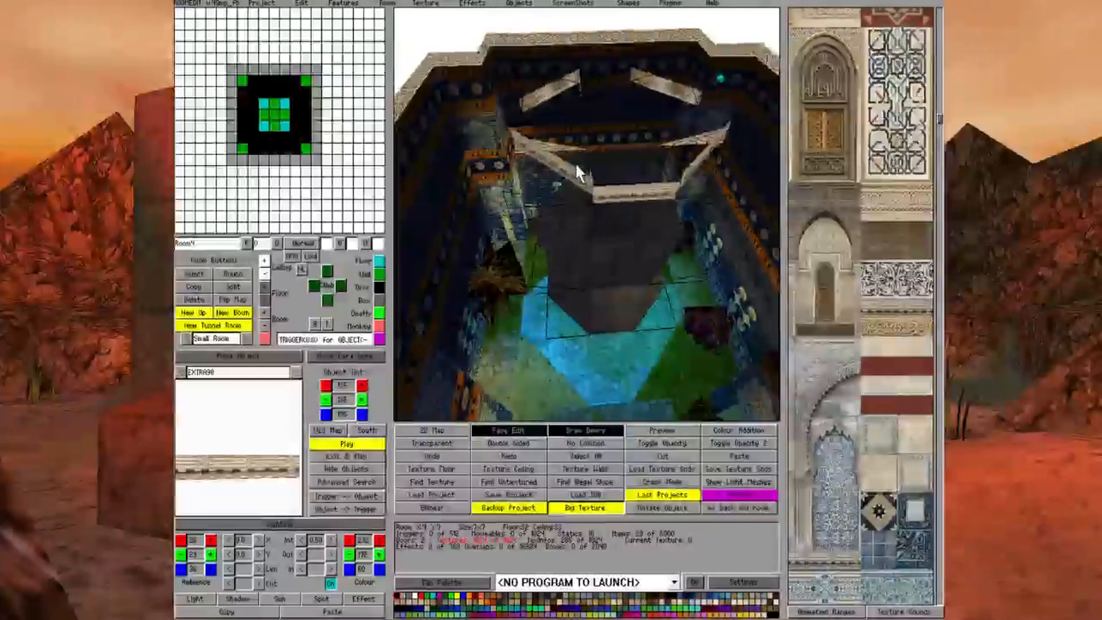
key("Left")
left_click(588, 210)
key("Left")
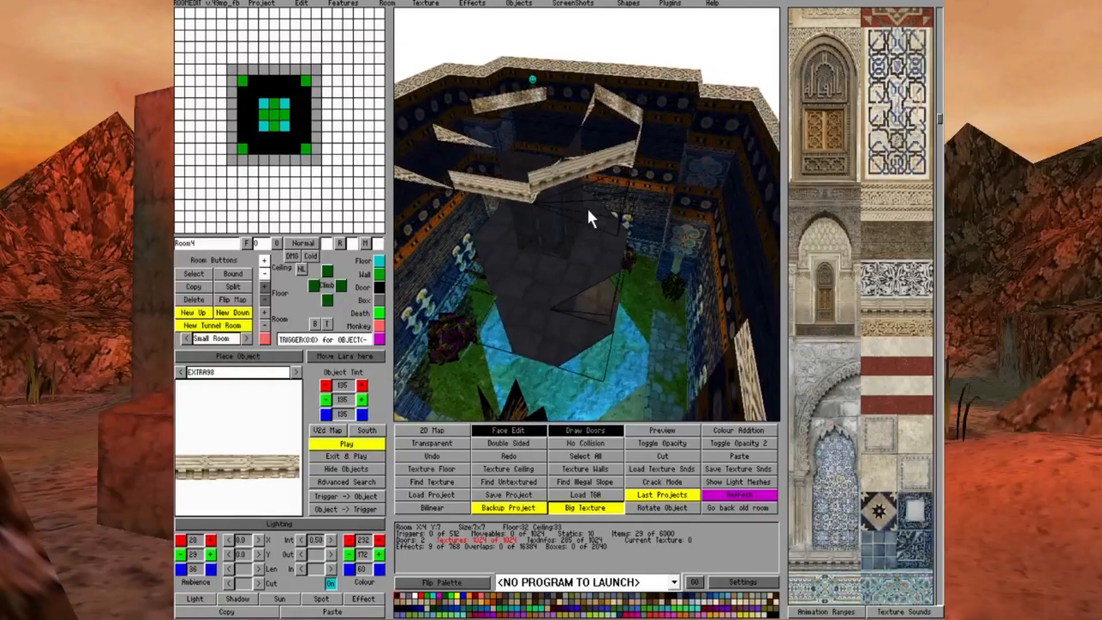
key("Left")
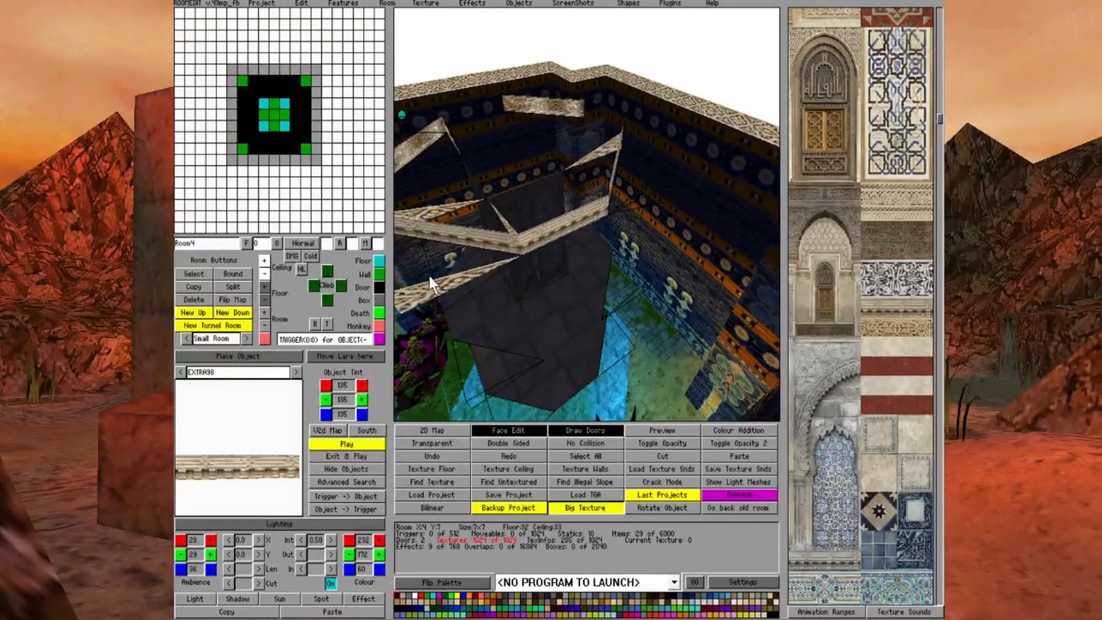
left_click(430, 277)
left_click(428, 281)
key("Right")
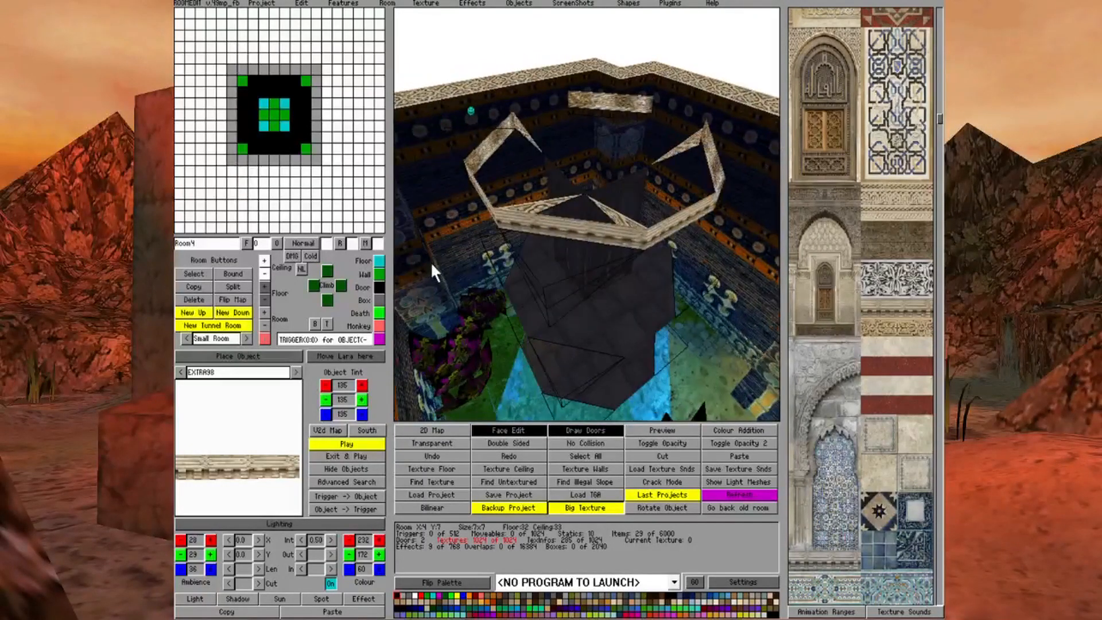
left_click(535, 281)
Examine the fountain's upper tier and its EXTRA98 edging from above and from below
key("Left")
key("Right")
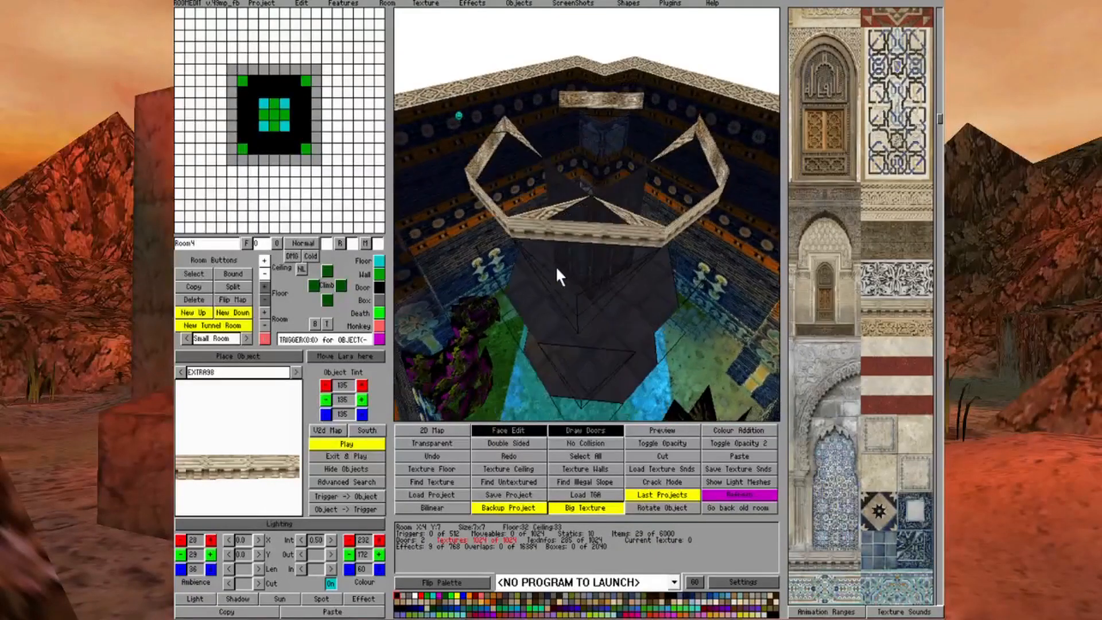
key("Right")
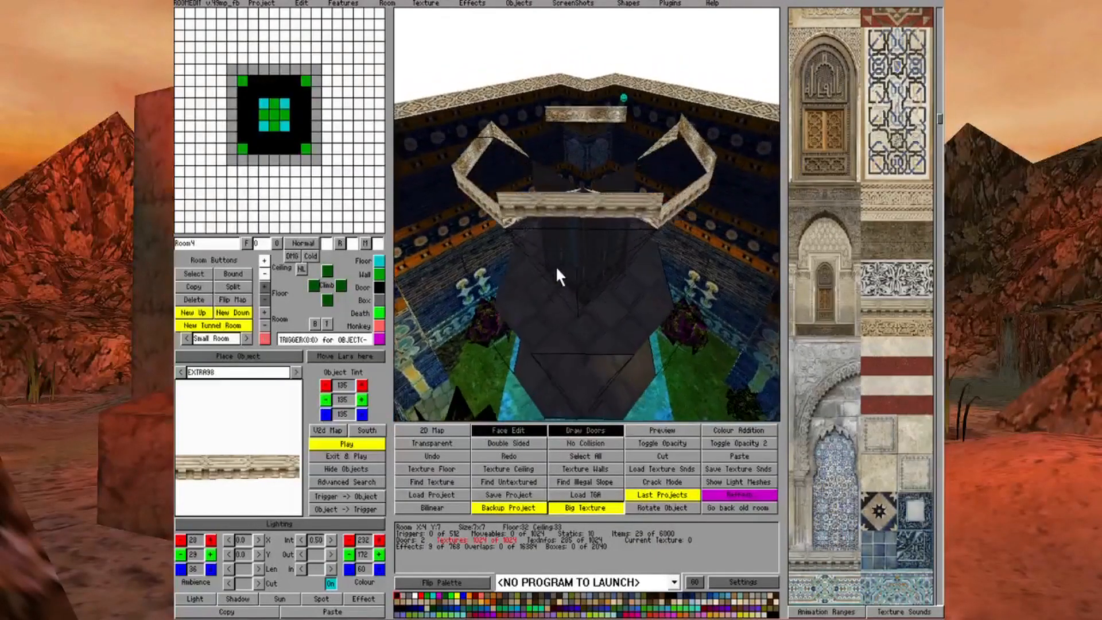
key("Down")
key("Up")
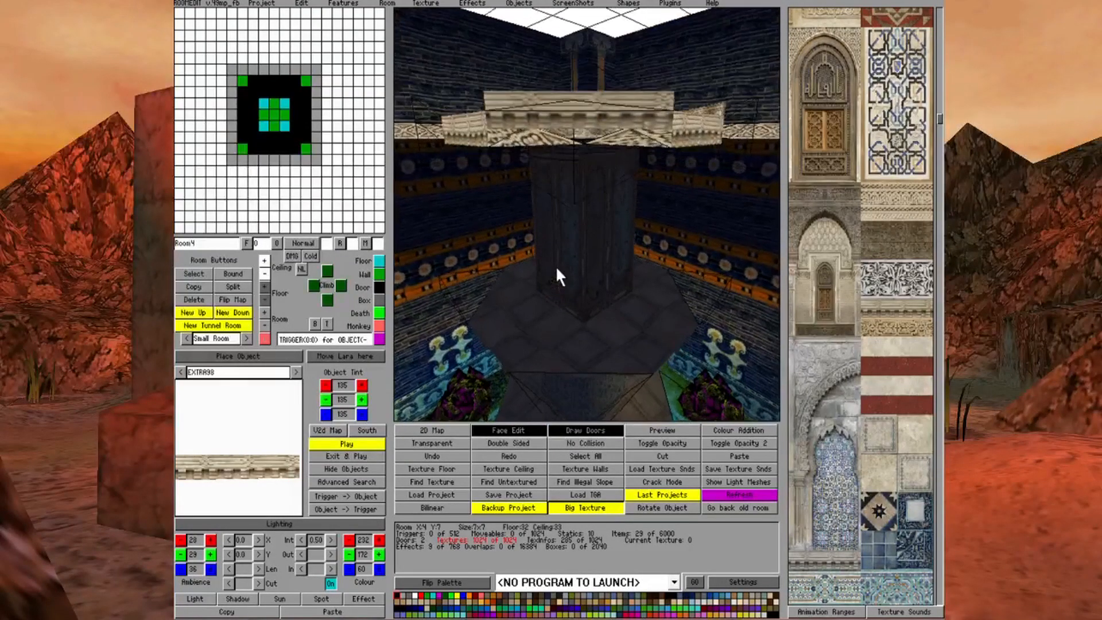
key("Down")
Turn off Face Edit and delete the two EXTRA98 objects that sit above the upper tier's rim at its corners
left_click(894, 307)
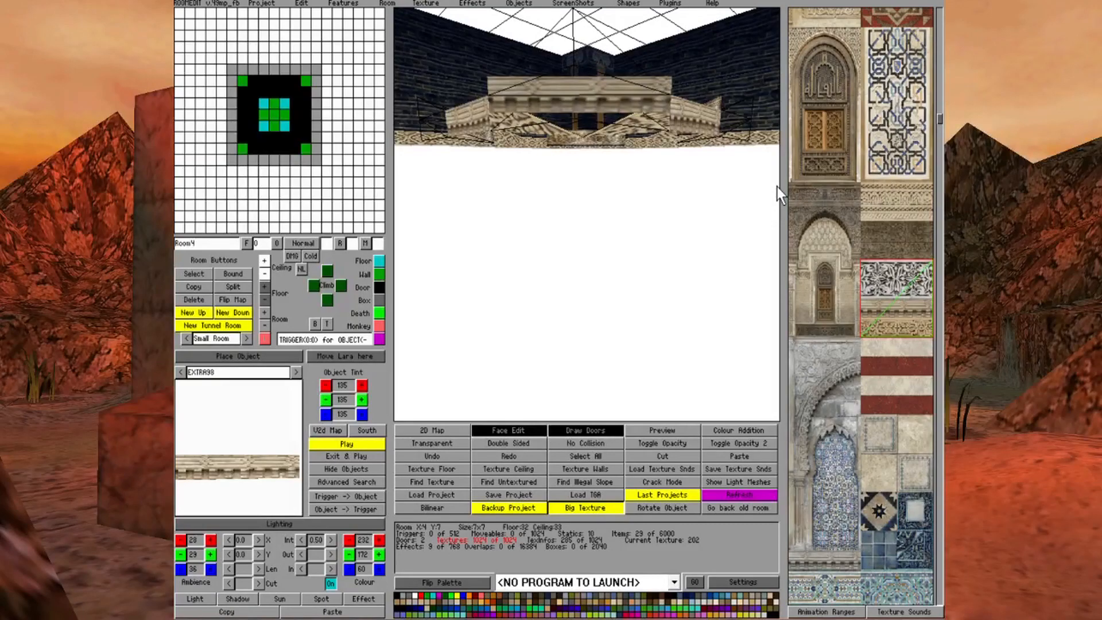
key("Up")
key("Right")
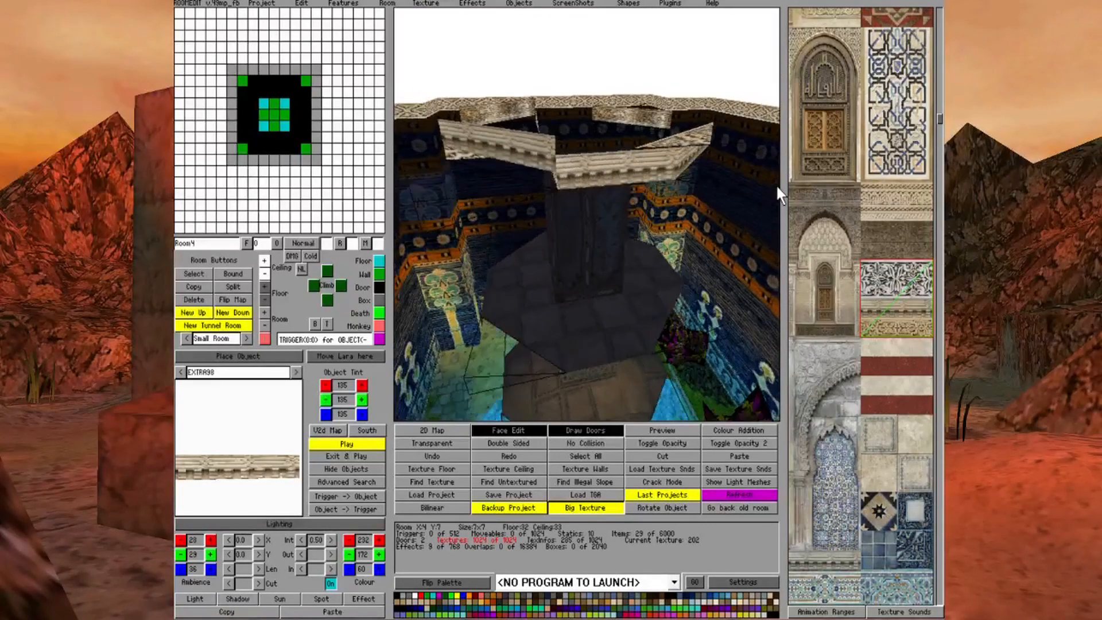
key("Right")
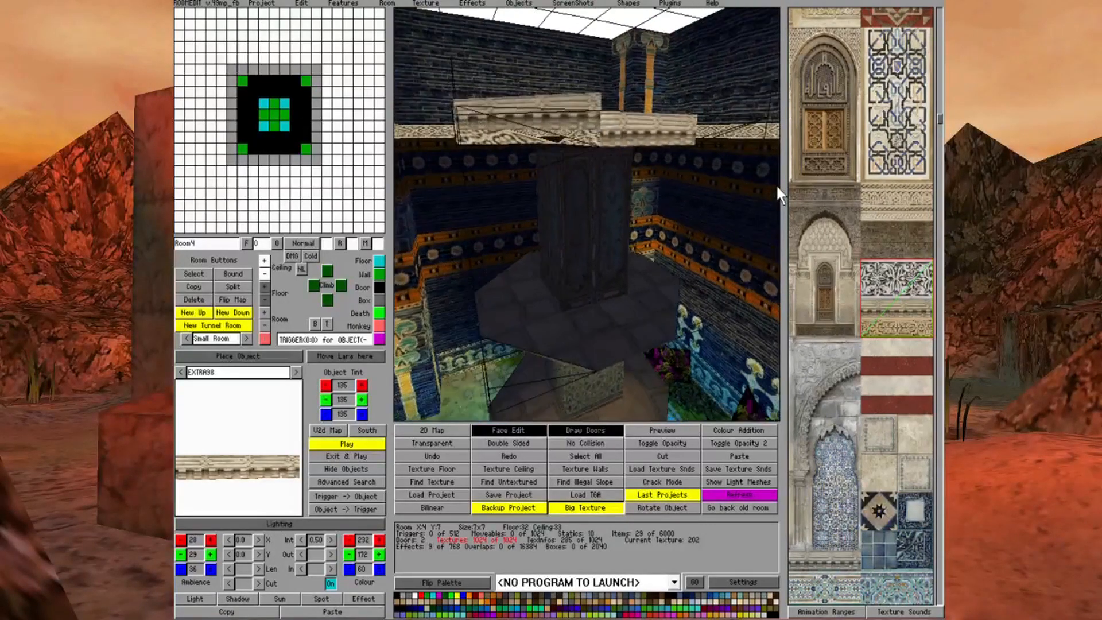
key("Down")
key("Up")
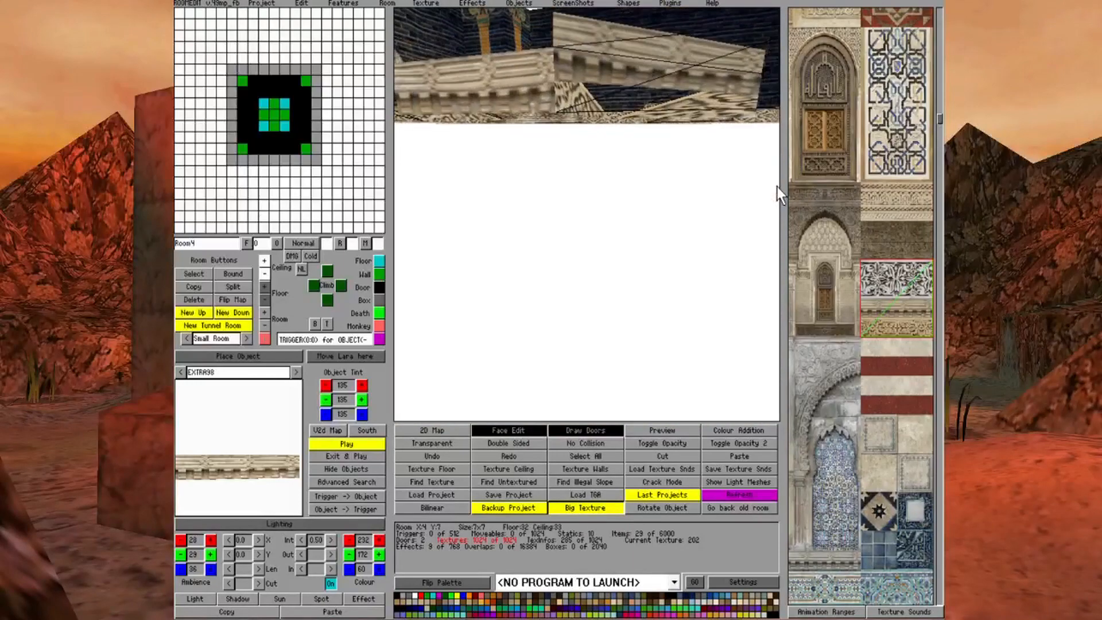
key("Right")
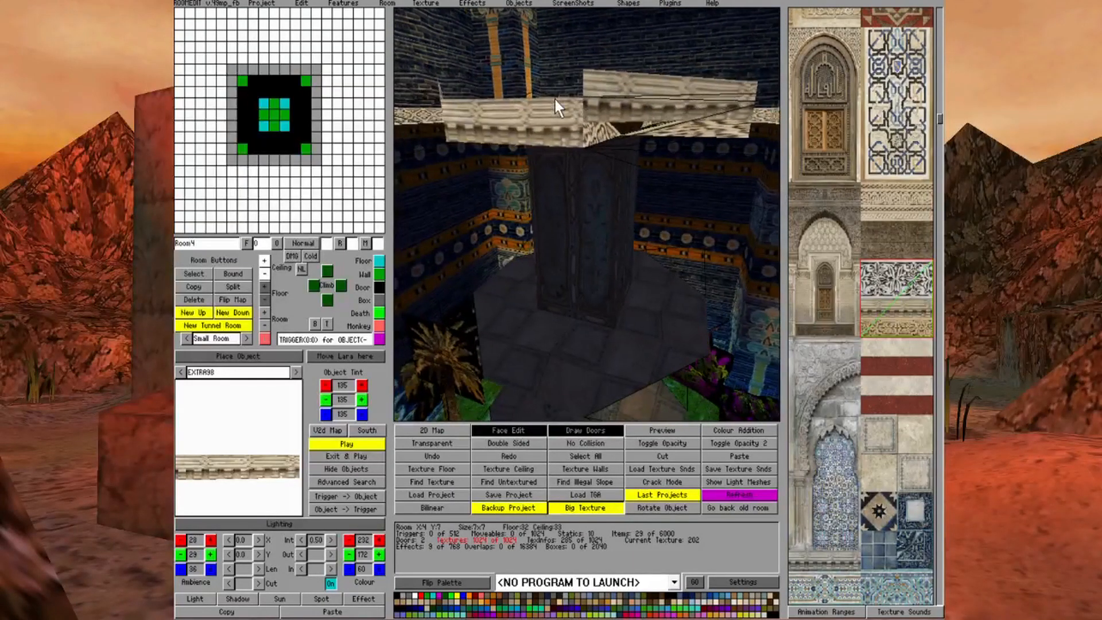
left_click(527, 430)
left_click(631, 112)
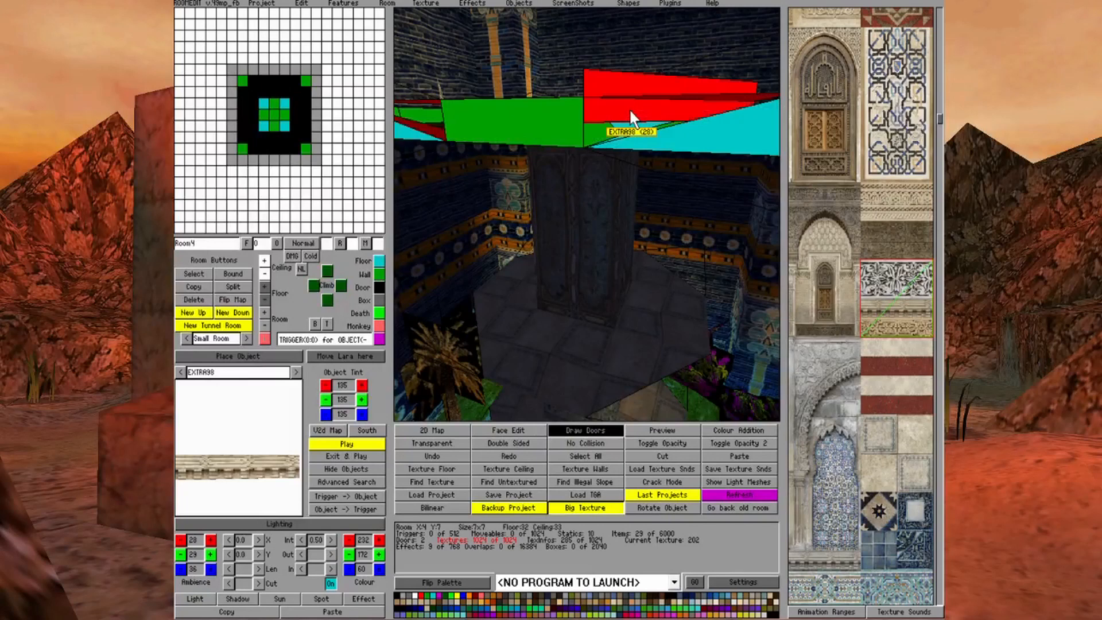
key("Delete")
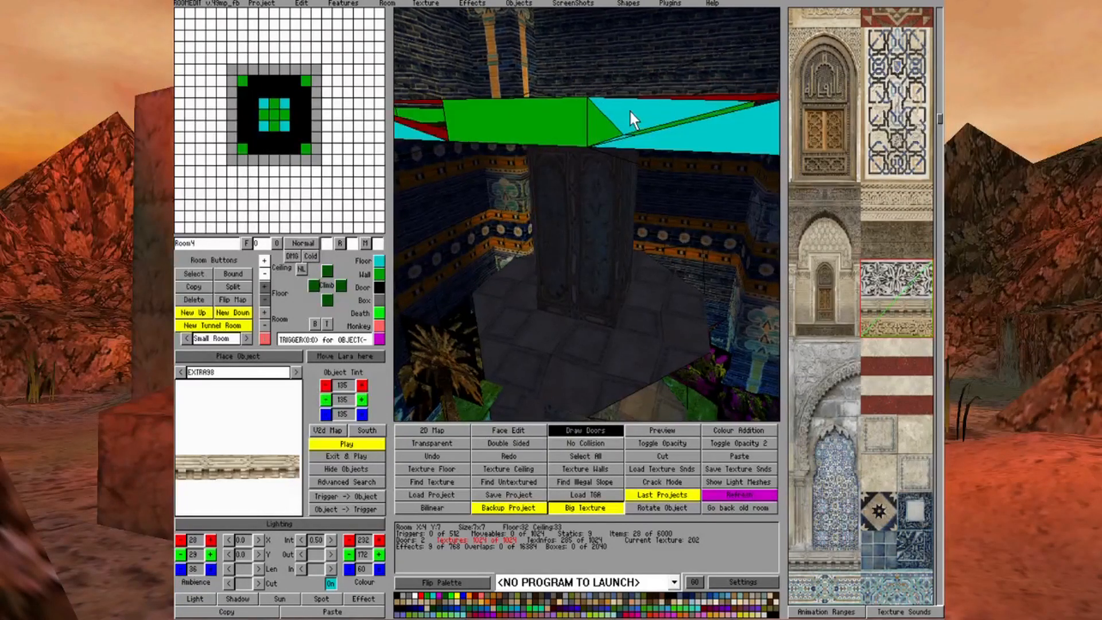
key("Left")
left_click(498, 75)
key("Delete")
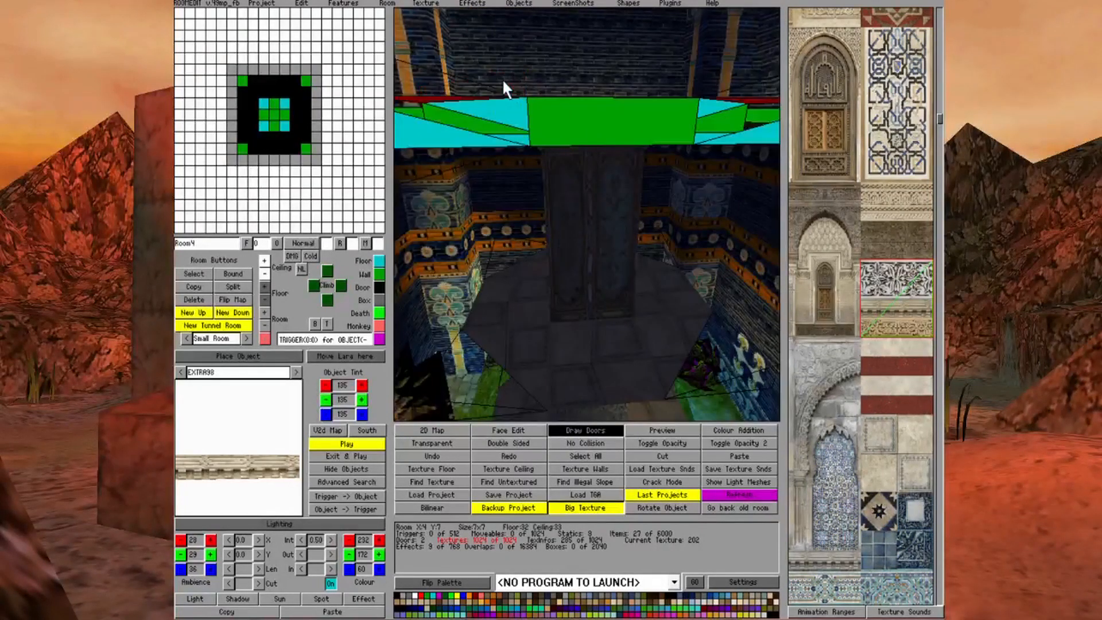
Place a new EXTRA98 object at one emptied corner of the upper tier and lower it flush with the rim
key("Up")
key("Down")
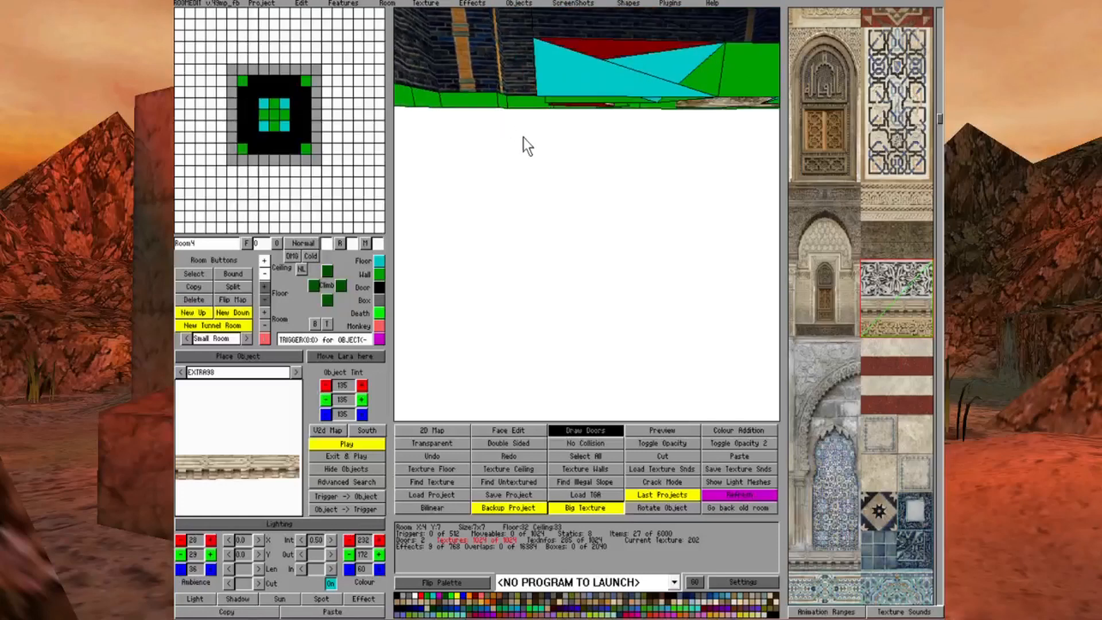
left_click(246, 354)
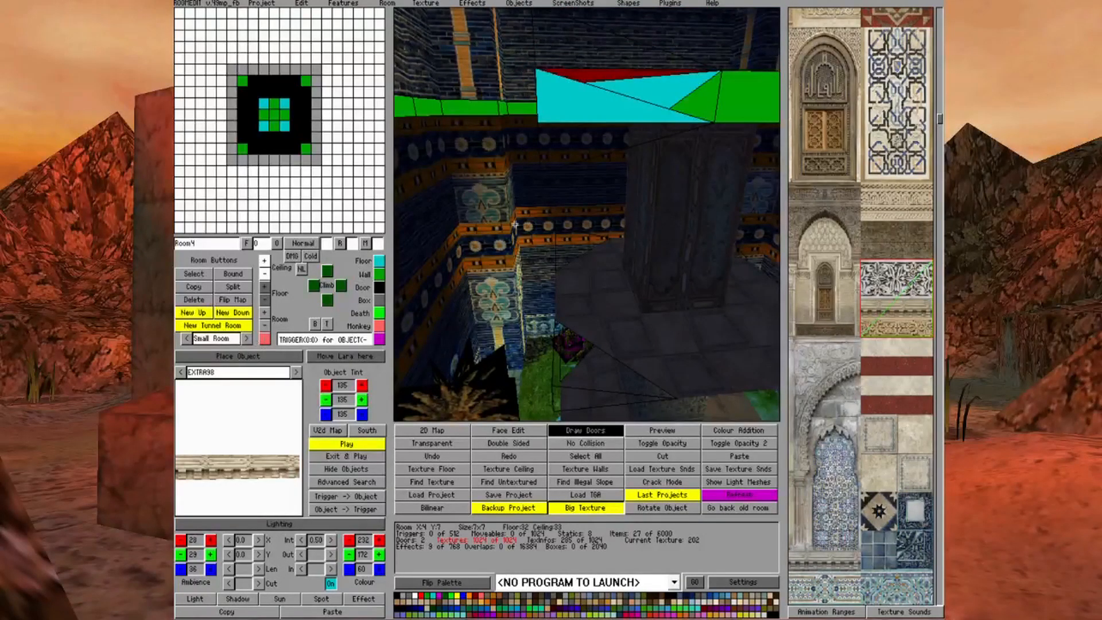
left_click(605, 74)
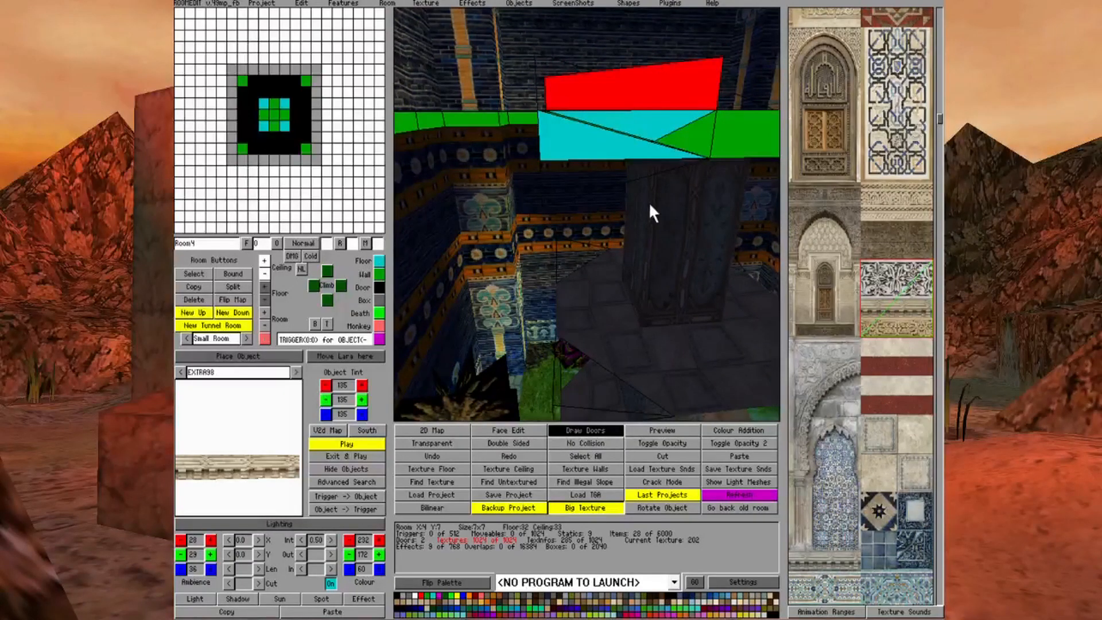
left_click(262, 286)
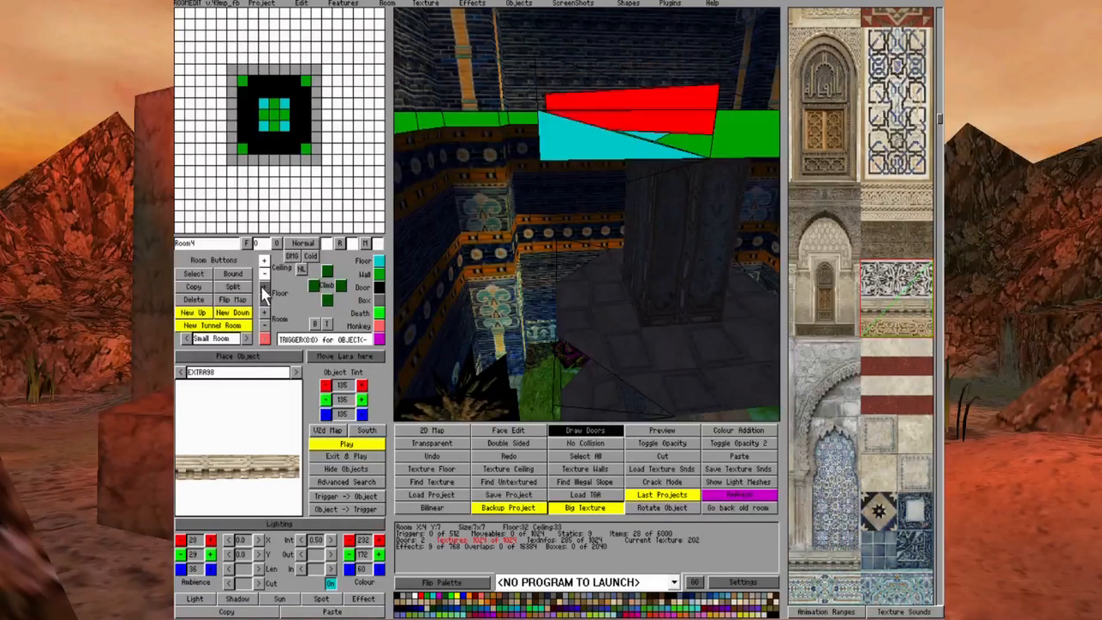
left_click(262, 286)
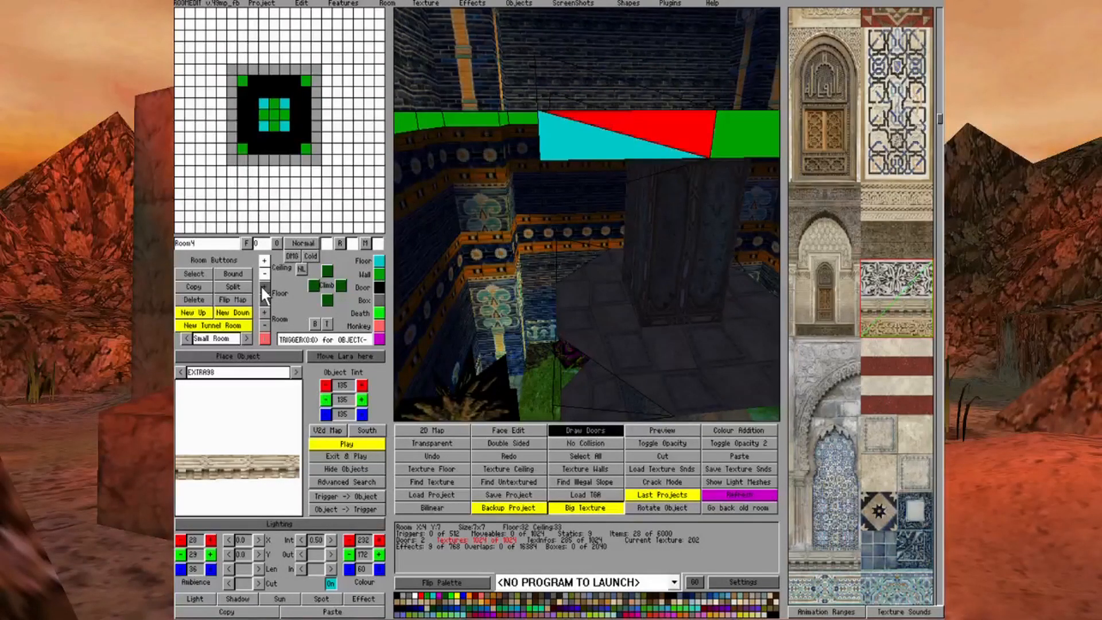
left_click(627, 231)
key("Left")
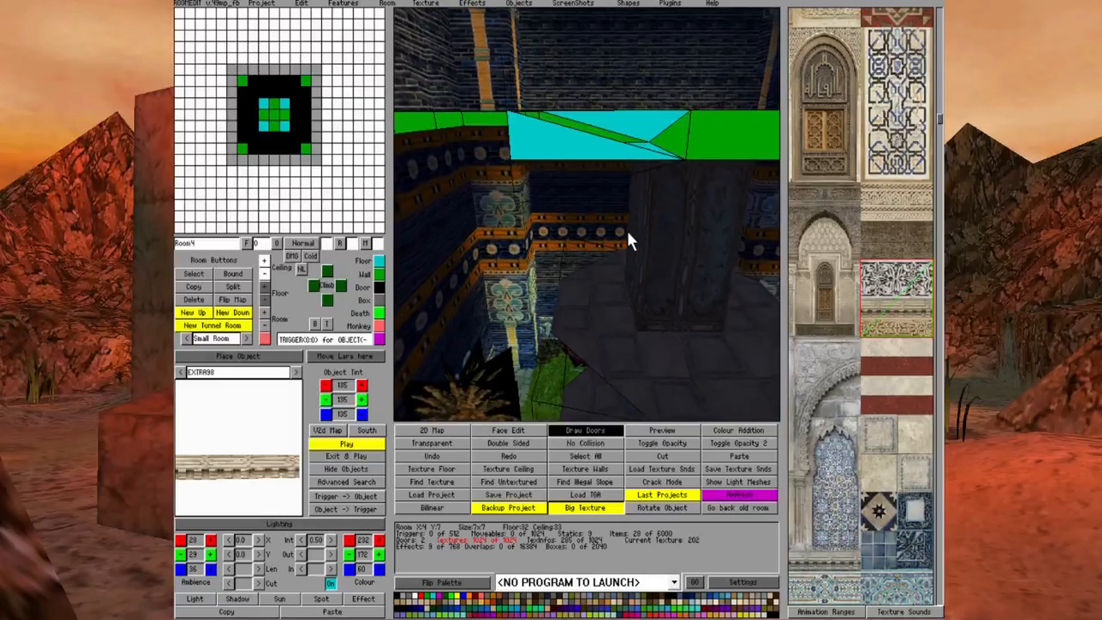
Place another EXTRA98 object at the other emptied corner, rotate it along the diagonal edge, and lower it flush with the rim
key("Up")
key("Down")
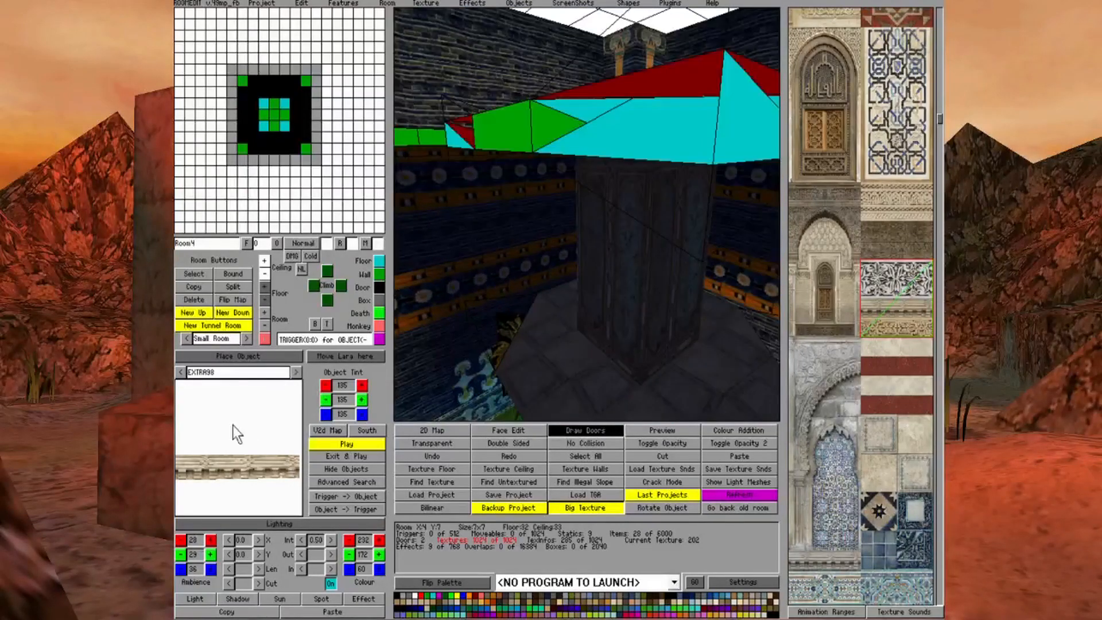
left_click(663, 75)
left_click(695, 26)
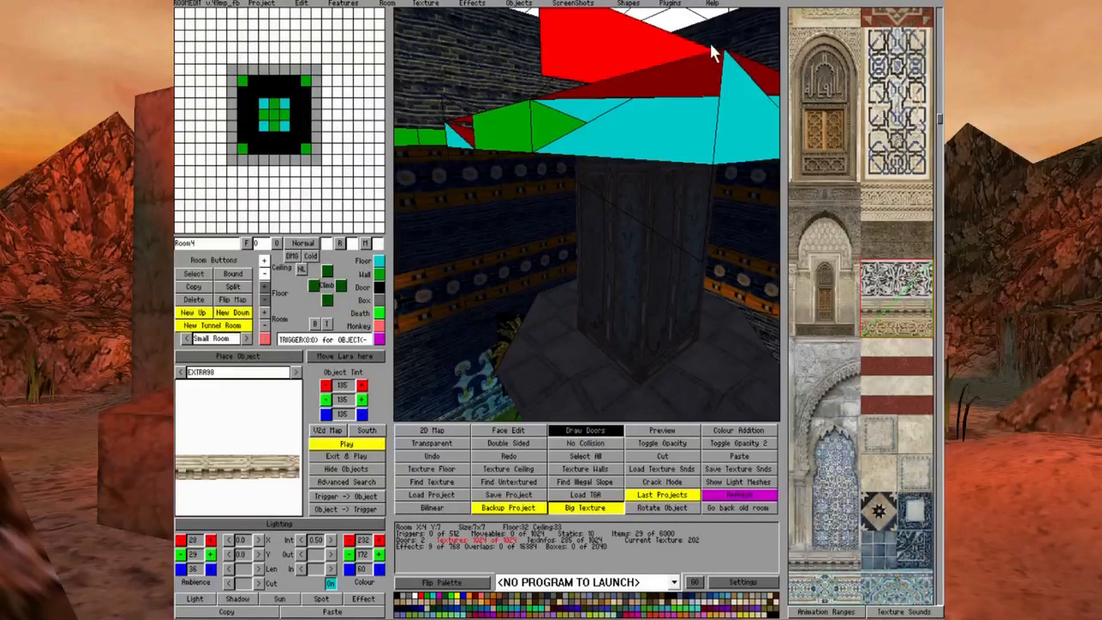
key("Up")
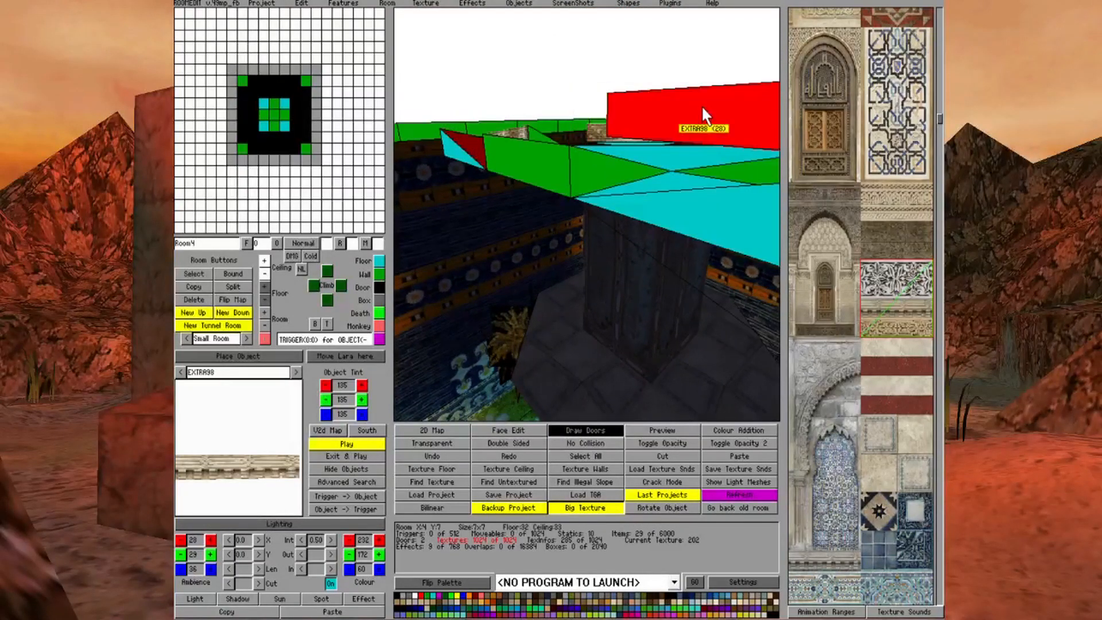
right_click(724, 113)
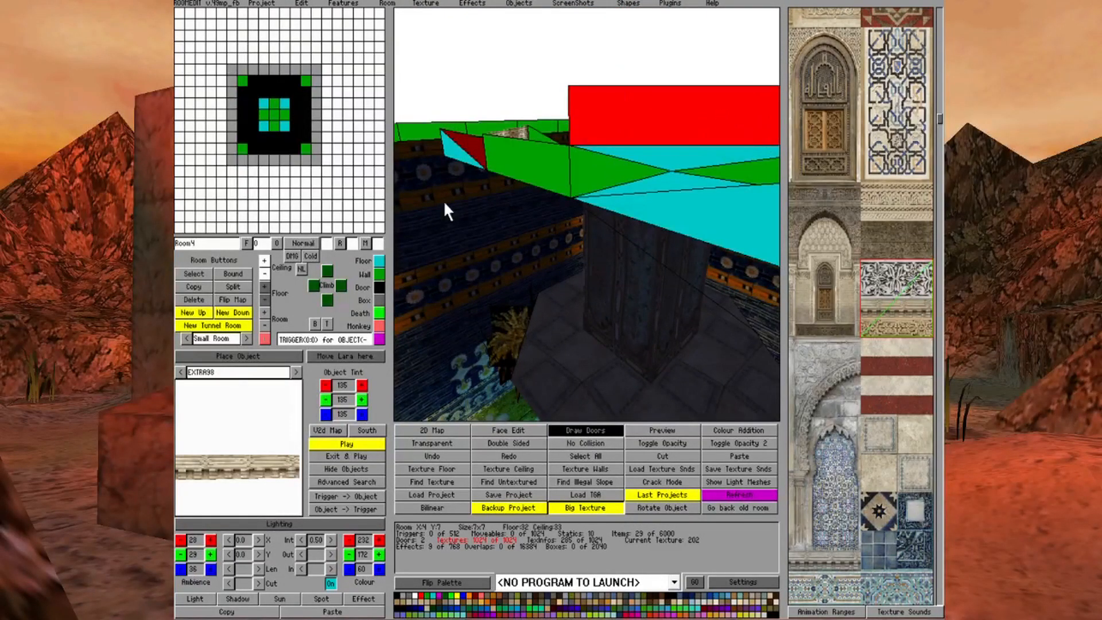
left_click(262, 289)
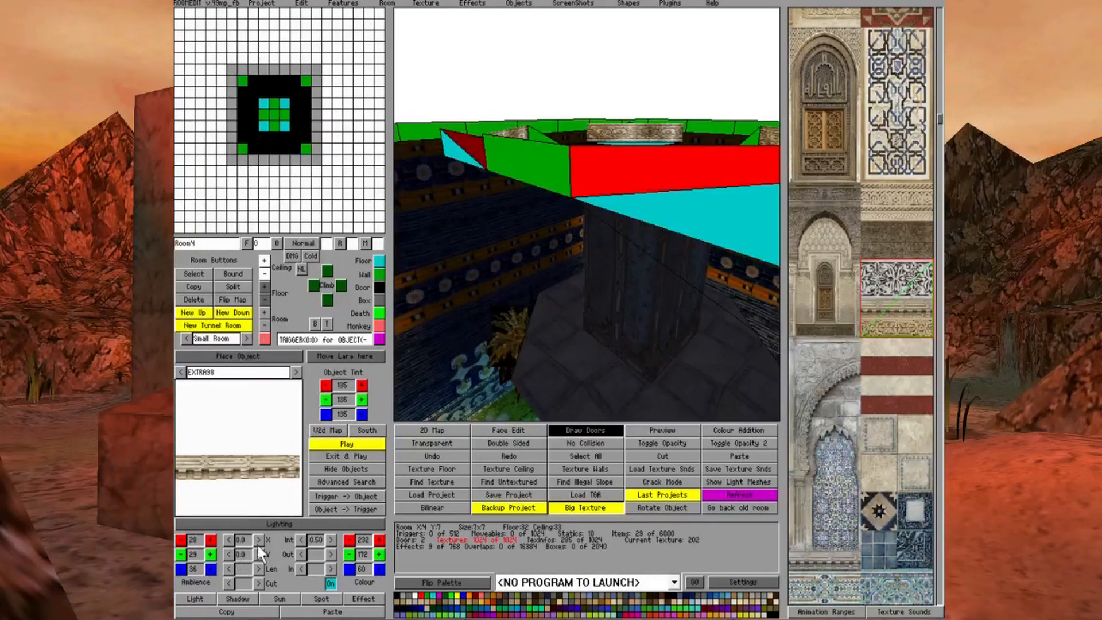
Turn on Lighting and examine the brightness of the EXTRA98 edging against the rest of the upper tier
left_click(280, 522)
key("Page_Down")
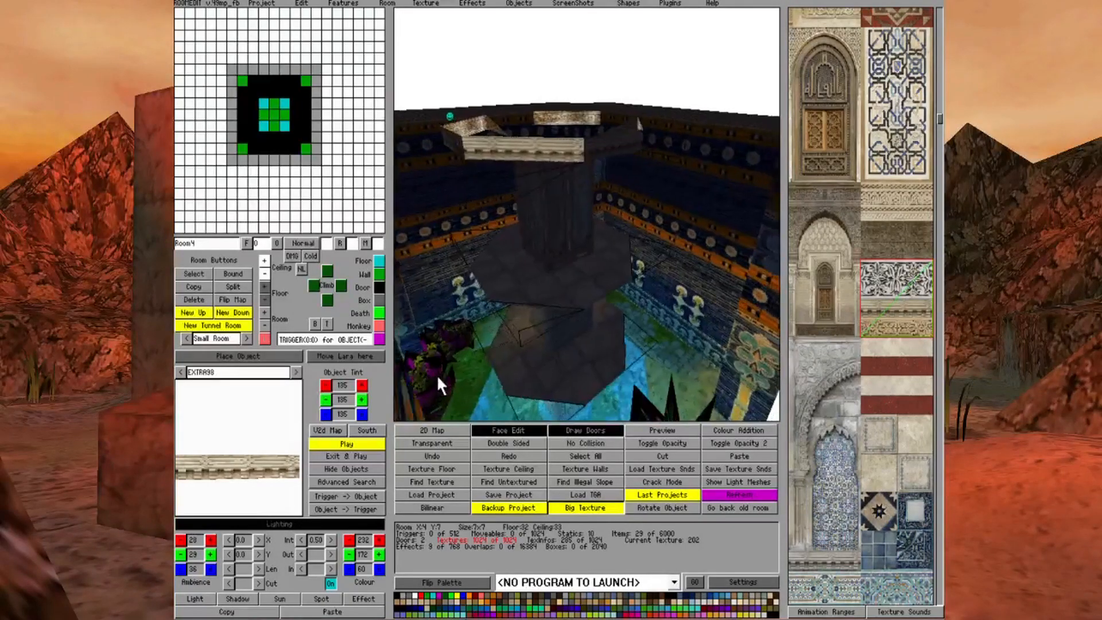
key("Right")
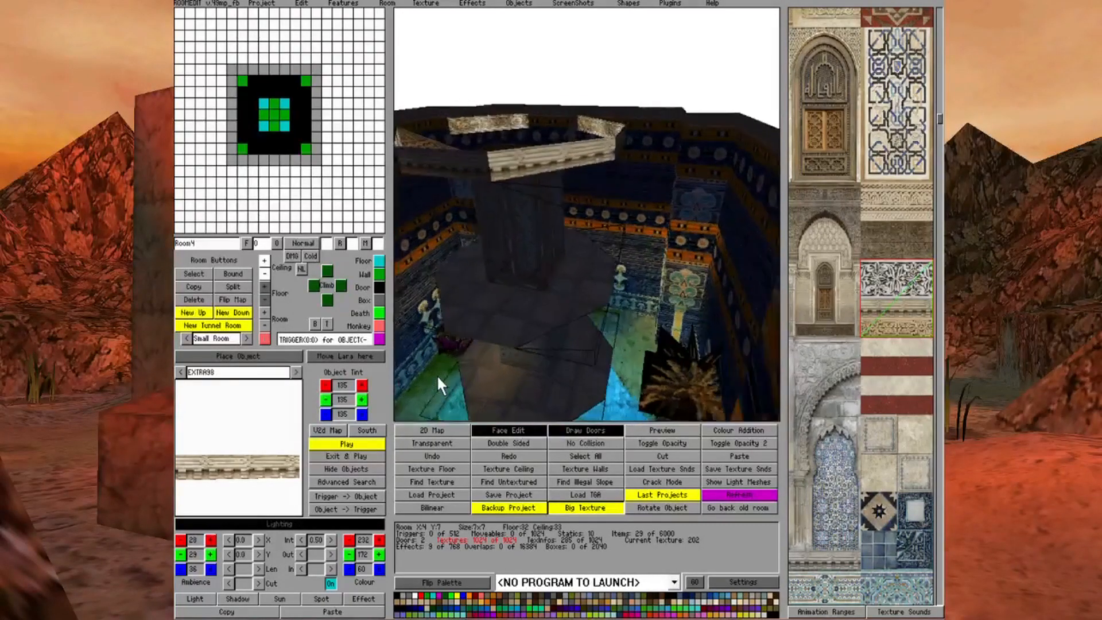
key("Right")
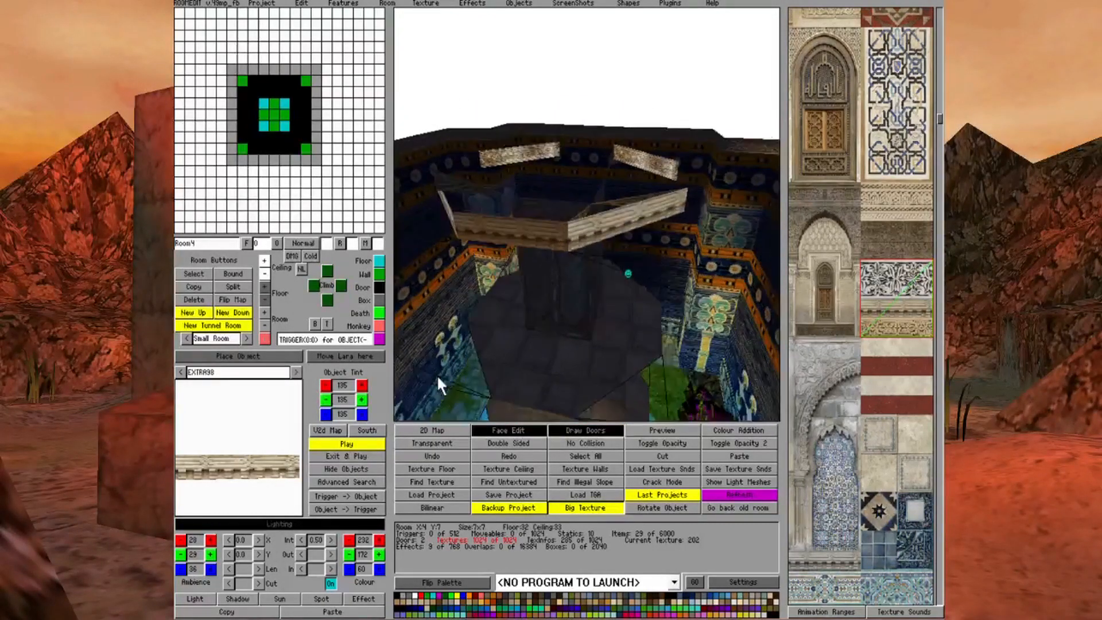
key("Right")
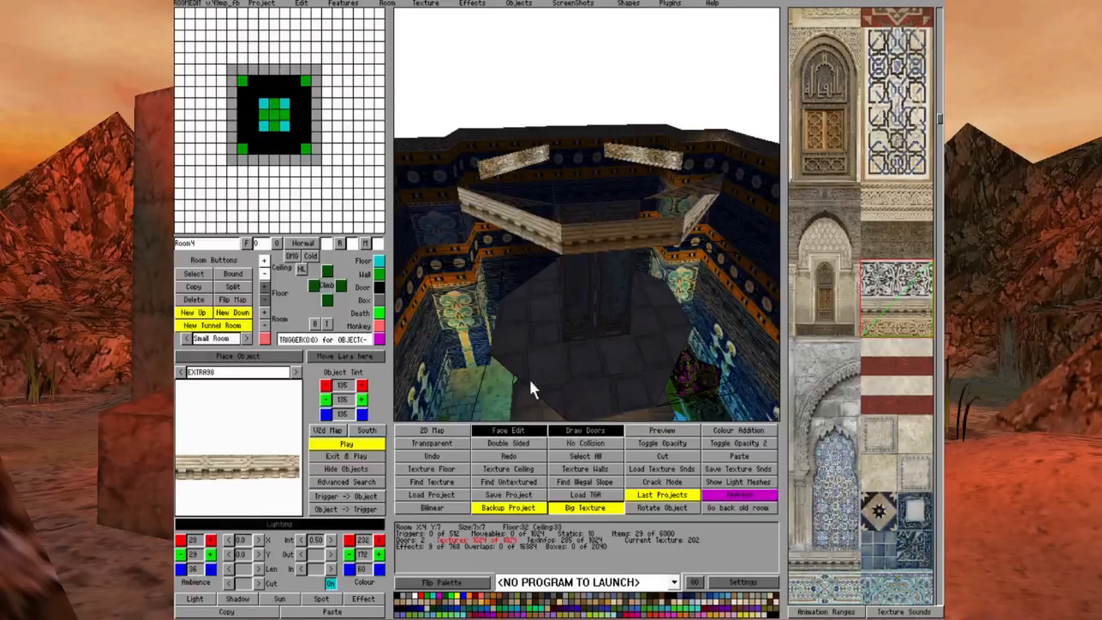
With Lighting on, tint two neighbouring EXTRA98 corner objects dark brown with the values 79, 71, 55
left_click(506, 430)
left_click(506, 430)
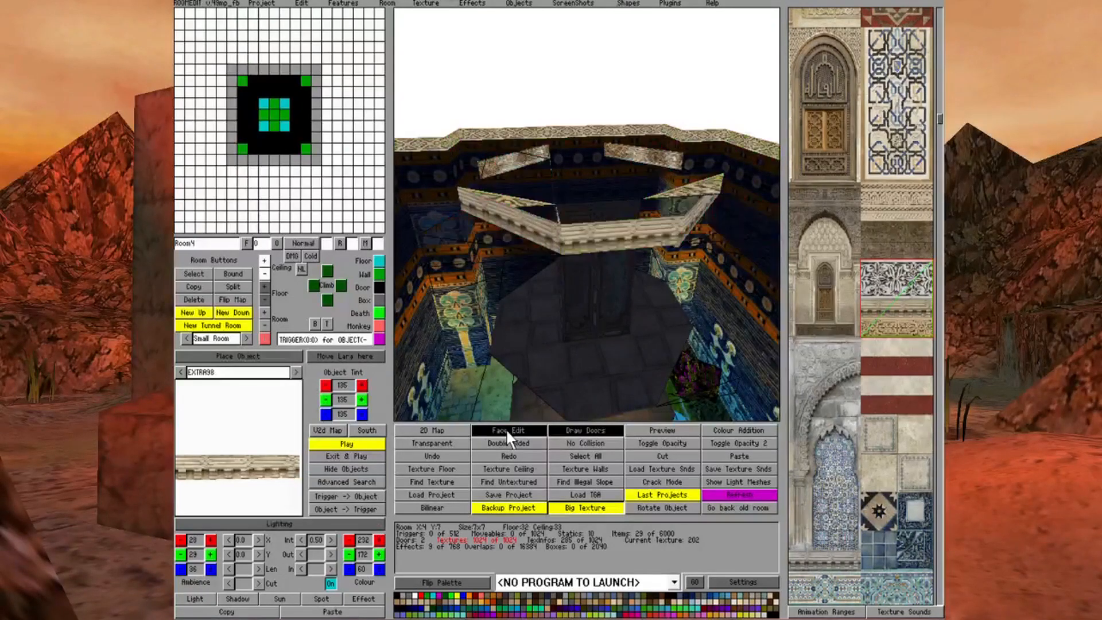
left_click(547, 228)
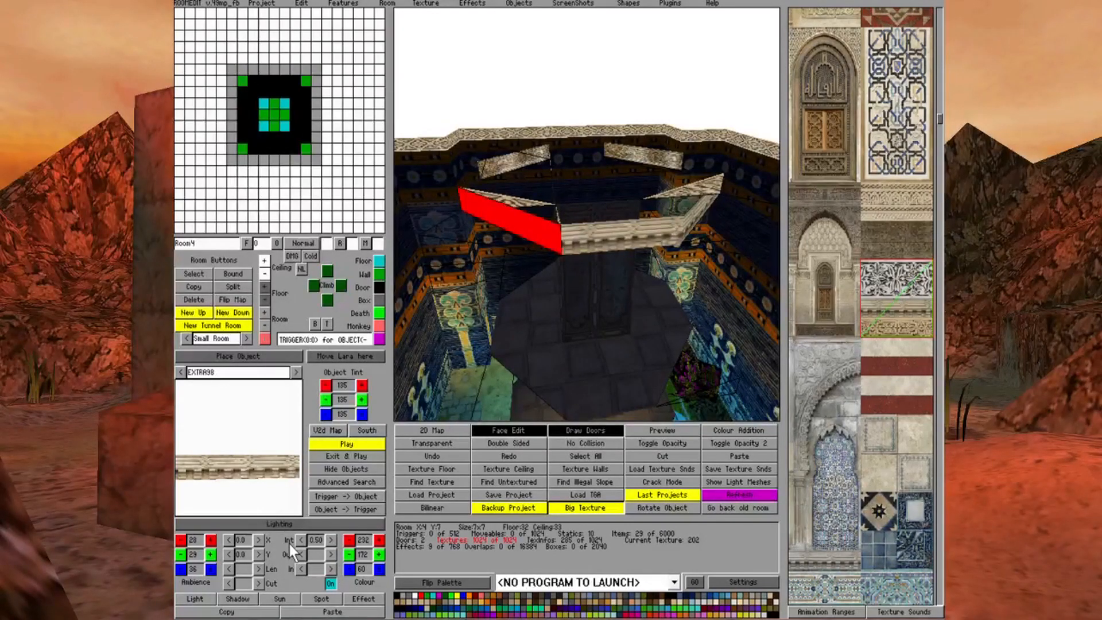
left_click(288, 524)
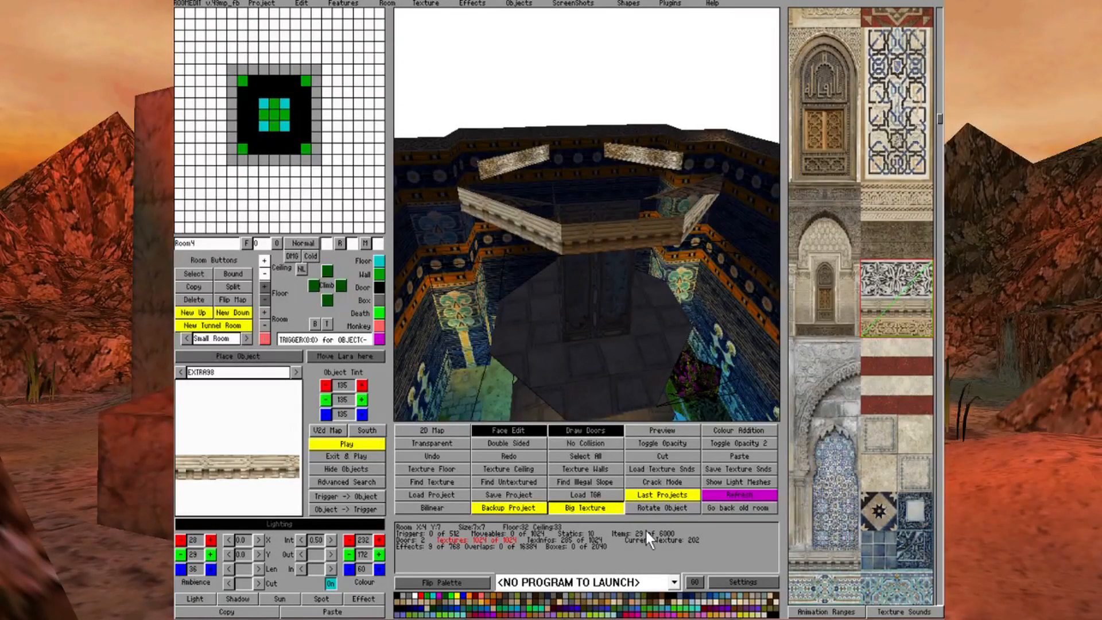
left_click(627, 610)
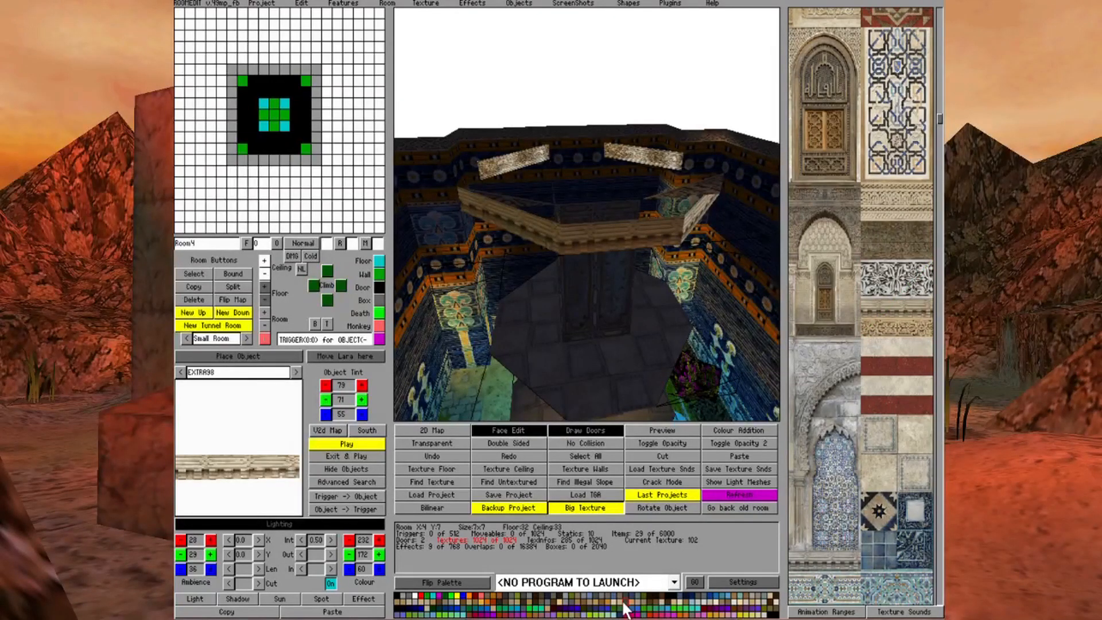
key("Left")
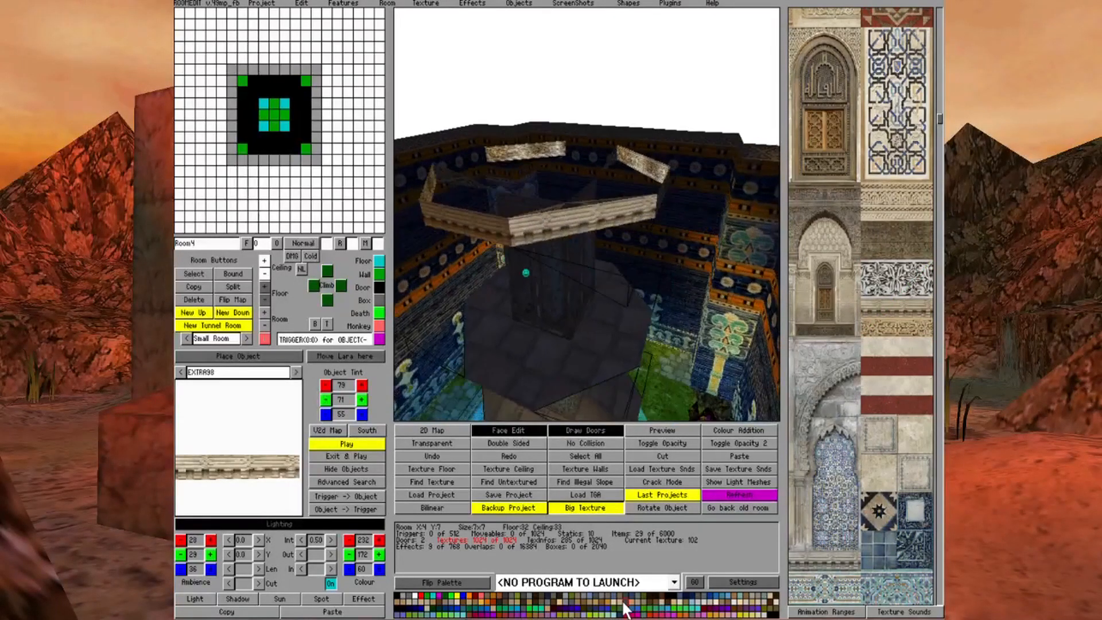
left_click(590, 220)
left_click(625, 601)
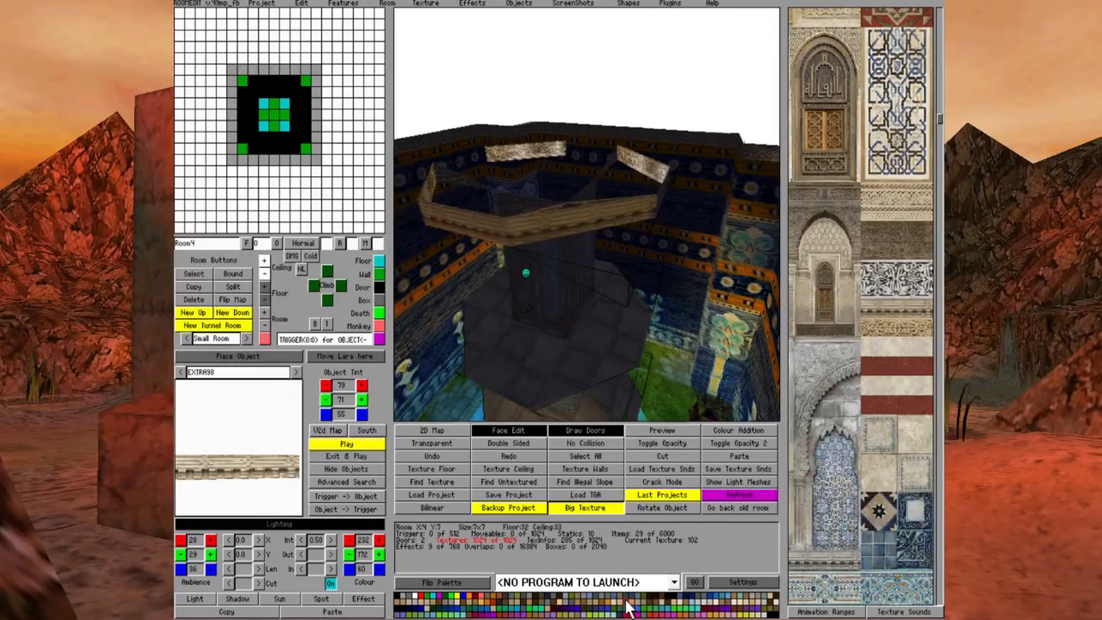
Tint the EXTRA98 object on the next corner of the upper tier dark grey with the values 55, 55, 55
key("Right")
key("Right")
key("Right")
key("Right")
key("Right")
key("Right")
key("Right")
key("Right")
key("Right")
key("Right")
key("Right")
key("Right")
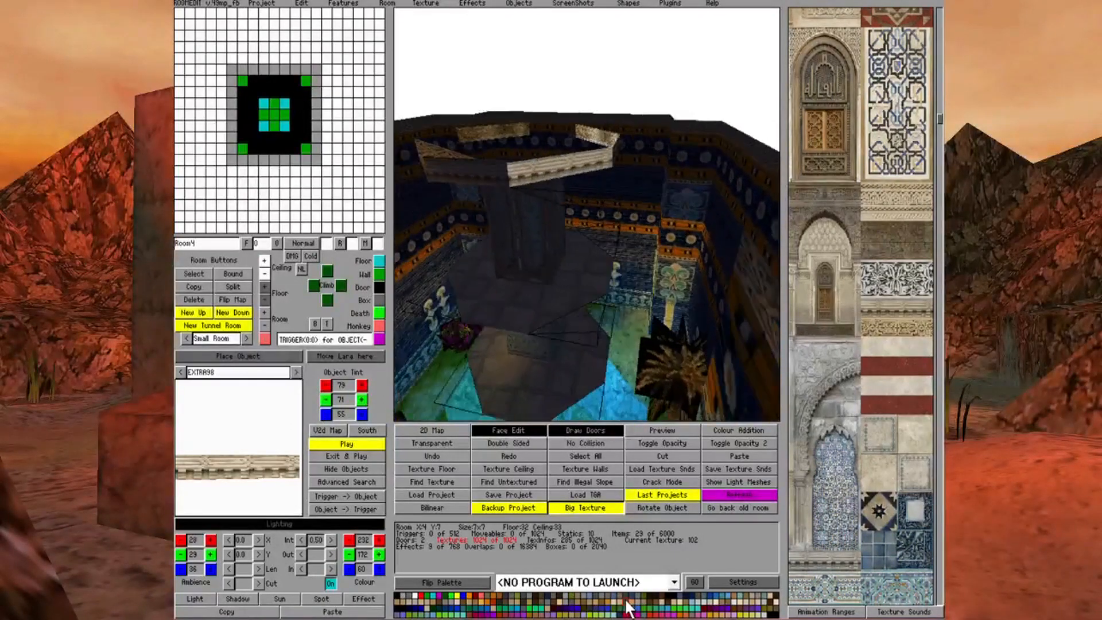
key("Right")
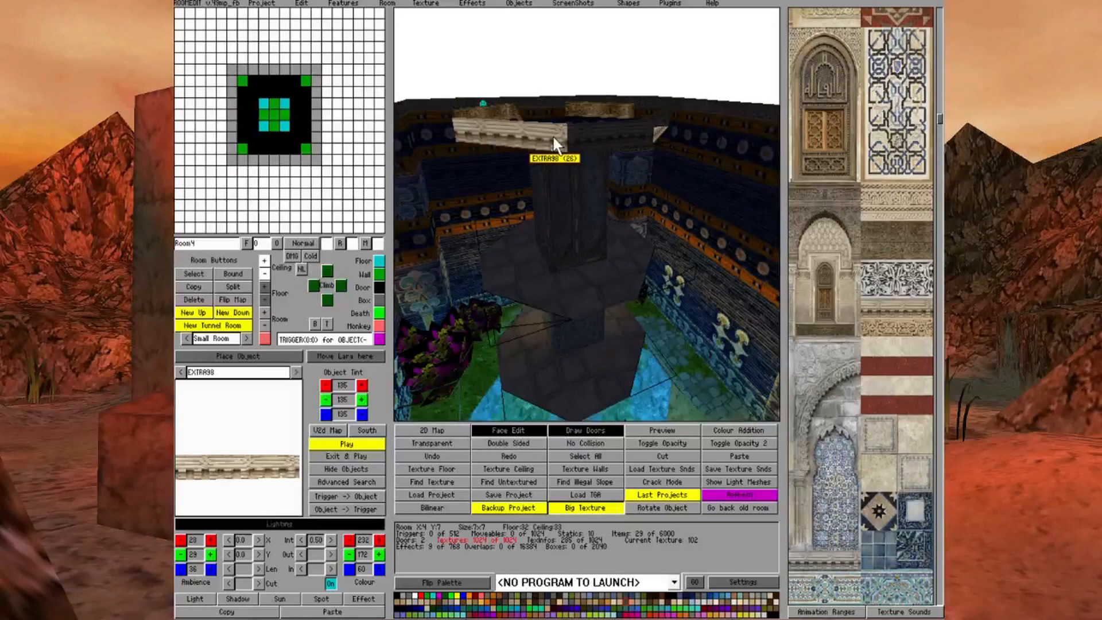
left_click(508, 600)
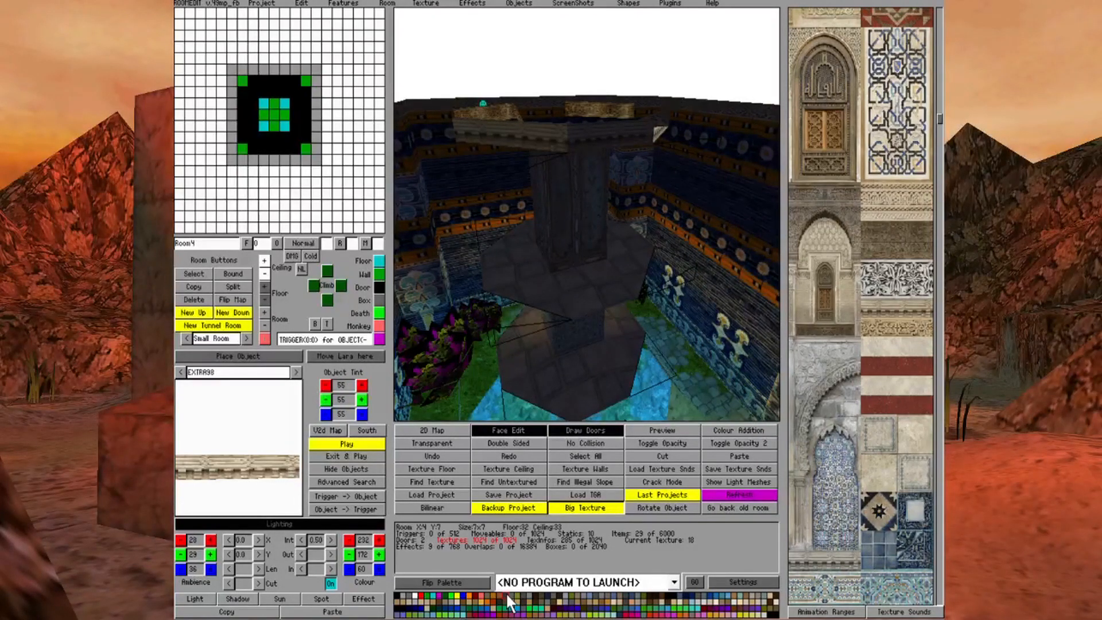
Examine the tinted edging around the upper tier, and go to Room5 to view its floor squares around Lara from above
key("Right")
key("Right")
key("Right")
key("Right")
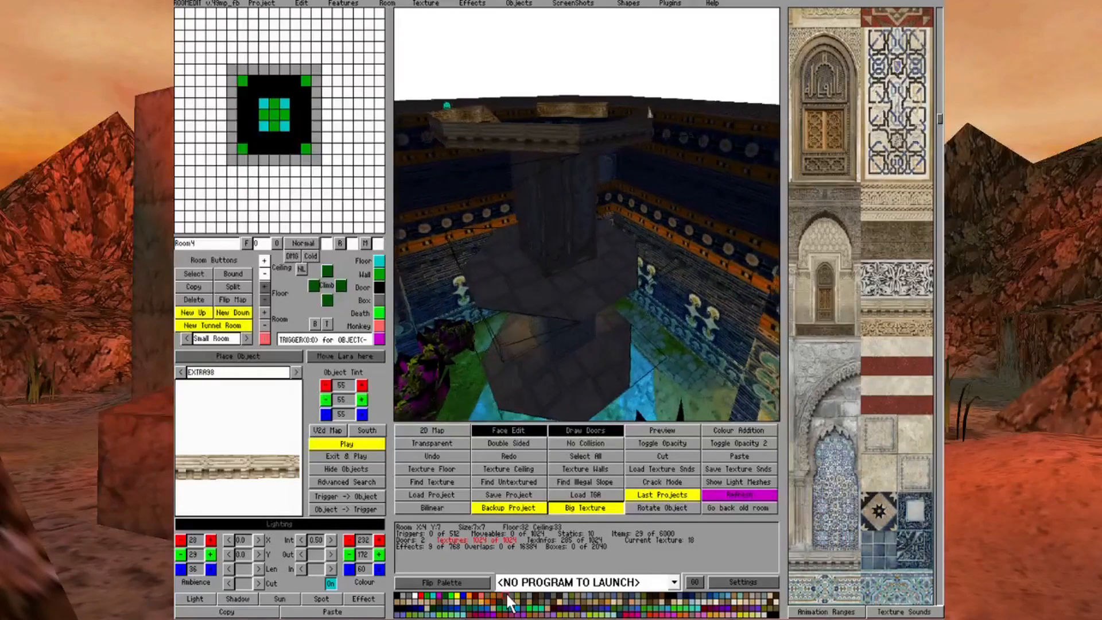
key("Right")
key("Right")
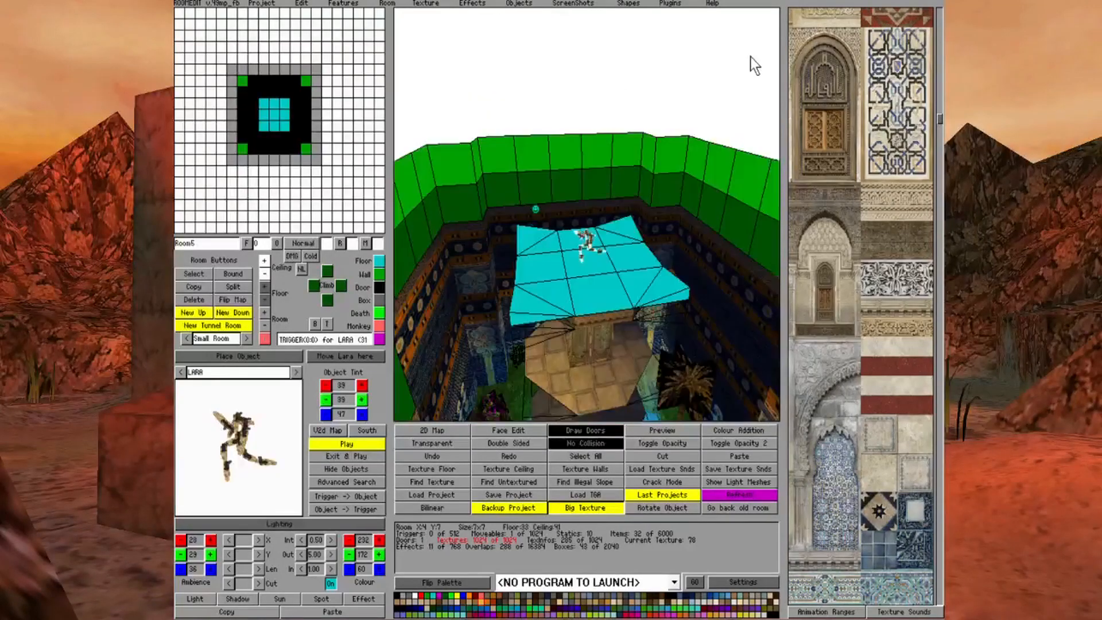
key("Right")
key("Up")
key("Up")
key("Up")
key("Right")
key("Right")
key("Right")
key("Right")
key("Down")
key("Down")
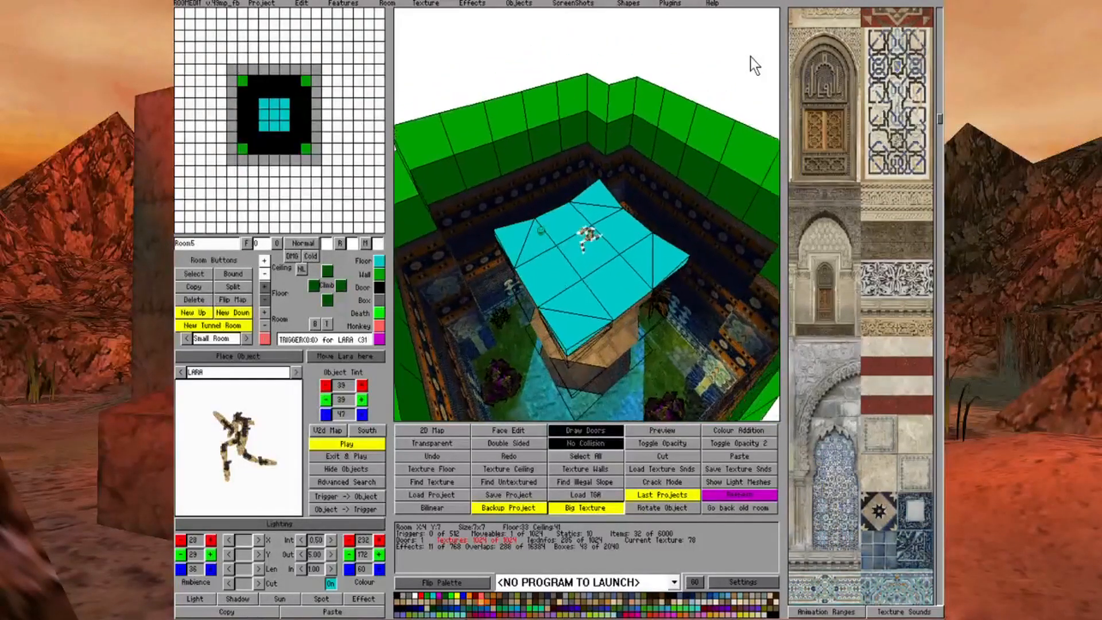
key("Page_Up")
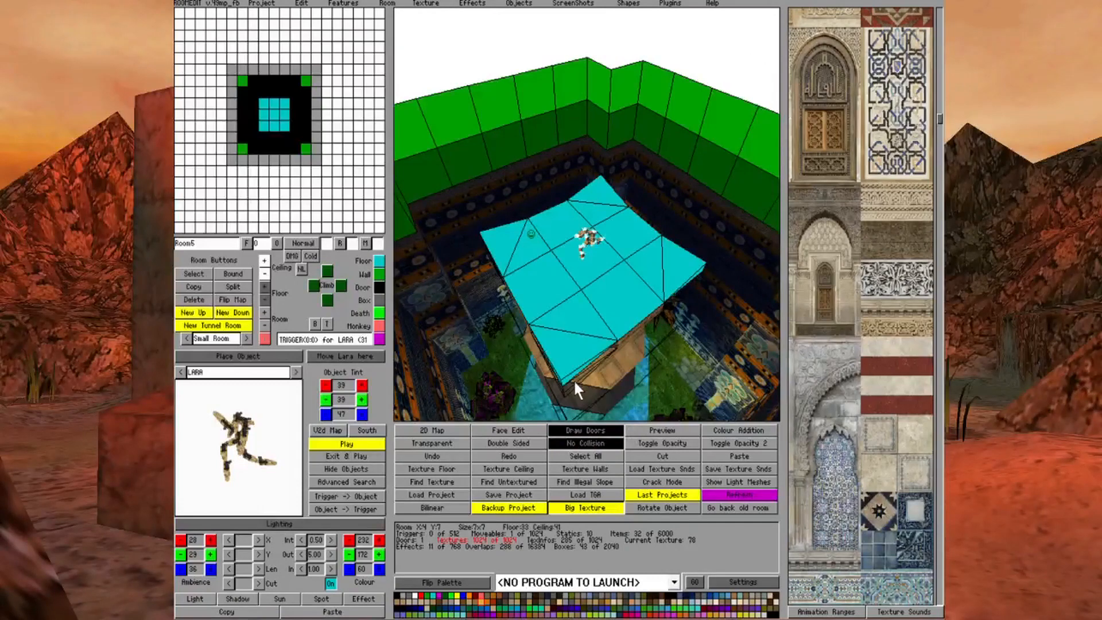
Set No Collision on the triangles at all four corners of the upper tier's floor squares in Room5
left_click(567, 351)
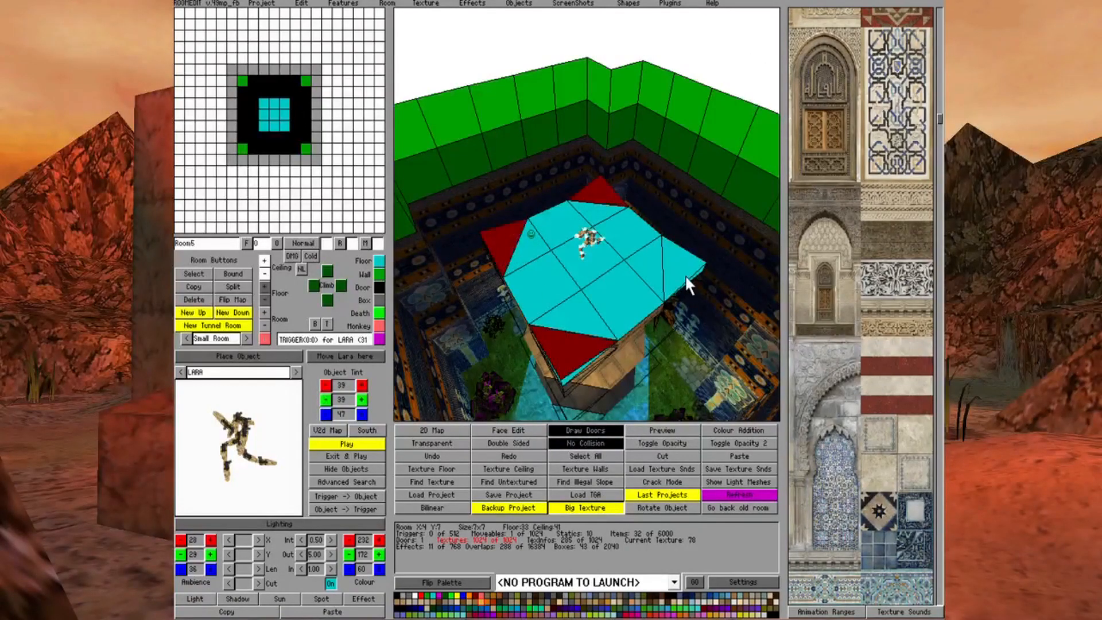
left_click(305, 135)
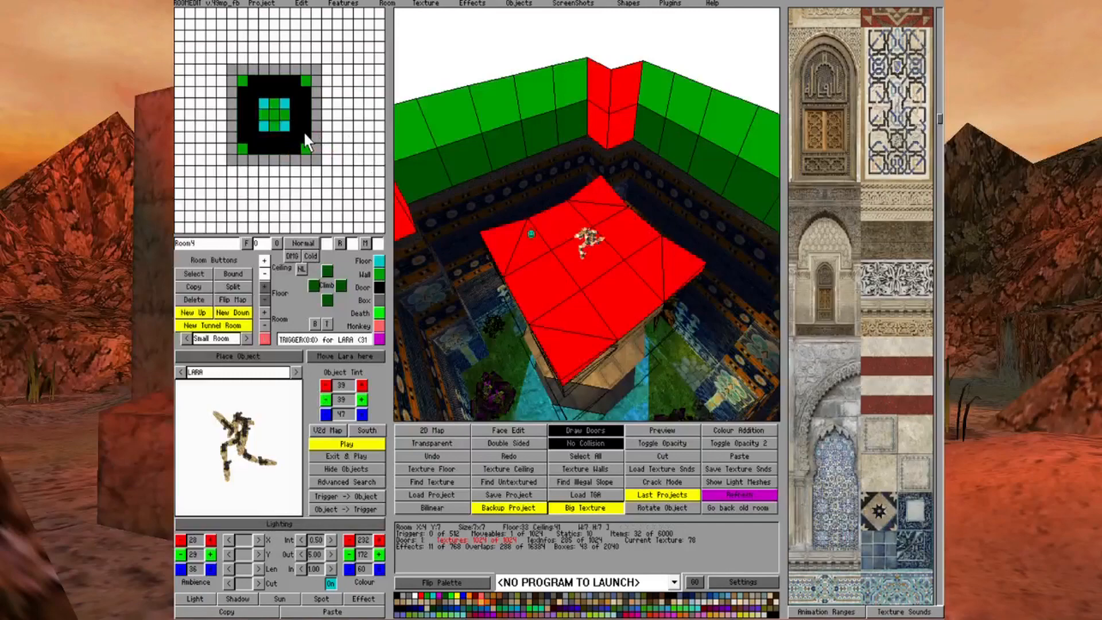
left_click(305, 132)
left_click(305, 132)
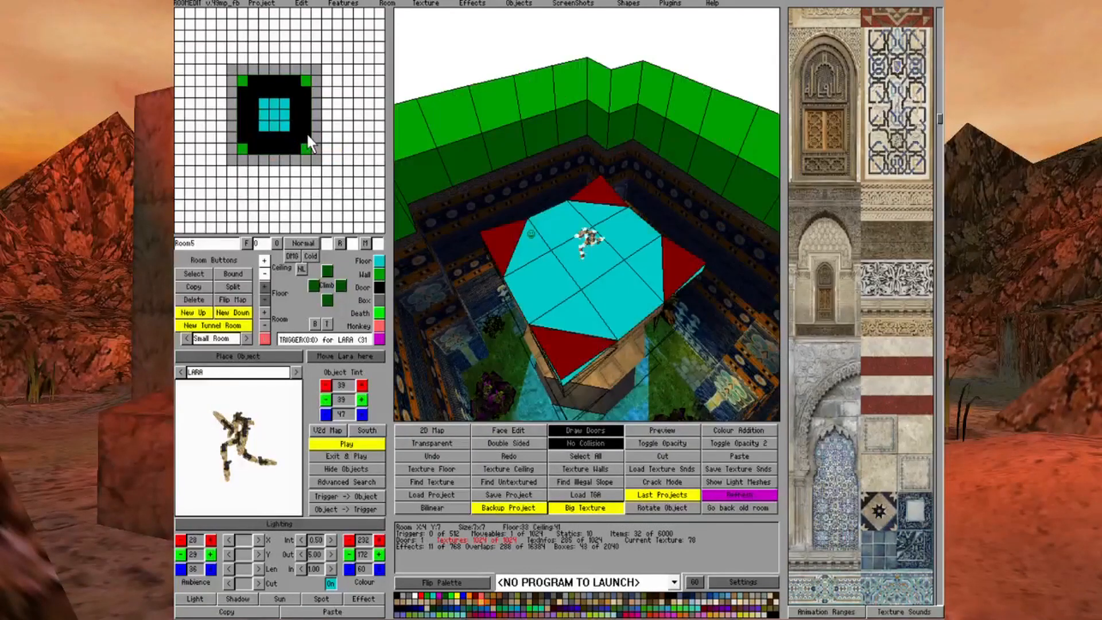
left_click(305, 133)
left_click(304, 133)
Examine the No Collision corner triangles from below the upper tier in Room3
key("Down")
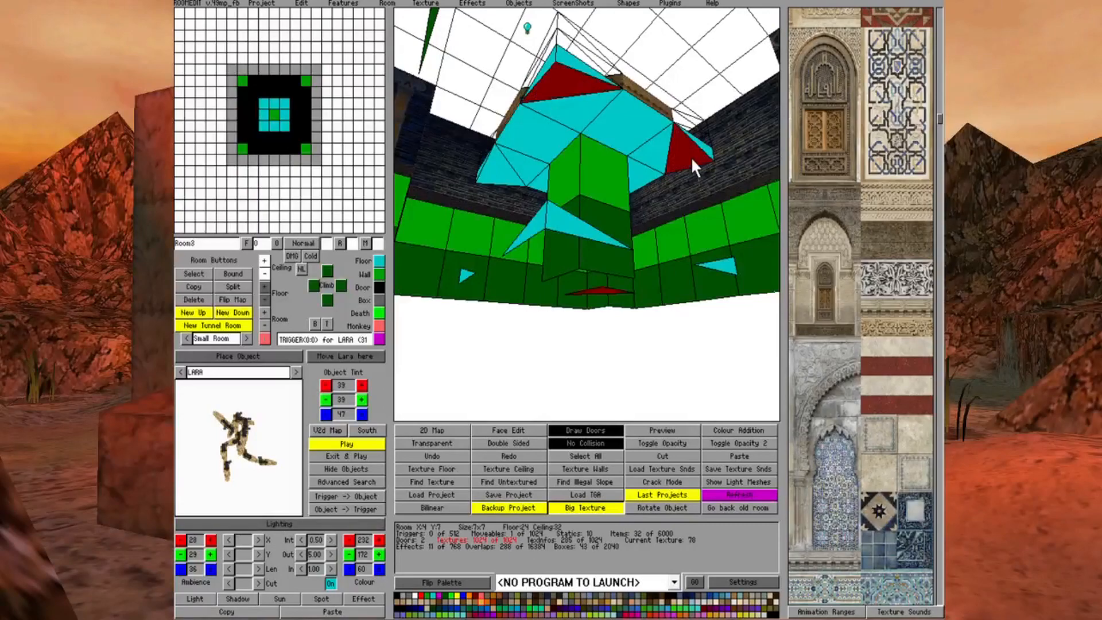
key("Right")
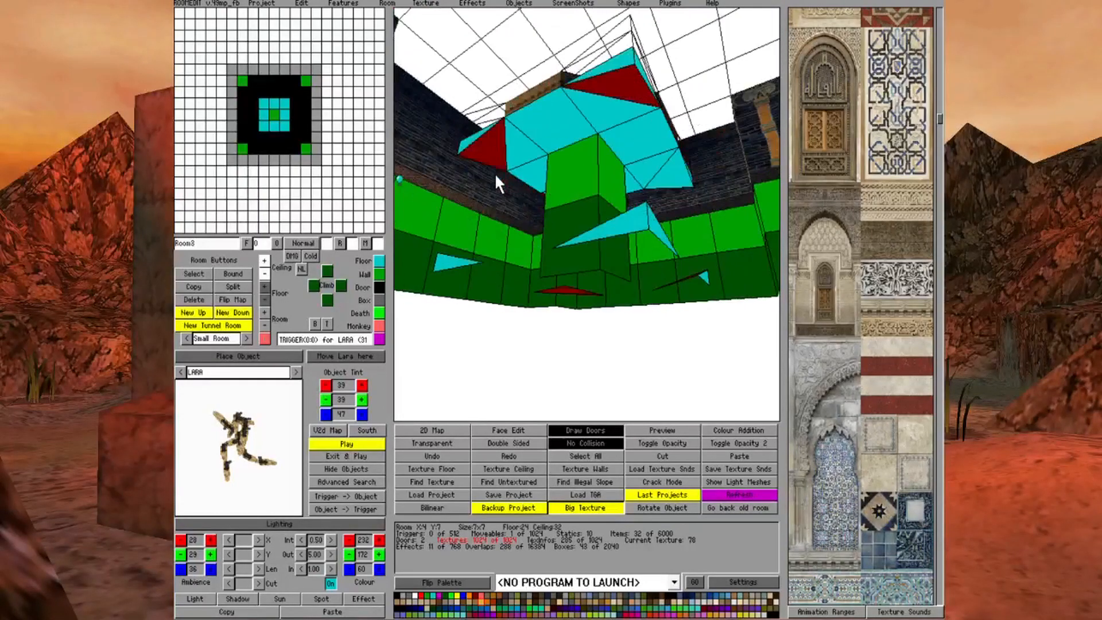
key("Up")
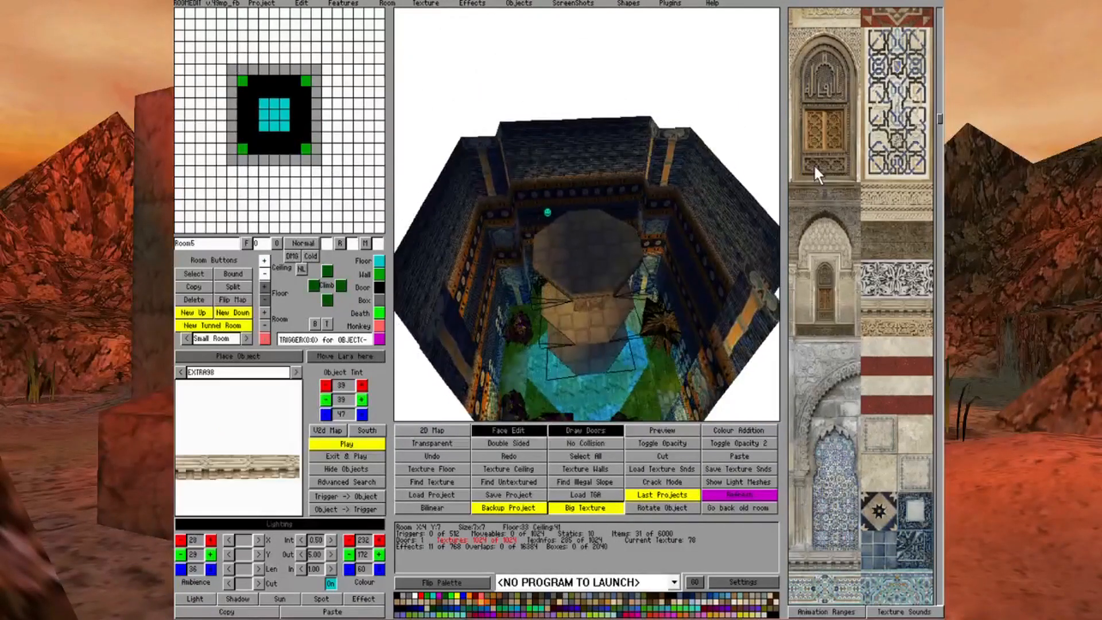
Return to Room5, examine the lit upper tier and its edging from all around, and turn off Face Edit
key("Down")
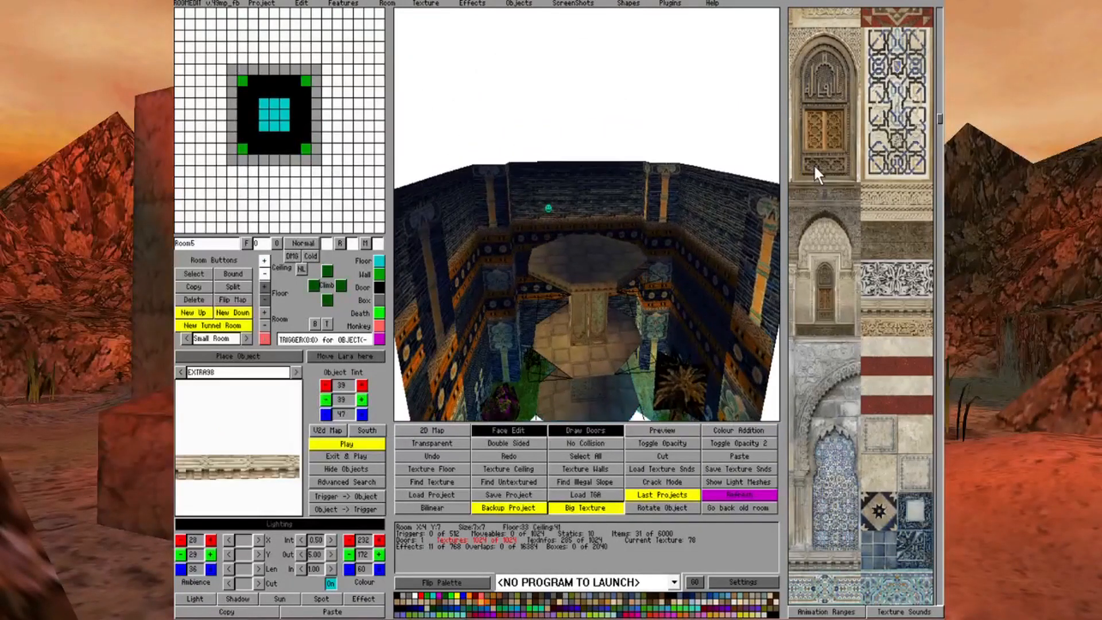
key("Left")
key("Left")
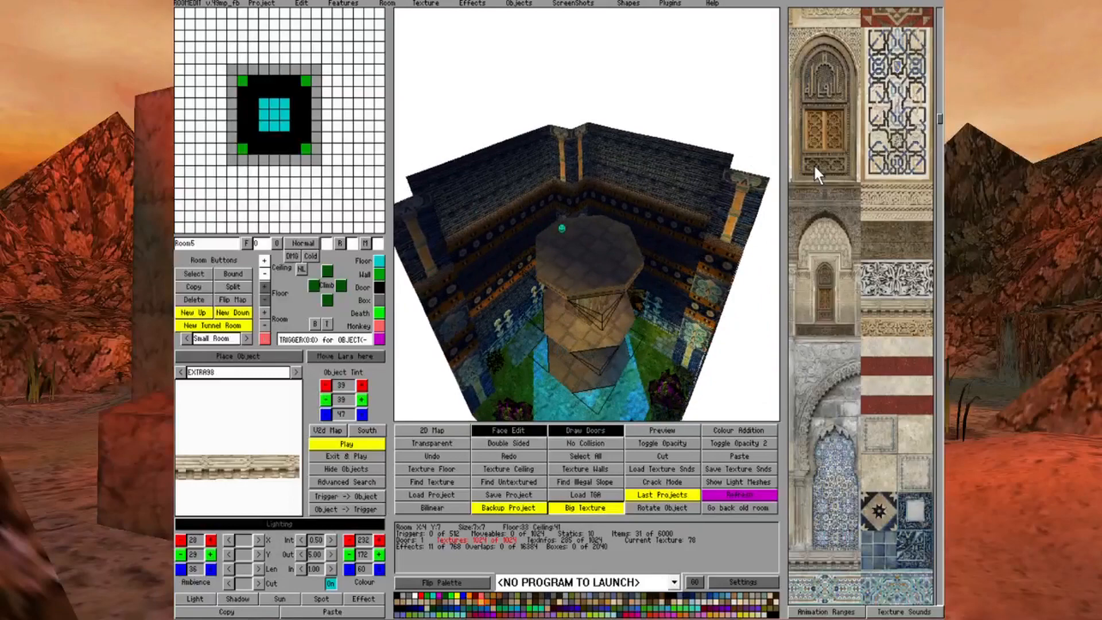
key("Left")
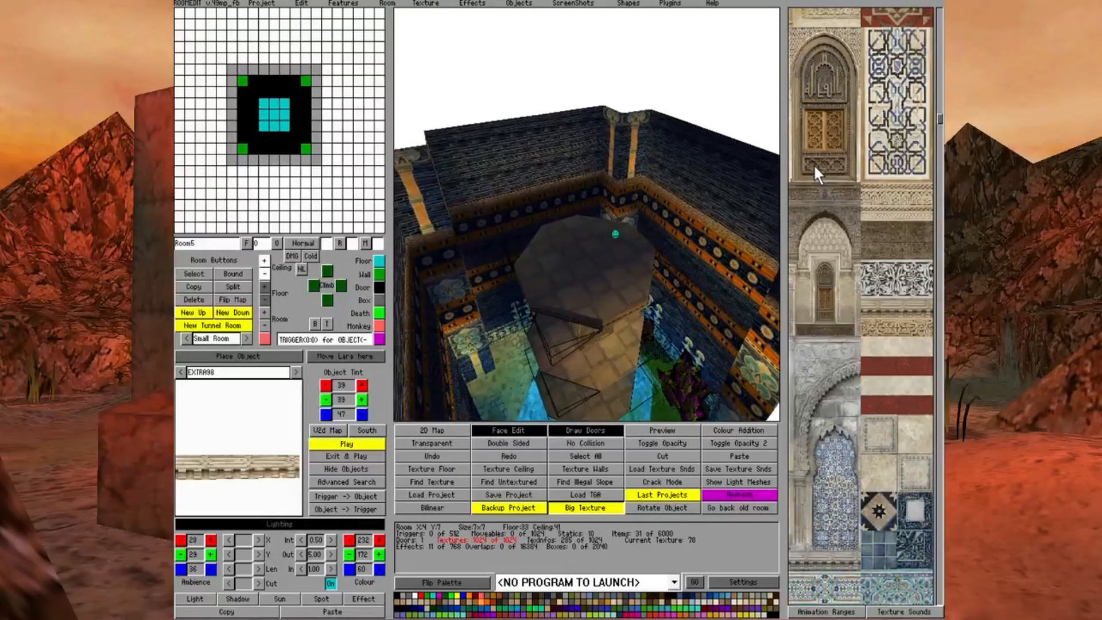
key("Left")
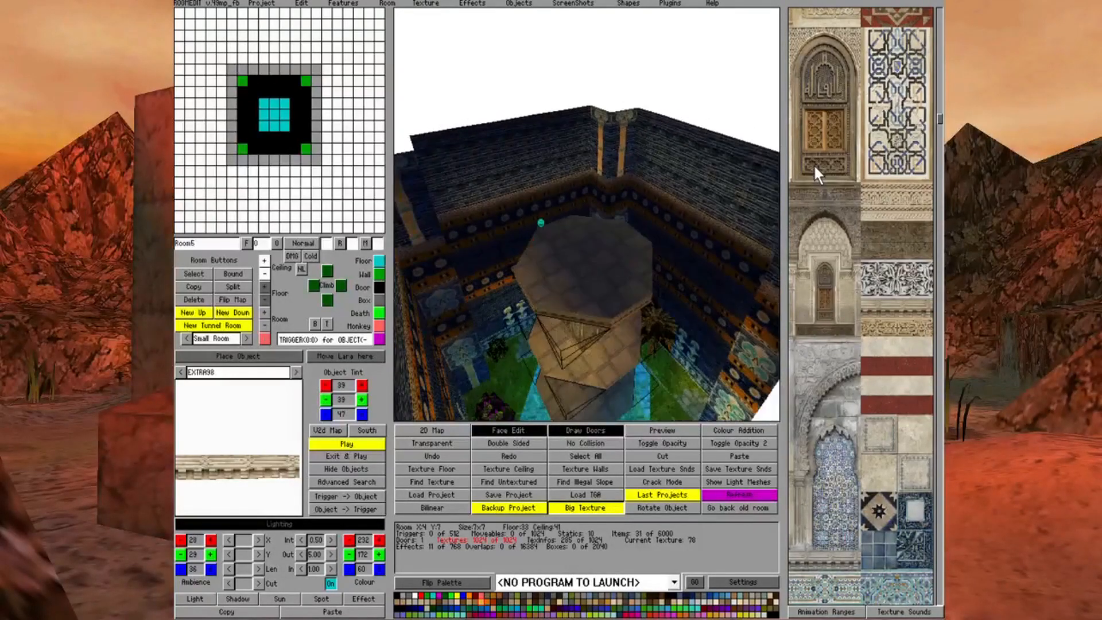
key("Up")
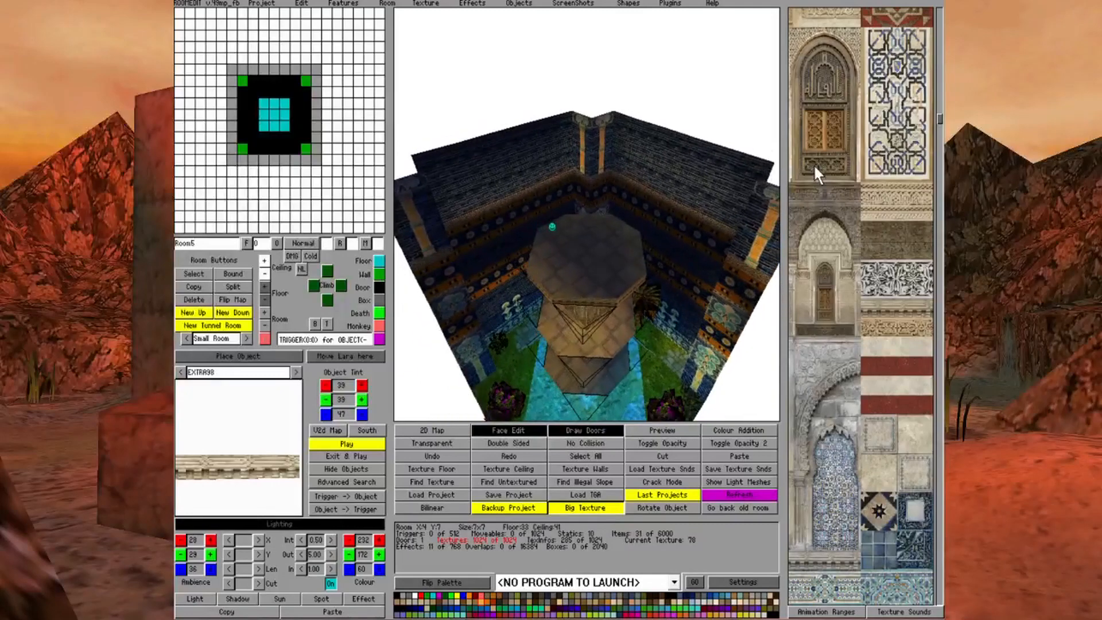
key("Left")
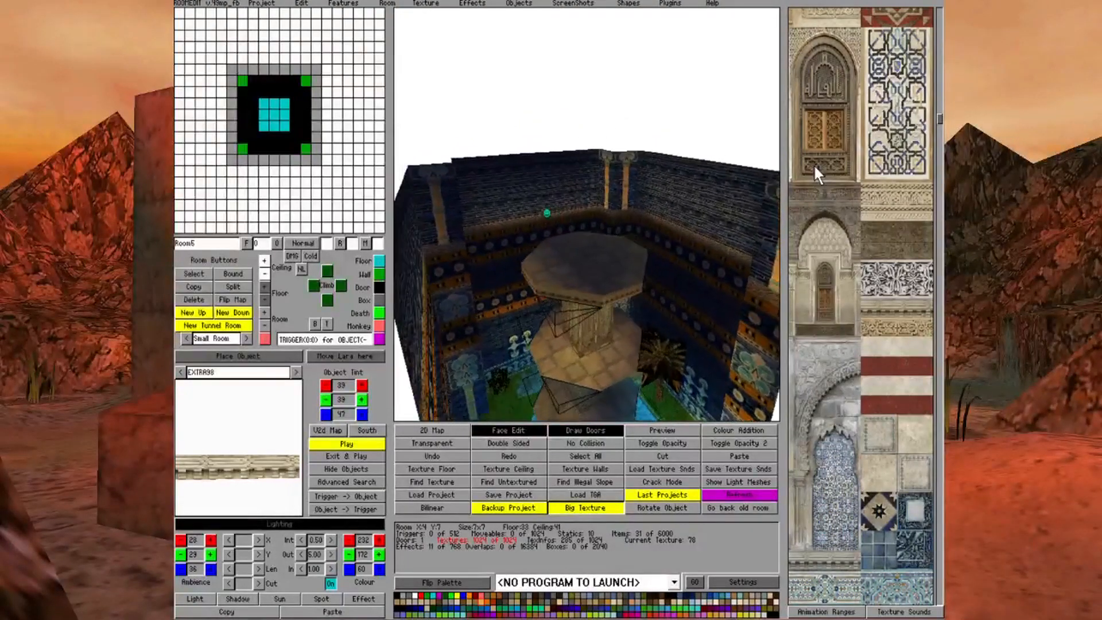
key("Left")
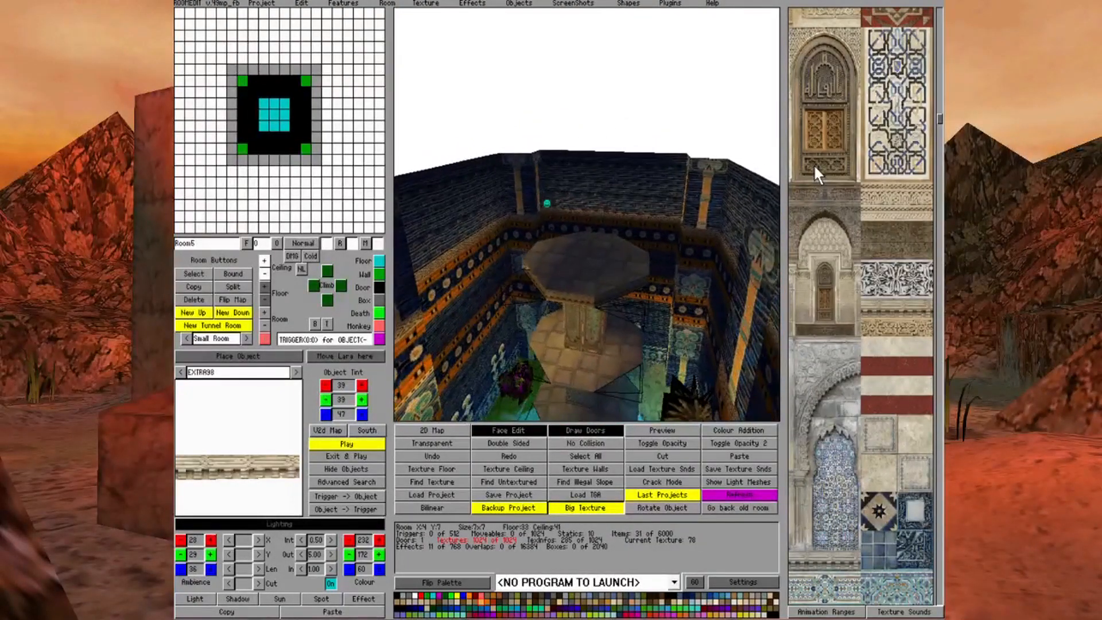
key("Page_Up")
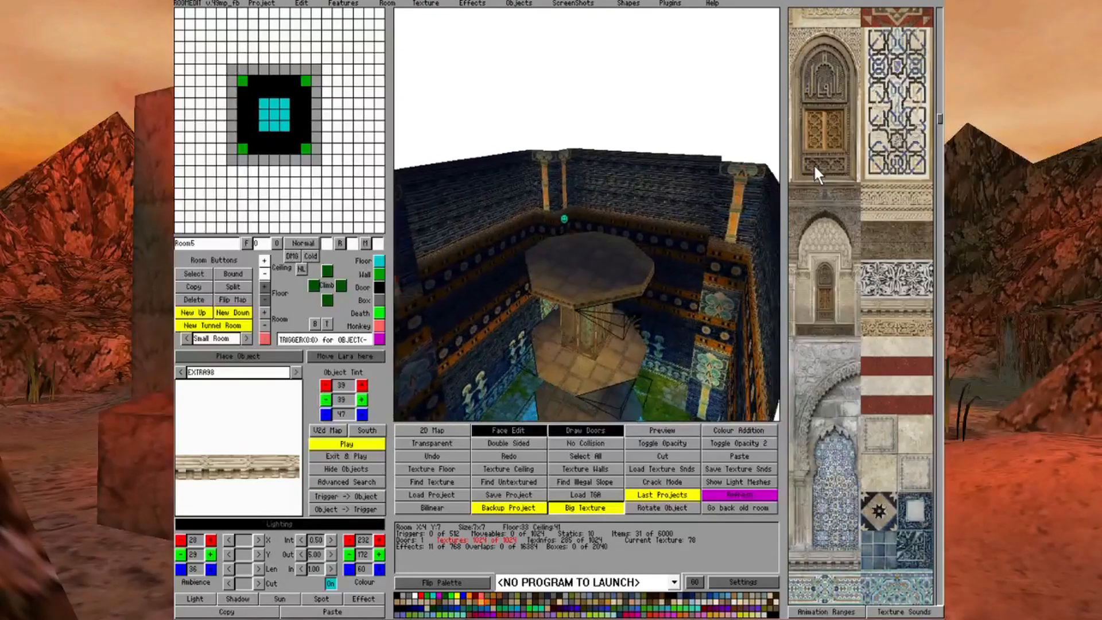
key("Left")
key("Up")
key("Left")
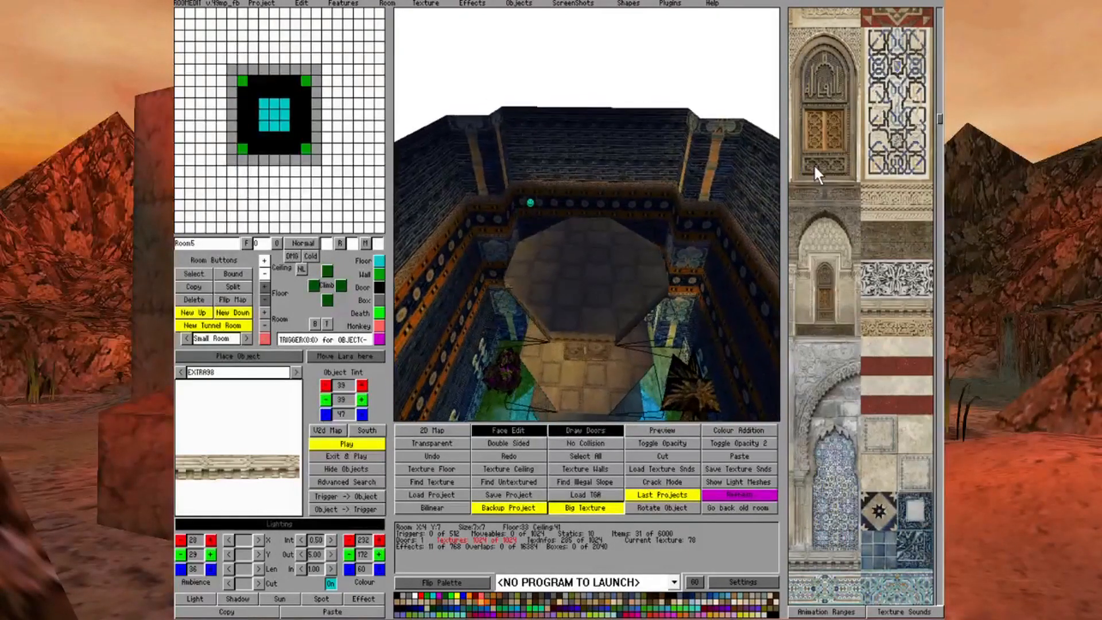
key("Down")
key("Left")
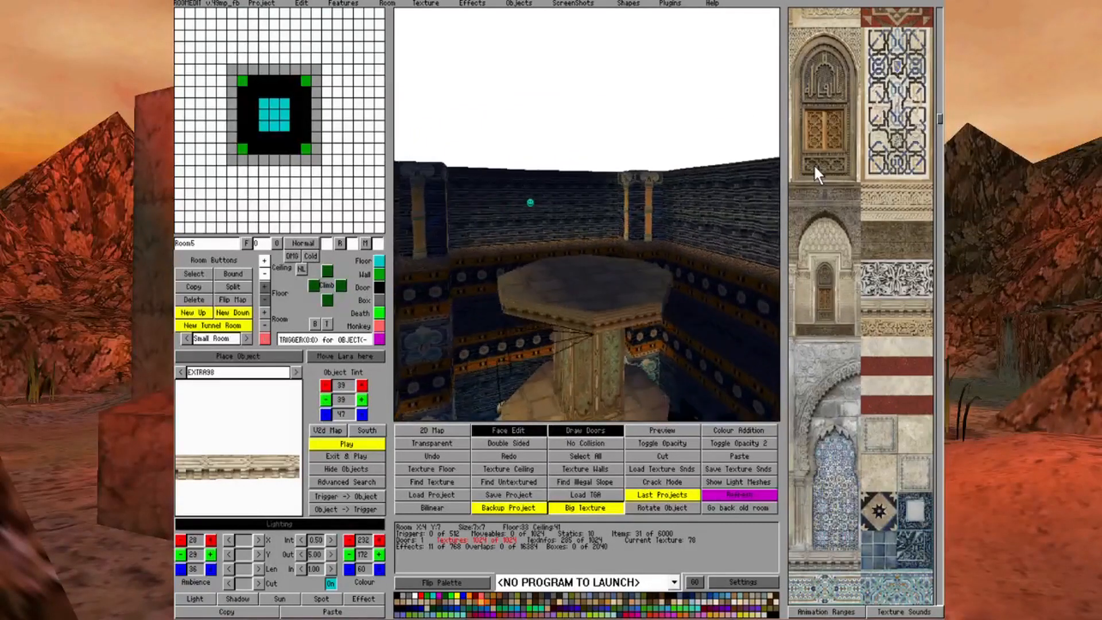
key("Up")
key("Left")
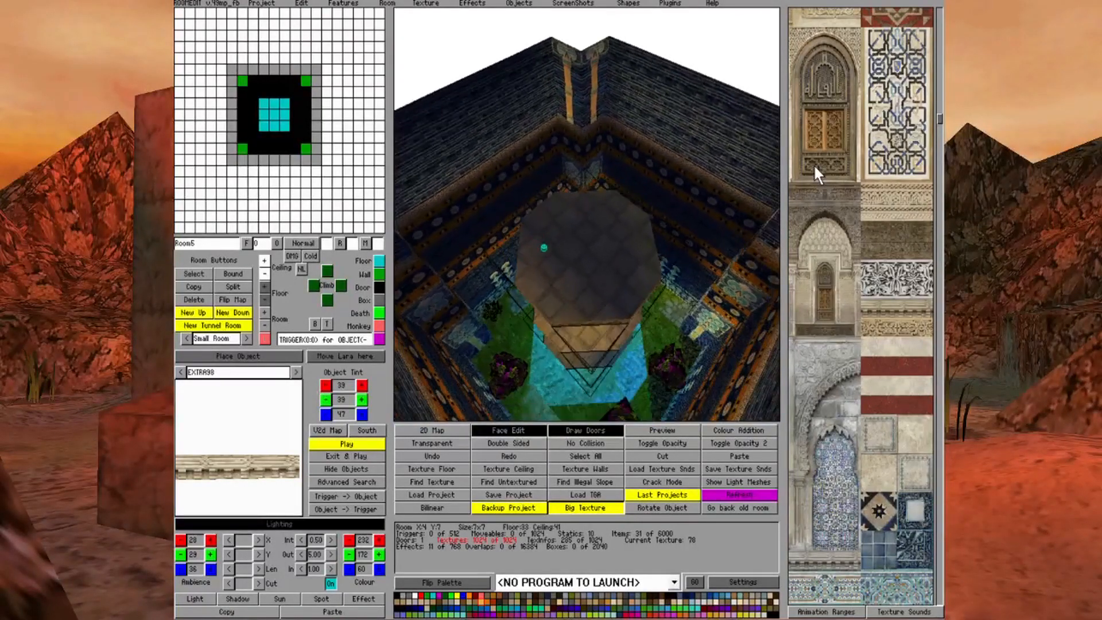
key("Up")
key("Down")
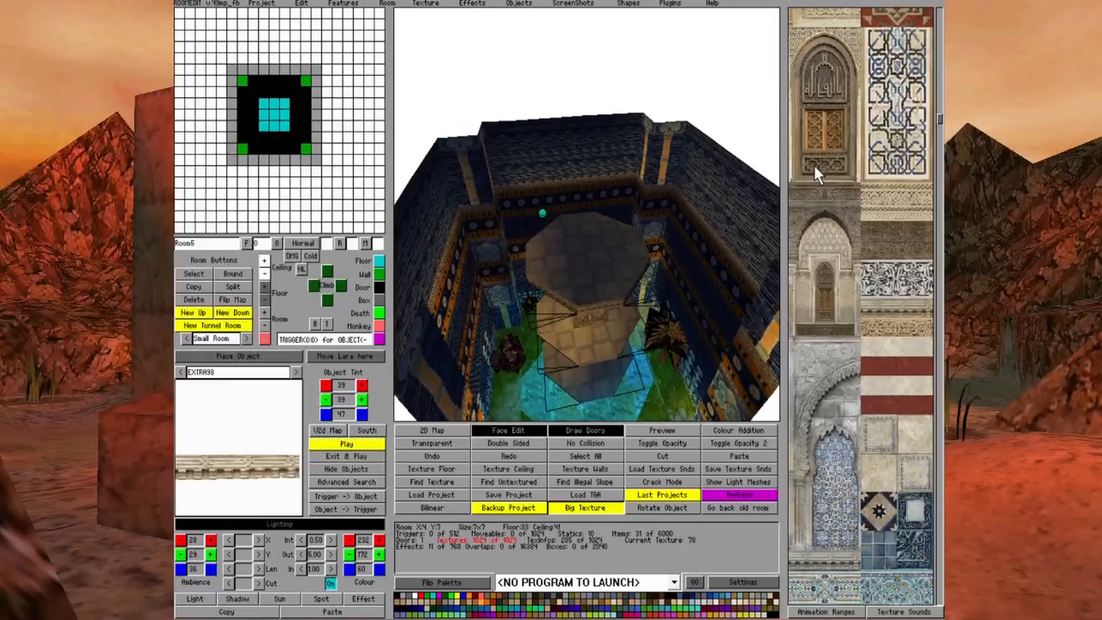
left_click(513, 430)
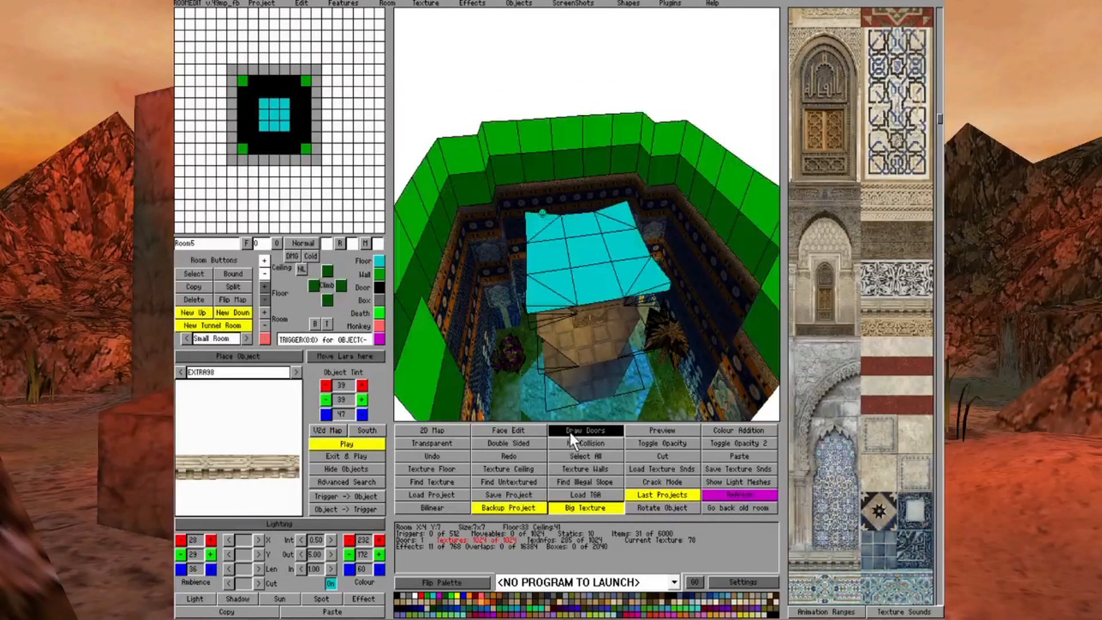